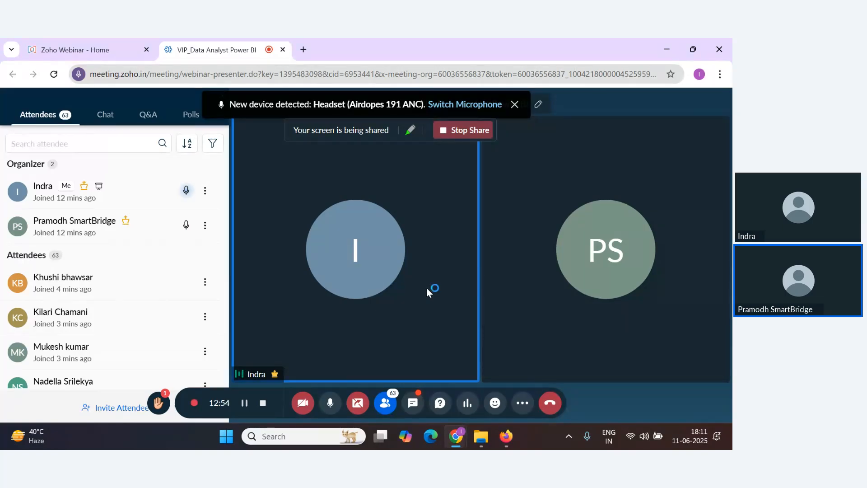
Open the webinar chat and read the messages from all participants
click(109, 118)
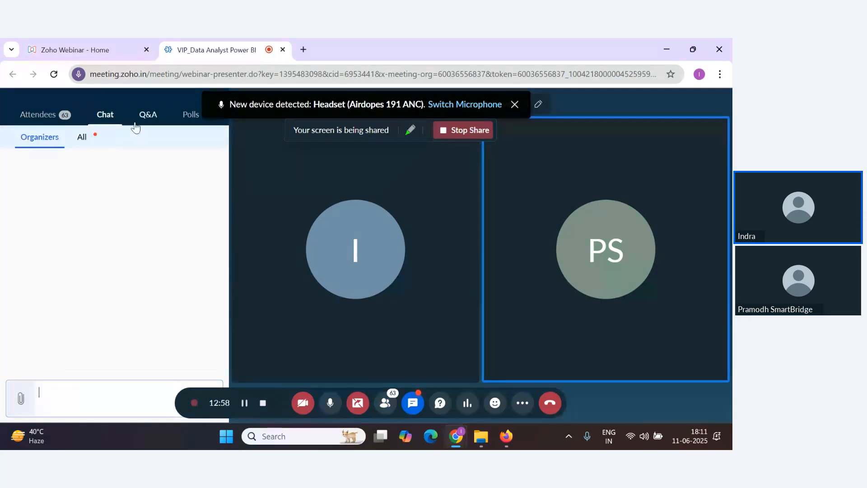
click(84, 138)
scroll(77, 280, down, 8)
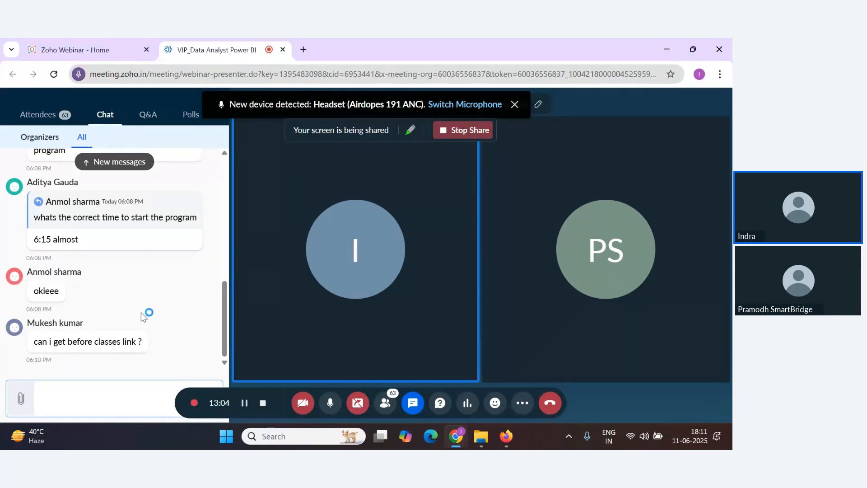
scroll(135, 280, up, 3)
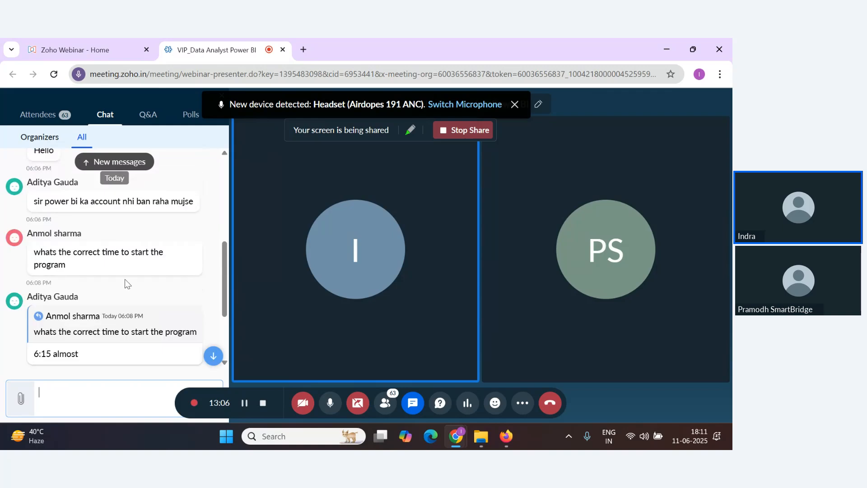
scroll(126, 283, down, 3)
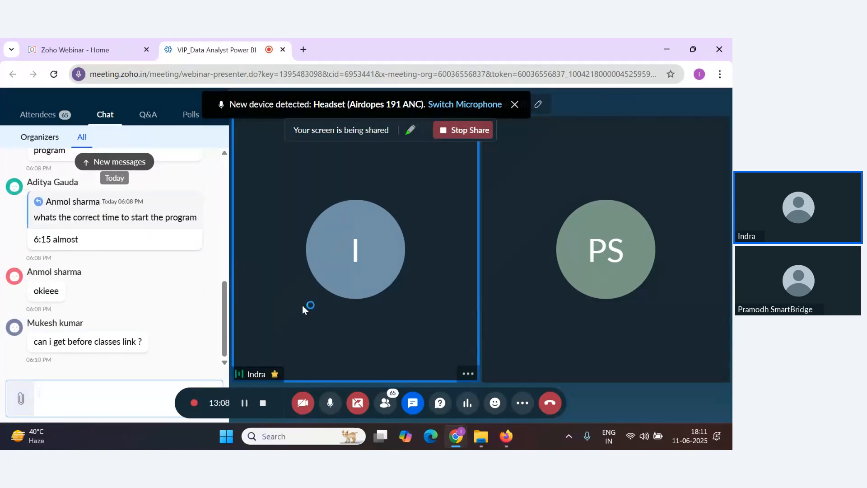
Check the Q&A, attendees and chat panels for new questions and messages
click(149, 115)
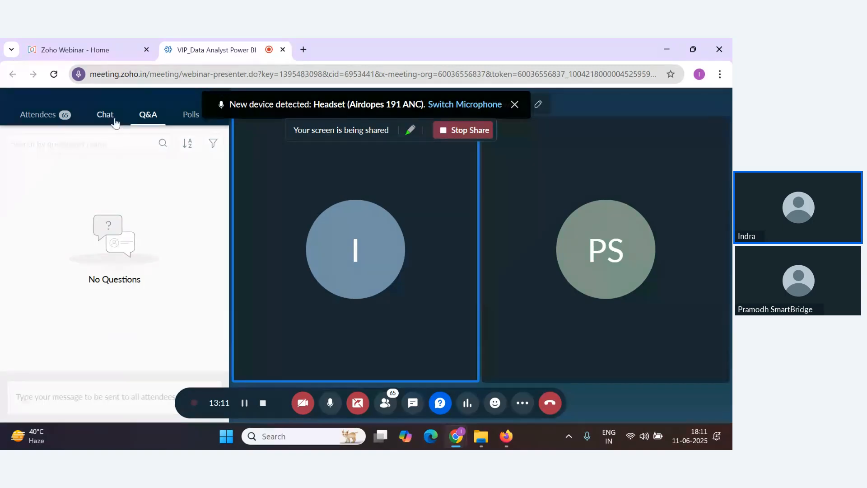
click(115, 120)
click(45, 115)
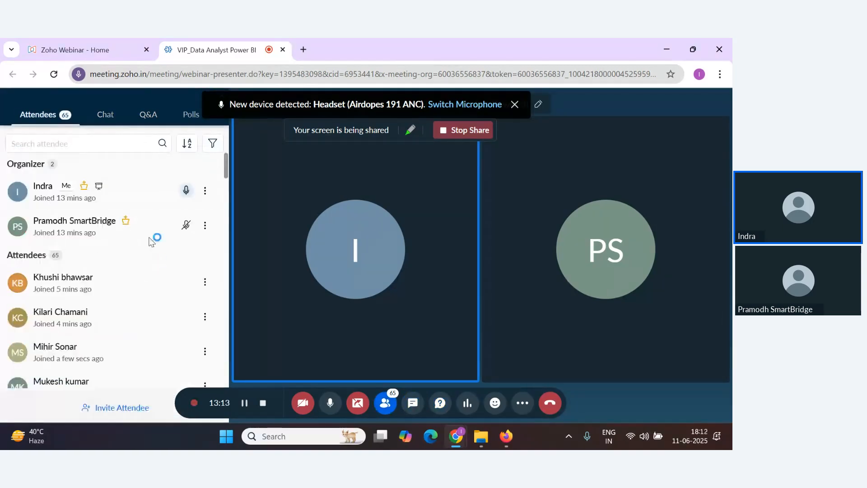
click(152, 117)
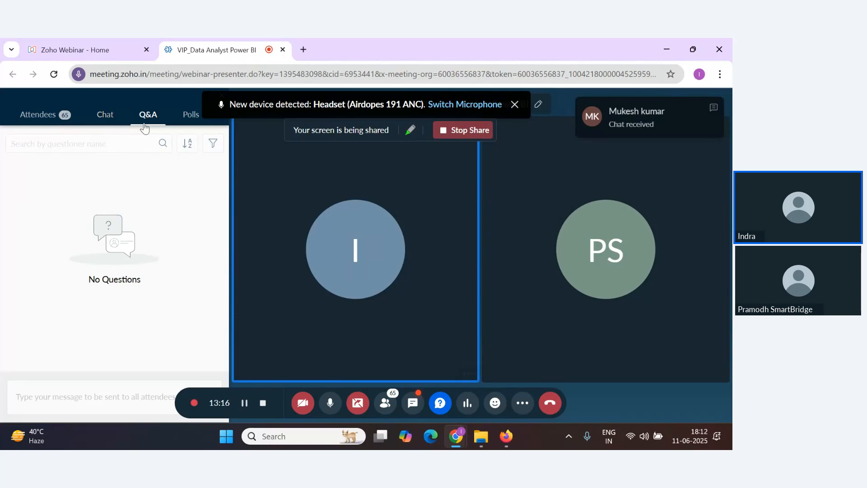
click(109, 120)
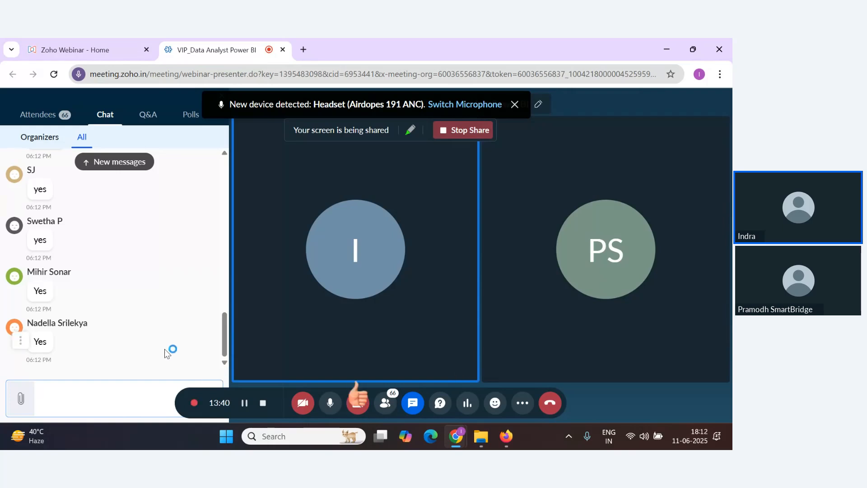
scroll(165, 349, up, 1)
scroll(165, 349, down, 1)
Launch Power BI Desktop and open the recent Visualization.pbix report from the VIP folder
click(333, 436)
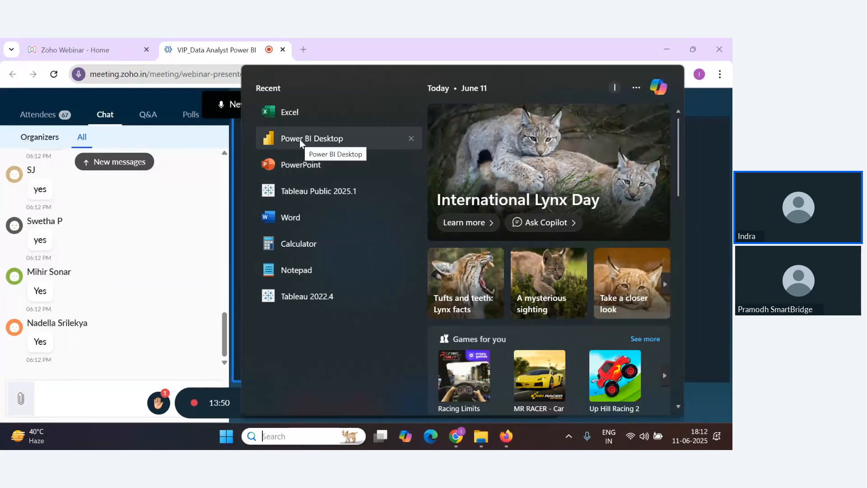
click(299, 139)
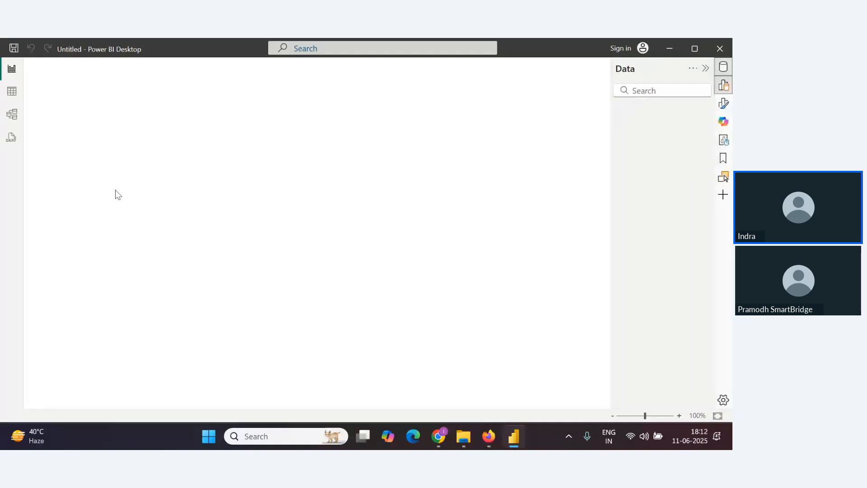
scroll(323, 311, down, 5)
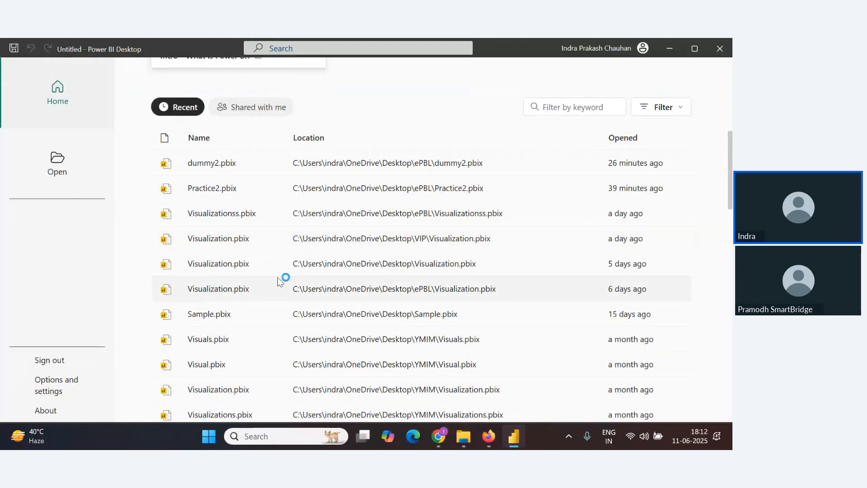
click(229, 248)
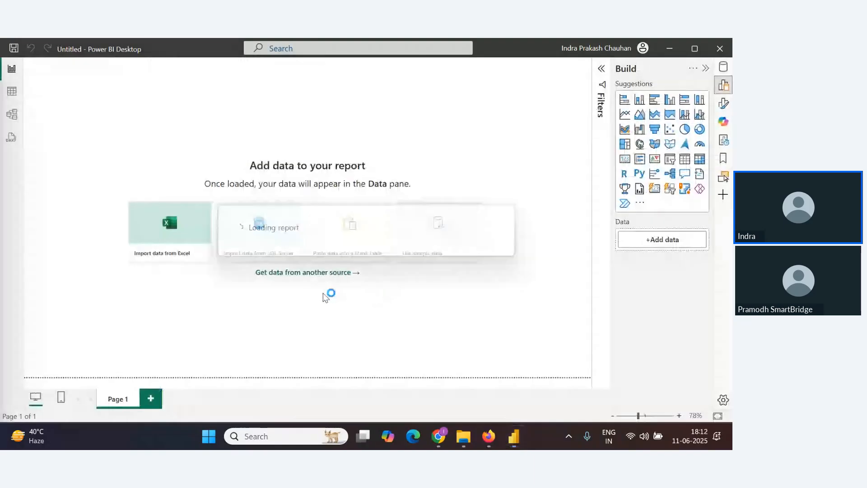
key(alt+Tab)
key(Tab)
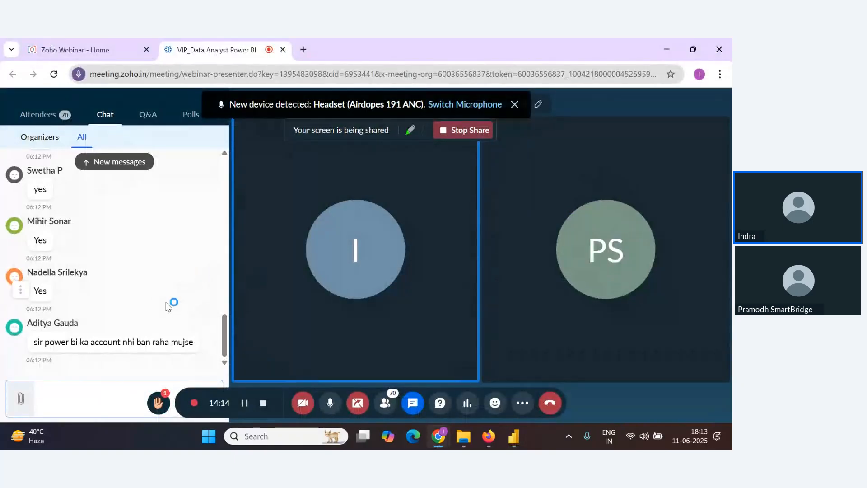
key(alt+Tab)
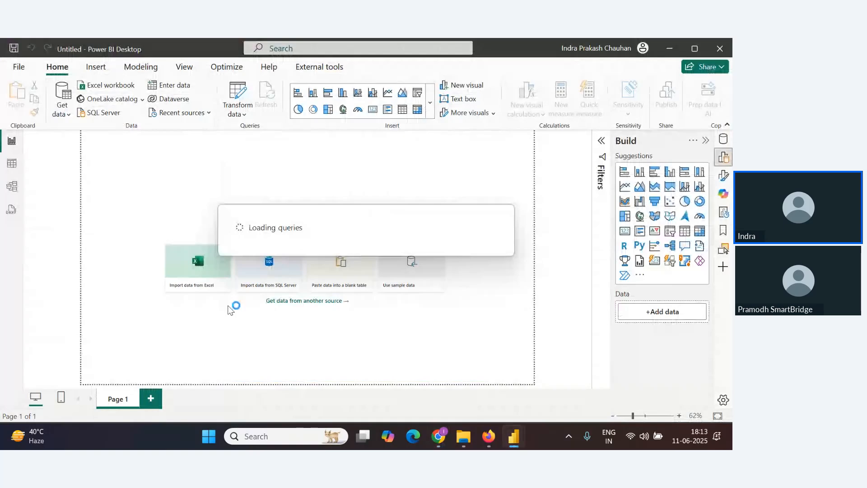
key(alt+Tab)
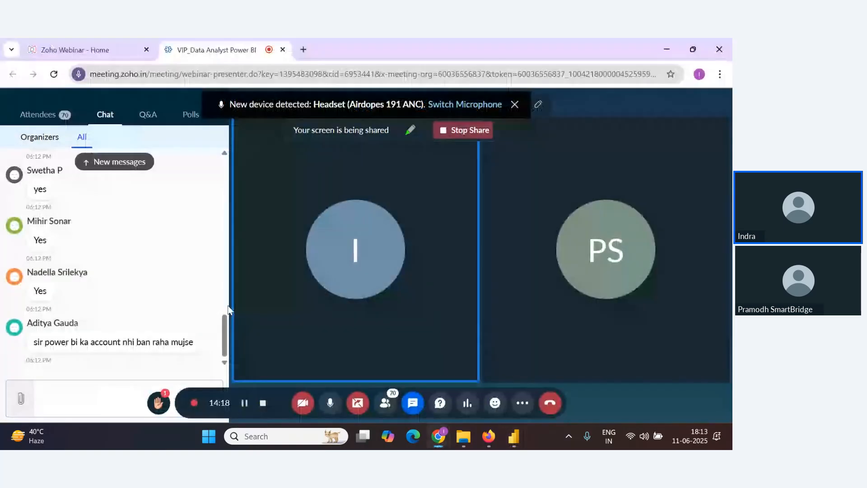
key(alt+Tab)
key(Tab)
click(307, 313)
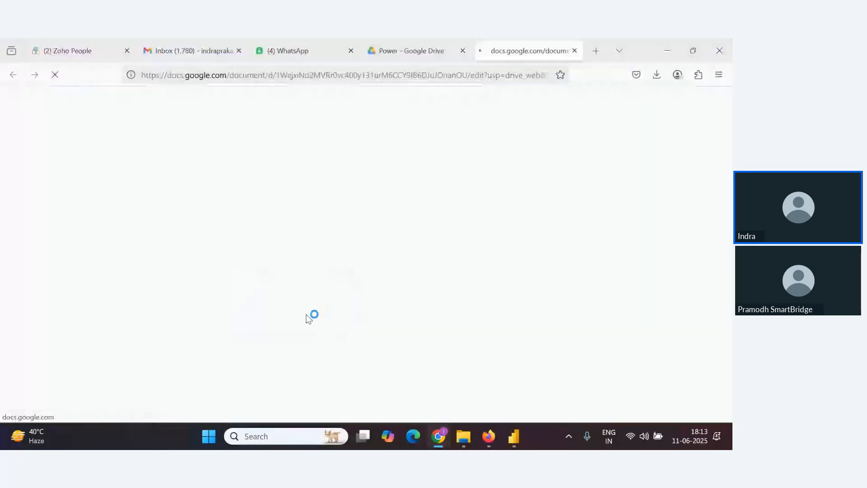
key(alt+Tab)
key(alt+Tab)
key(Tab)
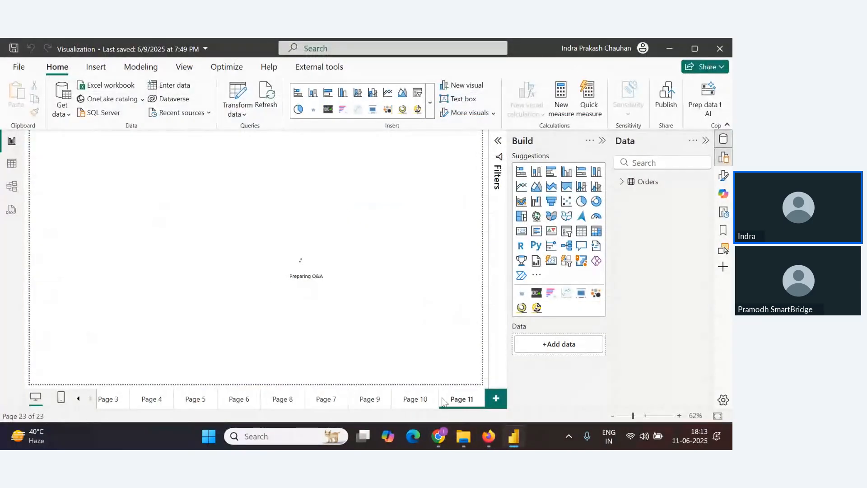
Browse the report pages and delete Page 4
click(391, 400)
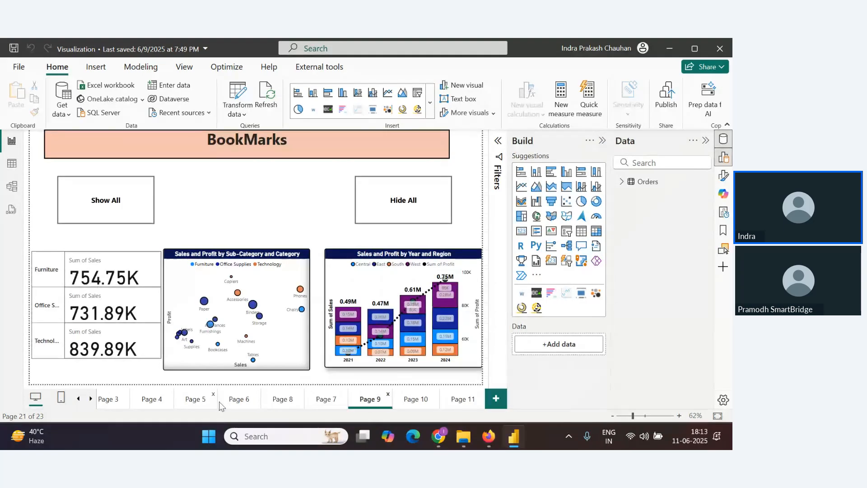
click(202, 400)
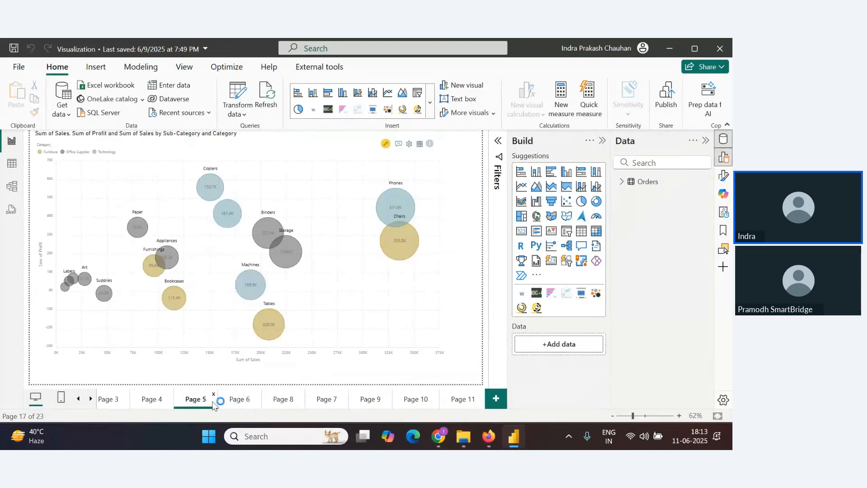
click(164, 400)
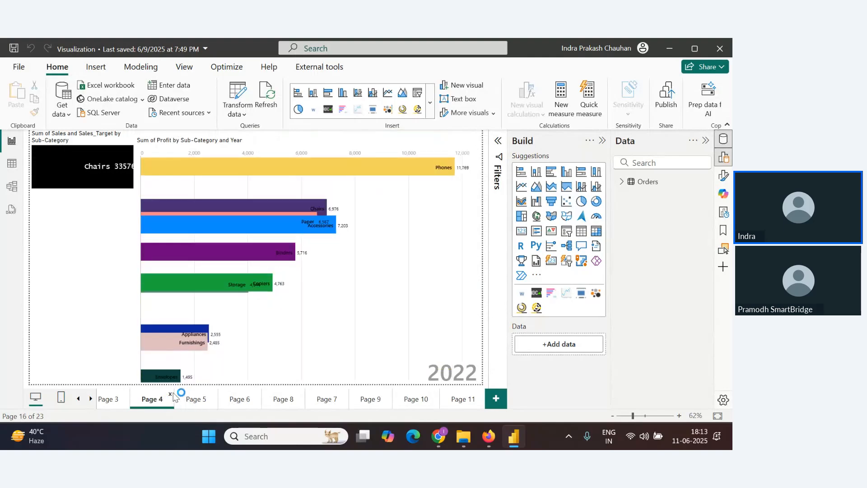
click(171, 396)
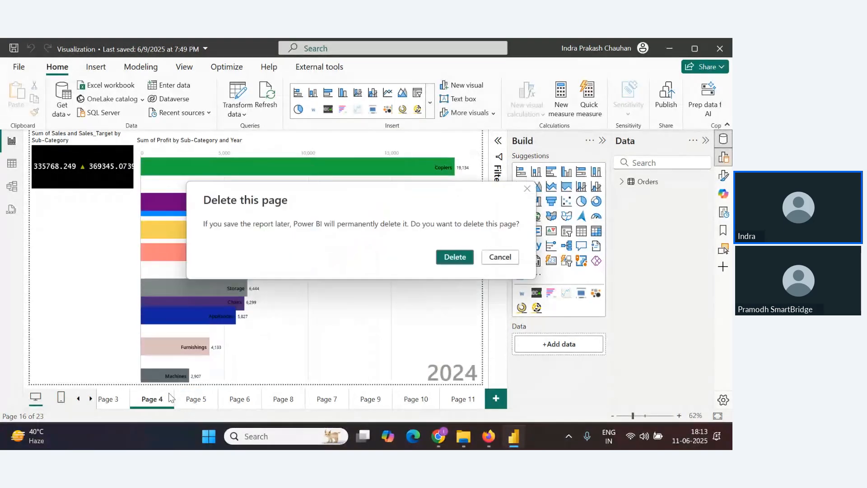
click(454, 256)
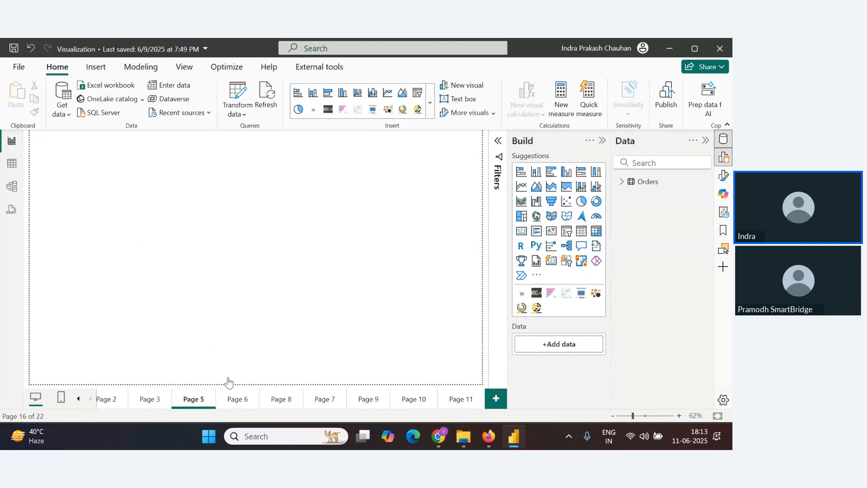
Delete Page 5 and Page 6 from the report
click(213, 397)
click(455, 256)
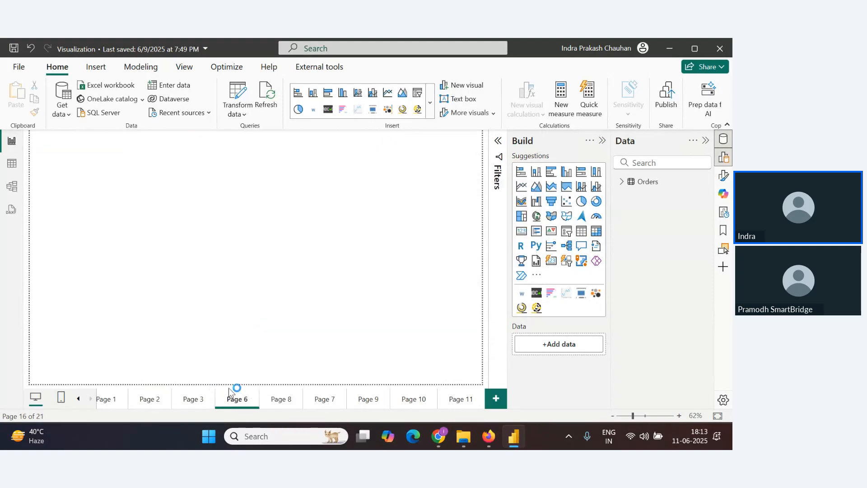
click(255, 397)
click(453, 261)
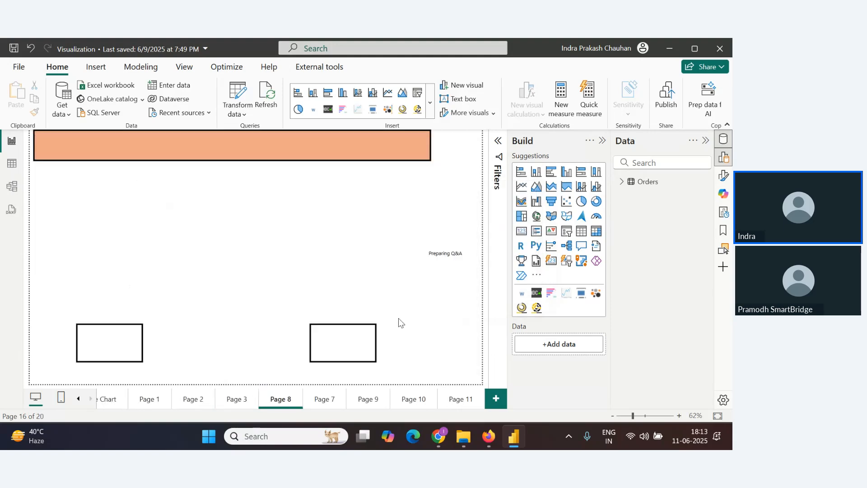
Delete Page 8 and Page 7 from the report
click(298, 395)
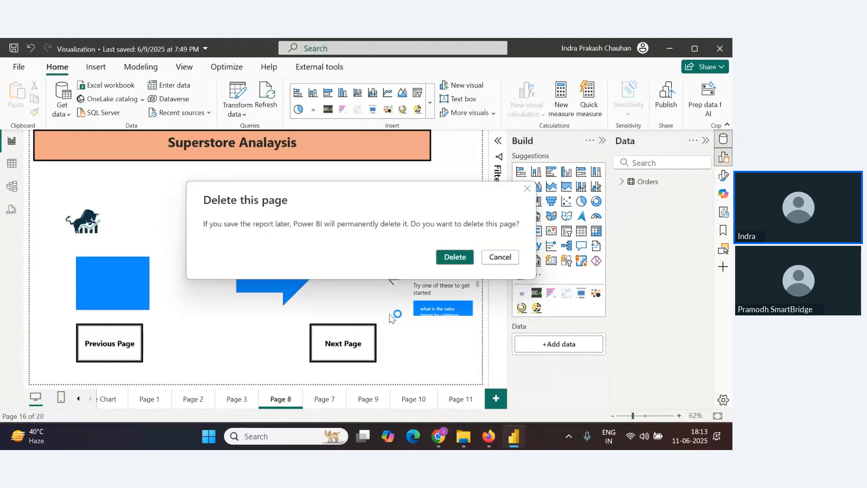
click(454, 256)
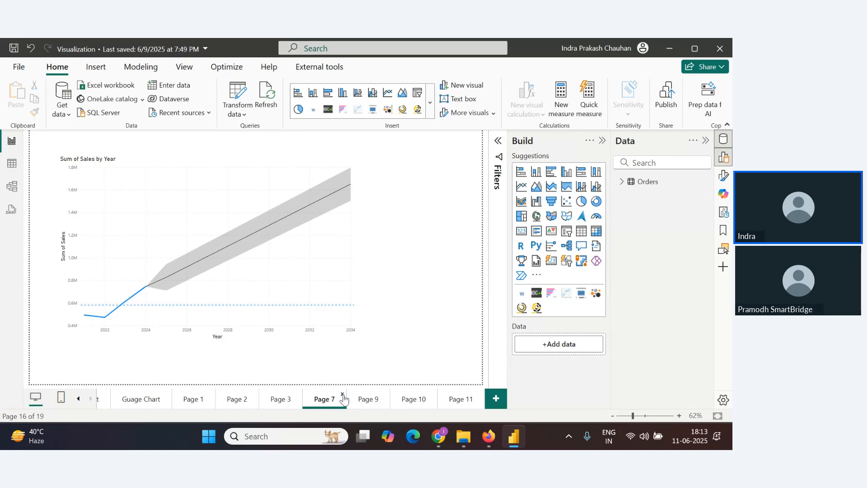
click(343, 395)
click(453, 258)
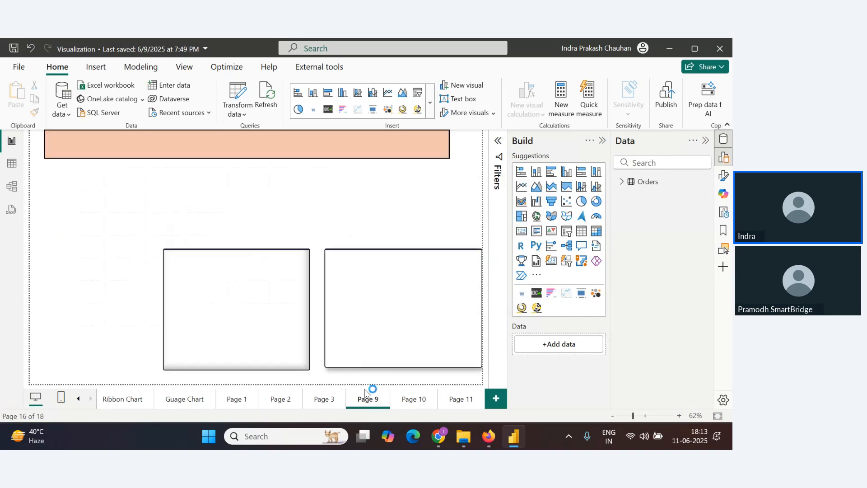
Delete Page 3 and Page 9 from the report
click(343, 394)
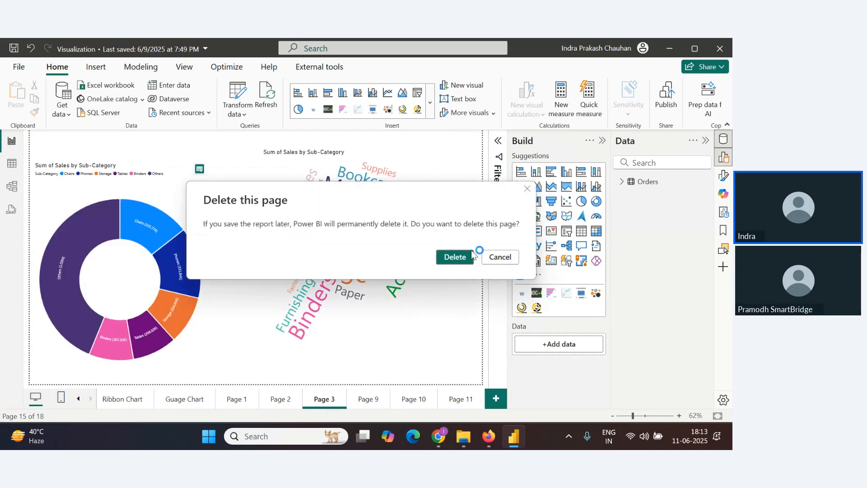
click(454, 256)
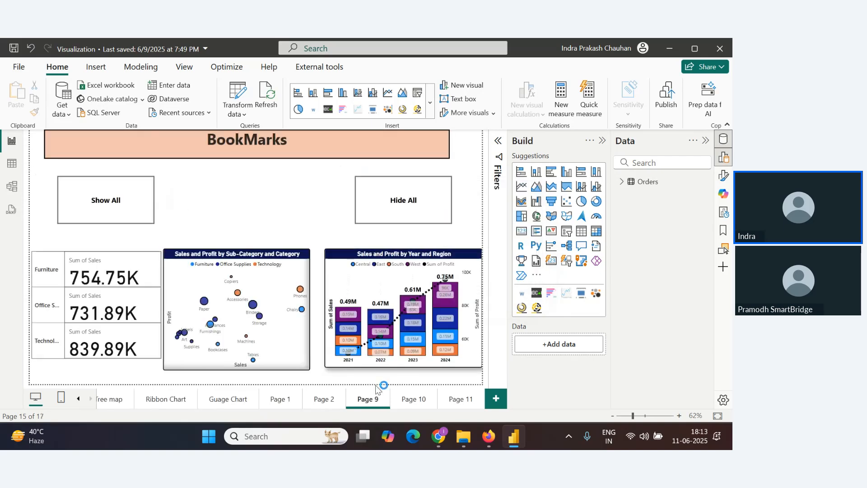
click(385, 394)
click(453, 256)
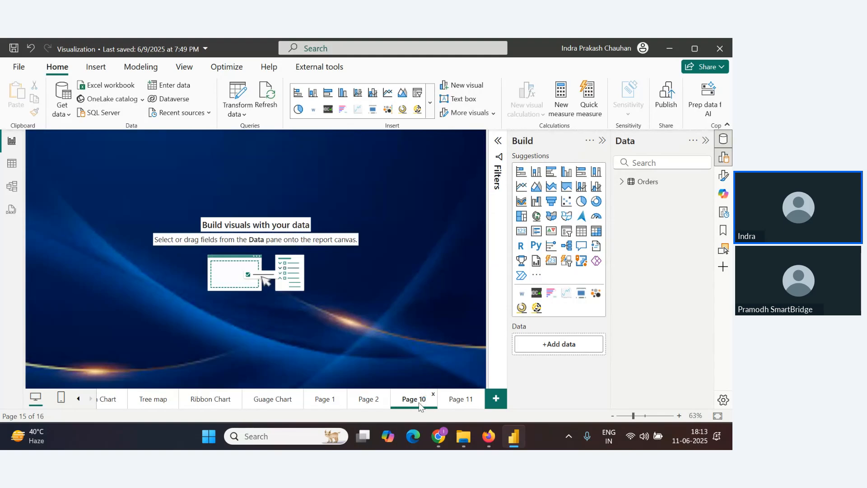
Delete Page 10 and one more leftover report page
click(432, 394)
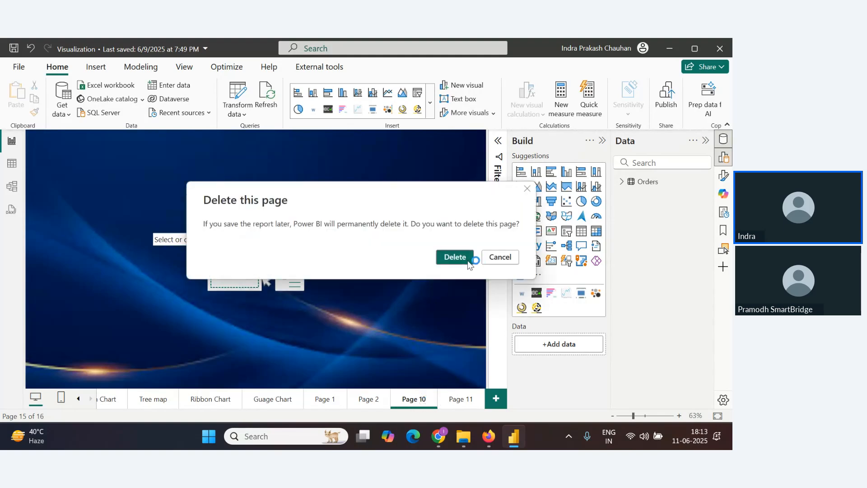
click(470, 260)
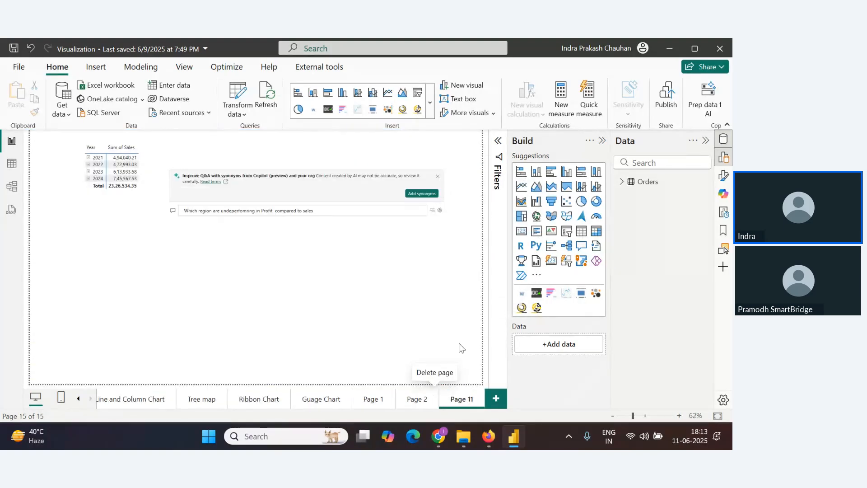
click(479, 395)
click(449, 261)
Delete Page 11 from the report
click(413, 398)
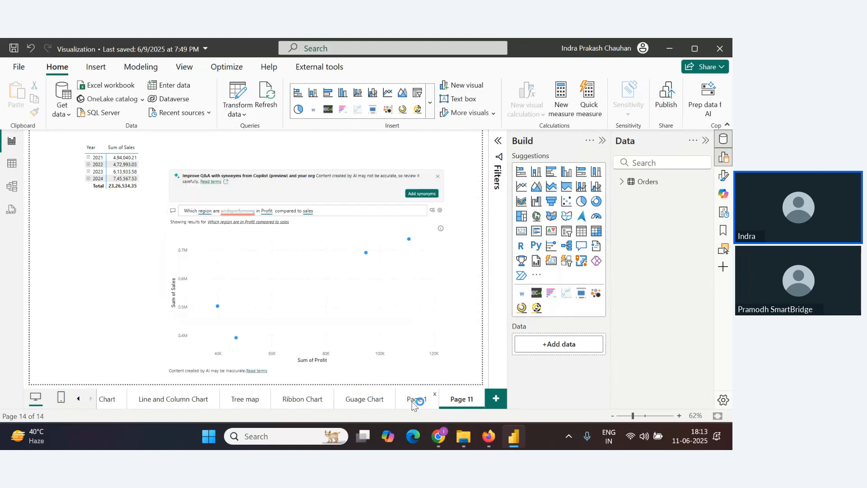
click(463, 399)
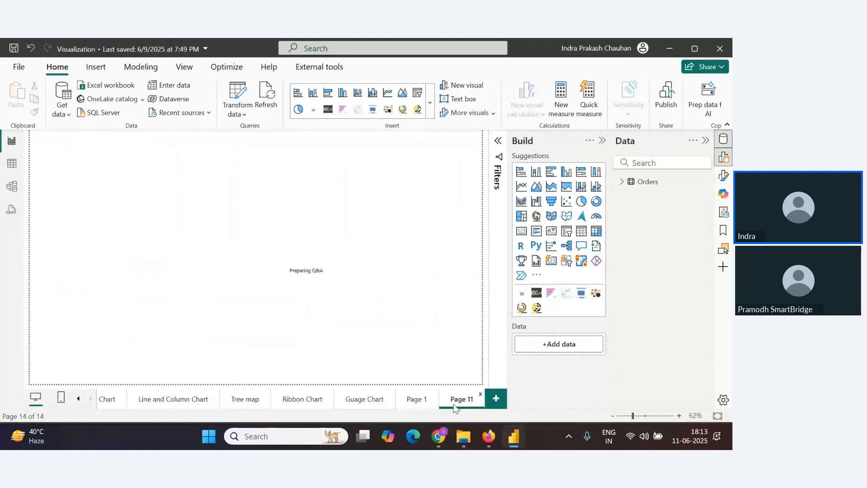
click(480, 395)
click(452, 261)
Glance at the webinar chat, return to the report and add a new blank page
key(alt+Tab)
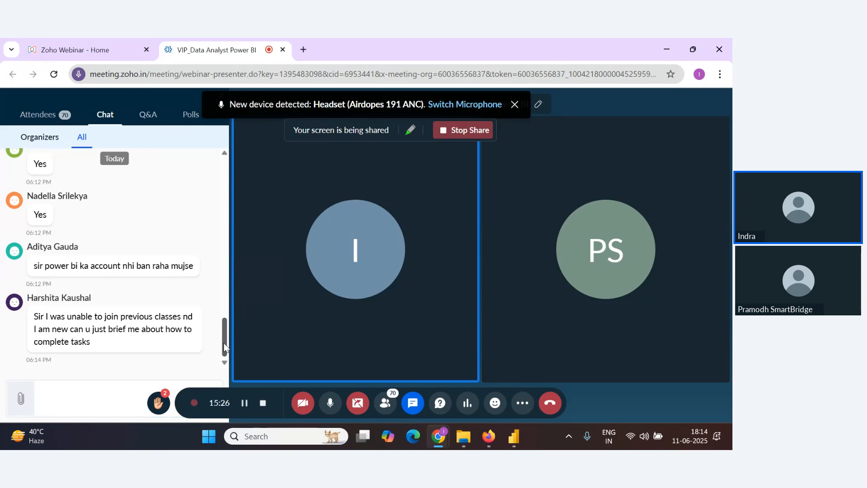
click(514, 436)
click(495, 399)
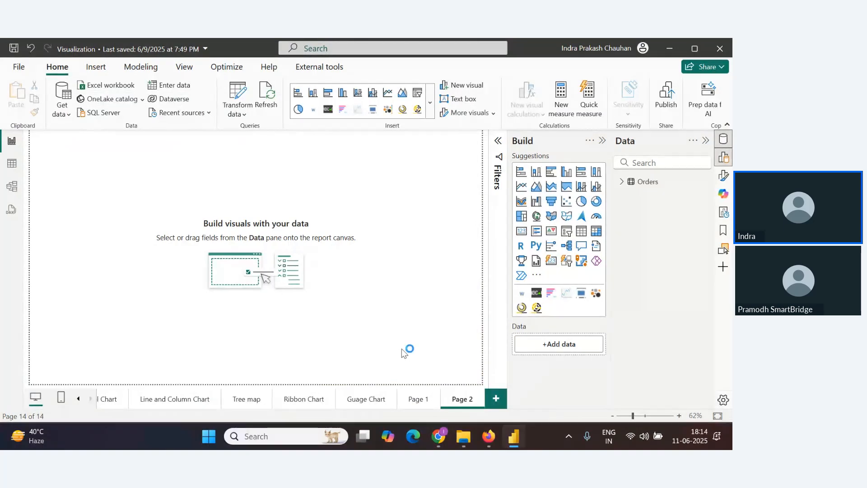
Switch to OneNote by searching for it from the Windows search
click(279, 439)
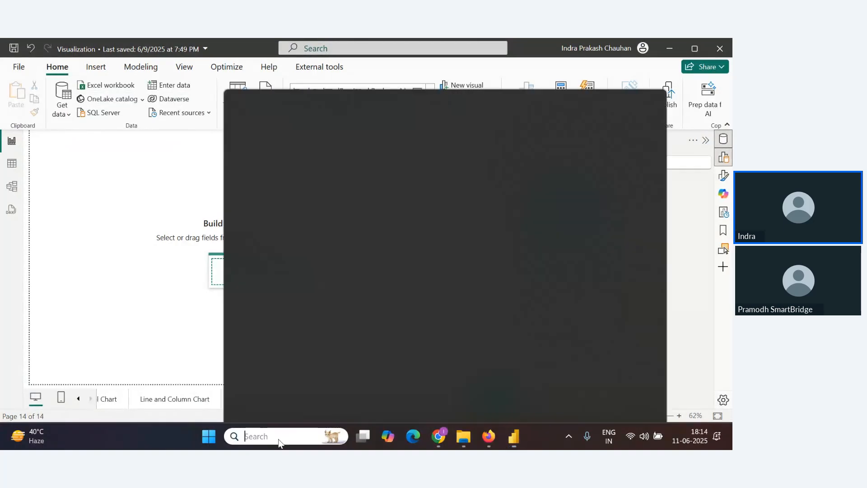
text(p)
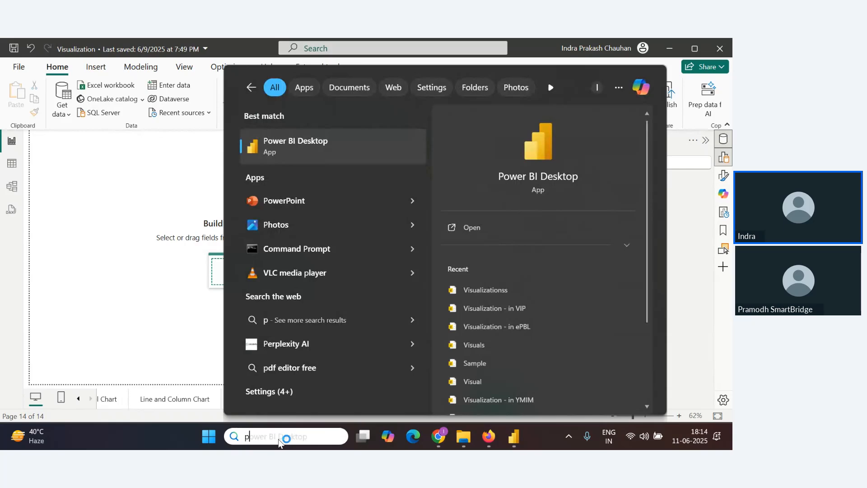
key(BackSpace)
text(one)
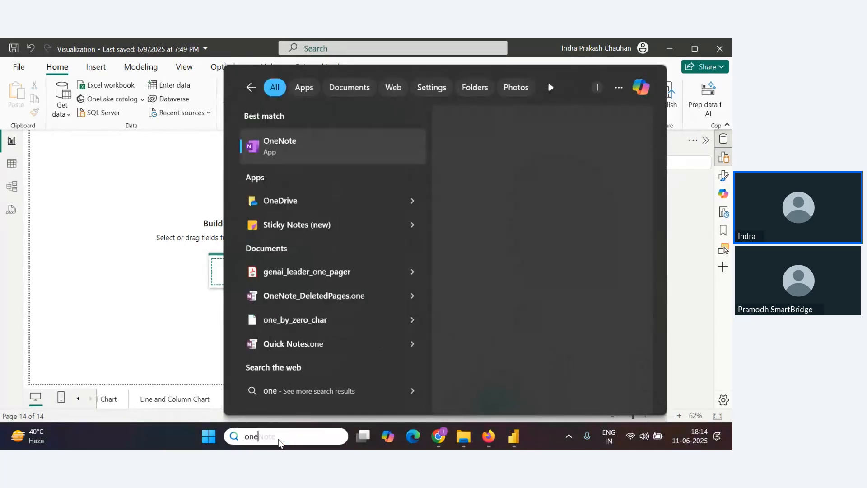
key(Return)
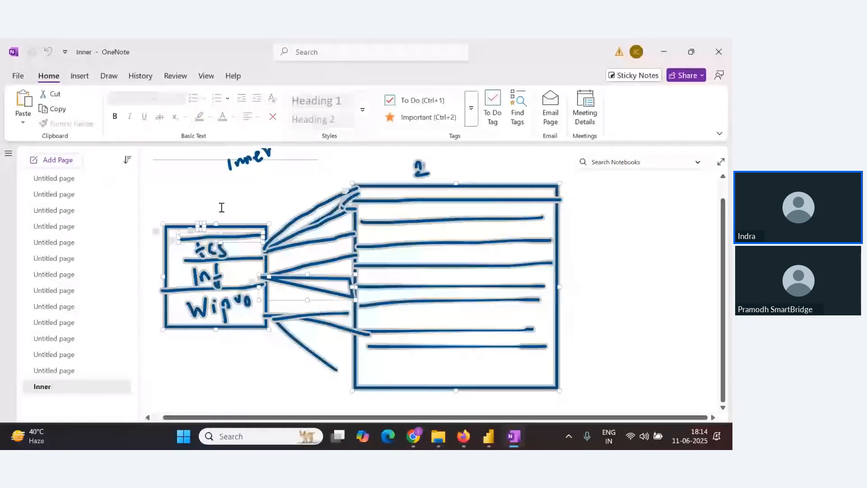
With the blue pen and Automatic Shapes on, draw a large rectangle as the dashboard frame on the page
click(141, 76)
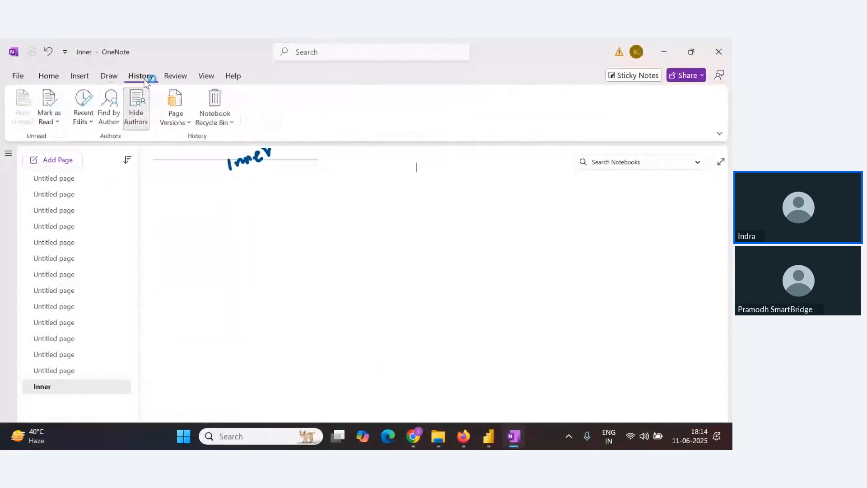
click(109, 76)
click(264, 106)
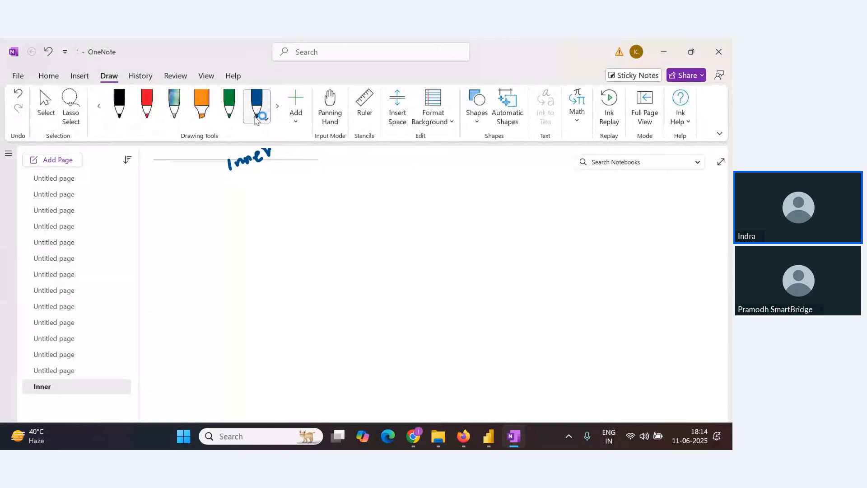
drag(225, 206, 225, 402)
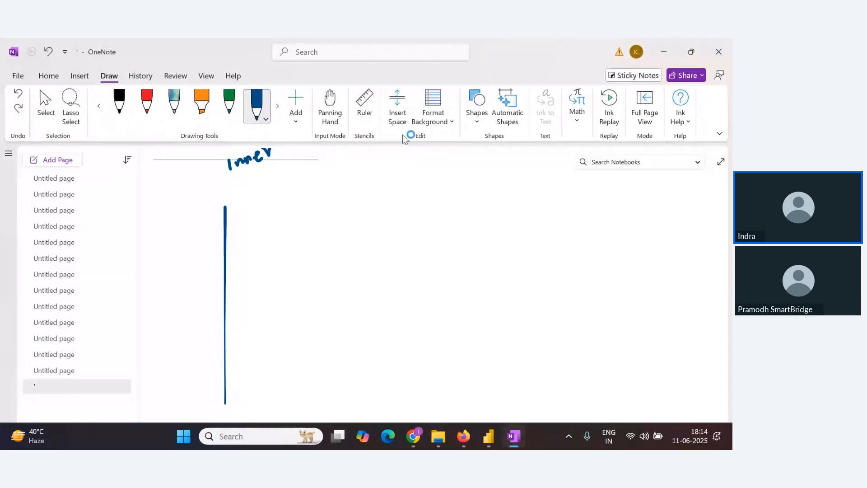
click(502, 115)
drag(229, 198, 219, 340)
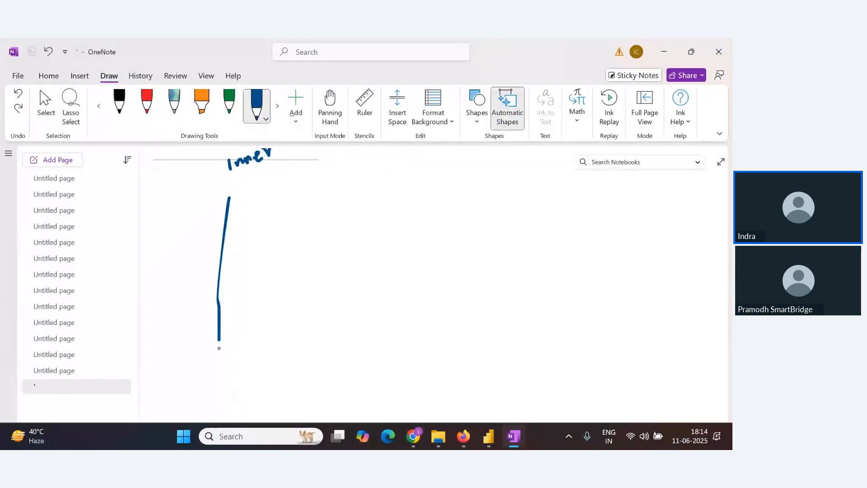
drag(233, 198, 239, 412)
mouse_move(650, 412)
mouse_down()
mouse_move(701, 404)
mouse_move(624, 184)
mouse_move(232, 199)
mouse_up()
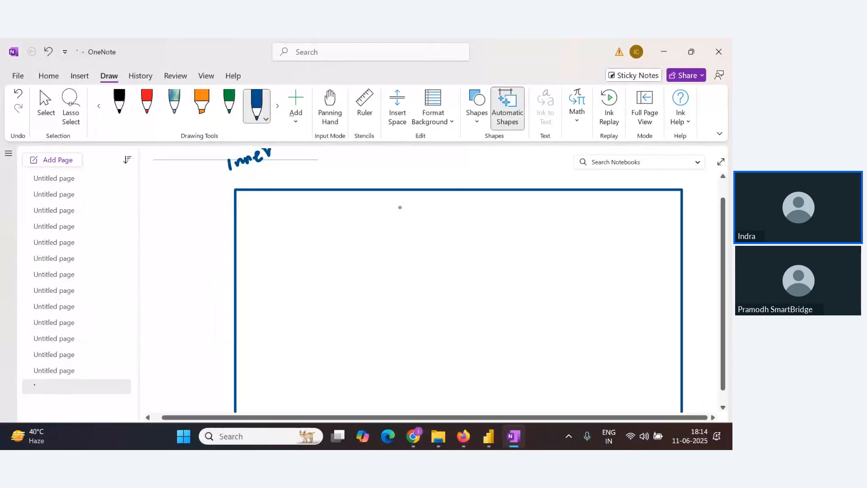
Draw a long header bar across the top of the frame, undoing a first attempt
scroll(431, 230, down, 3)
scroll(429, 229, up, 3)
scroll(422, 236, down, 2)
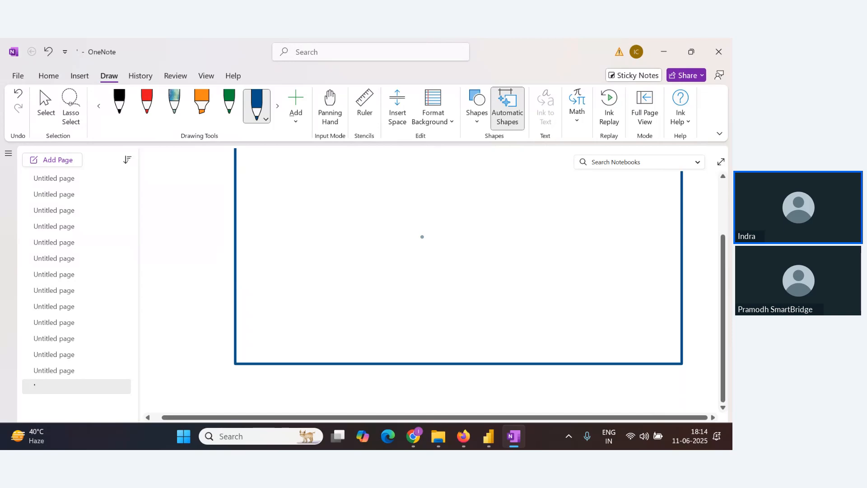
scroll(328, 257, up, 2)
mouse_move(266, 209)
mouse_down()
mouse_move(267, 229)
mouse_move(403, 227)
mouse_up()
key(ctrl+z)
click(266, 115)
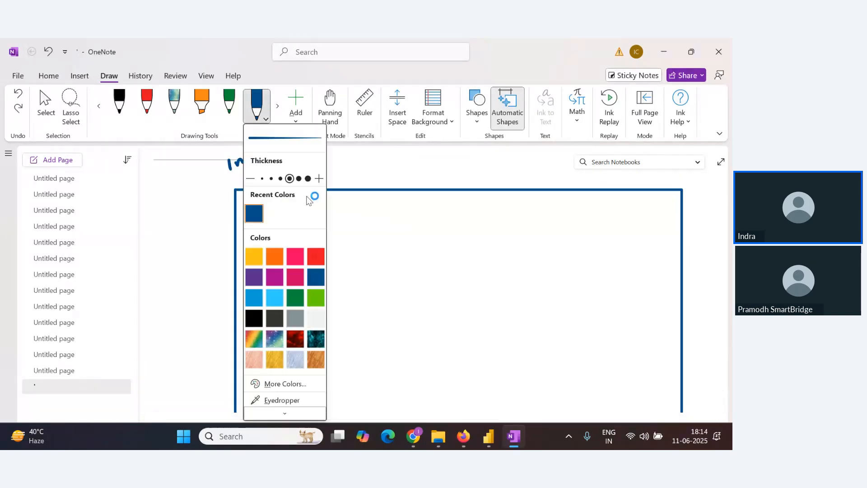
click(377, 240)
mouse_move(266, 209)
mouse_down()
mouse_move(458, 210)
mouse_move(397, 231)
mouse_move(271, 229)
mouse_up()
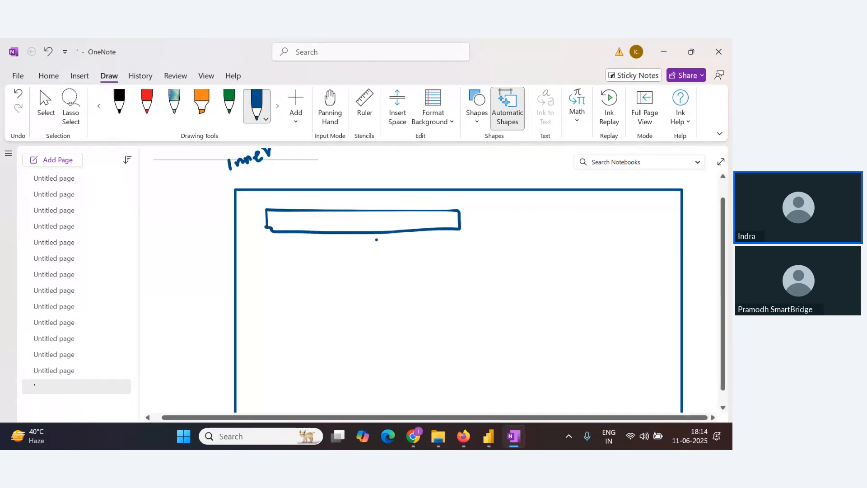
click(513, 118)
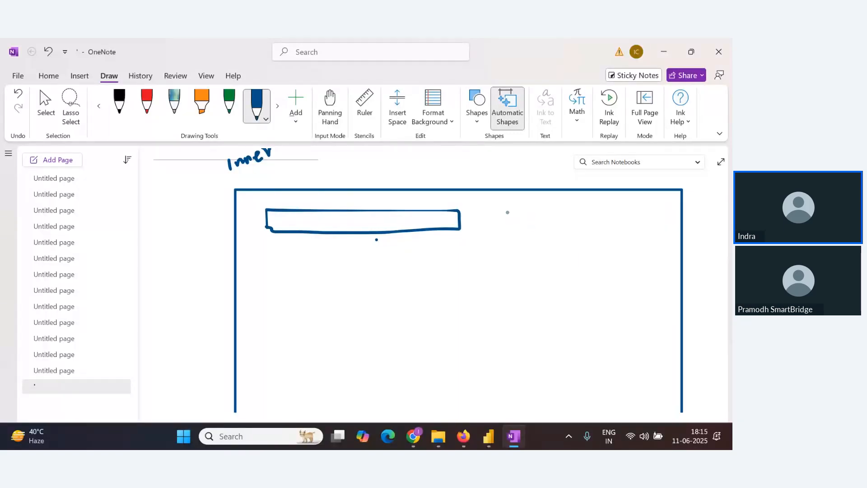
Draw two small squares at the top right and a row of three boxes beneath the header
mouse_move(508, 212)
mouse_down()
mouse_move(508, 257)
mouse_move(546, 218)
mouse_move(505, 212)
mouse_up()
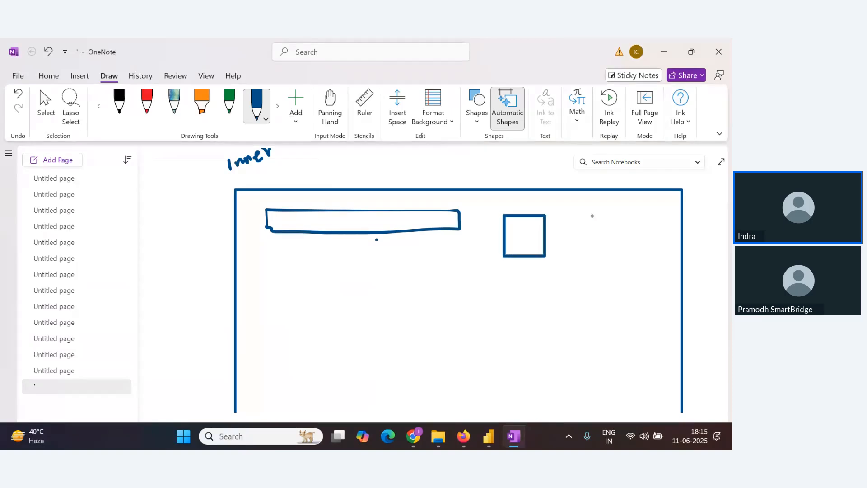
mouse_move(584, 238)
mouse_down()
mouse_move(612, 244)
mouse_move(614, 206)
mouse_move(578, 211)
mouse_up()
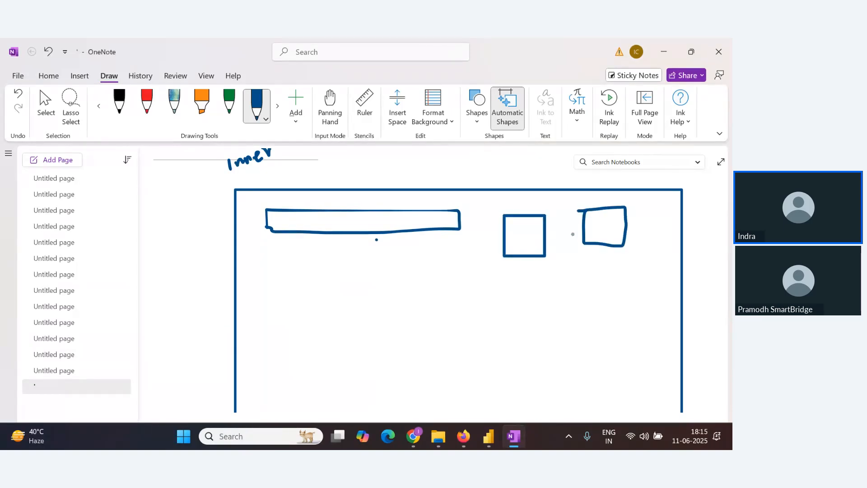
mouse_move(270, 253)
mouse_down()
mouse_move(270, 293)
mouse_move(325, 289)
mouse_move(331, 253)
mouse_move(257, 255)
mouse_move(325, 262)
mouse_up()
text(z)
key(ctrl+z)
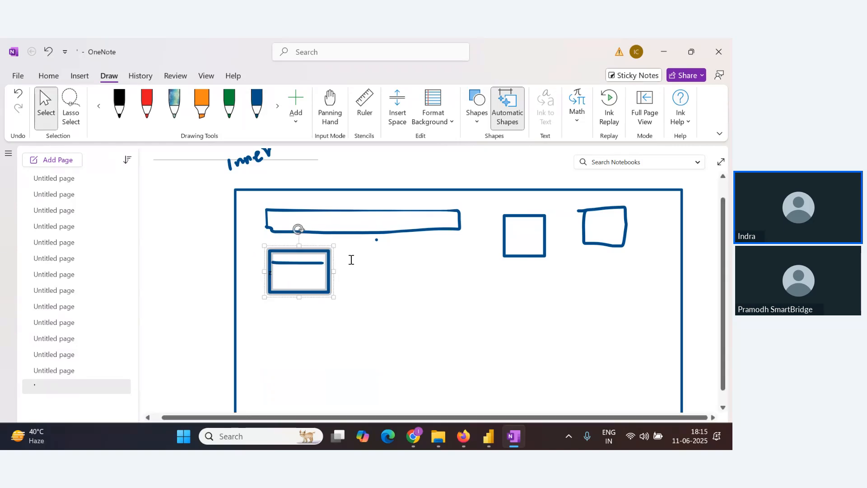
click(349, 232)
click(257, 107)
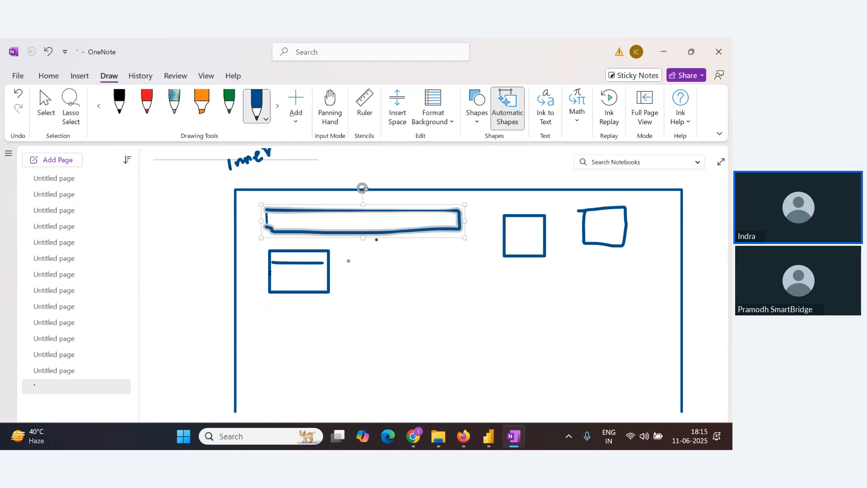
mouse_move(344, 250)
mouse_down()
mouse_move(345, 296)
mouse_move(396, 294)
mouse_move(369, 249)
mouse_move(345, 250)
mouse_up()
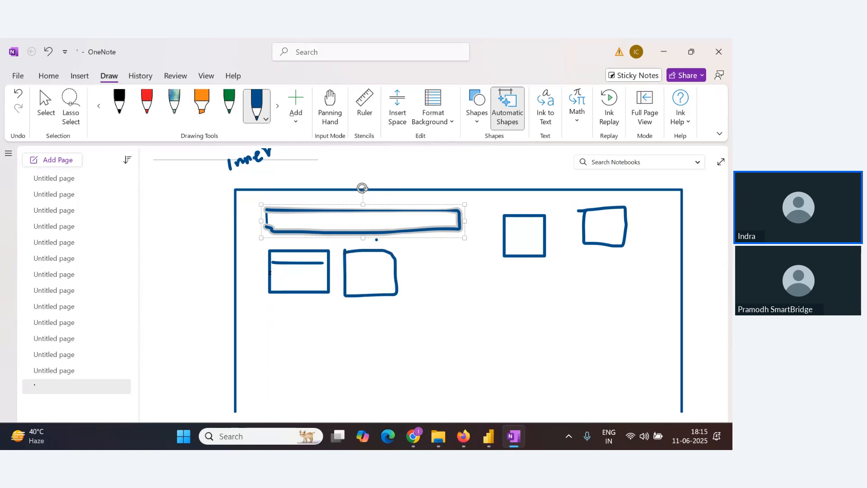
mouse_move(416, 251)
mouse_down()
mouse_move(464, 294)
mouse_move(463, 248)
mouse_move(418, 248)
mouse_up()
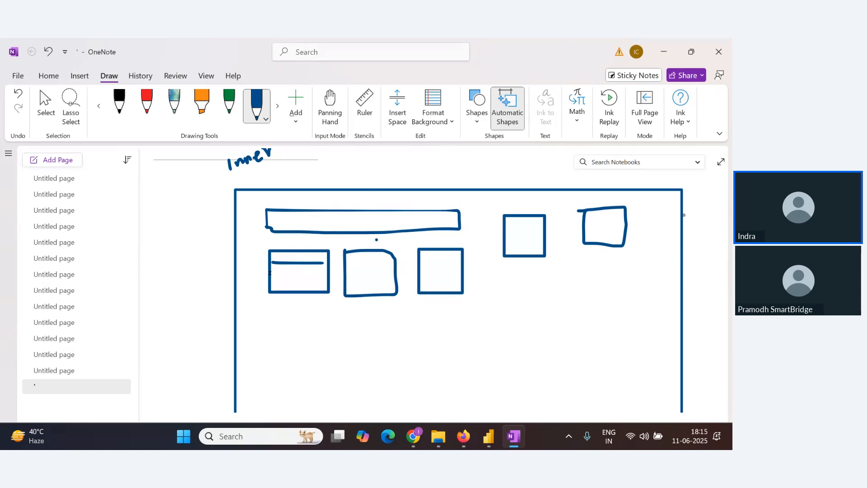
Draw two larger shapes on the right, a wide rectangle lower left and a tilted rectangle at bottom right
scroll(625, 282, down, 3)
scroll(528, 282, up, 3)
mouse_move(511, 268)
mouse_down()
mouse_move(505, 333)
mouse_move(575, 314)
mouse_move(514, 270)
mouse_up()
mouse_move(599, 269)
mouse_down()
mouse_move(600, 334)
mouse_move(662, 266)
mouse_move(606, 260)
mouse_up()
scroll(461, 306, down, 3)
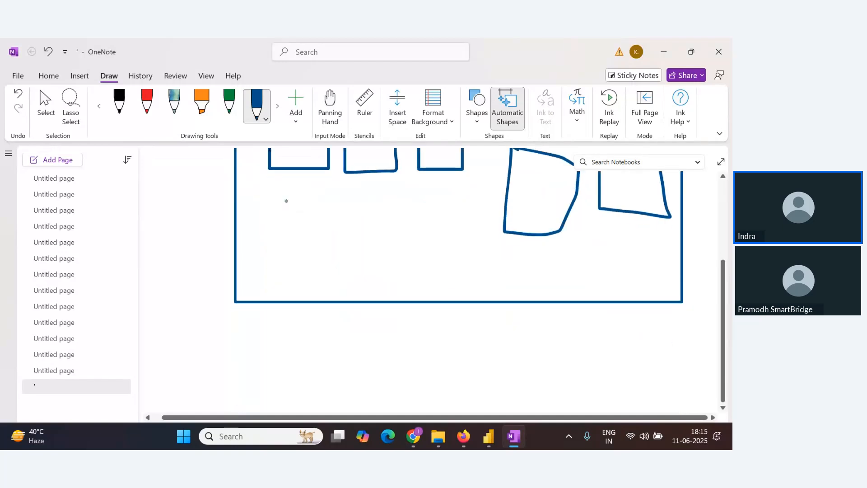
mouse_move(277, 190)
mouse_down()
mouse_move(277, 264)
mouse_move(460, 252)
mouse_move(254, 204)
mouse_up()
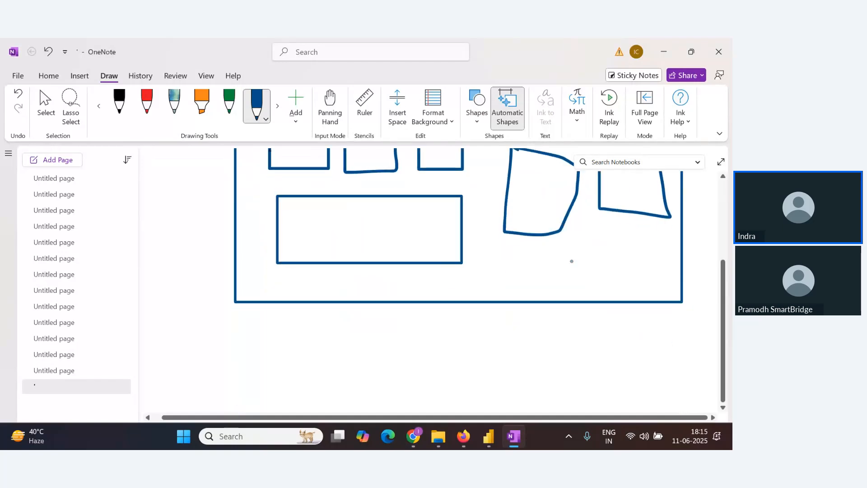
mouse_move(560, 249)
mouse_down()
mouse_move(623, 290)
mouse_move(649, 252)
mouse_move(560, 248)
mouse_up()
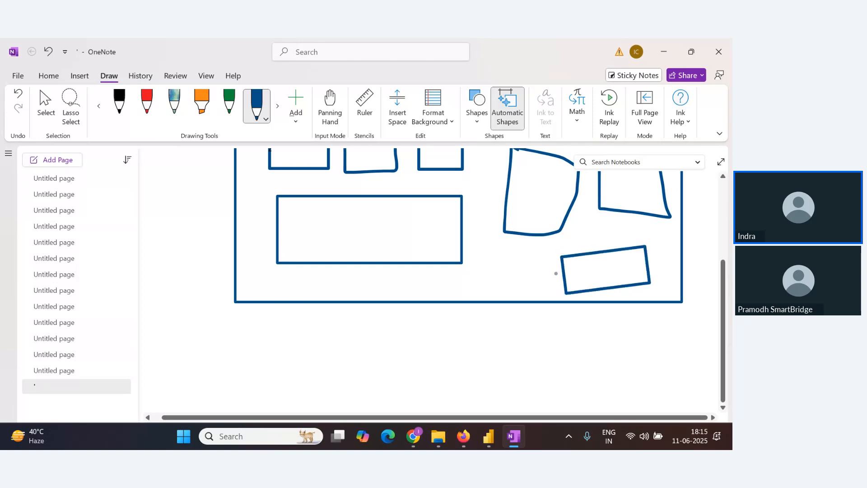
Review the finished layout sketch and switch back to the Power BI report
scroll(542, 248, up, 5)
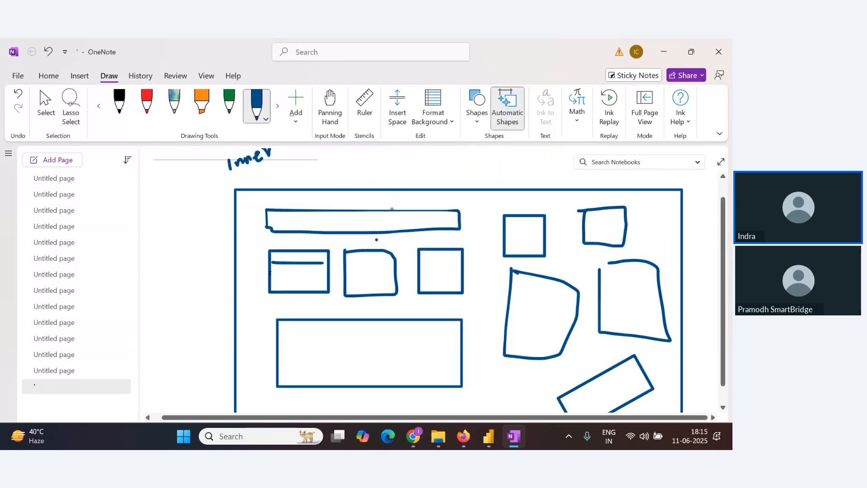
scroll(484, 225, down, 2)
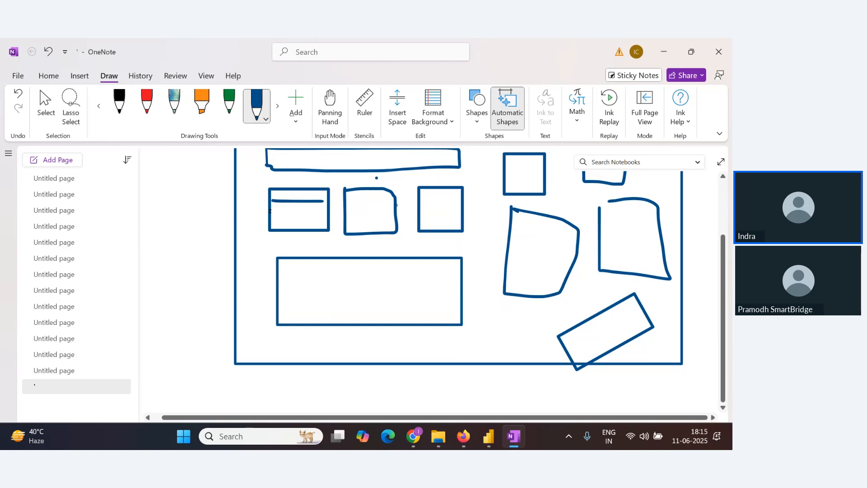
key(alt+Tab)
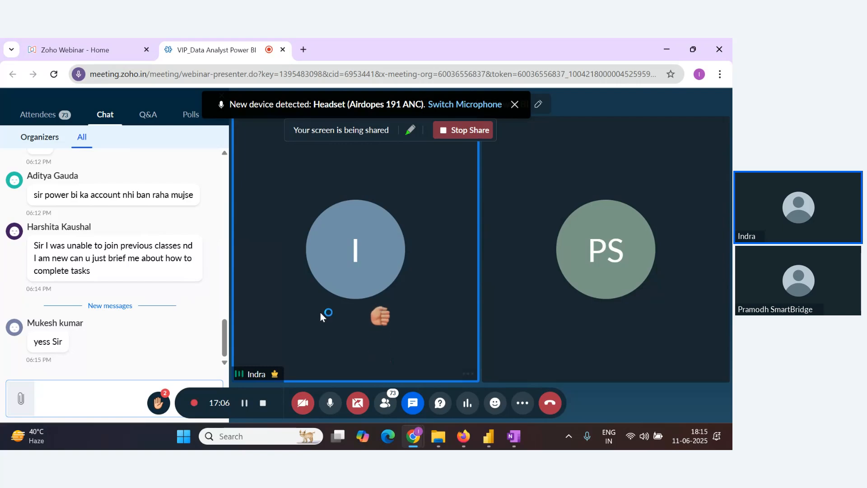
key(alt+Tab)
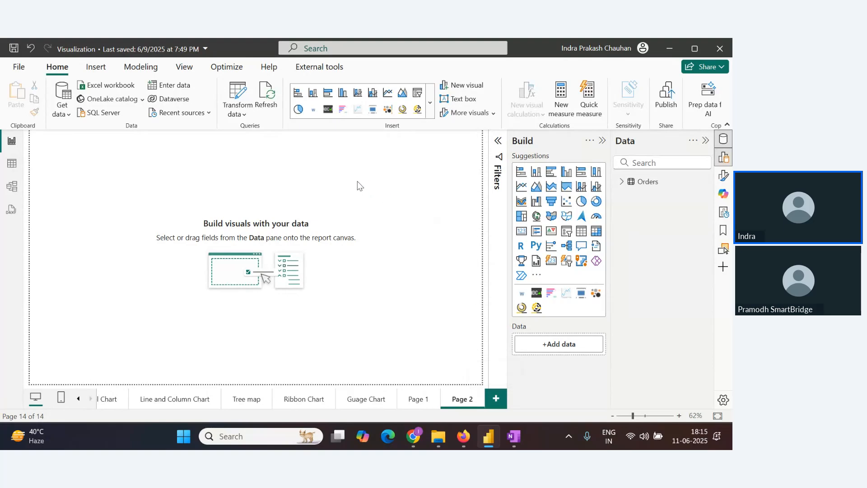
Set the new page's canvas background image to the file back from the ePBL folder
click(498, 142)
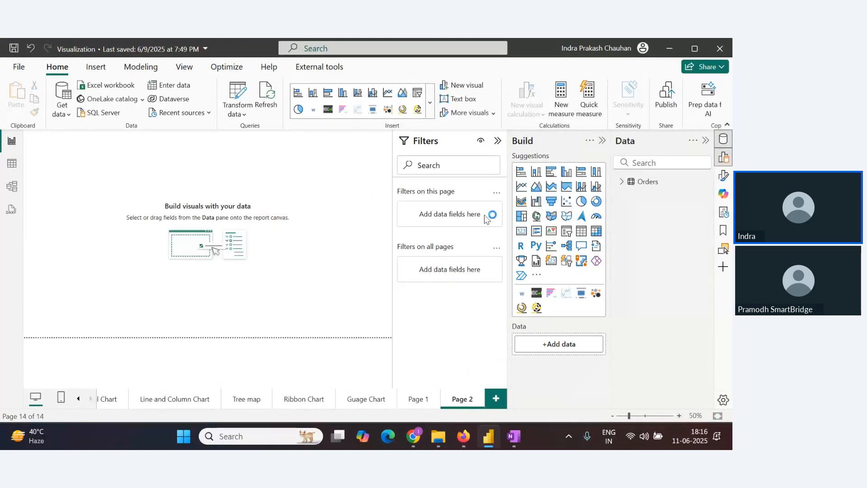
click(498, 140)
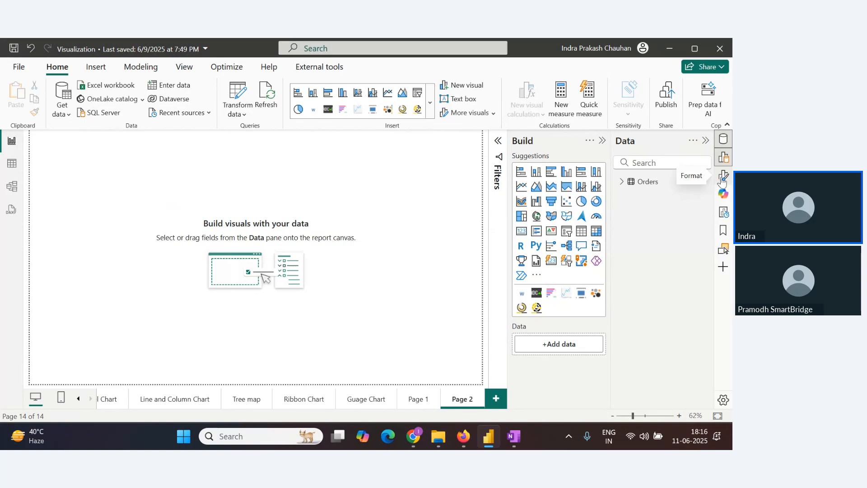
click(725, 178)
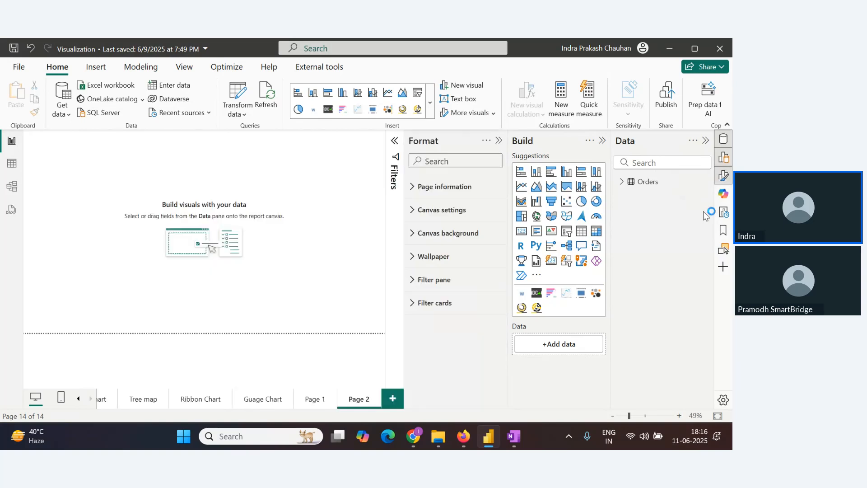
click(419, 234)
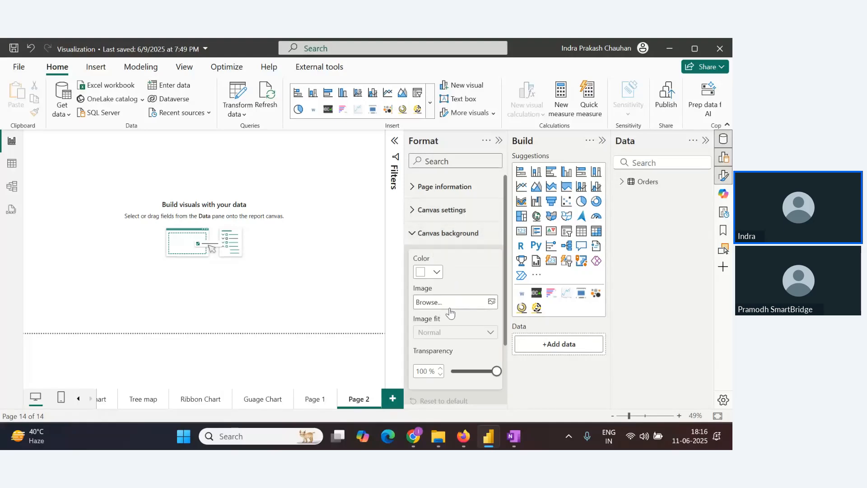
click(472, 305)
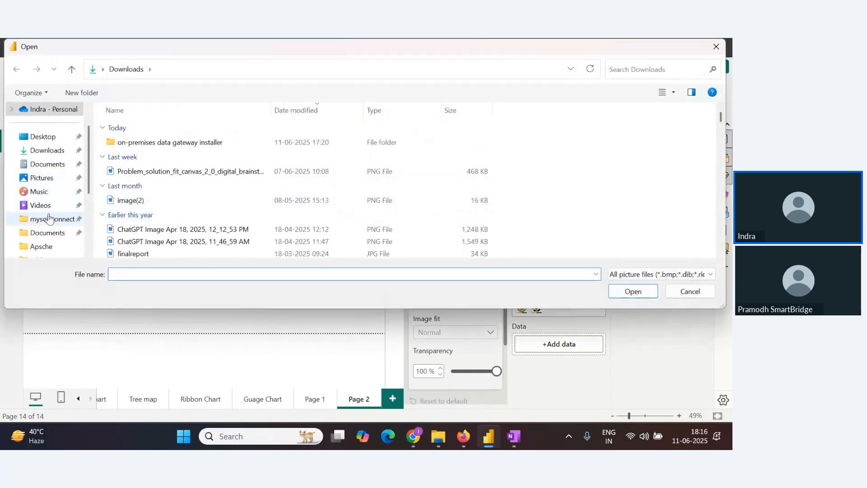
scroll(45, 194, down, 3)
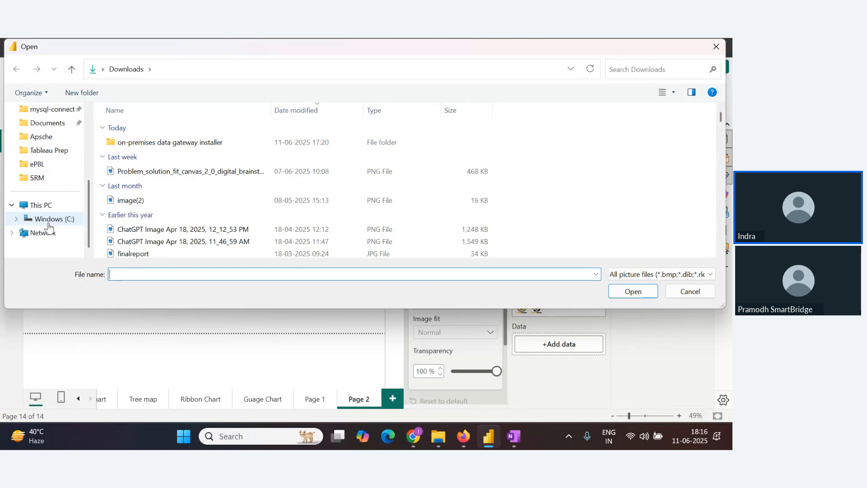
click(41, 164)
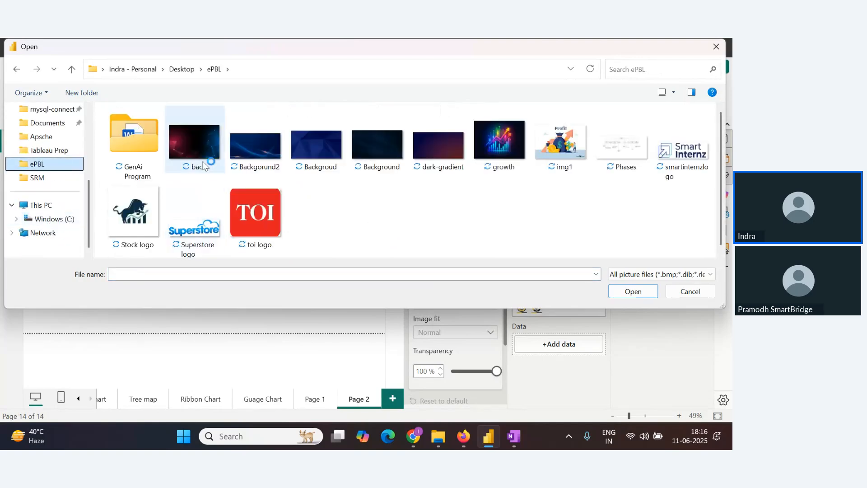
click(190, 148)
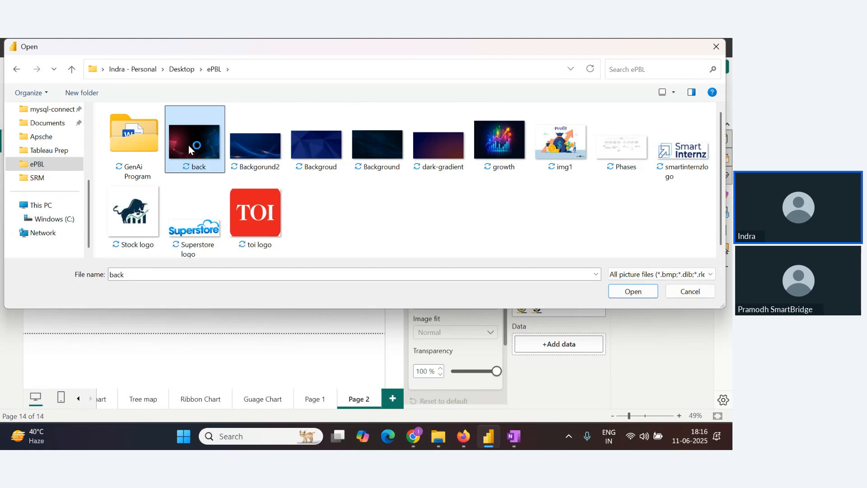
click(641, 297)
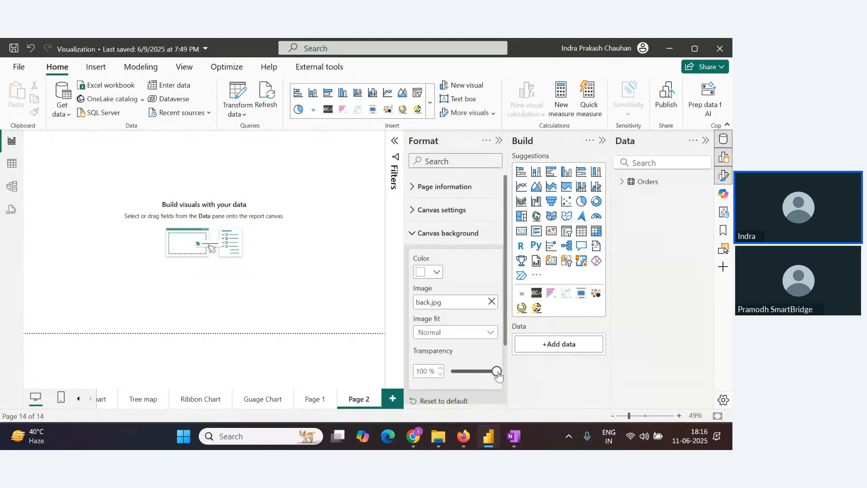
Set the canvas background transparency to 0% and the image fit to Fill, then collapse the Build pane
drag(497, 374, 453, 374)
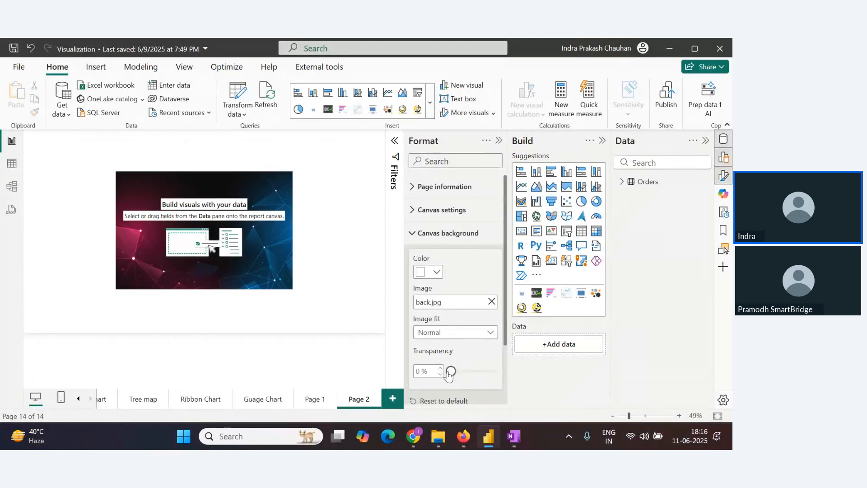
click(492, 333)
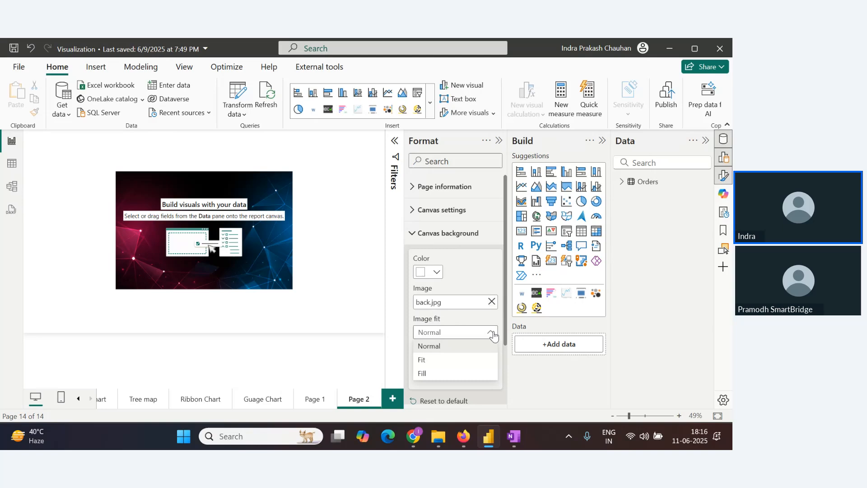
click(465, 373)
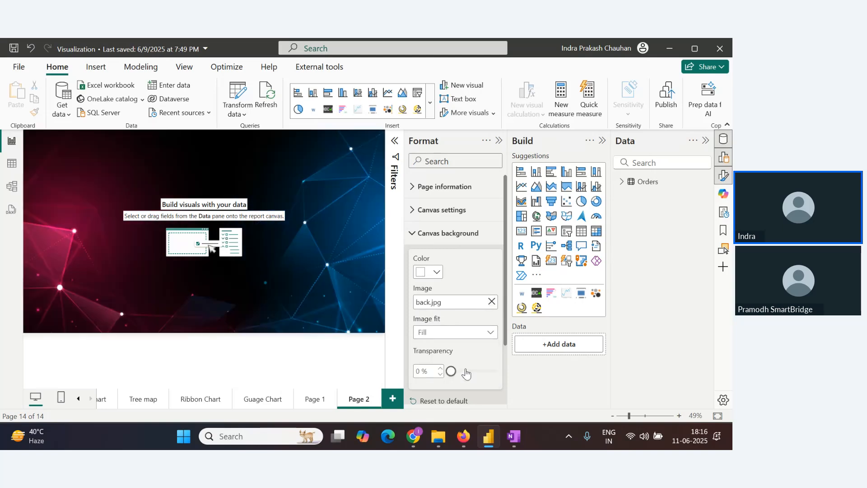
click(602, 141)
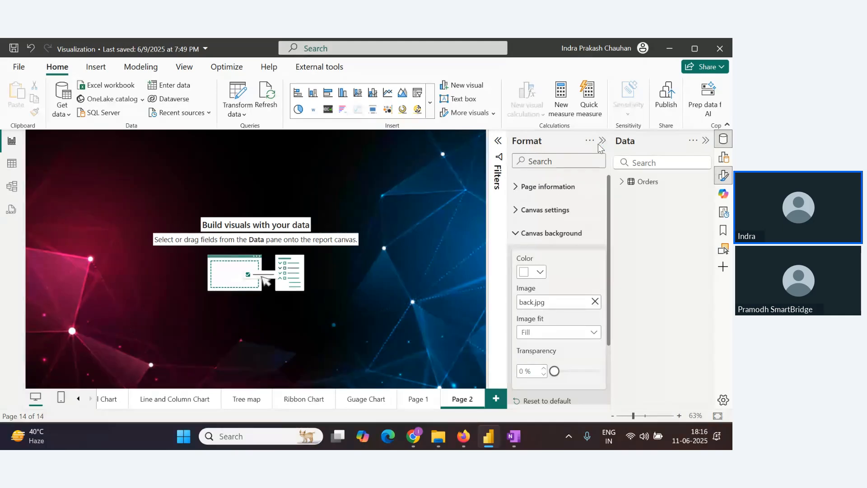
Add a wide text box at the top left of the new page's canvas
key(alt+Tab)
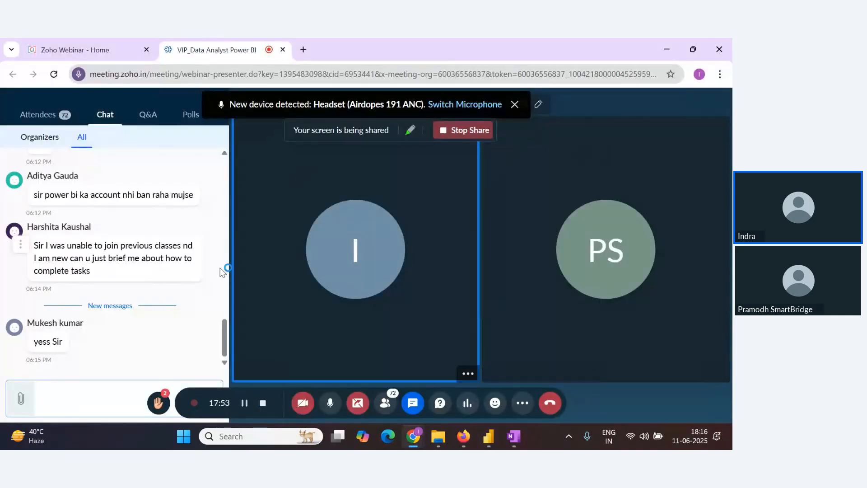
key(alt+Tab)
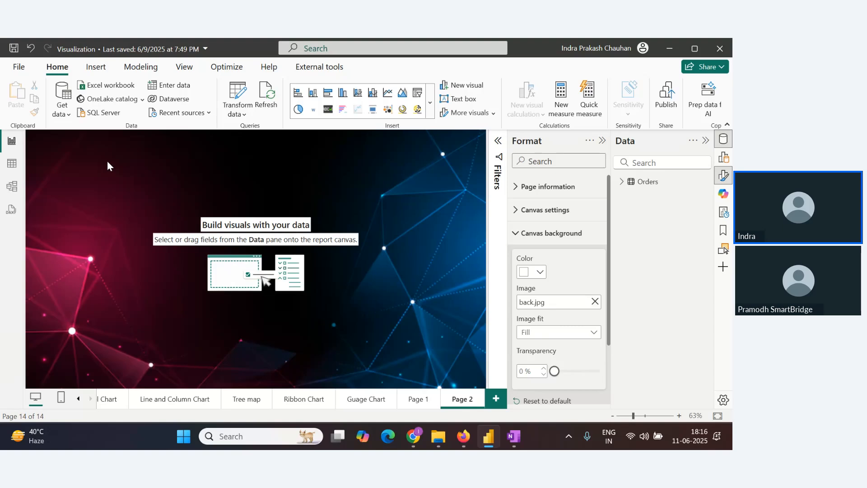
key(alt+Tab)
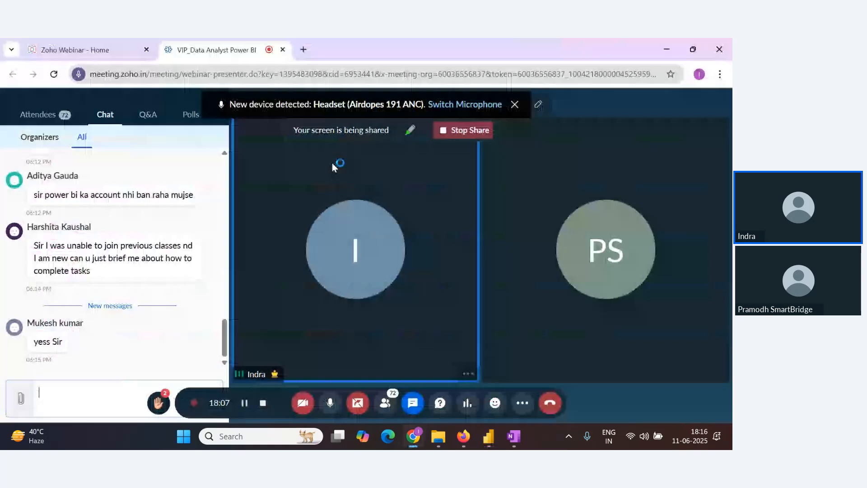
key(alt+Tab)
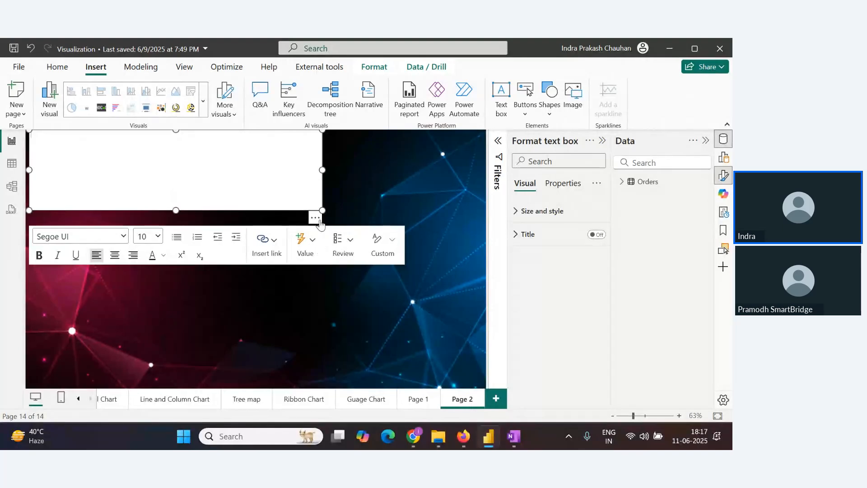
drag(318, 216, 323, 223)
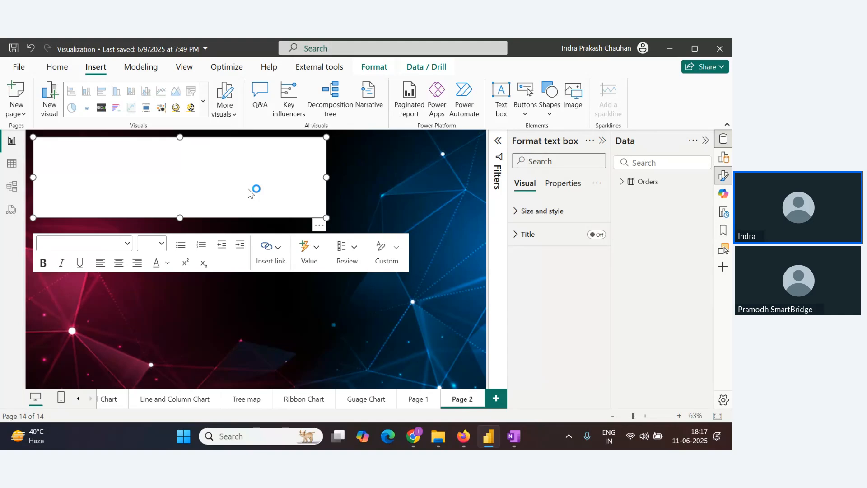
Open ChatGPT in a new browser tab and ask "Give me fancy title for my superstore report"
key(alt+Tab)
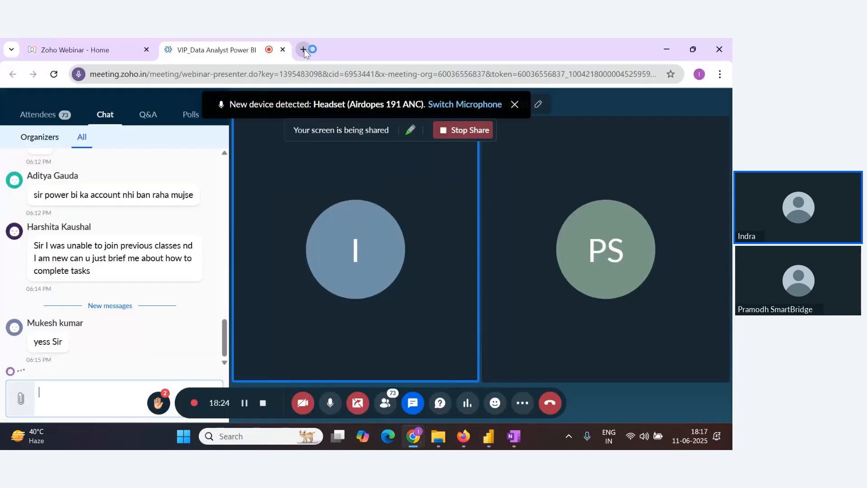
click(303, 49)
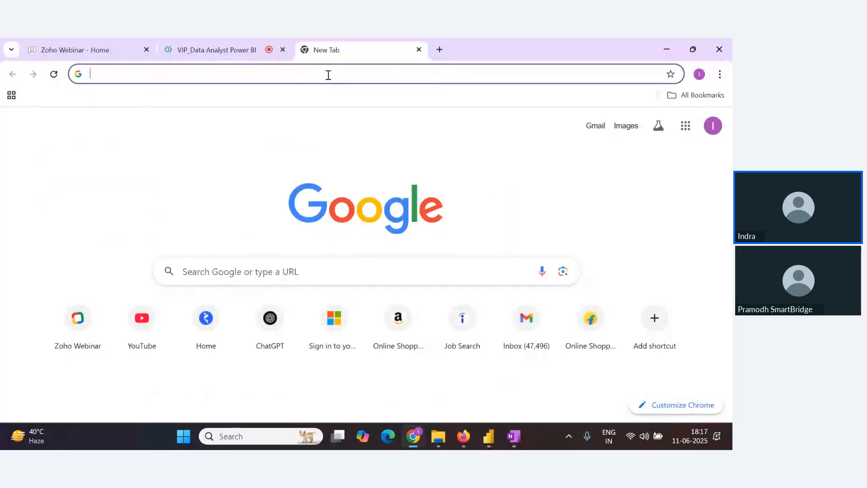
click(328, 75)
text(c)
key(Return)
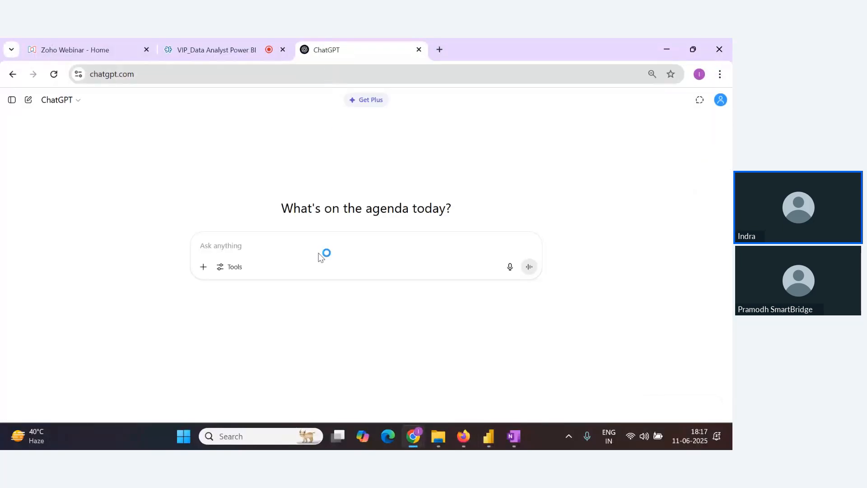
text(G)
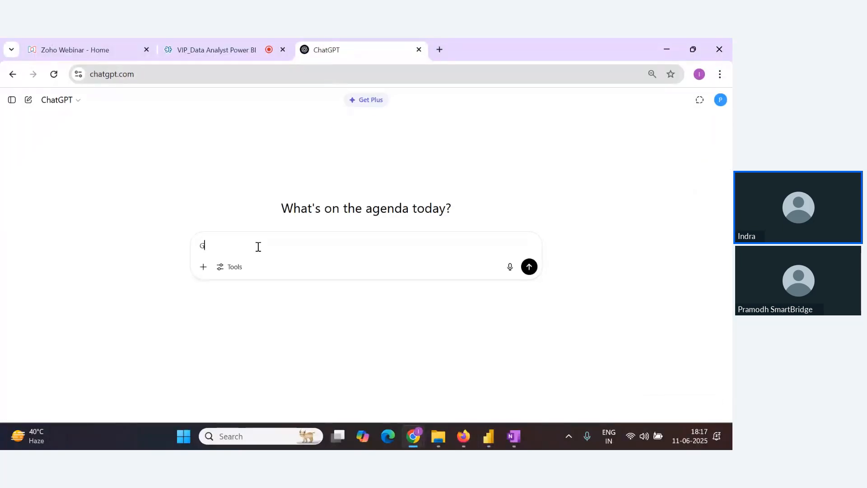
text(ive me fancy title for my superstore report)
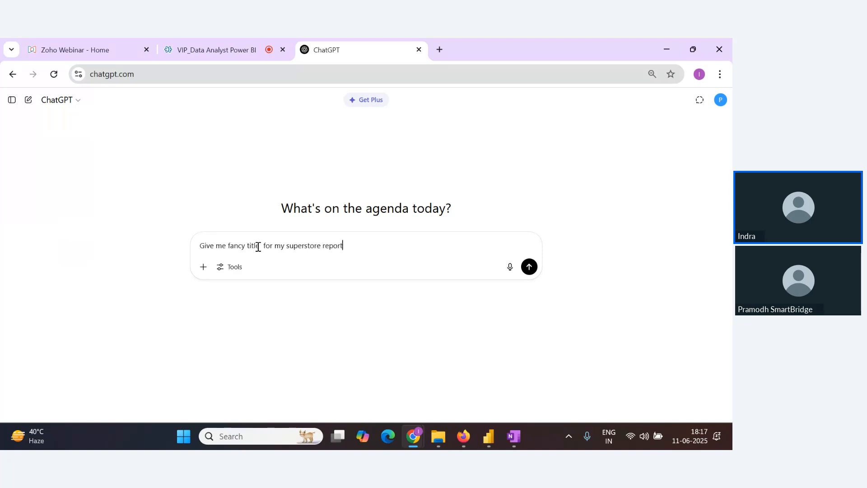
key(Return)
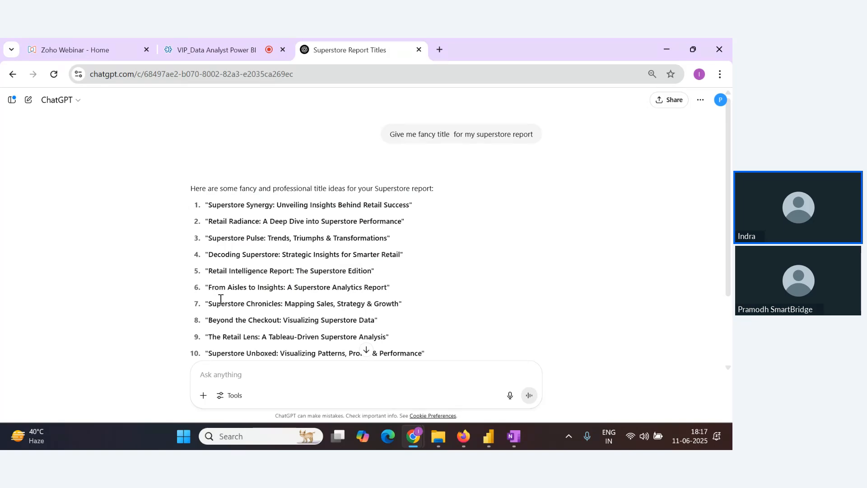
Copy the suggested title "Retail Intelligence Report: The Superstore Edition" and return to the Power BI report
scroll(389, 326, down, 2)
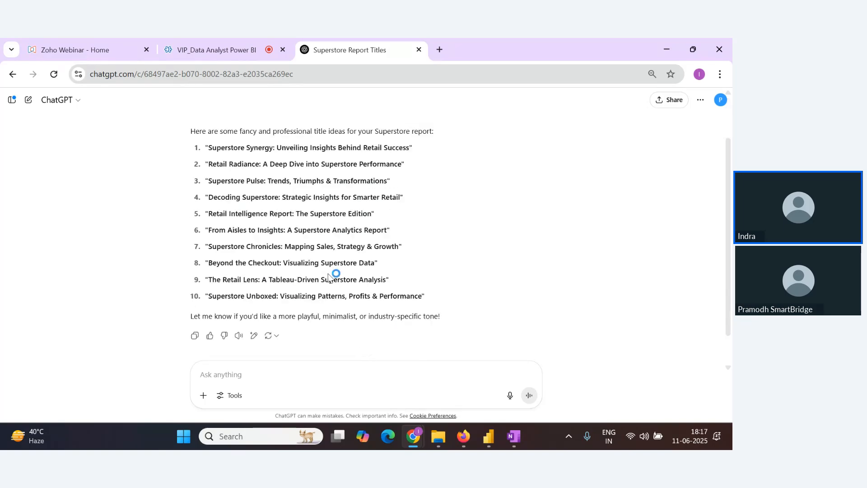
scroll(257, 273, up, 2)
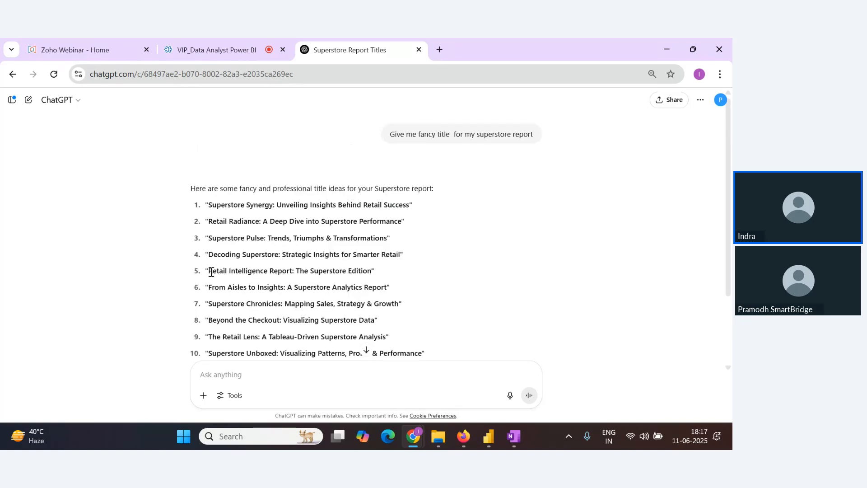
drag(211, 271, 371, 275)
key(ctrl+c)
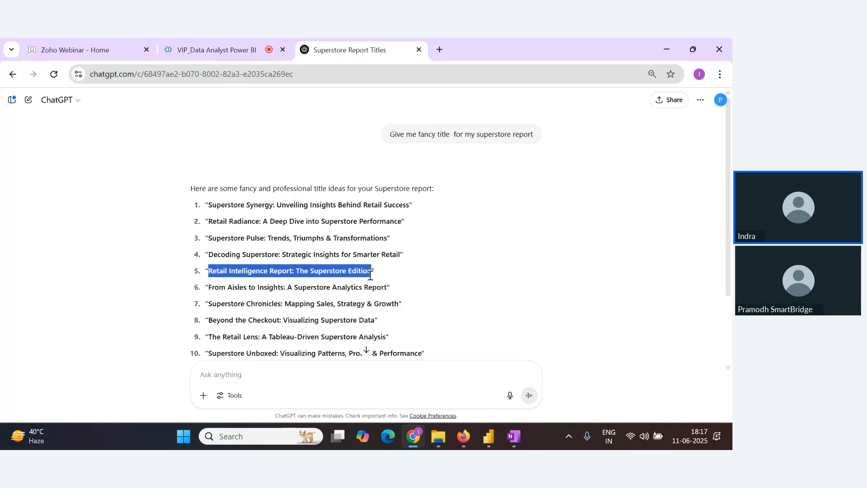
key(alt+Tab)
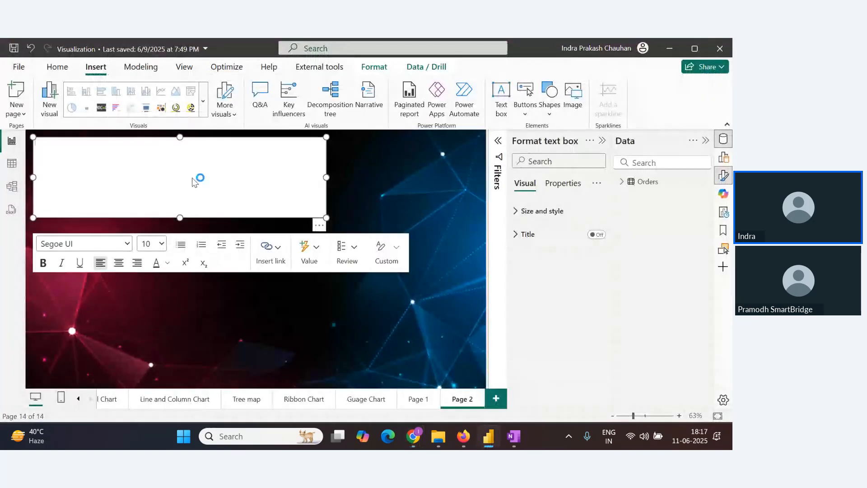
Paste the copied title into the text box and select all of its text
click(193, 181)
key(ctrl+v)
key(ctrl+a)
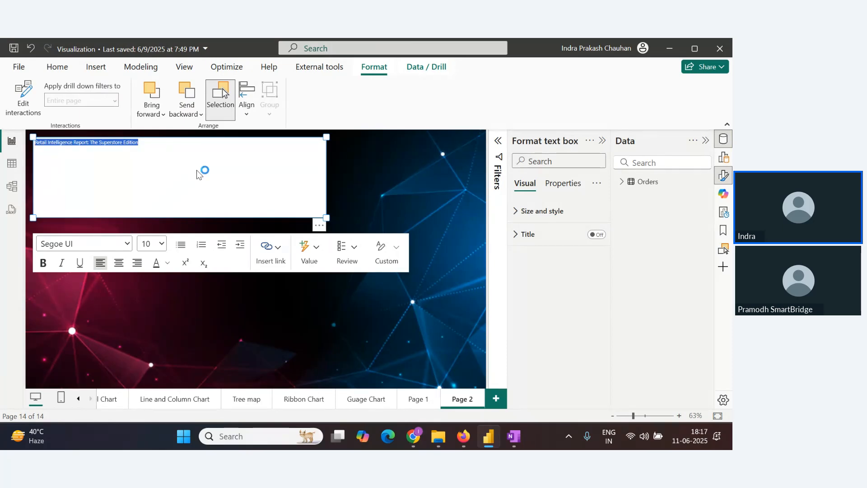
Make the title text bold and set its font size to 20
key(ctrl+b)
click(161, 244)
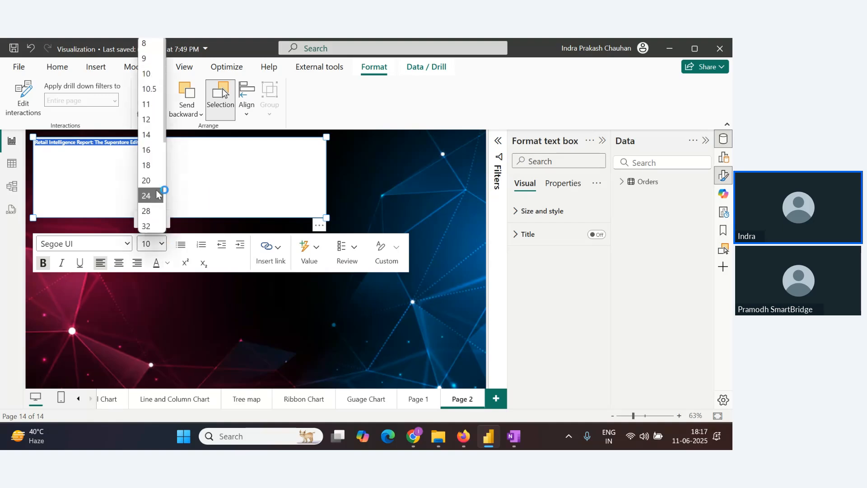
click(153, 193)
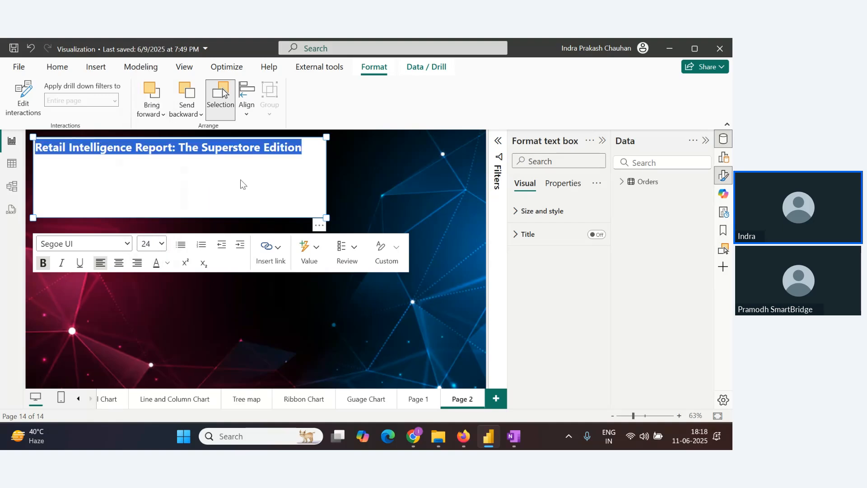
click(161, 244)
click(151, 183)
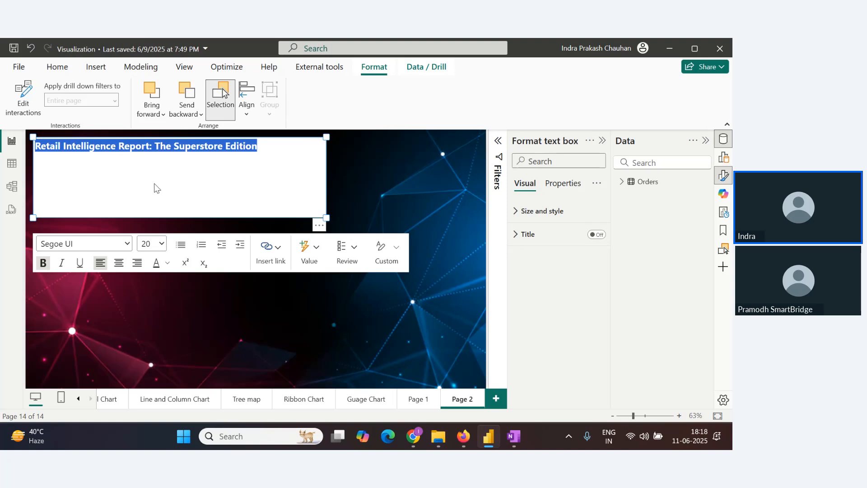
Shrink the text box to fit the title line and center-align the text
drag(326, 218, 263, 163)
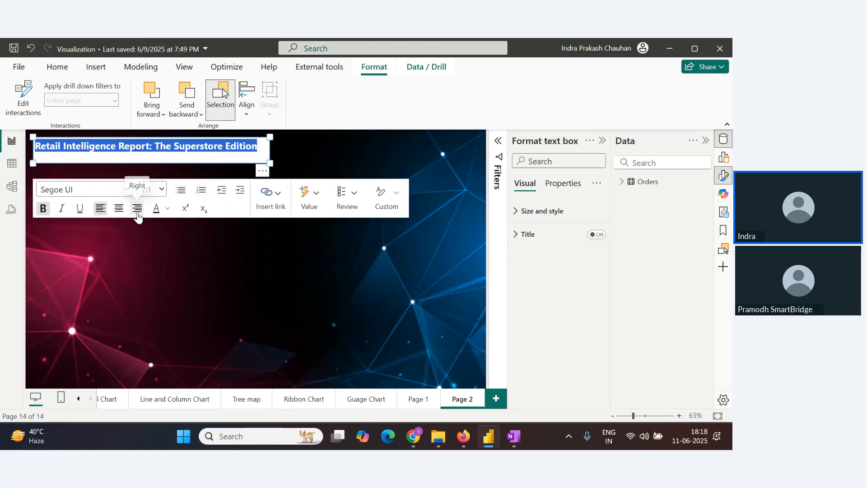
click(119, 208)
click(317, 164)
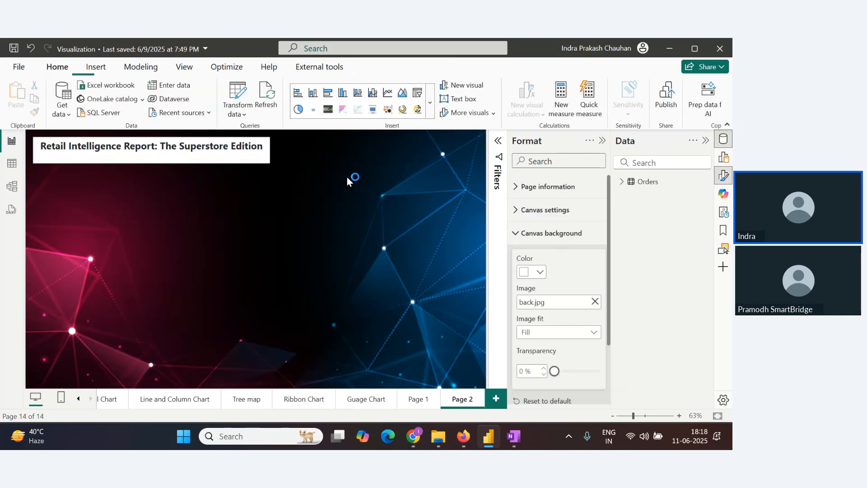
key(alt+Tab)
key(alt+Tab)
key(alt+Tab)
key(alt+Tab)
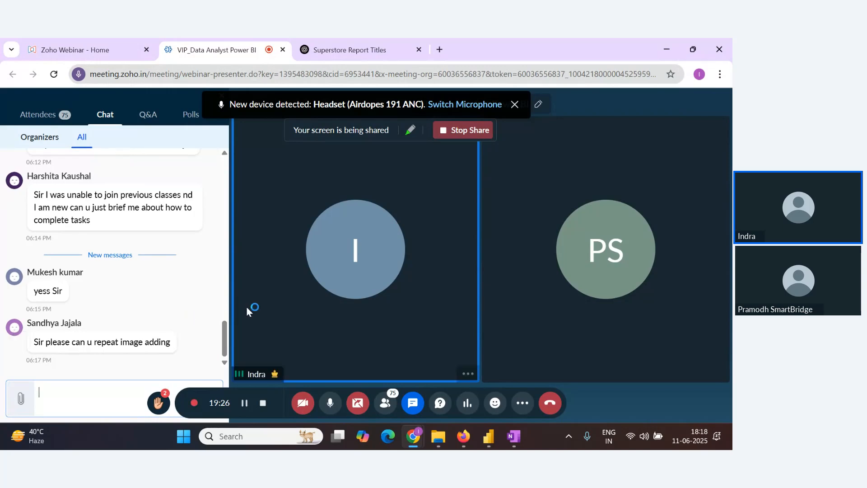
key(alt+Tab)
key(alt+Tab)
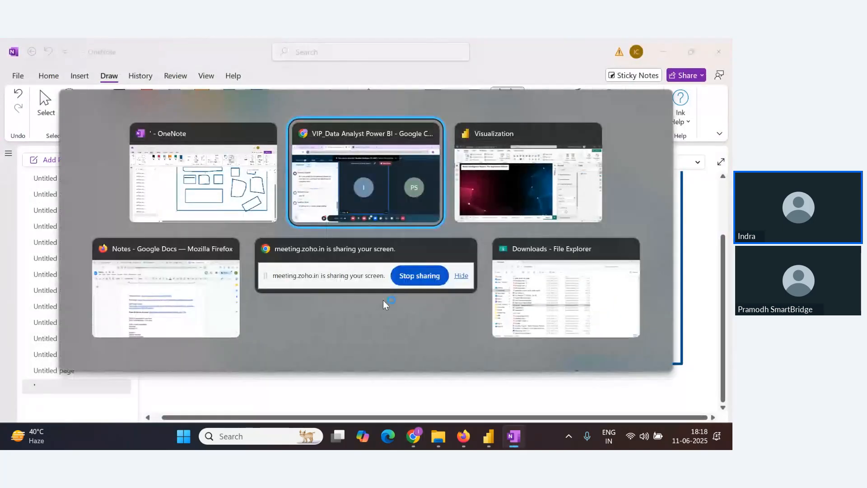
key(alt+Tab)
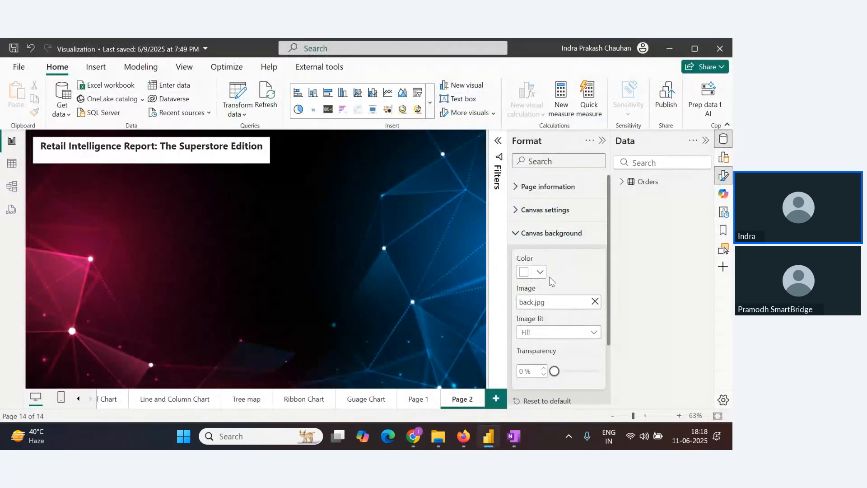
Set the title text box's background colour to a custom yellow, #E3D807
click(532, 301)
click(229, 156)
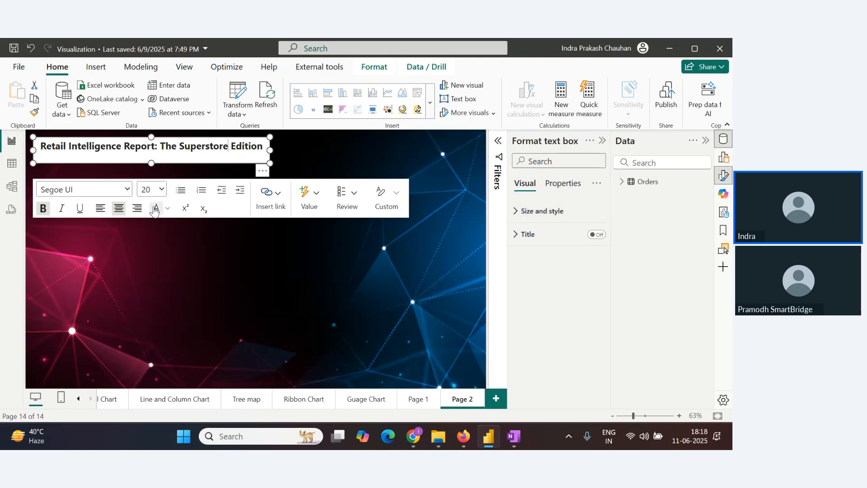
click(518, 212)
scroll(542, 257, down, 5)
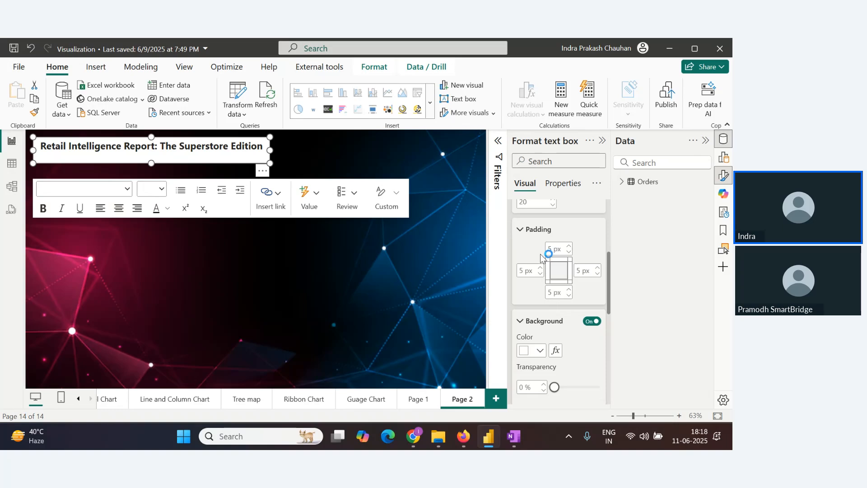
scroll(541, 271, down, 3)
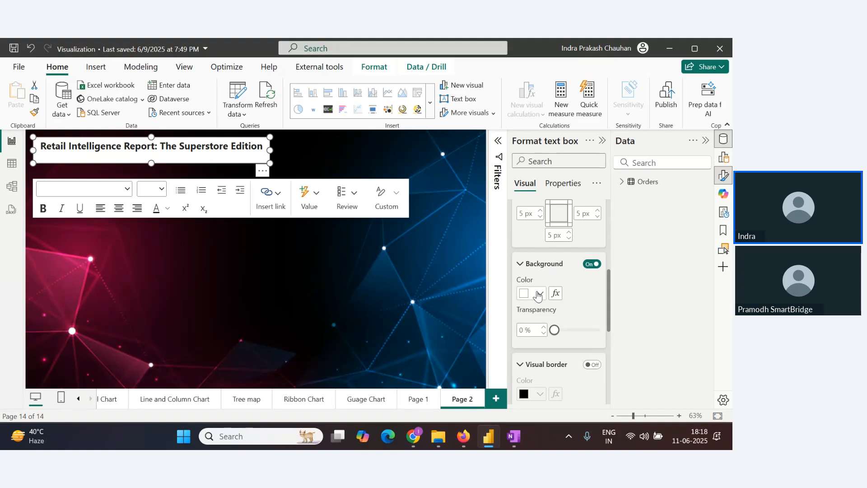
click(541, 295)
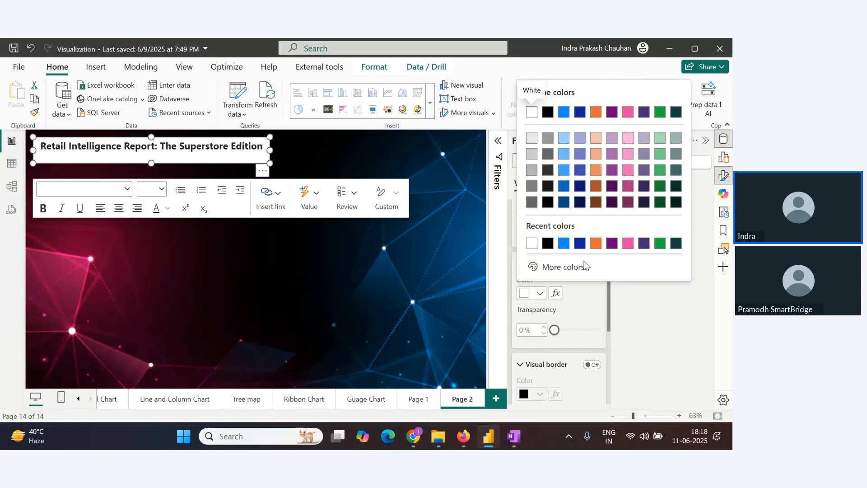
click(567, 268)
click(559, 228)
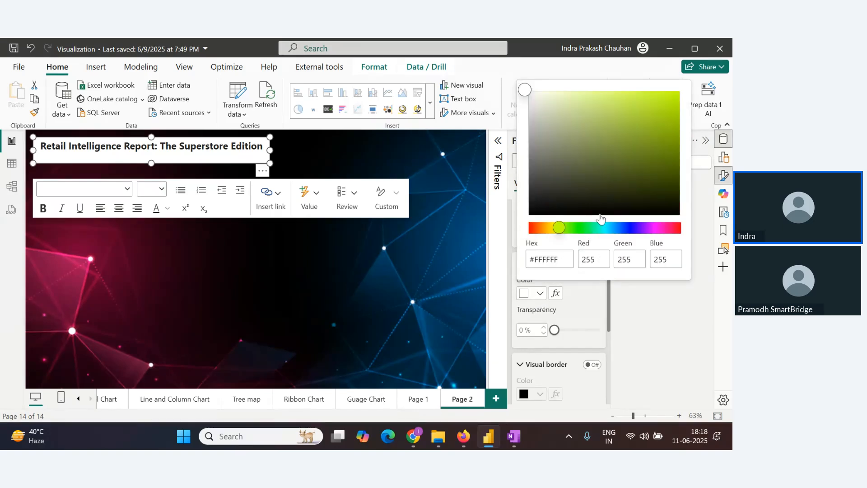
drag(621, 139, 654, 109)
mouse_move(559, 228)
mouse_down()
mouse_move(568, 228)
mouse_move(546, 232)
mouse_up()
drag(654, 110, 667, 109)
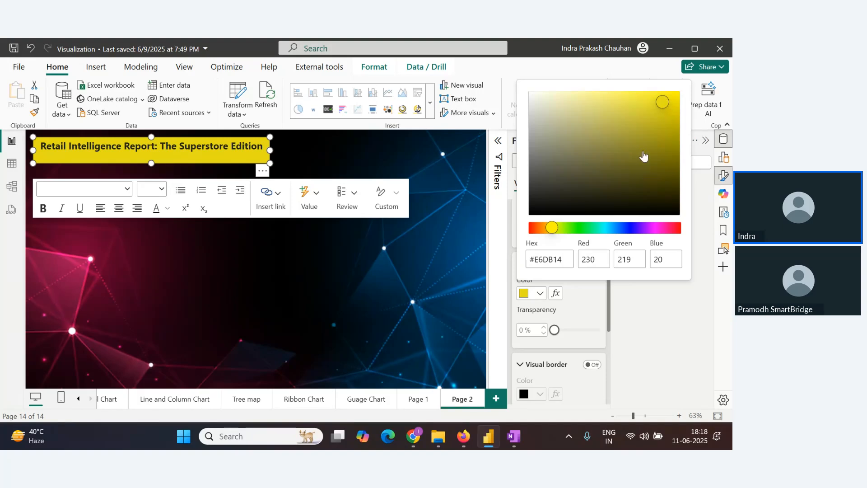
mouse_move(665, 104)
mouse_down()
mouse_move(674, 128)
mouse_move(675, 108)
mouse_up()
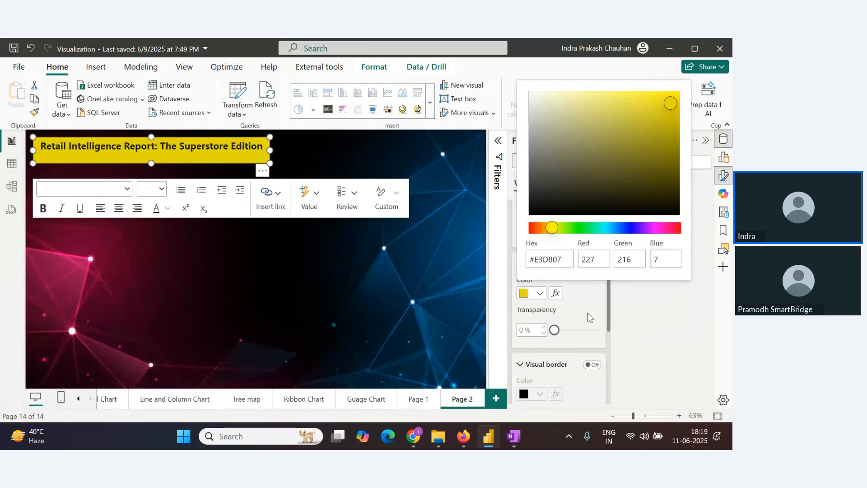
Set the title text box's background transparency to 1%
click(578, 323)
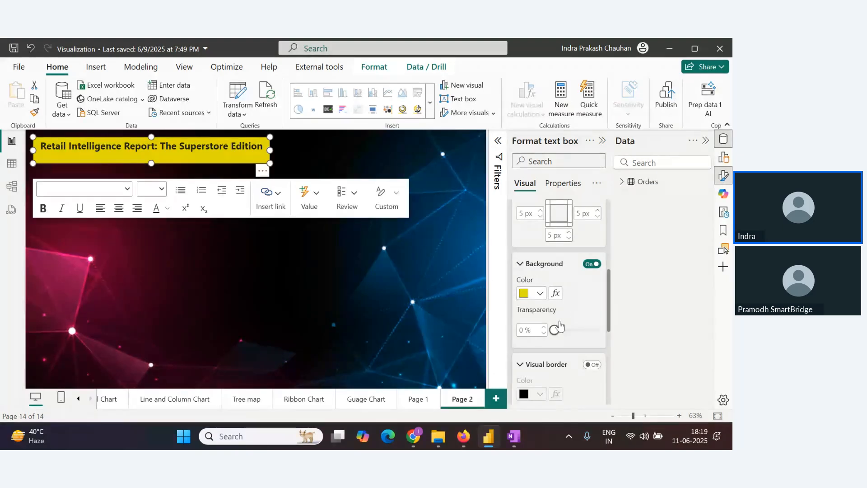
mouse_move(555, 330)
mouse_down()
mouse_move(593, 334)
mouse_move(545, 333)
mouse_move(556, 330)
mouse_up()
scroll(582, 321, down, 2)
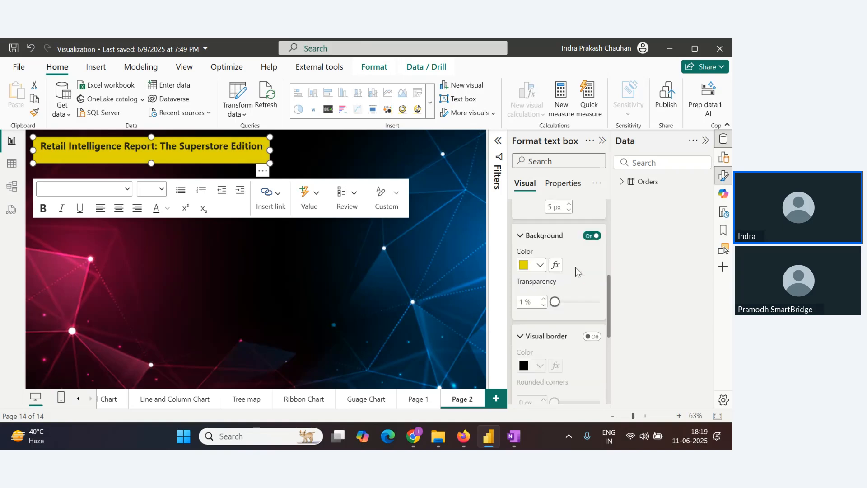
Turn on the title box's visual border and colour it with theme orange #E66C37
click(593, 309)
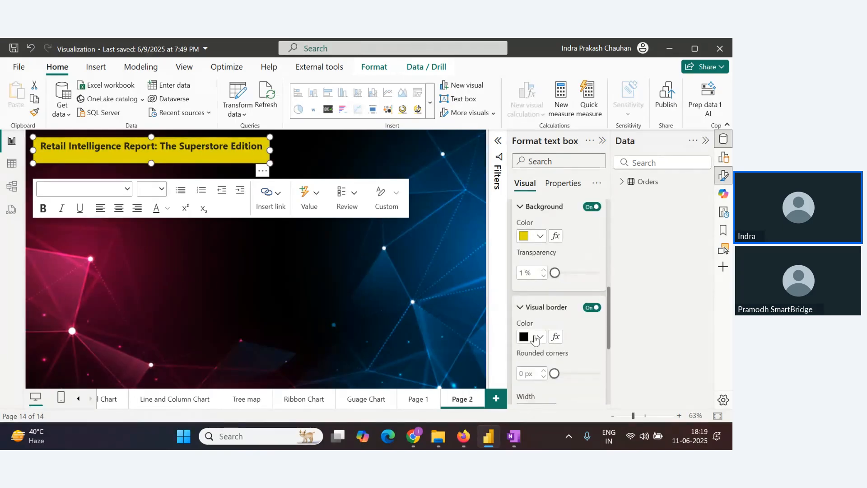
click(536, 339)
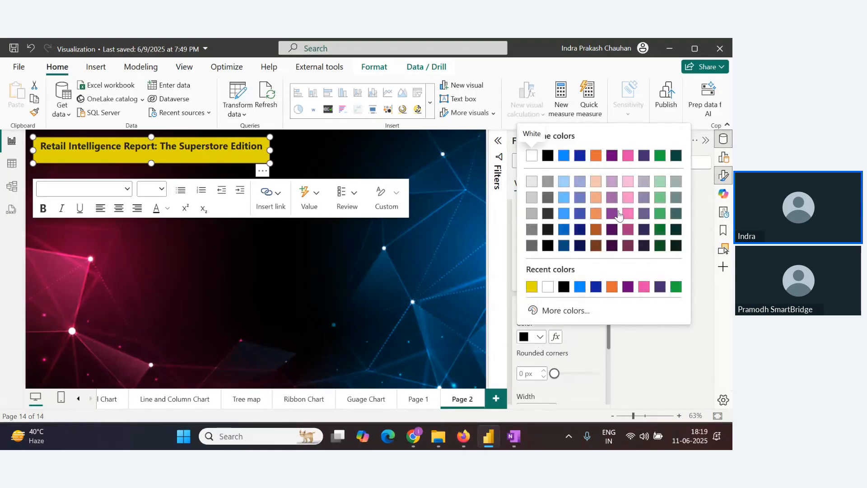
click(596, 156)
Round the title box's border corners to 30 px
drag(555, 373, 601, 374)
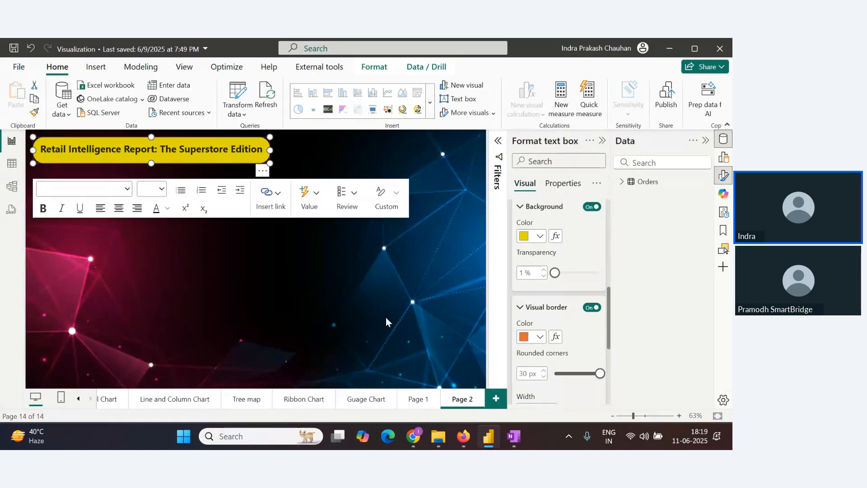
click(359, 302)
key(alt+Tab)
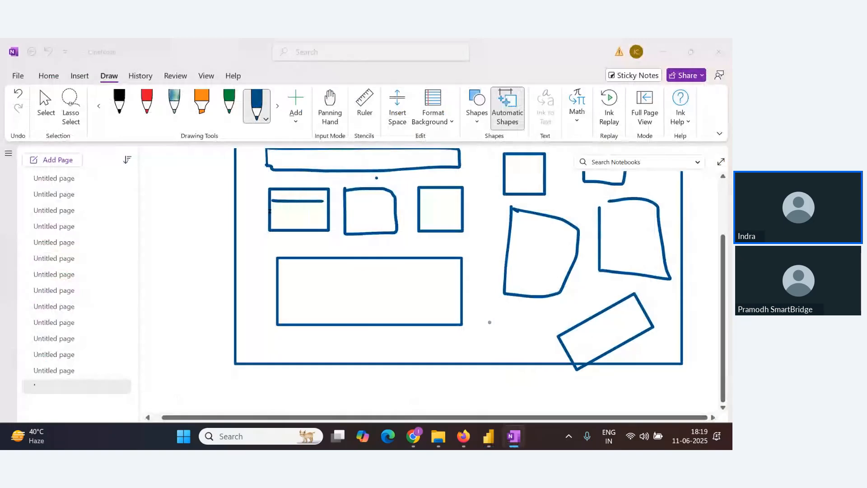
key(alt+Tab)
key(alt+Tab)
key(Tab)
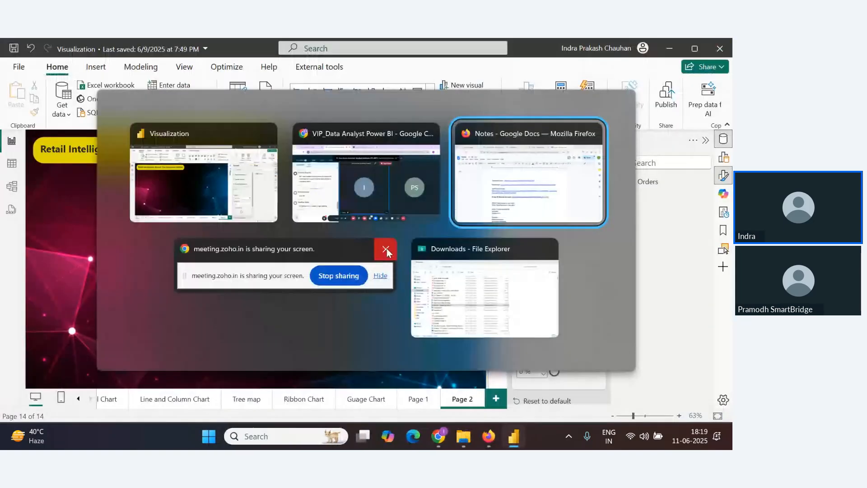
click(384, 216)
key(alt+Tab)
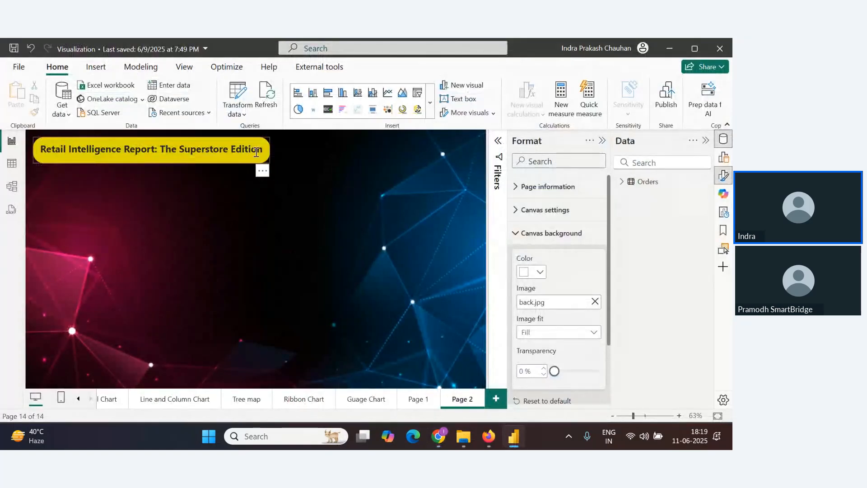
Set the title box's border width to 4 px and widen the box so the whole title fits on one line
scroll(552, 321, down, 3)
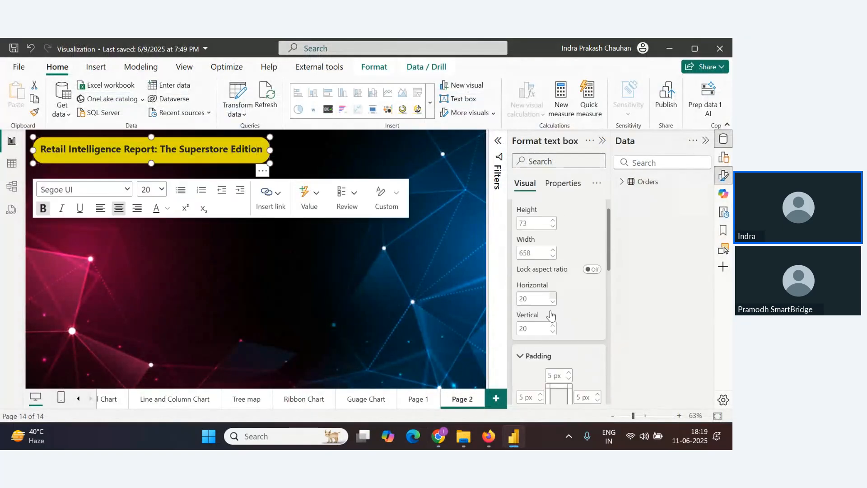
scroll(552, 322, down, 4)
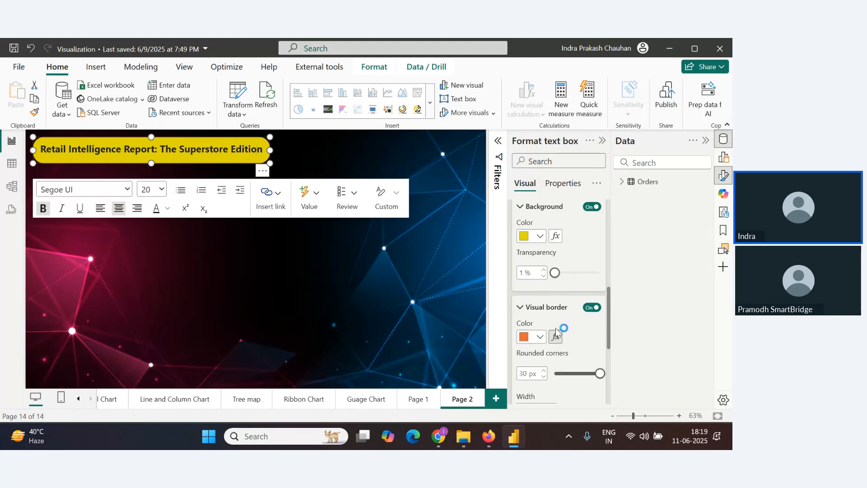
scroll(559, 341, down, 3)
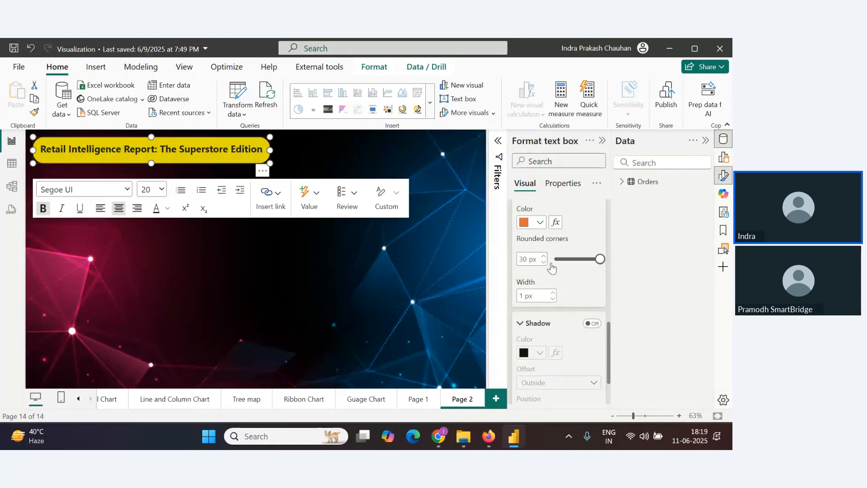
click(554, 294)
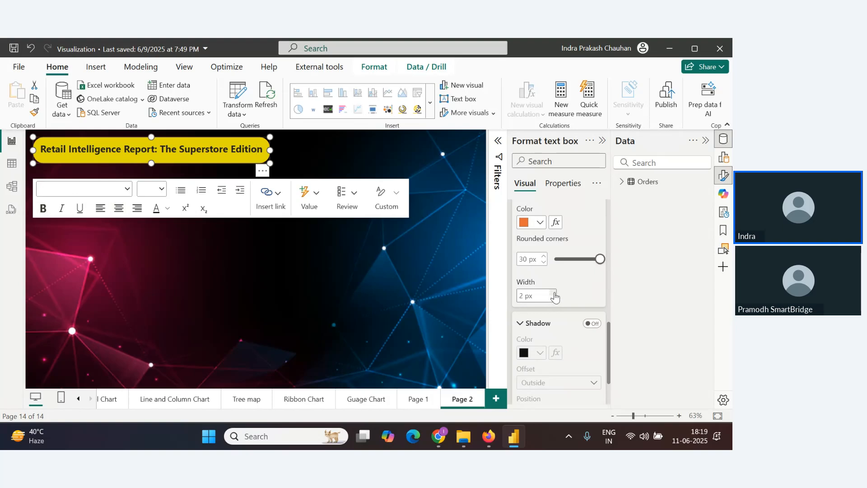
click(554, 293)
click(554, 294)
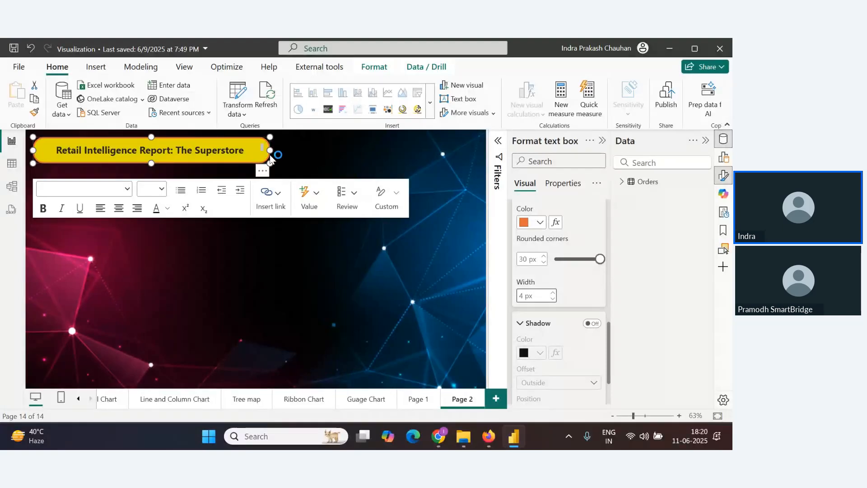
drag(270, 150, 300, 153)
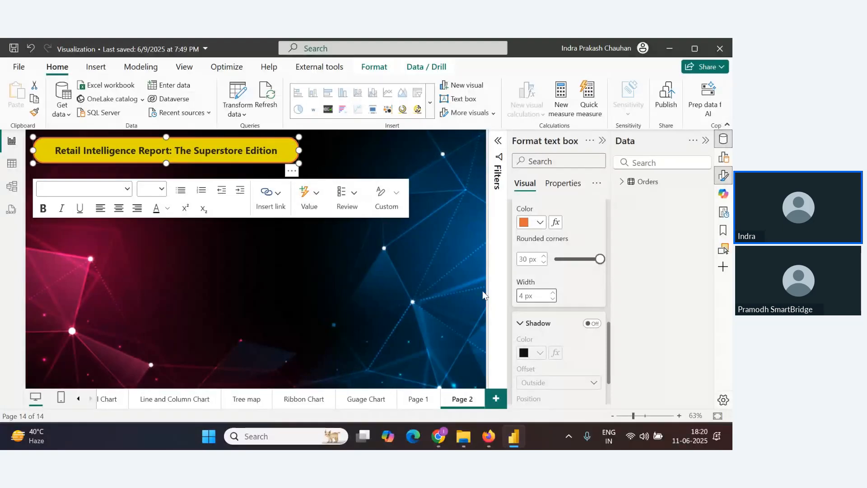
scroll(562, 309, down, 3)
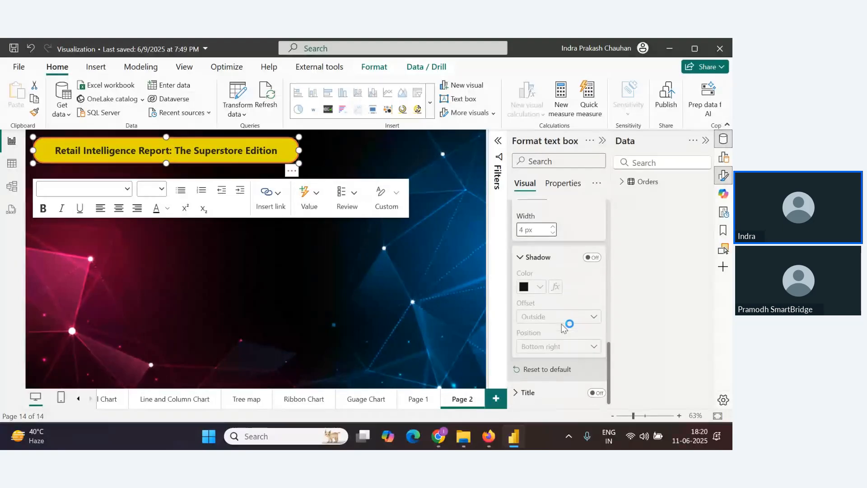
click(596, 394)
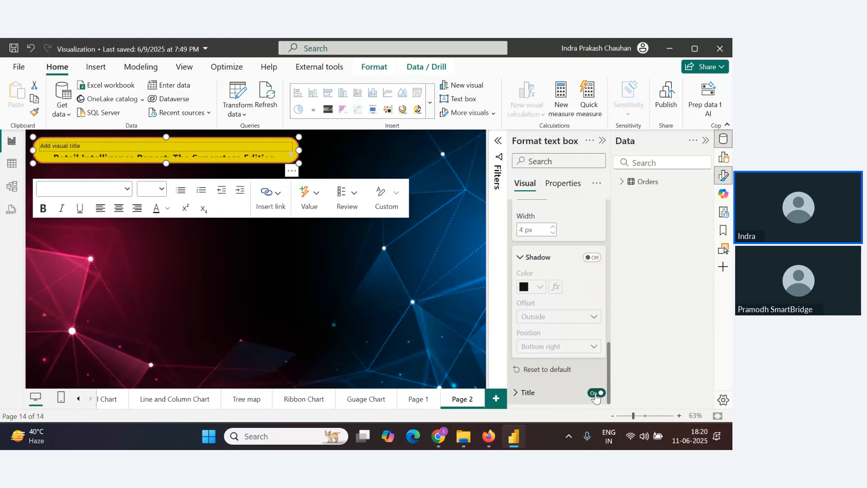
click(596, 393)
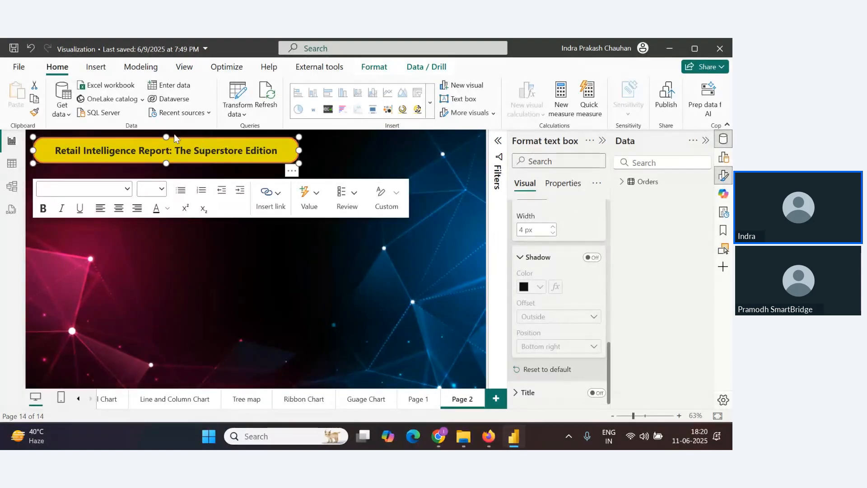
click(172, 261)
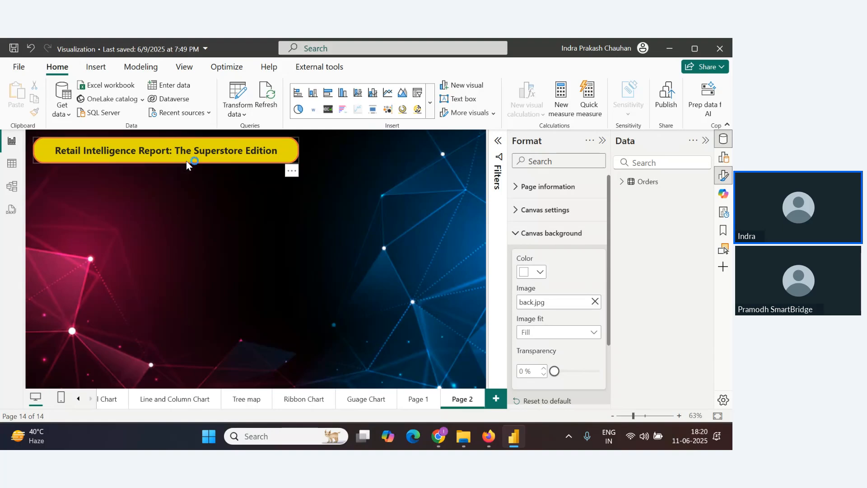
key(alt+Tab)
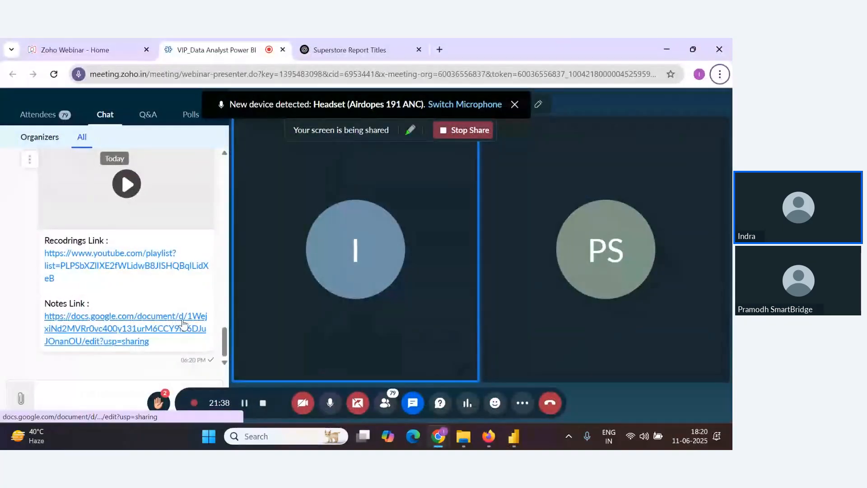
scroll(183, 325, up, 4)
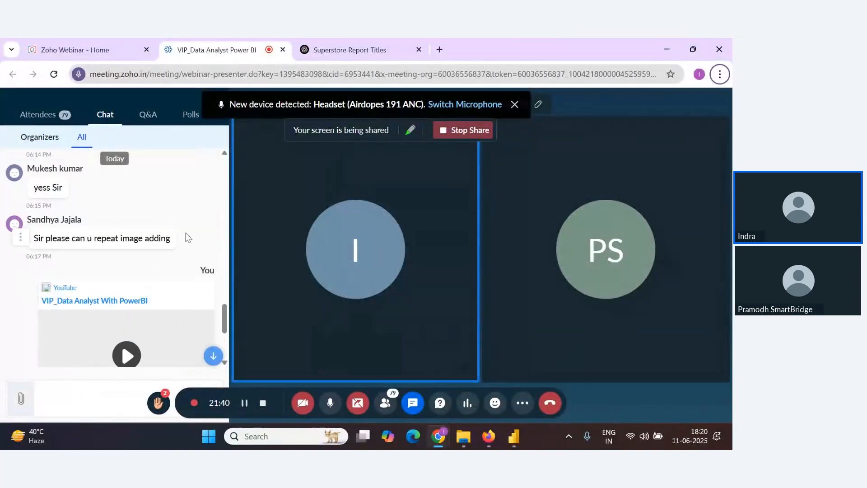
scroll(165, 253, down, 4)
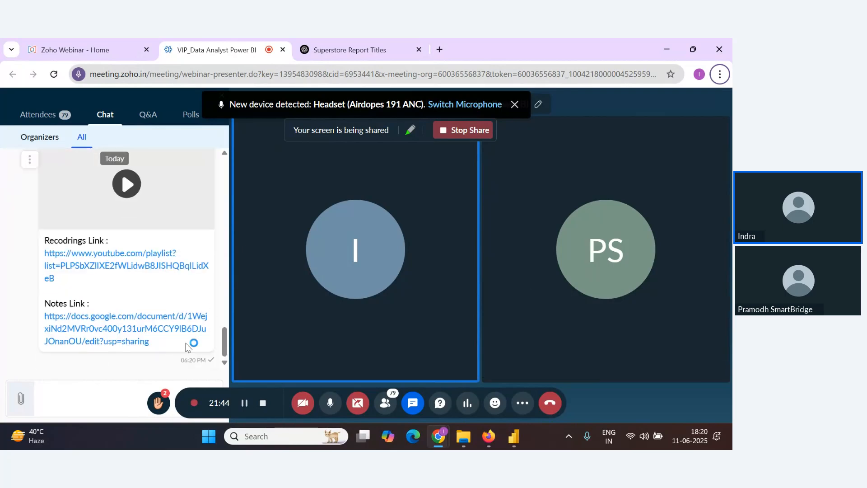
key(alt+Tab)
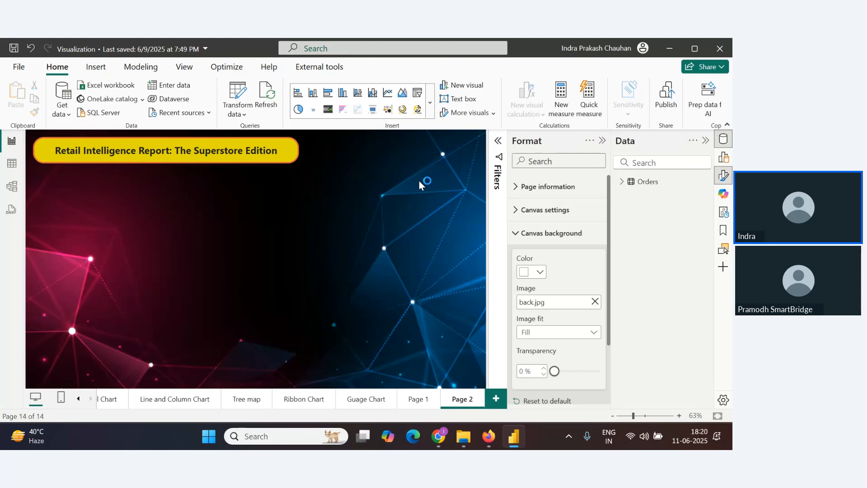
Insert a slicer visual and move it to the top of the canvas beside the title
click(724, 157)
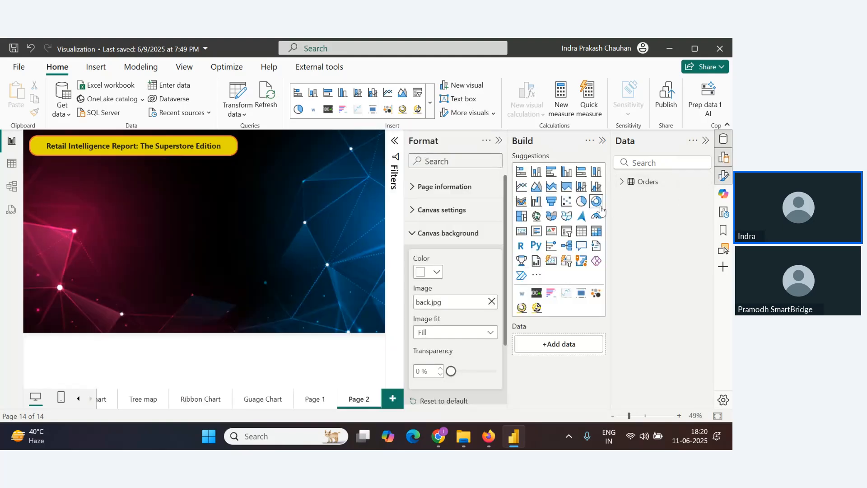
click(567, 231)
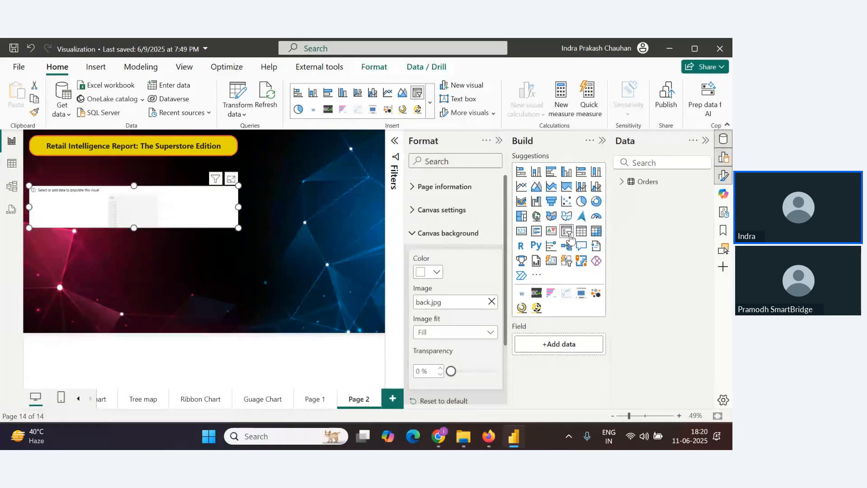
drag(238, 228, 319, 159)
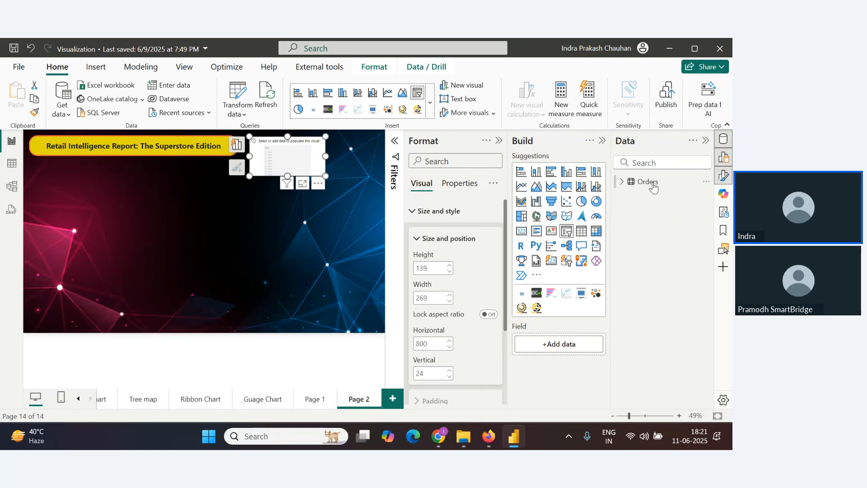
Add the Year level of the Orders table's Order Date hierarchy to the slicer's field
click(623, 182)
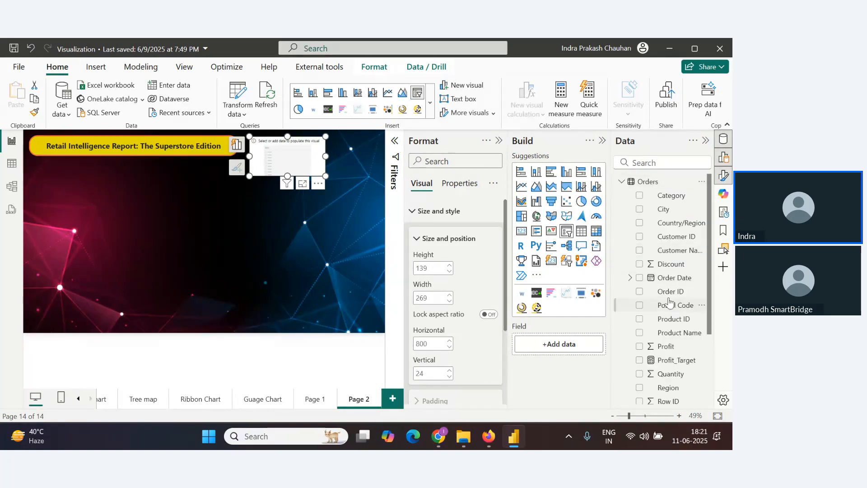
click(630, 277)
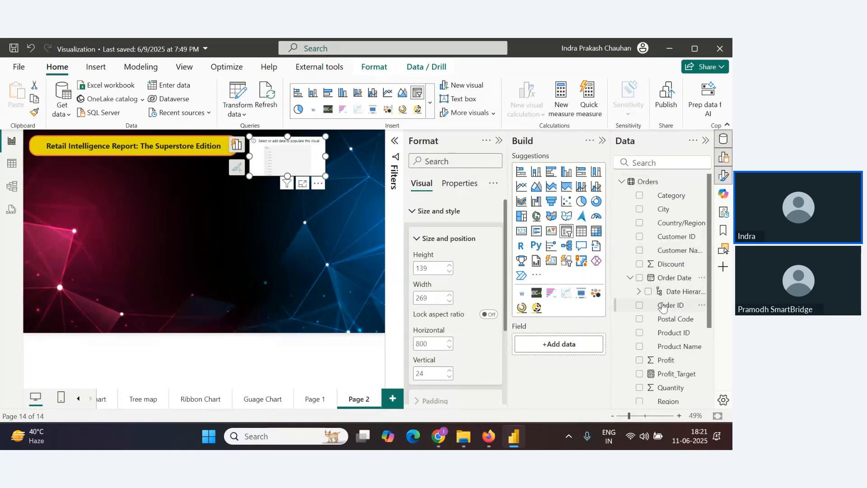
click(639, 292)
drag(686, 308, 579, 346)
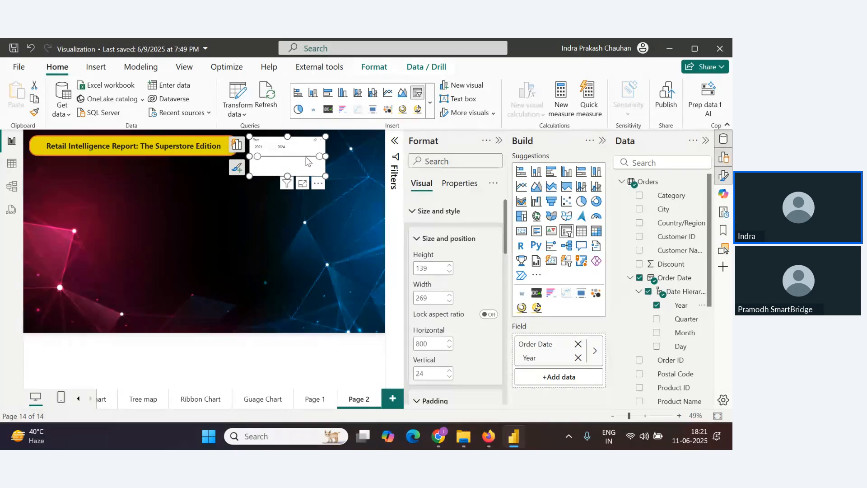
Set the slicer's background colour to a dark blue theme shade and turn on its visual border
mouse_move(319, 158)
mouse_down()
mouse_move(297, 157)
mouse_move(322, 157)
mouse_up()
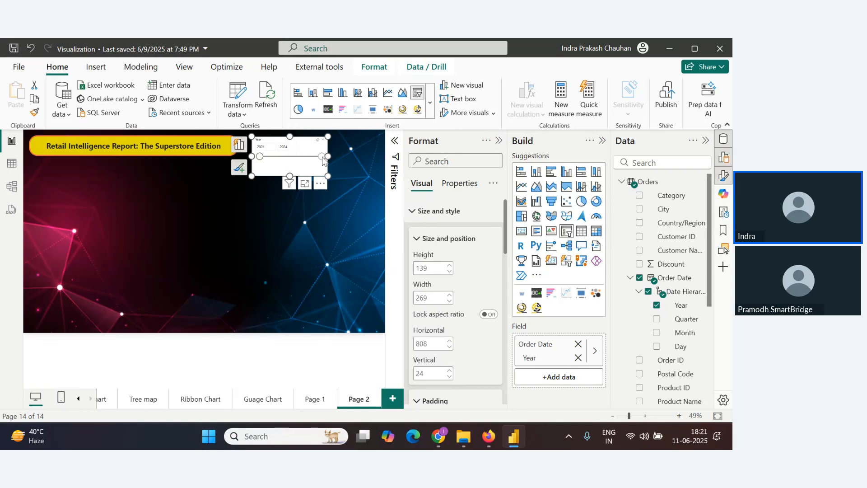
scroll(443, 277, down, 4)
scroll(443, 278, up, 2)
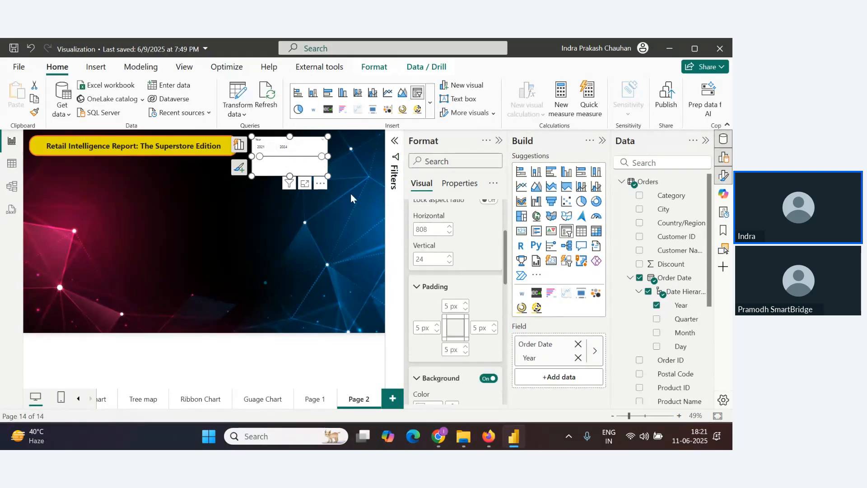
scroll(464, 285, down, 5)
scroll(463, 272, up, 5)
click(602, 140)
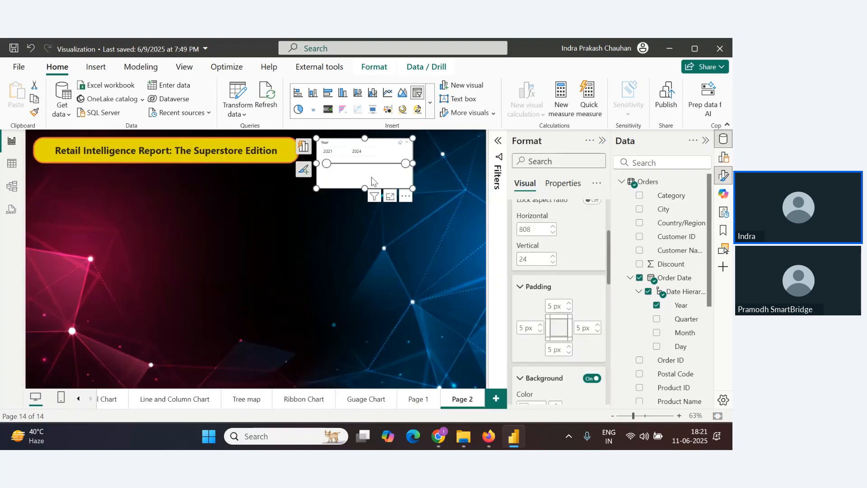
scroll(559, 294, down, 4)
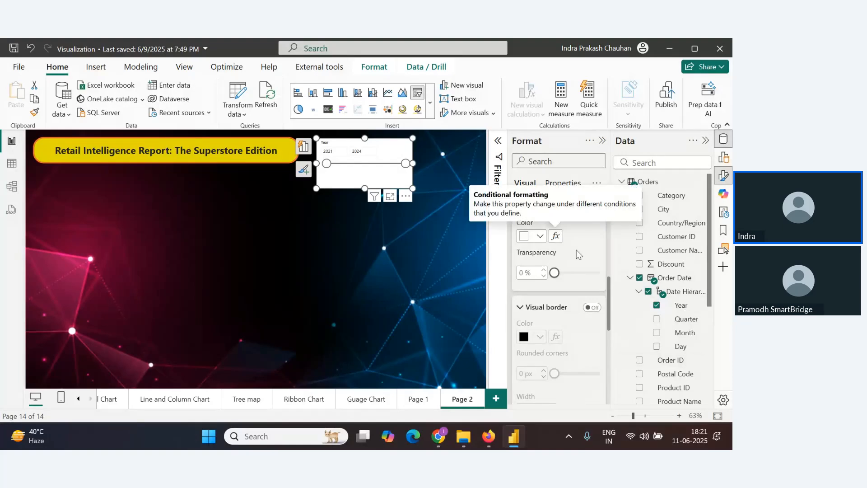
click(540, 237)
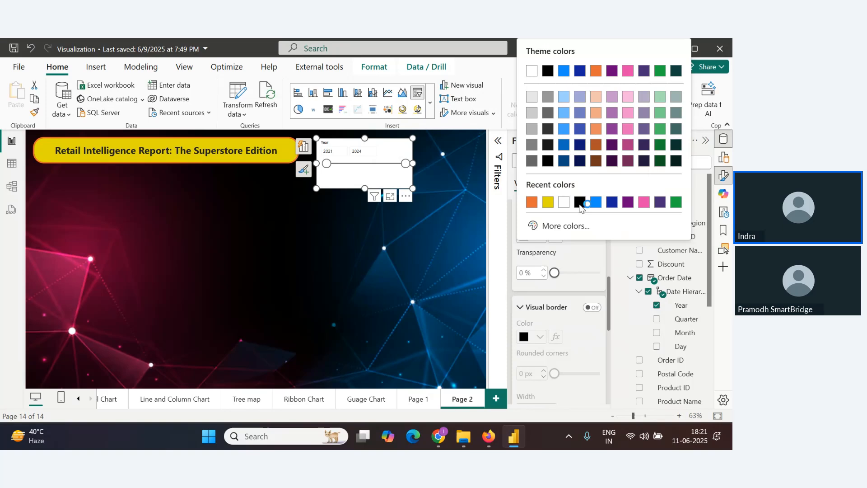
click(565, 161)
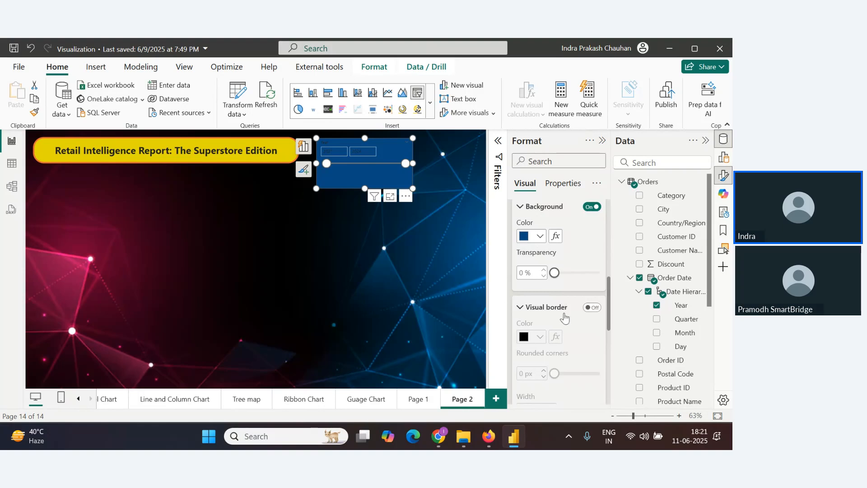
click(592, 307)
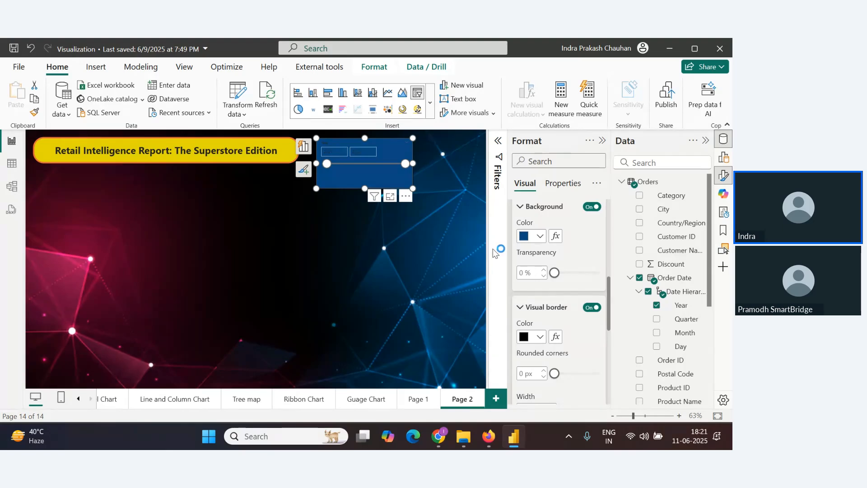
Set the slicer's visual border colour to white, its rounded corners to 5 px and its width to 2 px
click(538, 339)
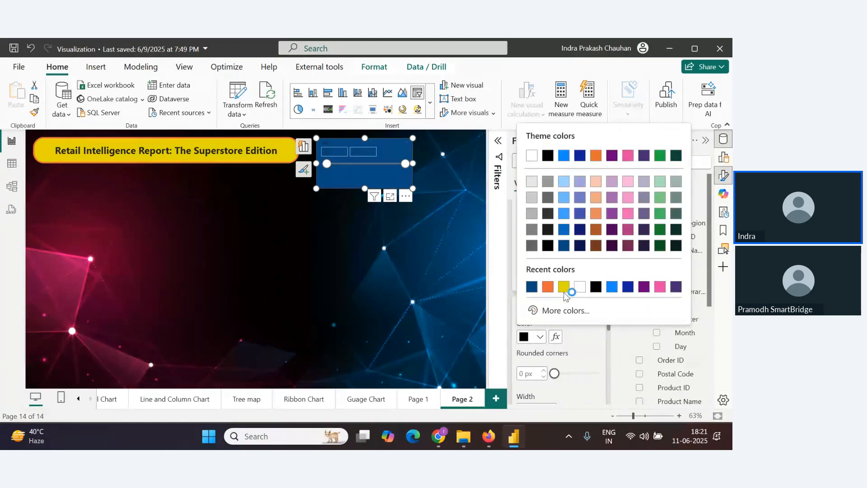
click(579, 288)
mouse_move(562, 276)
mouse_down()
mouse_move(614, 275)
mouse_move(554, 274)
mouse_up()
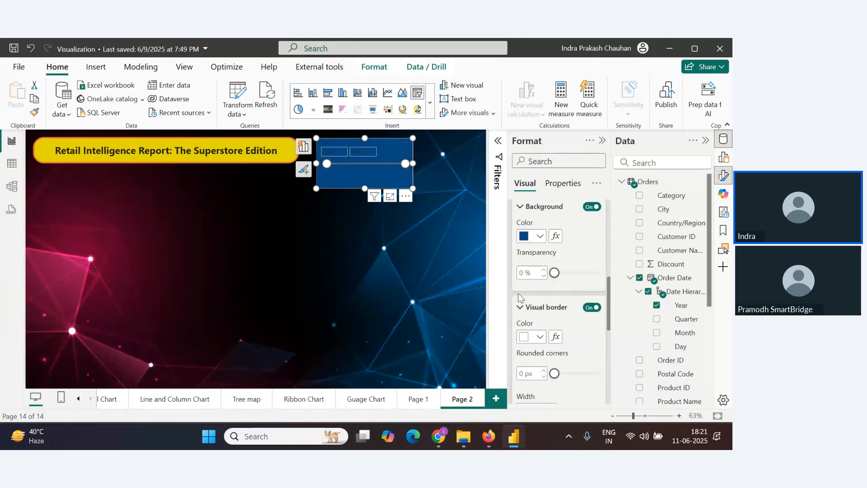
scroll(560, 356, down, 2)
drag(554, 316, 562, 321)
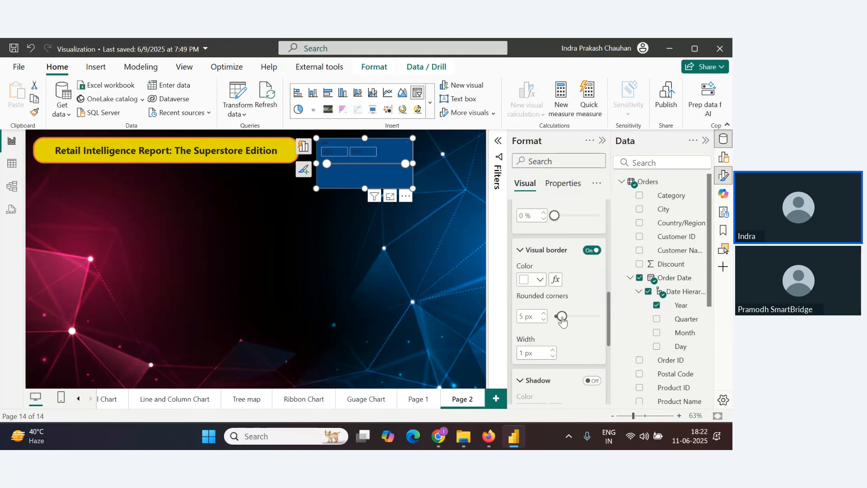
click(553, 350)
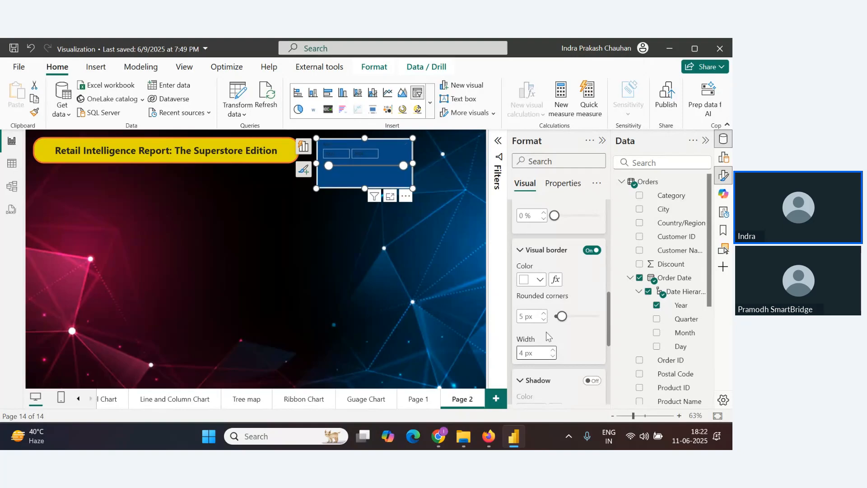
click(553, 356)
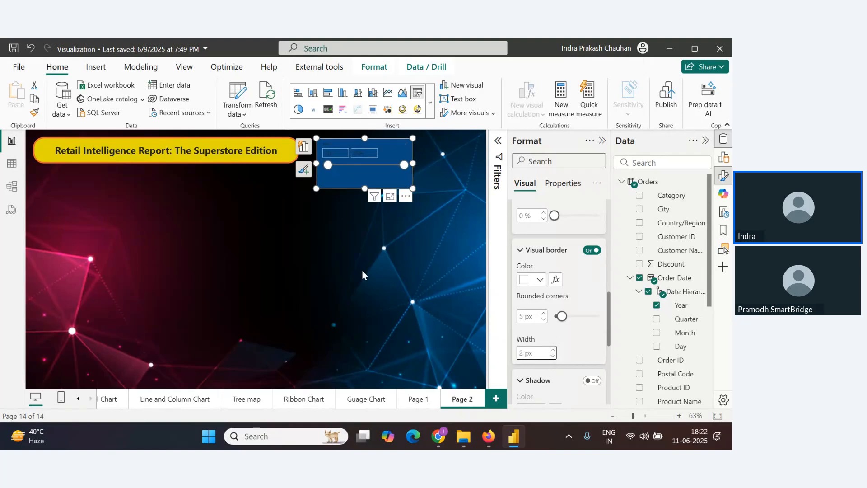
Turn on the slicer's shadow with a white colour and an Inside offset
click(362, 271)
click(383, 178)
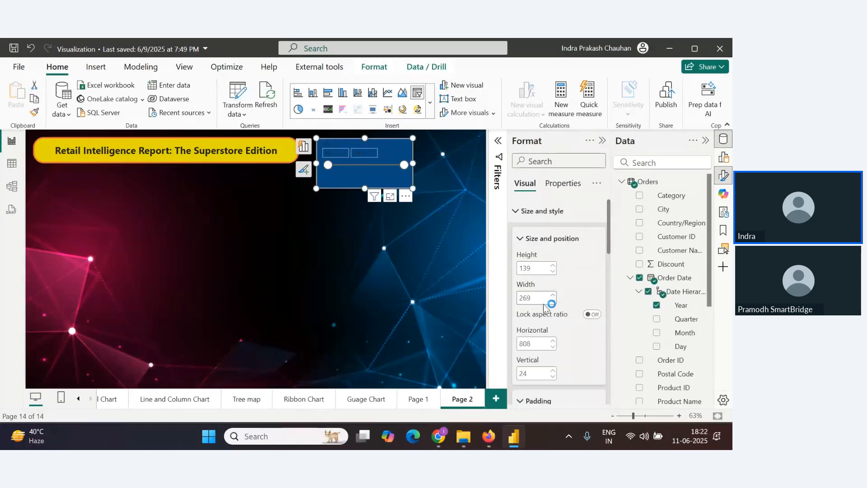
scroll(551, 316, down, 8)
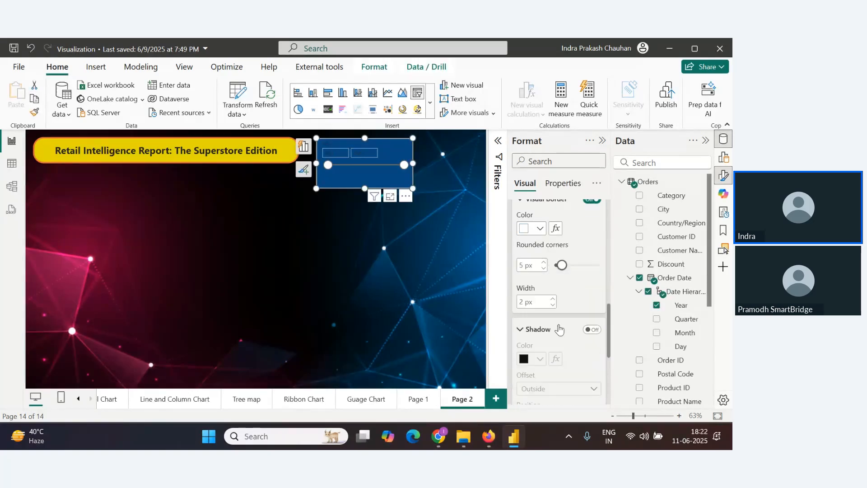
scroll(559, 327, down, 2)
click(593, 266)
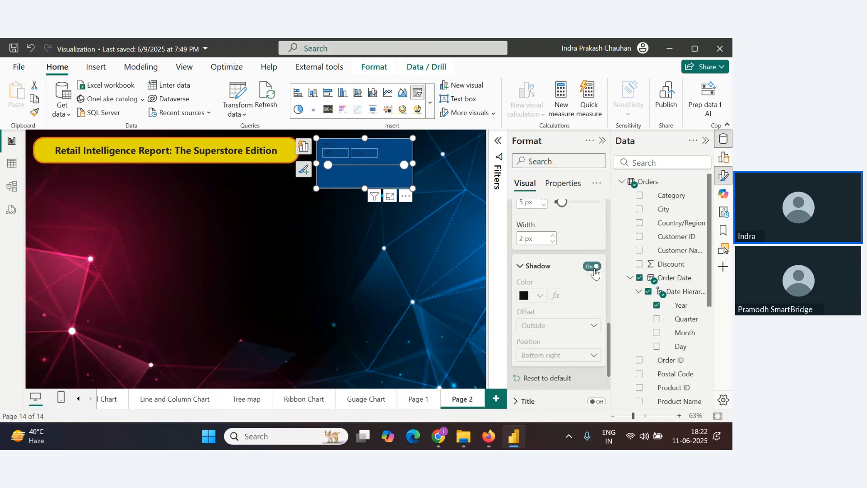
click(540, 296)
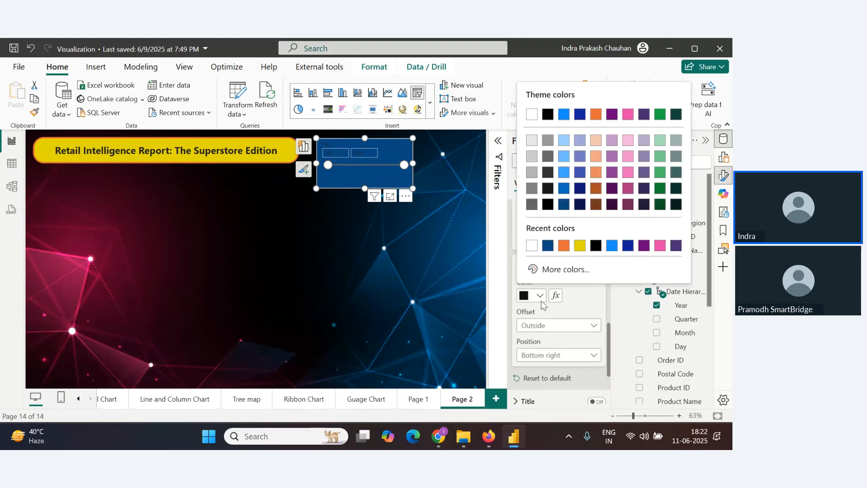
click(532, 245)
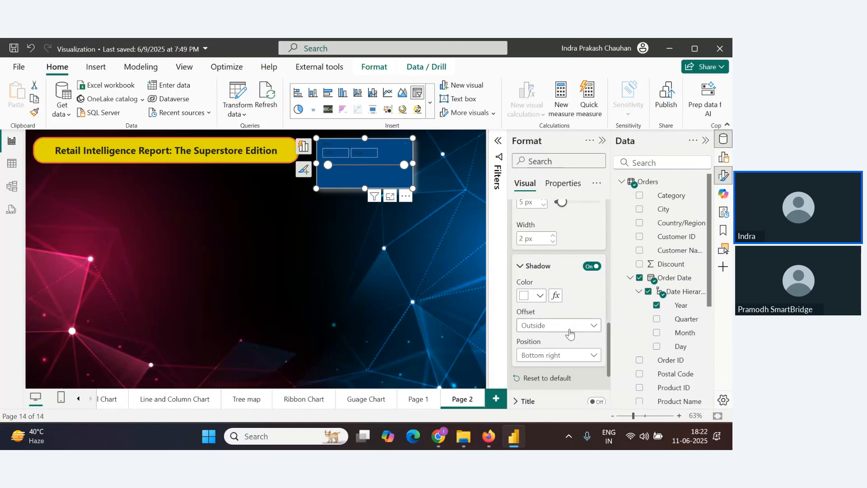
click(555, 325)
click(550, 354)
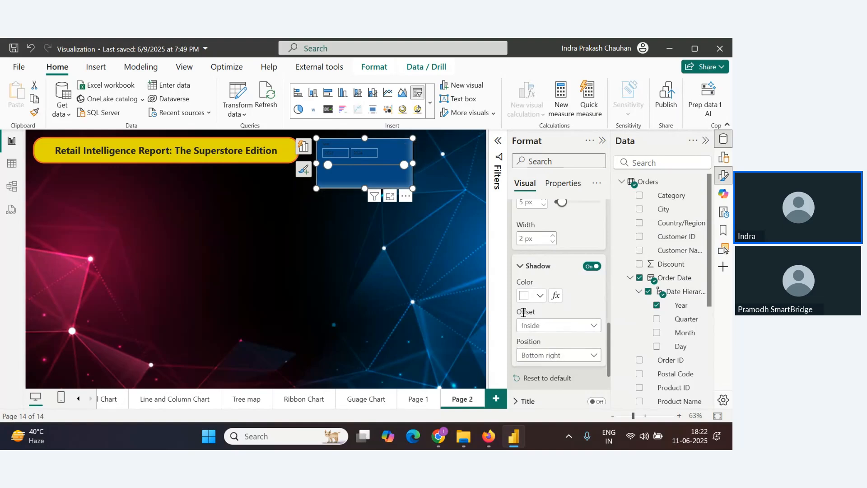
Expand the slicer settings section of the slicer's format options
scroll(542, 319, down, 2)
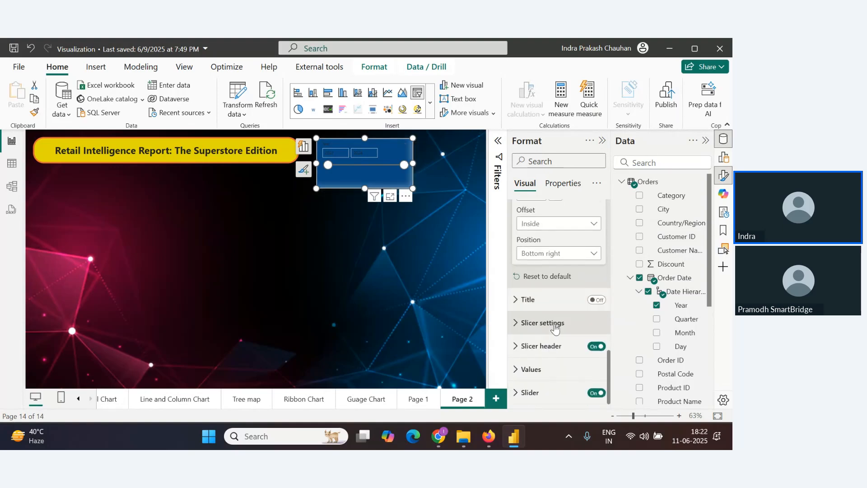
click(524, 326)
scroll(546, 336, down, 1)
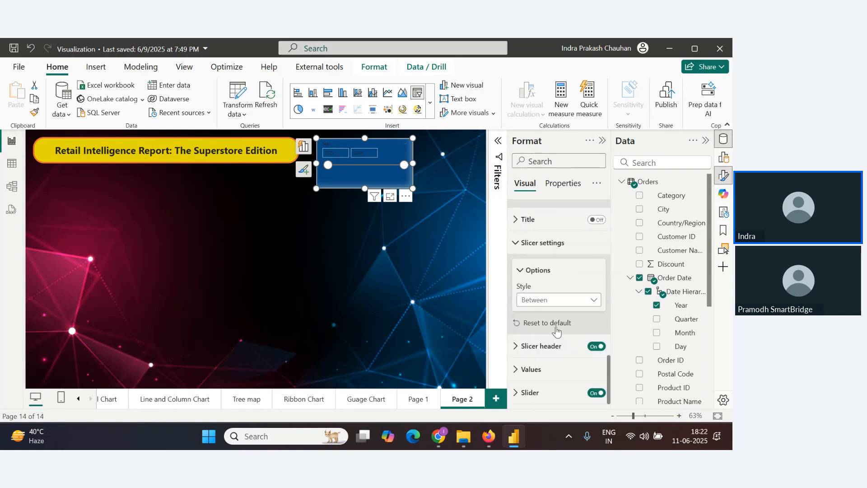
key(alt+Tab)
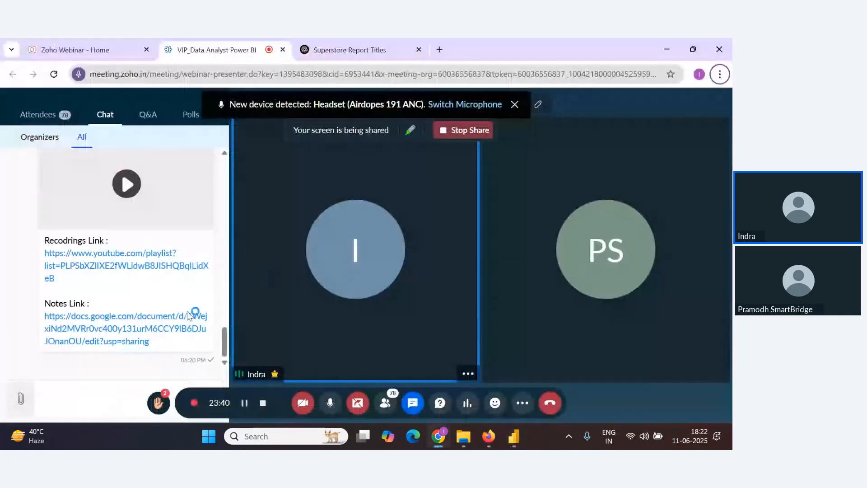
scroll(191, 330, up, 1)
scroll(190, 332, down, 1)
scroll(146, 297, up, 6)
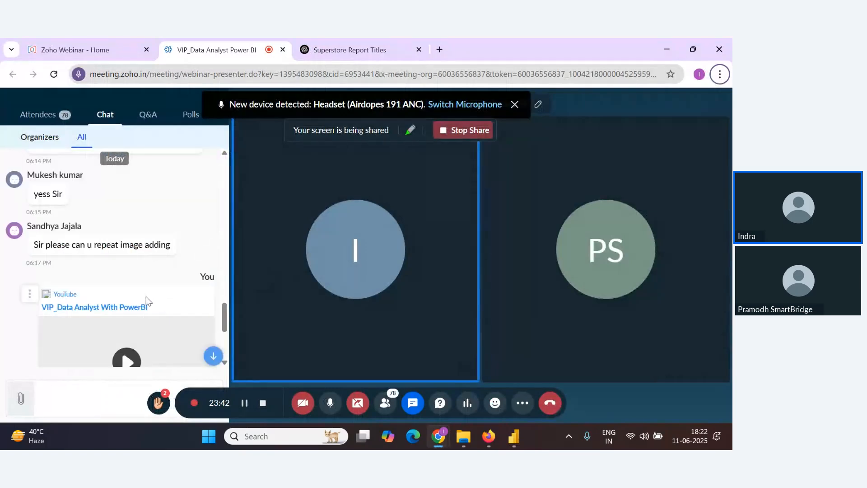
key(alt+Tab)
key(alt+Tab)
scroll(150, 296, down, 6)
scroll(151, 300, down, 1)
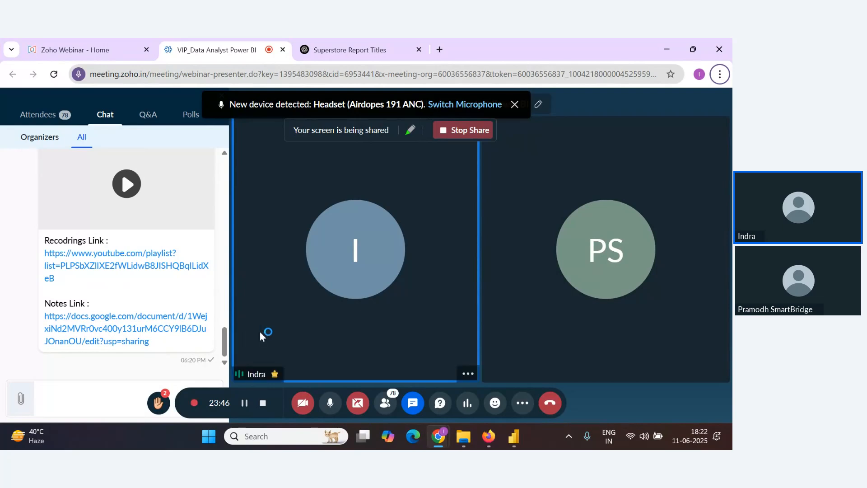
key(alt+Tab)
Set the slicer style to Dropdown and turn on its Show "Select all" option
click(587, 302)
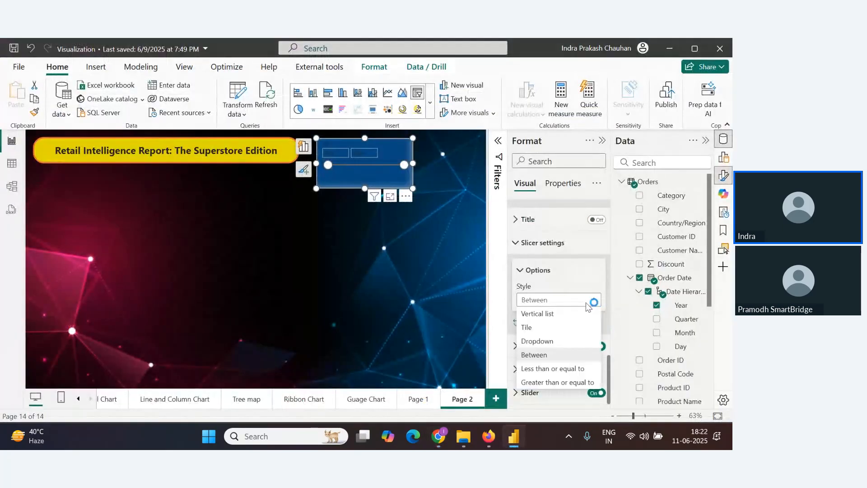
click(556, 341)
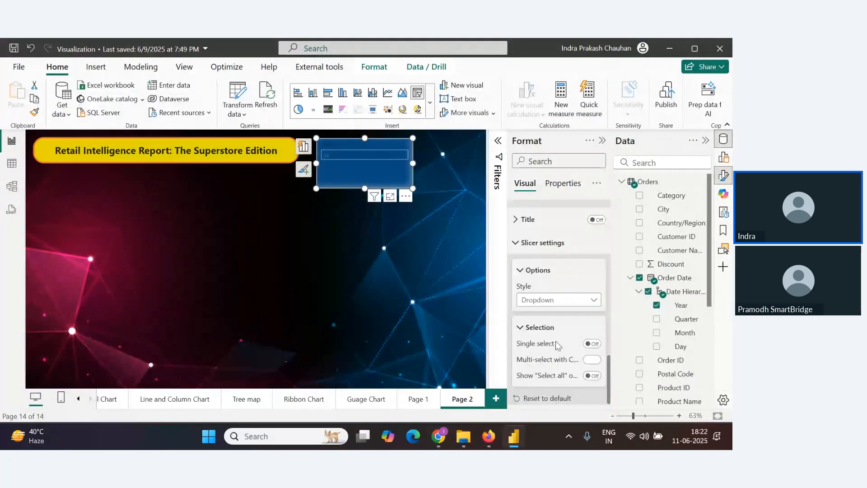
click(402, 156)
click(402, 156)
scroll(577, 316, down, 2)
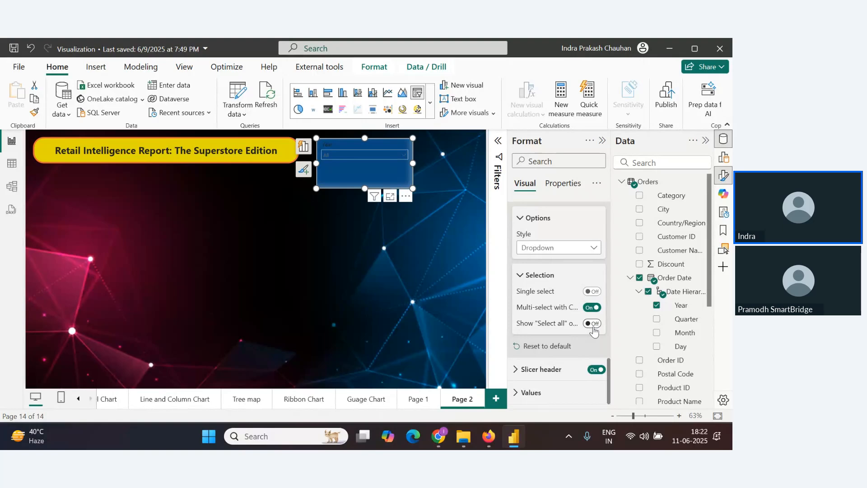
click(592, 323)
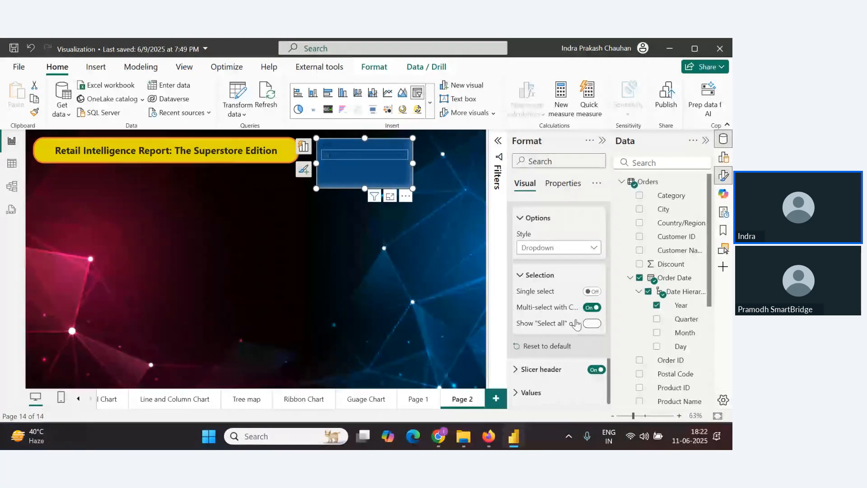
click(397, 154)
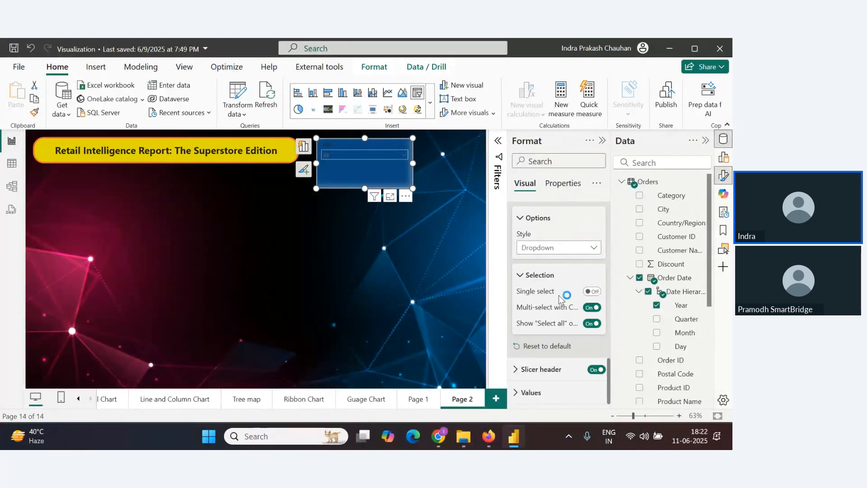
Set the slicer header's title font colour to white
click(518, 373)
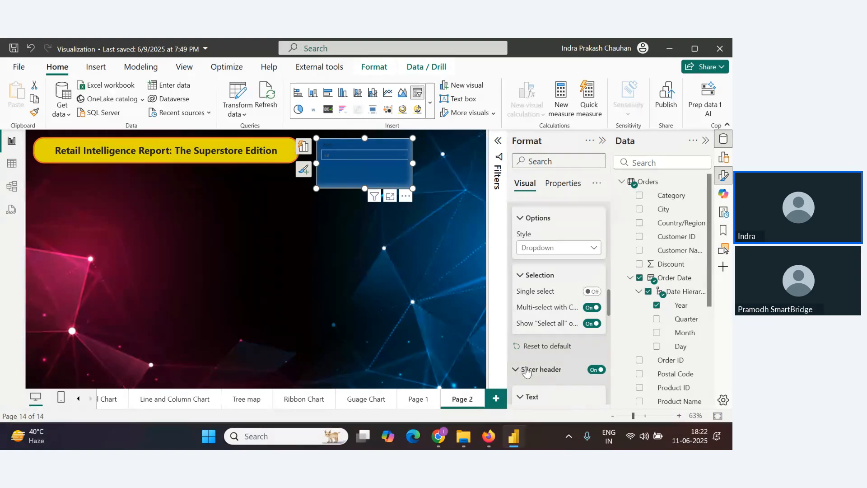
scroll(560, 316, down, 5)
scroll(587, 334, up, 3)
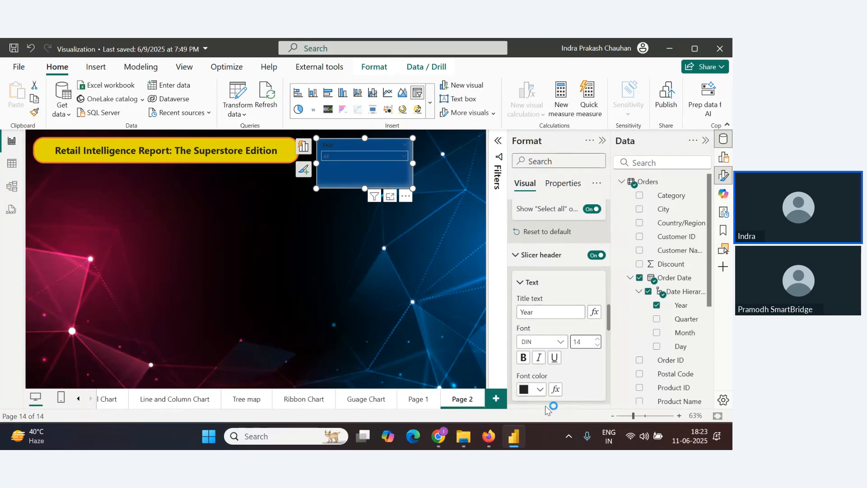
click(540, 391)
click(531, 209)
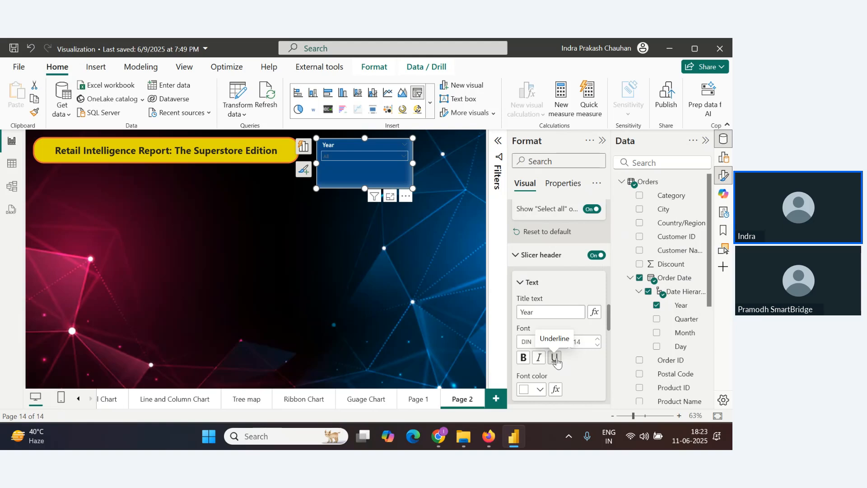
click(556, 360)
Add top, bottom, left and right borders to the slicer header in white
scroll(584, 384, down, 3)
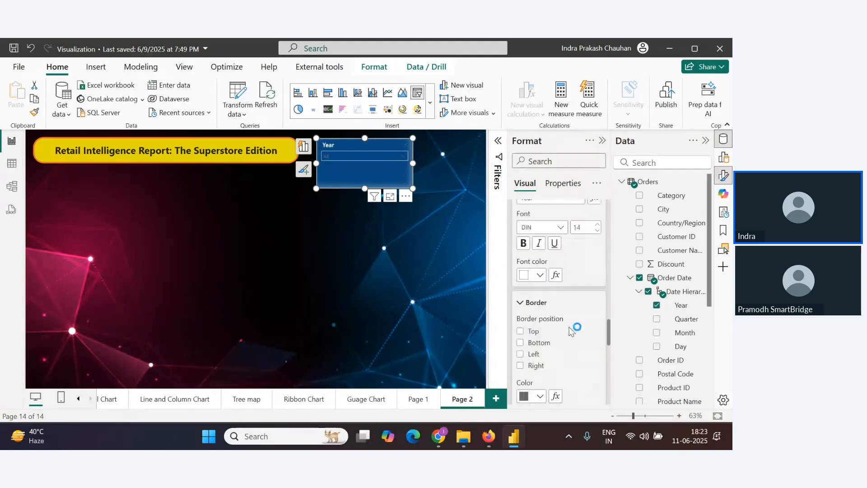
click(521, 333)
click(521, 342)
click(521, 354)
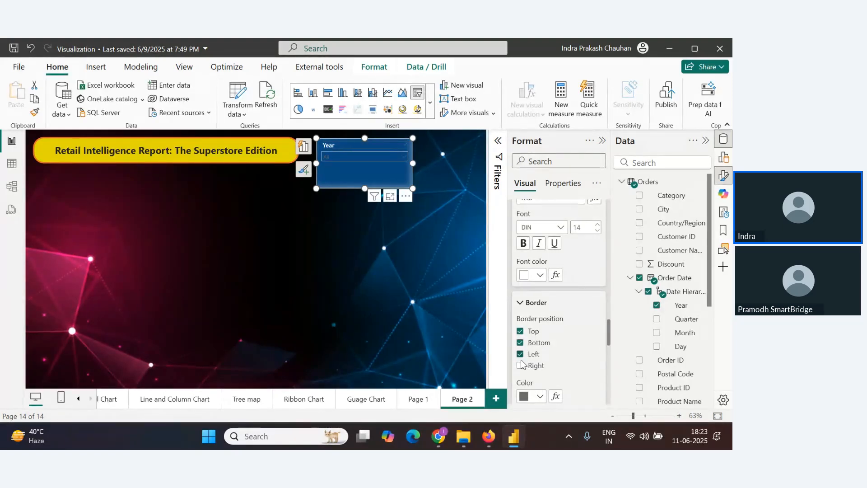
click(521, 365)
click(539, 396)
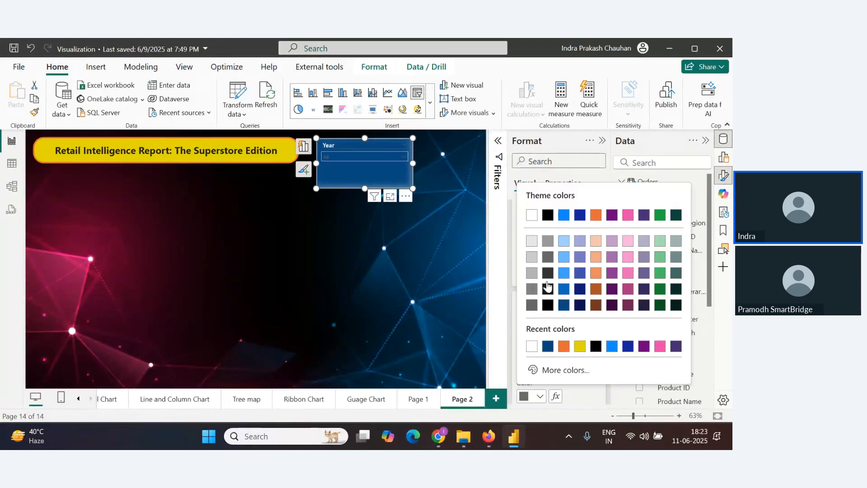
click(532, 216)
Set the slicer header's background colour to the darkest dark blue theme shade
scroll(553, 336, down, 1)
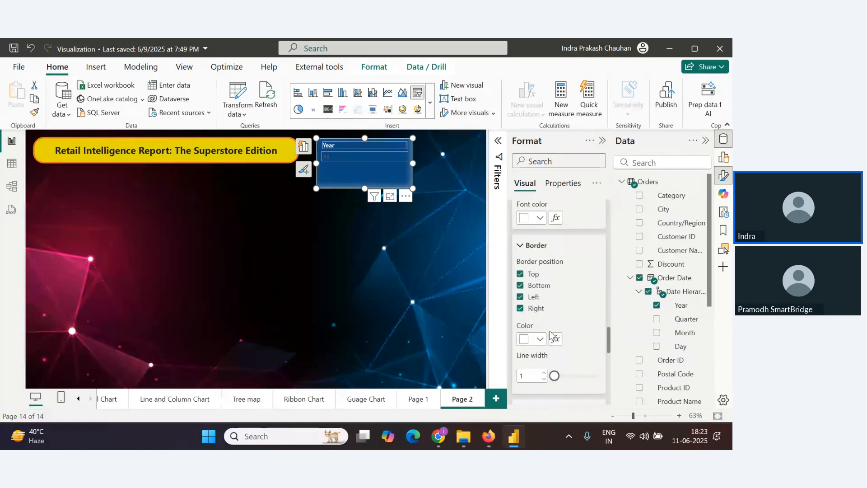
scroll(552, 335, down, 2)
scroll(546, 332, down, 2)
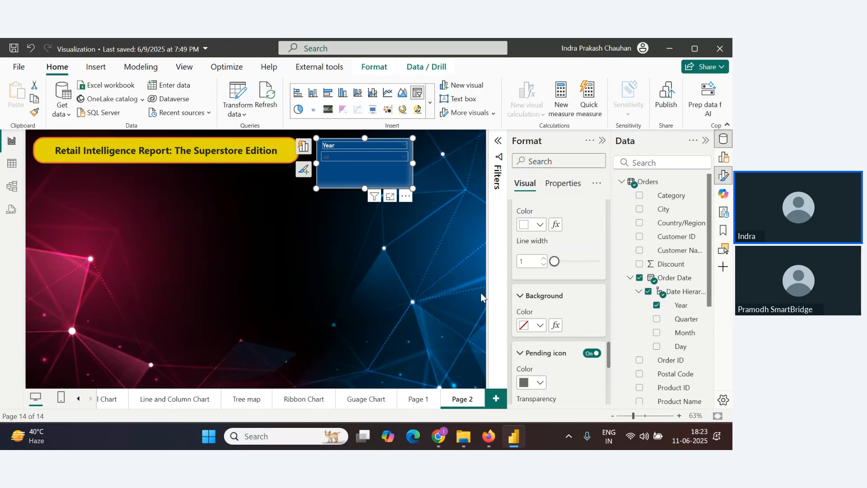
click(541, 326)
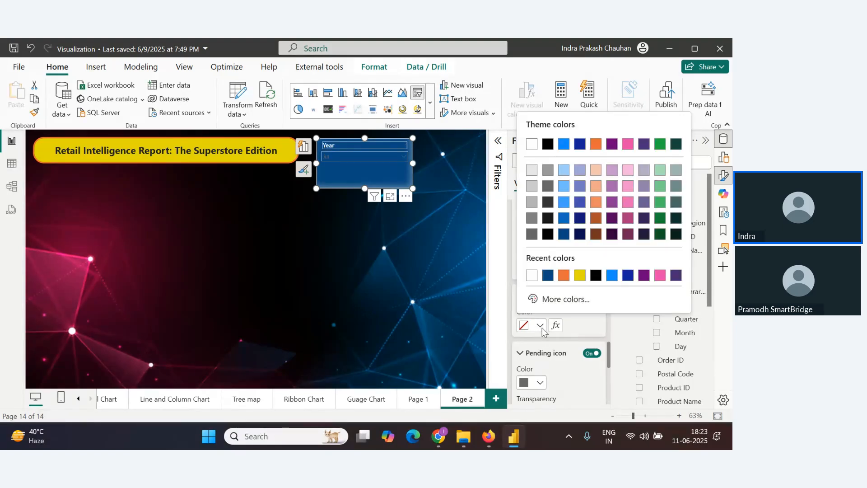
click(581, 225)
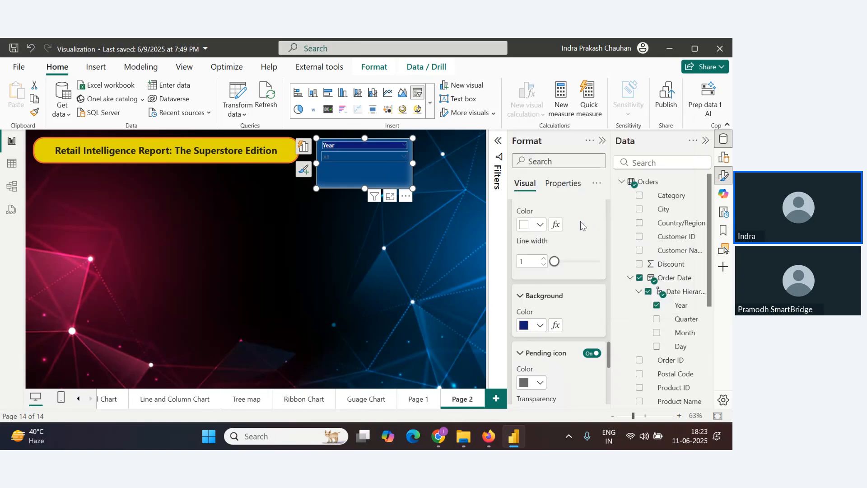
scroll(542, 298, down, 1)
click(542, 269)
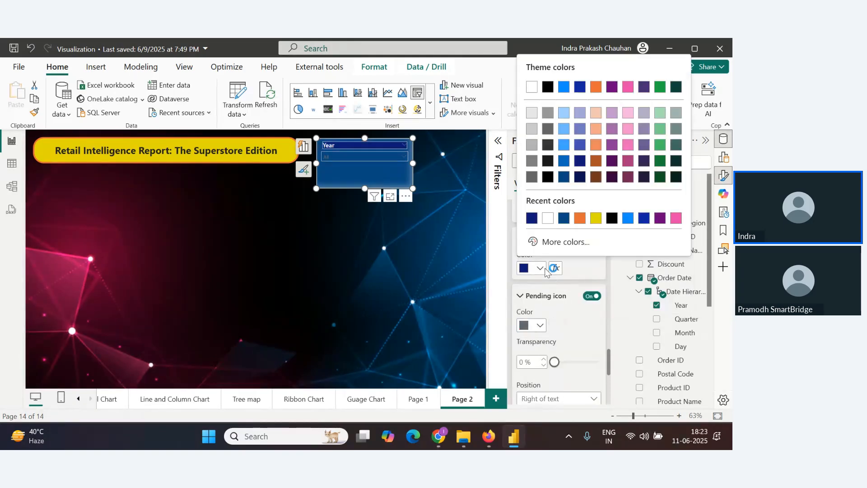
click(581, 178)
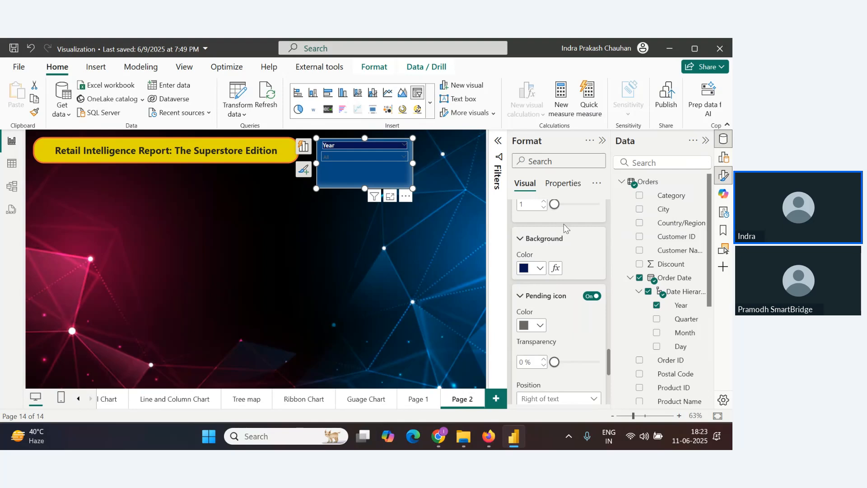
scroll(546, 329, down, 5)
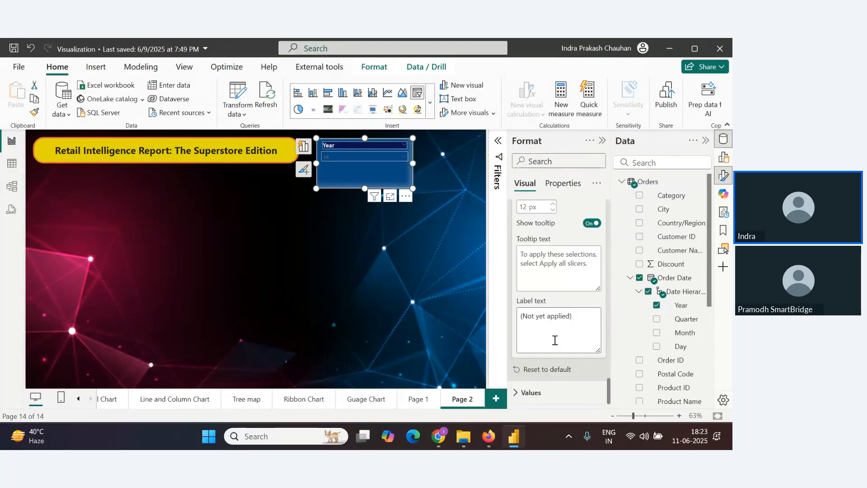
scroll(560, 341, up, 4)
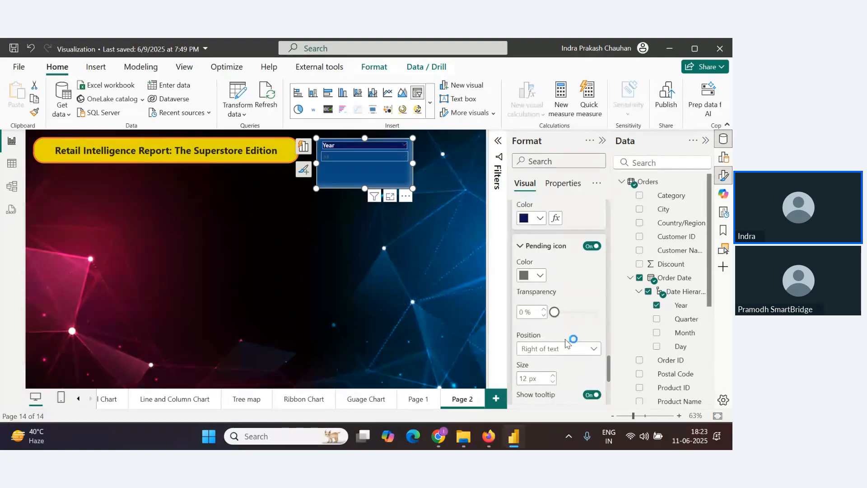
Set the slicer values' font colour to white
scroll(568, 342, down, 8)
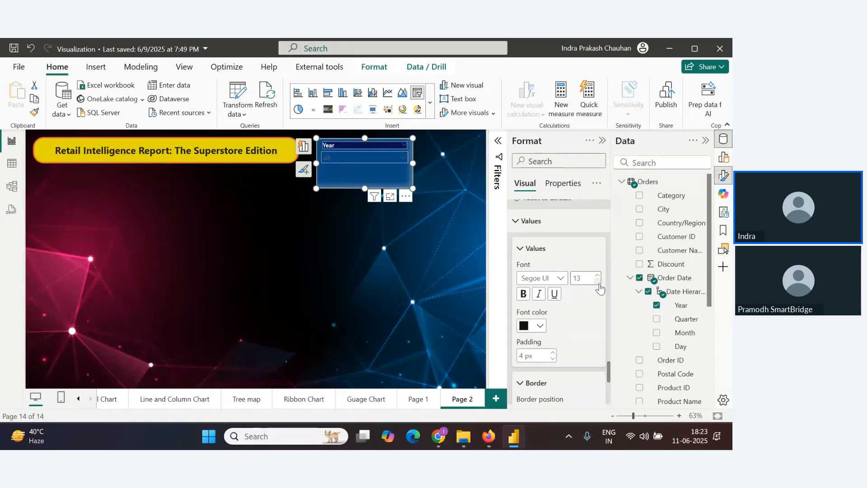
click(540, 326)
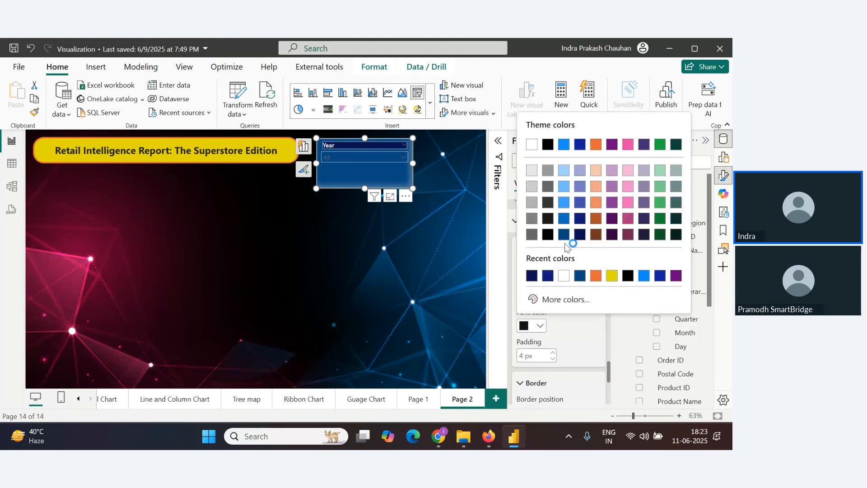
click(532, 145)
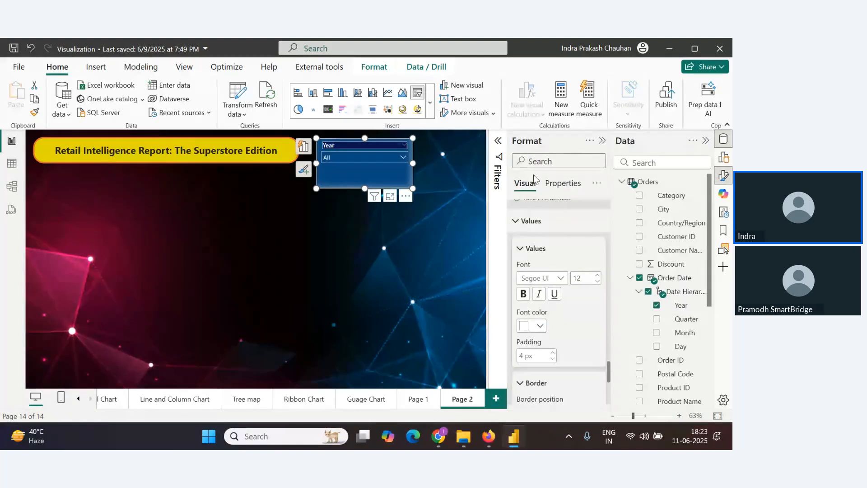
Add bottom, left and right borders to the slicer values and set their border line width to 2
scroll(546, 363, down, 3)
scroll(545, 363, up, 5)
scroll(546, 363, down, 2)
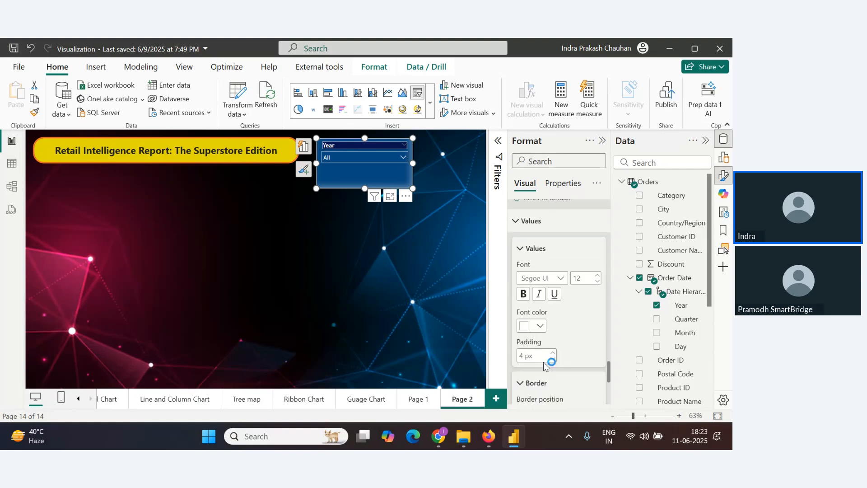
scroll(545, 363, down, 2)
click(520, 355)
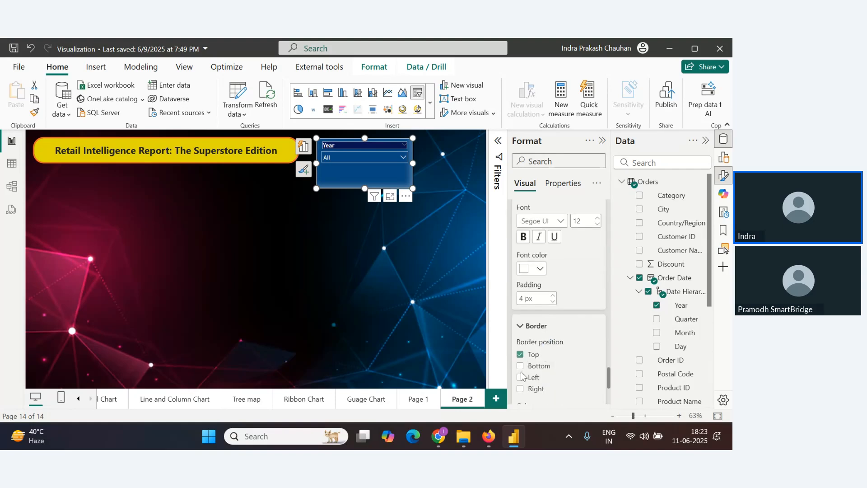
click(520, 388)
click(520, 377)
click(520, 366)
scroll(537, 361, down, 2)
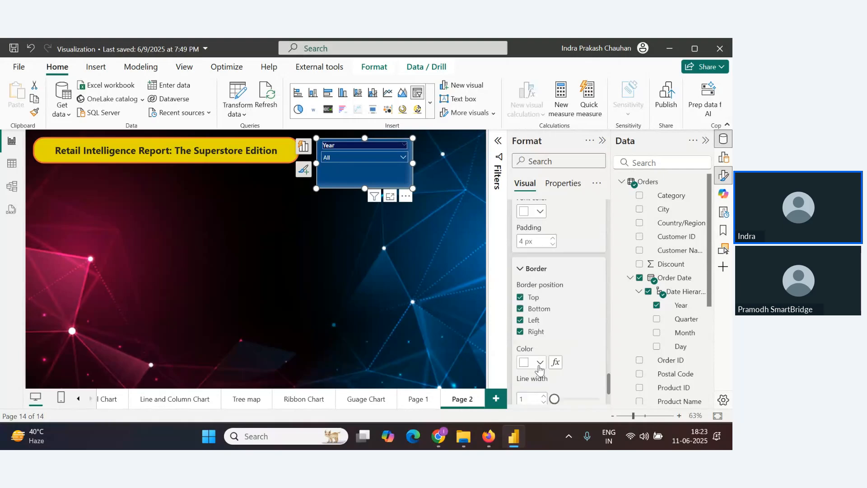
scroll(539, 368, down, 2)
drag(555, 342, 560, 345)
scroll(565, 348, down, 2)
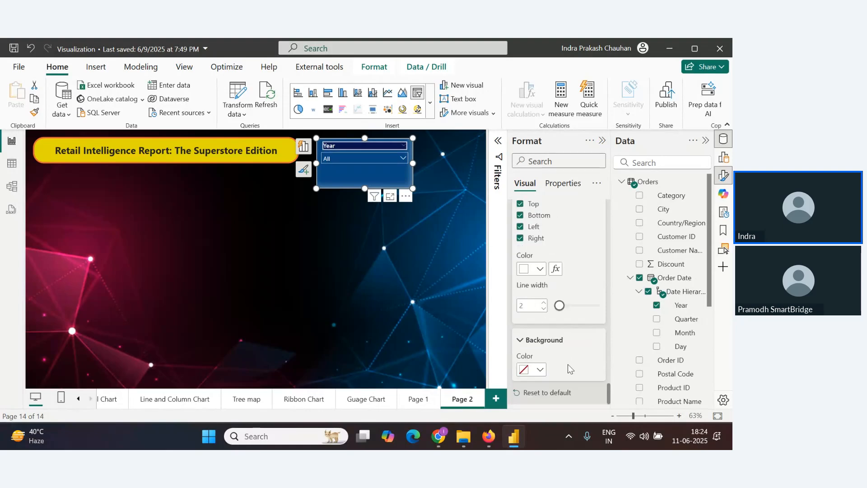
scroll(567, 365, down, 3)
scroll(569, 373, down, 8)
Set the slicer values' font colour to the darkest dark blue theme shade
click(403, 159)
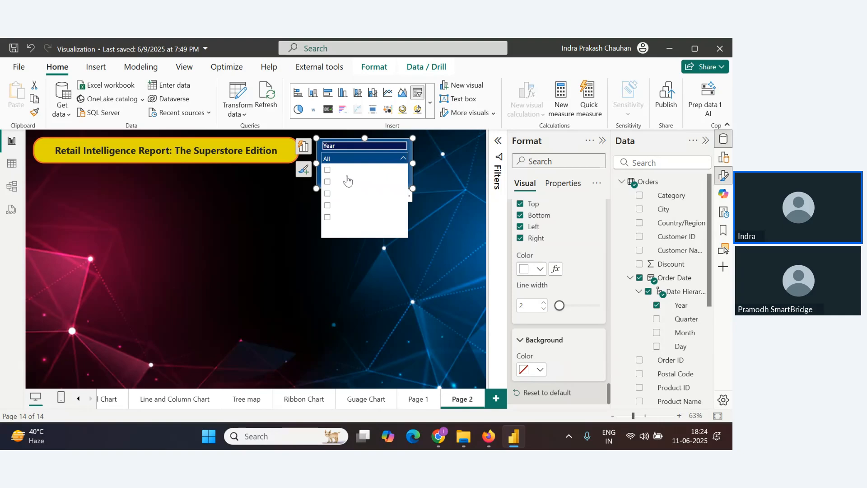
scroll(546, 325, up, 5)
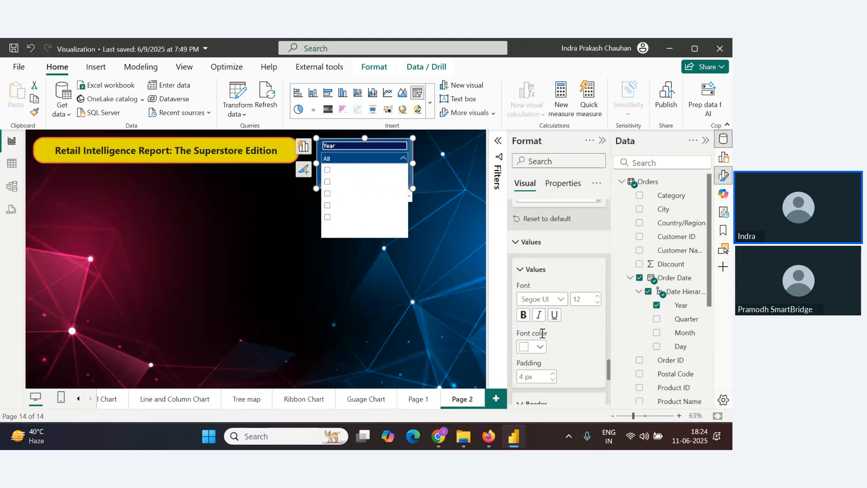
click(538, 346)
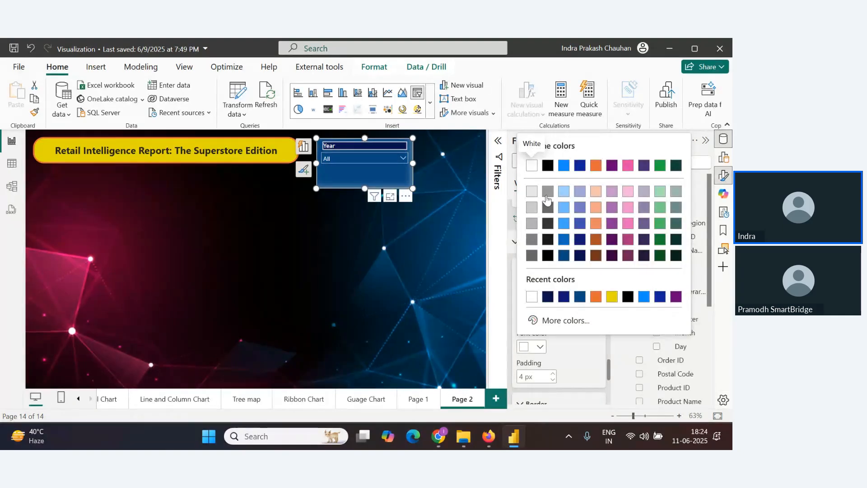
click(563, 191)
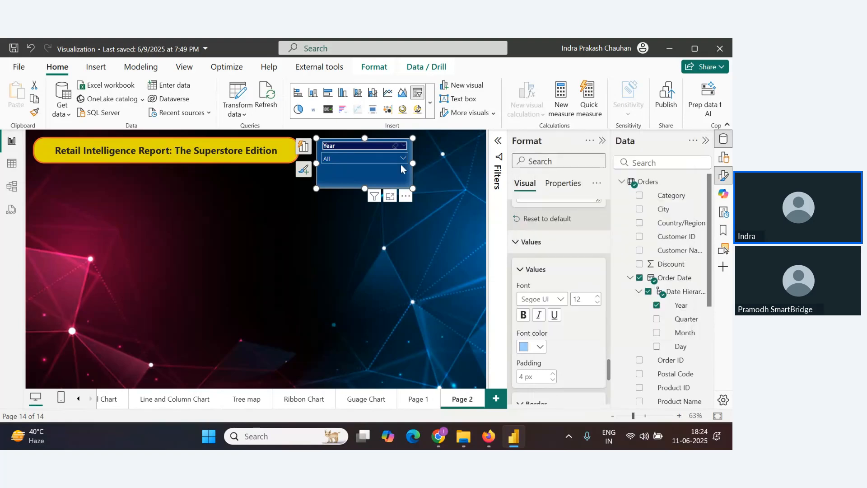
click(402, 159)
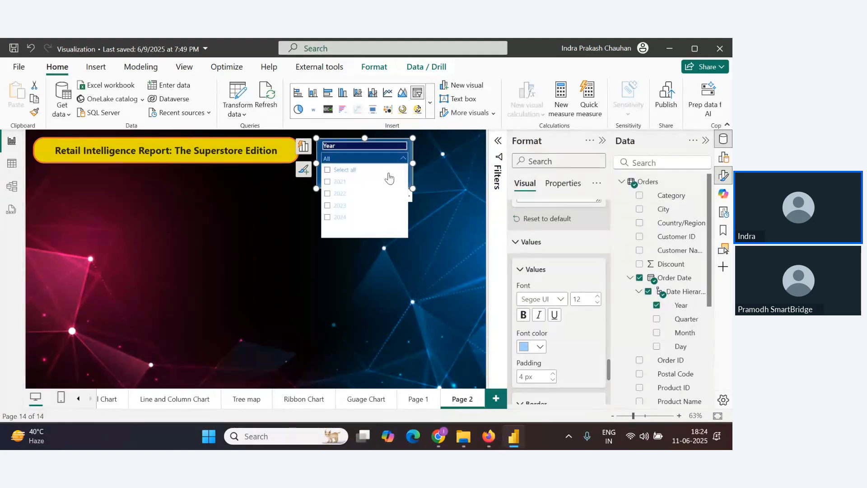
click(540, 347)
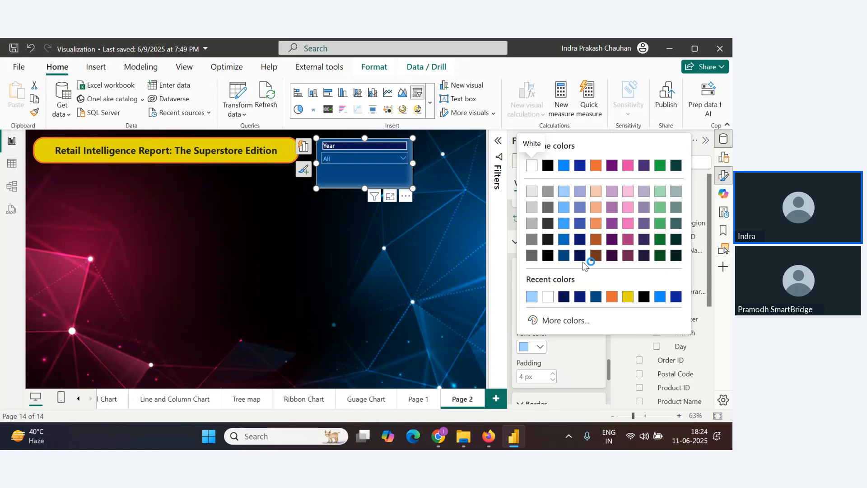
click(581, 259)
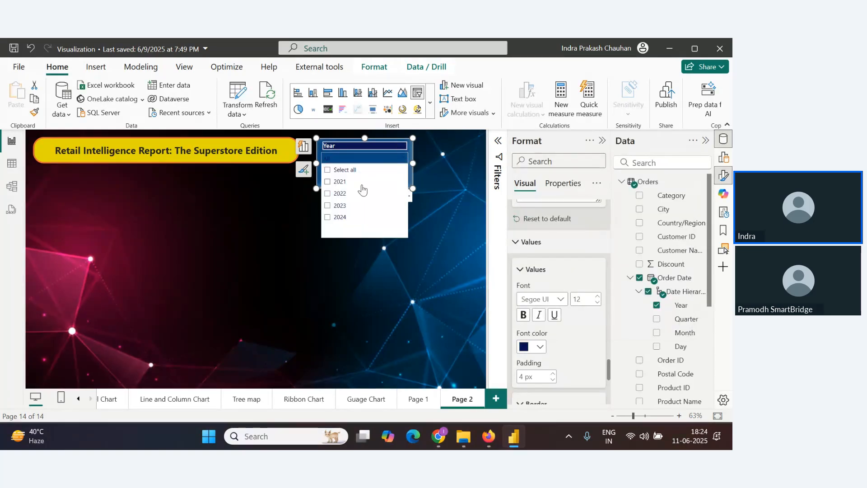
Make the slicer values bold and change their font colour to a medium blue theme shade
click(522, 316)
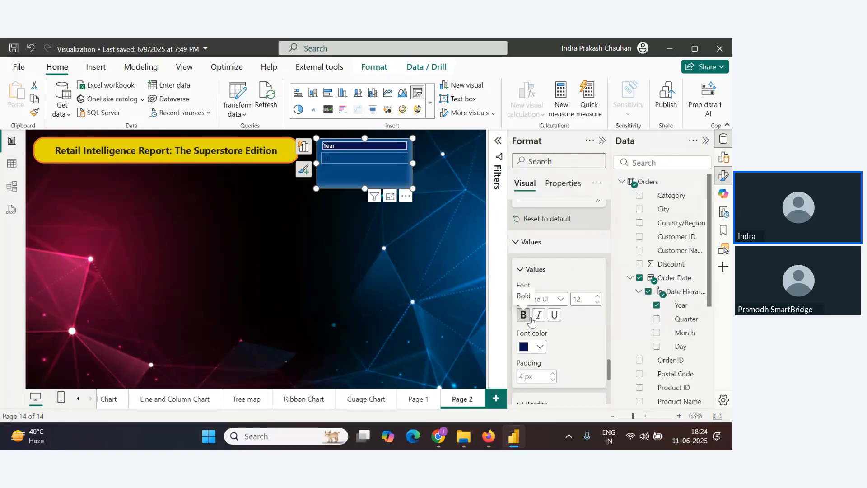
click(398, 162)
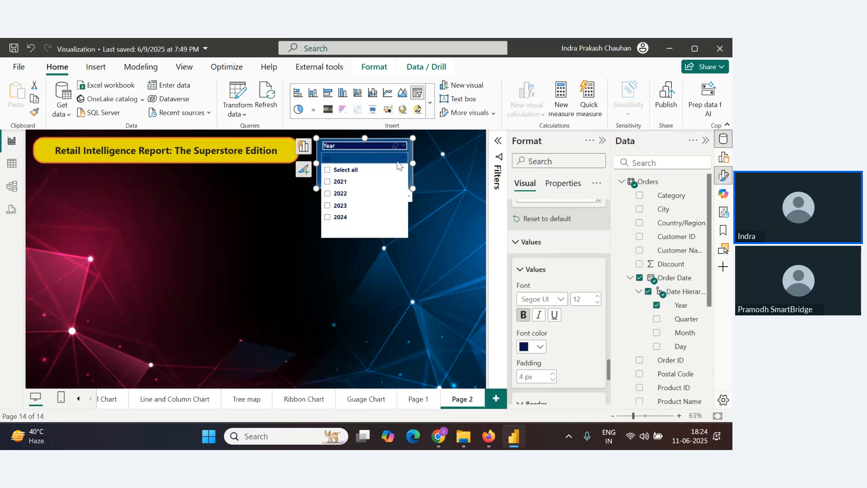
click(542, 348)
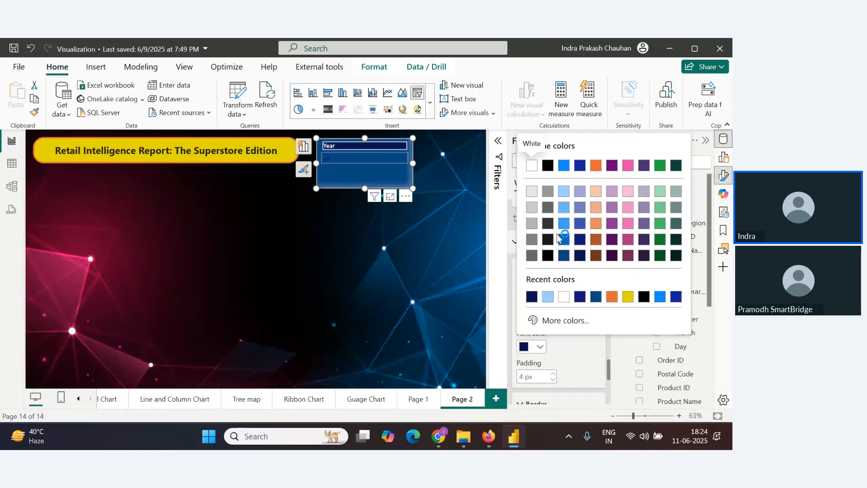
click(566, 242)
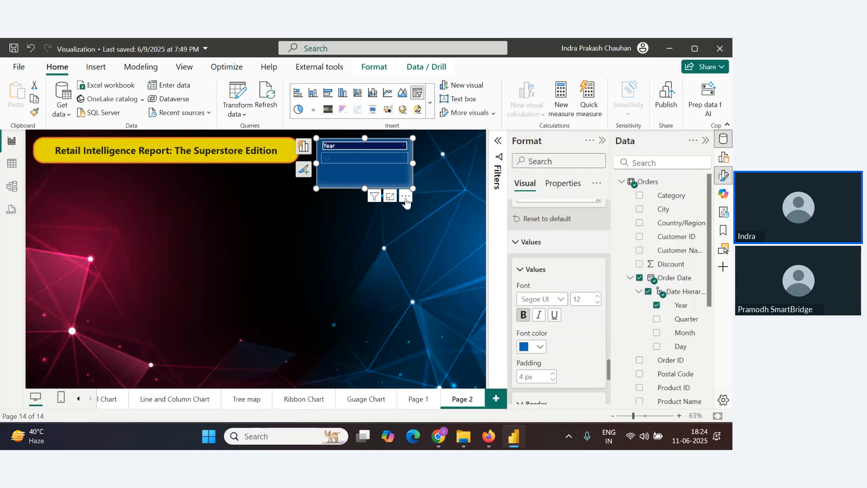
Resize the year slicer to about 109 by 264 pixels
click(397, 161)
click(398, 161)
click(418, 236)
click(409, 186)
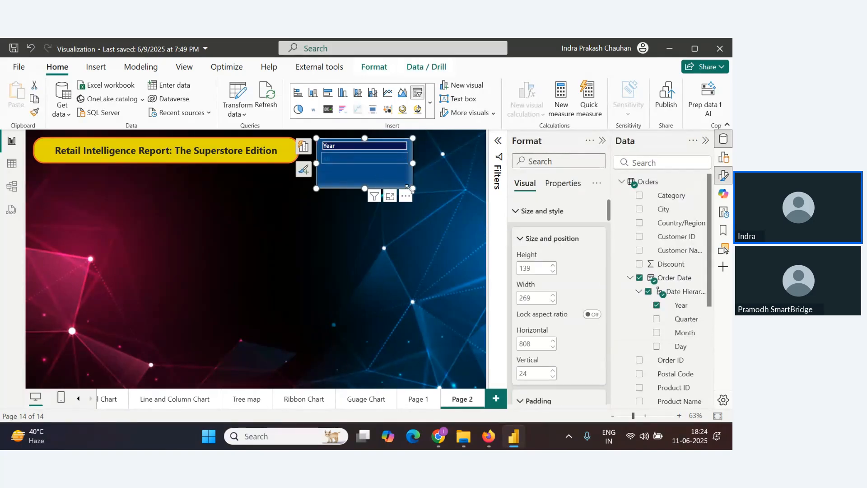
drag(409, 186, 409, 176)
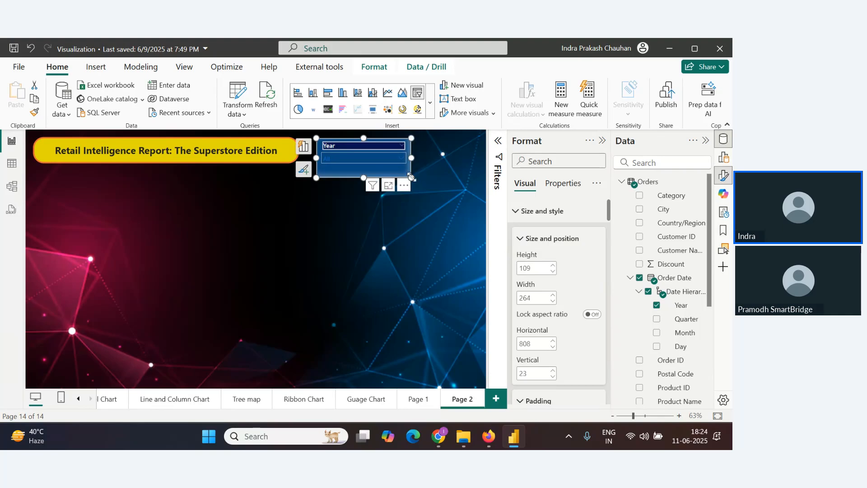
key(alt+Tab)
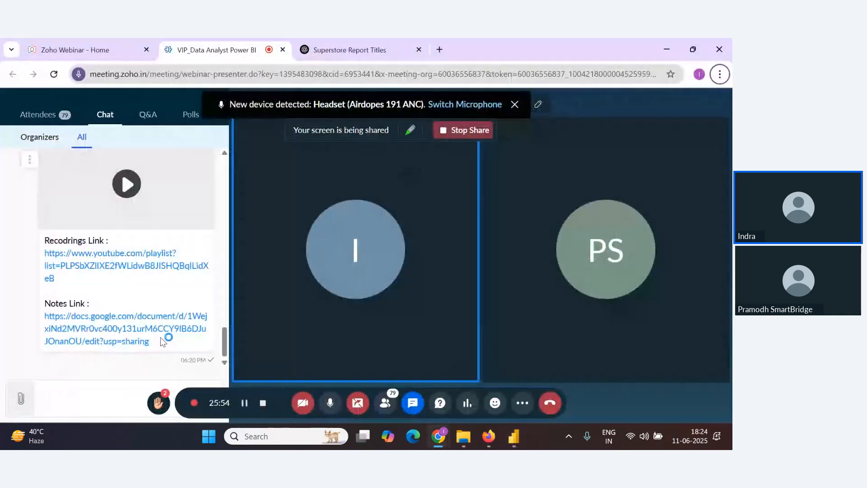
scroll(197, 296, up, 3)
scroll(197, 296, down, 3)
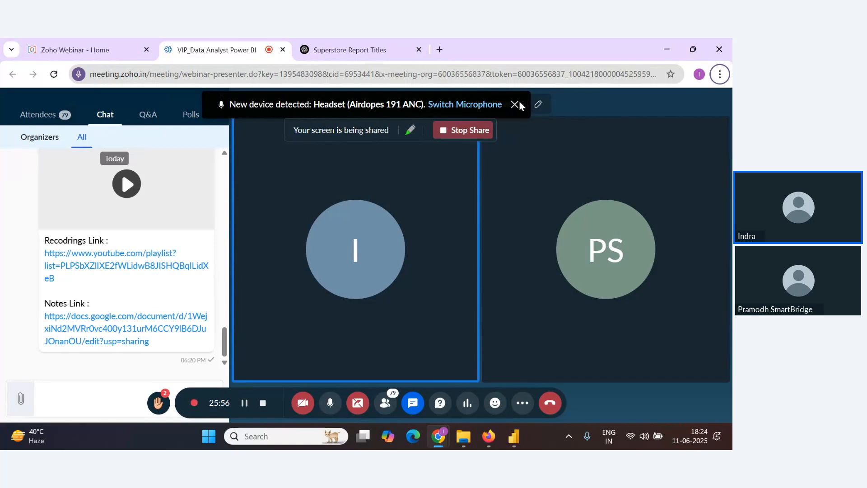
click(515, 104)
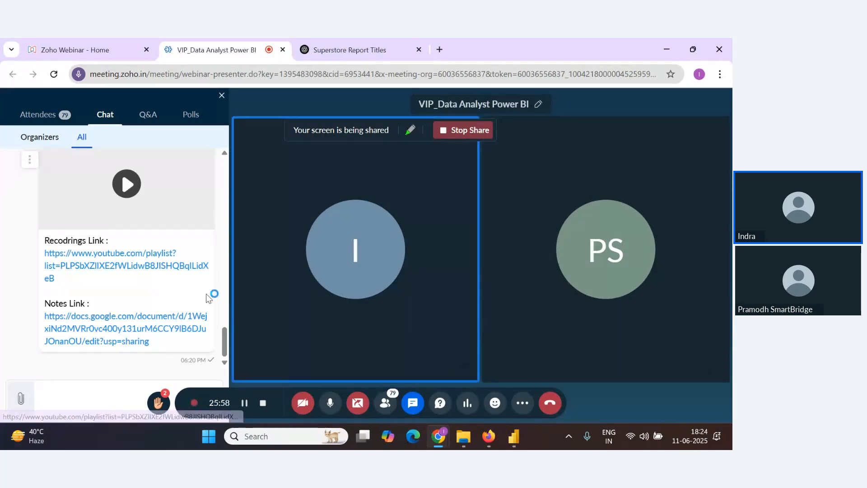
key(alt+Tab)
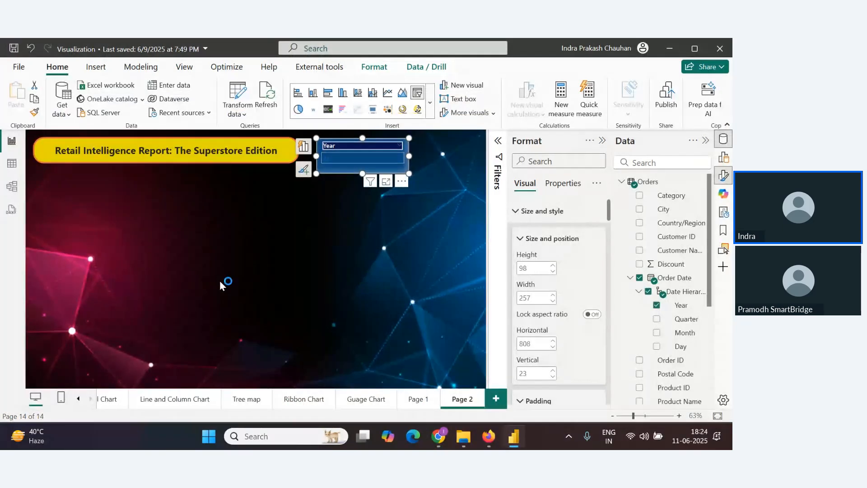
Insert a new slicer on the page and add the Sub-Category field to it
click(392, 313)
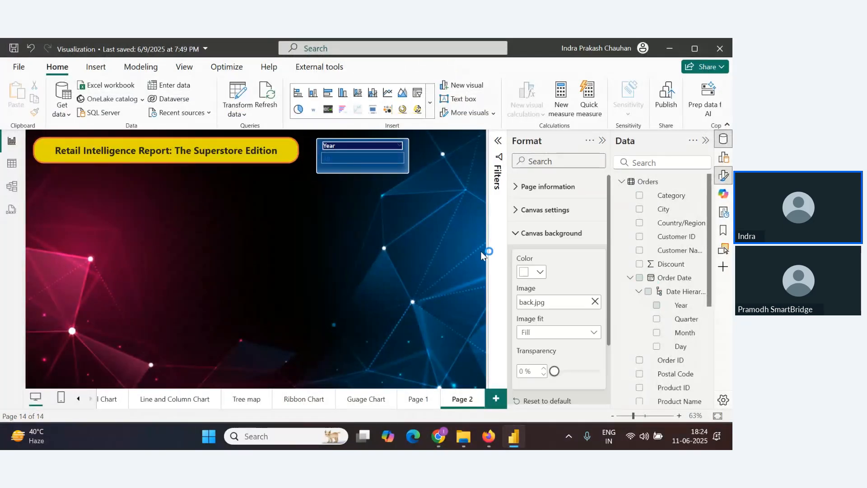
click(724, 158)
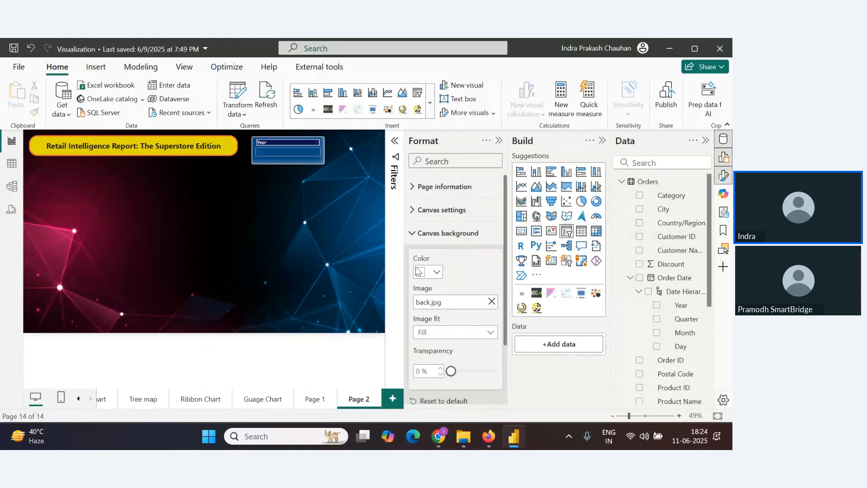
click(566, 231)
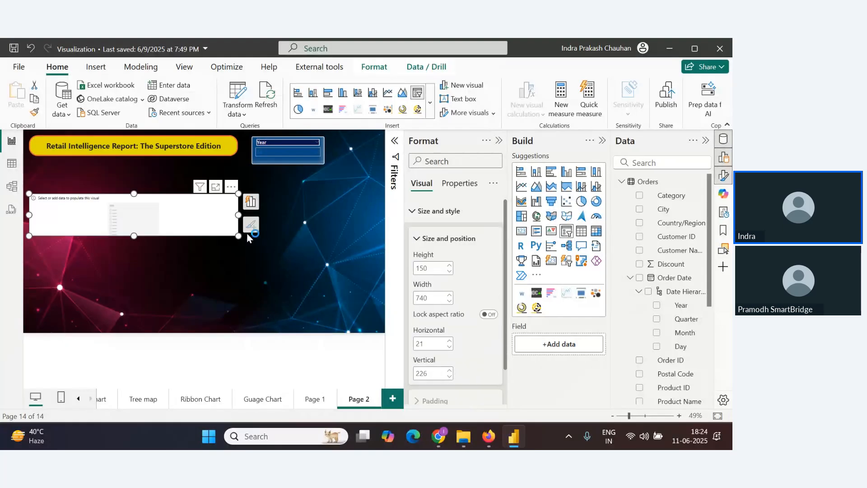
scroll(680, 335, down, 3)
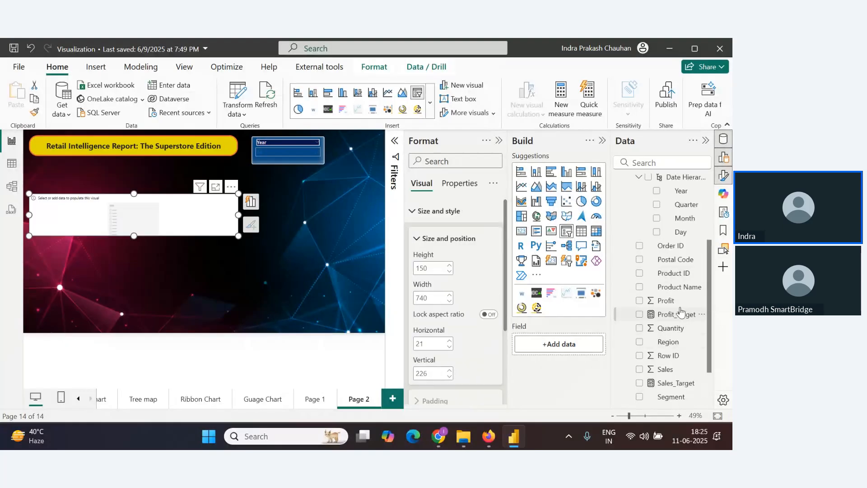
scroll(687, 355, down, 2)
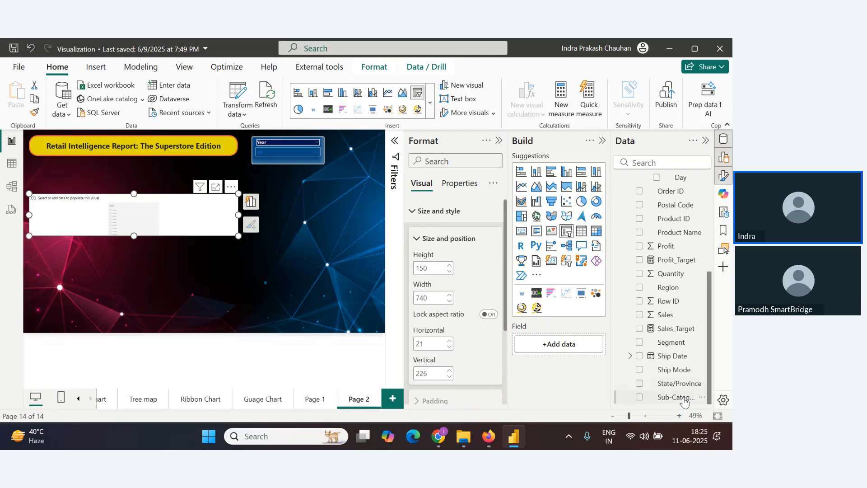
drag(684, 401, 565, 350)
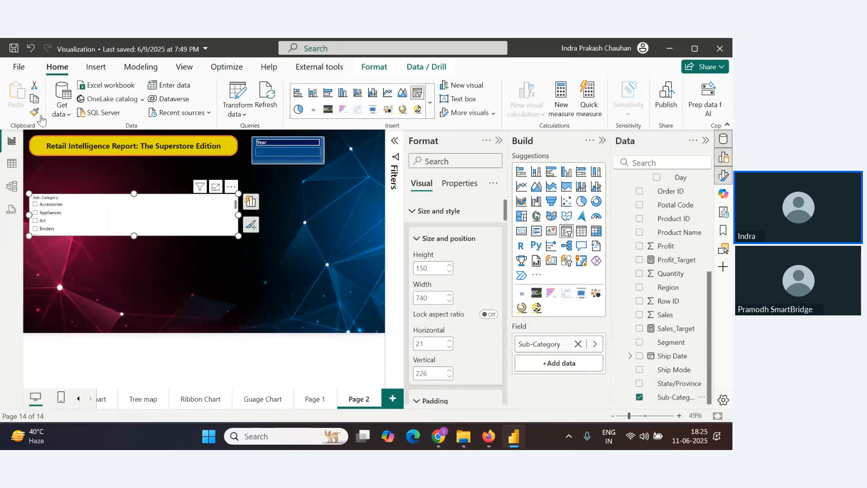
Copy the year slicer's formatting onto the Sub-Category slicer with Format Painter
click(154, 256)
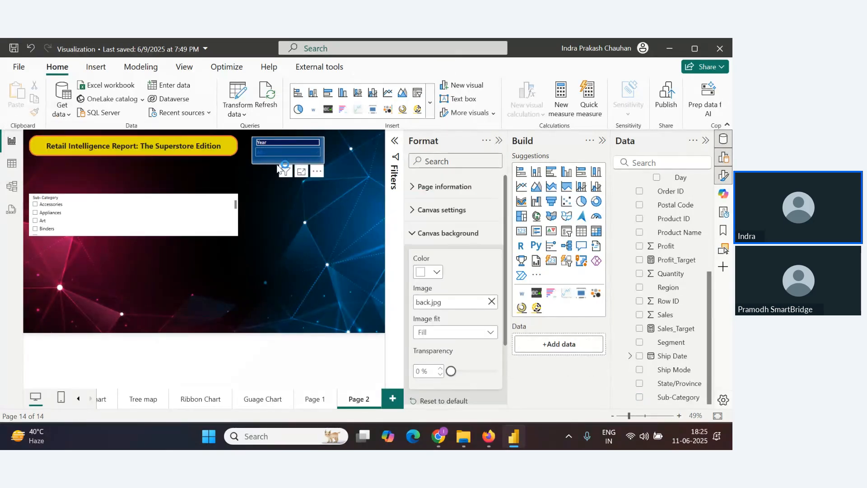
click(278, 168)
click(34, 112)
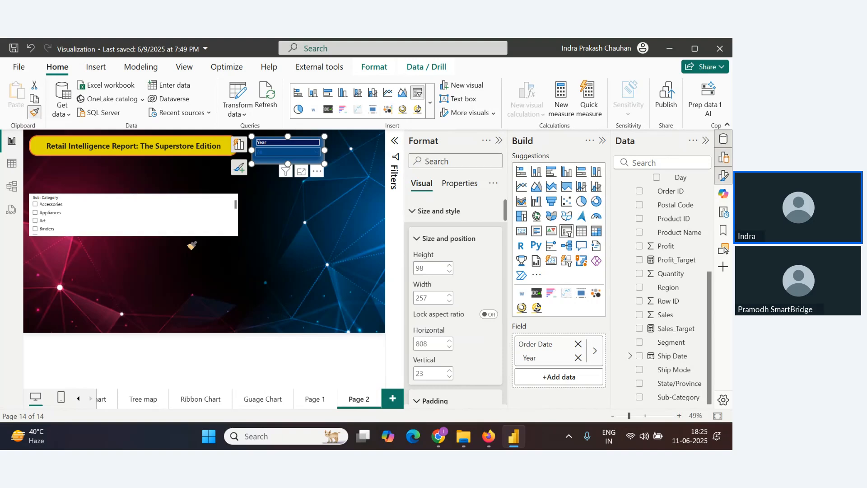
click(183, 218)
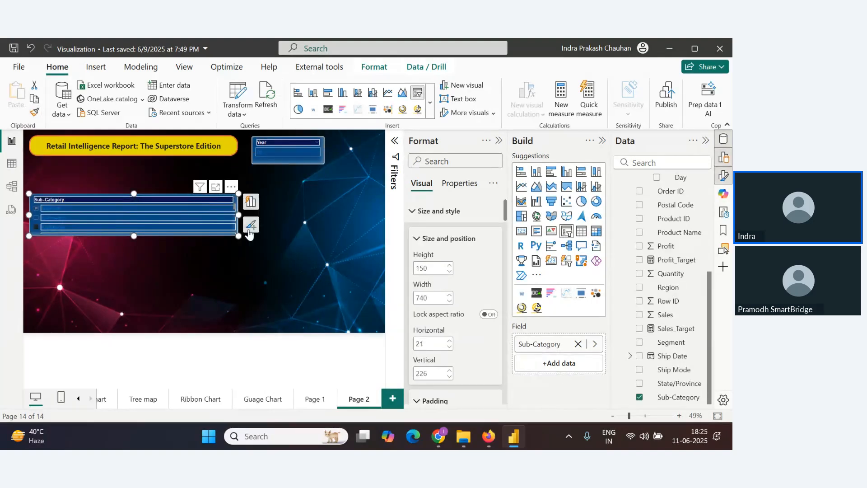
Widen the Sub-Category slicer to about 937 pixels
drag(238, 235, 294, 235)
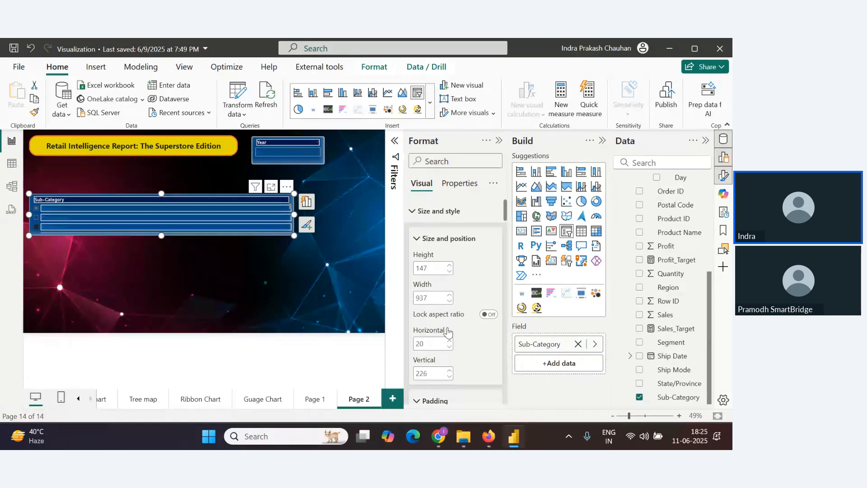
scroll(447, 332, down, 10)
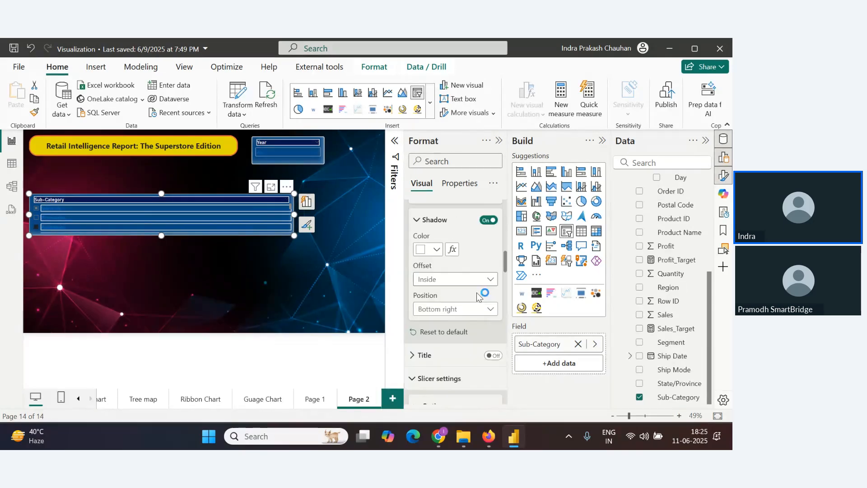
Change the Sub-Category slicer's style to Dropdown
scroll(479, 296, up, 5)
scroll(478, 296, up, 5)
scroll(477, 311, down, 7)
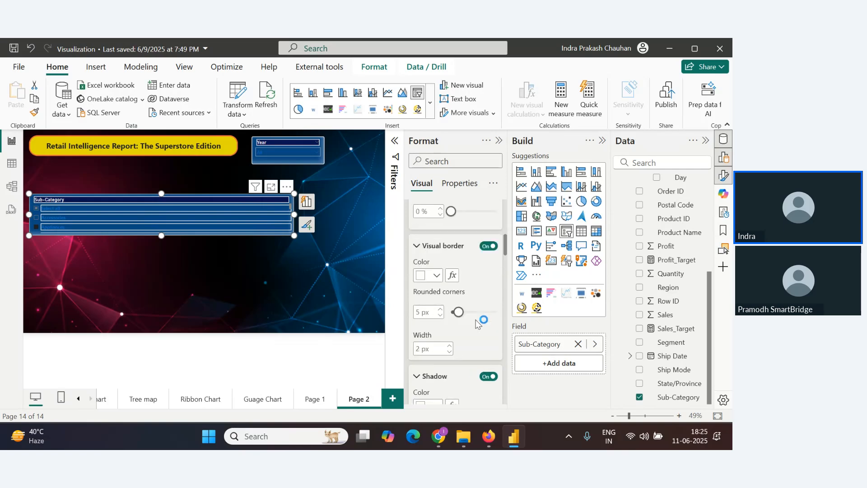
scroll(475, 323, down, 8)
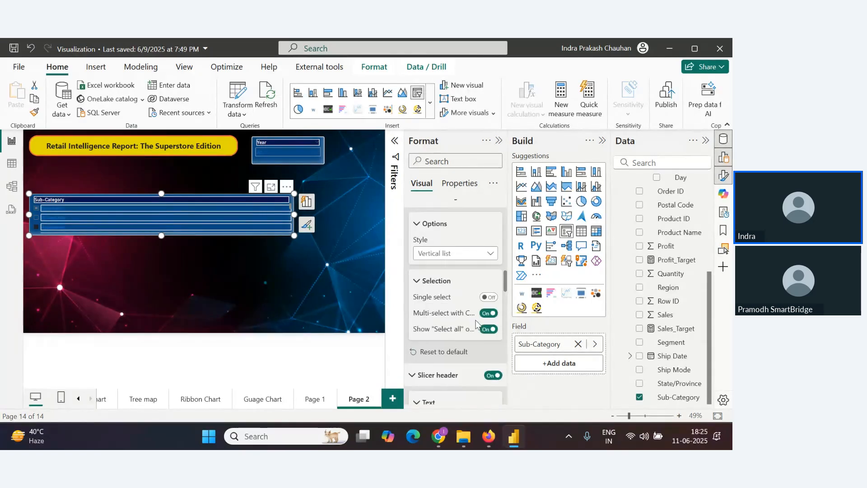
click(484, 255)
click(465, 293)
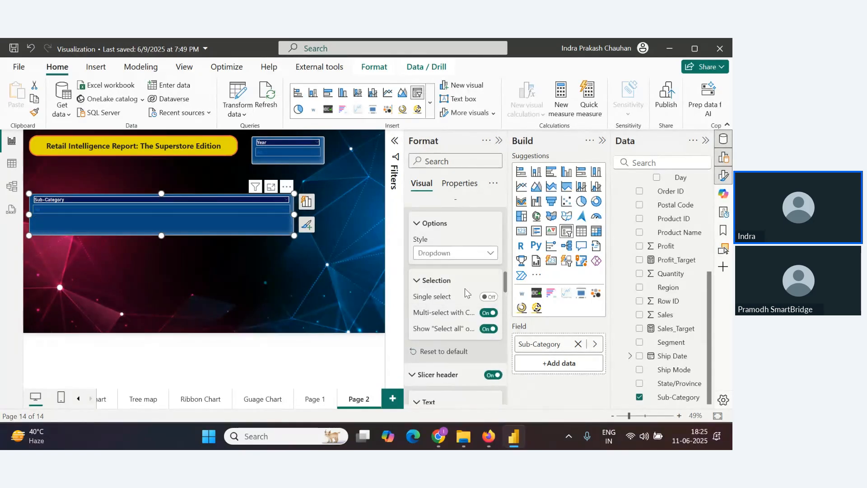
Shrink the Sub-Category slicer to a small box beside the Year slicer and collapse the Build pane
drag(296, 235, 318, 167)
click(602, 141)
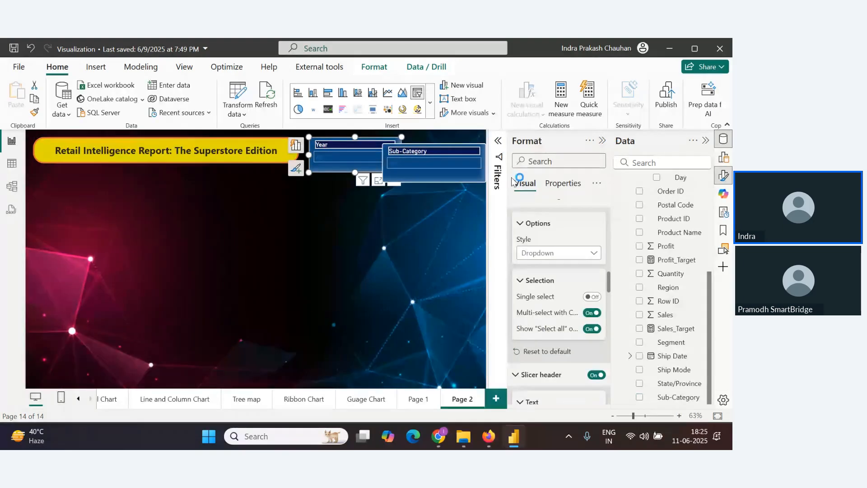
key(alt+Tab)
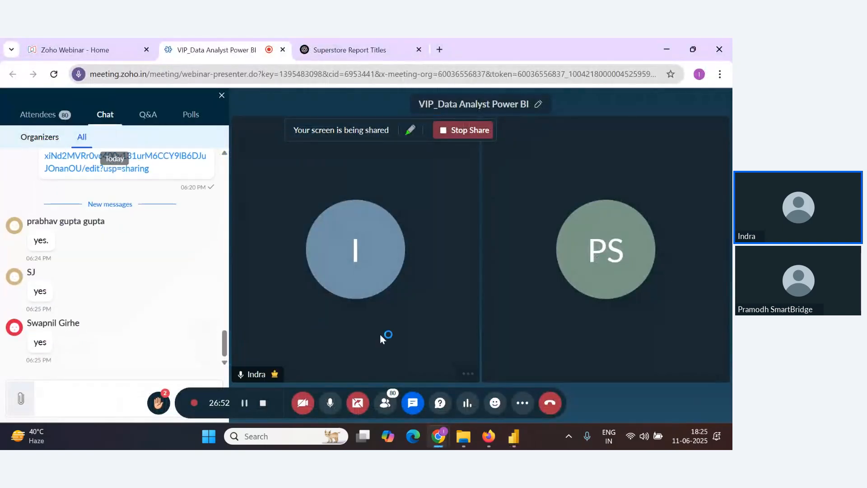
key(alt+Tab)
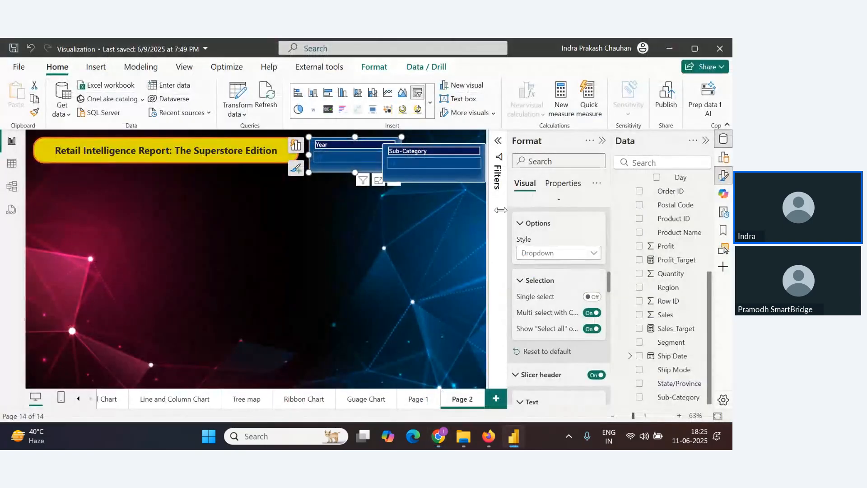
Set the page canvas type to Custom with a width of 1400 px
click(484, 257)
click(516, 212)
scroll(550, 283, down, 3)
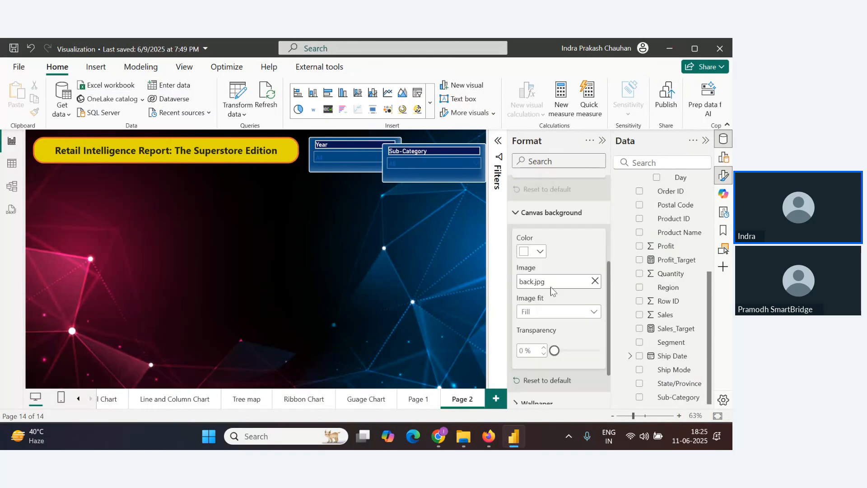
scroll(550, 286, up, 3)
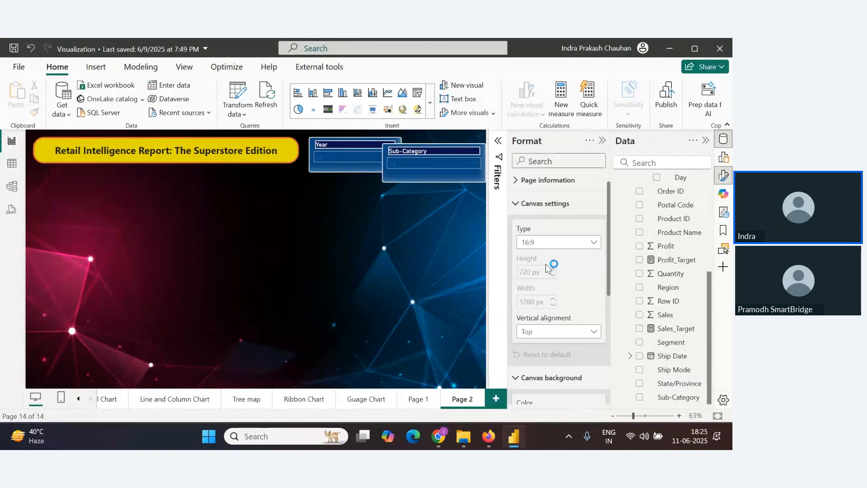
click(583, 249)
click(551, 315)
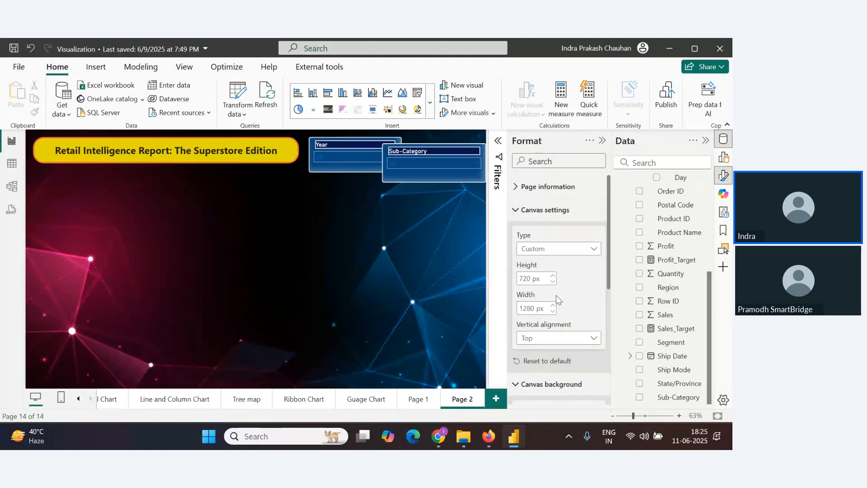
click(523, 311)
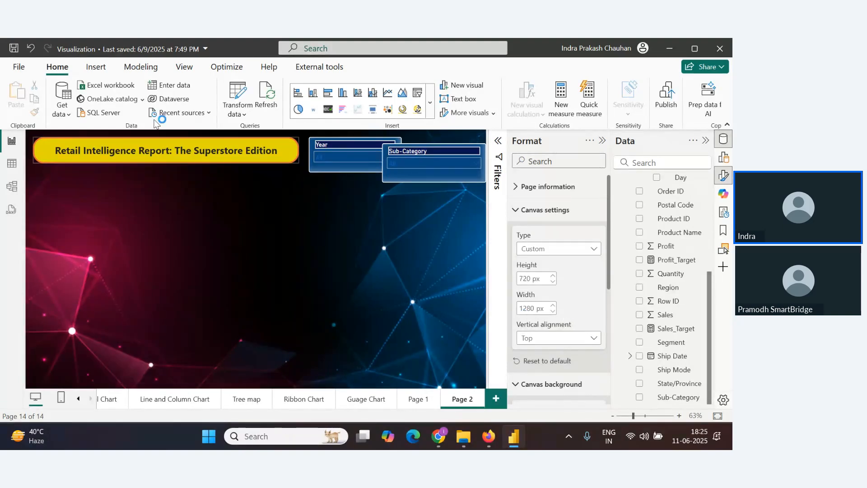
double_click(527, 310)
text(1400)
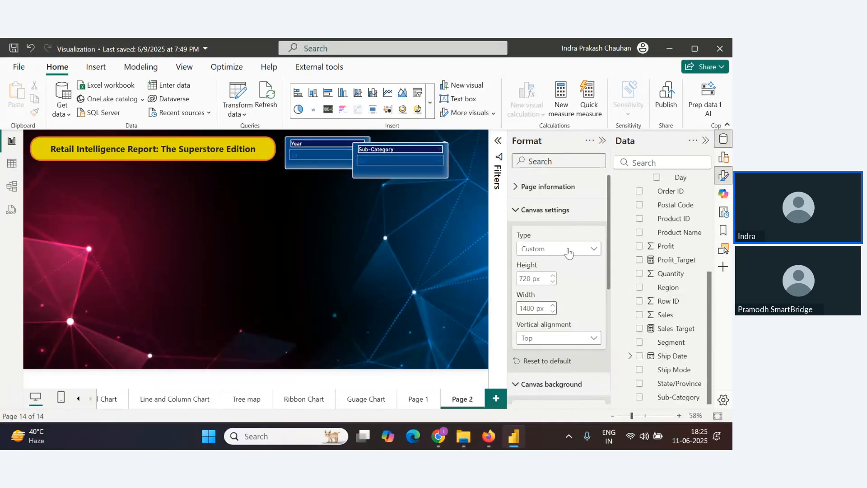
Move the Sub-Category slicer to the page's upper right corner, next to the Year slicer
drag(428, 172, 461, 164)
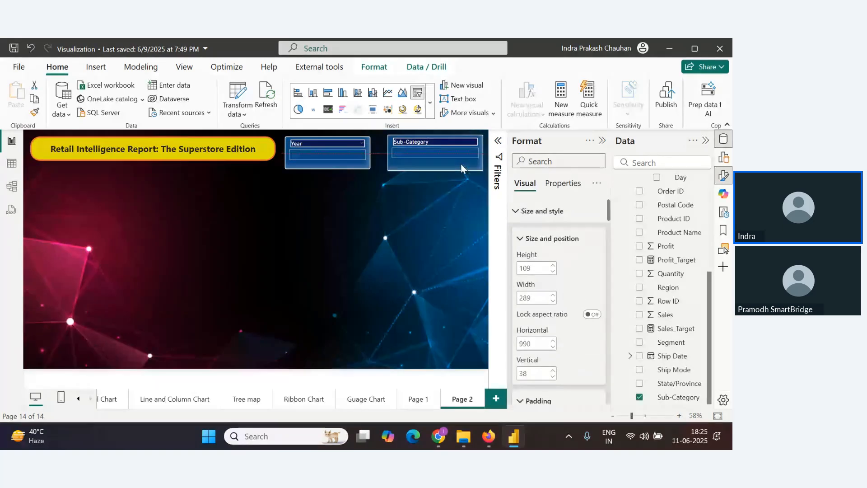
click(407, 222)
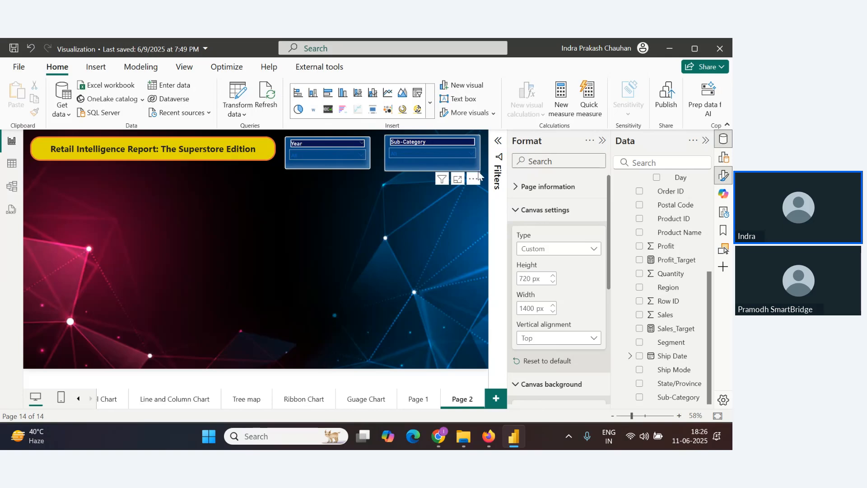
click(478, 171)
drag(480, 171, 472, 170)
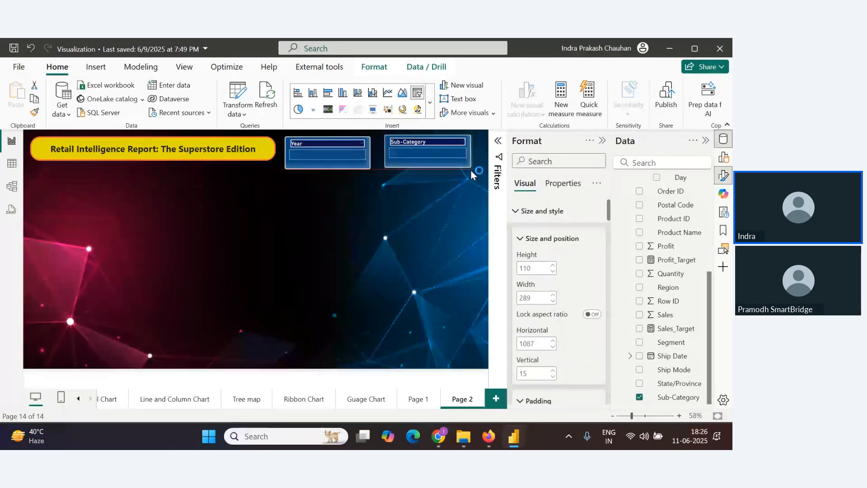
click(417, 199)
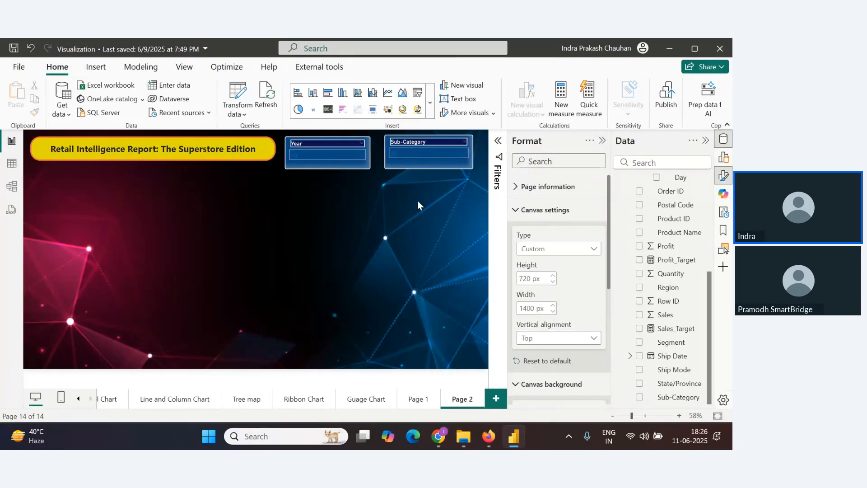
Open the Year and Sub-Category dropdown slicers to check their value lists
click(359, 157)
click(360, 156)
click(447, 157)
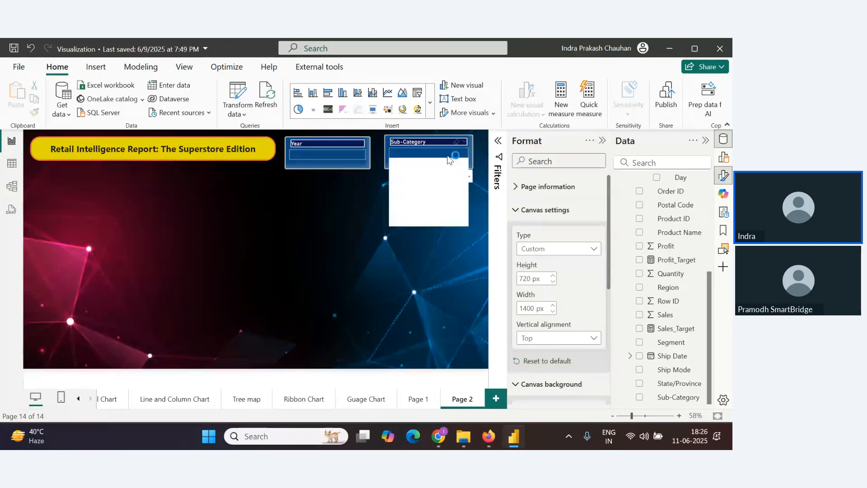
scroll(457, 186, down, 5)
scroll(457, 197, up, 5)
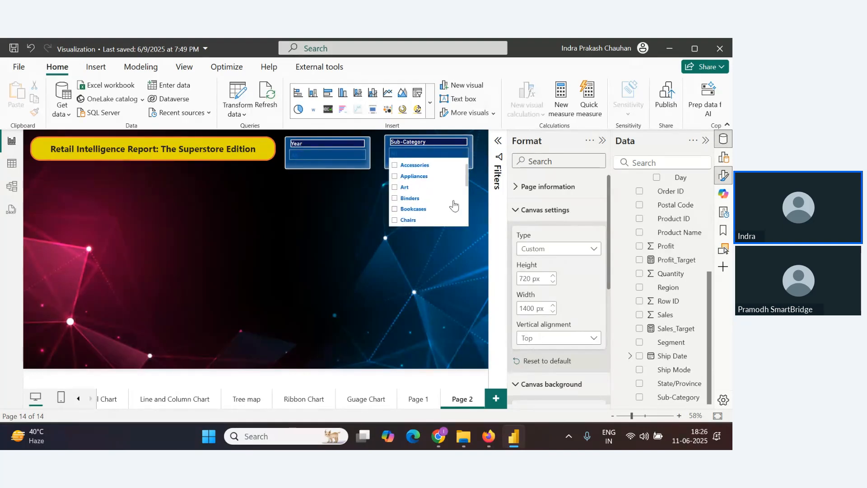
scroll(454, 206, up, 1)
click(313, 270)
key(alt+Tab)
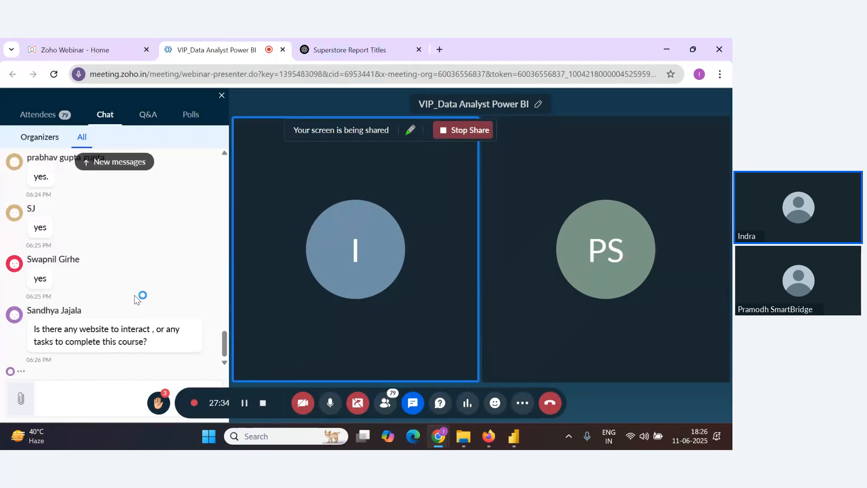
scroll(105, 283, up, 10)
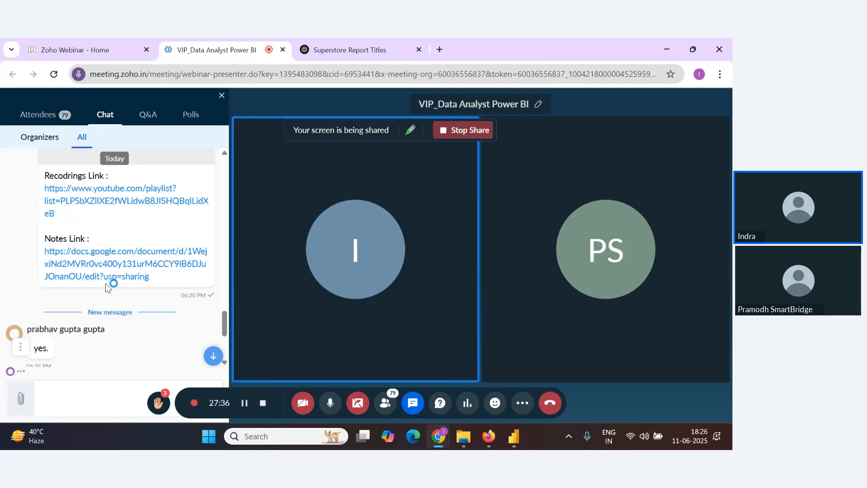
scroll(105, 284, up, 5)
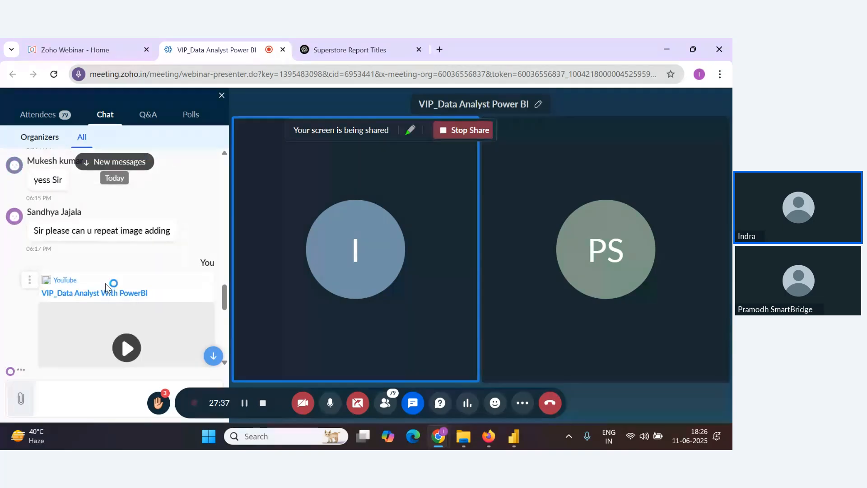
click(213, 356)
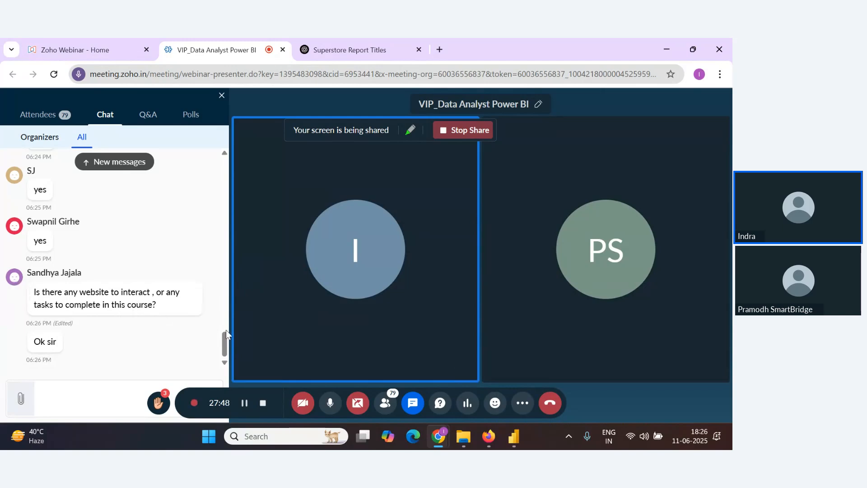
key(alt+Tab)
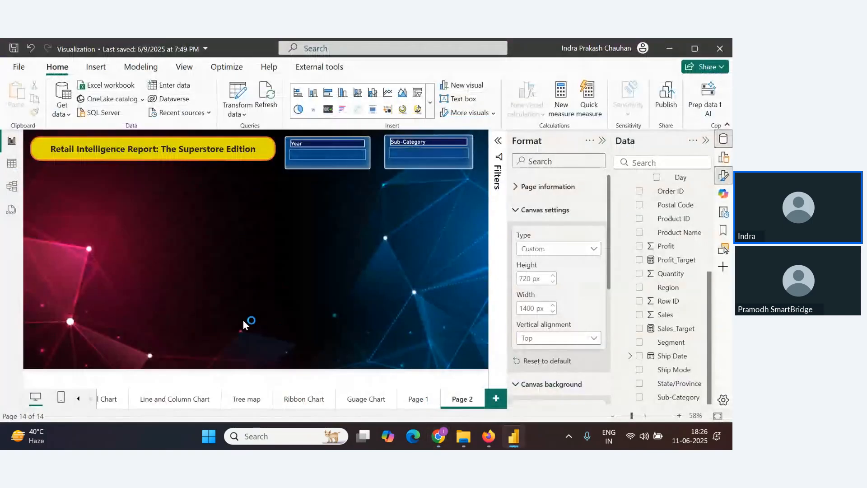
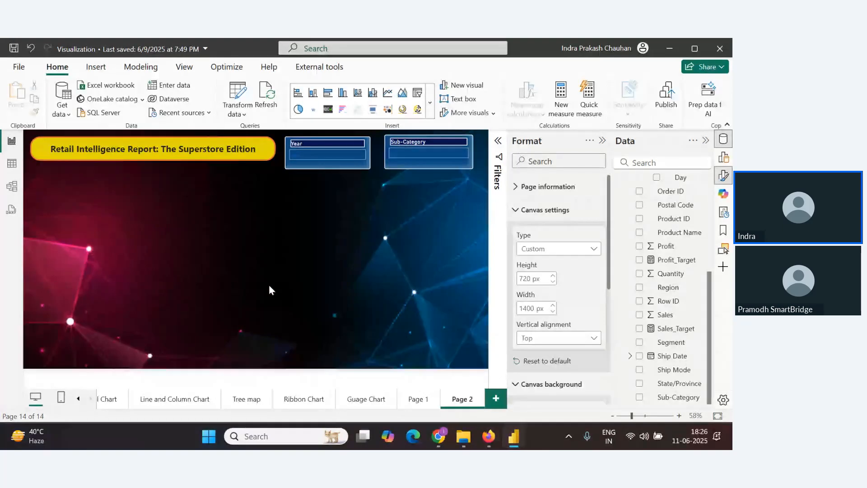
Copy the Total Profit card from Page 1, paste it onto Page 2 and shrink it below the title
click(602, 141)
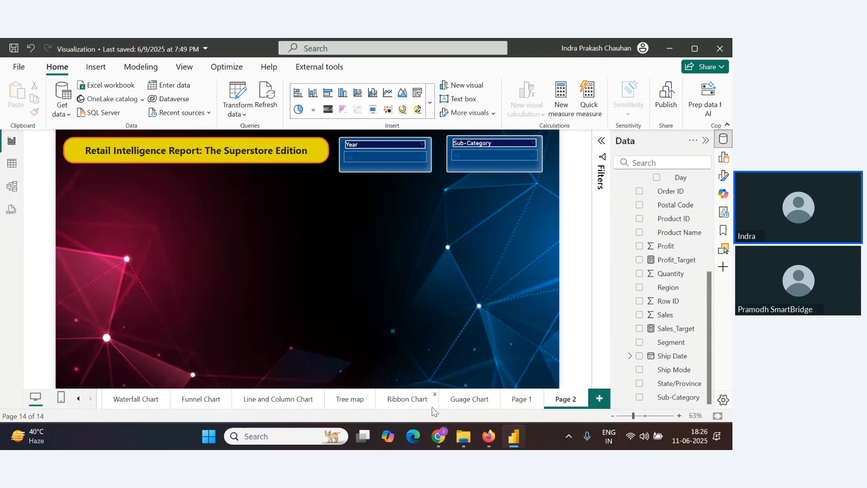
click(520, 399)
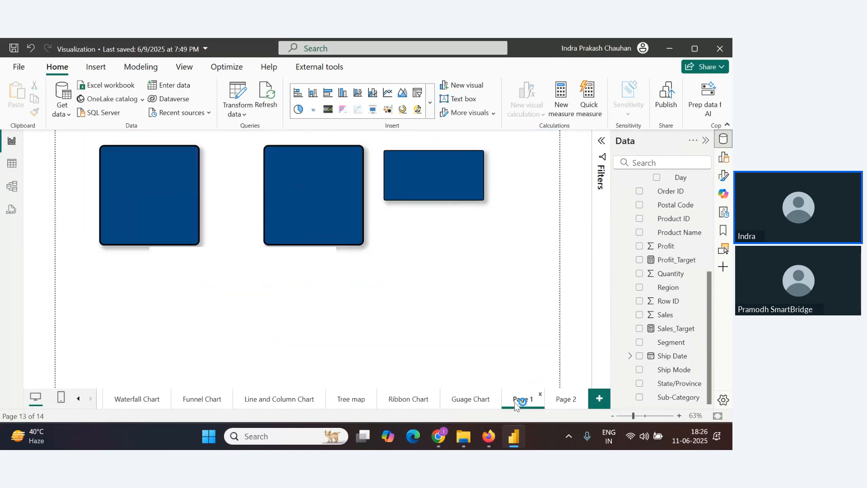
click(351, 224)
click(568, 399)
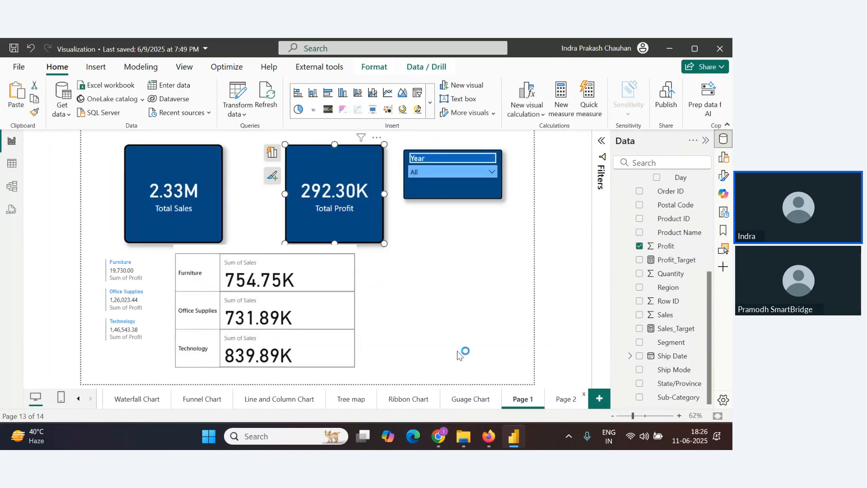
key(ctrl+v)
drag(309, 227, 274, 251)
drag(328, 271, 305, 229)
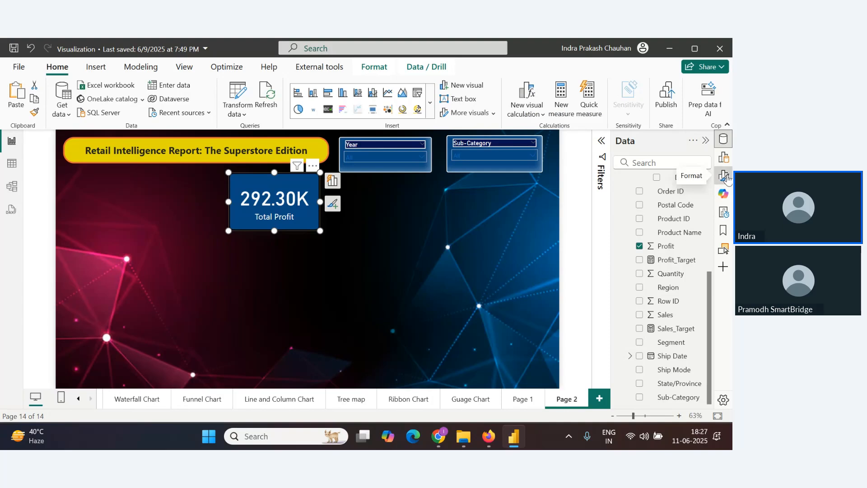
Reduce the Total Profit card's callout value font size to 28
click(724, 176)
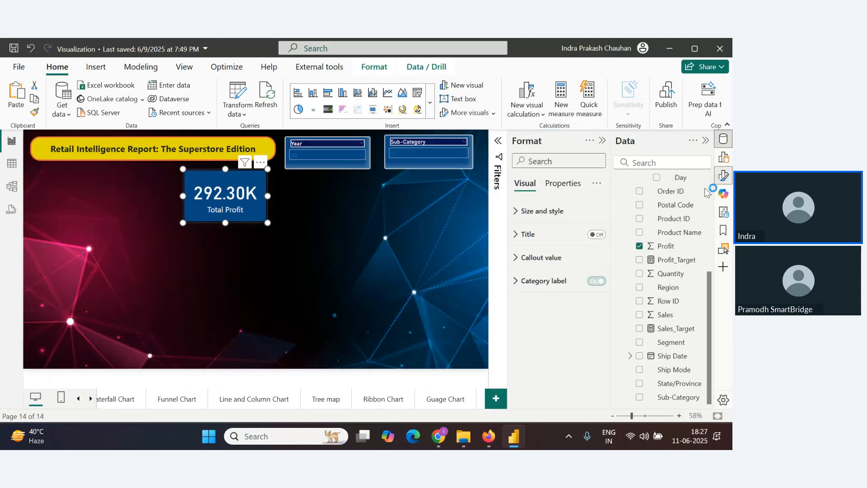
click(518, 258)
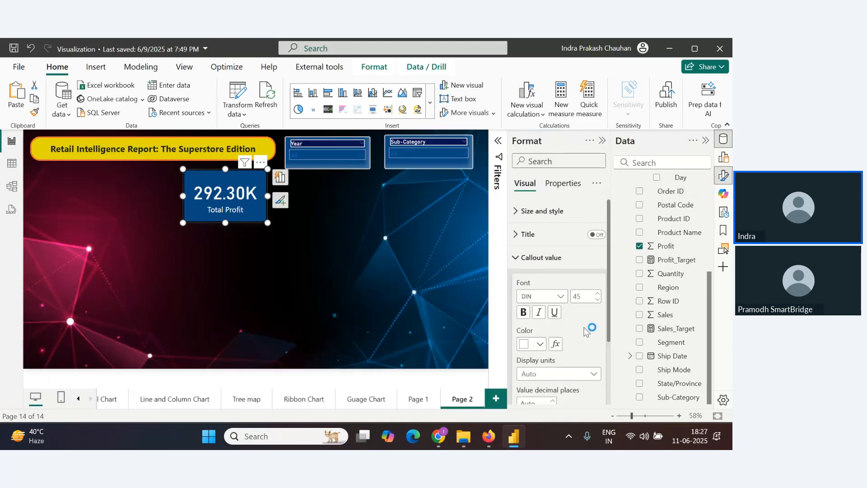
click(599, 299)
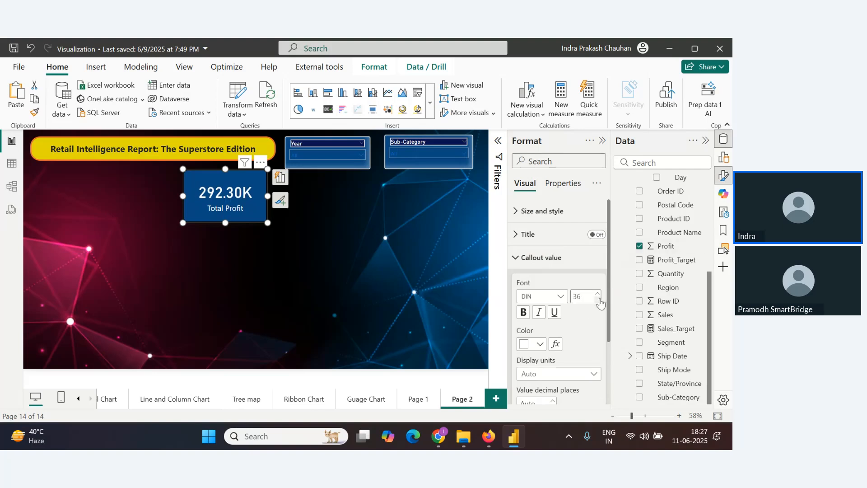
click(599, 299)
click(599, 299)
click(599, 299)
click(599, 299)
click(598, 299)
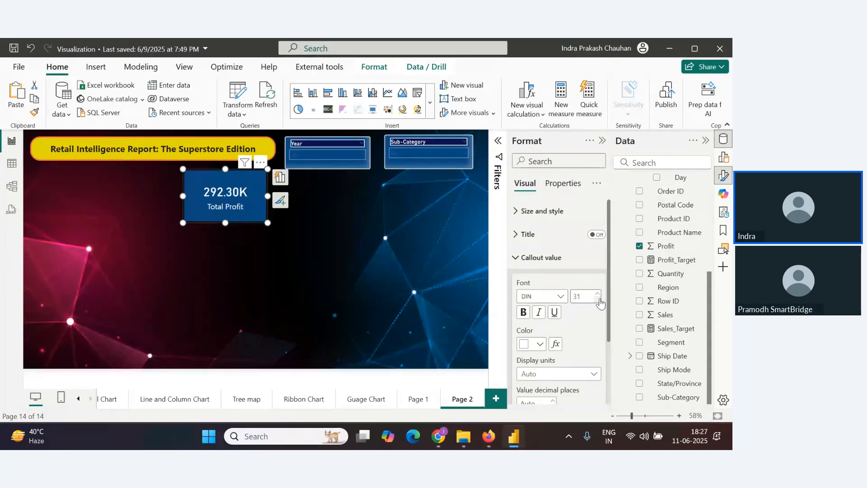
click(598, 300)
click(597, 301)
scroll(595, 316, down, 2)
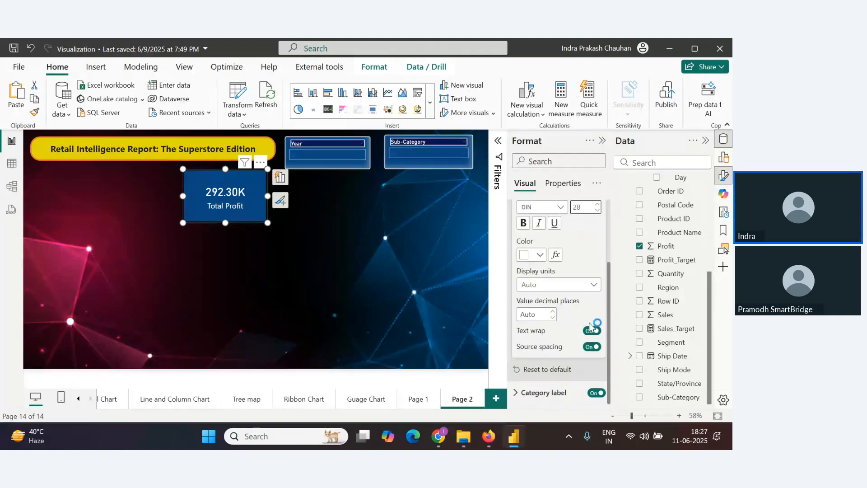
Resize the Total Profit card to a smaller box beneath the title
click(560, 393)
scroll(573, 354, down, 3)
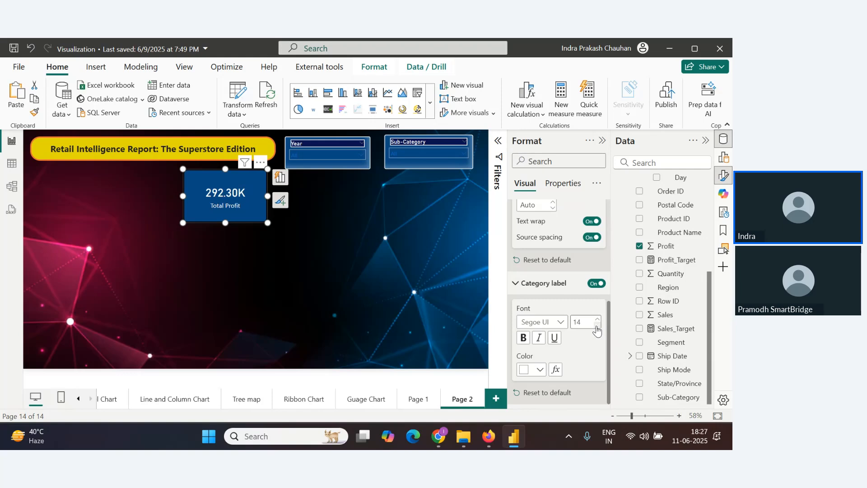
drag(268, 222, 251, 215)
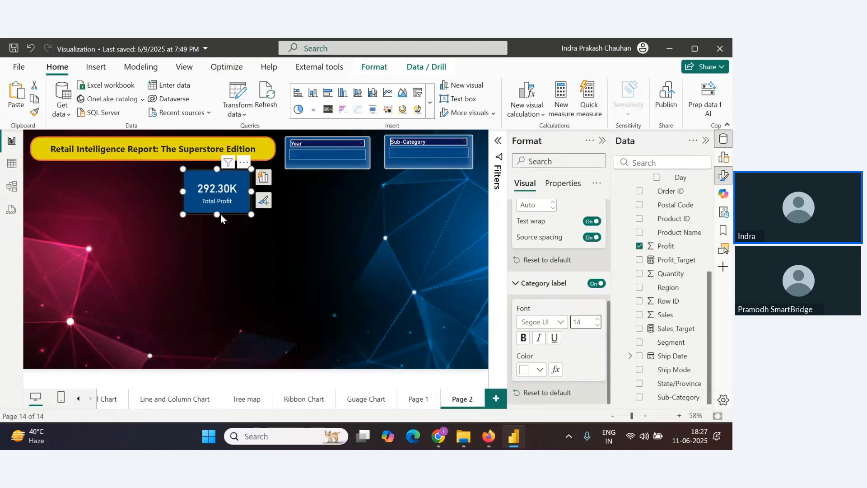
key(alt+Tab)
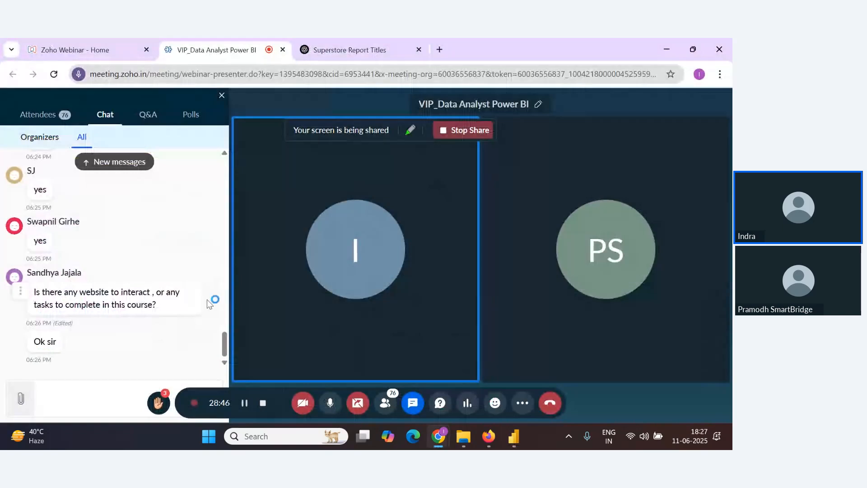
key(alt+Tab)
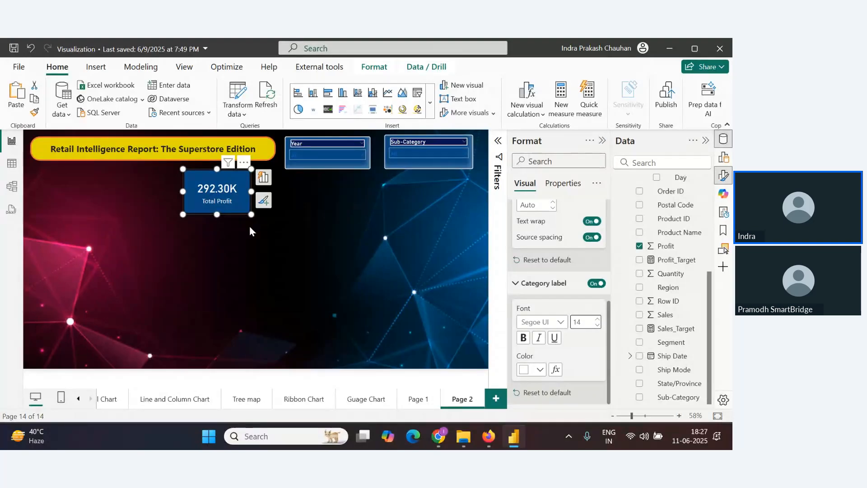
Set the Total Profit card's visual border color to white and move the card slightly right
scroll(526, 224, up, 5)
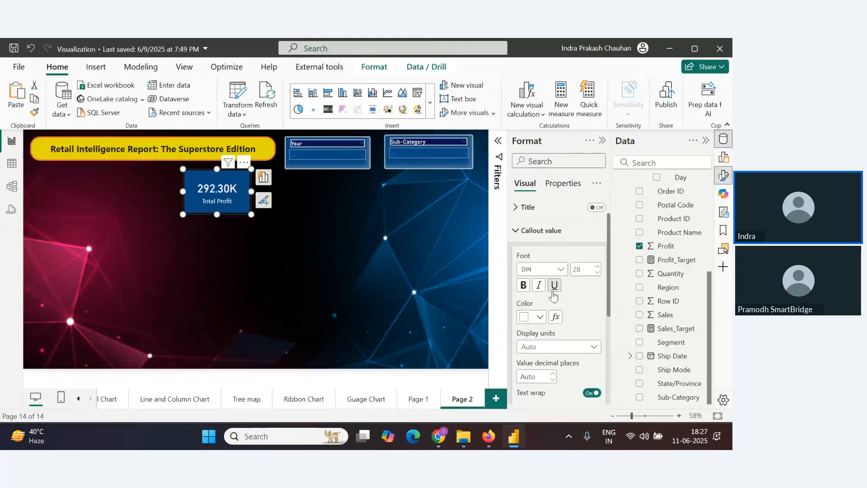
click(525, 220)
scroll(559, 326, down, 6)
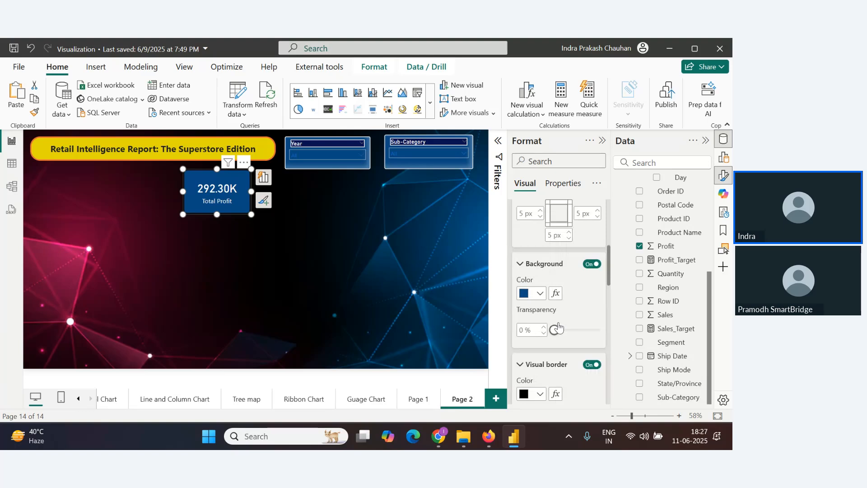
scroll(559, 327, down, 2)
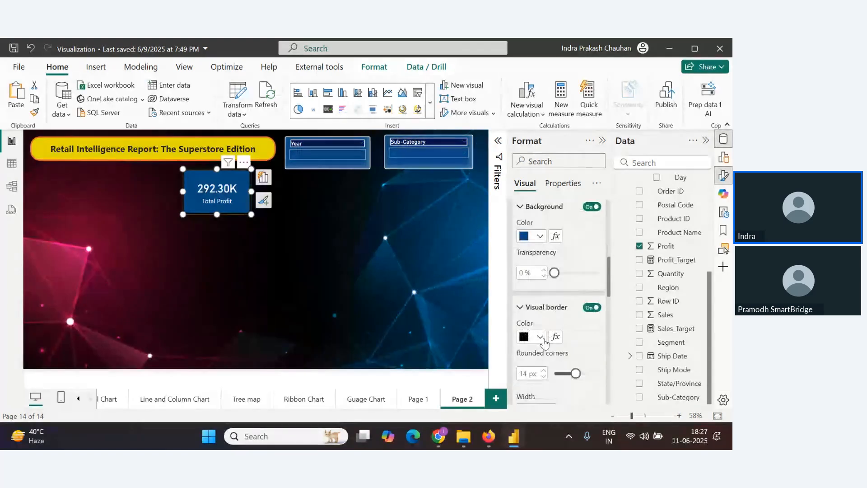
click(542, 338)
click(528, 150)
click(369, 285)
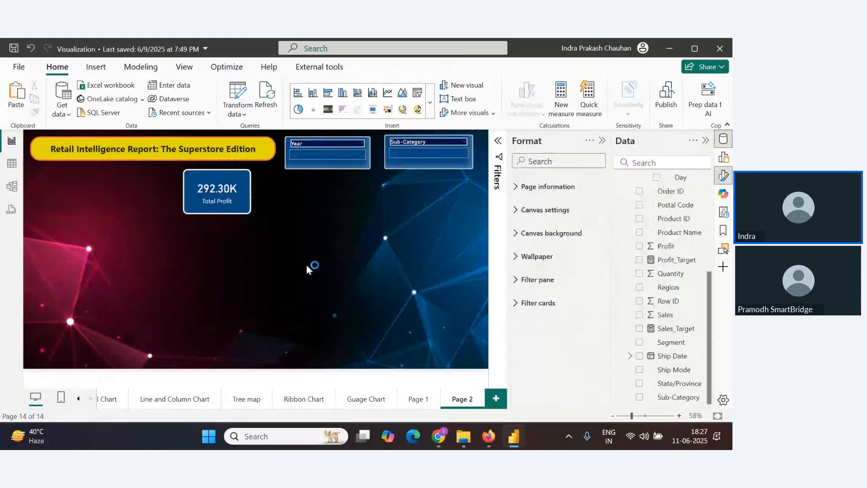
drag(248, 202, 273, 202)
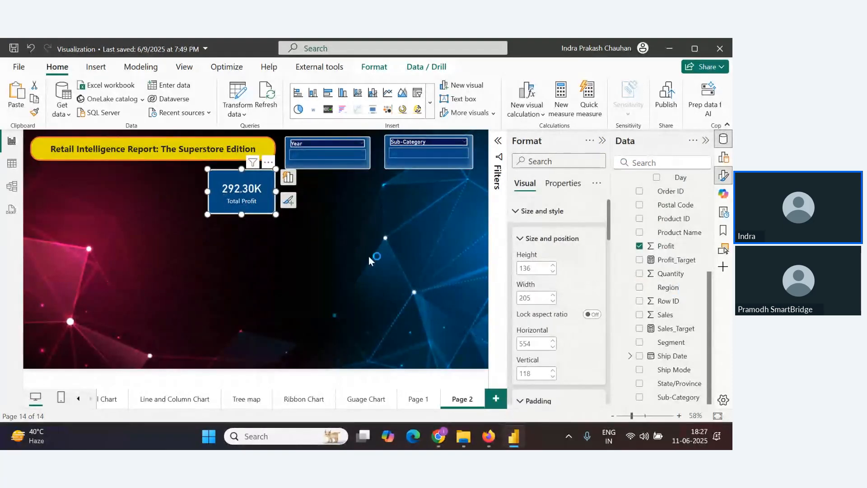
click(343, 298)
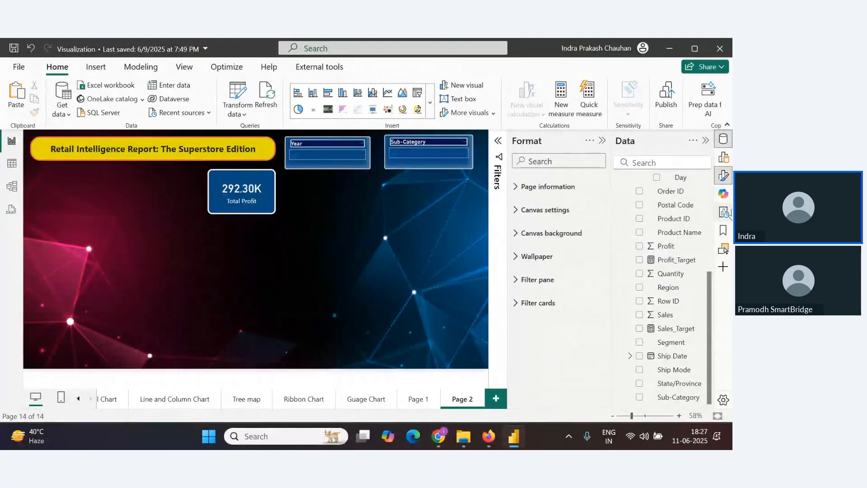
Insert a new empty Card visual onto the page below the Total Profit card
click(725, 163)
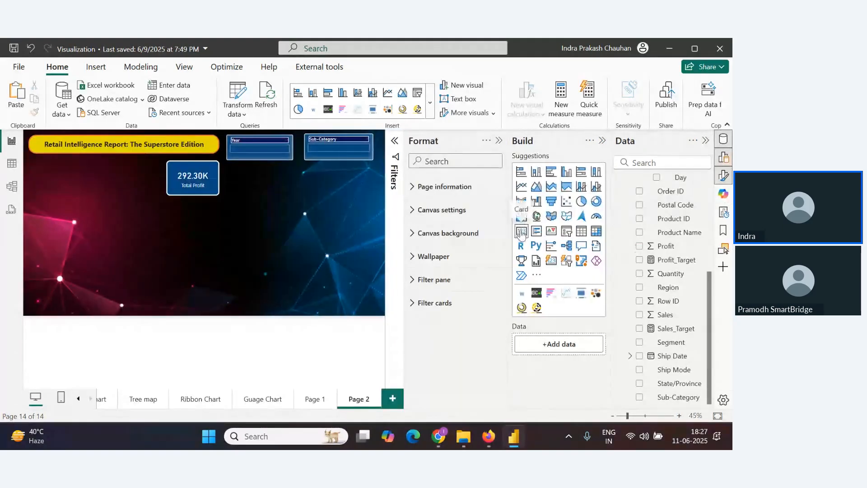
click(521, 231)
drag(178, 248, 205, 246)
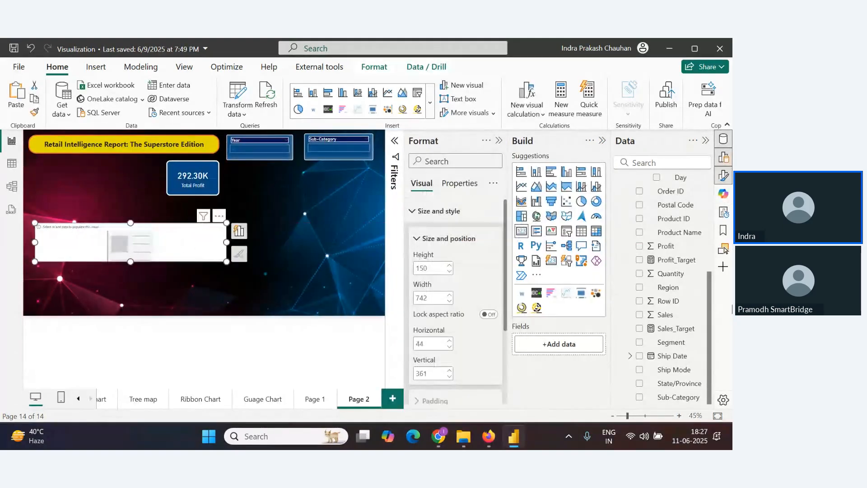
Examine the Orders table's fields and data in the table view
scroll(666, 324, up, 2)
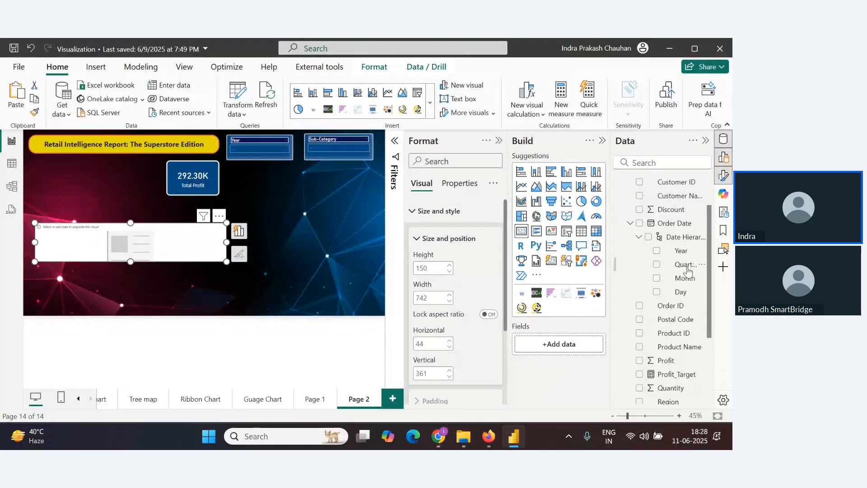
scroll(682, 384, down, 2)
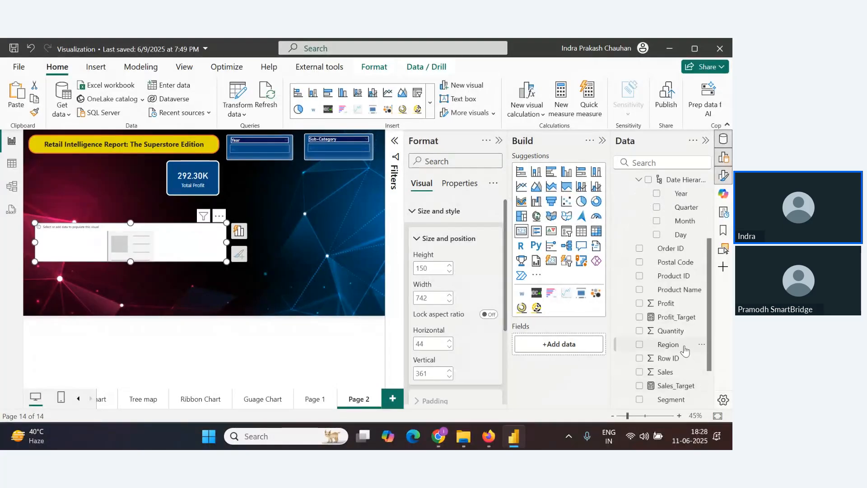
scroll(685, 350, down, 2)
scroll(682, 370, up, 2)
scroll(682, 370, up, 4)
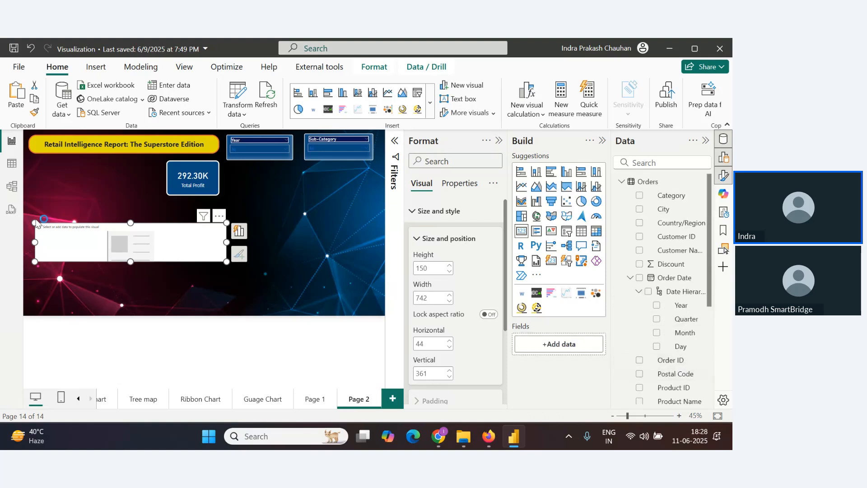
click(12, 166)
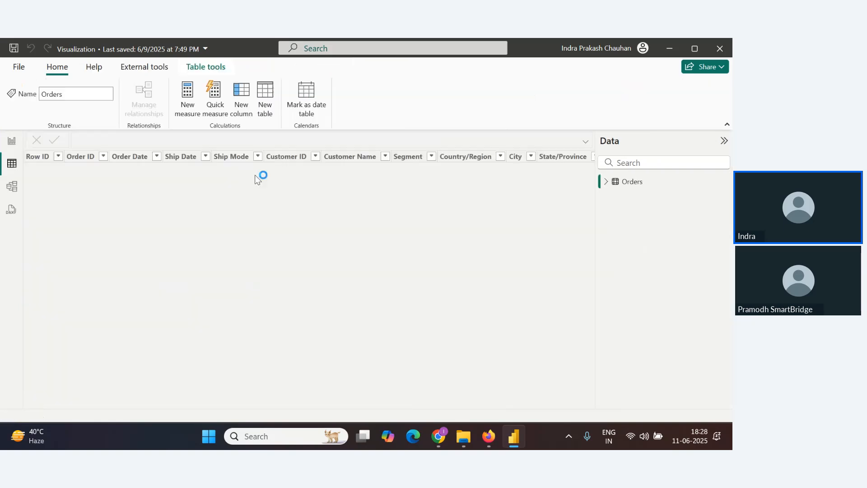
drag(241, 404, 629, 405)
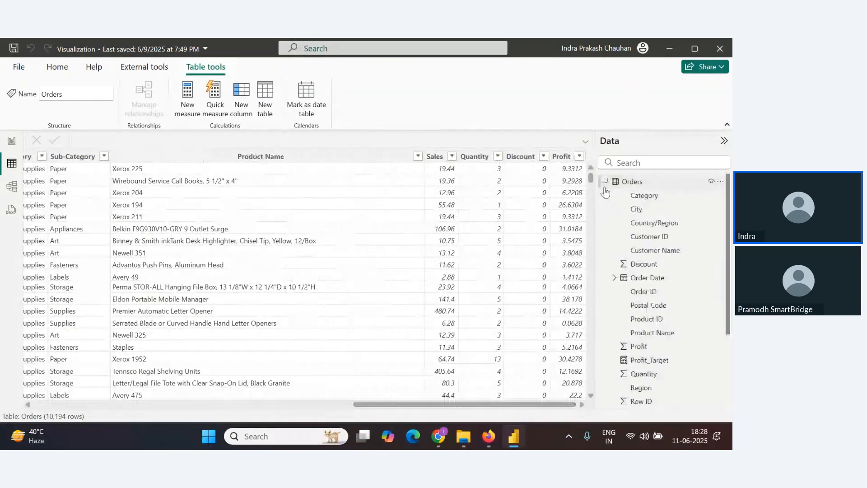
scroll(662, 244, down, 1)
scroll(662, 244, down, 2)
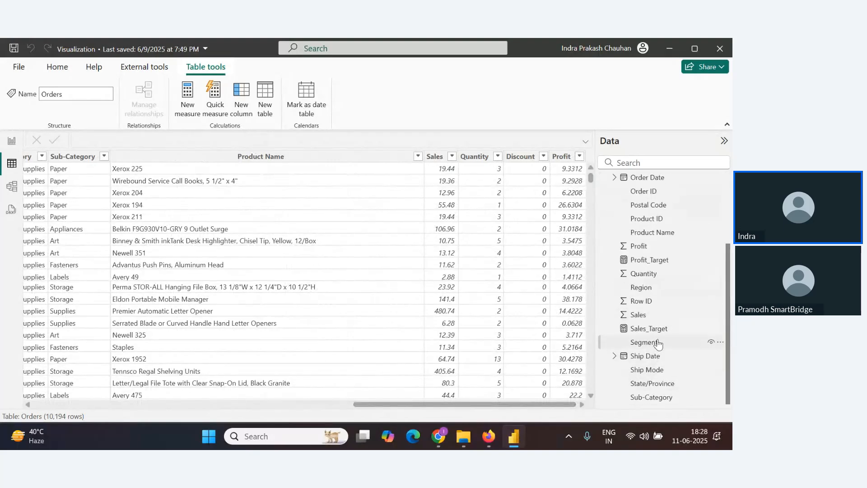
scroll(662, 342, up, 2)
scroll(658, 343, down, 2)
scroll(658, 343, up, 3)
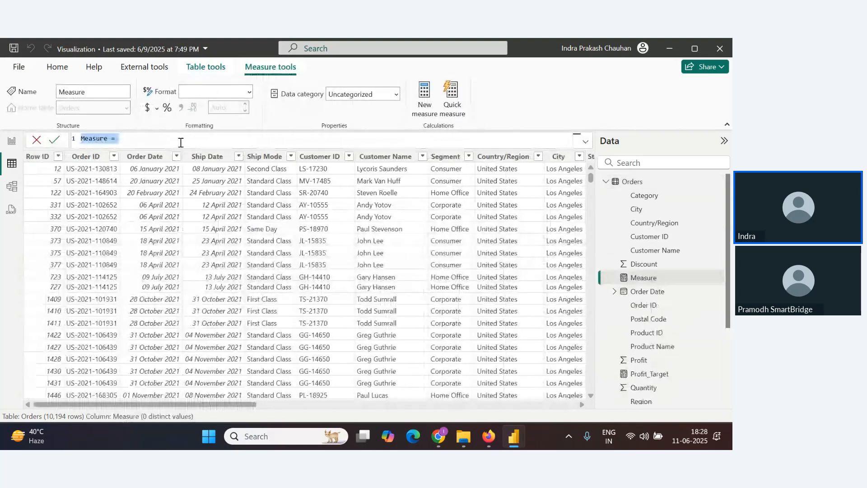
text(To)
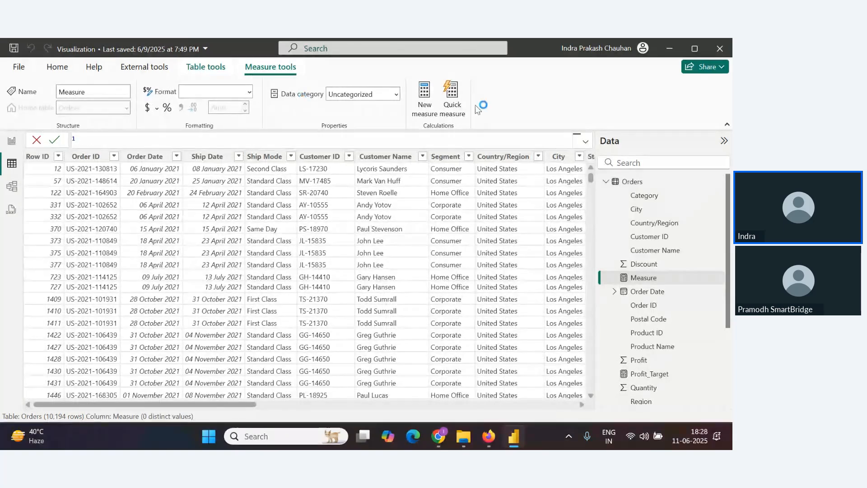
click(59, 71)
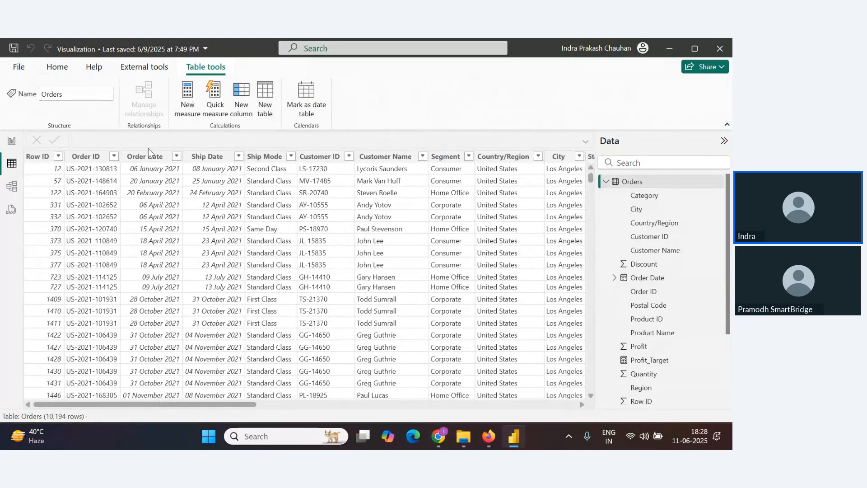
Create a calculated column named Revenue in the Orders table with the formula Orders[Sales]*Orders[Quantity]-Orders[Discount]
click(241, 97)
text(Re)
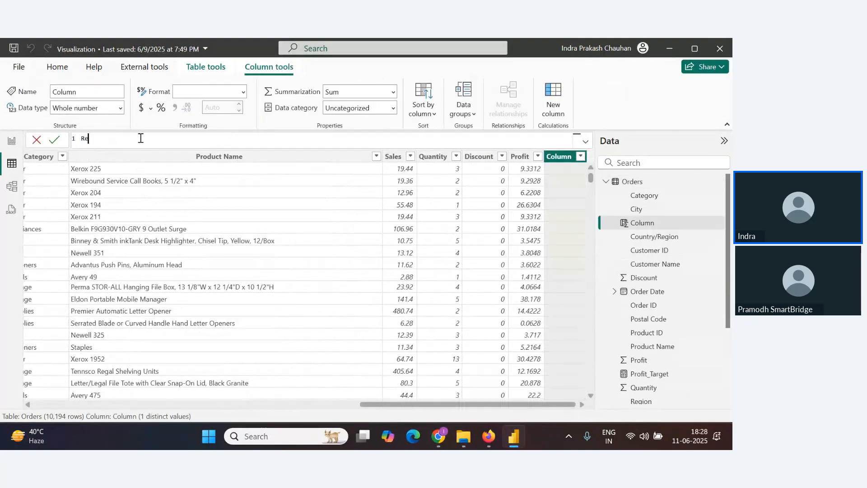
text(enue)
key(BackSpace)
key(BackSpace)
key(BackSpace)
text(S)
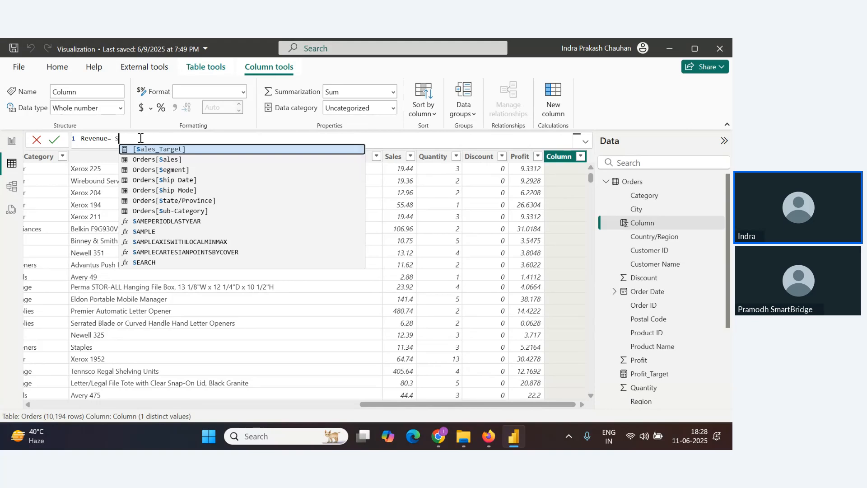
key(Down)
key(Tab)
text(*)
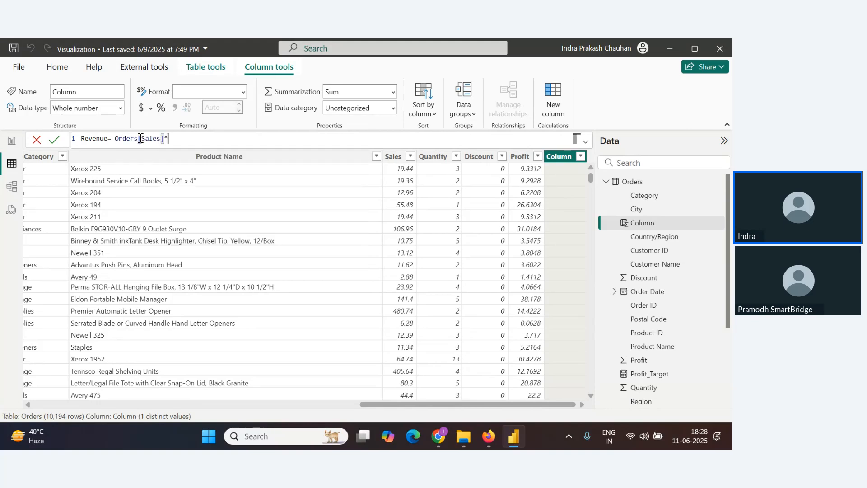
text(Quan)
key(Tab)
text(-Dis)
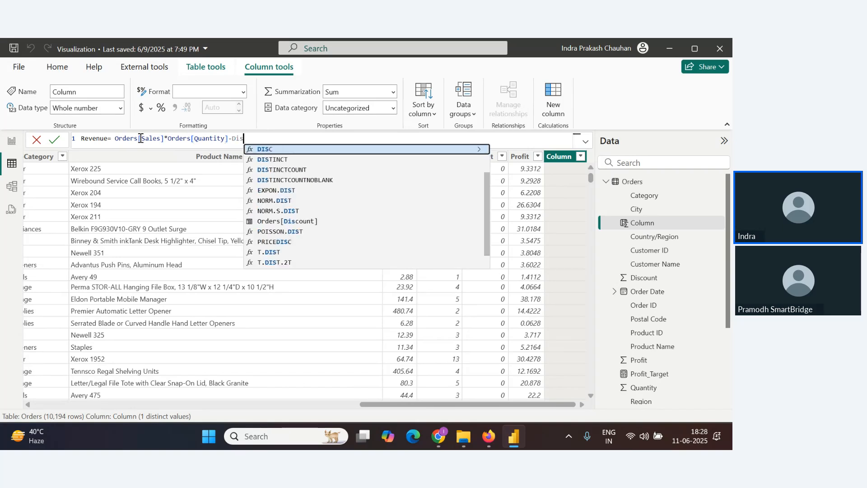
key(Down)
key(Down)
key(Down)
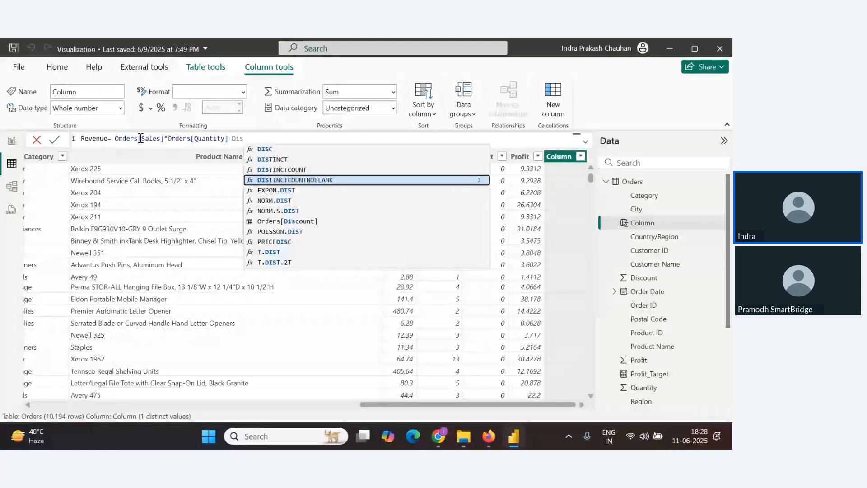
key(Down)
key(Down)
key(Down)
key(Down)
key(Tab)
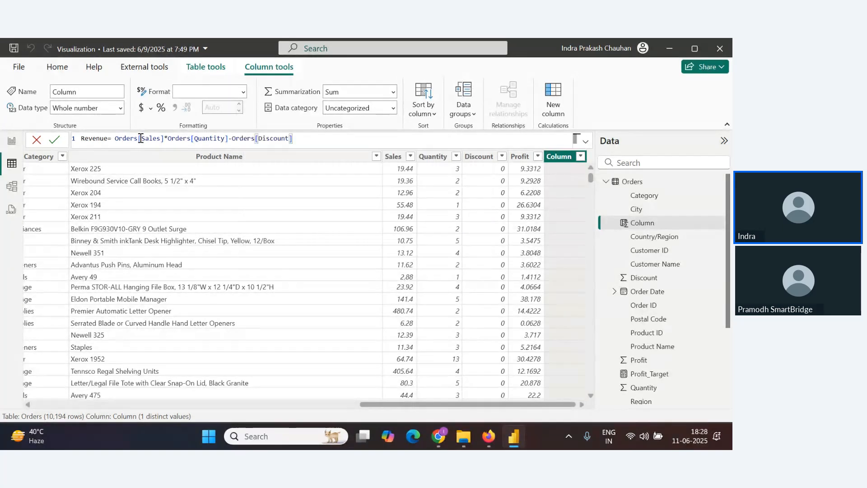
click(59, 143)
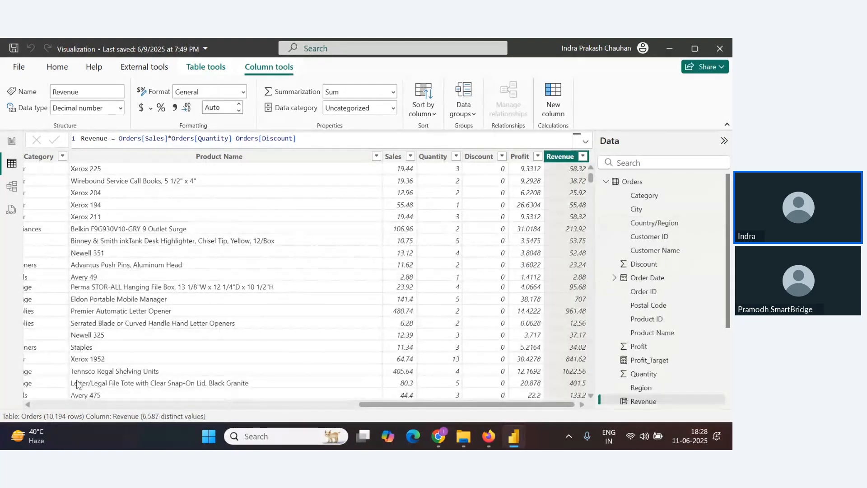
Return to the report page and add the Revenue field to the empty card
click(12, 144)
scroll(682, 352, down, 5)
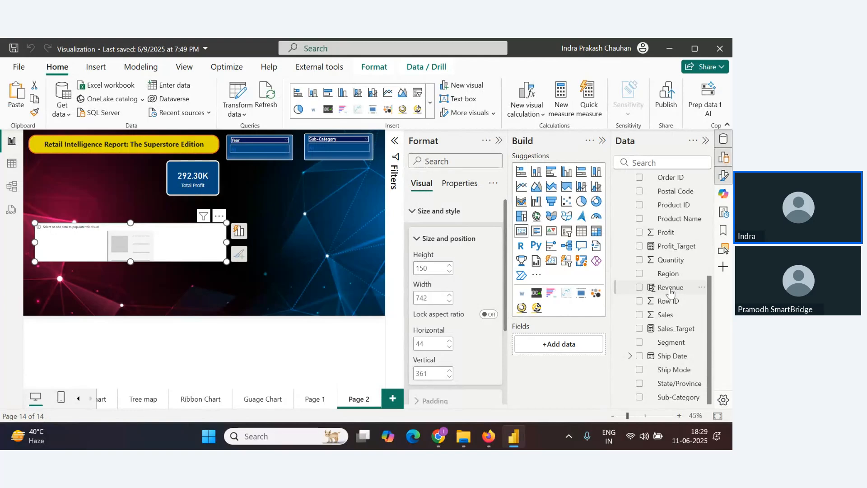
drag(672, 287, 572, 350)
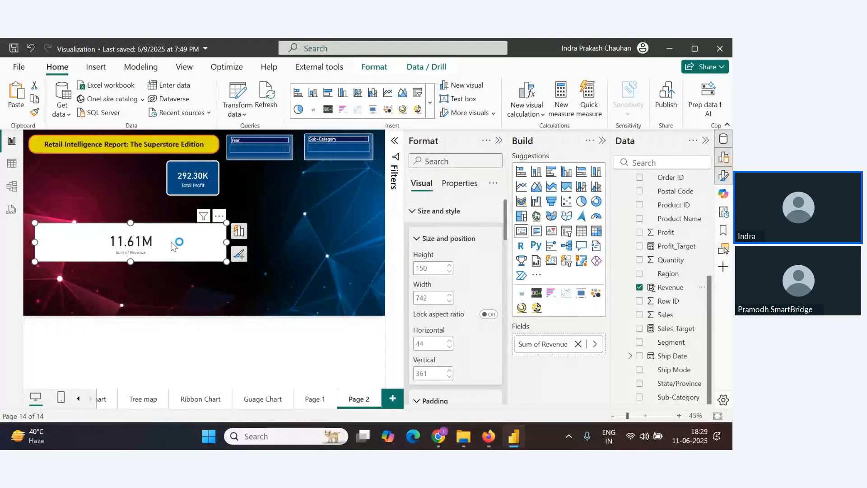
Copy the Total Profit card's formatting onto the Revenue card with Format Painter and shrink it into a small box beside Total Profit
click(201, 188)
click(34, 112)
click(199, 252)
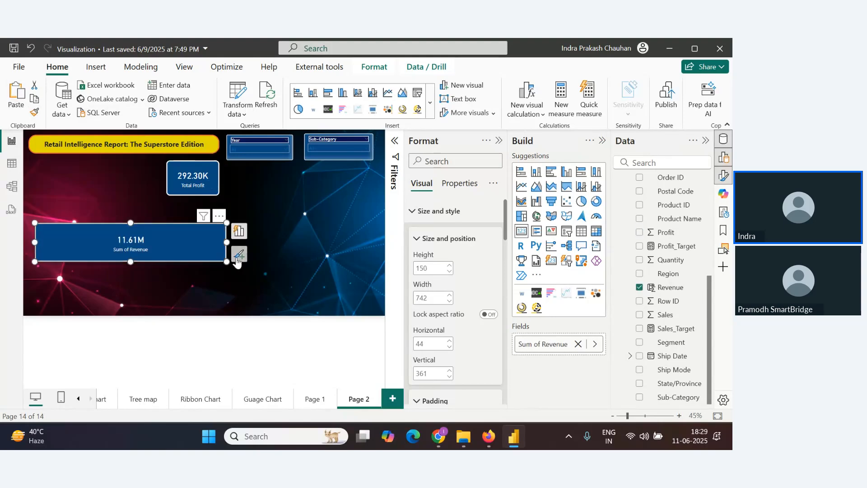
drag(226, 262, 131, 184)
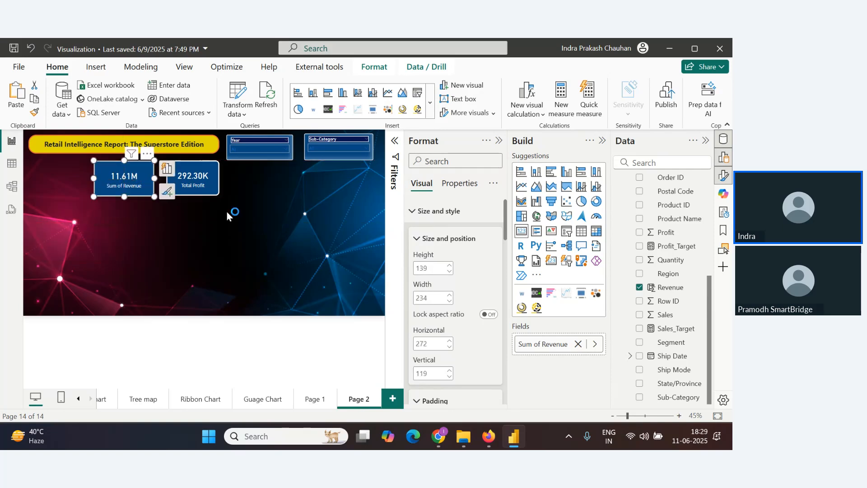
Rename the card's Revenue field to Total Revenue for this visual
click(556, 350)
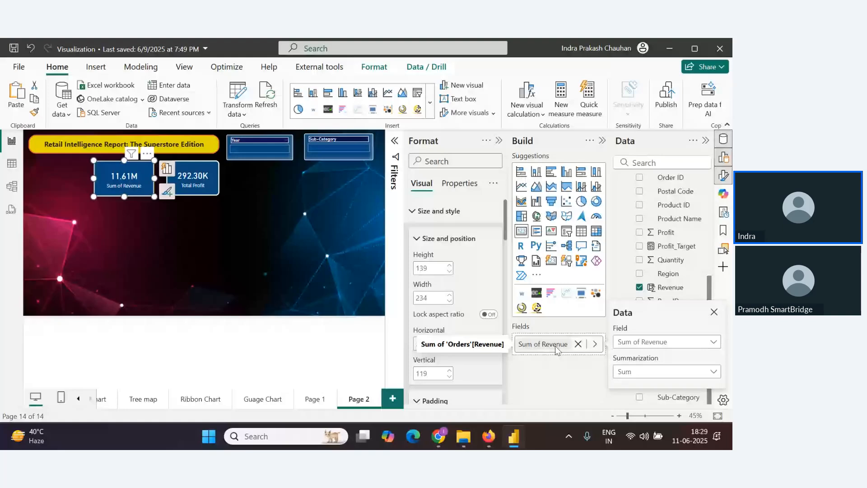
click(557, 348)
click(556, 348)
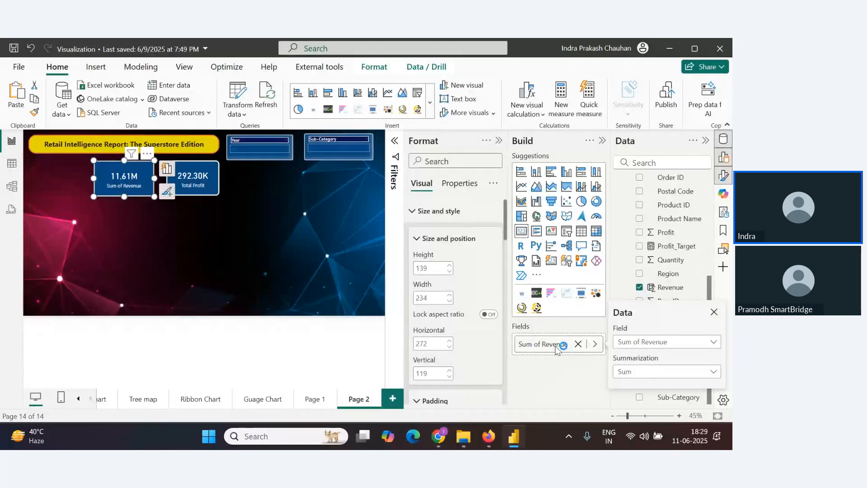
click(661, 344)
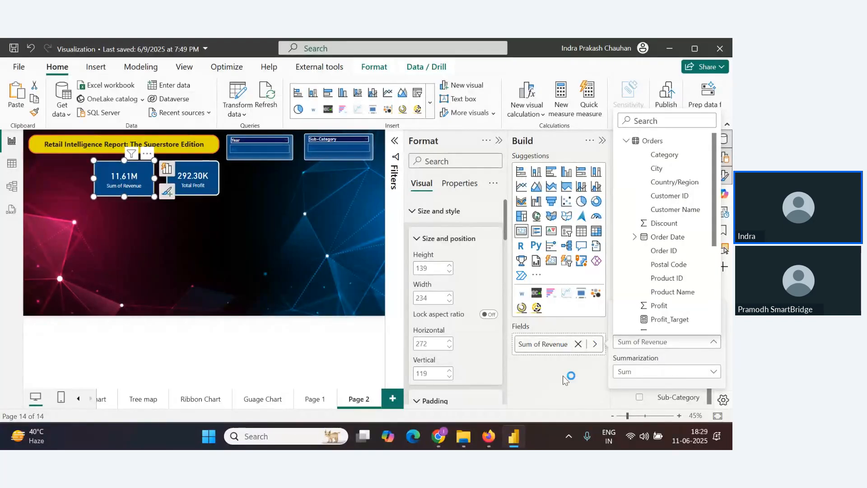
click(558, 346)
right_click(556, 344)
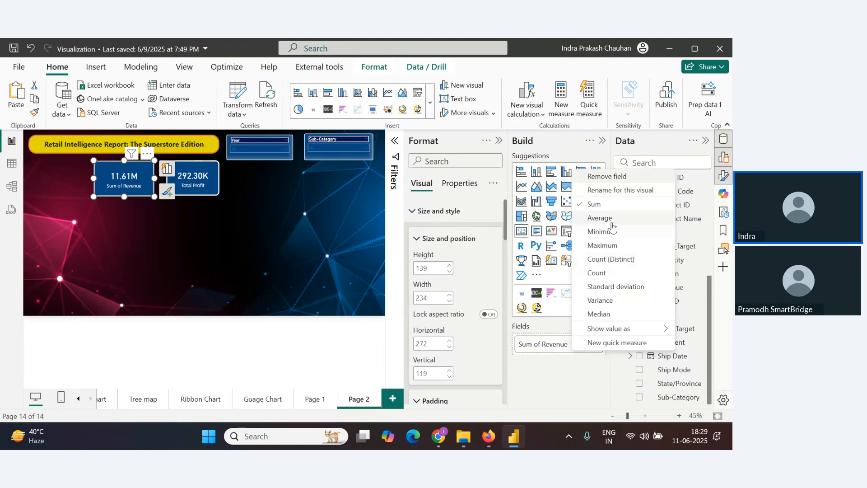
click(620, 191)
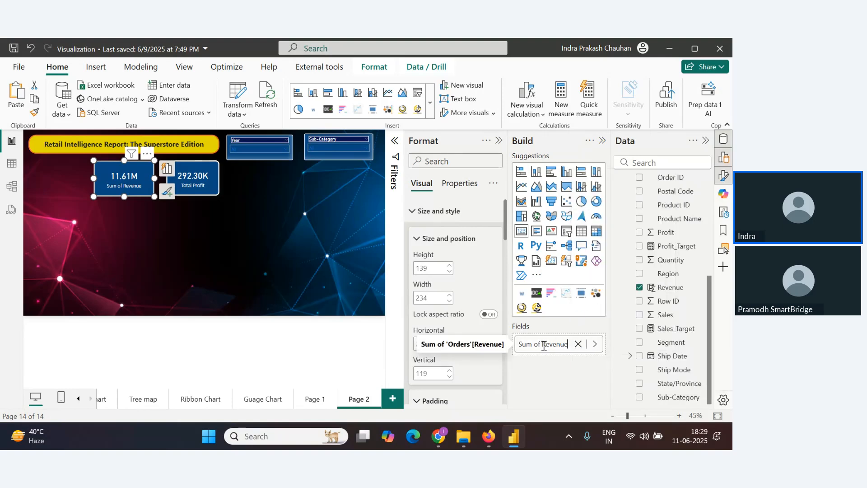
drag(542, 347, 477, 346)
key(BackSpace)
text(Total)
key(Return)
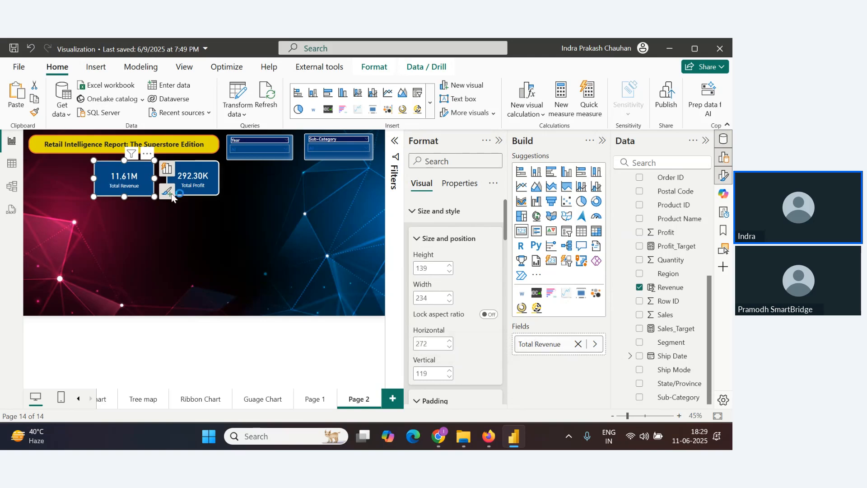
key(alt+Tab)
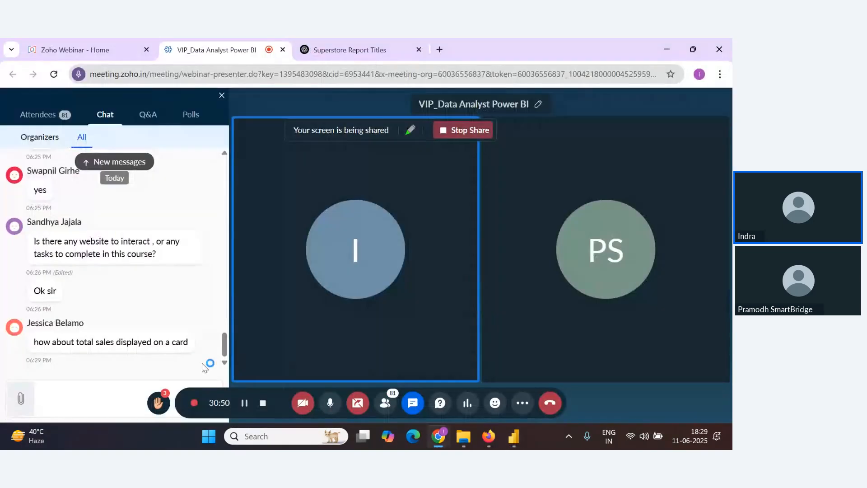
key(alt+Tab)
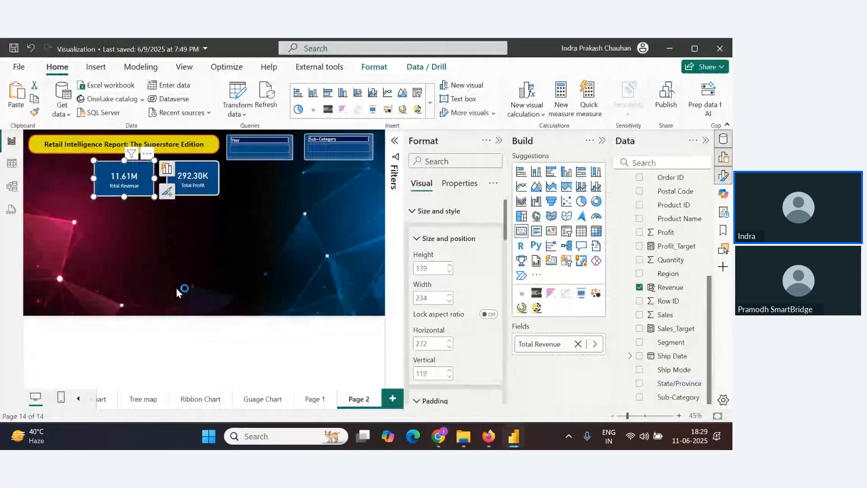
key(alt+Tab)
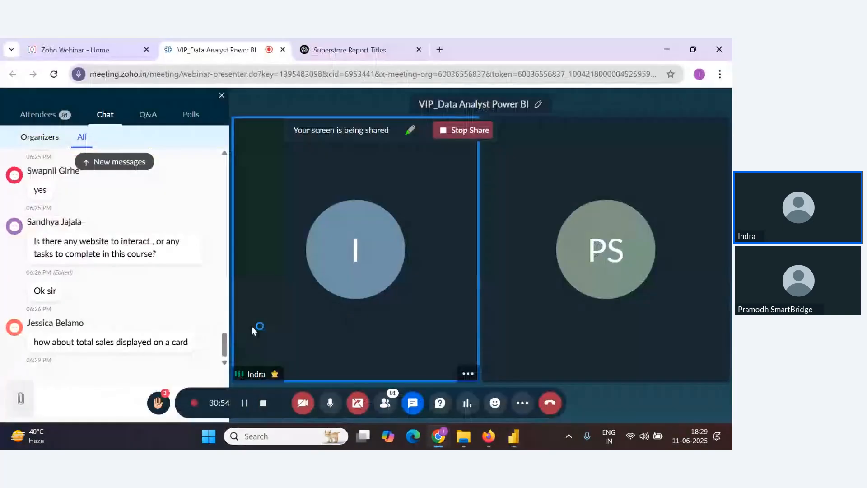
key(alt+Tab)
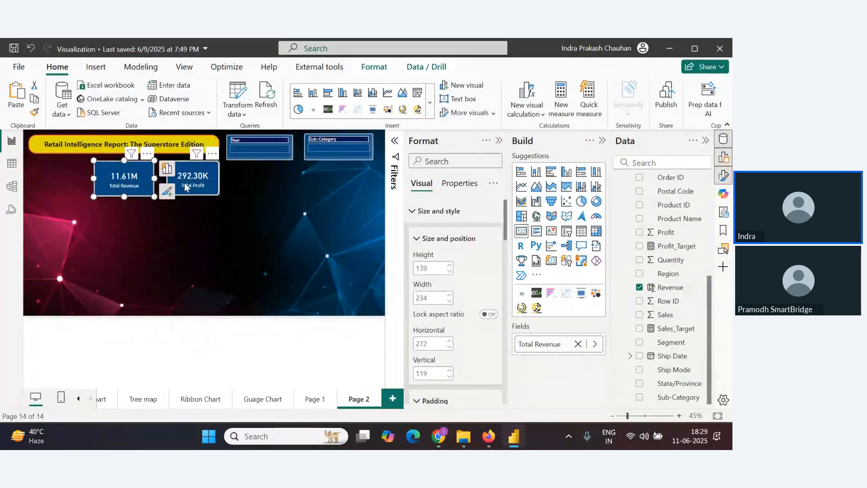
Nudge the Total Profit and Total Revenue cards slightly to the right
drag(187, 183, 193, 182)
drag(134, 180, 140, 181)
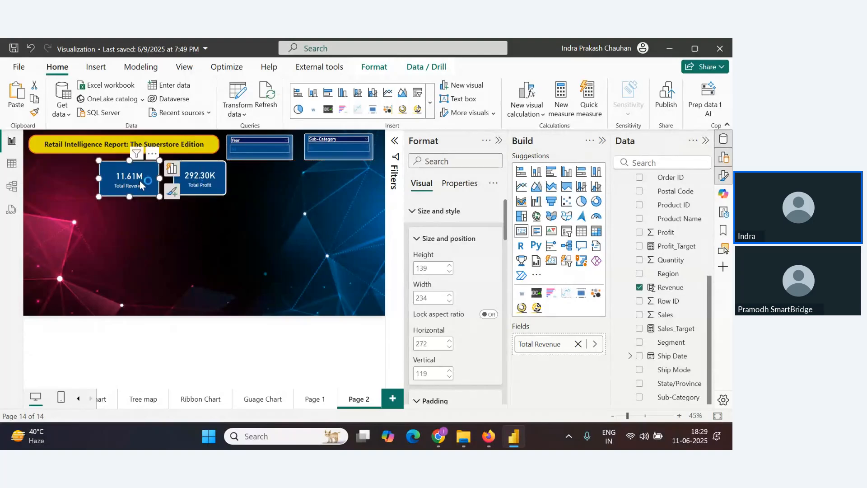
key(alt+Tab)
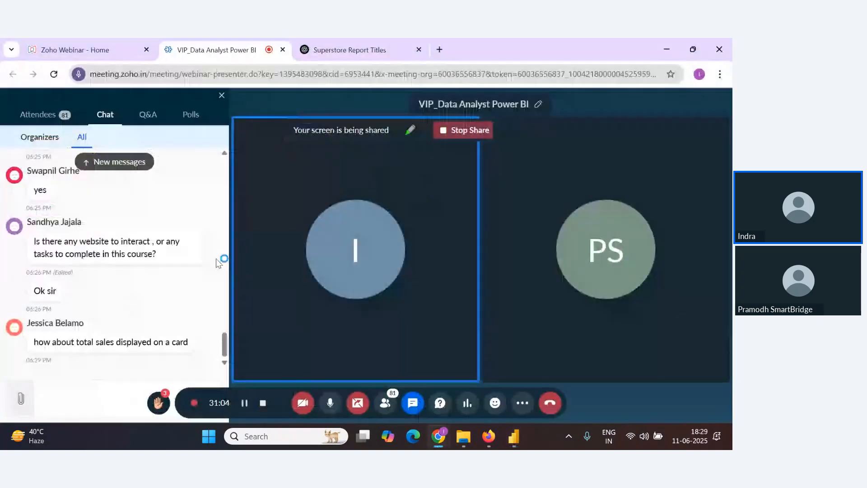
key(alt+Tab)
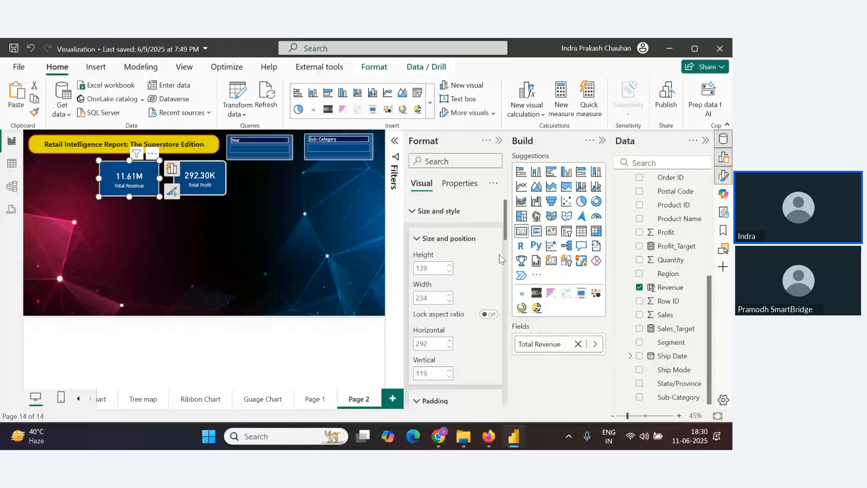
Deselect the cards and insert another empty Card visual onto the page
click(285, 247)
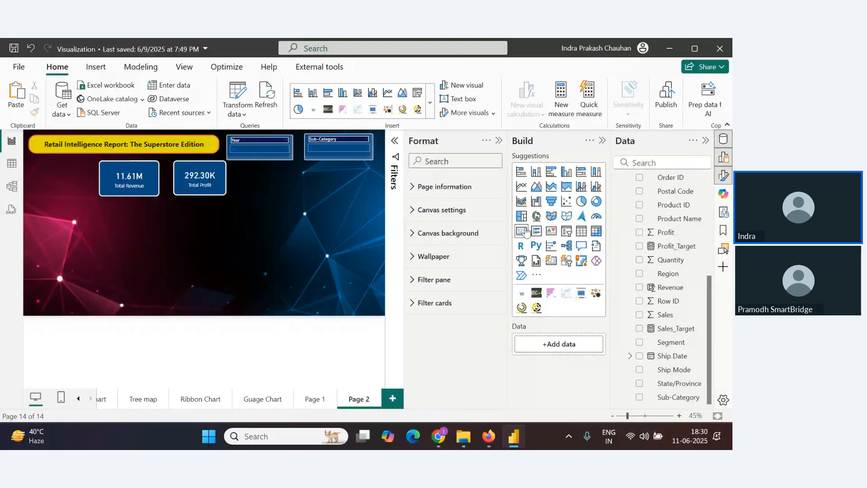
click(524, 234)
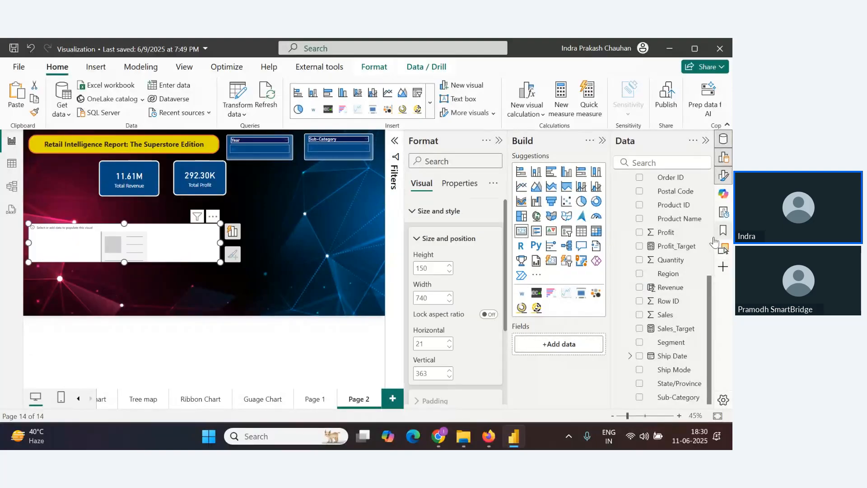
Add the Order ID field to the new card and set its summarization to Count
scroll(684, 291, up, 5)
scroll(668, 251, up, 1)
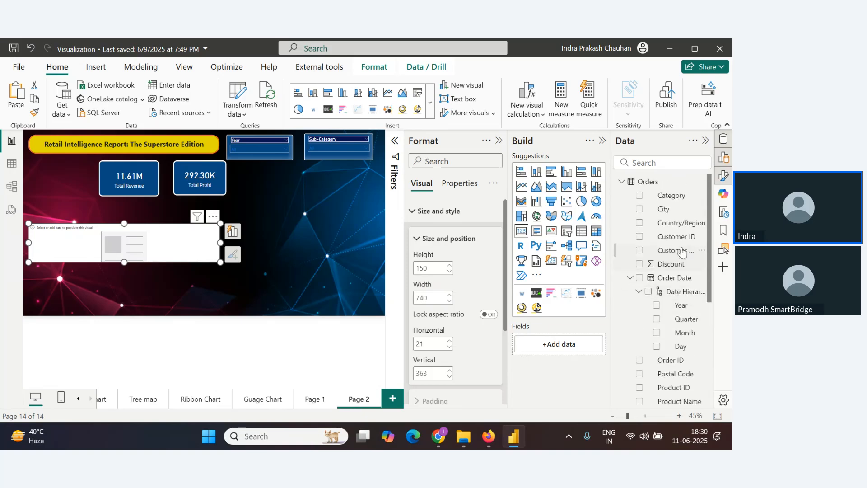
scroll(680, 298, down, 3)
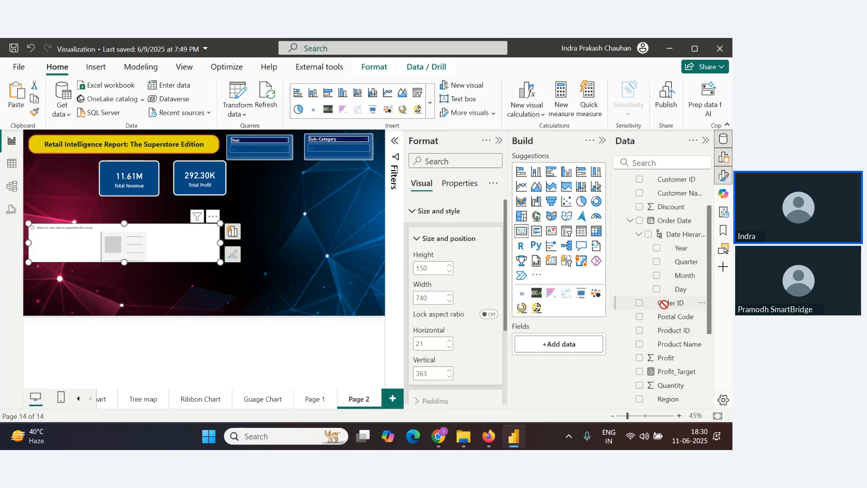
drag(670, 303, 579, 346)
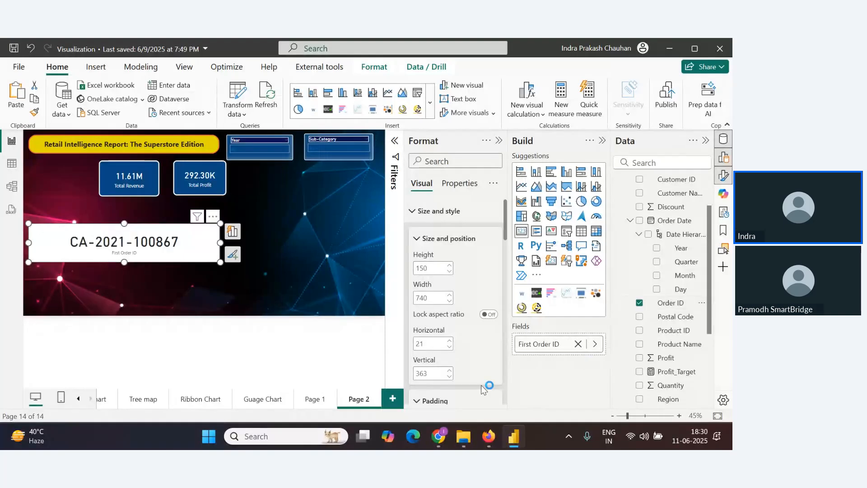
click(595, 343)
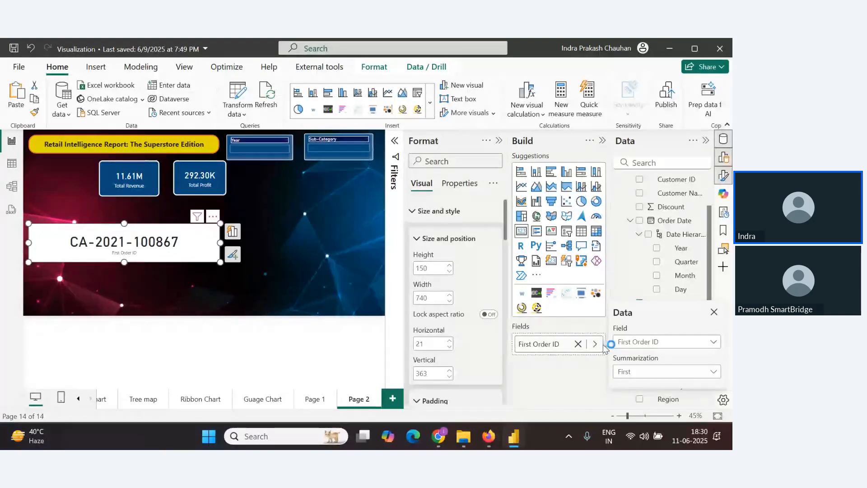
click(657, 371)
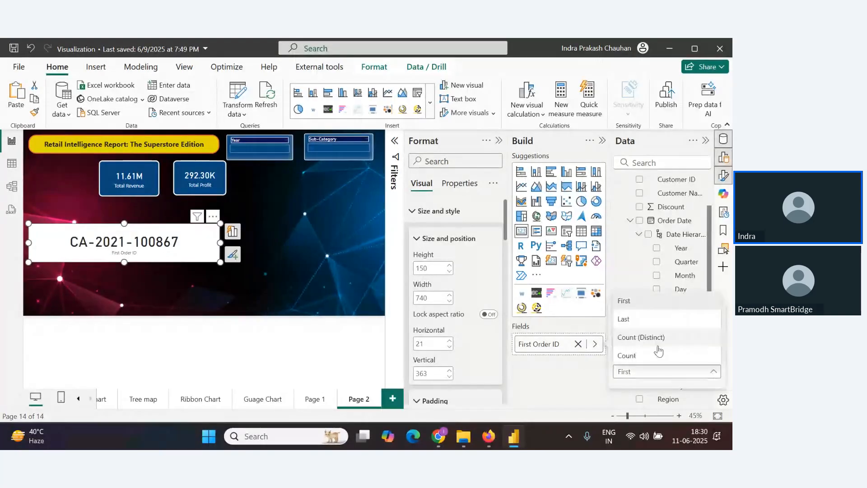
click(659, 354)
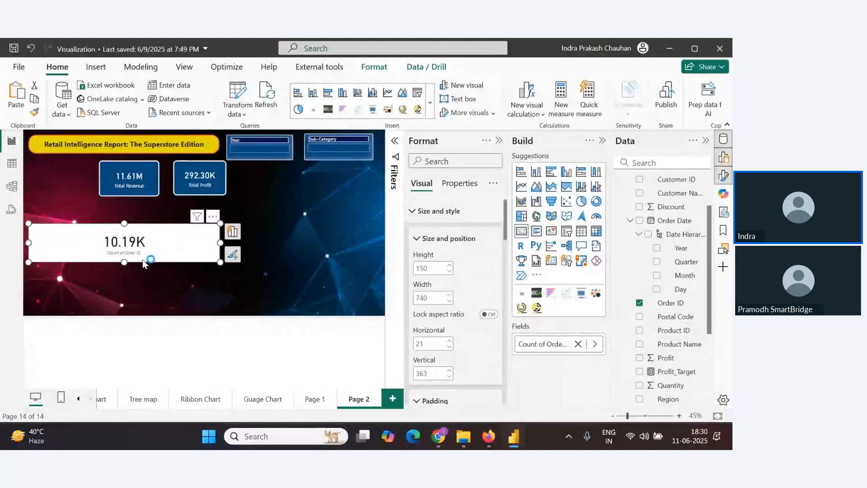
key(alt+Tab)
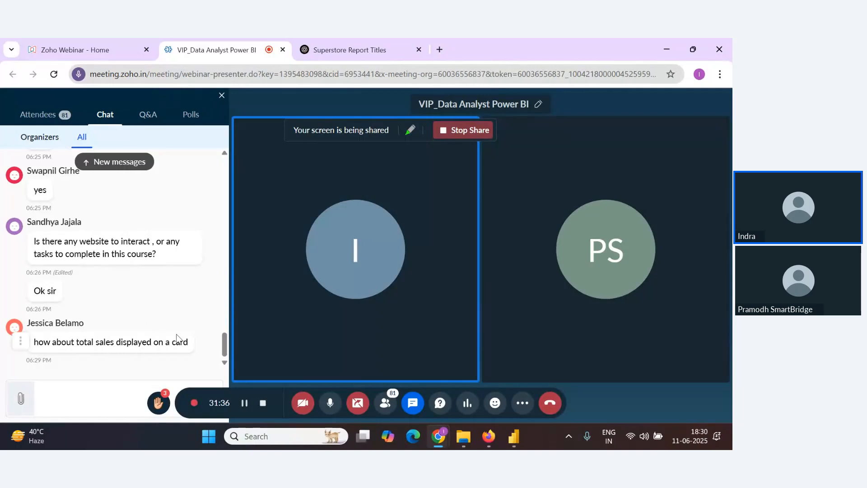
key(alt+Tab)
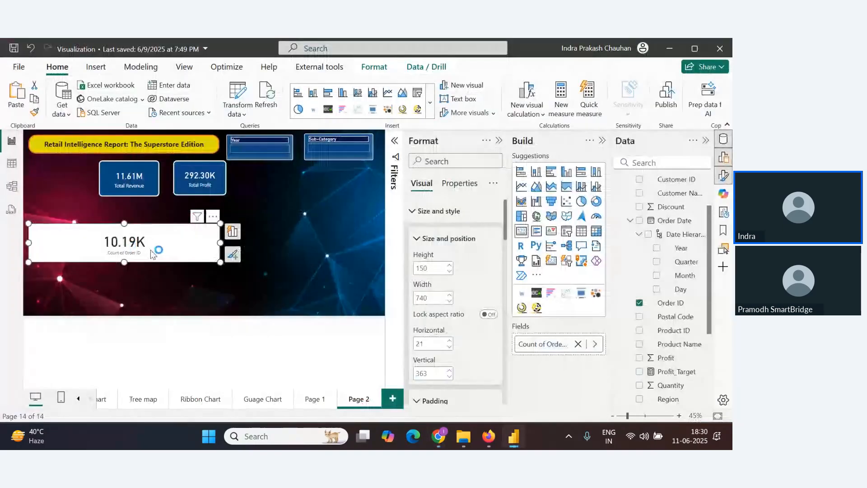
right_click(572, 346)
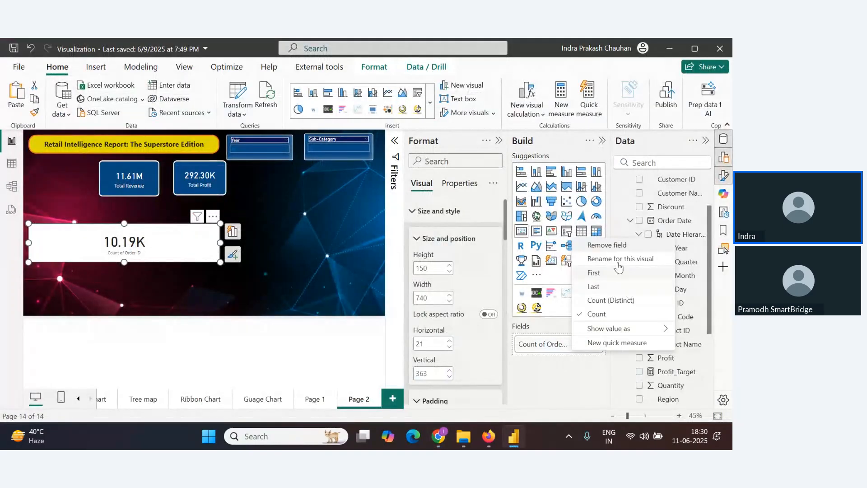
click(618, 265)
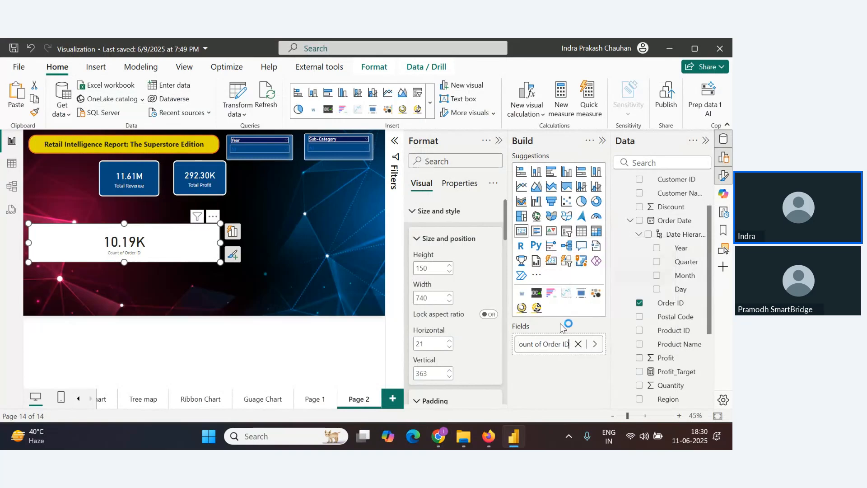
key(ctrl+a)
text(Total Orde)
click(288, 306)
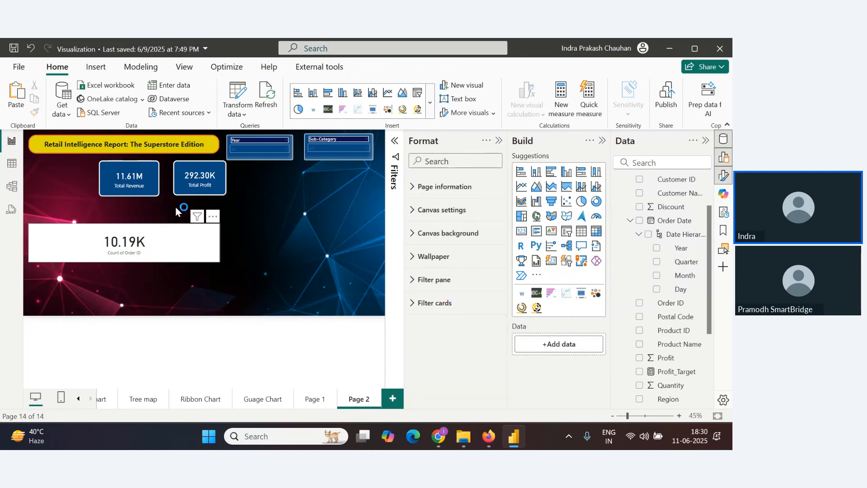
Resize the order count card smaller, to about 210 wide by 124 high
click(131, 180)
click(158, 251)
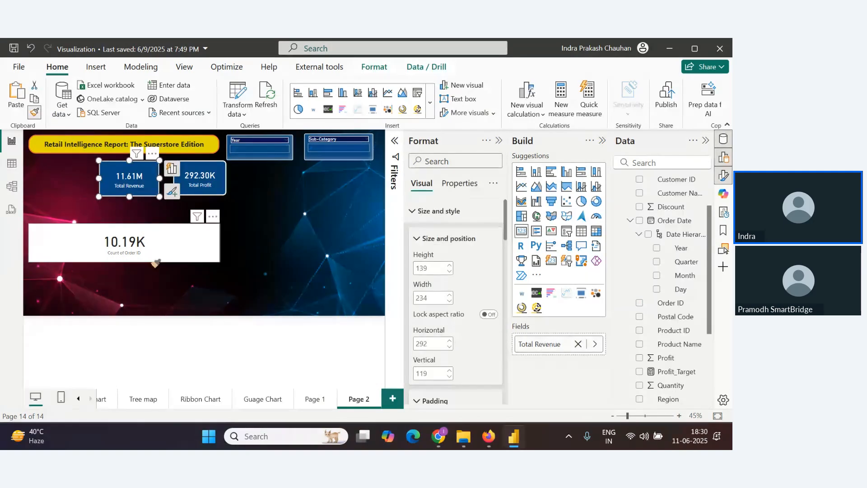
drag(220, 261, 83, 255)
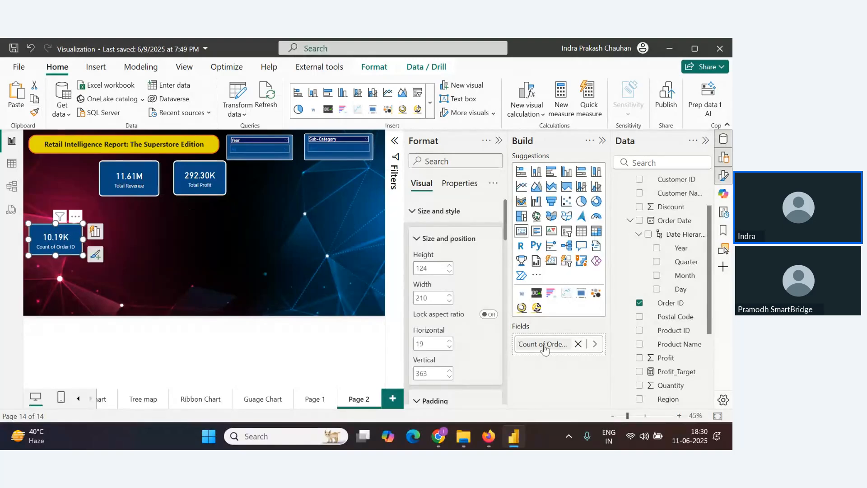
Rename the card's Count of Order ID field to Total Orders for this visual
right_click(571, 346)
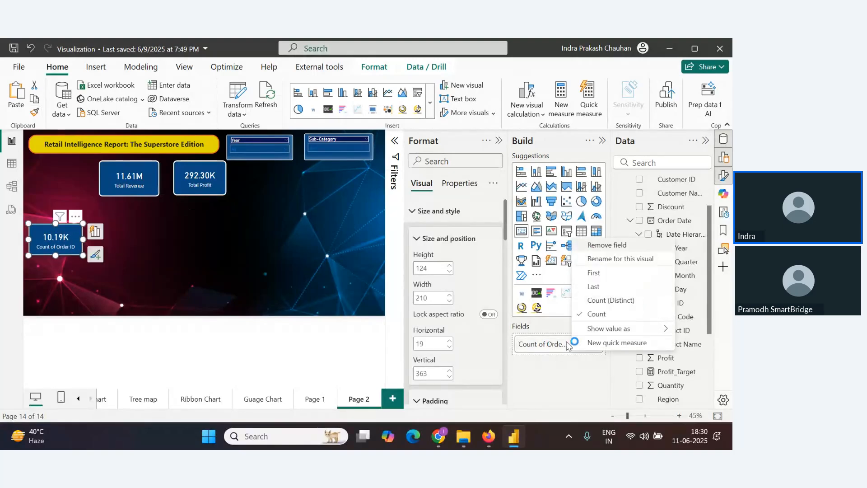
click(607, 261)
text(T)
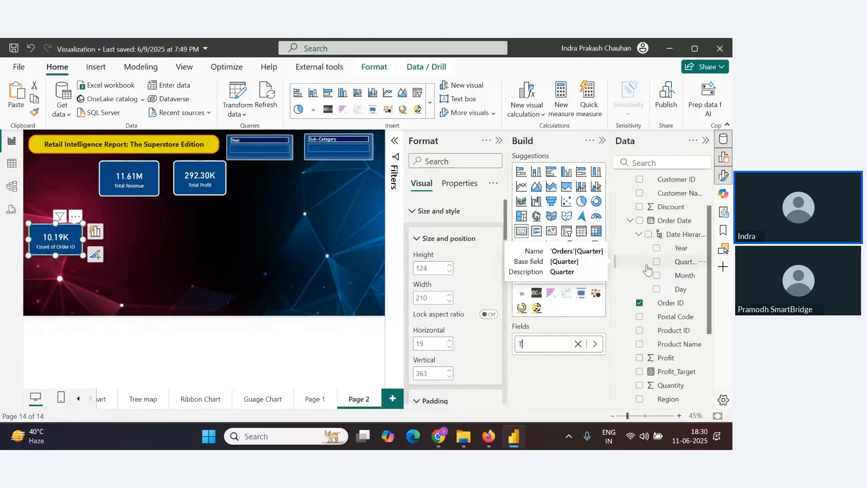
text(otal Orders)
key(Return)
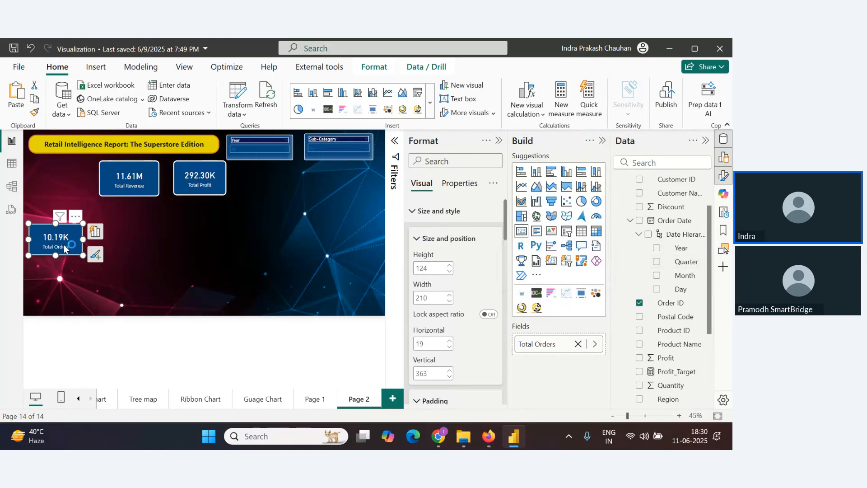
Move the Total Orders card up into the top row, left of the Total Revenue card
drag(63, 245, 68, 180)
click(88, 200)
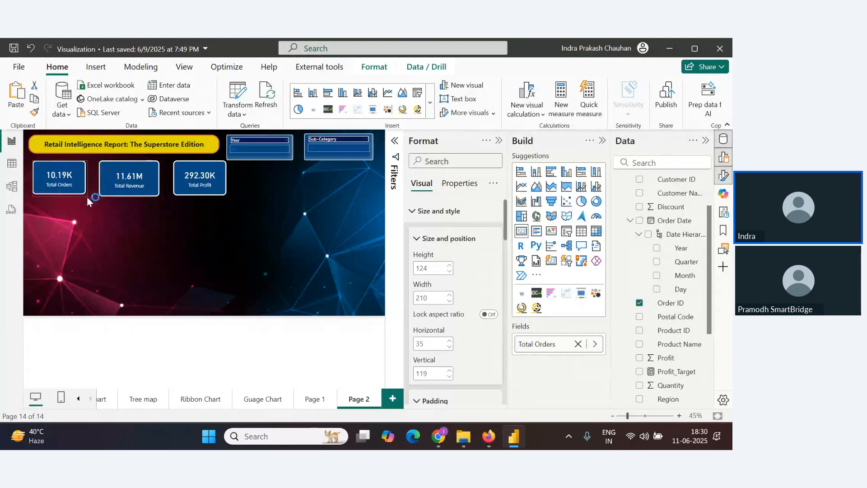
Narrow the Total Revenue card slightly and nudge the Total Profit card left to line up the three cards
click(77, 192)
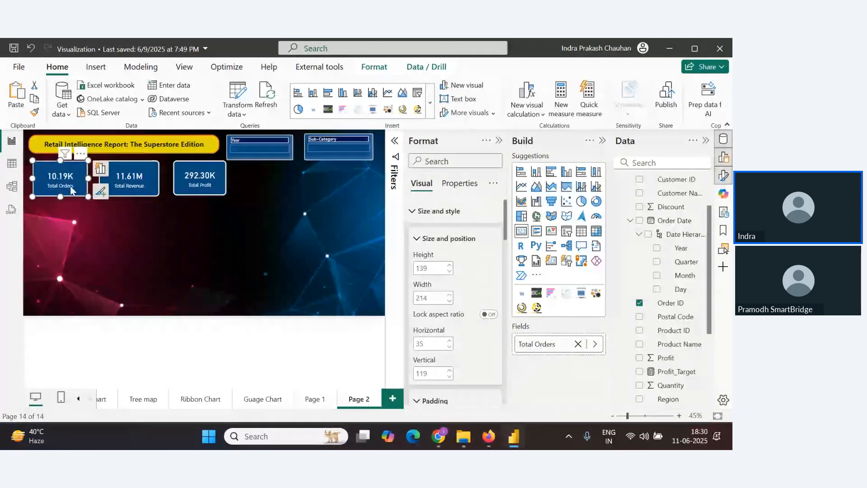
click(131, 180)
click(211, 181)
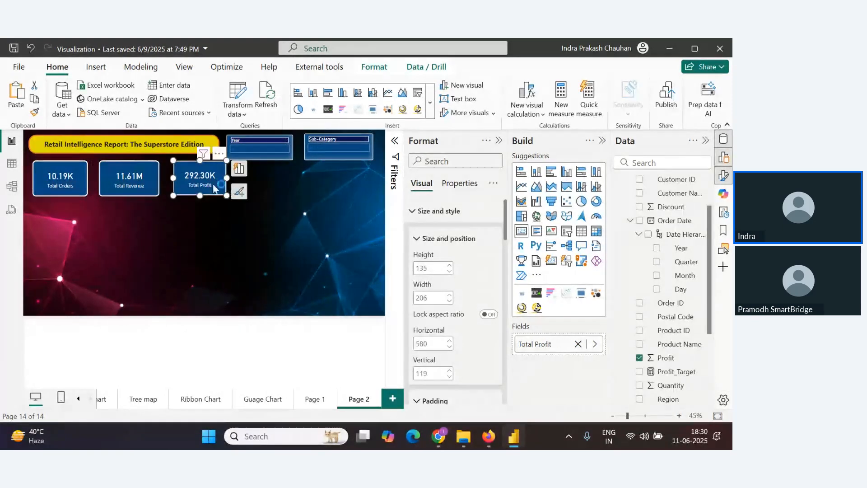
click(160, 196)
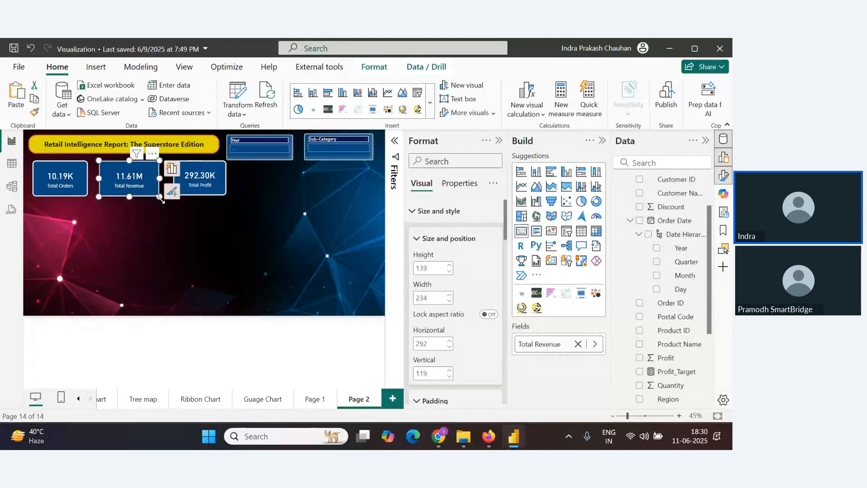
drag(159, 196, 155, 196)
click(201, 234)
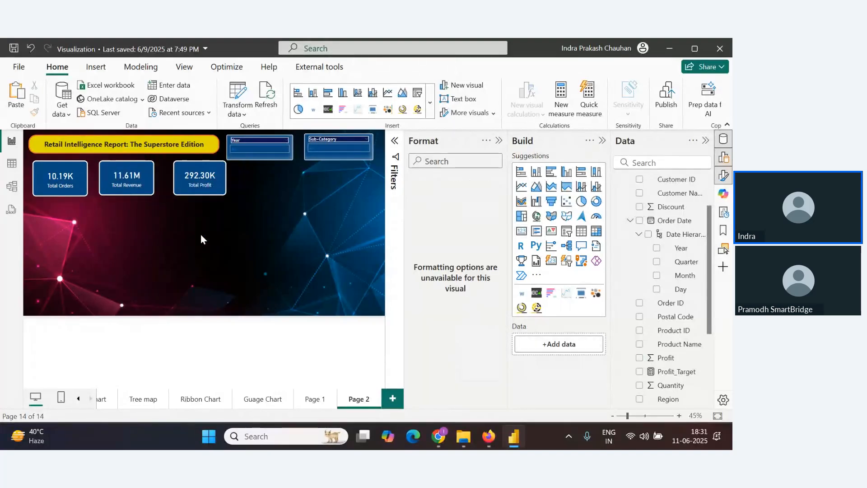
drag(200, 188, 194, 188)
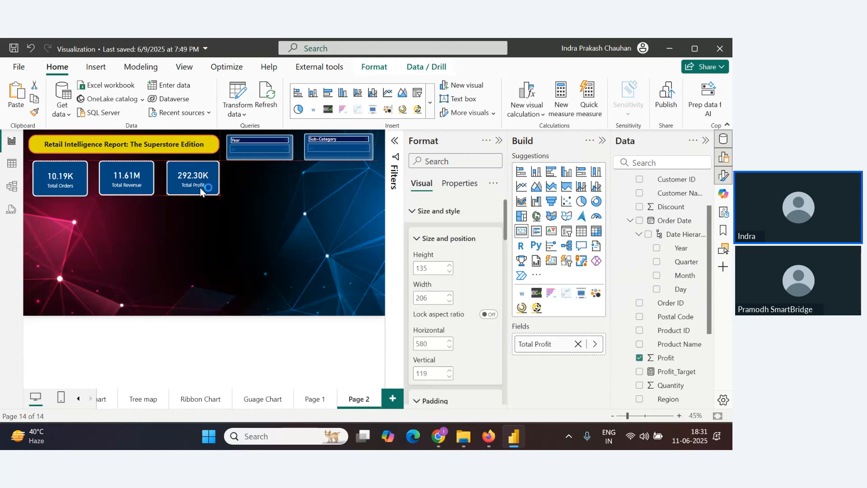
click(158, 239)
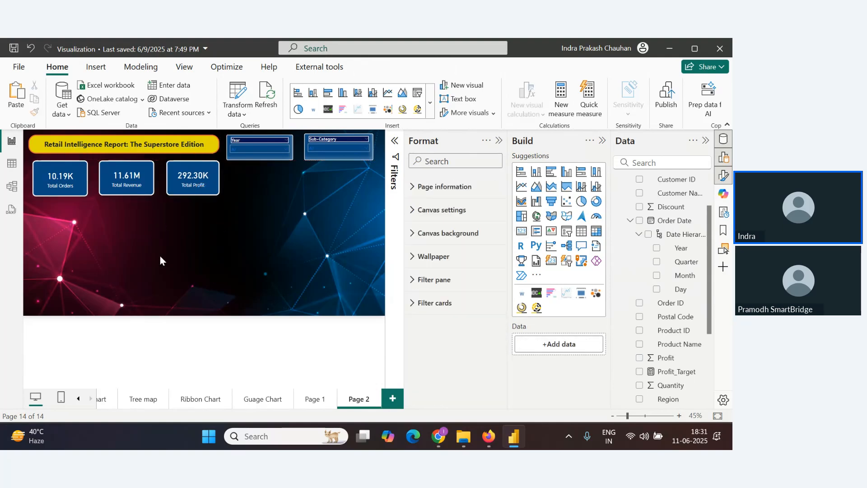
key(alt+Tab)
key(alt+Tab)
key(alt+Tab)
key(alt+Tab)
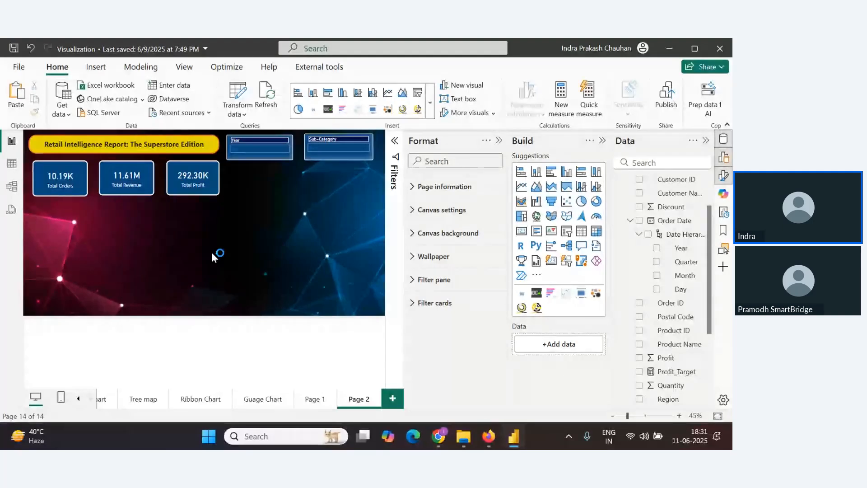
key(alt+Tab)
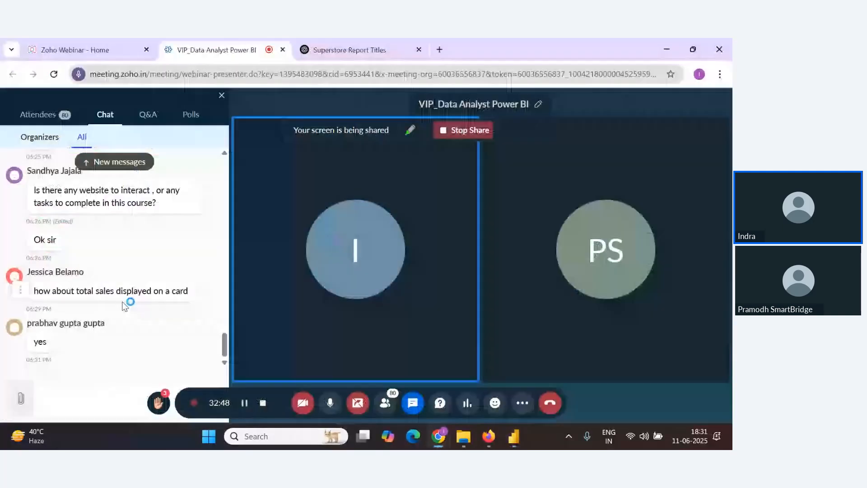
key(alt+Tab)
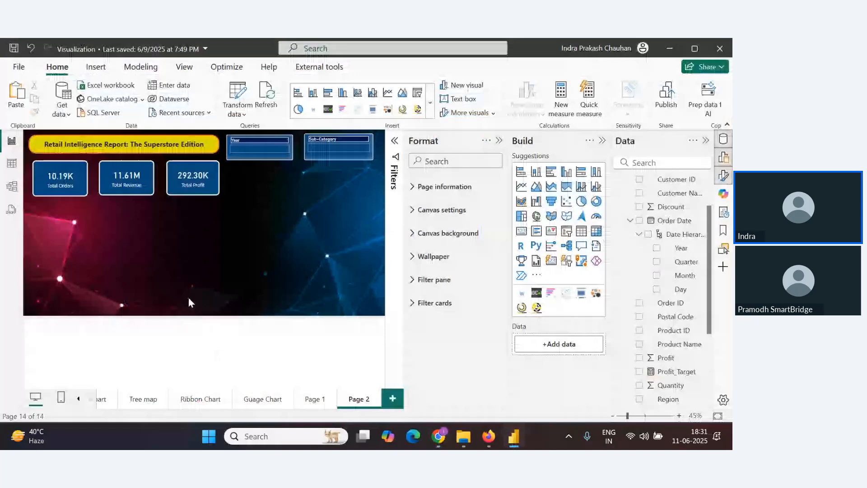
Insert a matrix with Order Date Quarter as rows, Region as columns and Sales as values
click(597, 234)
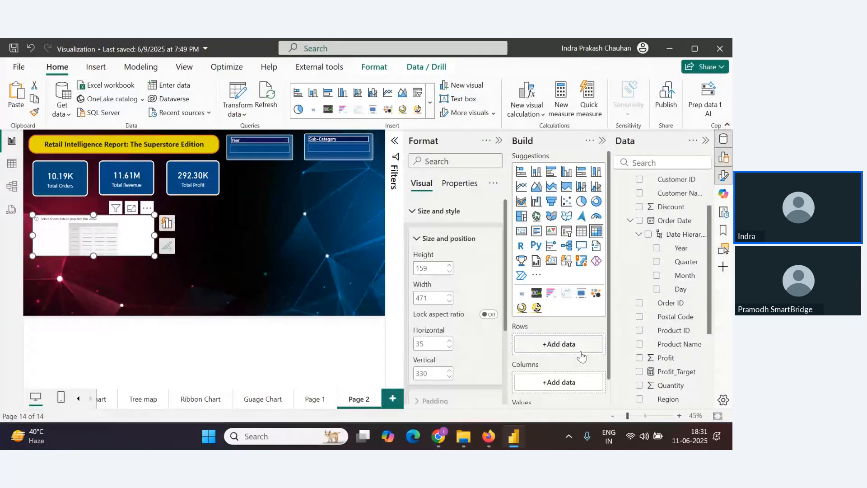
drag(686, 262, 580, 354)
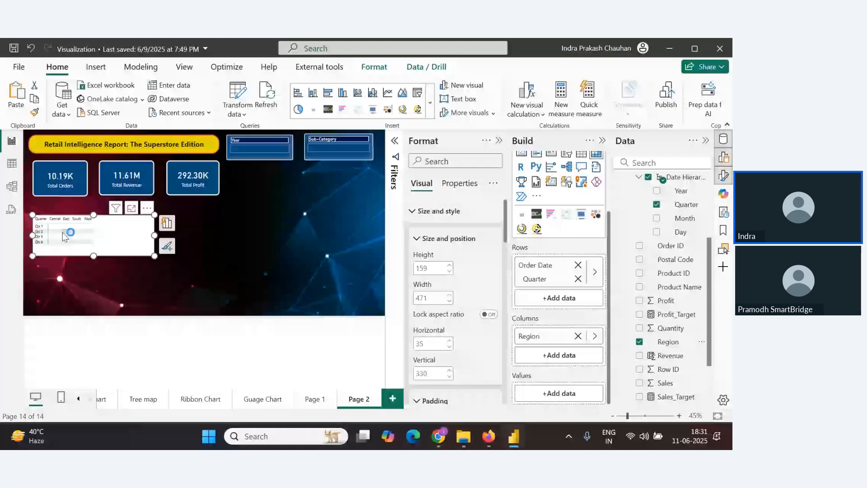
scroll(666, 326, down, 1)
drag(665, 326, 577, 394)
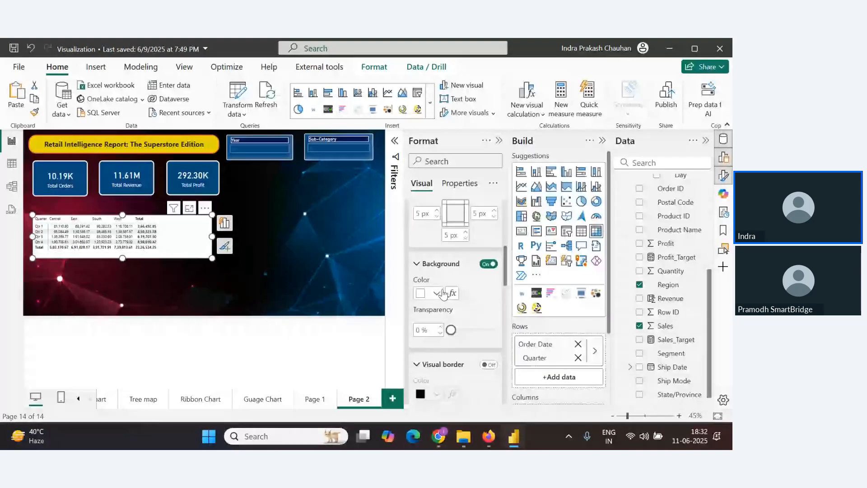
Turn on the visual border and the shadow for the matrix
scroll(443, 294, down, 2)
click(488, 307)
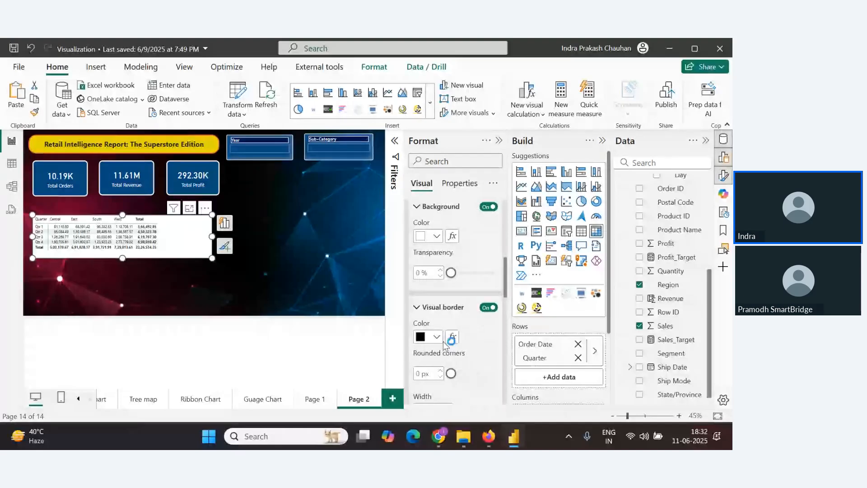
scroll(452, 377, down, 2)
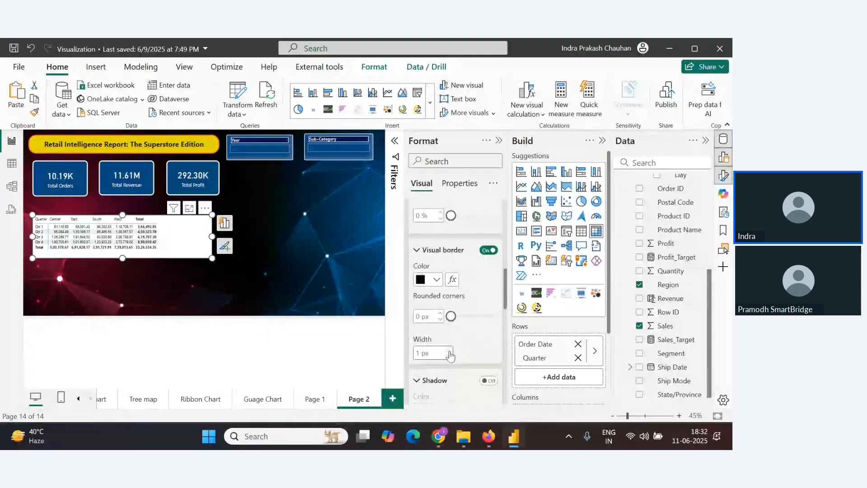
scroll(451, 354, down, 4)
click(488, 266)
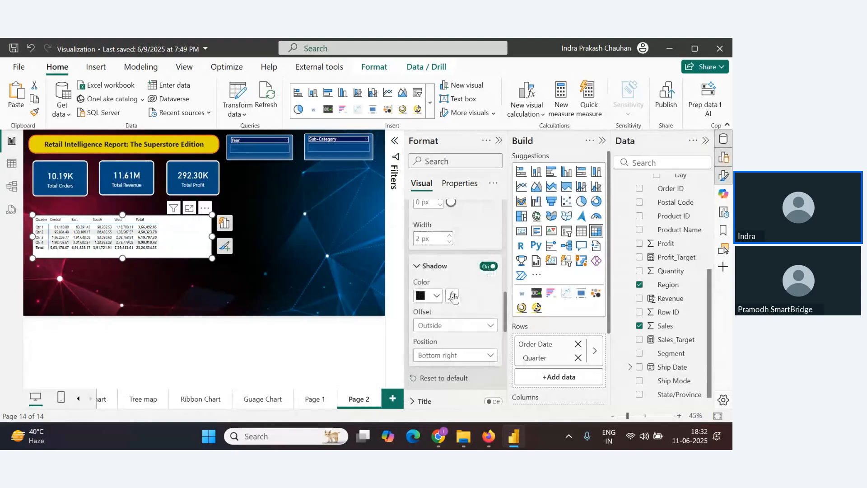
Pick a different colour for the matrix's shadow
scroll(447, 337, down, 1)
scroll(447, 337, down, 2)
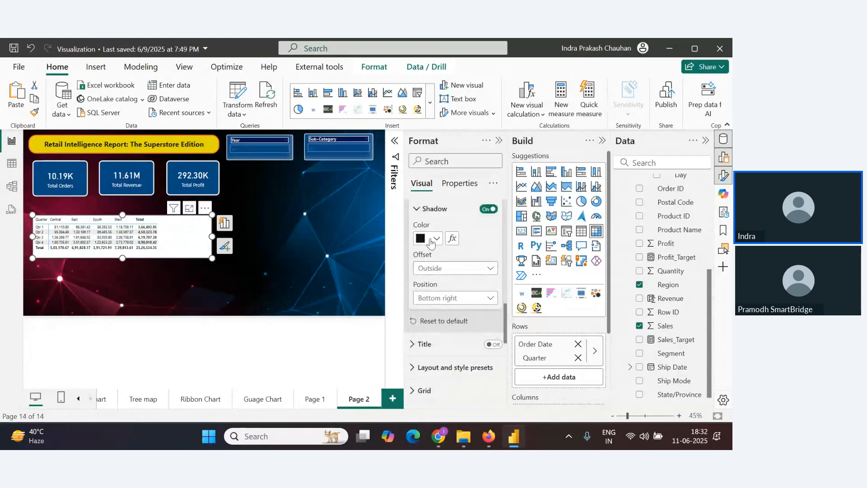
click(432, 239)
click(428, 203)
Try several layout style presets on the matrix and settle on the None style
scroll(459, 312, down, 5)
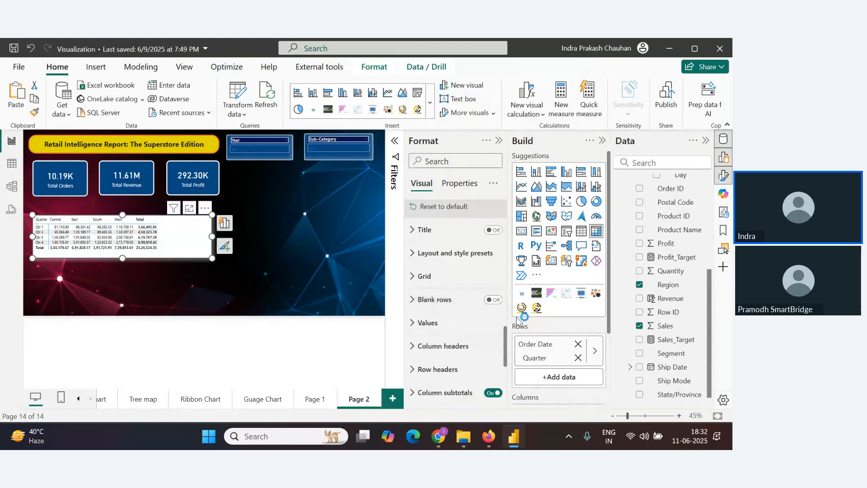
click(414, 253)
click(473, 296)
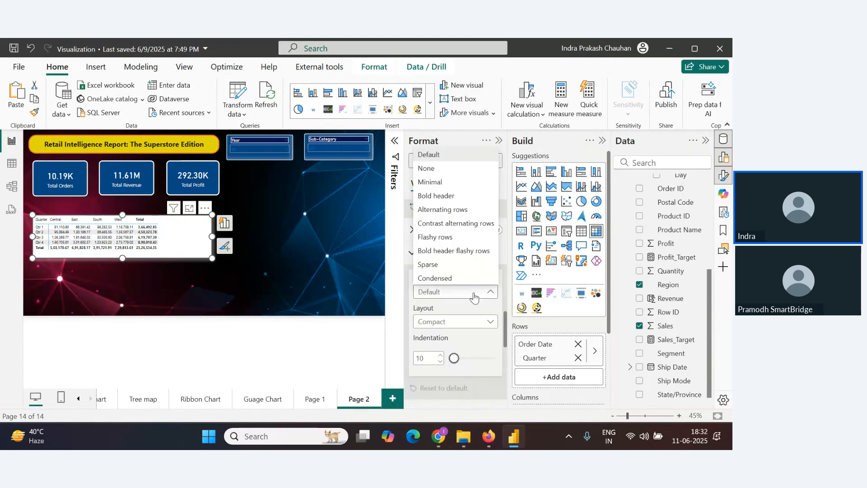
click(441, 196)
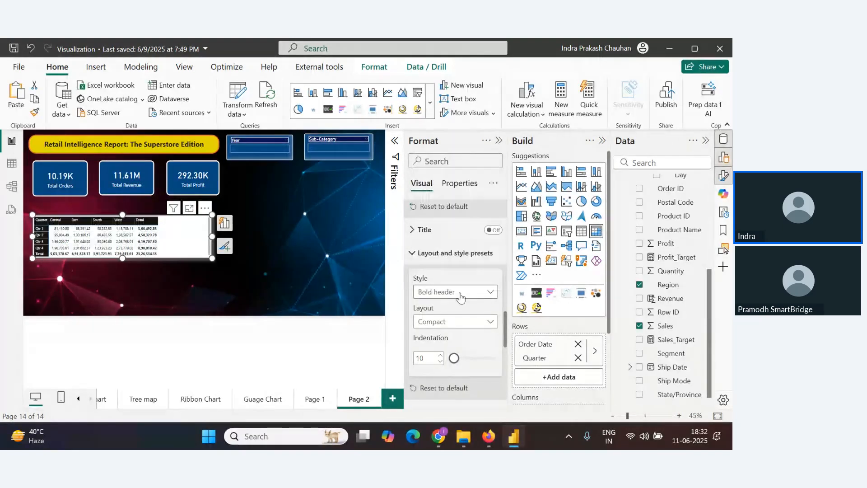
click(460, 297)
click(449, 211)
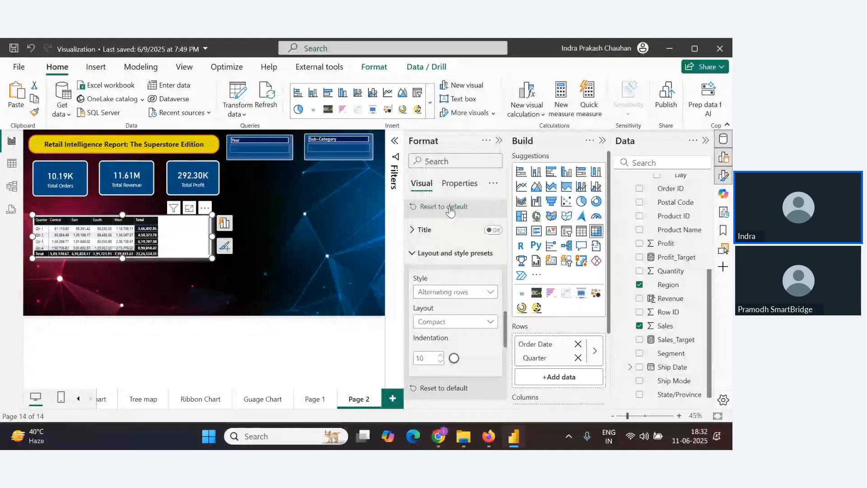
click(469, 297)
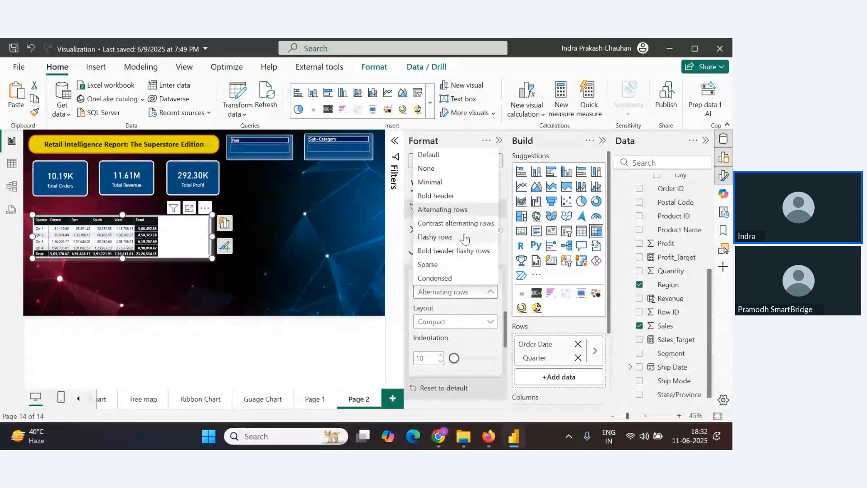
click(465, 236)
click(465, 295)
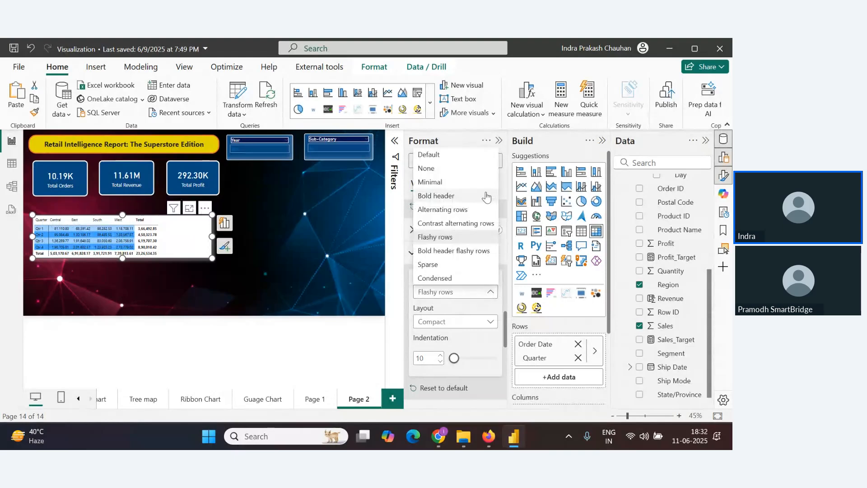
click(449, 164)
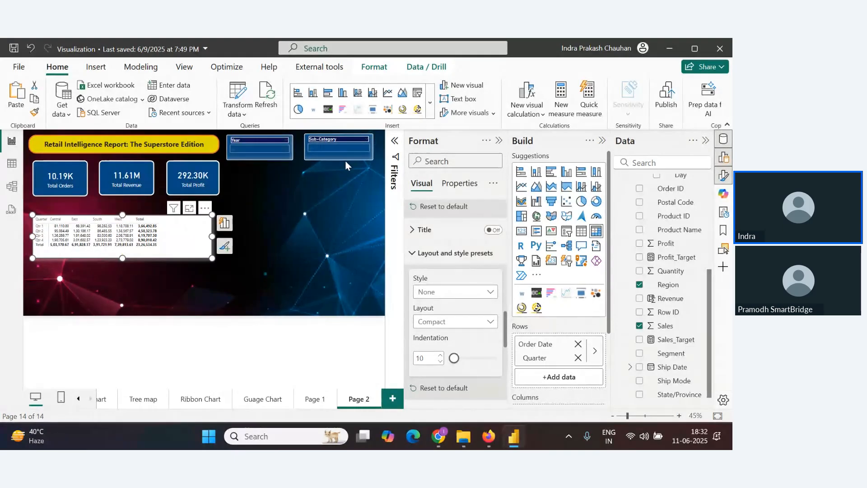
Open the matrix's grid settings and enlarge the matrix visual slightly
scroll(458, 307, down, 3)
scroll(458, 307, down, 1)
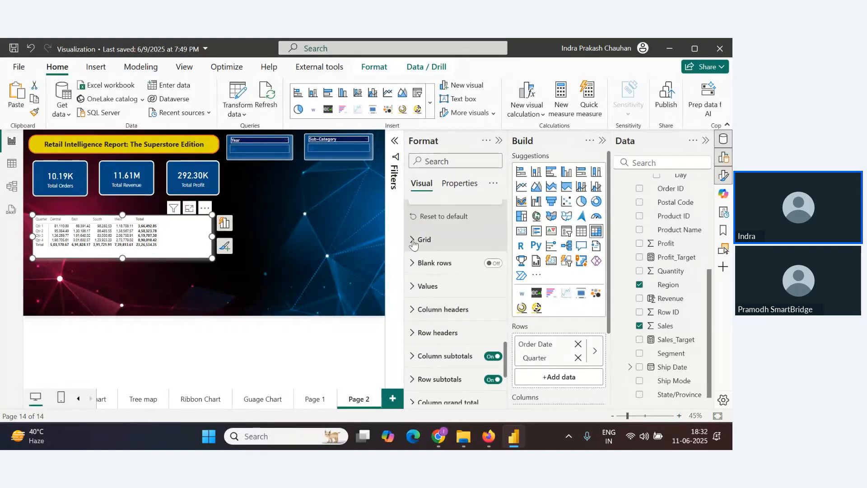
click(413, 244)
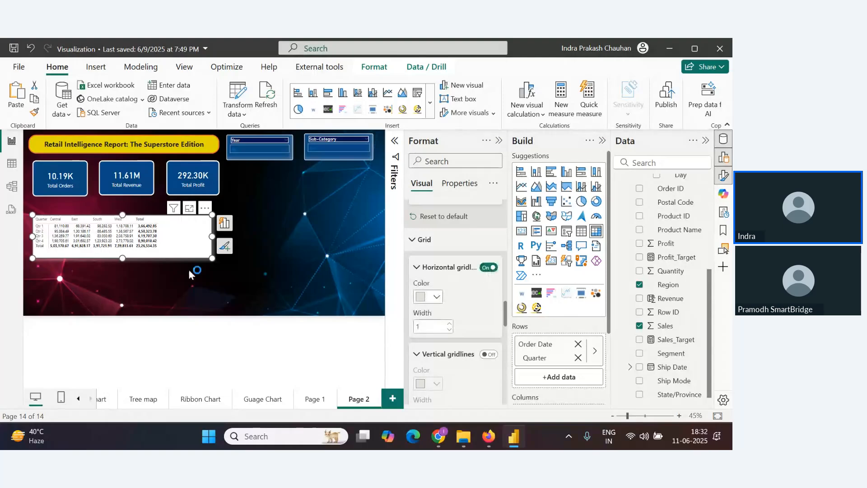
drag(212, 258, 240, 280)
Colour the horizontal gridlines black, and turn on the vertical gridlines in black
click(436, 297)
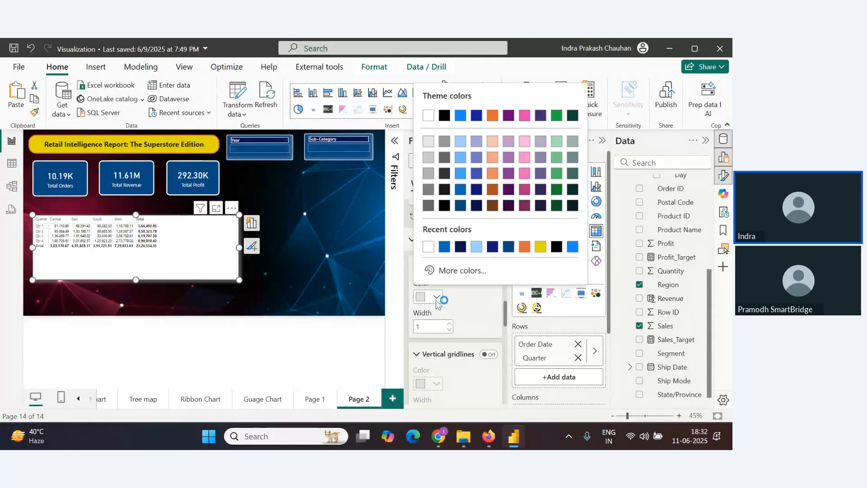
click(444, 116)
scroll(456, 323, down, 2)
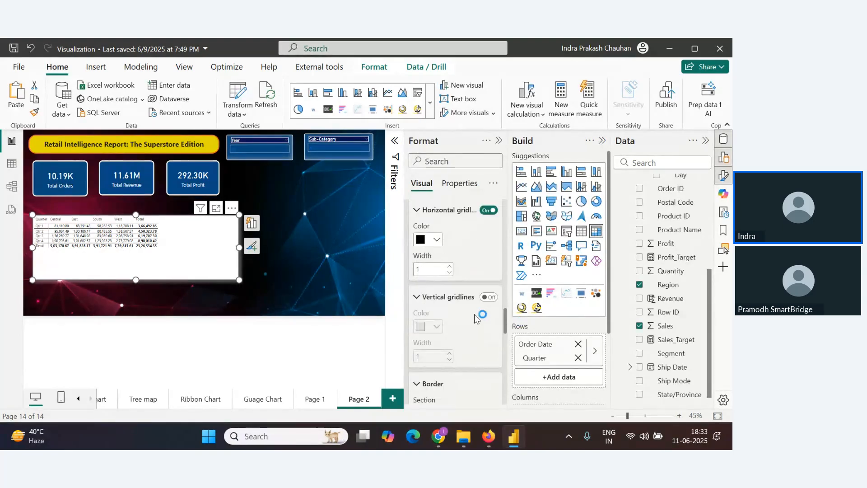
click(491, 298)
click(436, 326)
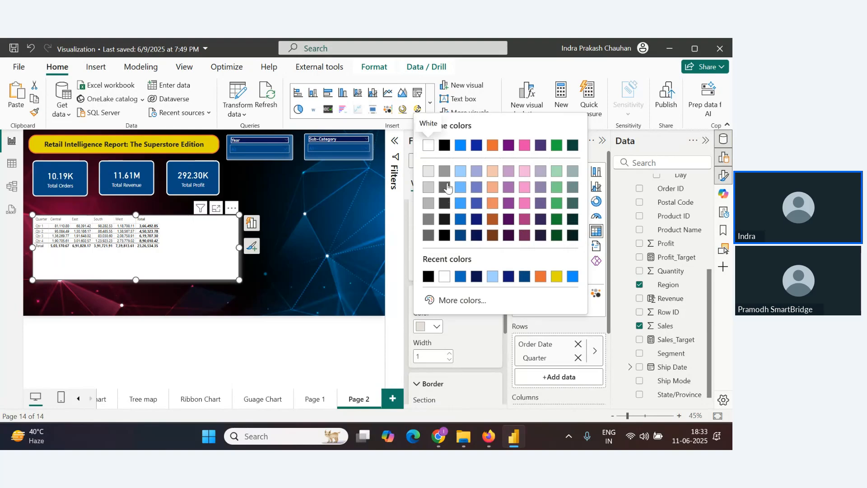
click(445, 147)
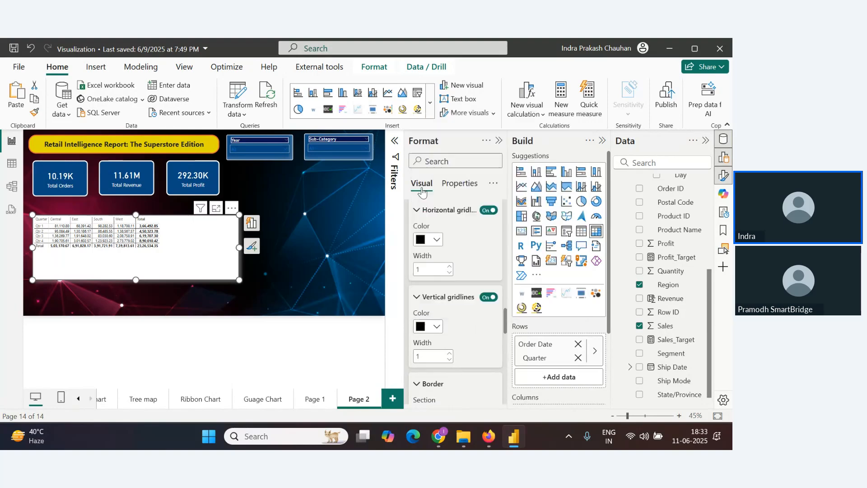
Change both the horizontal and vertical gridline colours to grey
click(438, 241)
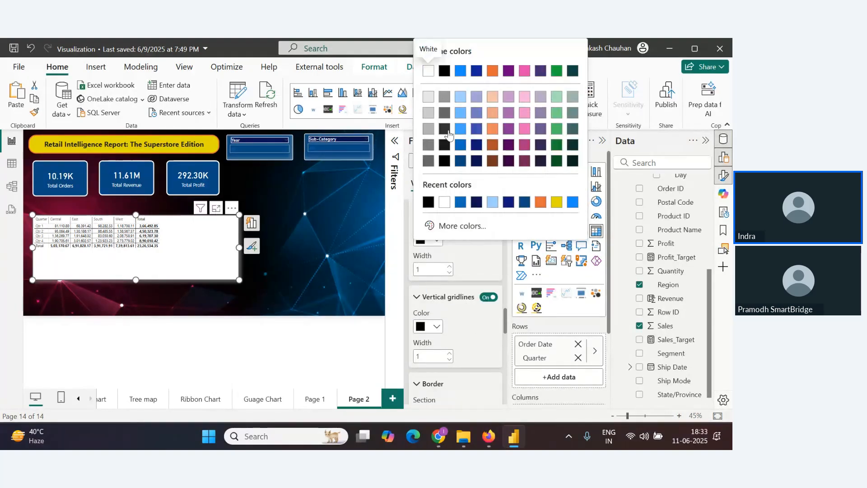
click(449, 108)
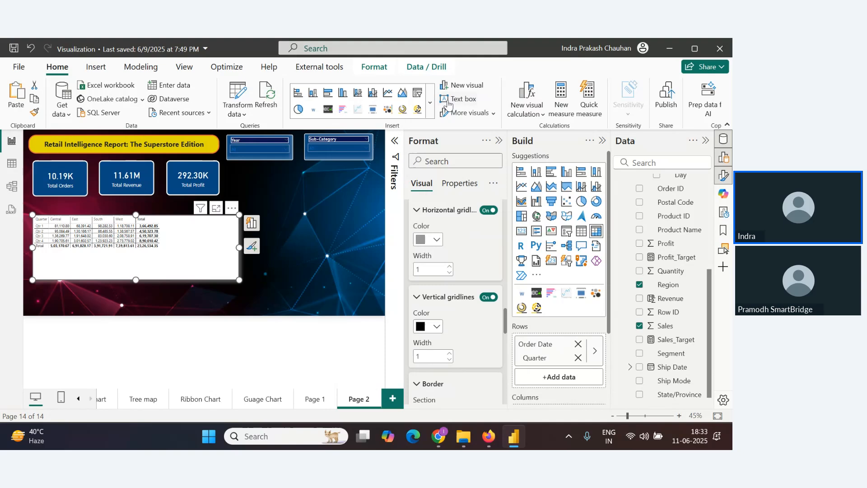
click(438, 328)
click(444, 173)
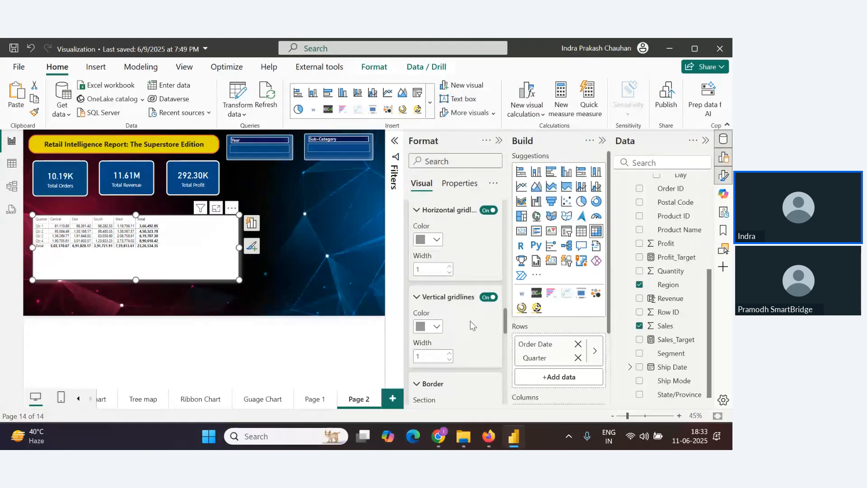
Enable the grid border on the top, bottom, left and right positions
scroll(457, 328, down, 3)
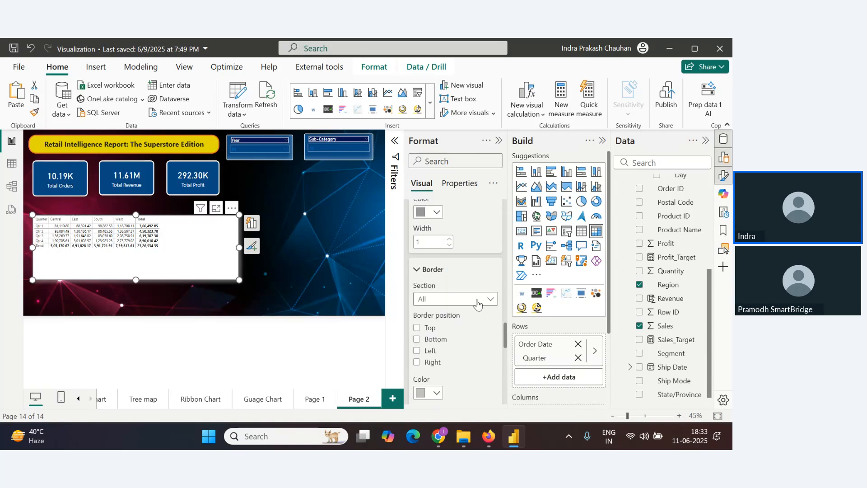
click(417, 327)
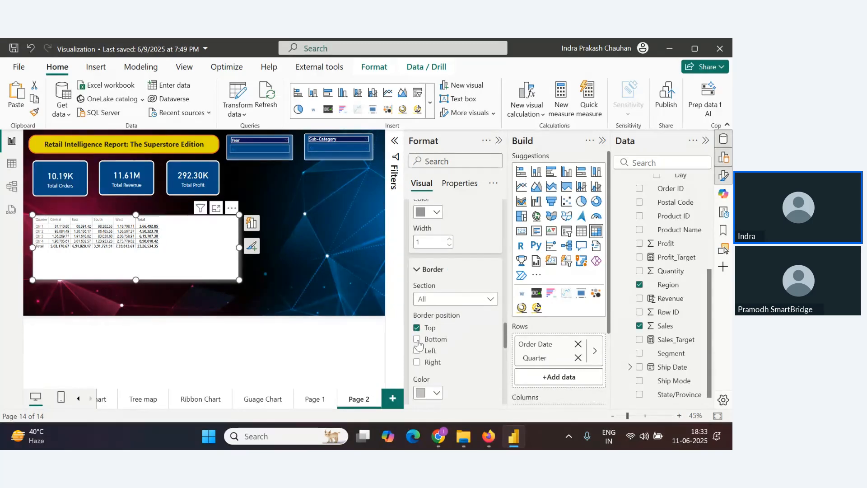
click(416, 338)
click(417, 350)
click(416, 363)
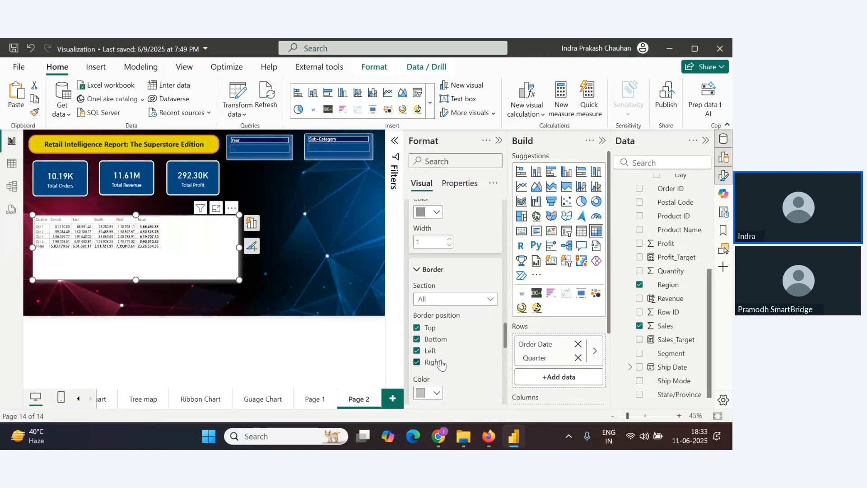
Turn blank rows on for the matrix and switch them back off
scroll(442, 362, down, 3)
scroll(453, 316, down, 2)
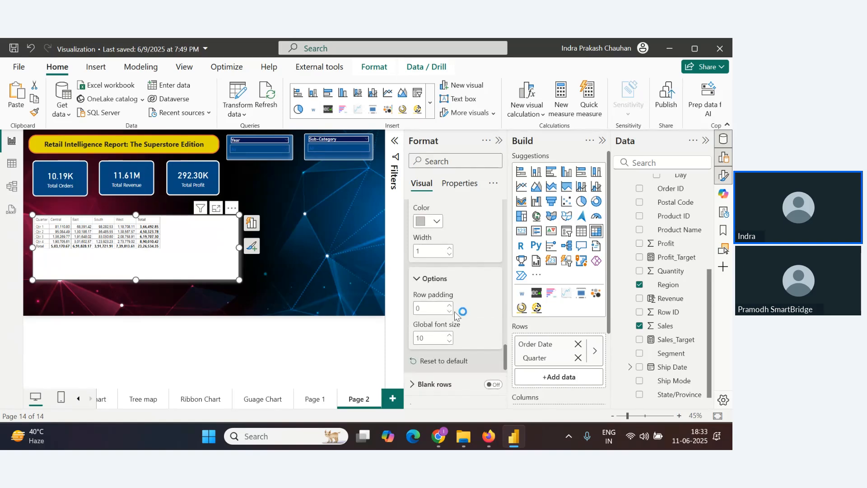
scroll(454, 316, down, 3)
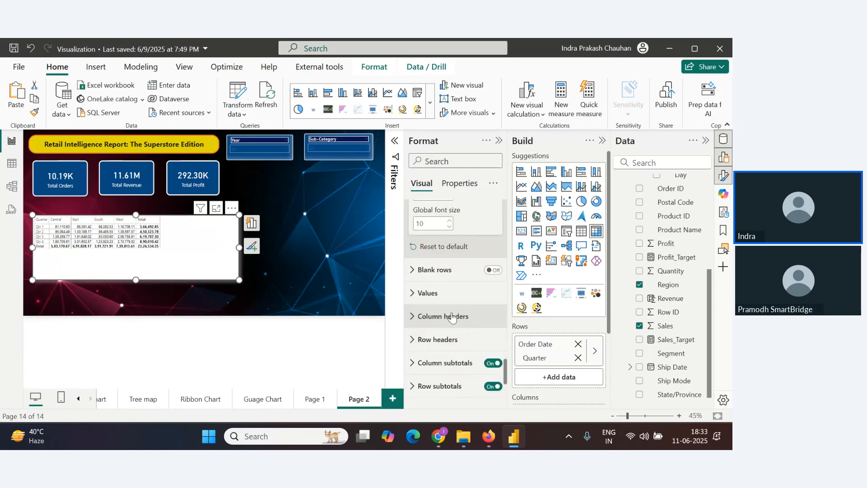
click(414, 270)
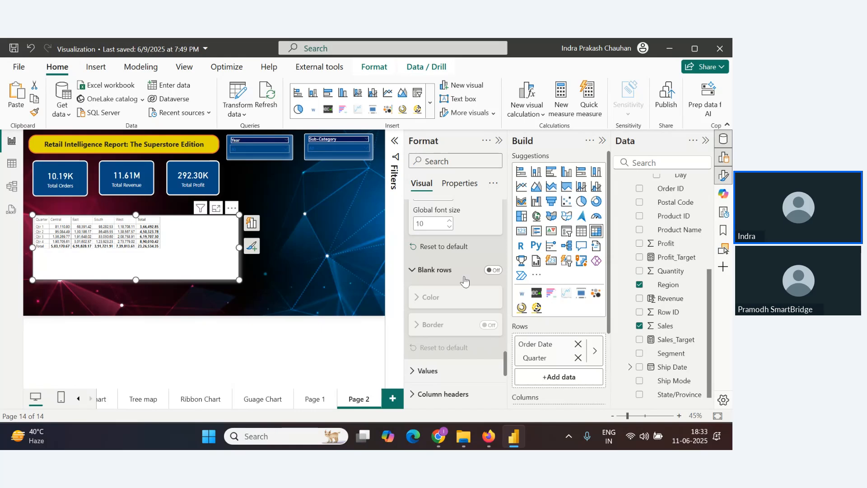
click(494, 272)
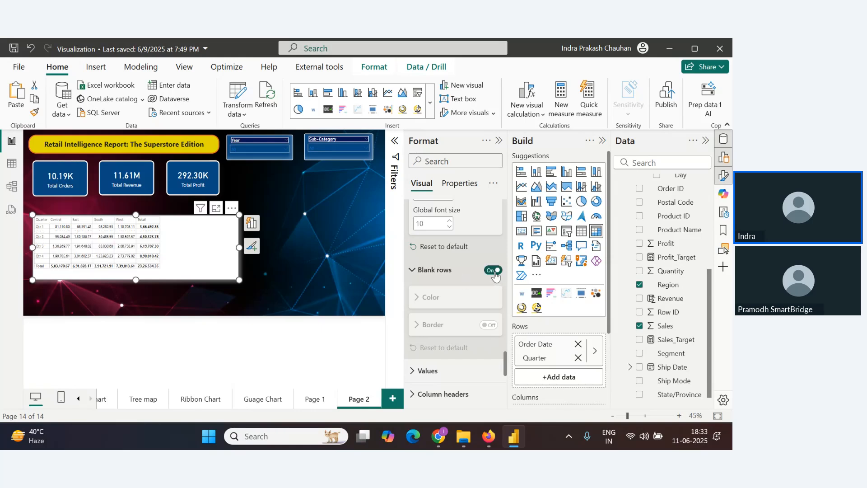
click(494, 271)
Set the matrix values font size to 16
scroll(451, 271, down, 3)
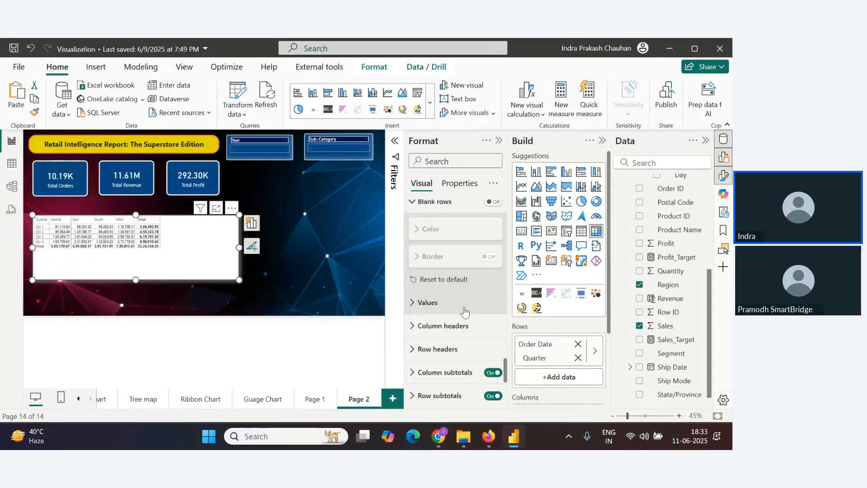
click(413, 257)
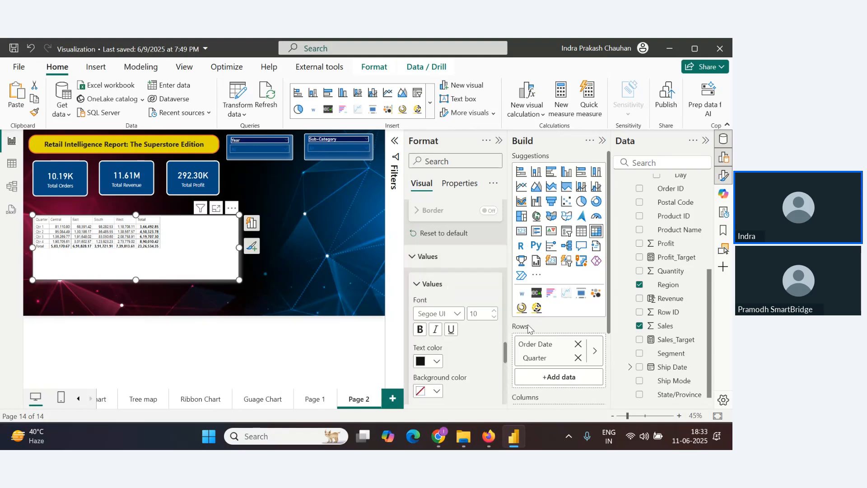
click(494, 311)
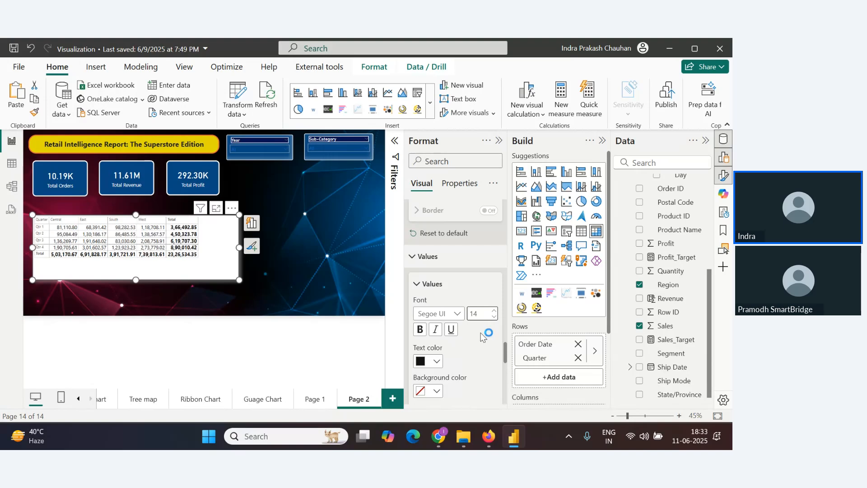
scroll(437, 309, down, 3)
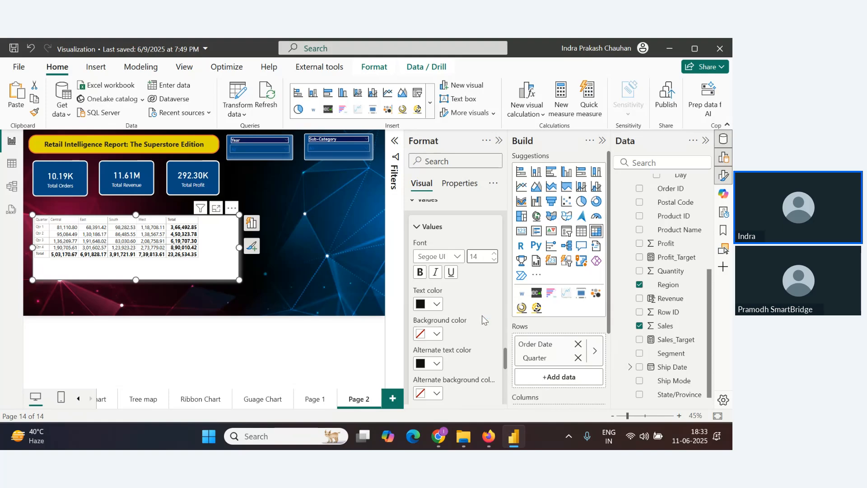
click(493, 254)
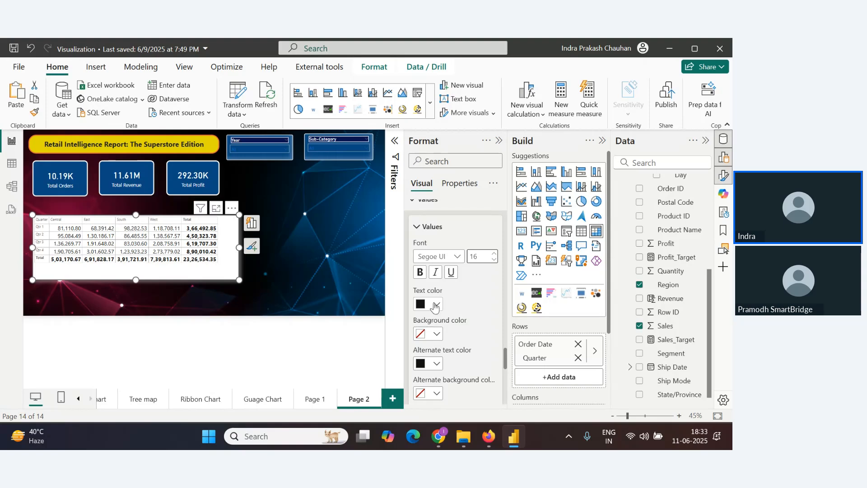
Check the webinar chat in the browser and return to the report
key(alt+Tab)
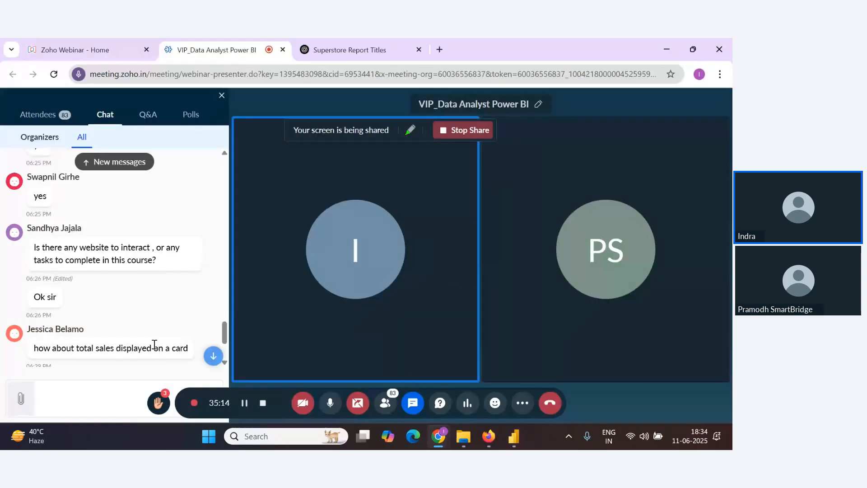
scroll(155, 343, down, 3)
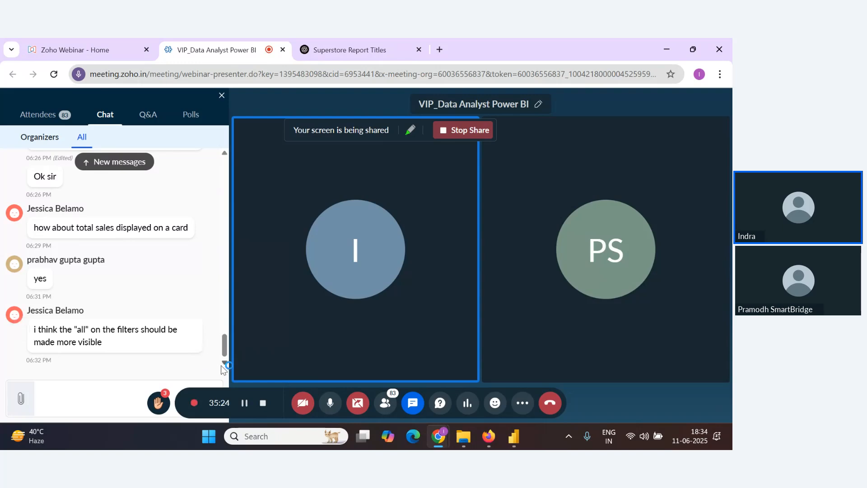
click(513, 436)
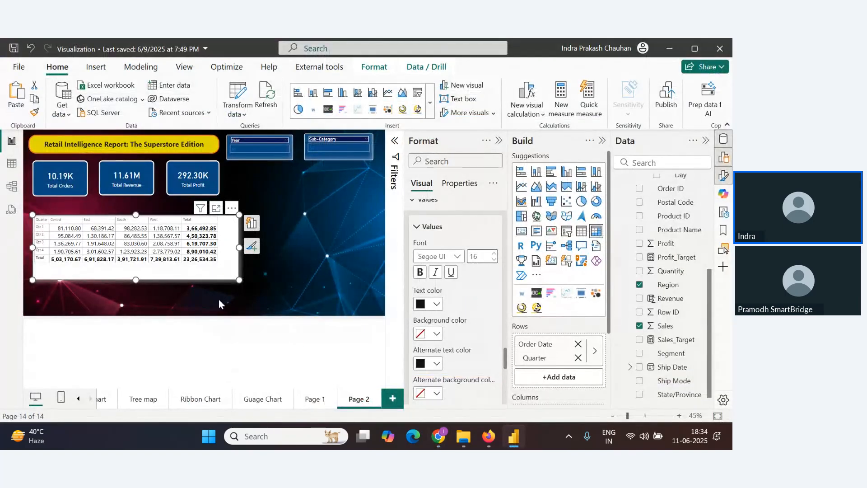
key(alt+Tab)
key(alt+Tab)
Set the values background colour to light blue
scroll(459, 341, down, 2)
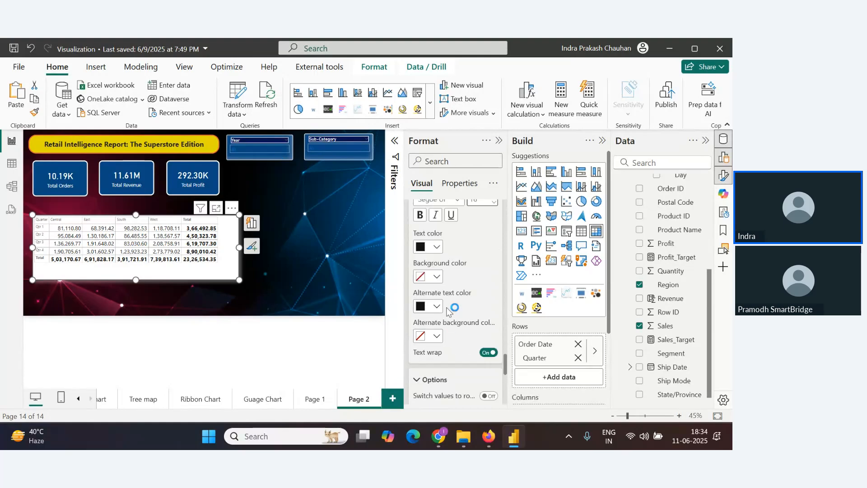
click(440, 279)
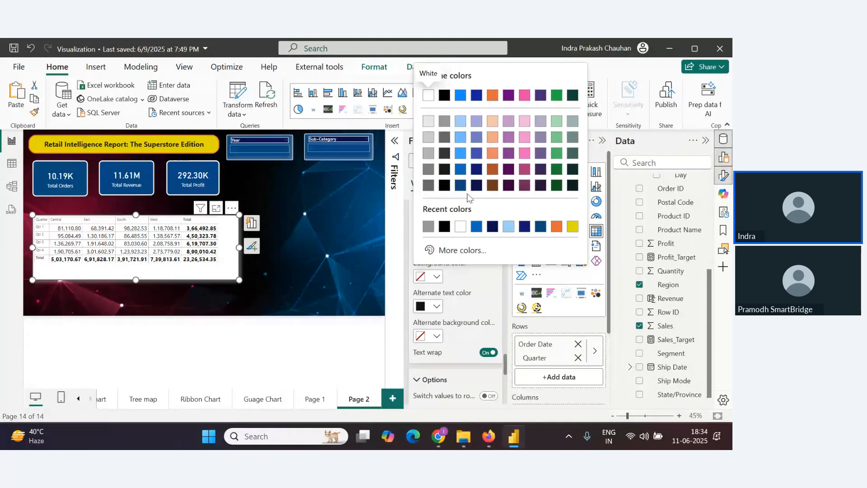
click(460, 171)
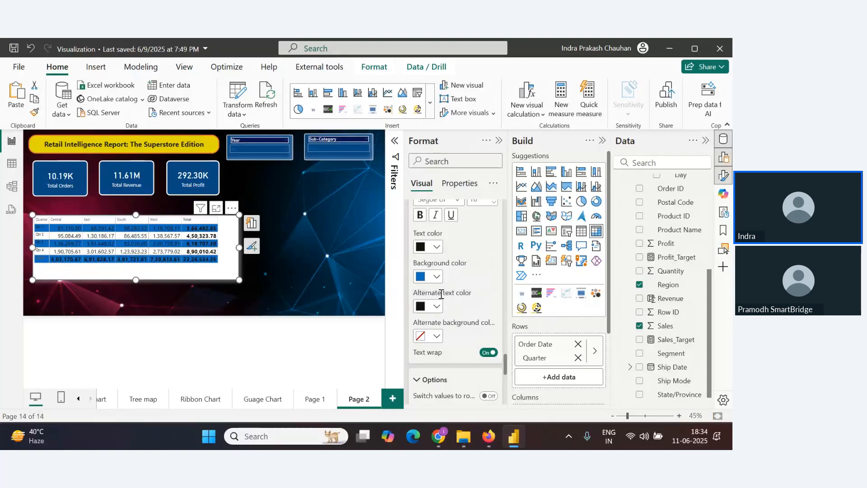
click(435, 277)
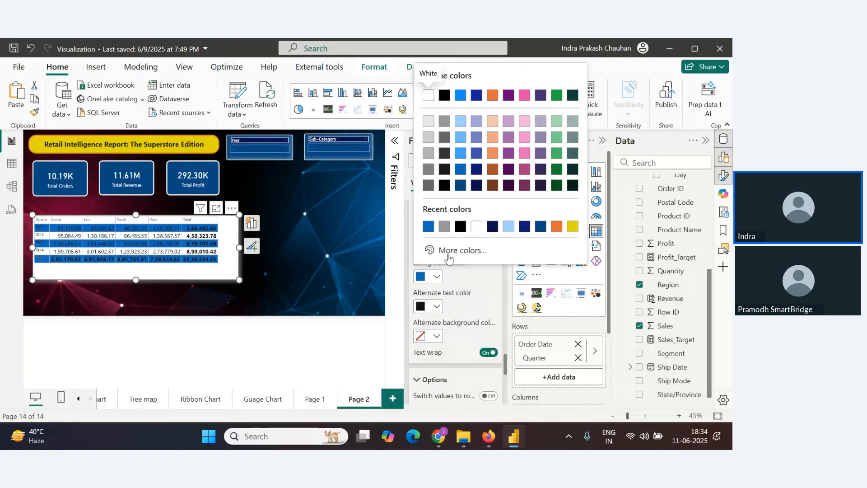
click(461, 121)
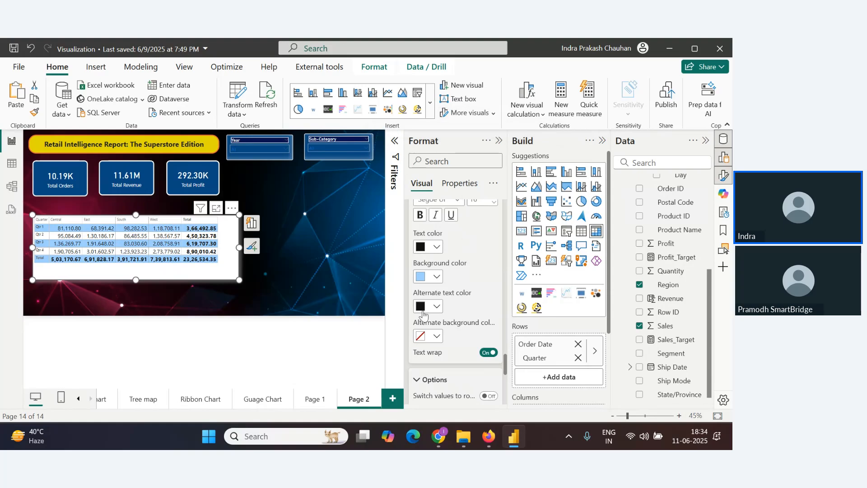
click(436, 276)
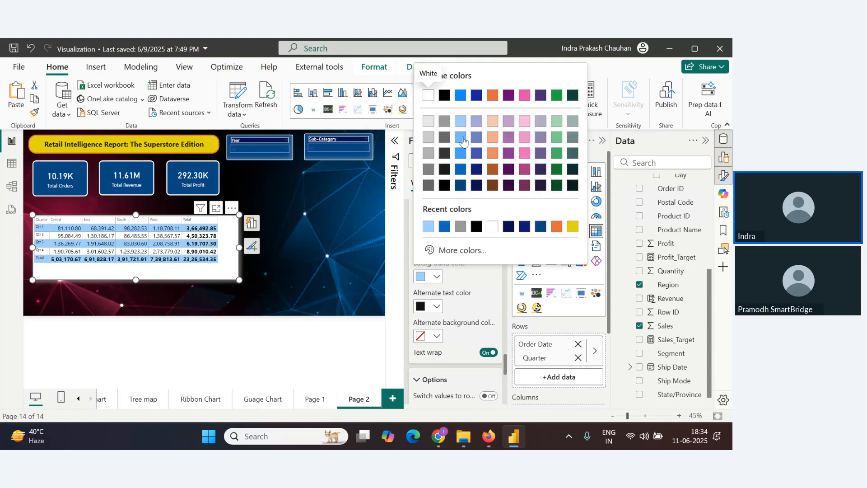
click(476, 310)
Try setting the alternate text colour to blue, then undo it
click(438, 307)
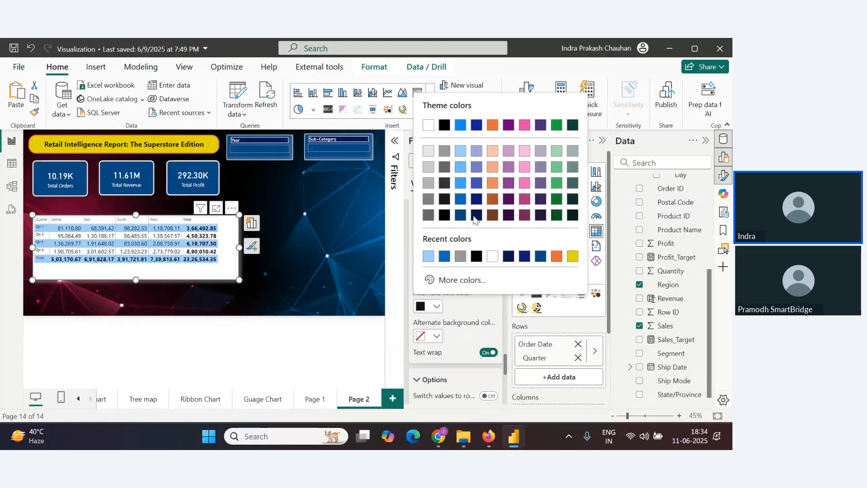
click(465, 174)
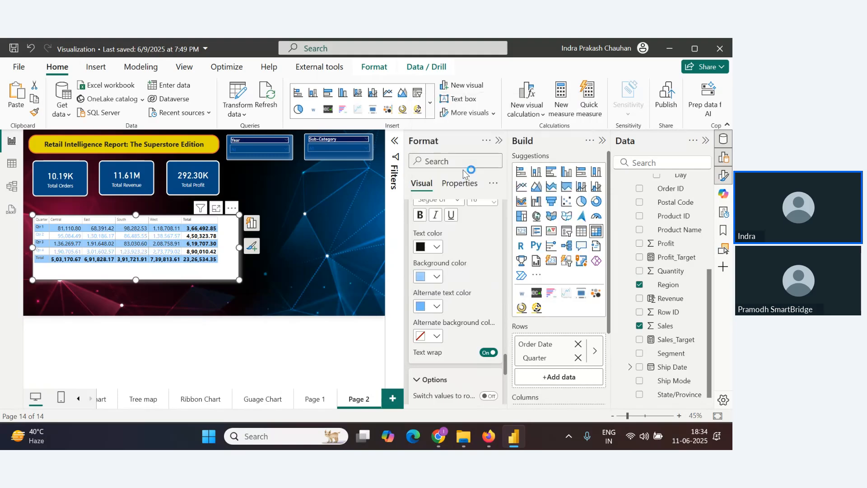
key(ctrl+z)
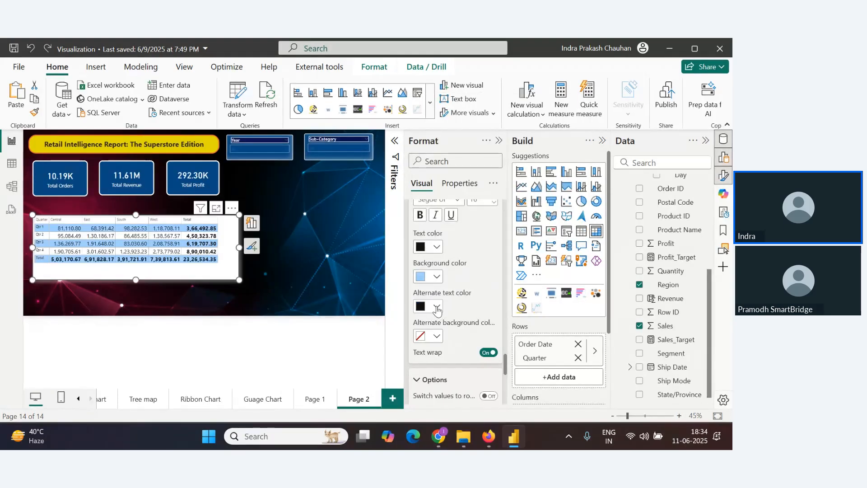
Set the alternate background colour of the values to blue
click(437, 336)
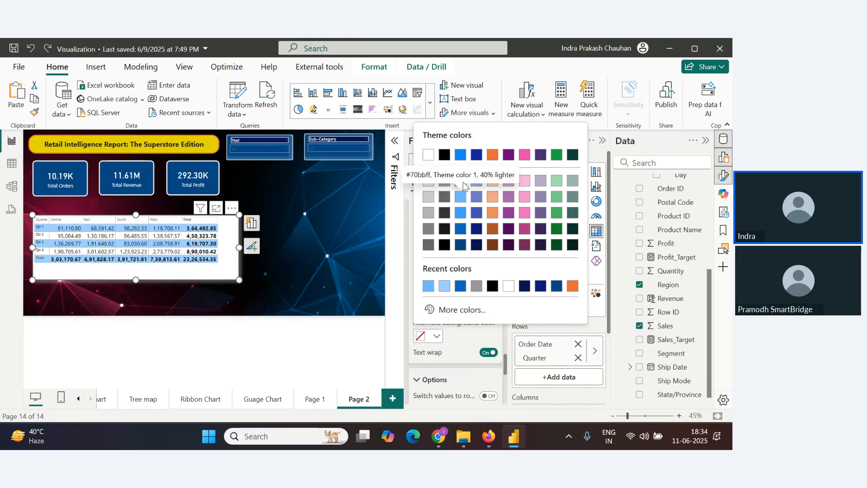
click(463, 215)
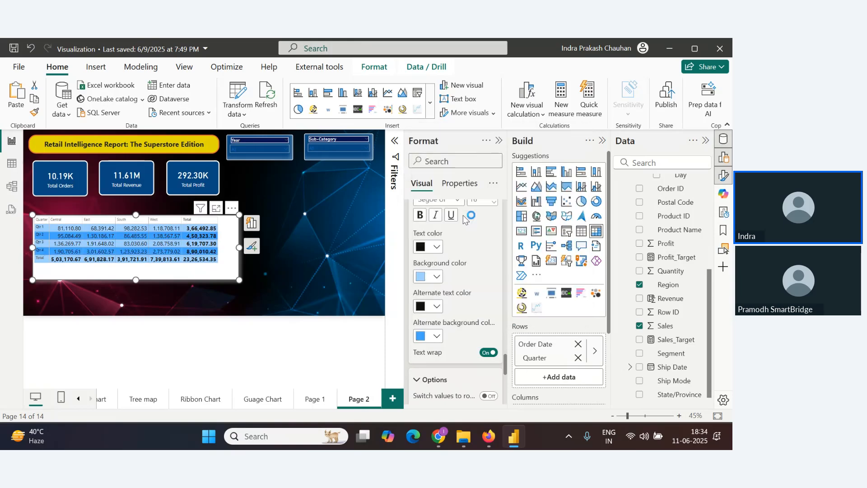
Set the alternate background colour of the matrix values to light grey
click(437, 336)
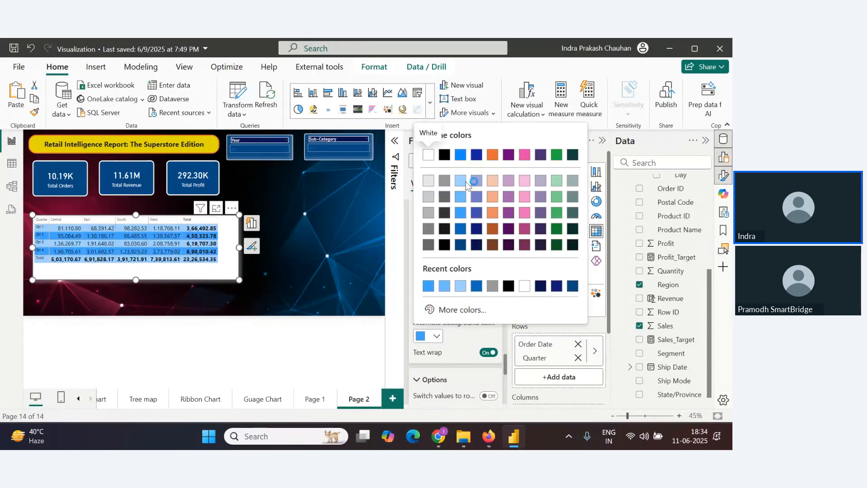
click(428, 181)
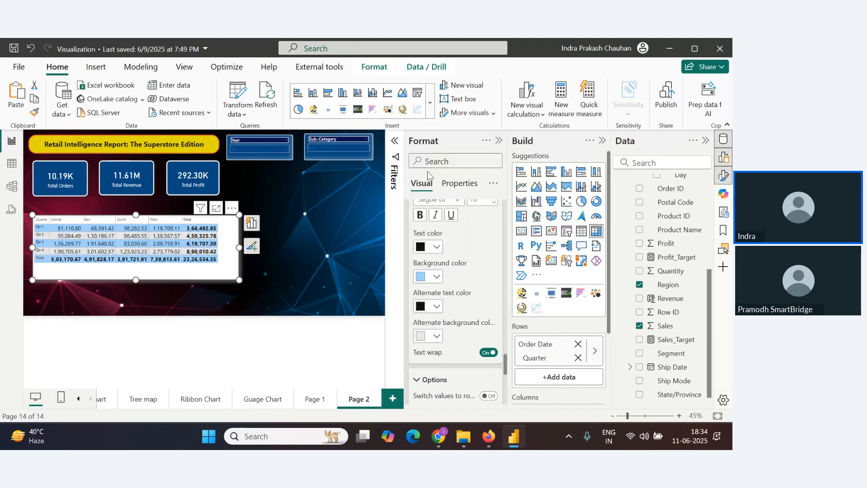
Bold the column header text and set its font size to 16
scroll(440, 270, down, 5)
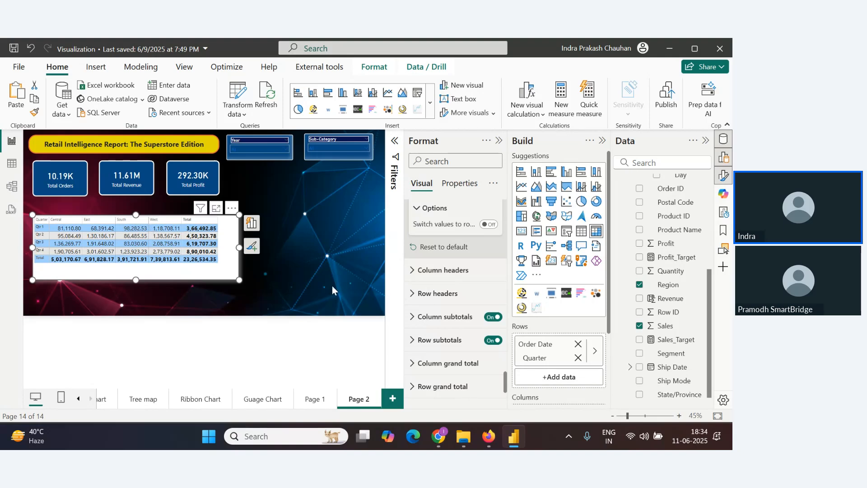
click(420, 270)
scroll(437, 327, down, 2)
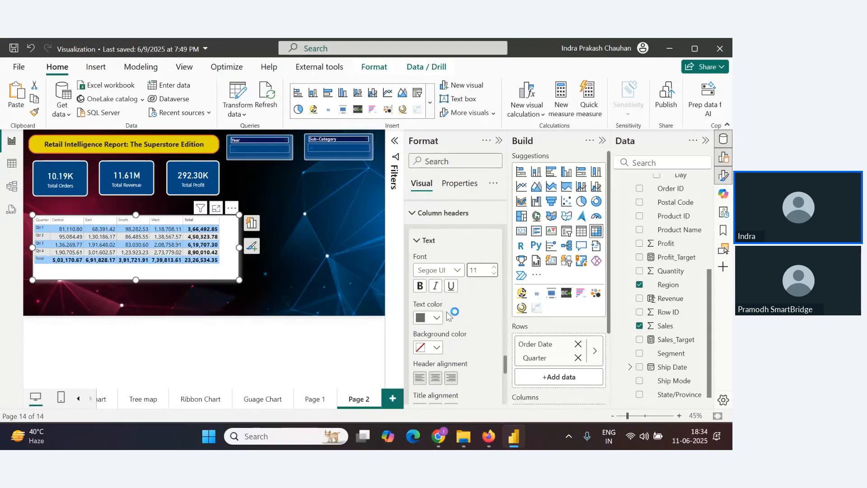
click(419, 288)
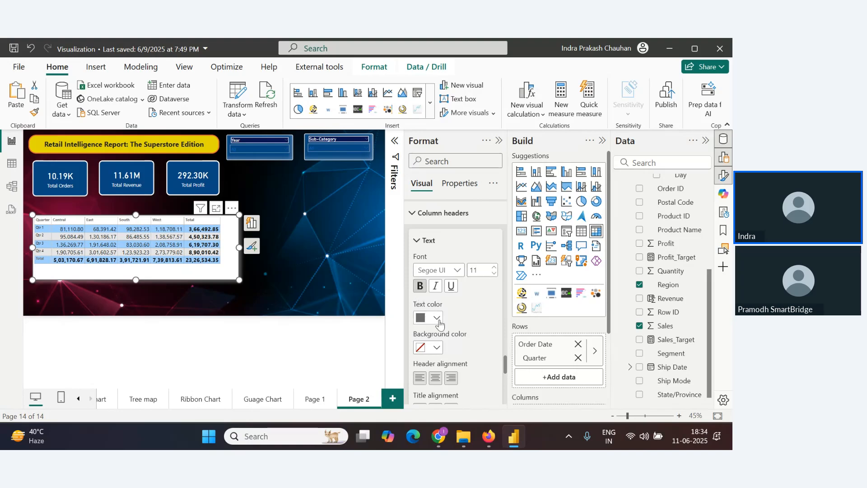
click(437, 317)
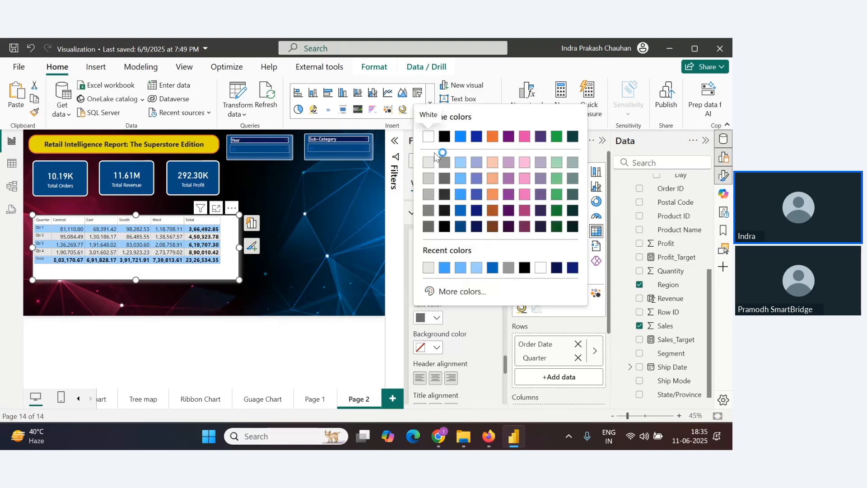
click(458, 136)
click(494, 266)
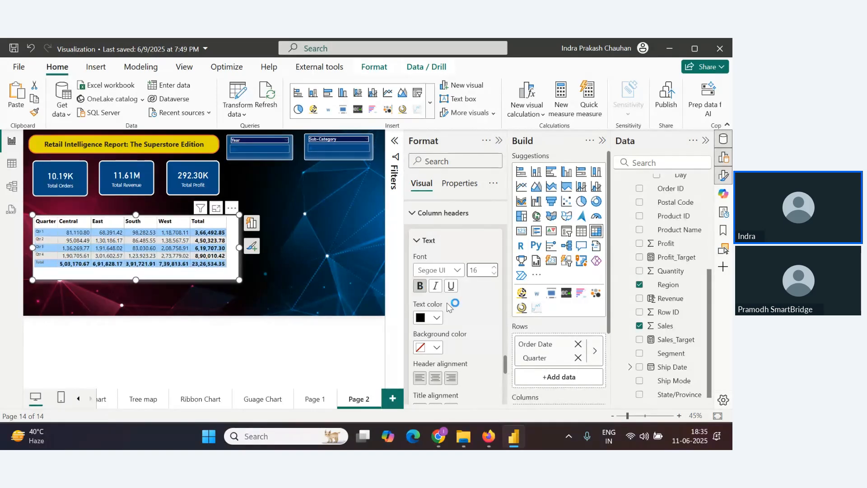
Give the column headers a dark blue background and white text
scroll(442, 302, down, 2)
scroll(436, 299, down, 2)
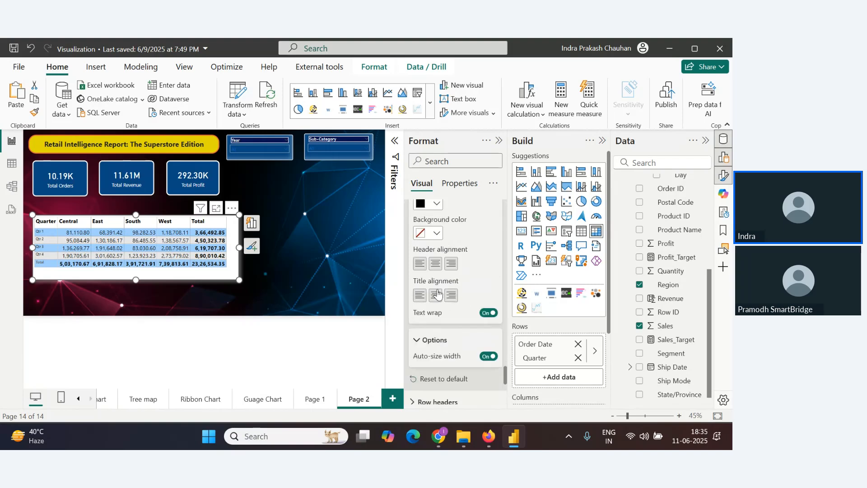
click(434, 233)
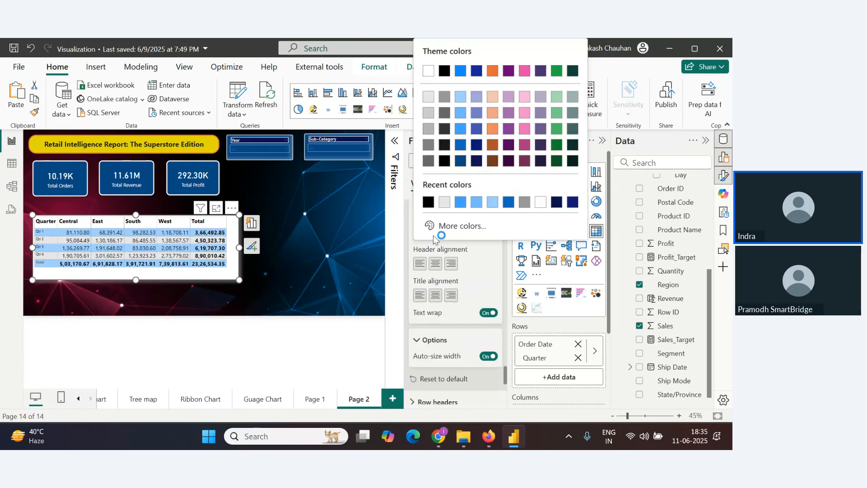
click(476, 162)
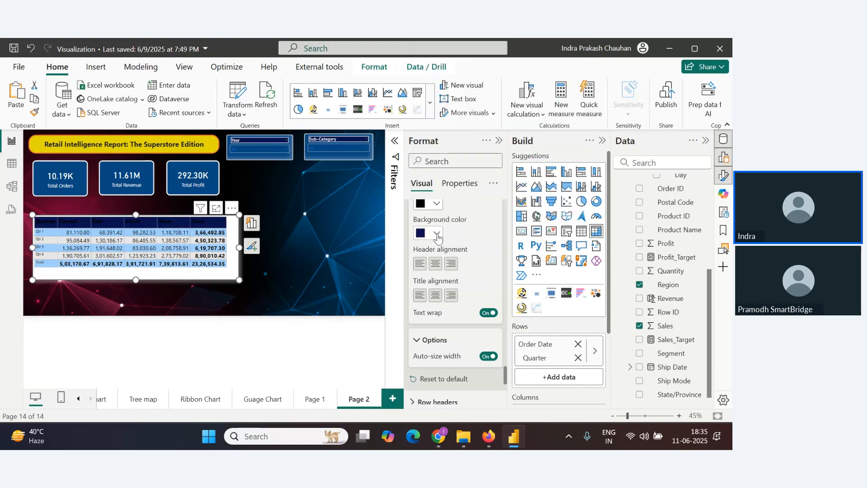
click(436, 233)
click(460, 162)
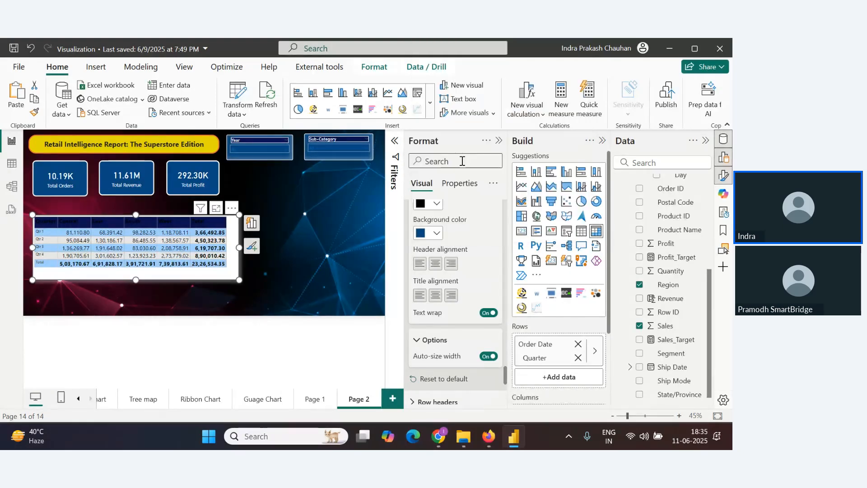
click(436, 204)
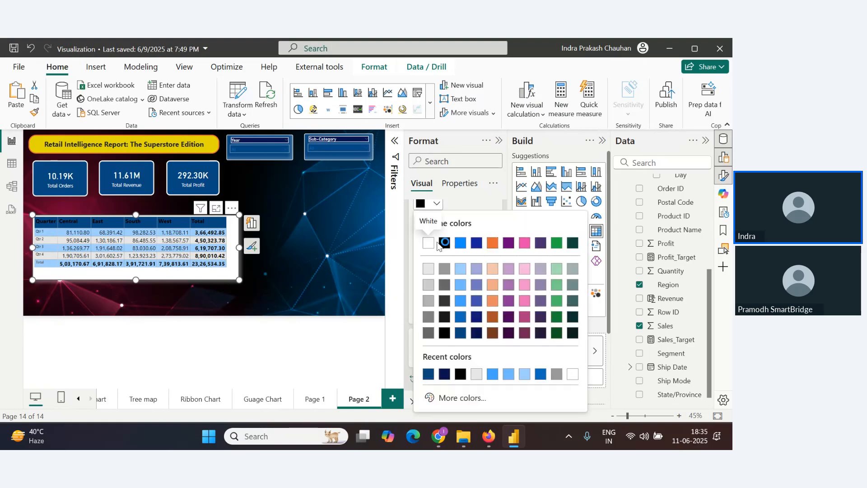
click(428, 246)
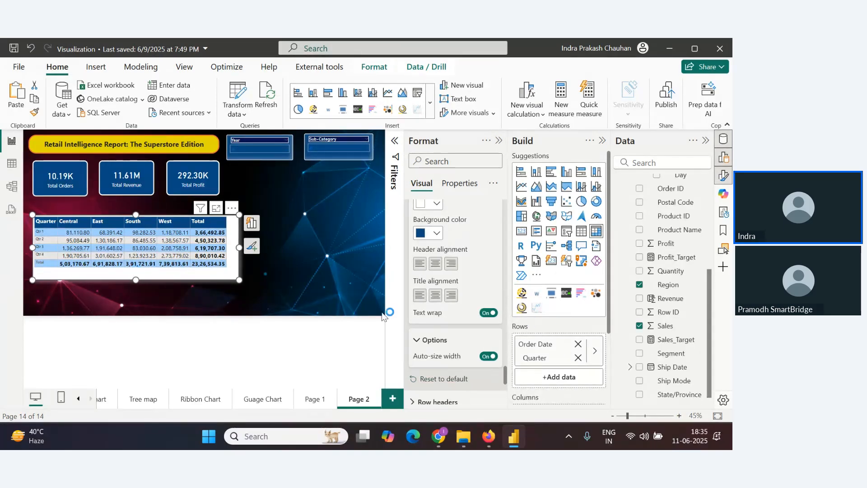
Set the row header text colour to white with font size 15
scroll(463, 331, down, 3)
click(434, 288)
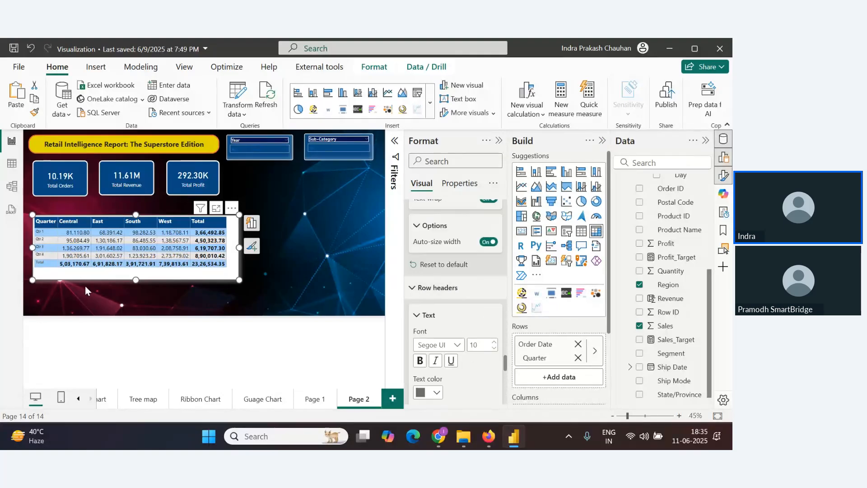
scroll(466, 316, down, 2)
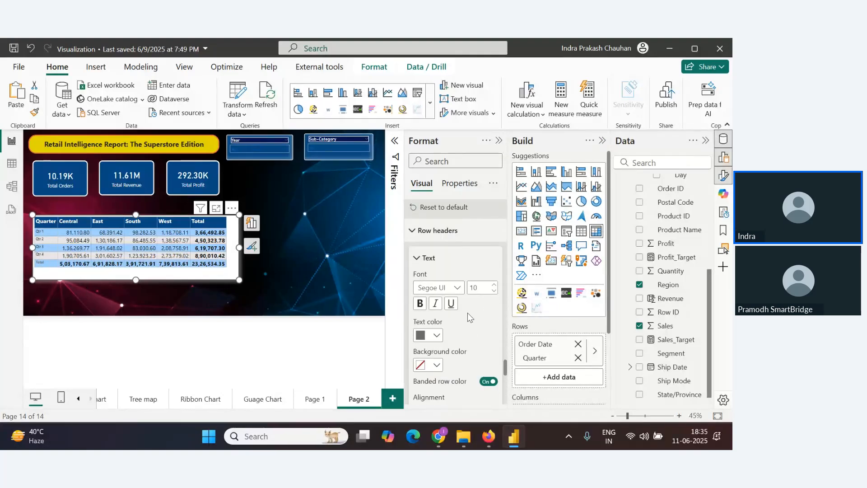
click(436, 337)
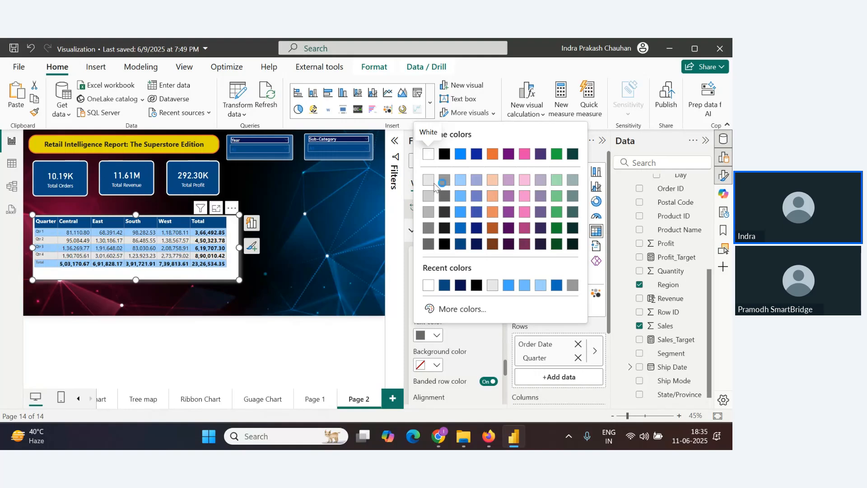
click(429, 156)
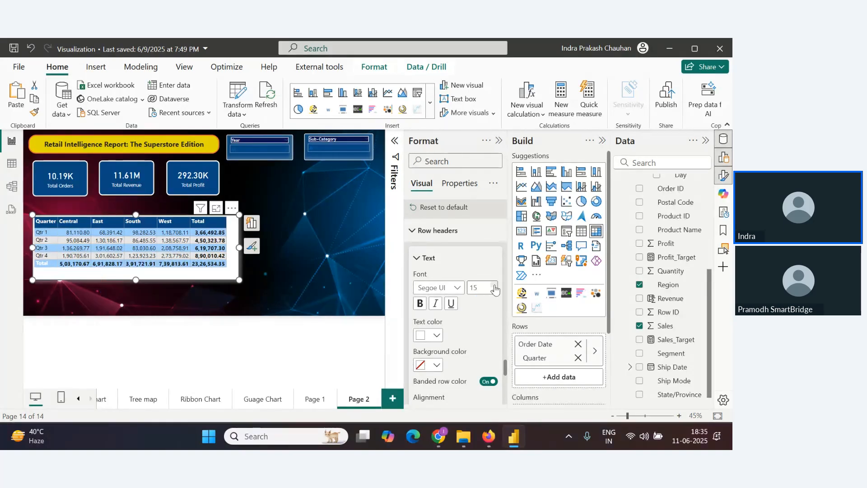
click(434, 335)
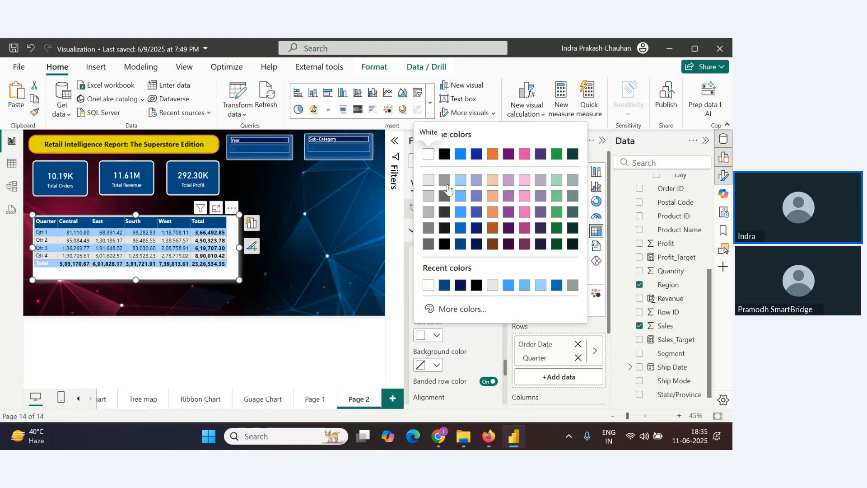
click(431, 155)
Give the row headers a dark blue background and bold text, with banded row colour turned off
click(437, 365)
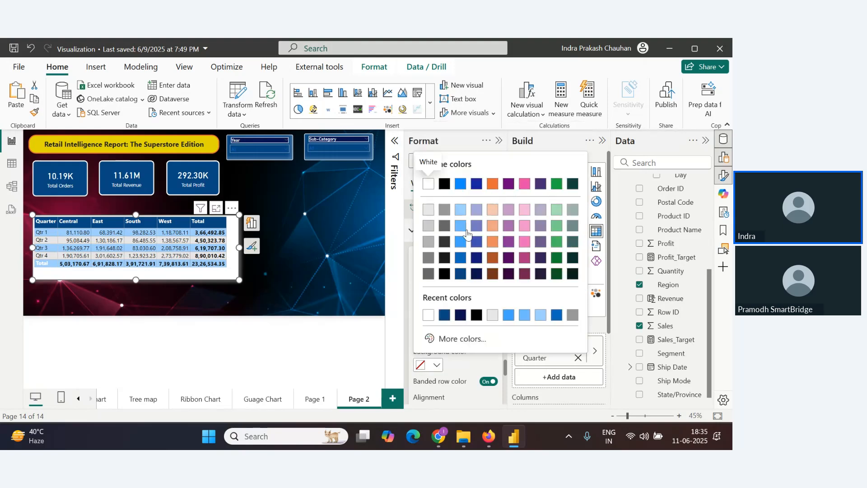
click(460, 274)
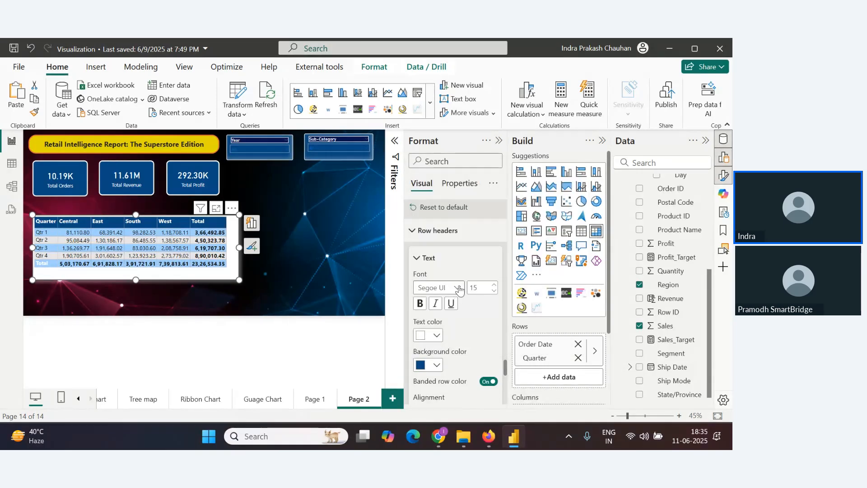
scroll(458, 289, down, 2)
click(488, 326)
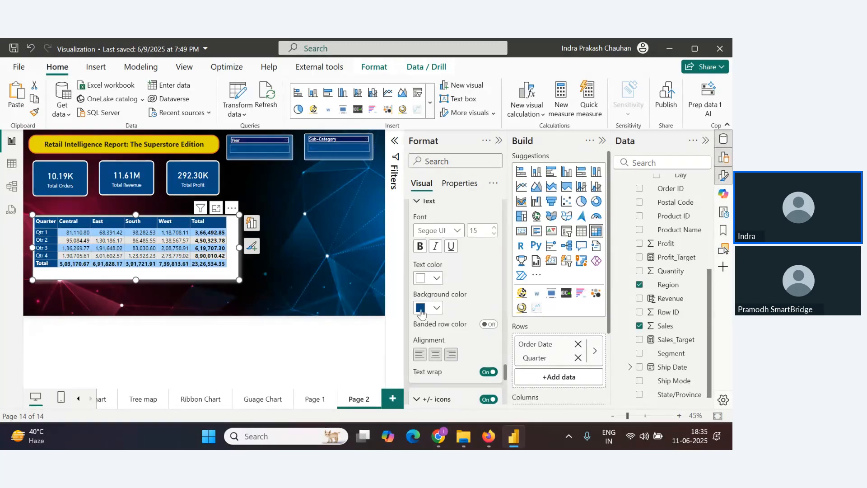
click(420, 247)
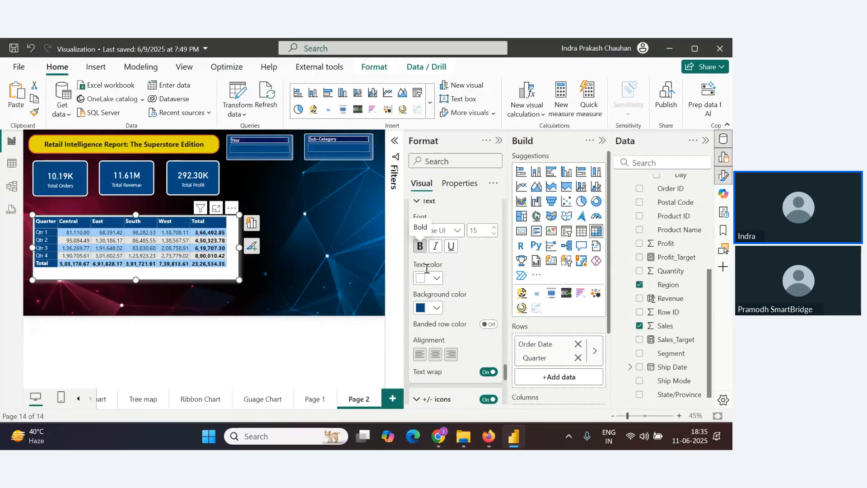
Set the column subtotal values to a dark blue background with white text
scroll(456, 307, down, 5)
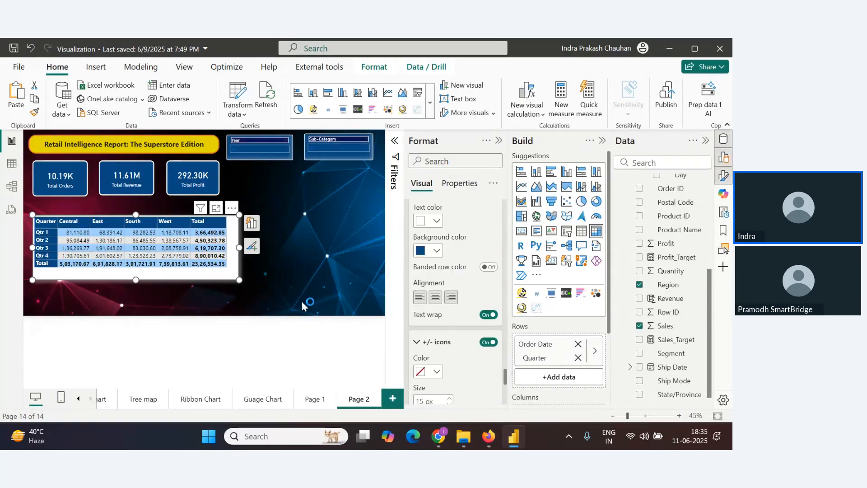
scroll(456, 316, down, 2)
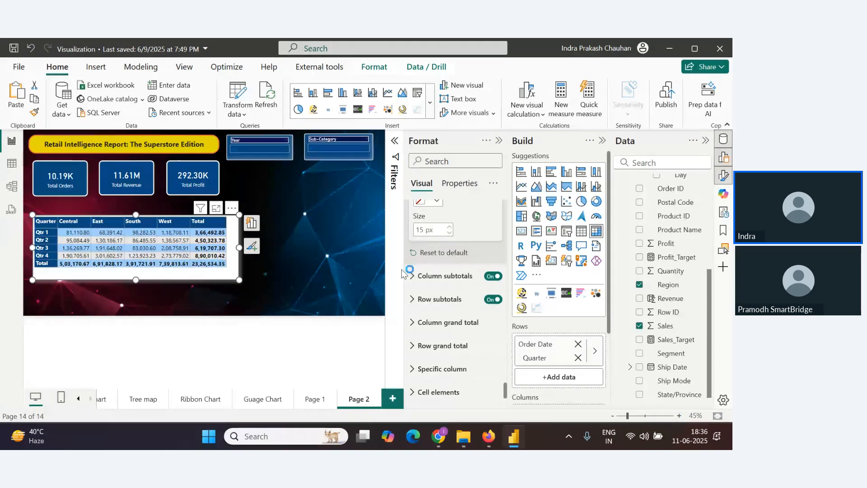
click(442, 276)
scroll(442, 332, down, 3)
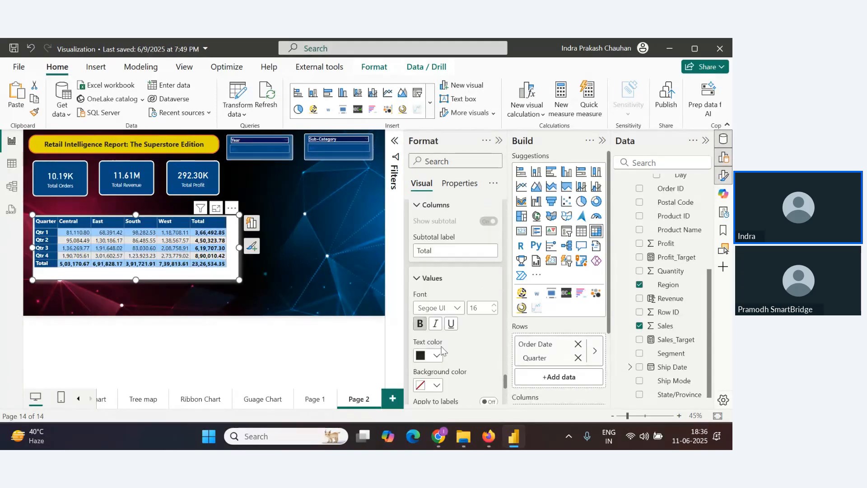
scroll(443, 350, down, 3)
click(434, 271)
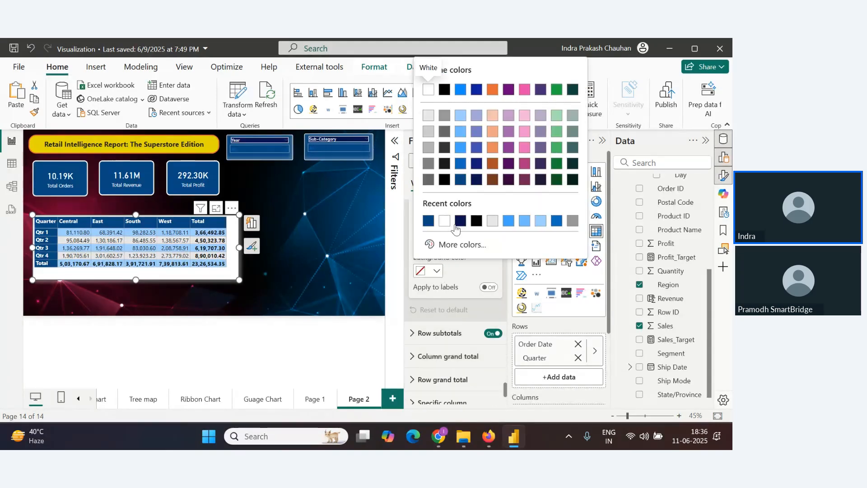
click(429, 221)
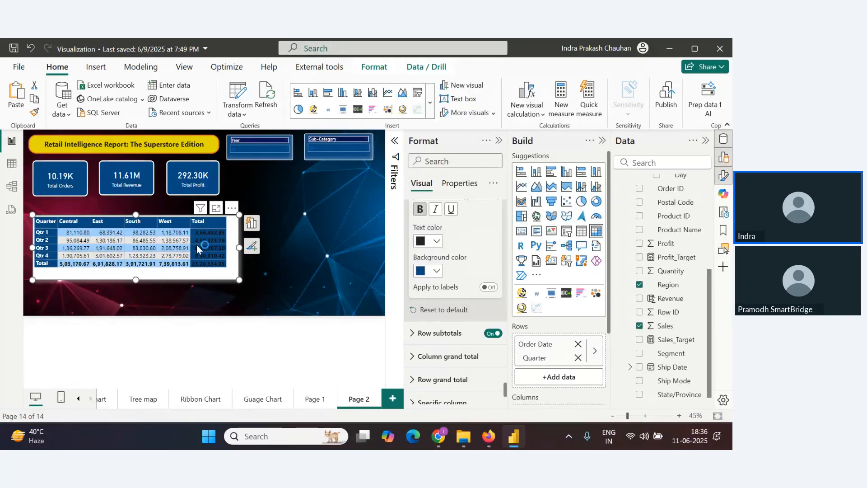
click(435, 241)
click(445, 201)
Set the column subtotal values' font size to 15
scroll(440, 253, up, 2)
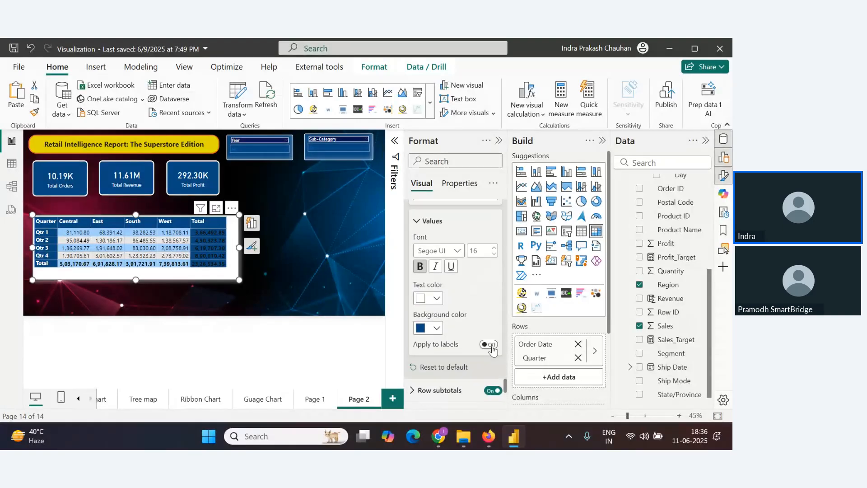
scroll(454, 318, up, 3)
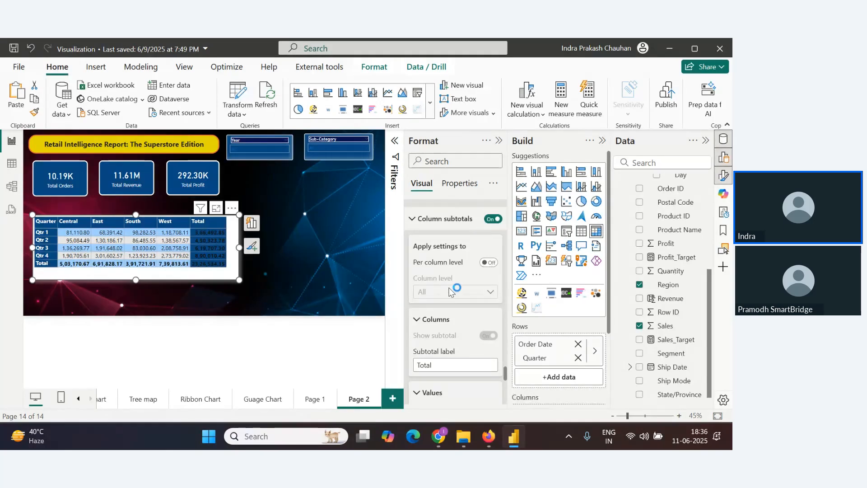
click(490, 263)
scroll(454, 291, down, 5)
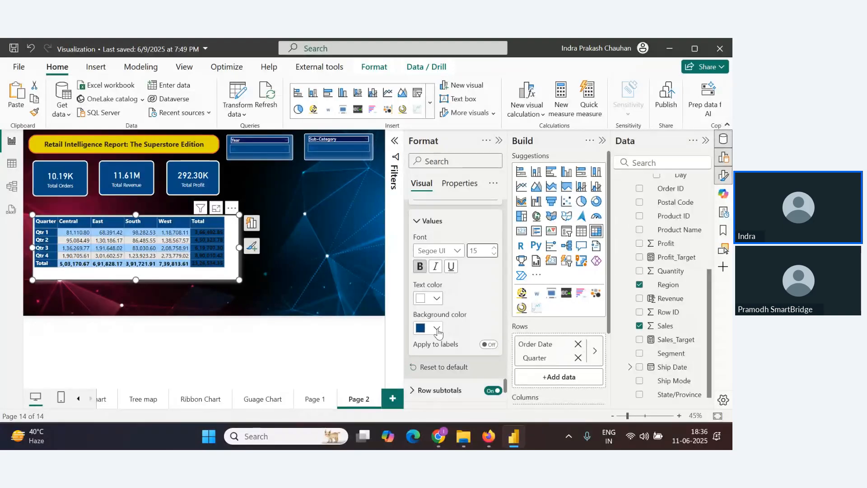
click(438, 332)
click(432, 251)
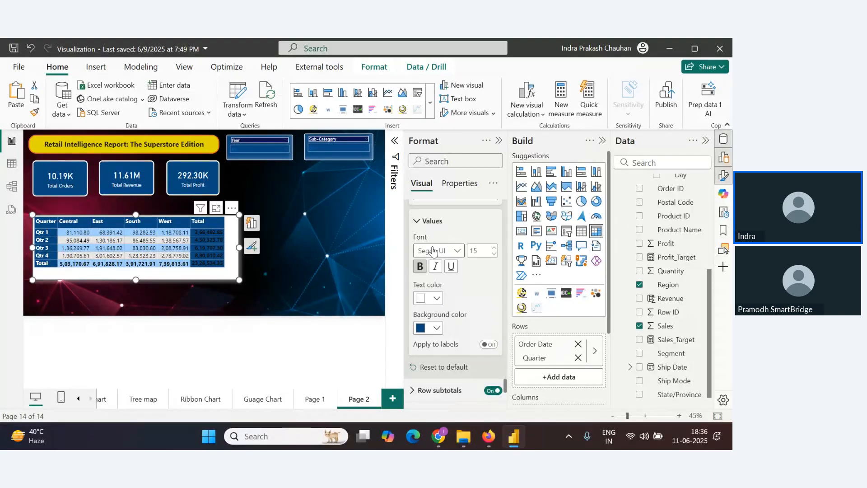
Format the row subtotal values with font size 15, a dark blue background and white text
scroll(433, 262, down, 3)
click(413, 277)
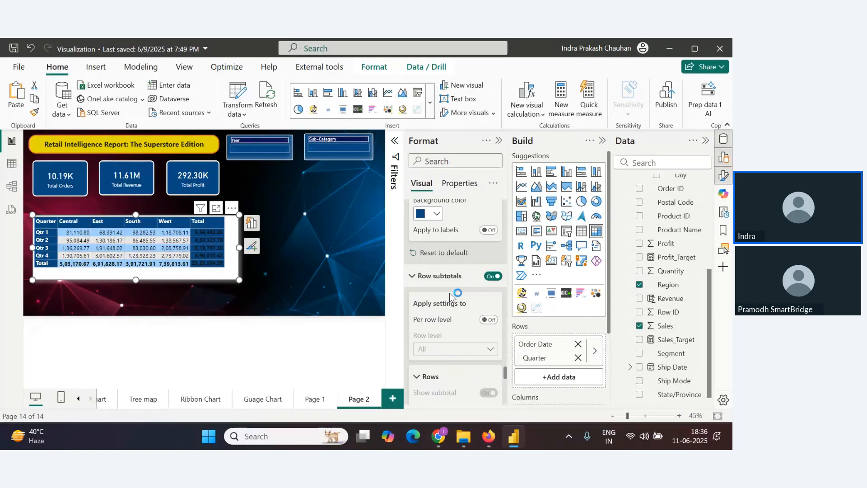
scroll(447, 300, down, 3)
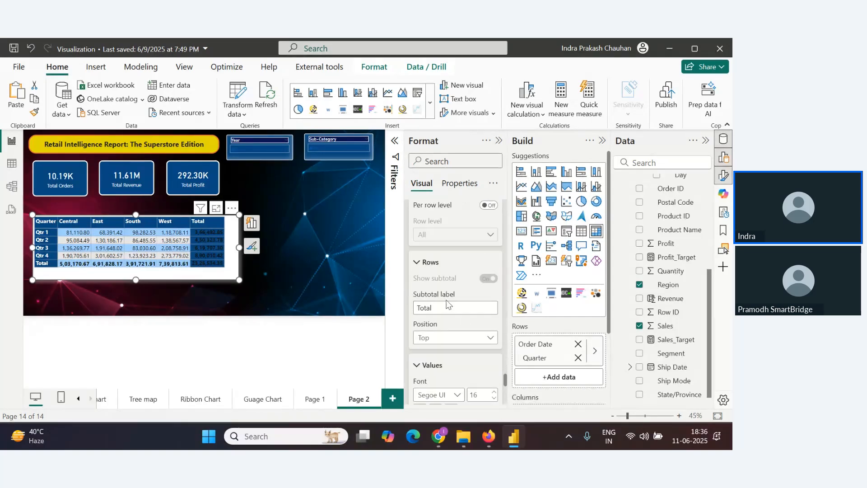
scroll(440, 323, down, 3)
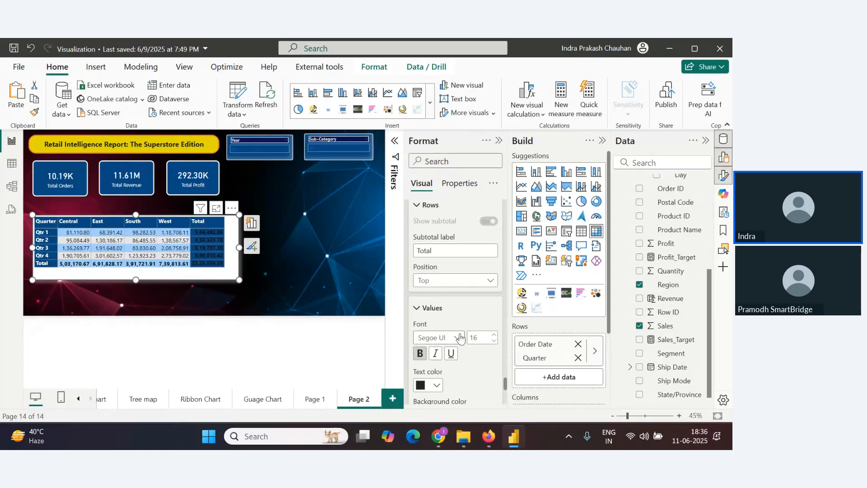
click(494, 284)
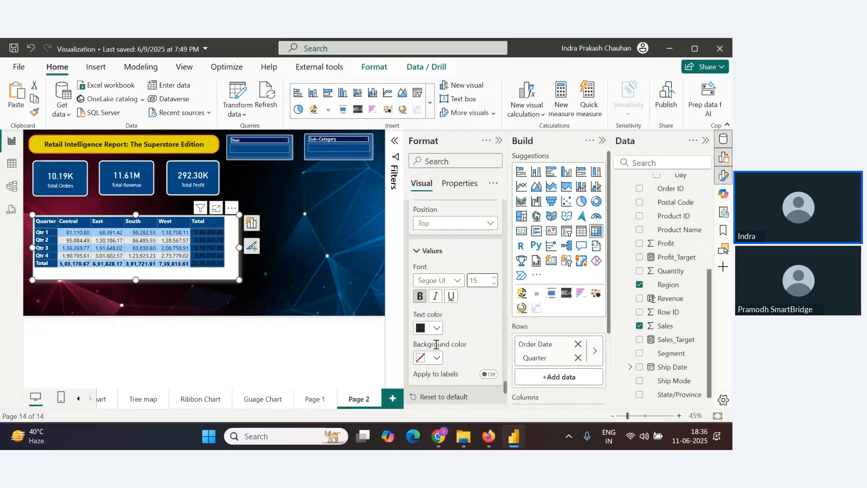
click(436, 358)
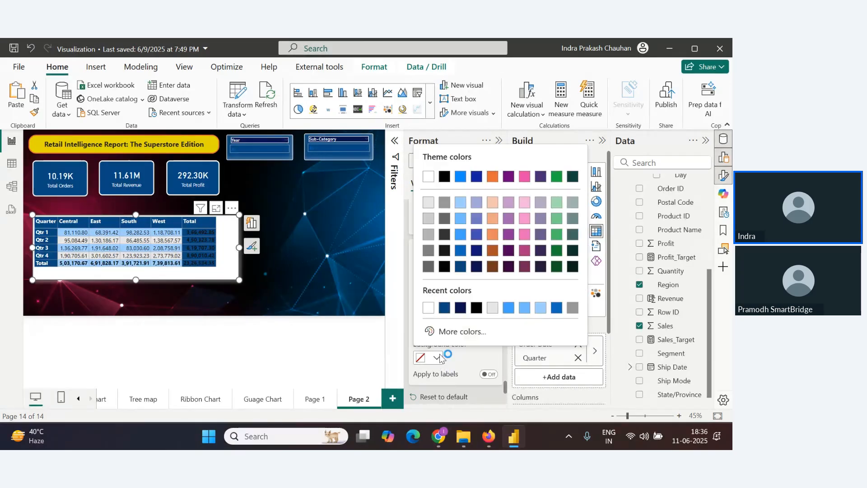
click(443, 308)
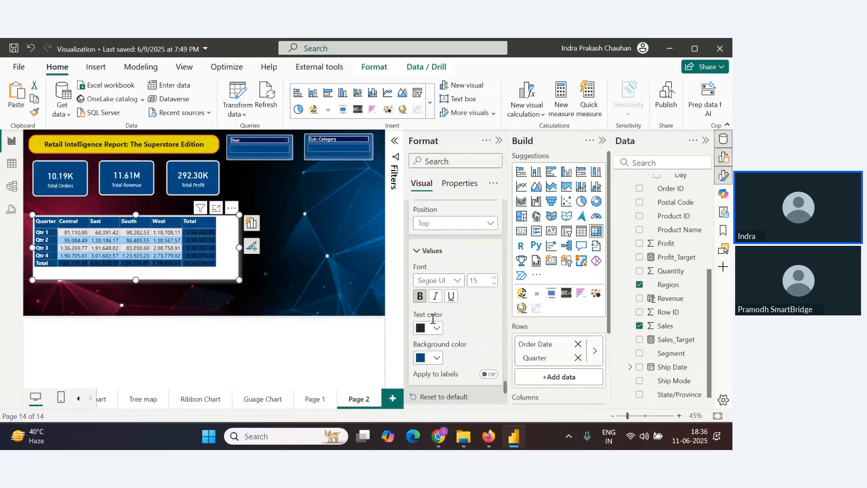
click(430, 330)
click(443, 283)
Set the column grand total values' text colour to white
scroll(433, 294, down, 3)
click(416, 254)
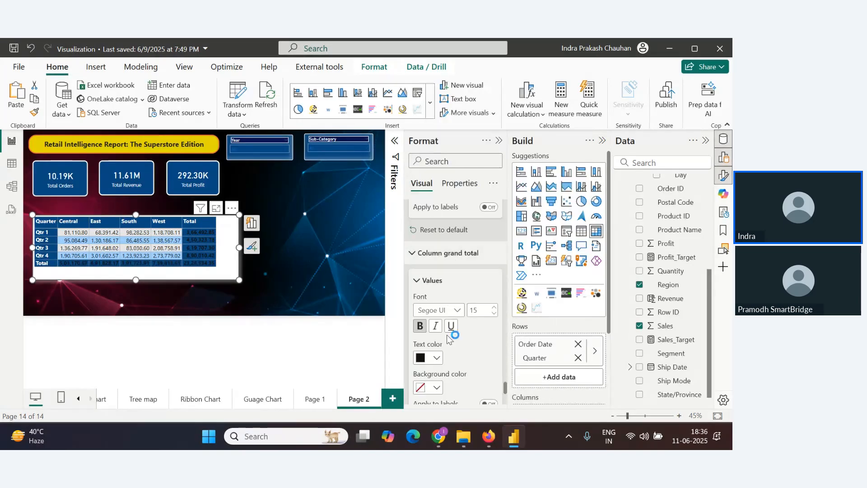
click(427, 357)
click(435, 307)
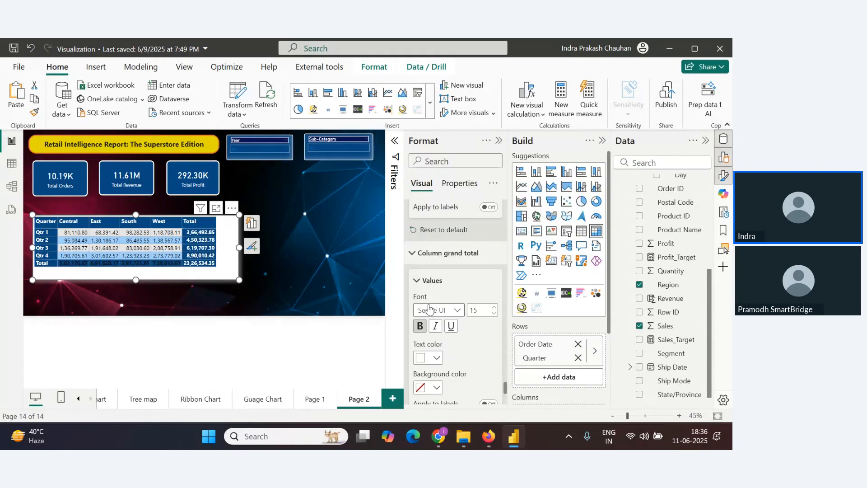
Set the row grand total values' text colour to white
scroll(440, 316, down, 3)
click(447, 335)
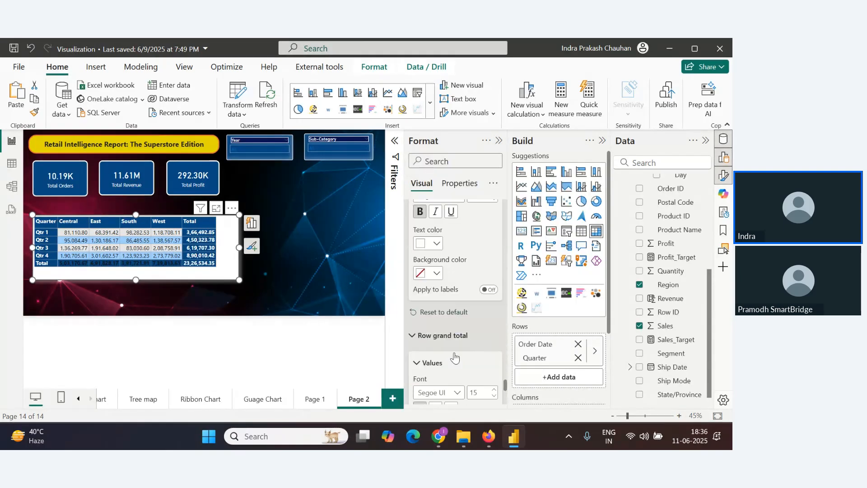
scroll(447, 334, down, 5)
click(433, 269)
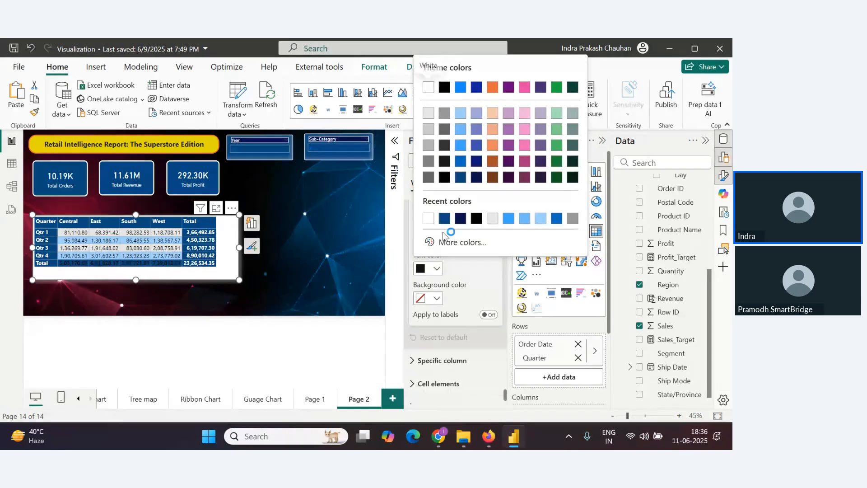
click(428, 218)
Resize the matrix slightly smaller from its lower-right corner
drag(235, 281, 224, 270)
click(236, 269)
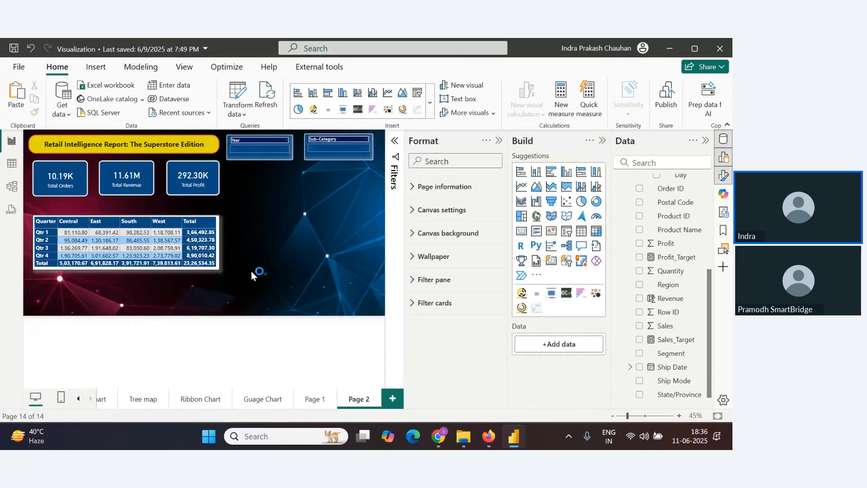
key(alt+Tab)
scroll(165, 278, down, 2)
key(alt+Tab)
Test the Year slicer by picking 2022, then selecting all years again
click(287, 149)
click(243, 174)
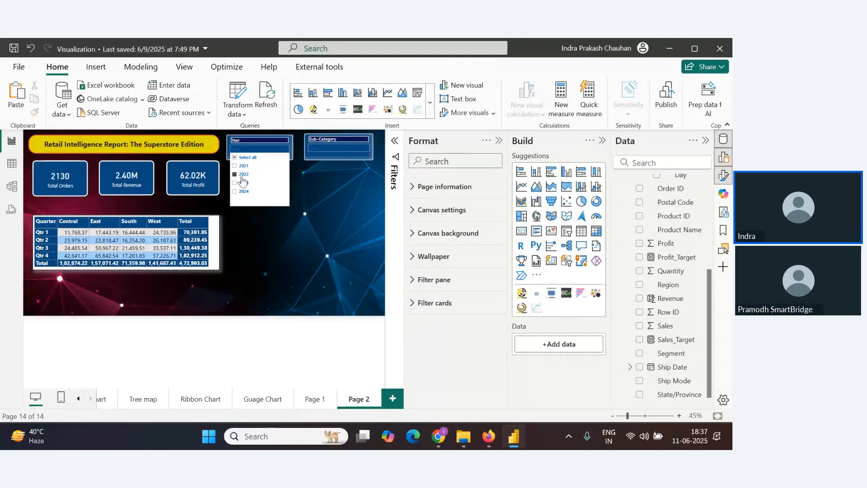
click(237, 158)
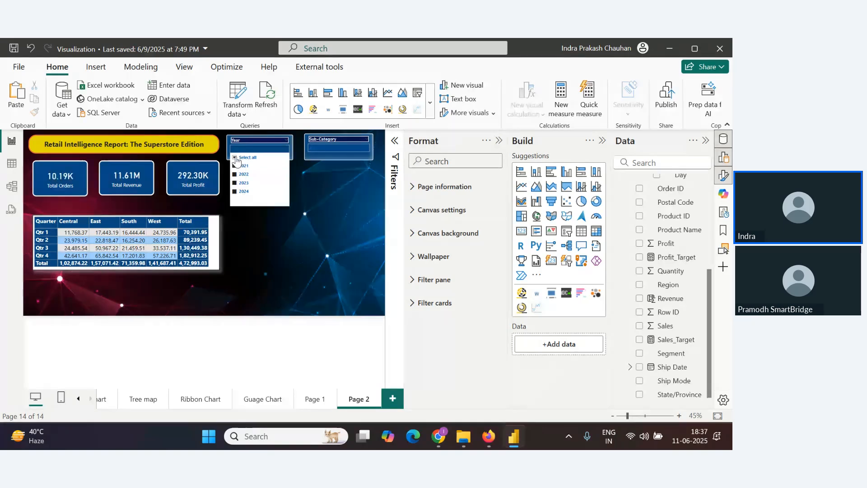
click(312, 182)
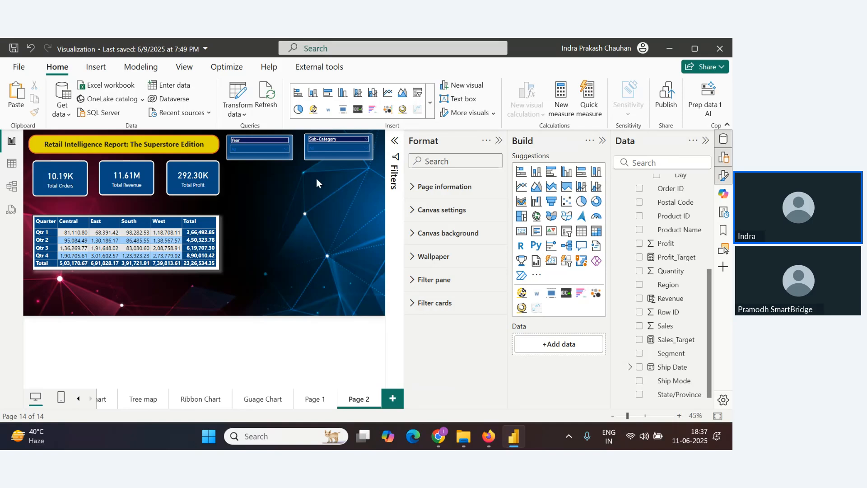
Move the matrix up closer to the KPI cards and widen the Total Orders card slightly
key(alt+Tab)
key(alt+Tab)
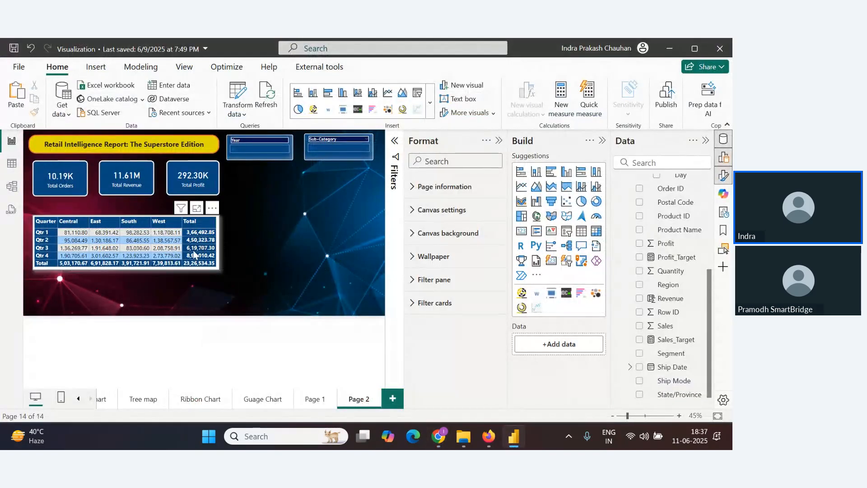
drag(195, 249, 196, 235)
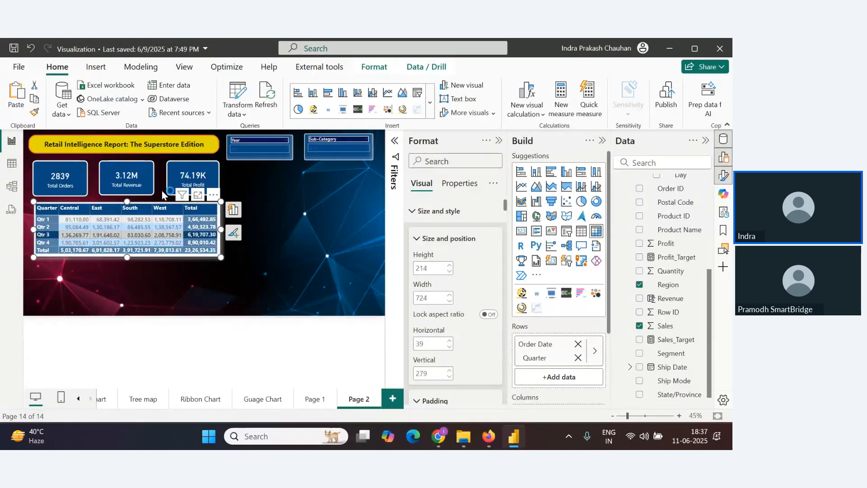
click(77, 179)
drag(87, 196, 93, 196)
click(283, 155)
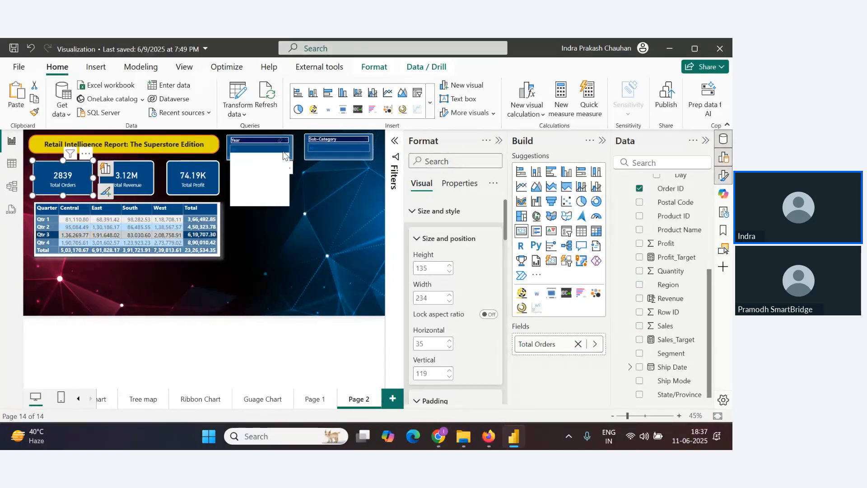
click(317, 192)
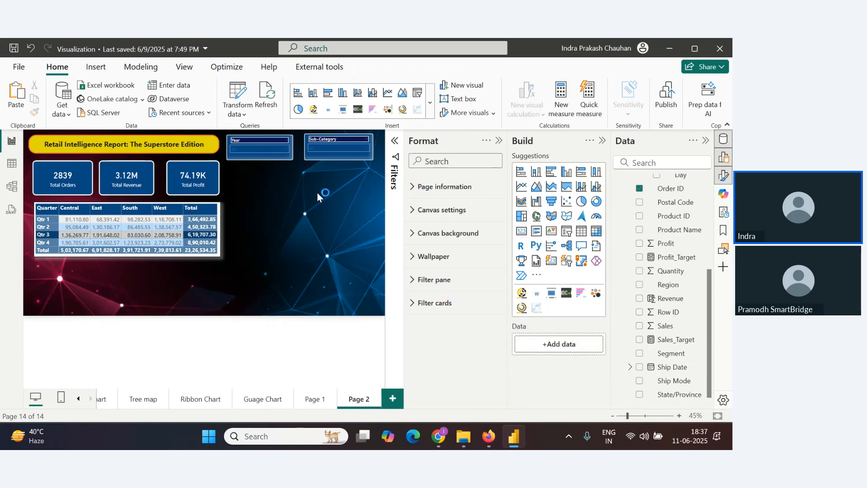
Shrink the Total Orders, Total Revenue and Total Profit cards slightly
click(97, 219)
click(210, 256)
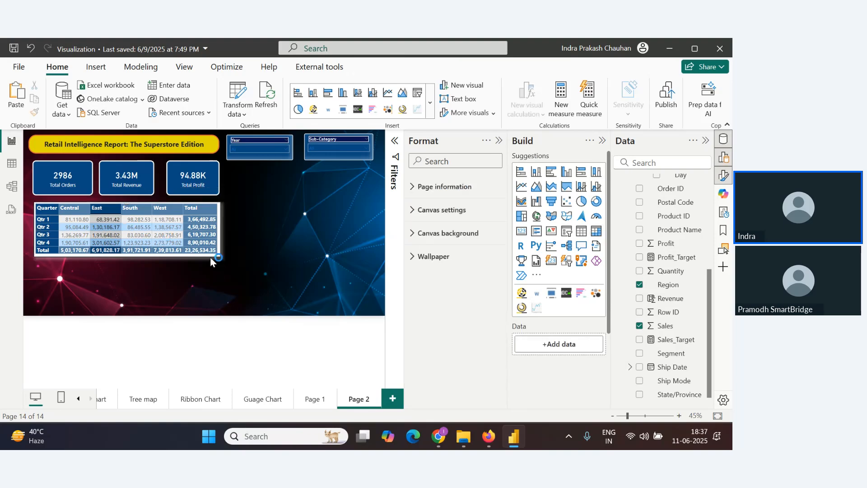
click(217, 257)
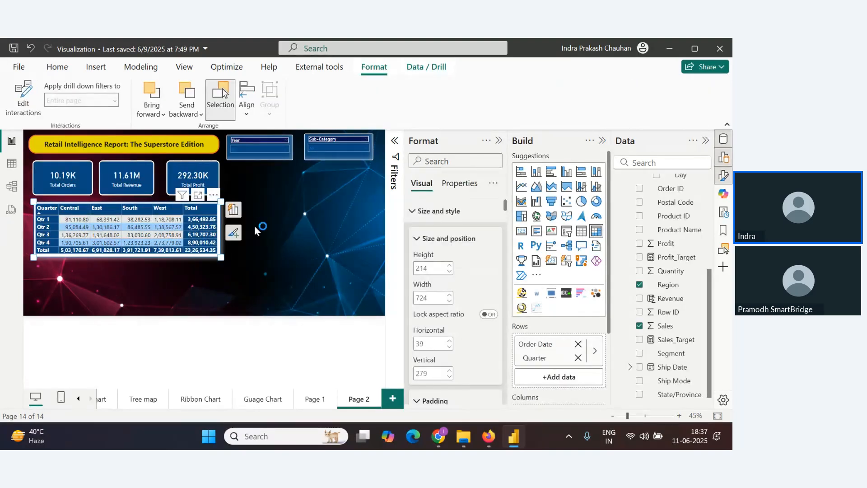
click(89, 192)
drag(93, 195, 81, 189)
click(133, 186)
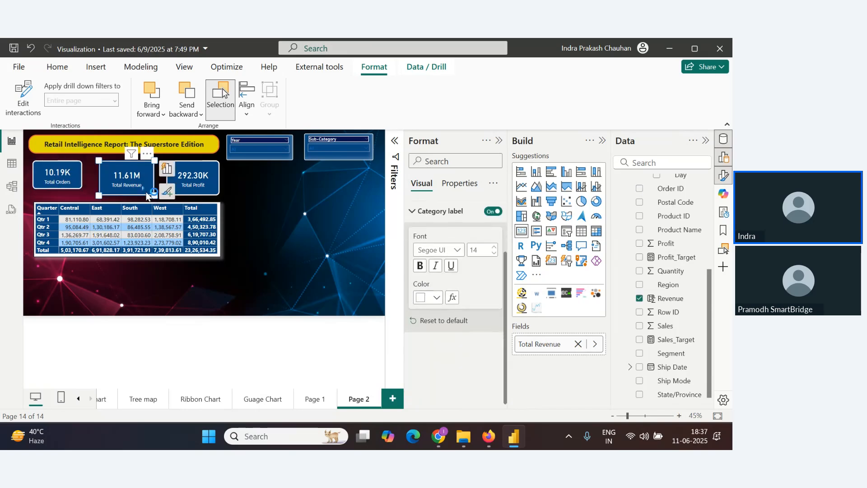
drag(154, 195, 147, 191)
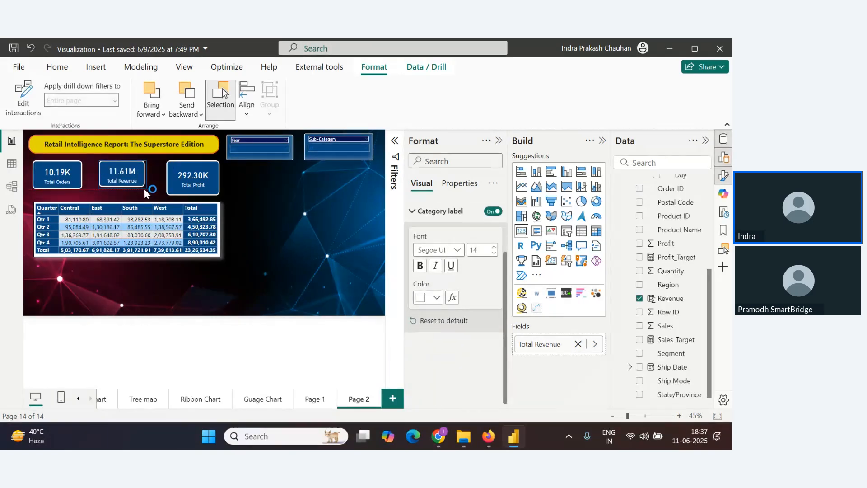
click(203, 194)
drag(219, 194, 211, 189)
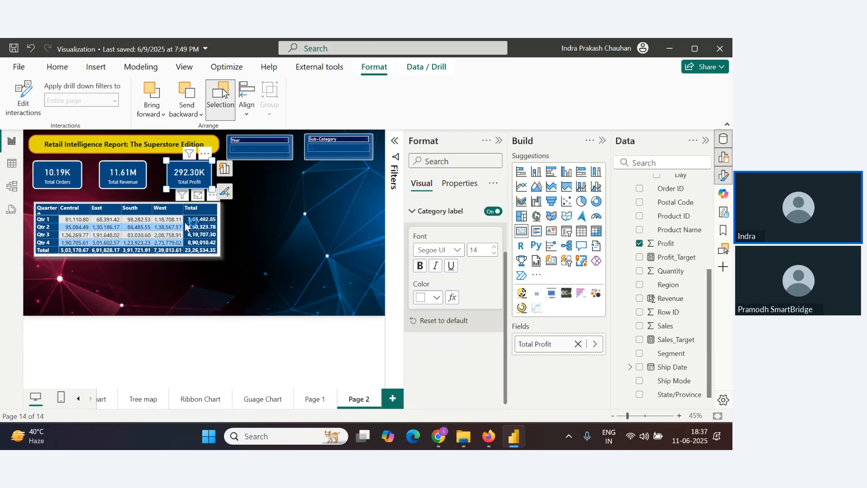
Move the matrix up and left under the KPI cards and shrink the Total Orders card a little
click(134, 187)
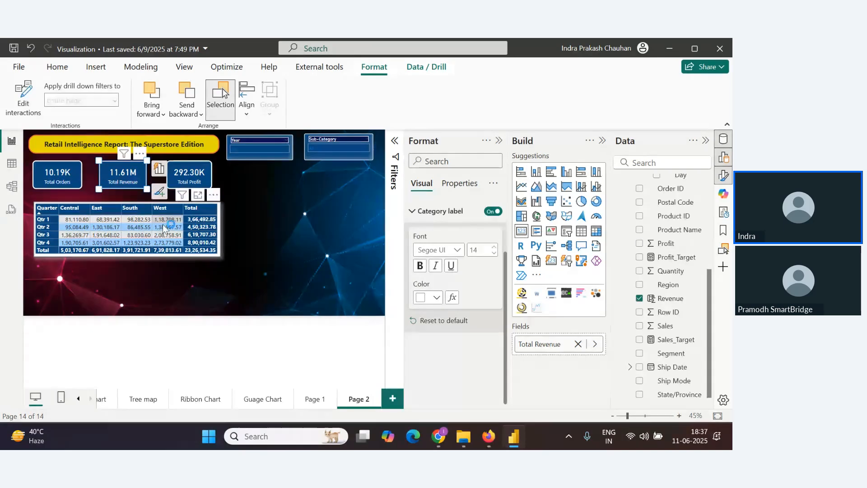
click(214, 255)
drag(217, 196, 211, 182)
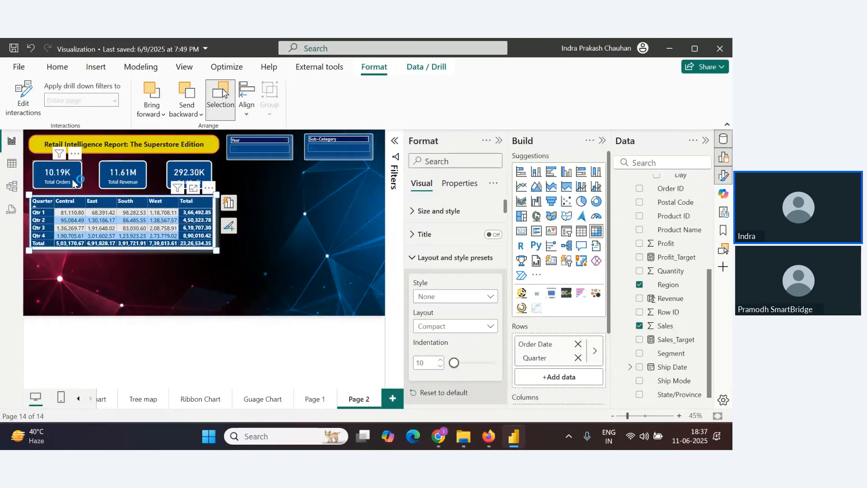
drag(75, 182, 73, 175)
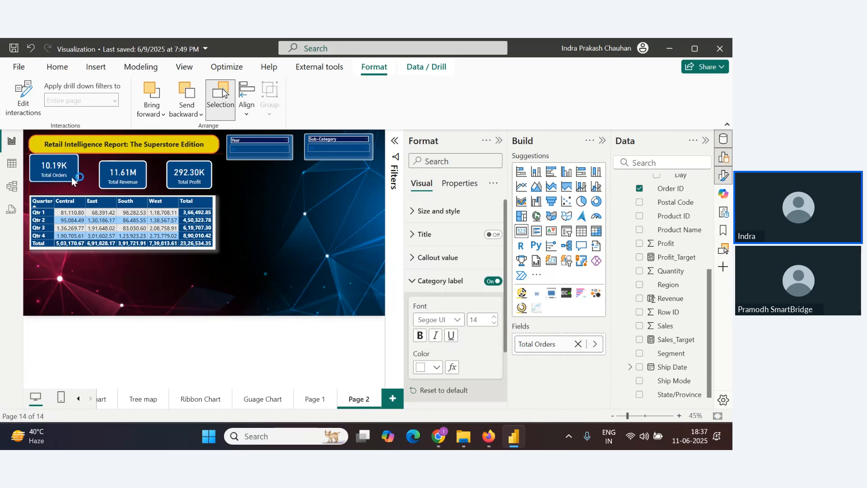
click(288, 264)
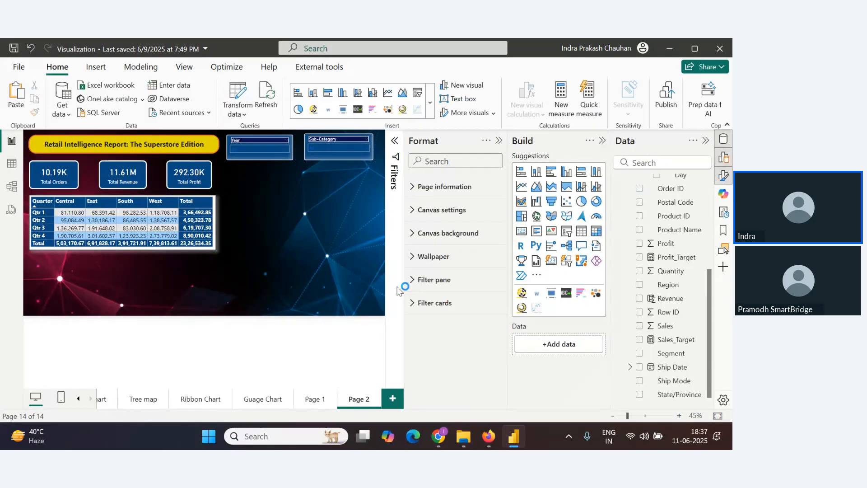
Copy the Profit by Sub-Category bar chart from the Bar Chart page and paste it onto Page 2
click(498, 144)
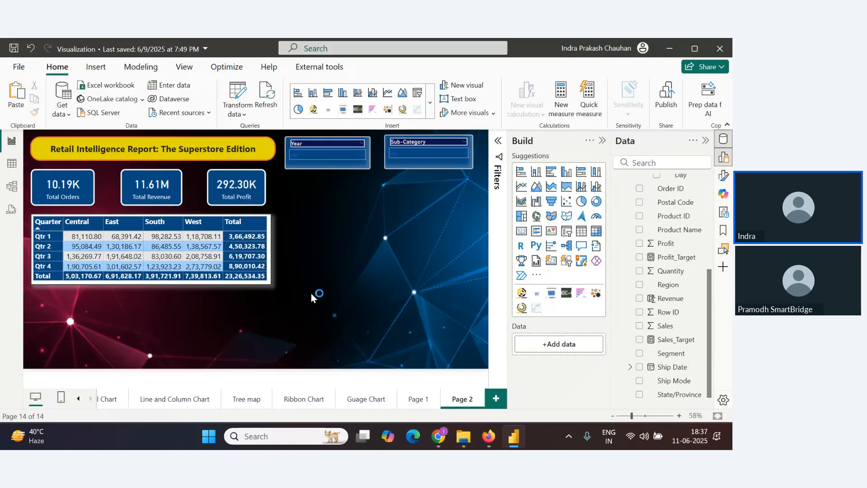
key(alt+Tab)
key(alt+Tab)
click(78, 399)
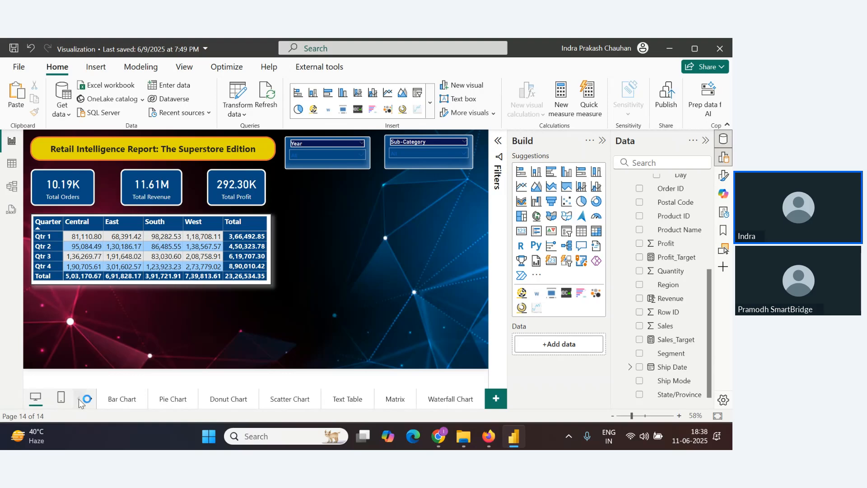
click(138, 400)
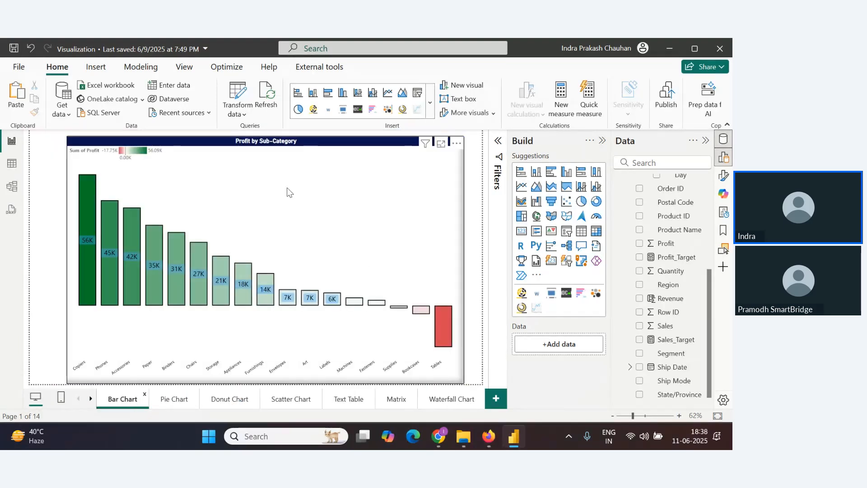
click(378, 192)
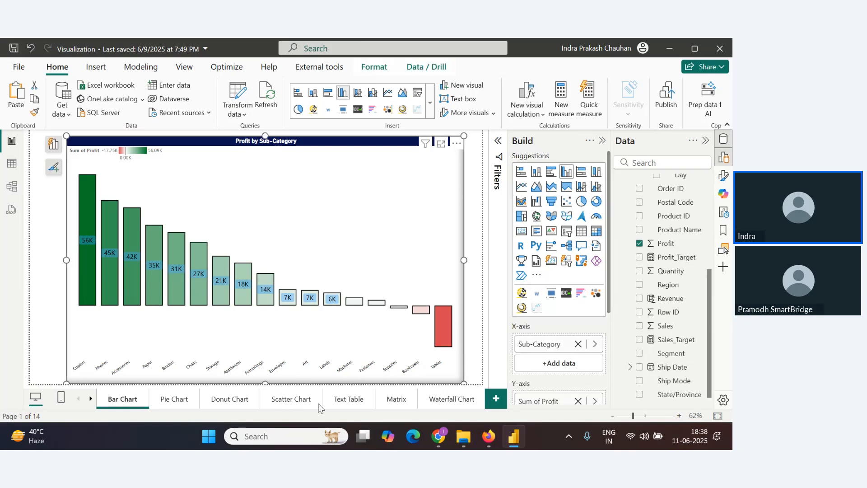
click(90, 399)
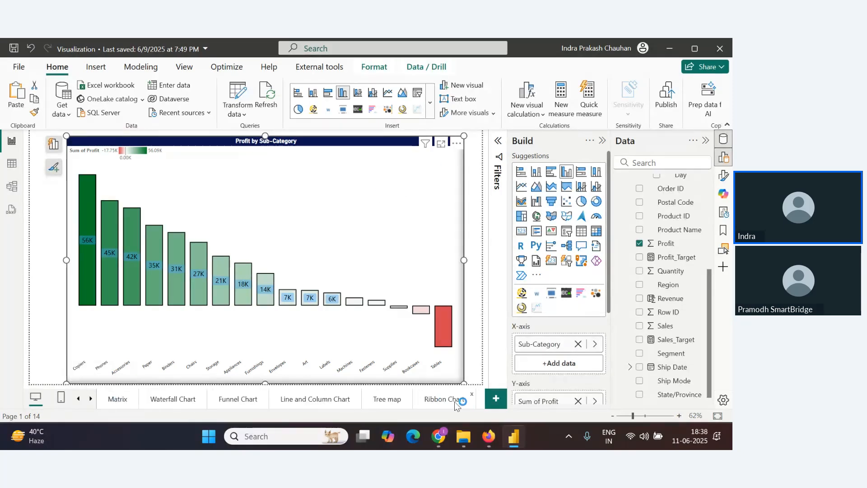
click(92, 399)
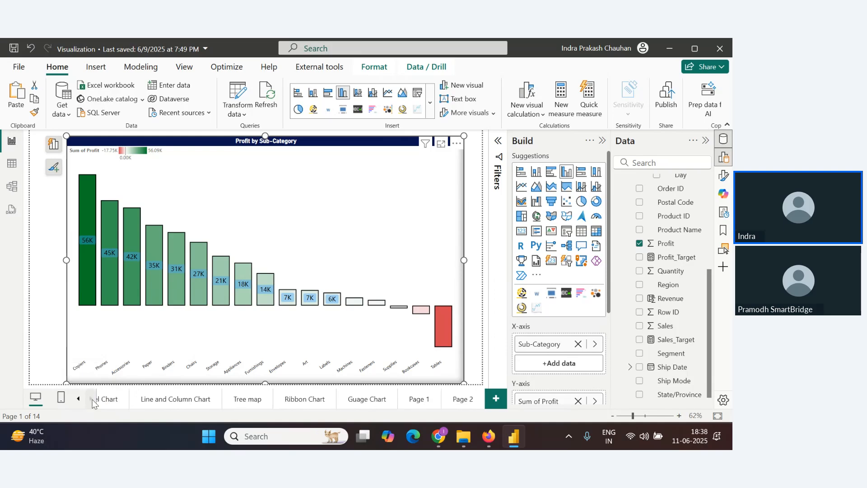
click(411, 399)
click(463, 399)
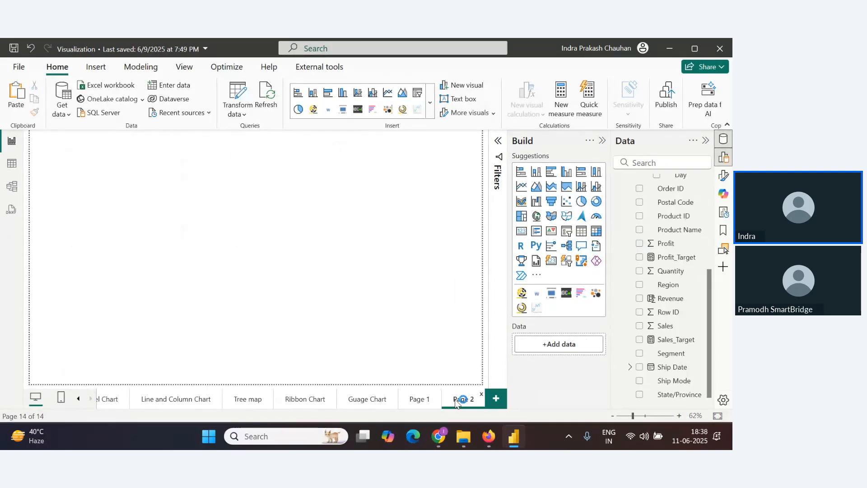
key(ctrl+v)
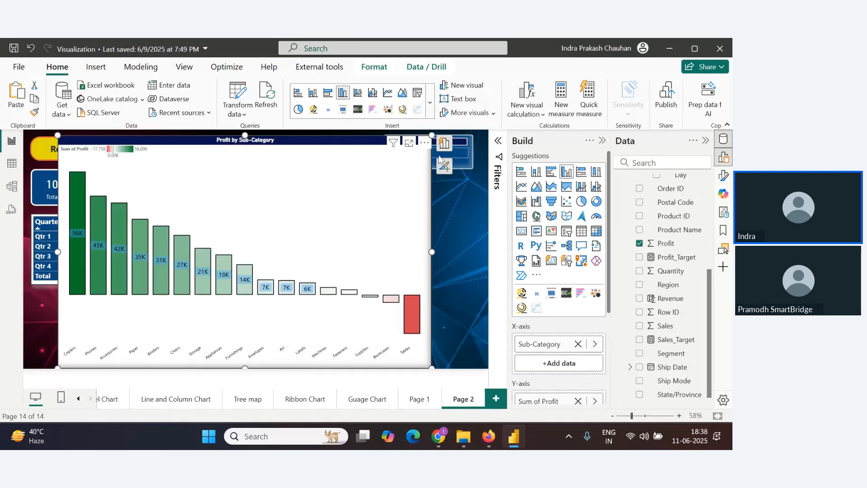
Resize the pasted Profit by Sub-Category chart down to fit beneath the matrix, matching its width
drag(432, 135, 199, 293)
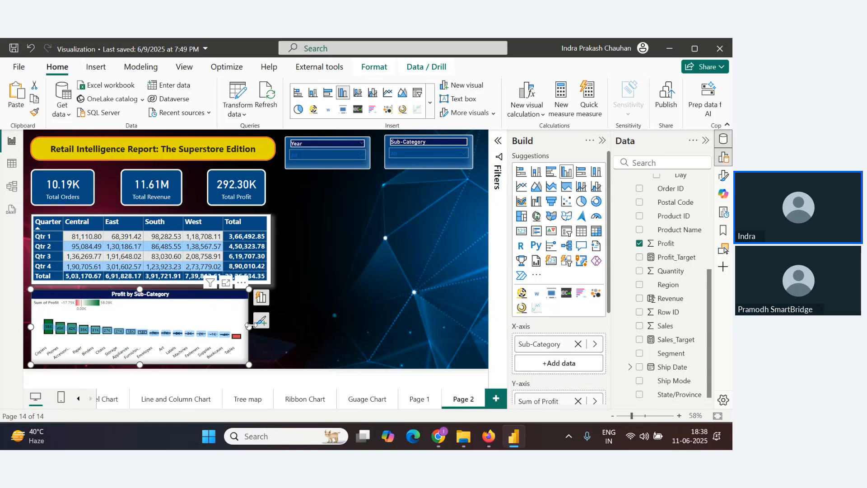
drag(248, 326, 295, 326)
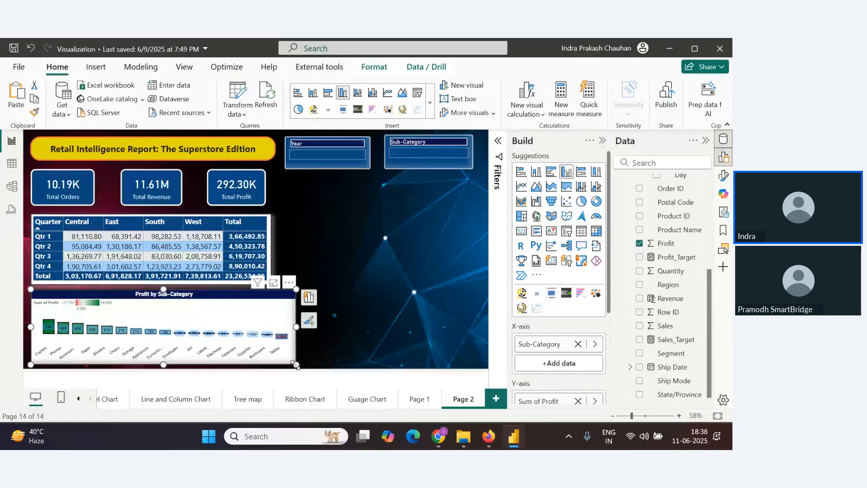
drag(296, 365, 276, 367)
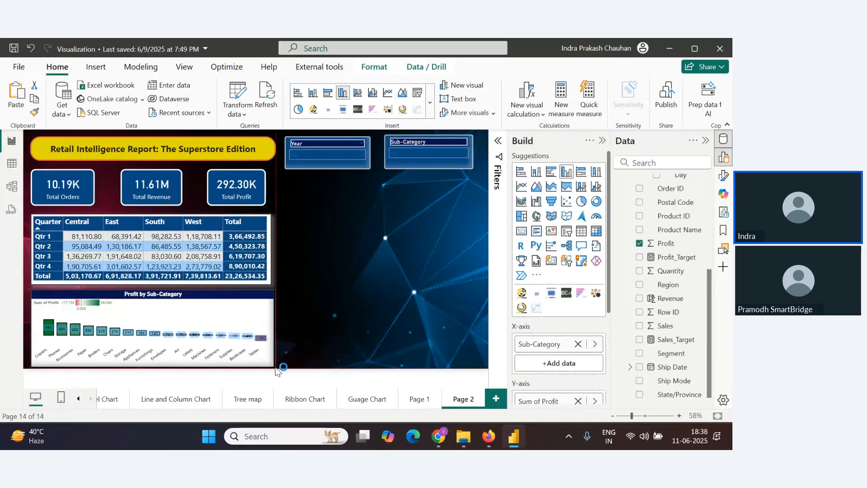
Move the Profit by Sub-Category chart up so it sits directly below the matrix
click(266, 261)
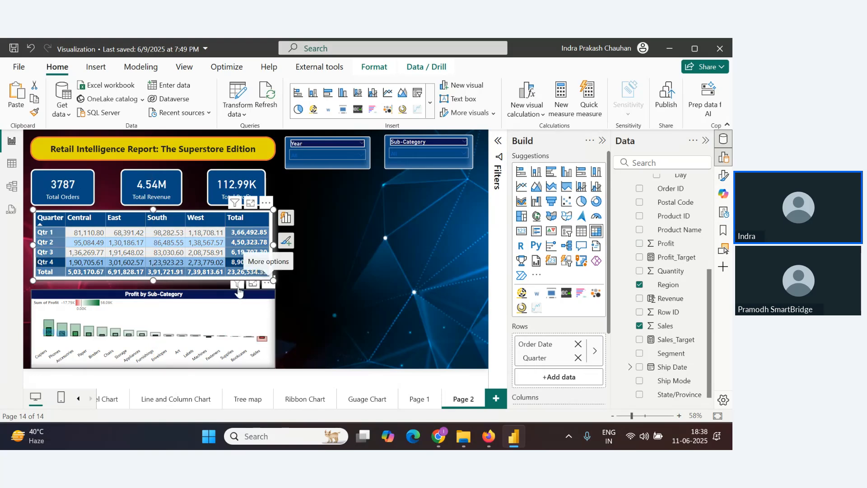
click(196, 290)
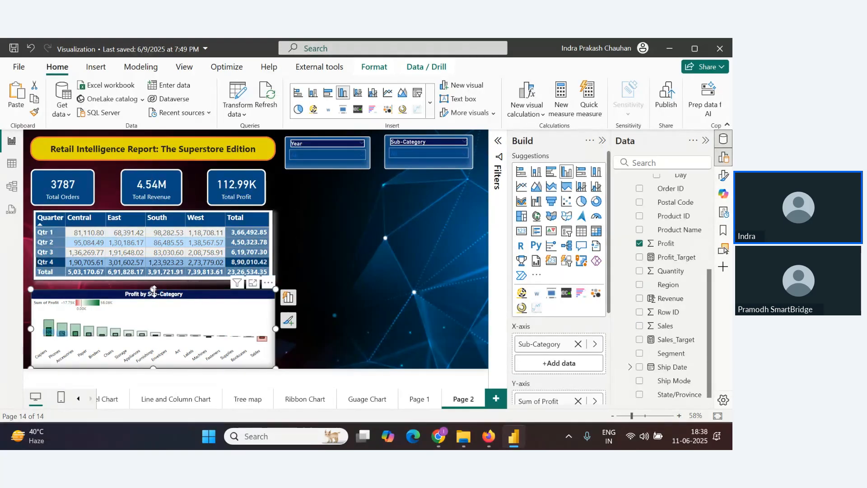
drag(153, 290, 154, 281)
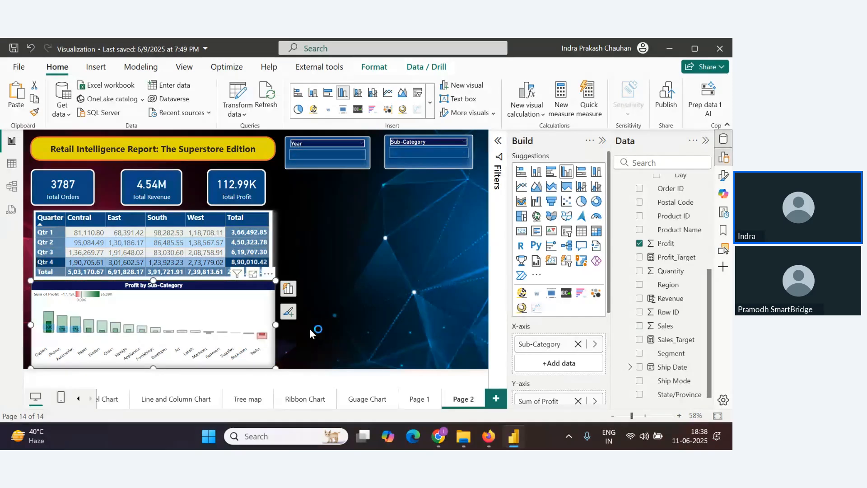
click(361, 306)
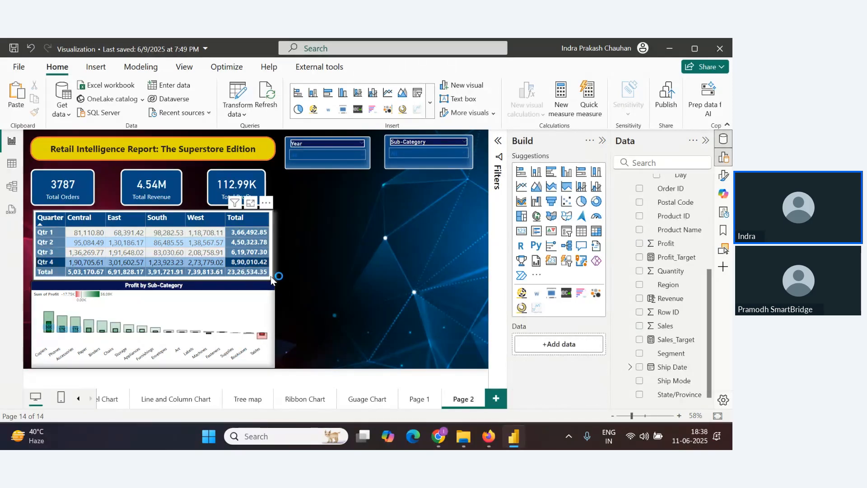
Clear the matrix selection and nudge the Total Revenue card slightly to the left
click(271, 277)
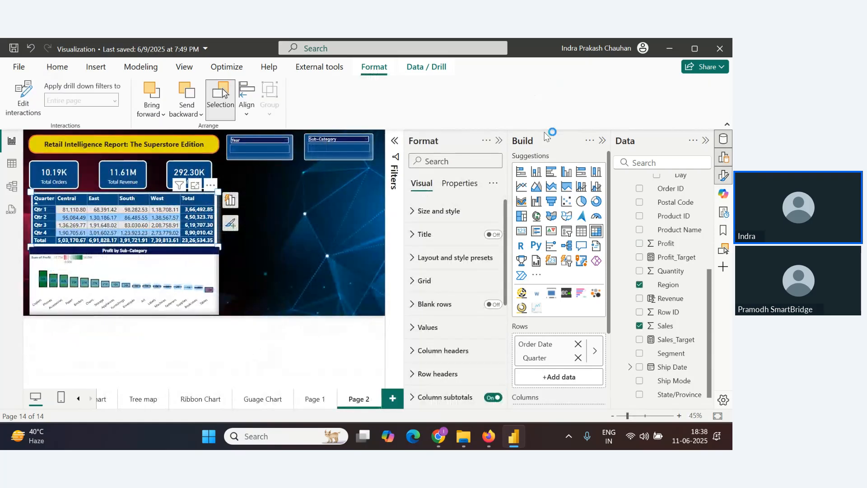
click(603, 143)
click(218, 344)
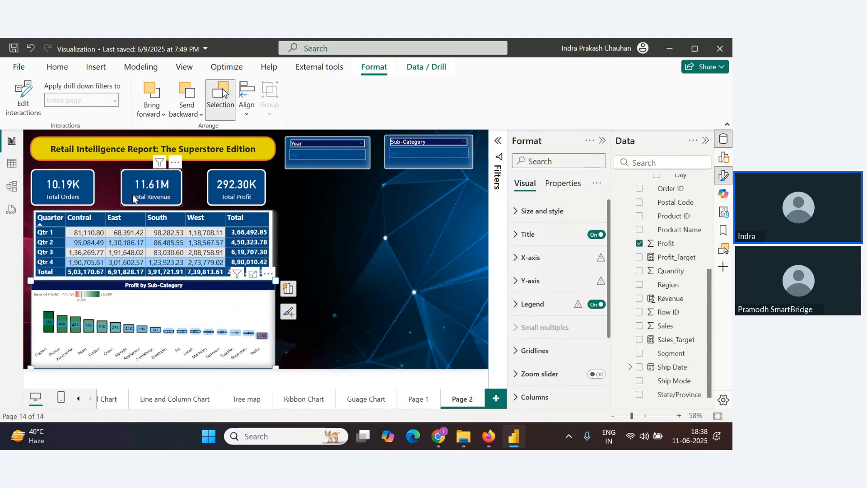
click(177, 201)
mouse_move(183, 207)
mouse_down()
mouse_move(173, 197)
mouse_move(173, 206)
mouse_up()
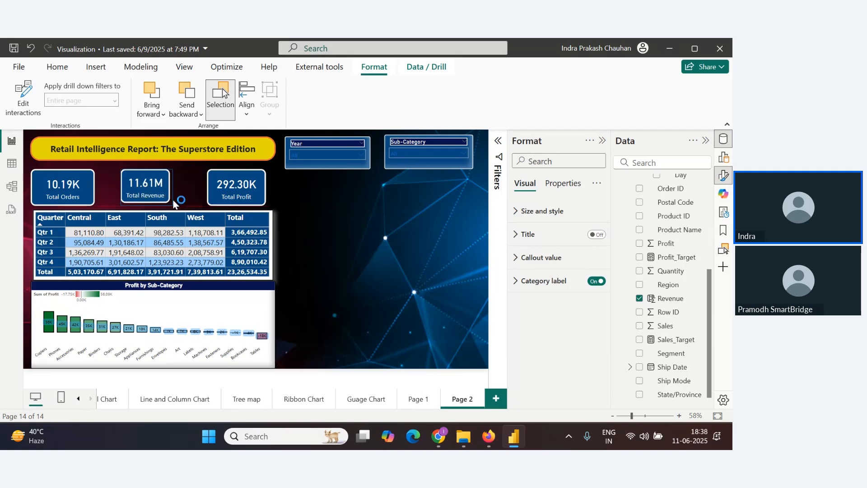
Open the page's canvas settings and set the canvas height to 800 px
click(420, 232)
click(526, 210)
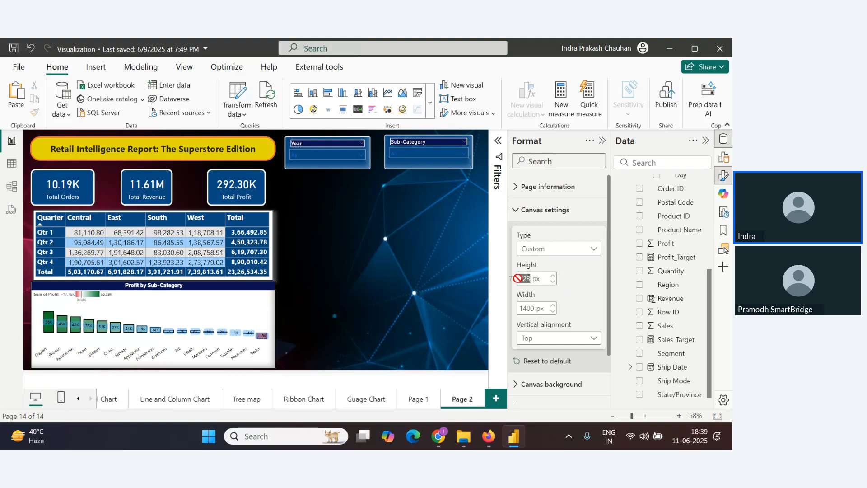
text(800)
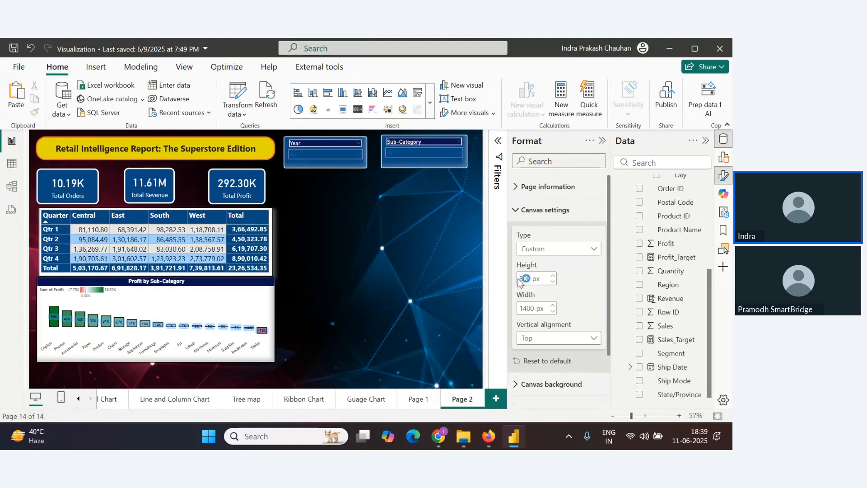
Stretch the Profit by Sub-Category chart down to the bottom of the taller canvas
click(266, 331)
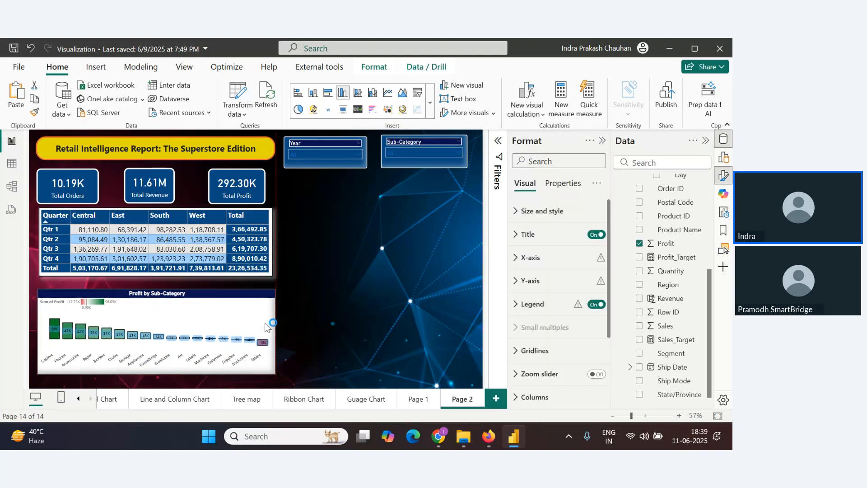
drag(276, 370, 279, 383)
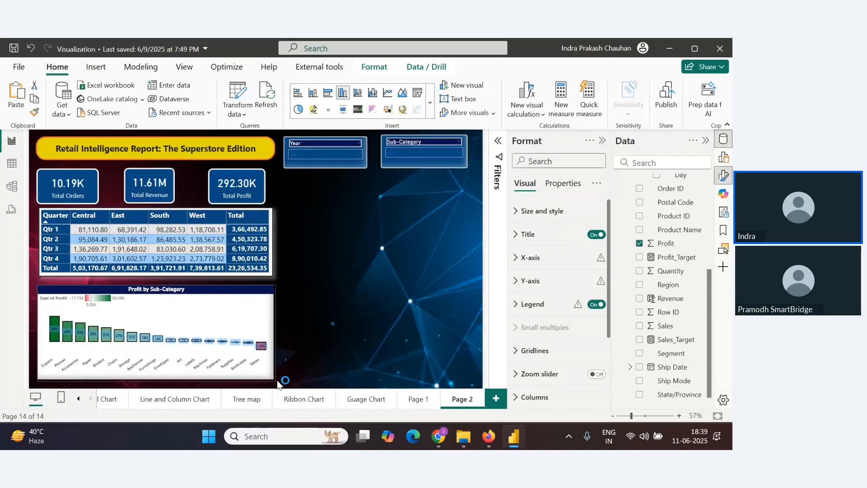
click(312, 329)
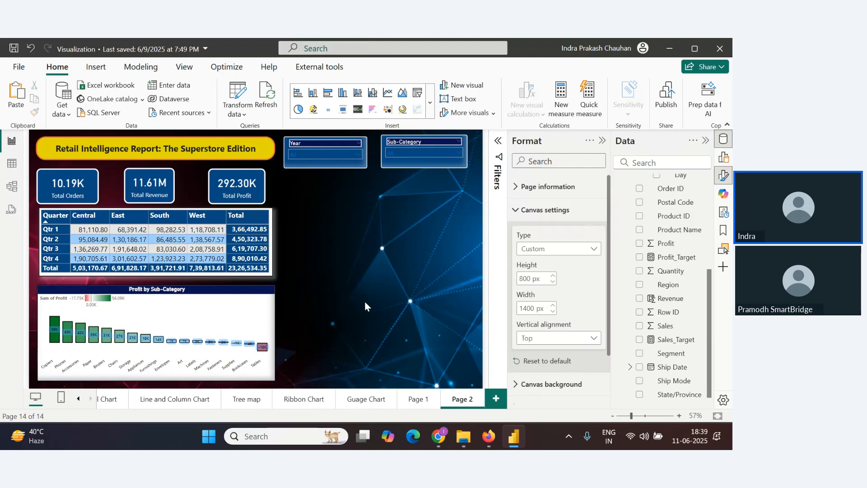
click(241, 232)
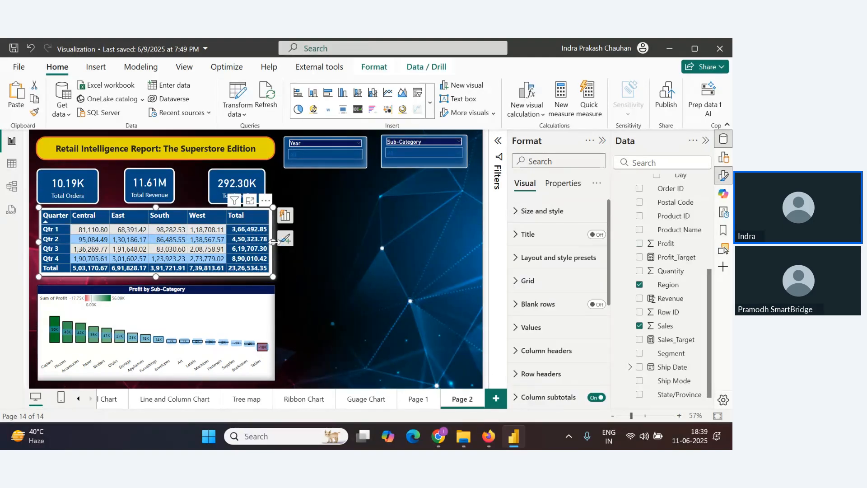
key(alt+Tab)
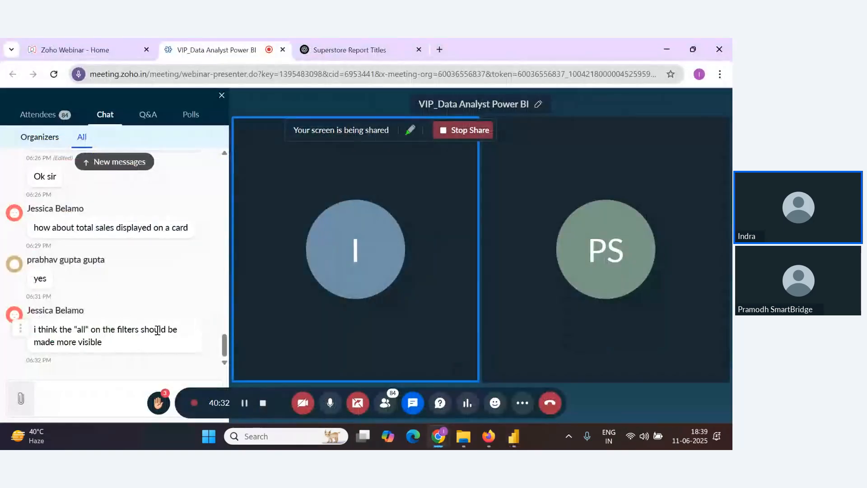
key(alt+Tab)
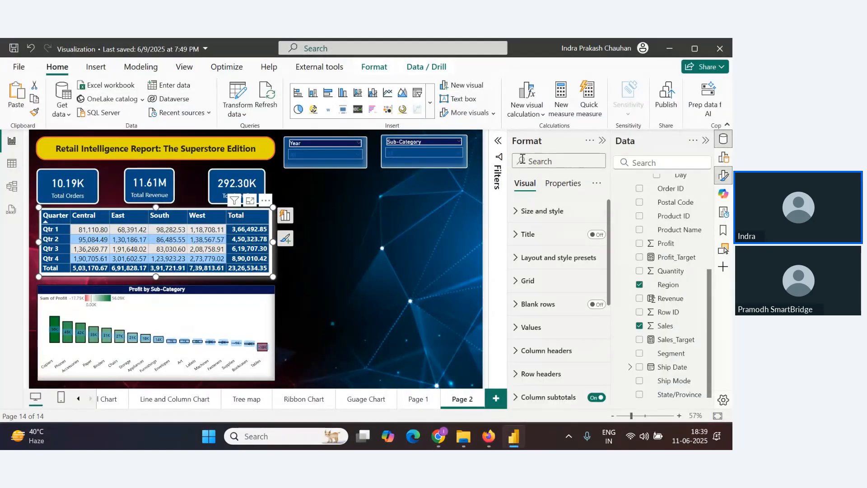
click(605, 141)
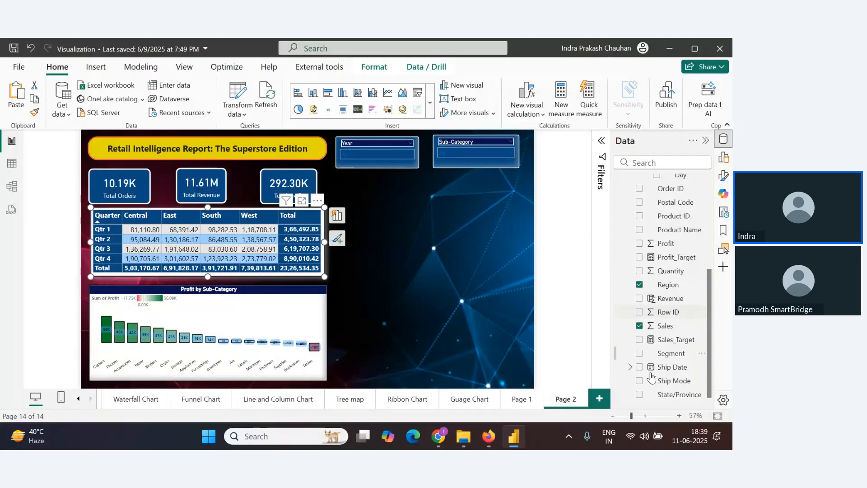
Narrow the Profit by Sub-Category chart to about half its width
click(247, 344)
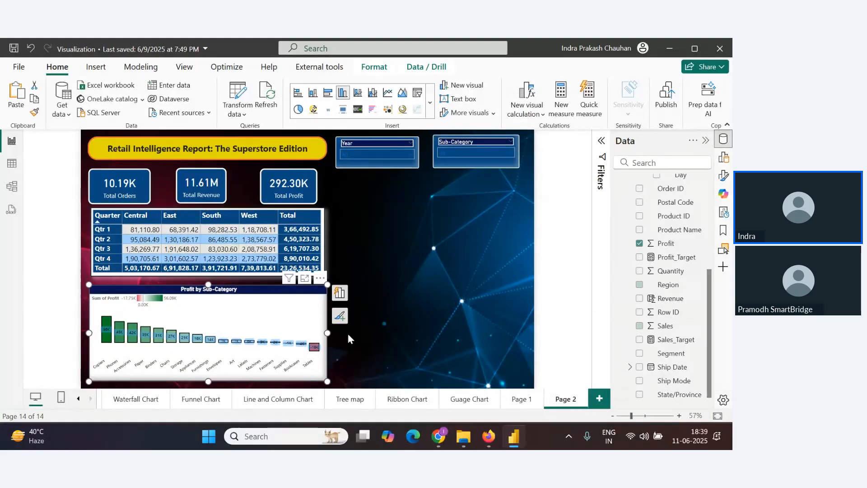
drag(326, 333, 254, 338)
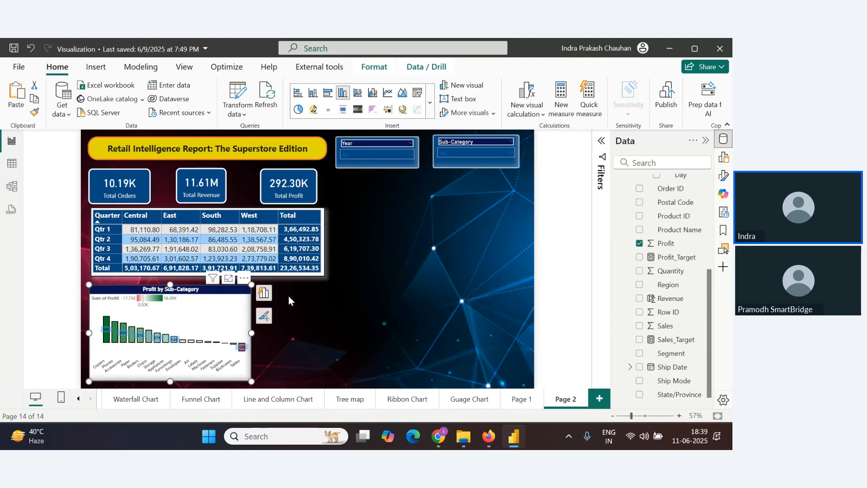
Browse through the earlier report pages to review their existing charts, then return to Page 2
key(alt+Tab)
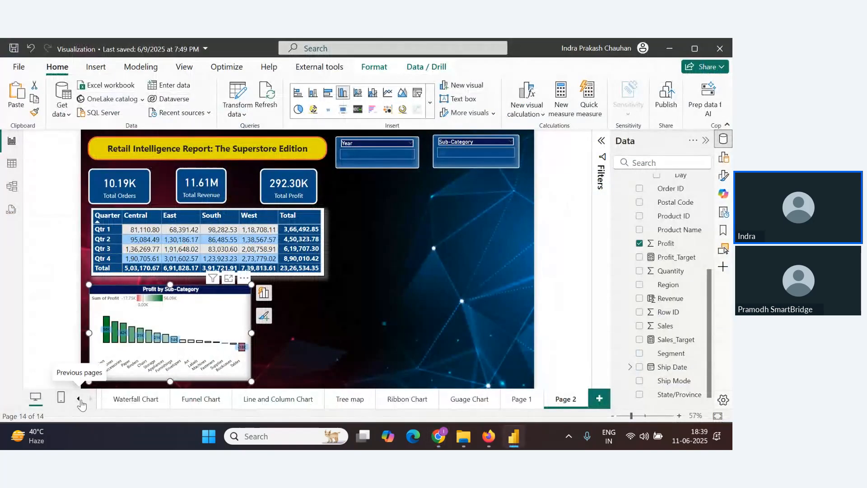
click(78, 399)
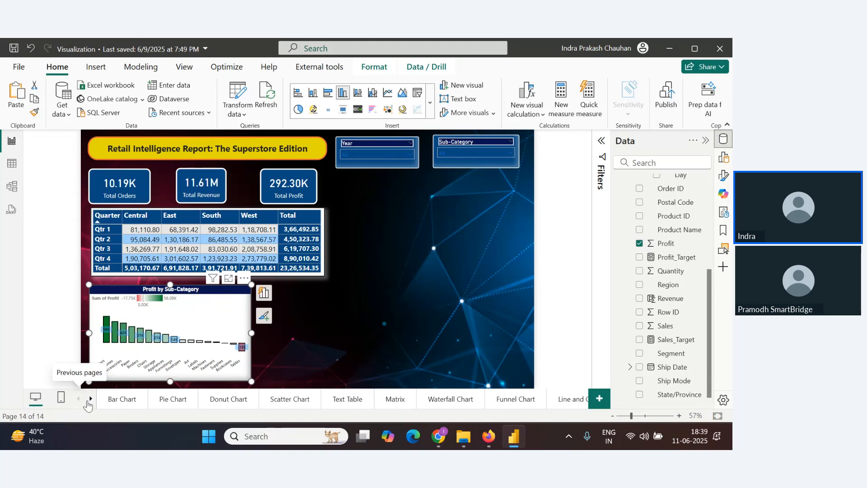
click(559, 407)
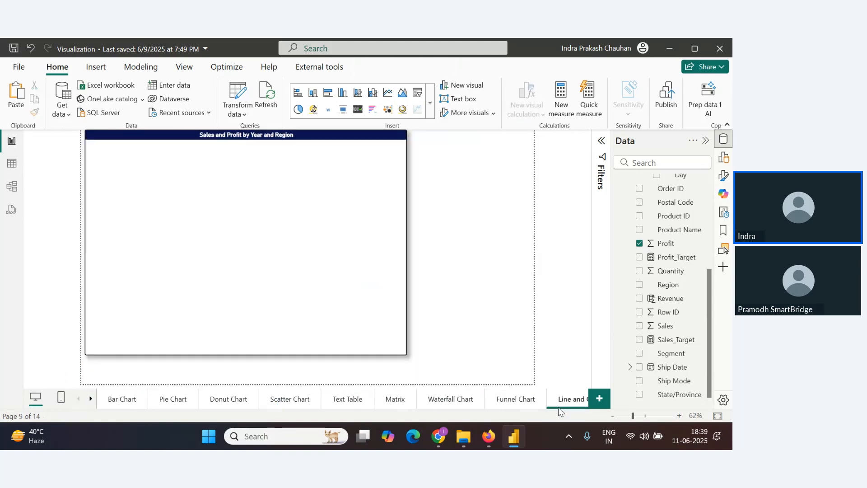
click(449, 407)
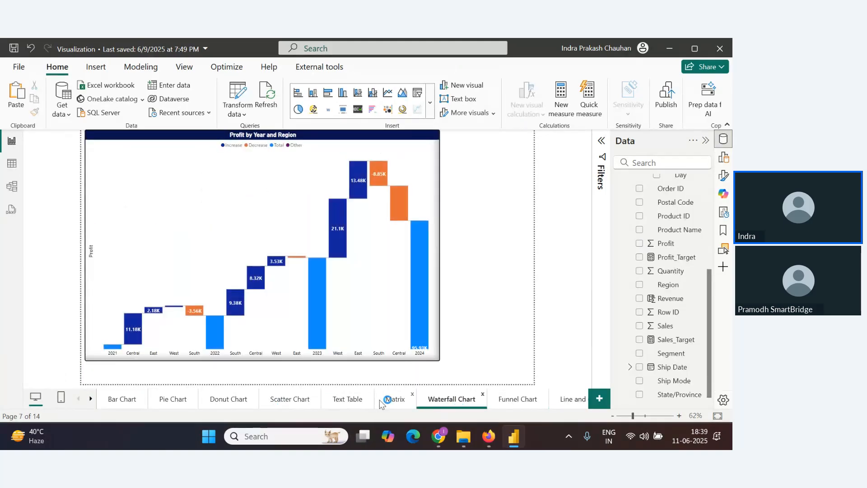
click(395, 400)
click(239, 400)
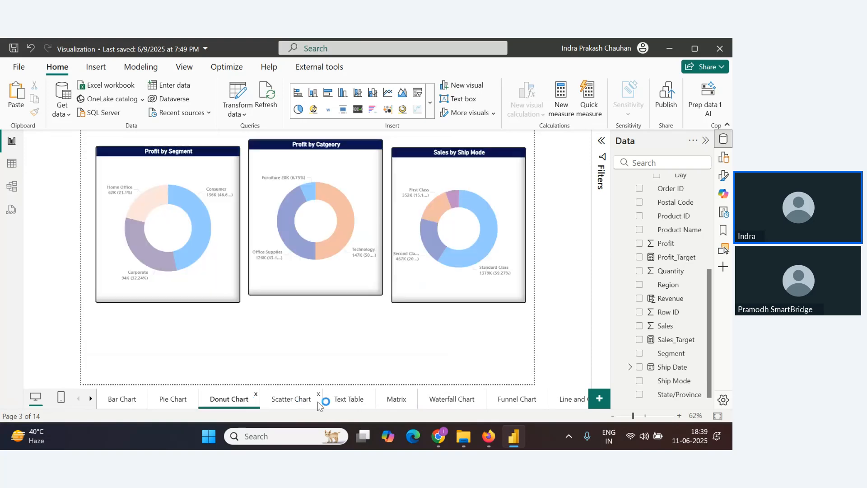
click(92, 400)
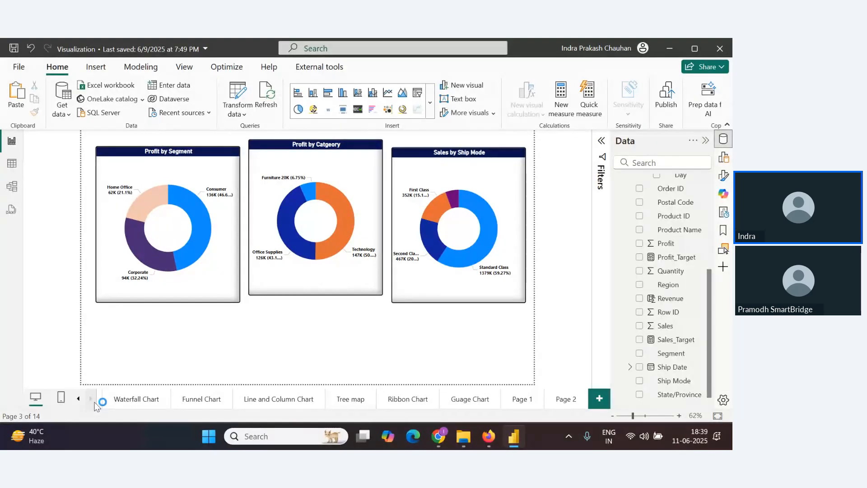
key(alt+Tab)
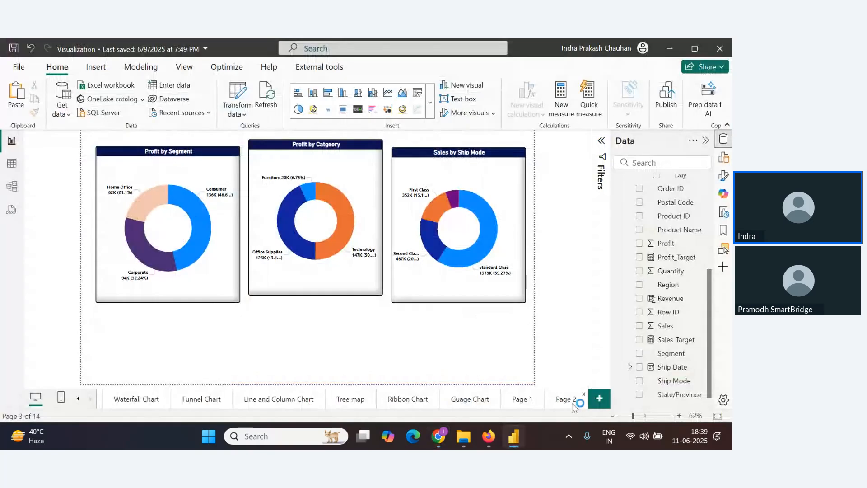
click(567, 402)
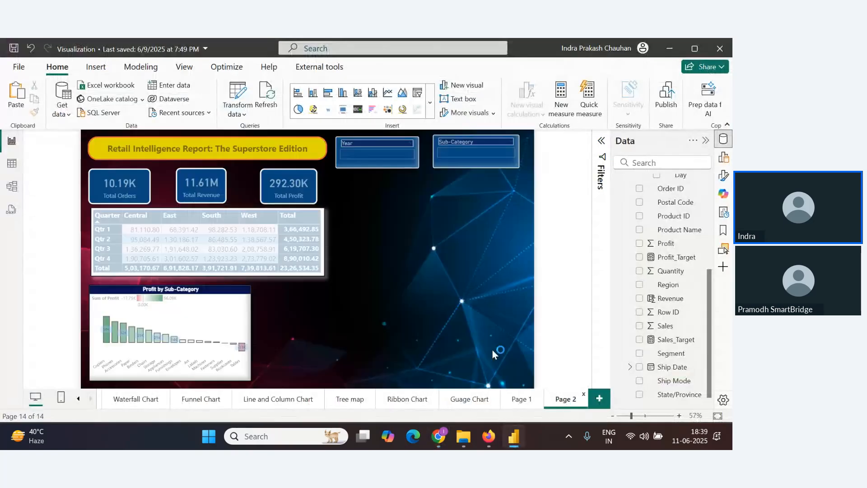
Insert a line chart beside the Profit by Sub-Category chart and widen it to fill the space below the matrix
click(724, 158)
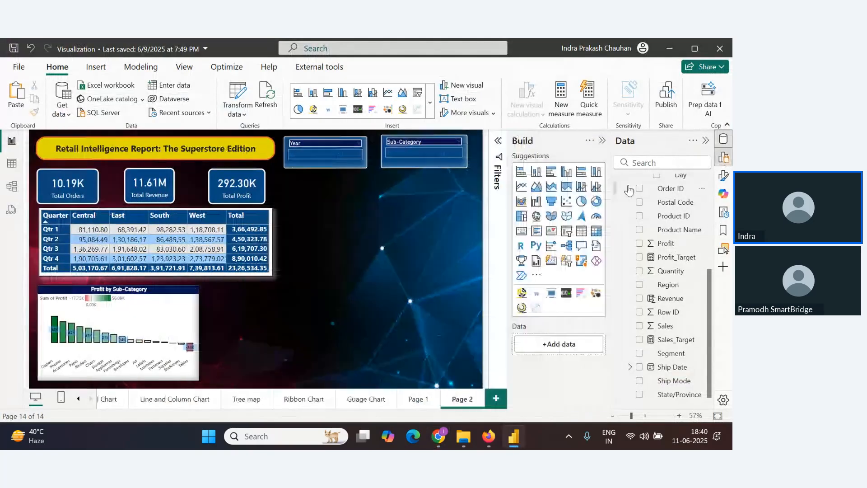
scroll(685, 226, up, 4)
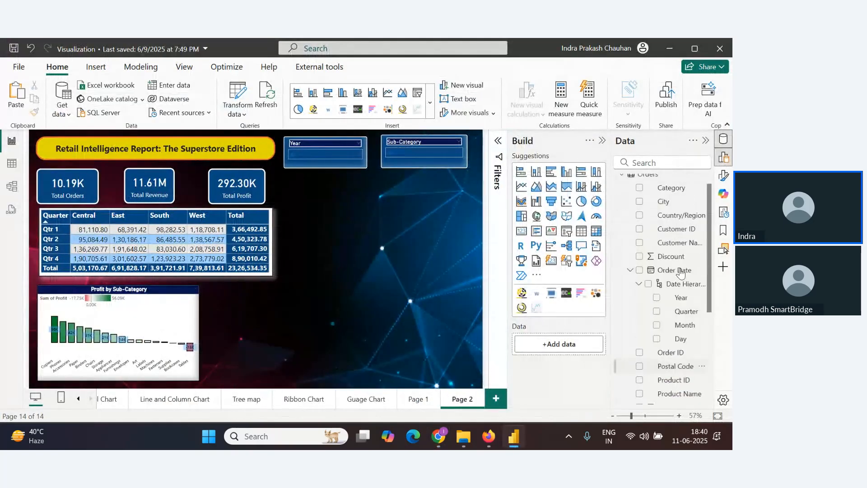
click(521, 202)
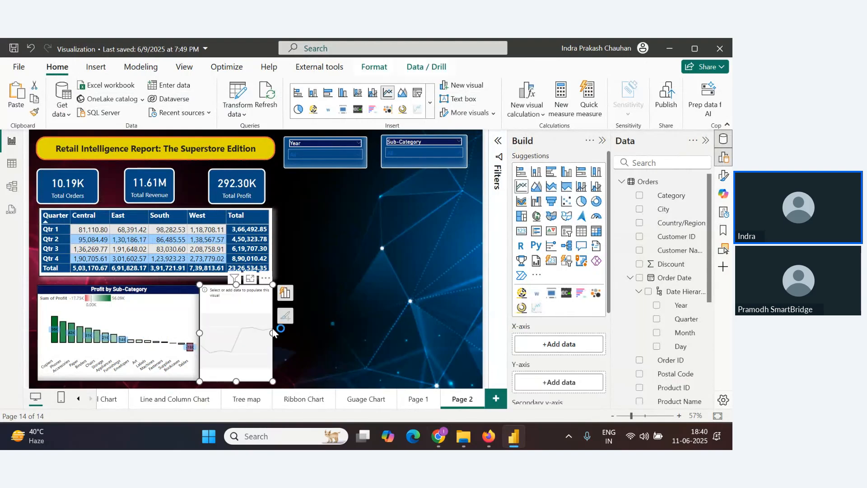
drag(272, 333, 374, 333)
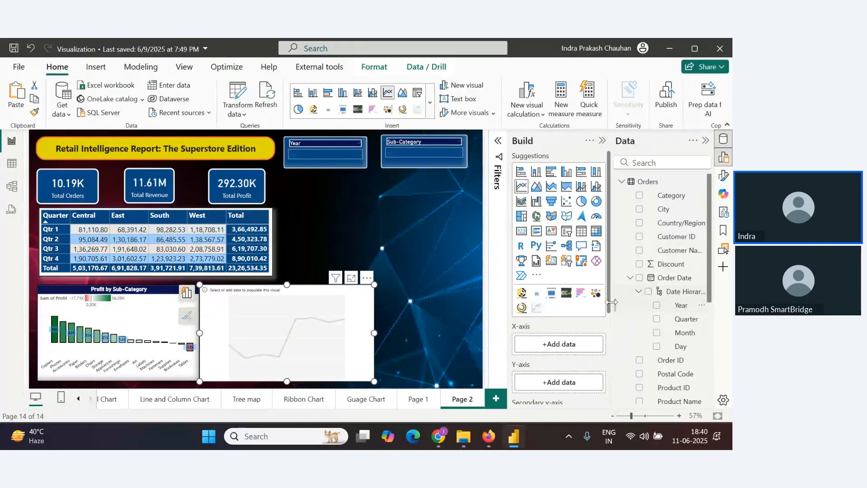
Put Order Date Month on the line chart's X-axis and Sales on its Y-axis
drag(685, 332, 579, 349)
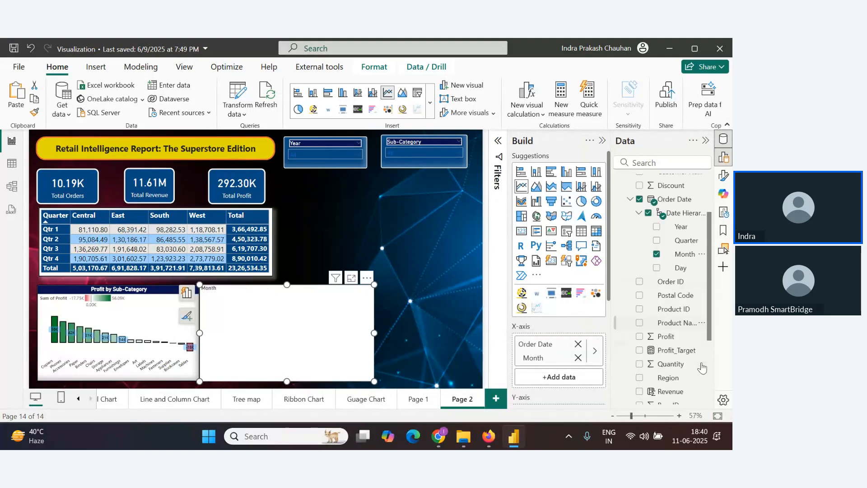
scroll(672, 314, down, 3)
scroll(672, 314, down, 3)
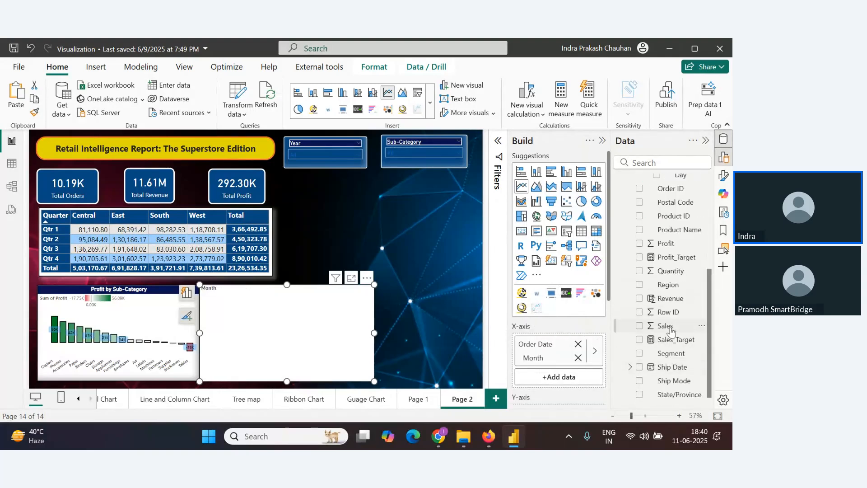
drag(668, 326, 587, 352)
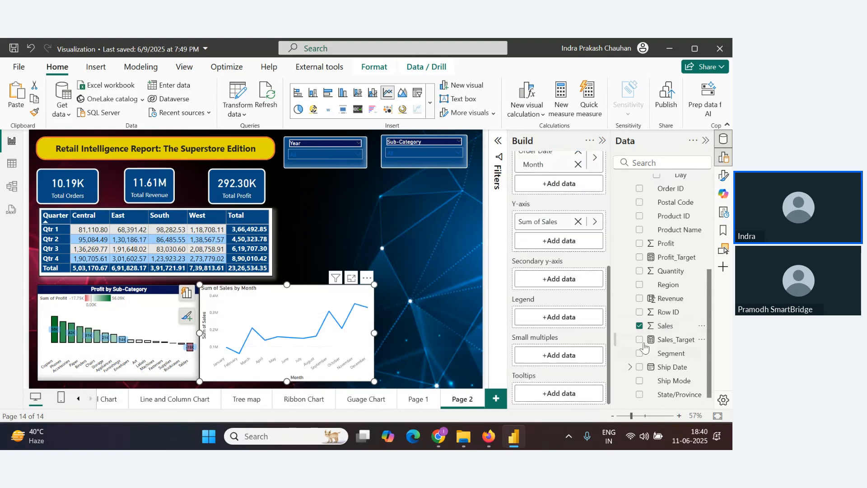
Open the line chart in focus mode and turn on its visual border
mouse_move(307, 351)
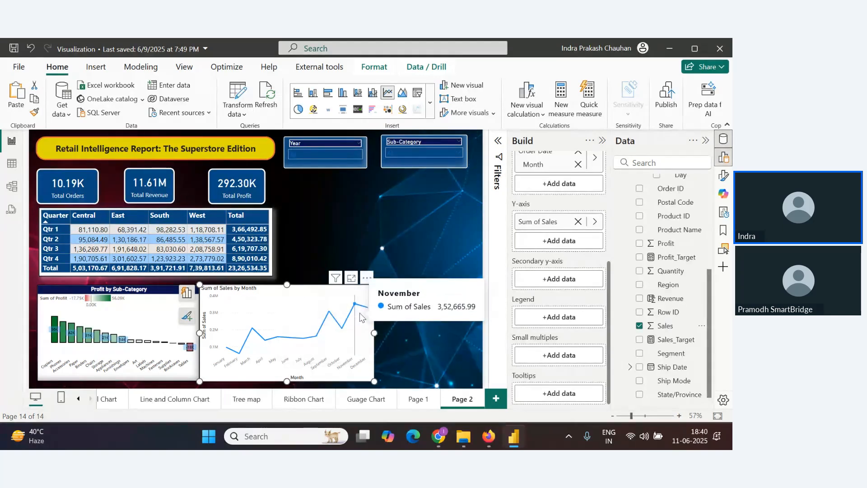
click(352, 276)
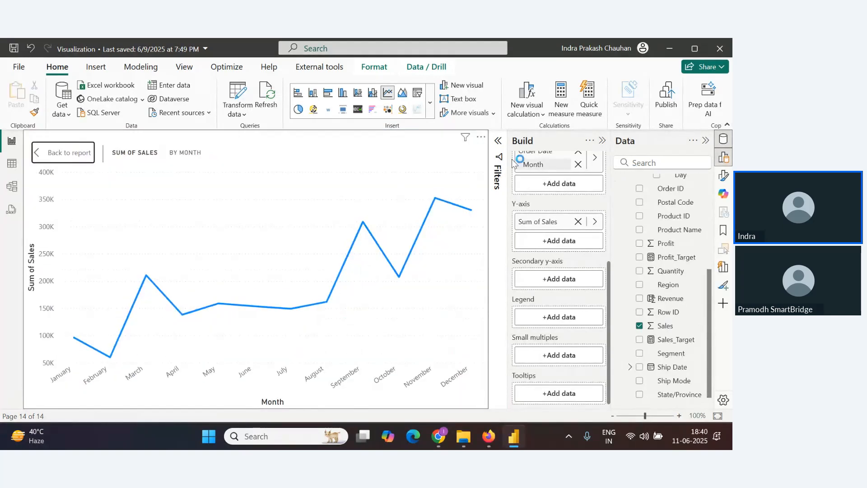
click(498, 140)
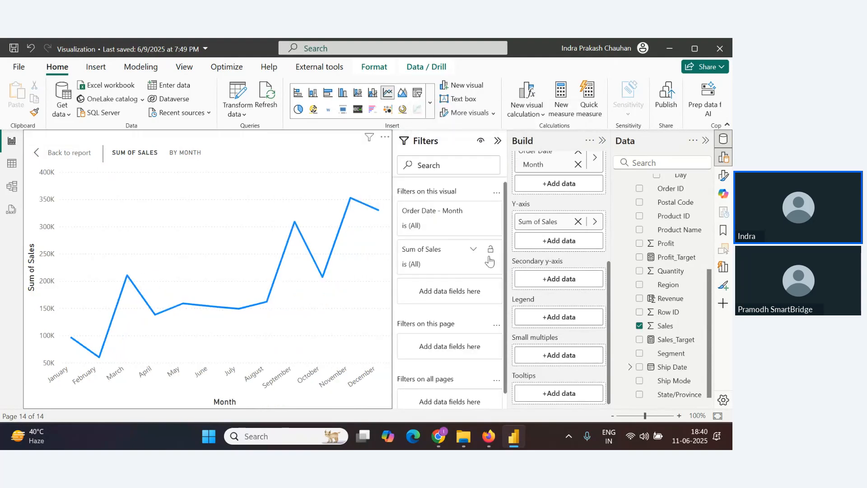
click(497, 140)
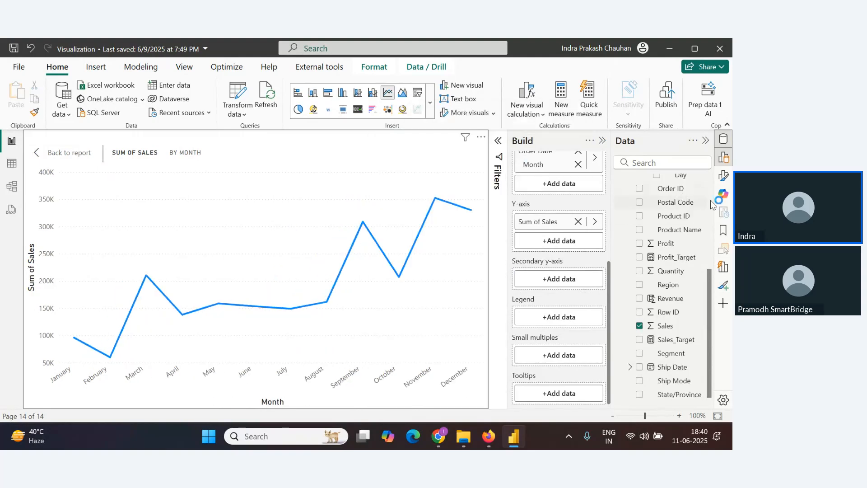
click(724, 176)
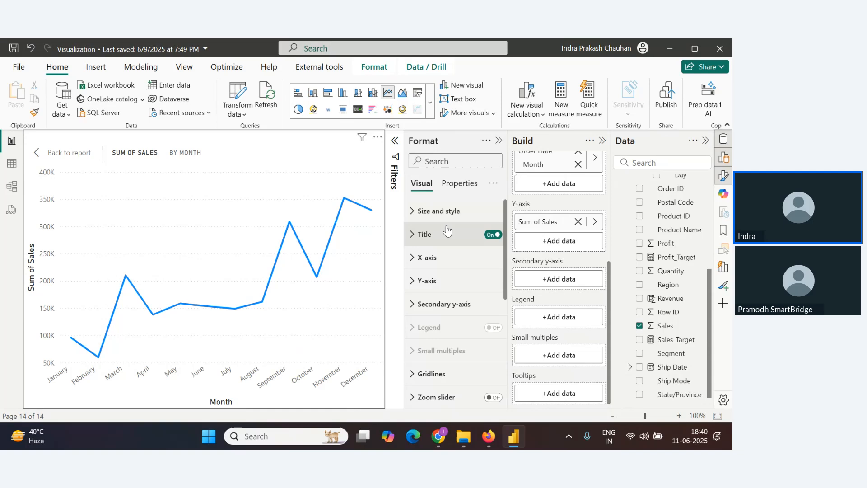
click(409, 221)
scroll(450, 291, down, 4)
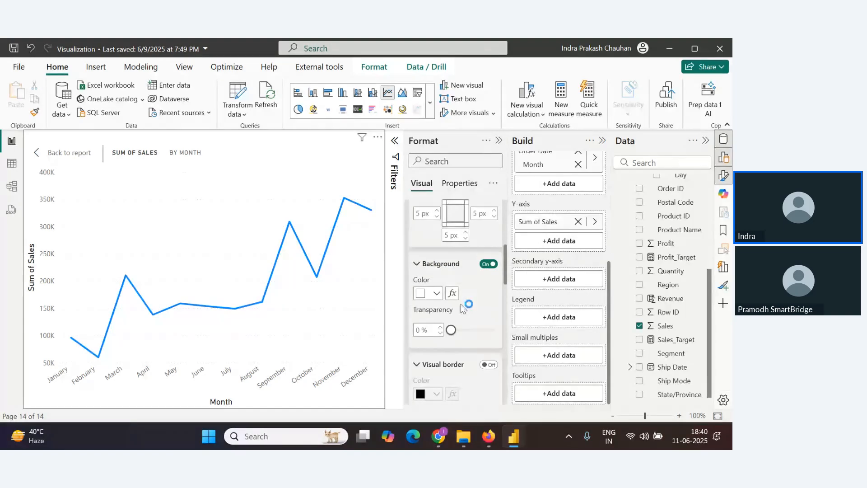
scroll(437, 340, down, 2)
click(488, 308)
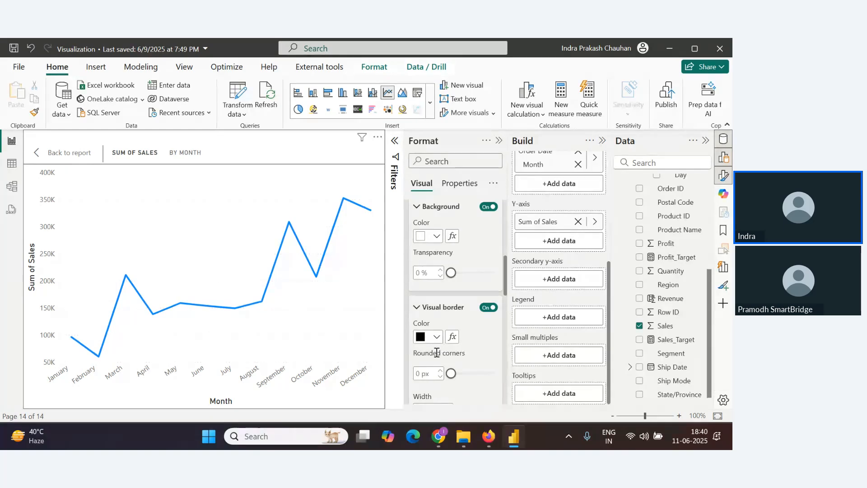
Set the line chart's title text to "Monthly Sales Trend"
scroll(437, 353, down, 3)
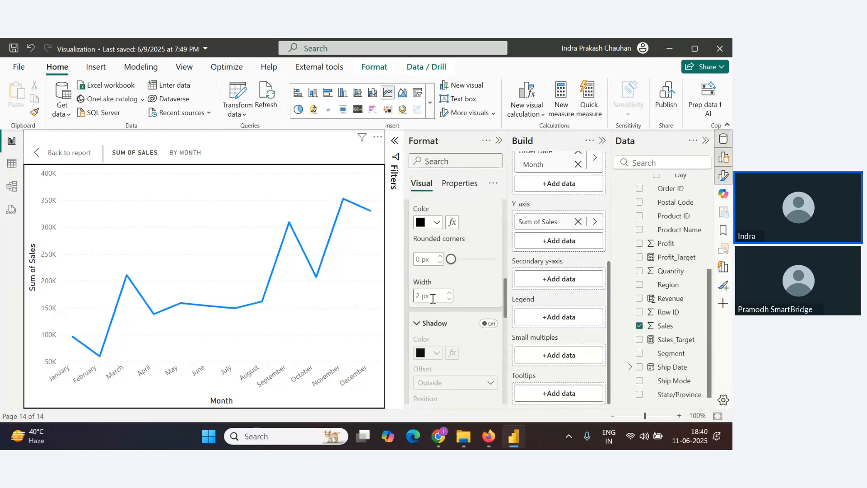
scroll(460, 312, down, 5)
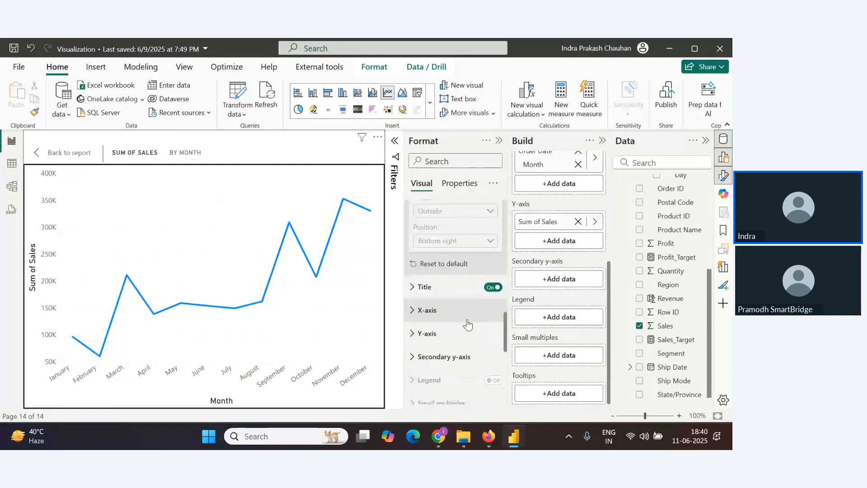
click(425, 286)
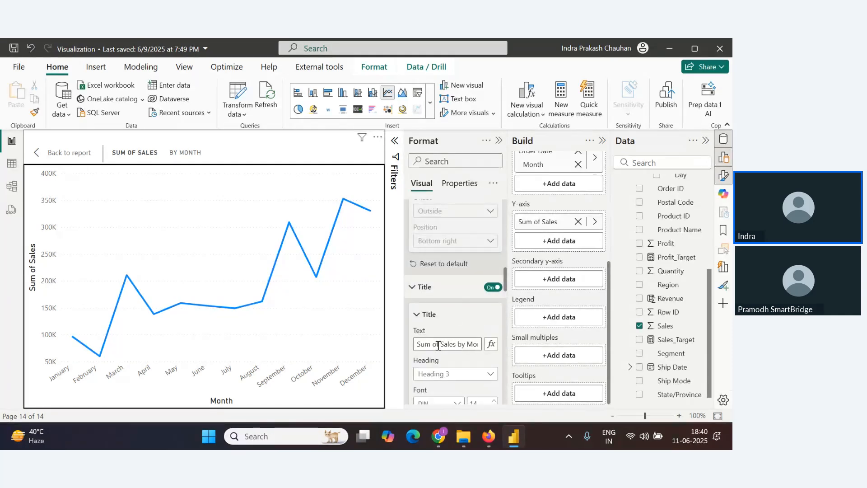
double_click(453, 346)
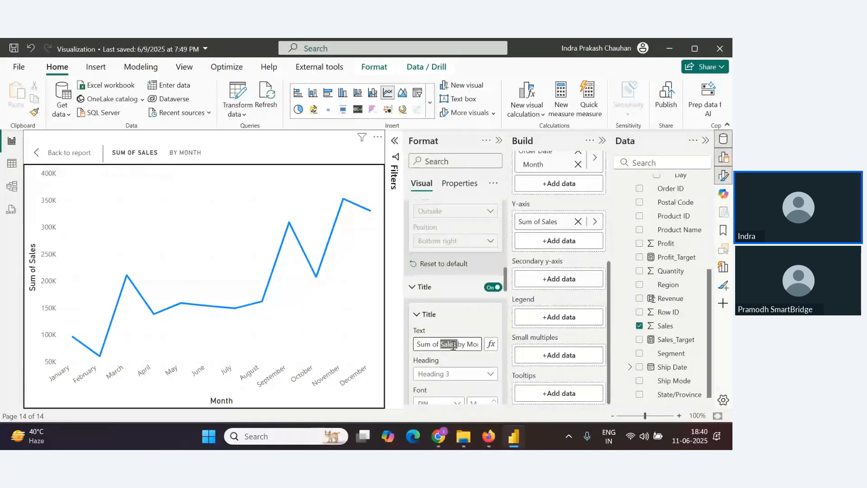
key(ctrl+a)
text(Mon)
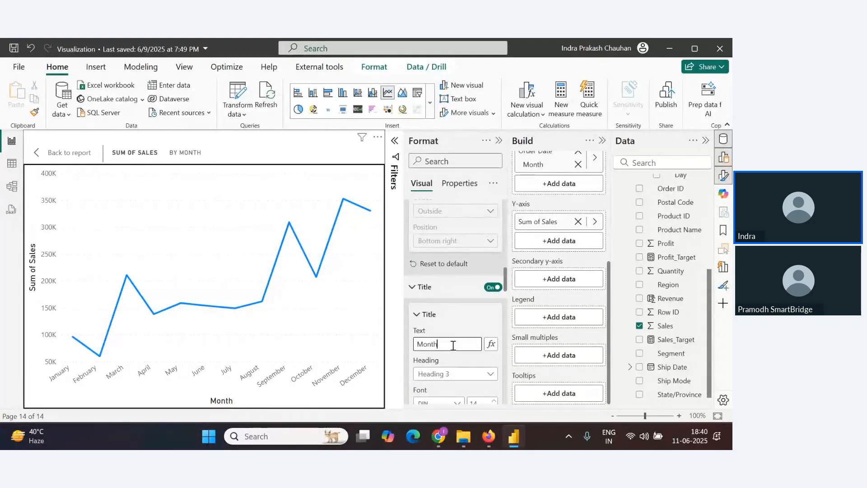
text(thly Sales Tr)
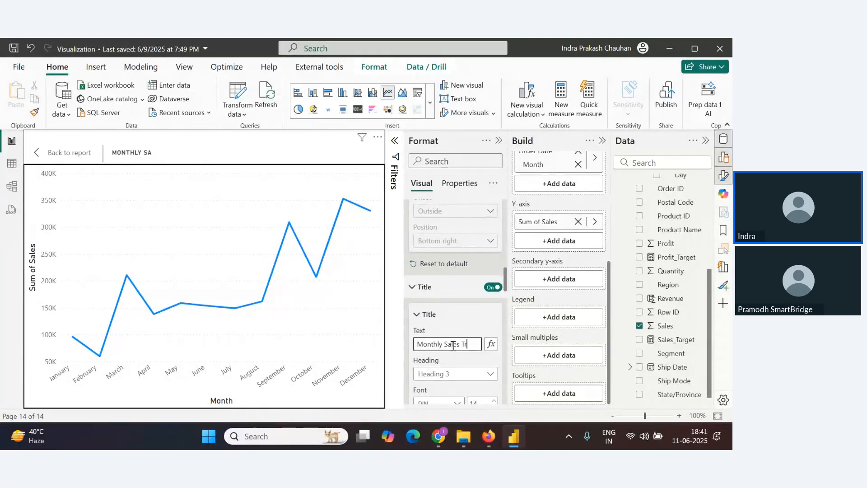
text(end)
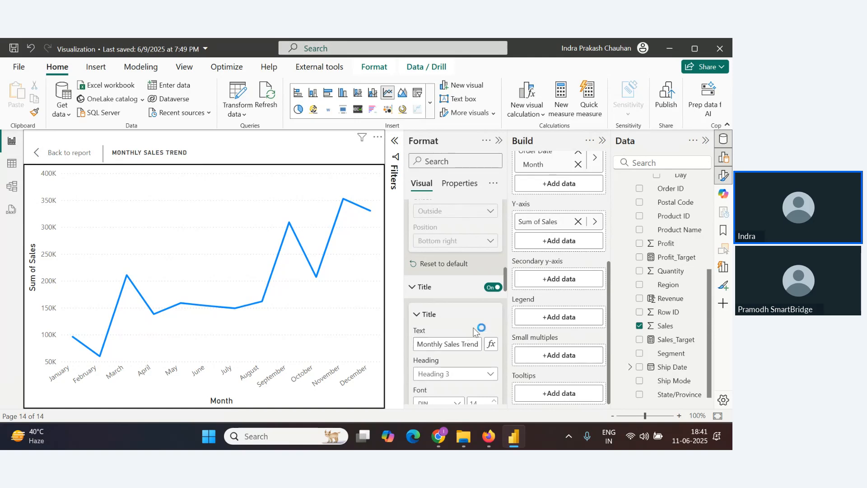
Format the line chart title with white text, a dark navy background and centre alignment
scroll(475, 329, down, 4)
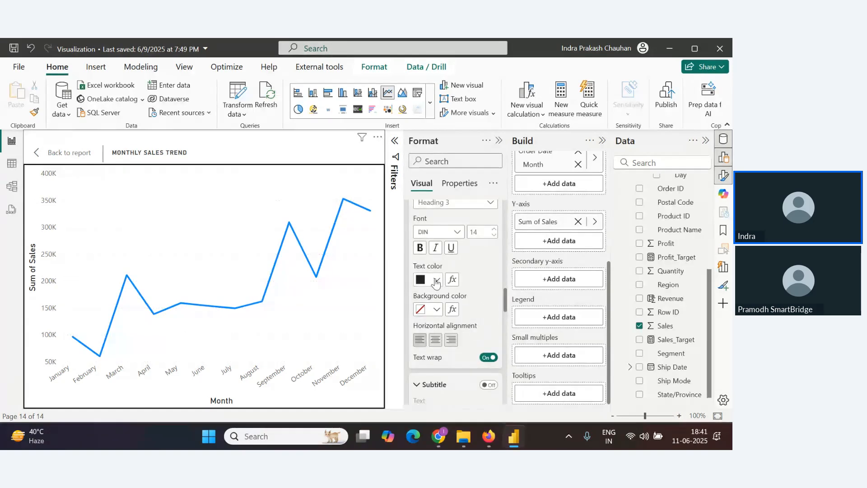
click(436, 281)
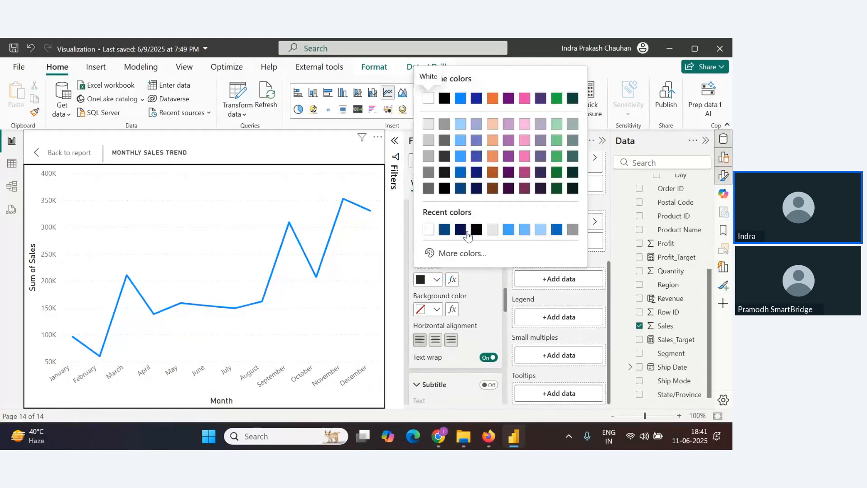
click(428, 230)
click(436, 309)
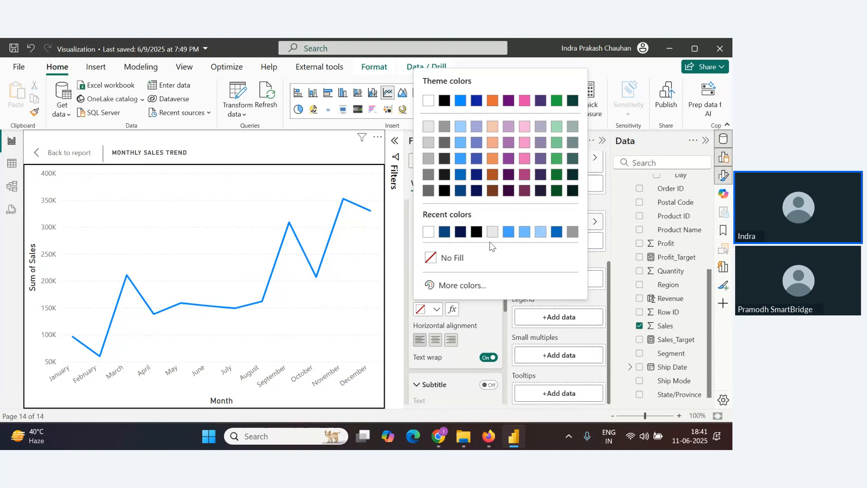
click(477, 174)
click(436, 339)
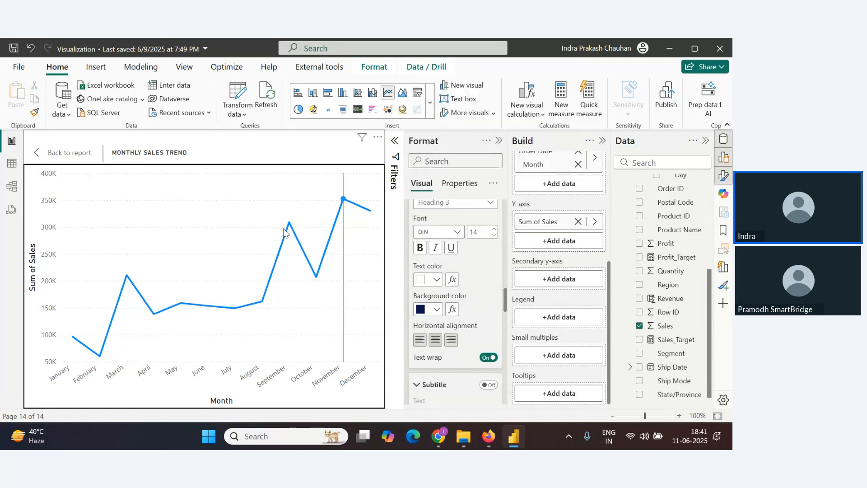
Set the line chart's X-axis value labels to black
click(68, 153)
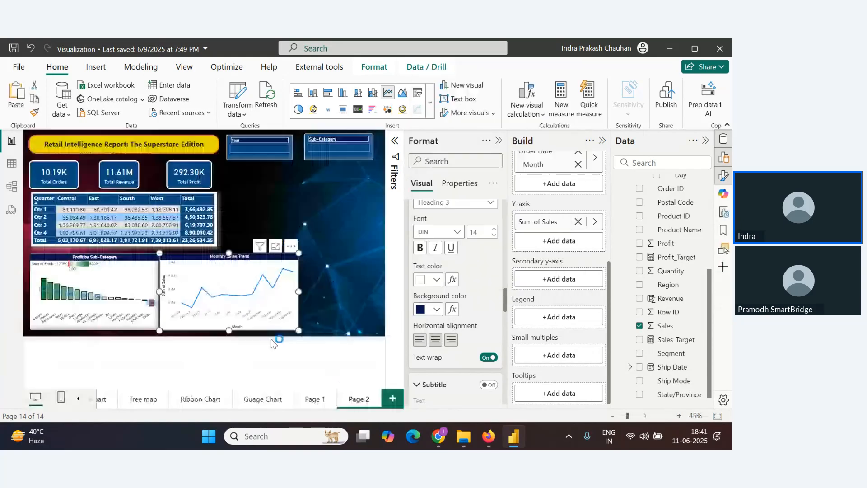
click(278, 246)
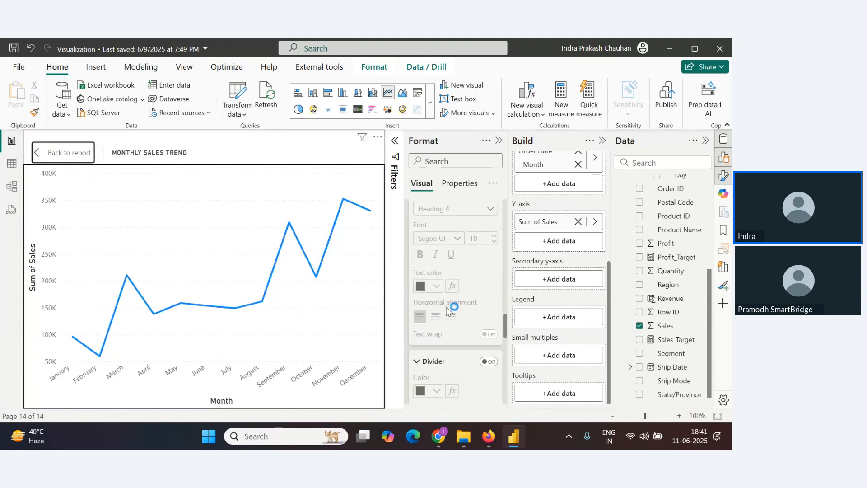
scroll(452, 307, down, 5)
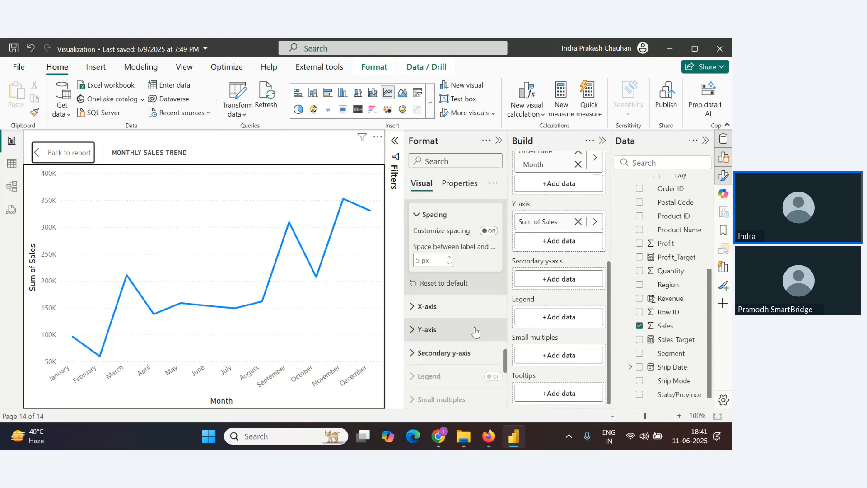
click(413, 307)
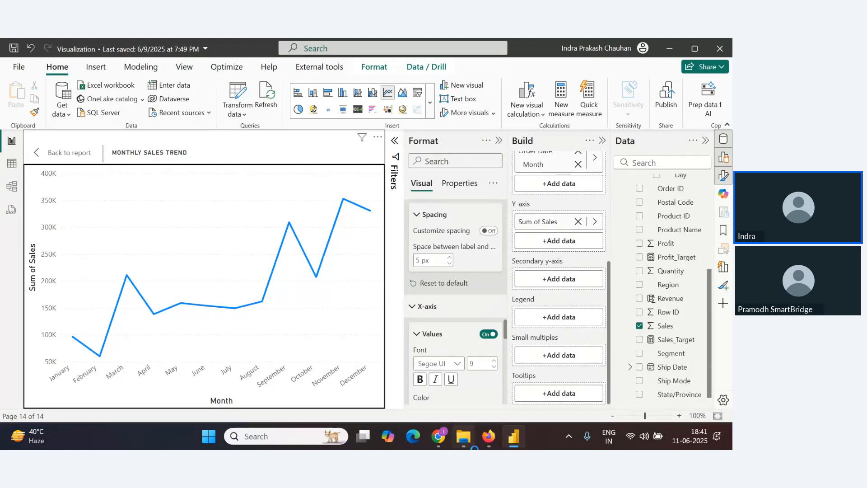
click(437, 298)
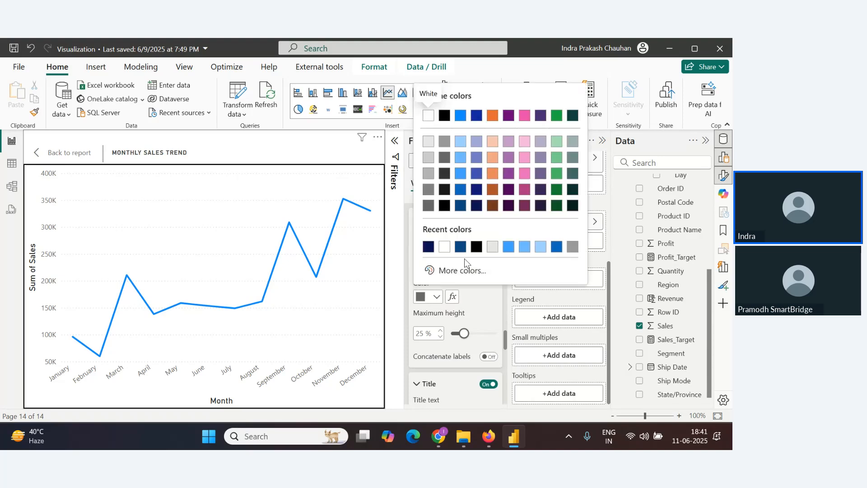
click(475, 248)
Turn off the line chart's Y-axis values and Y-axis title
scroll(465, 352, down, 5)
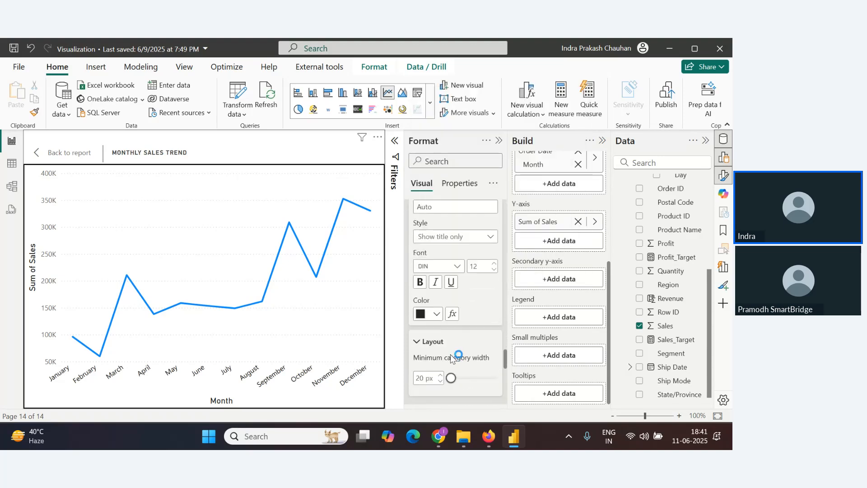
scroll(422, 343, down, 2)
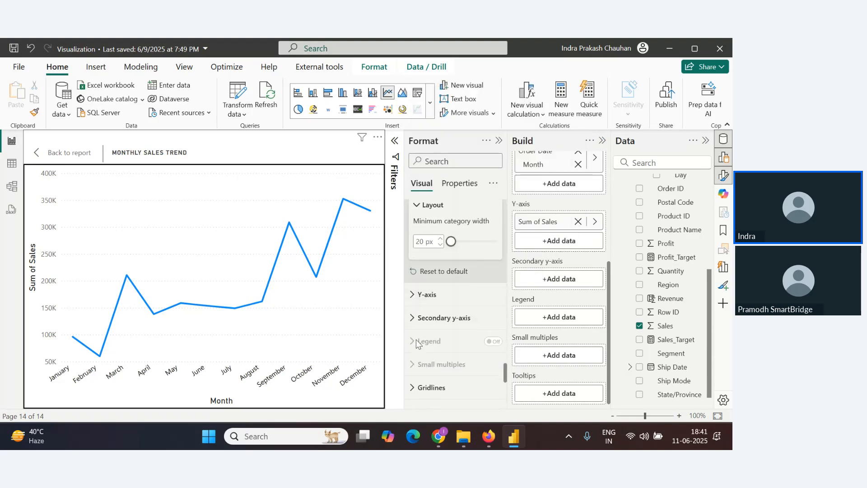
click(422, 296)
scroll(422, 311, down, 3)
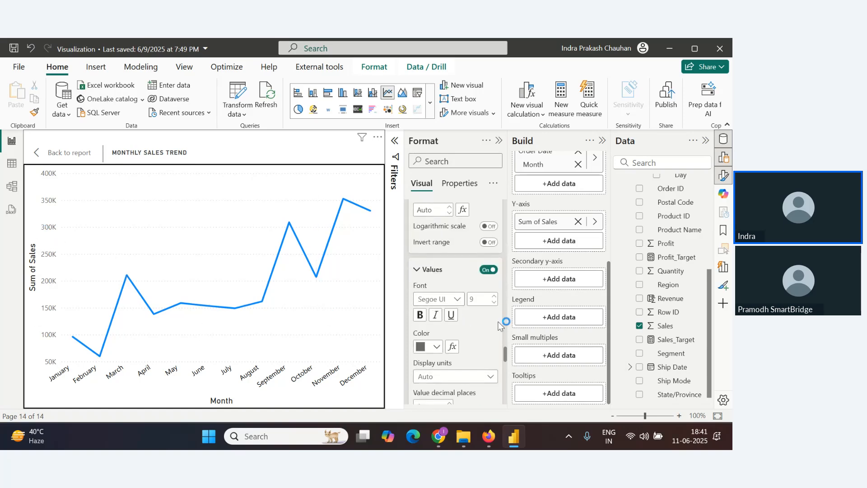
click(486, 272)
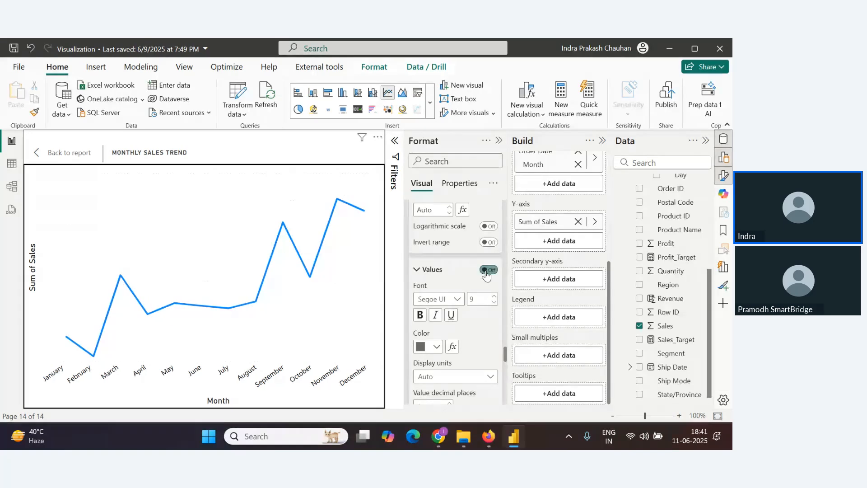
scroll(477, 350, down, 3)
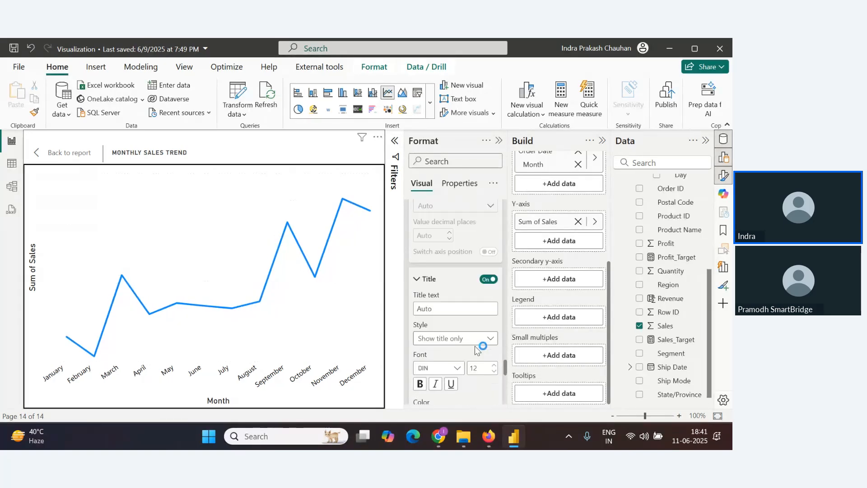
click(483, 281)
Set the line's join type to Round in the Lines settings
scroll(473, 323, down, 5)
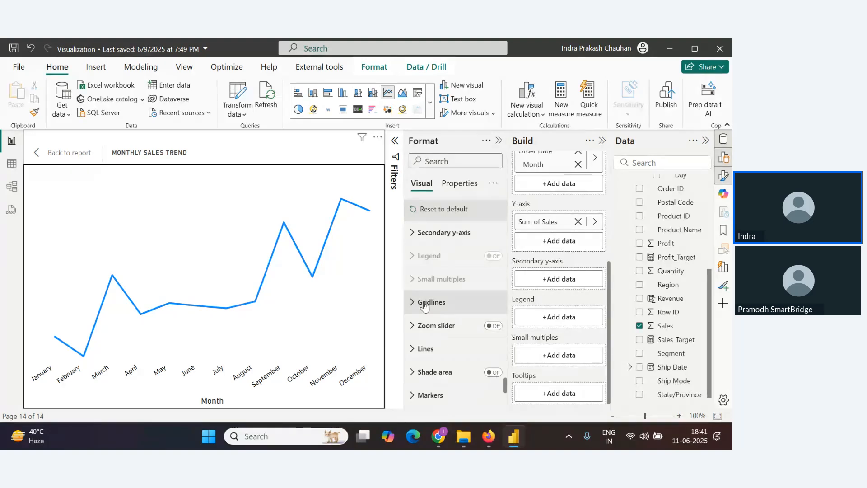
scroll(429, 326, up, 2)
scroll(431, 330, down, 2)
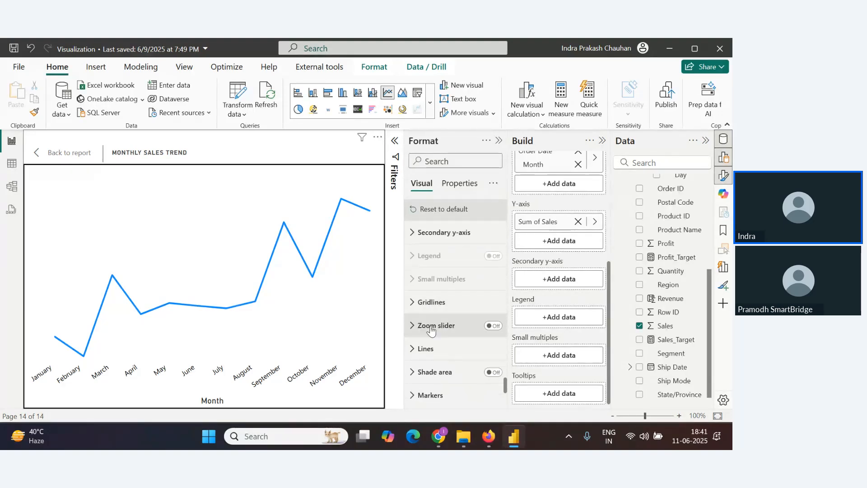
click(424, 349)
scroll(448, 352, down, 1)
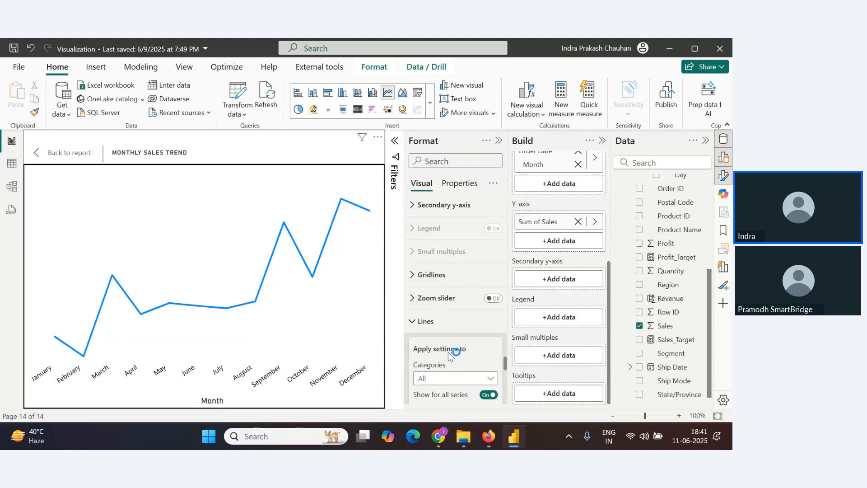
scroll(448, 351, down, 3)
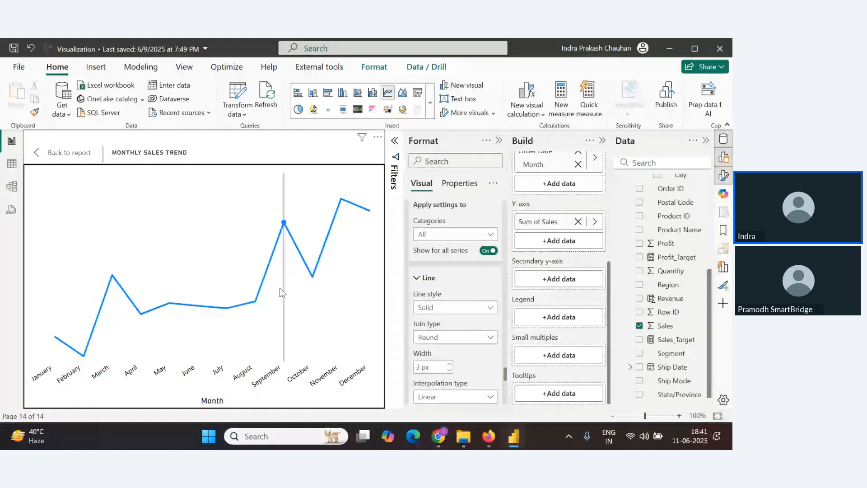
mouse_move(222, 281)
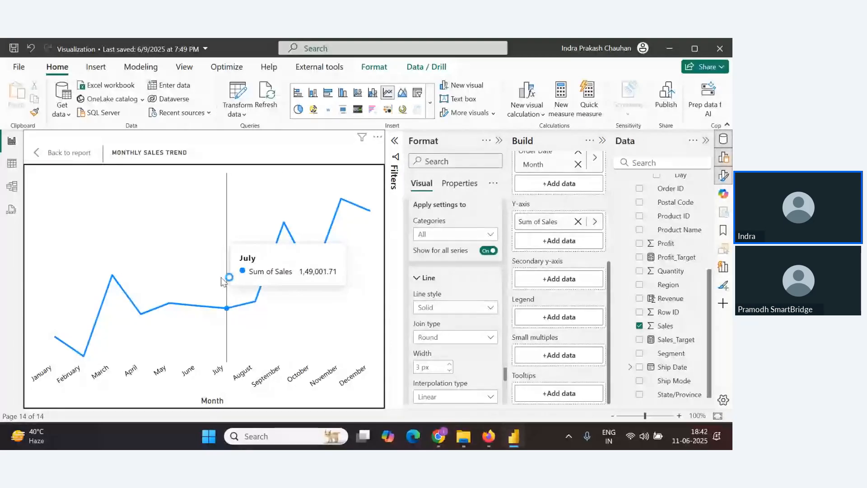
click(471, 340)
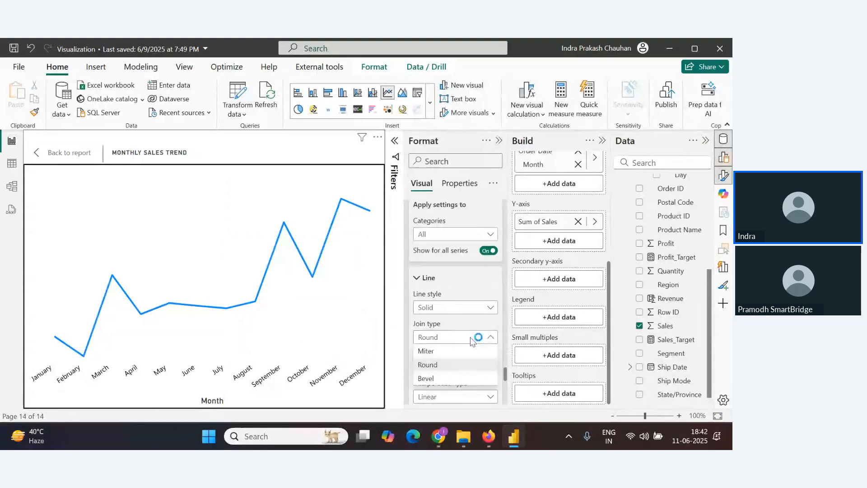
click(451, 364)
click(471, 310)
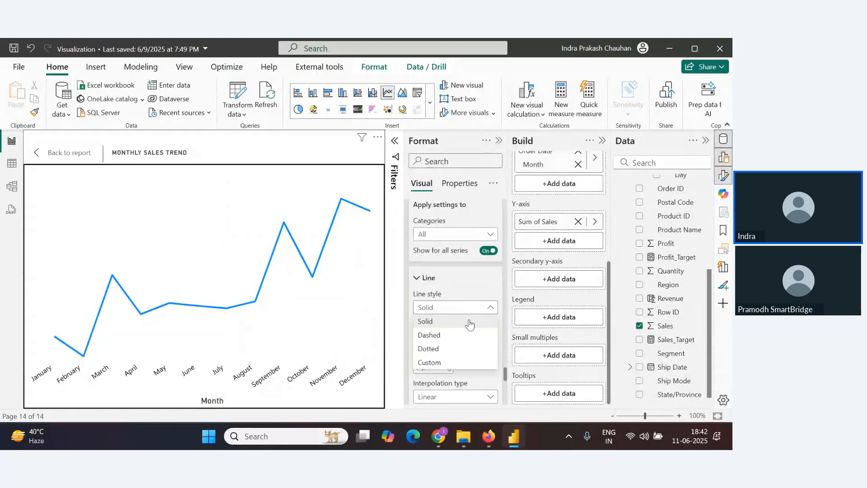
click(452, 334)
click(471, 309)
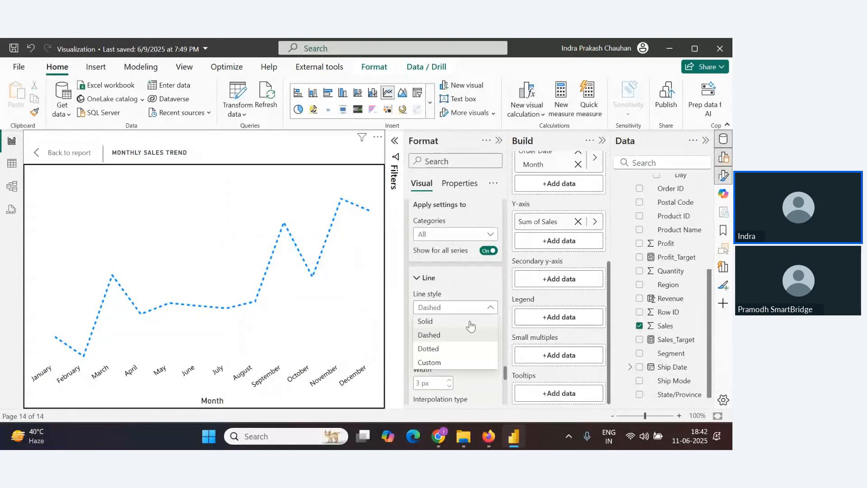
click(470, 321)
Turn on markers for all categories on the line chart
scroll(462, 328, down, 1)
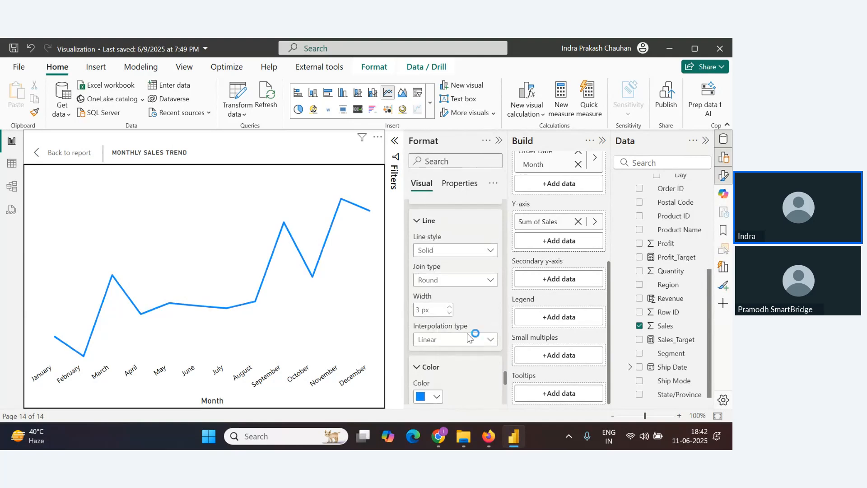
scroll(469, 332, down, 1)
scroll(470, 333, down, 1)
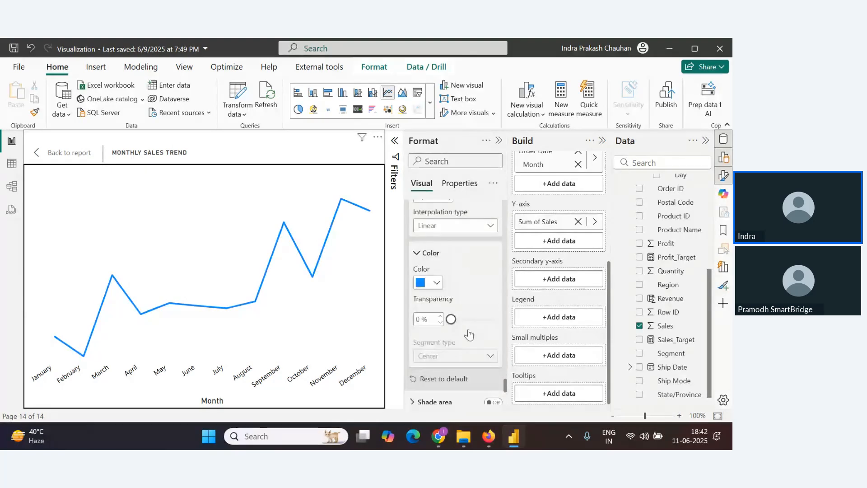
click(436, 282)
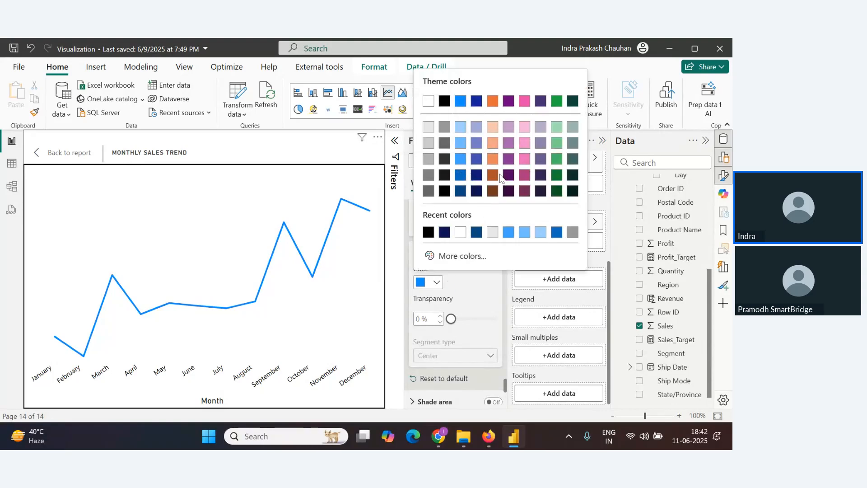
click(467, 286)
scroll(467, 286, down, 3)
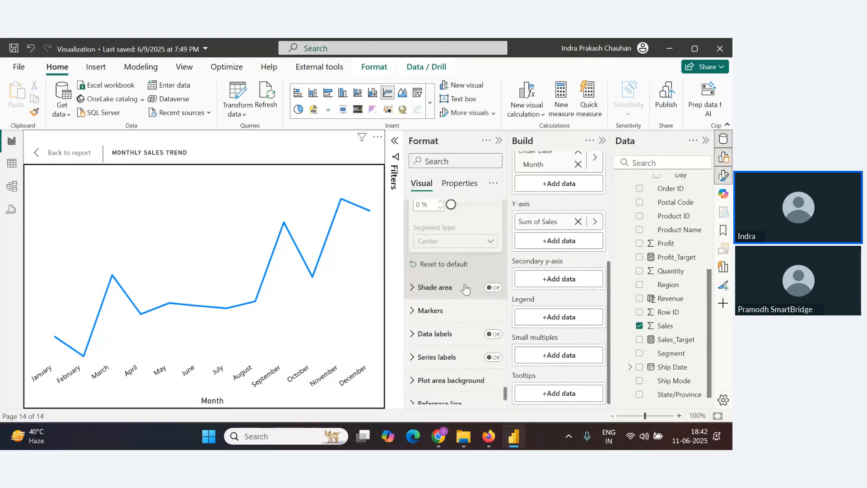
click(413, 311)
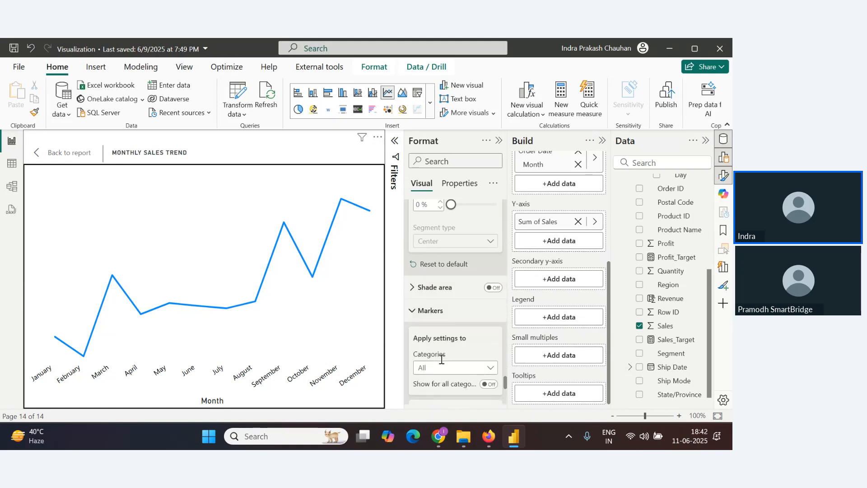
scroll(450, 348, down, 3)
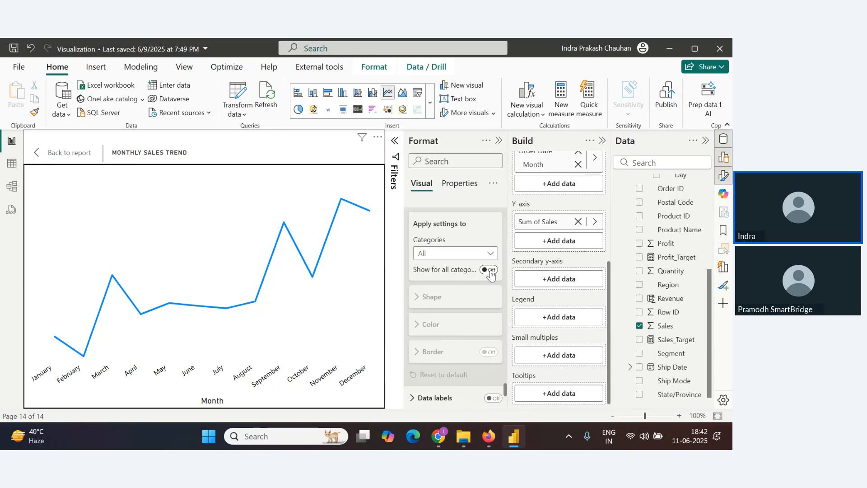
click(488, 270)
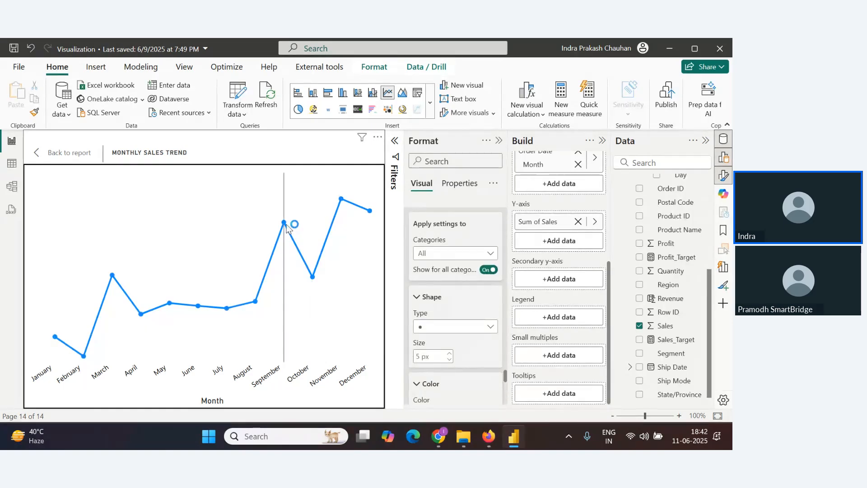
Change the marker shape to triangles
scroll(487, 312, down, 2)
click(488, 271)
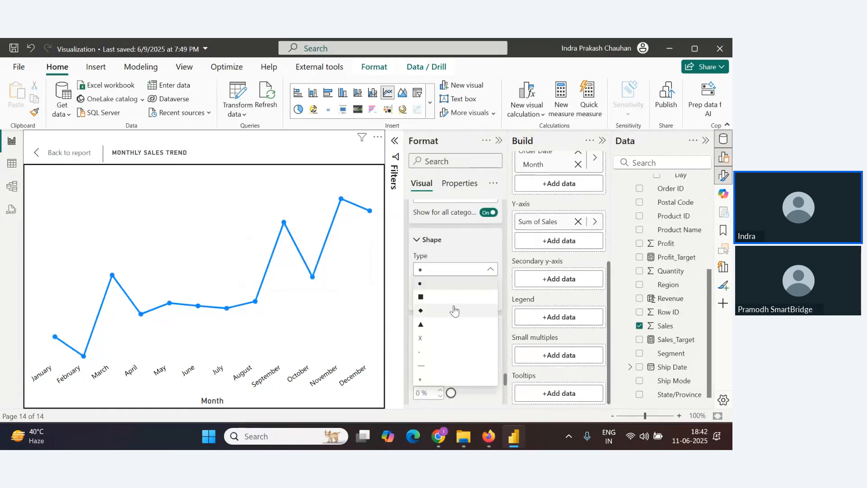
click(435, 328)
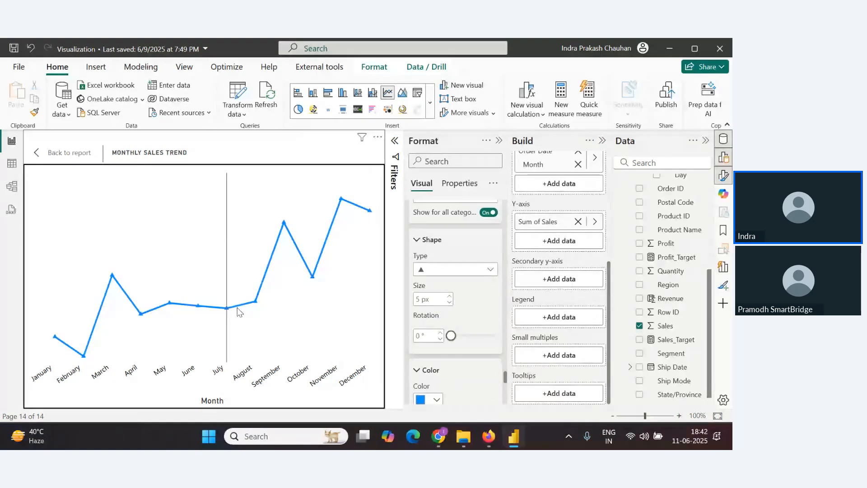
Set the marker colour to purple and the marker size to 6 px
scroll(470, 325, down, 2)
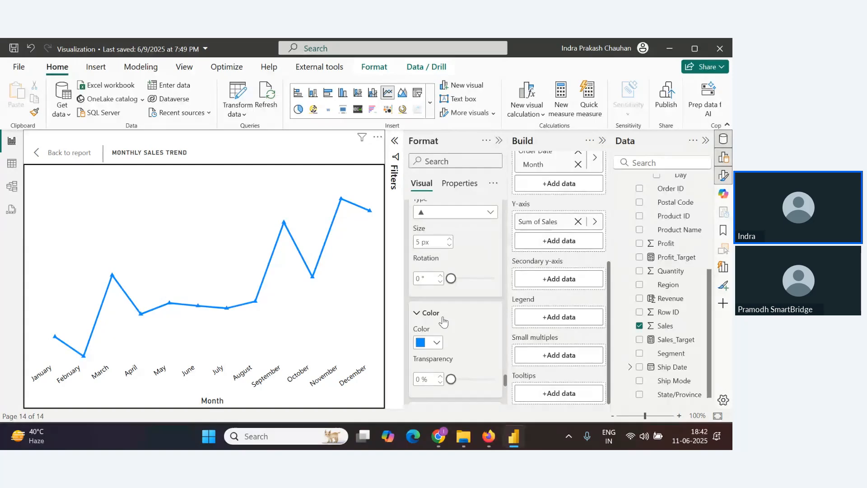
scroll(442, 321, down, 2)
click(435, 285)
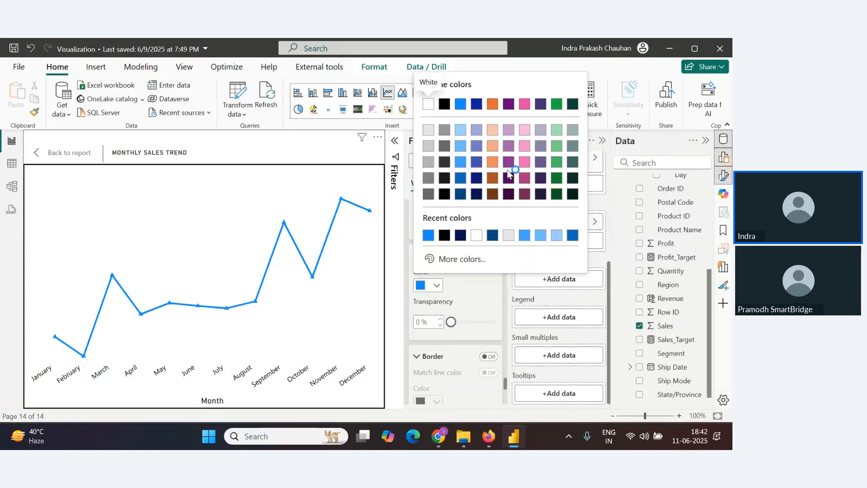
click(508, 105)
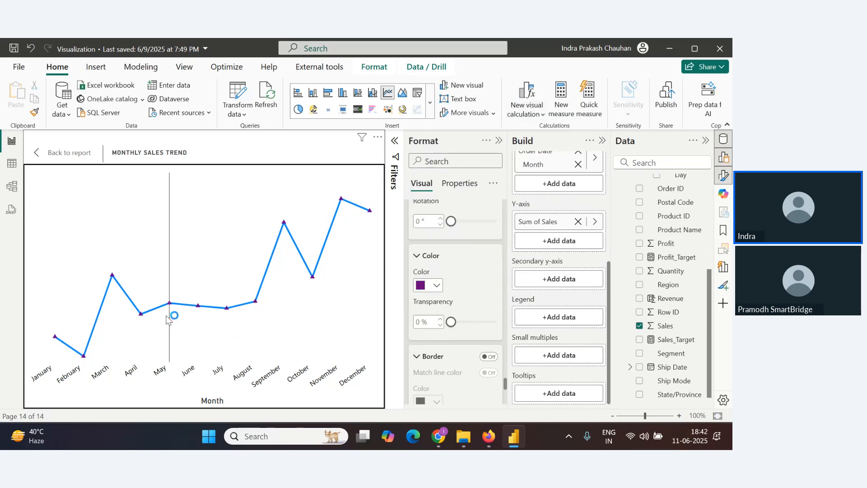
scroll(445, 325, down, 2)
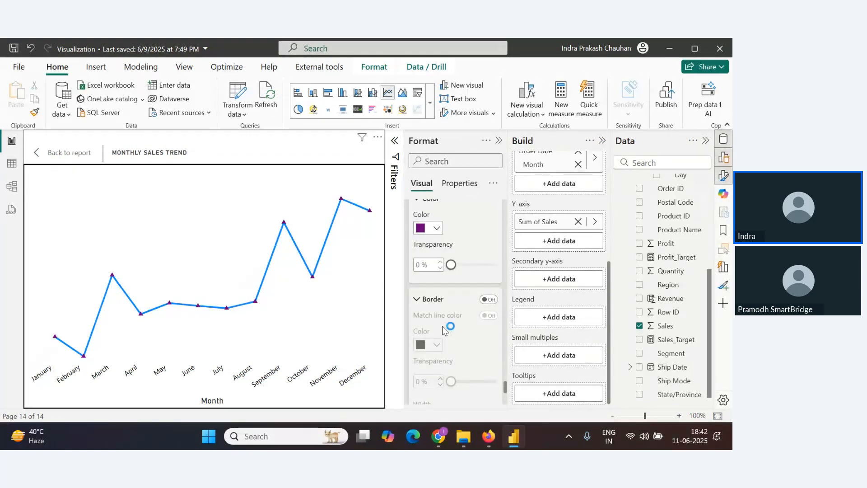
scroll(452, 316, down, 2)
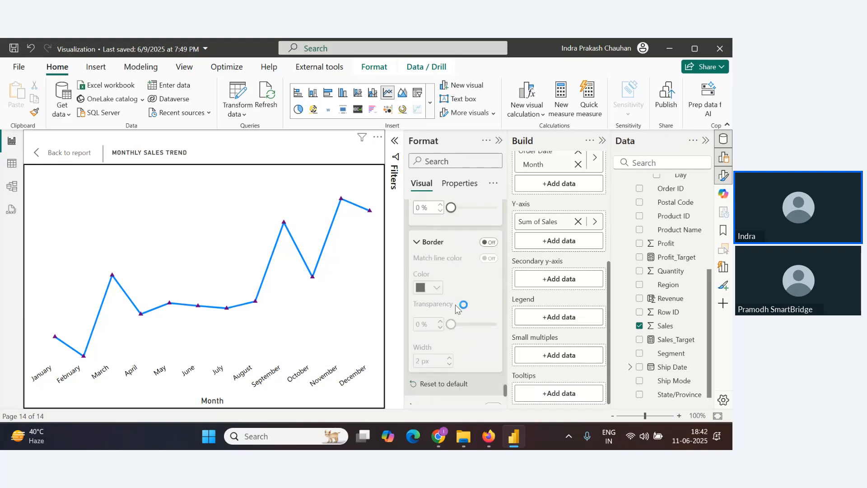
scroll(456, 311, up, 3)
scroll(454, 311, up, 3)
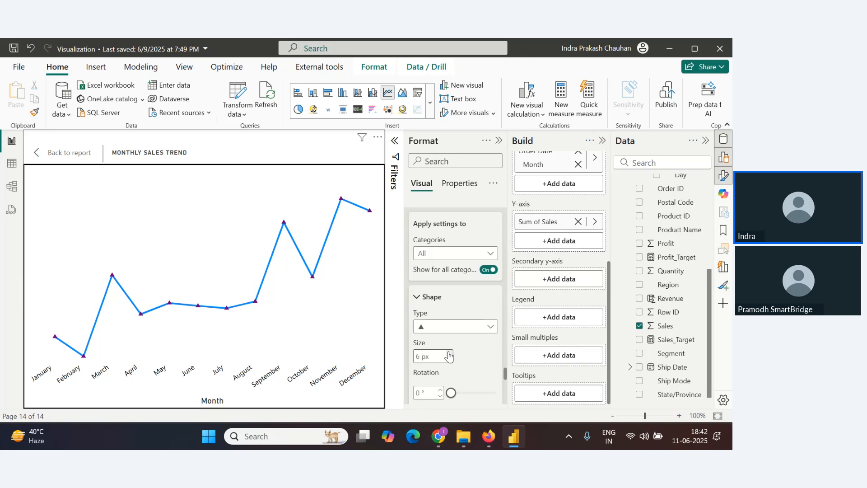
scroll(462, 339, down, 3)
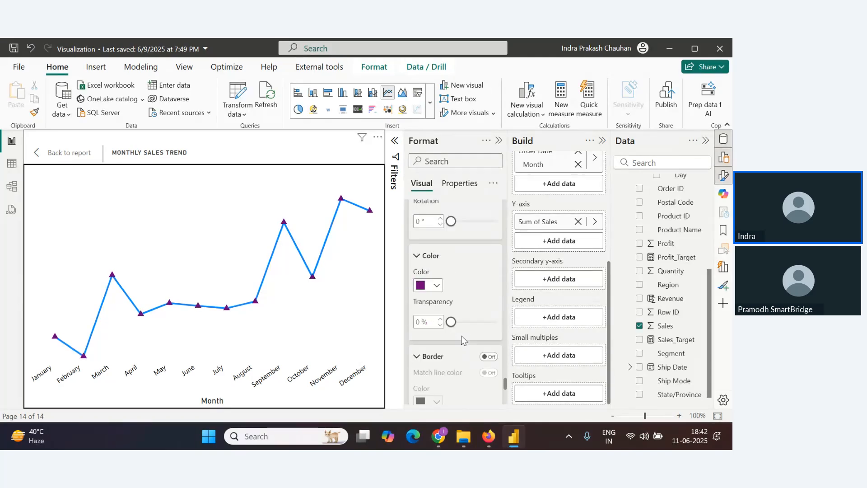
scroll(462, 339, down, 4)
scroll(461, 339, up, 3)
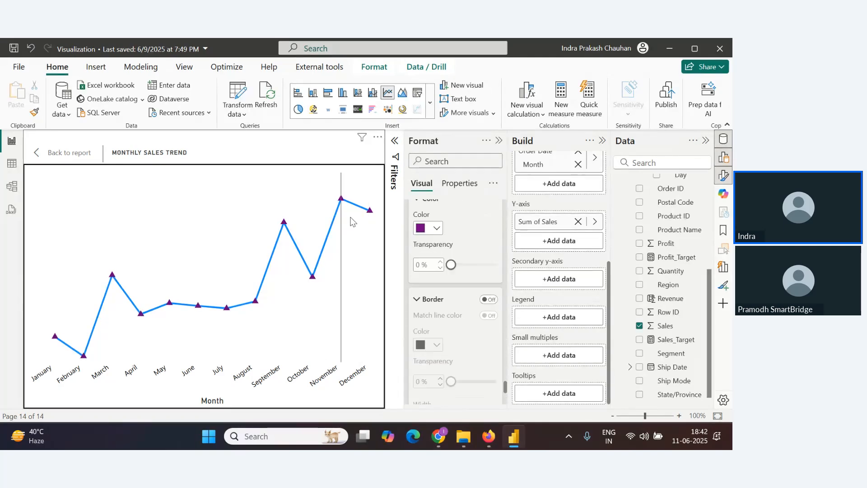
Turn on the marker border and set its colour to black
click(488, 299)
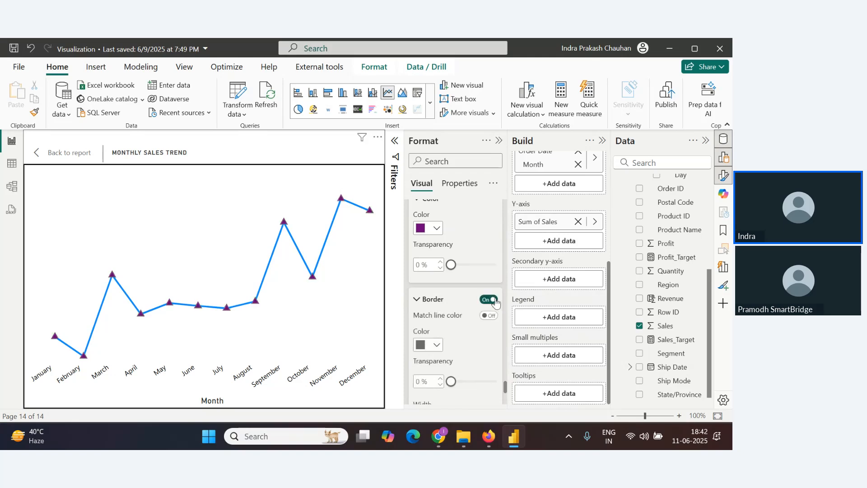
click(428, 344)
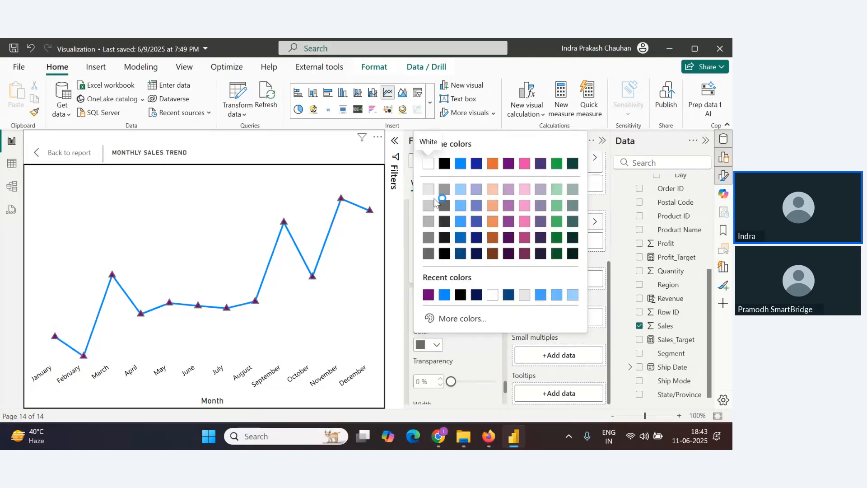
click(443, 172)
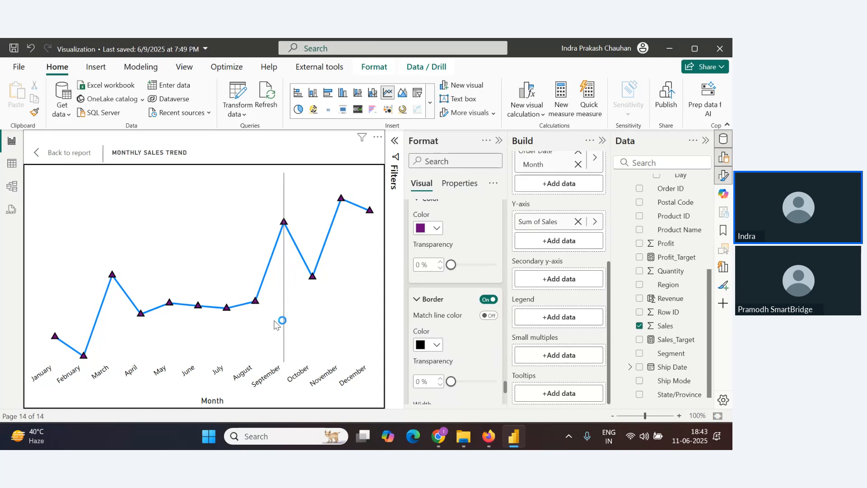
key(alt+Tab)
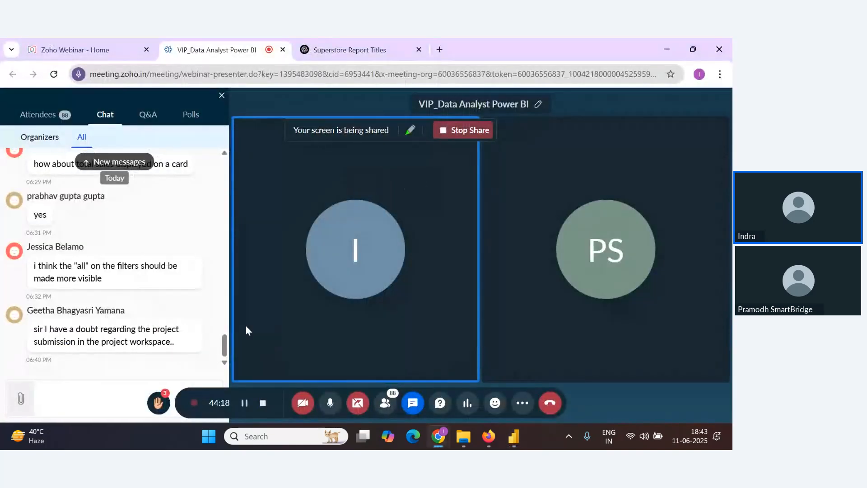
key(alt+Tab)
key(Escape)
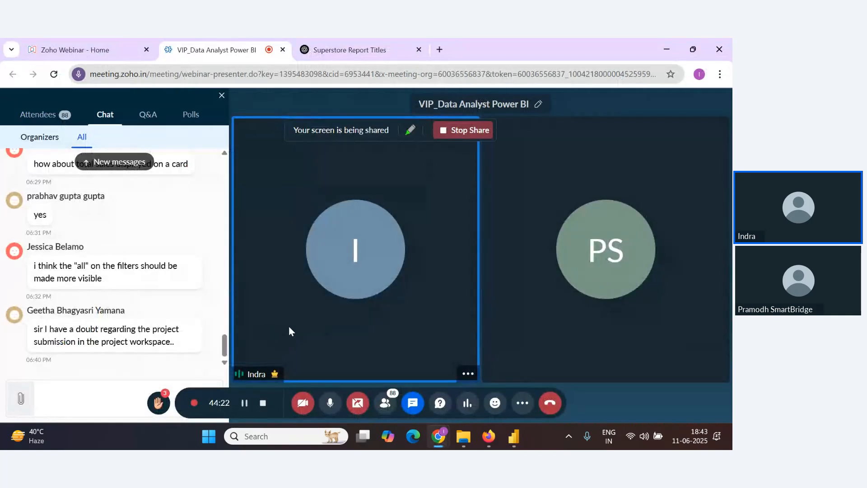
key(alt+Tab)
Turn on data labels for the monthly sales trend line
scroll(453, 341, down, 3)
scroll(453, 341, down, 3)
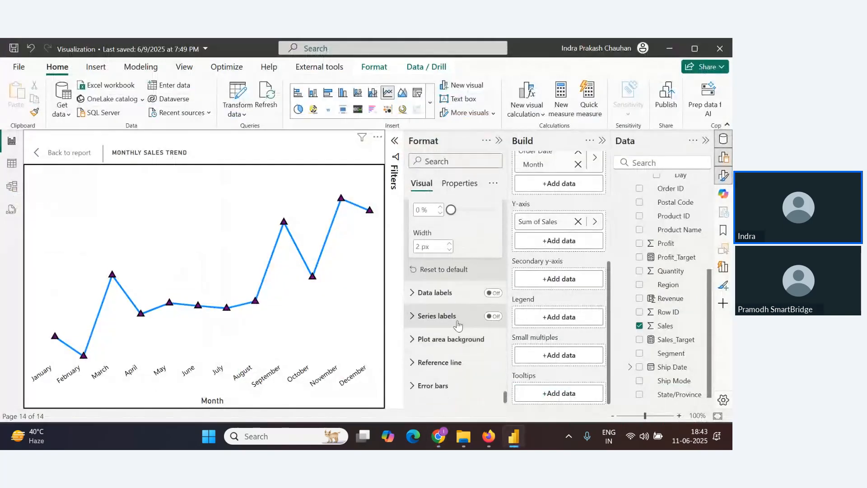
click(492, 293)
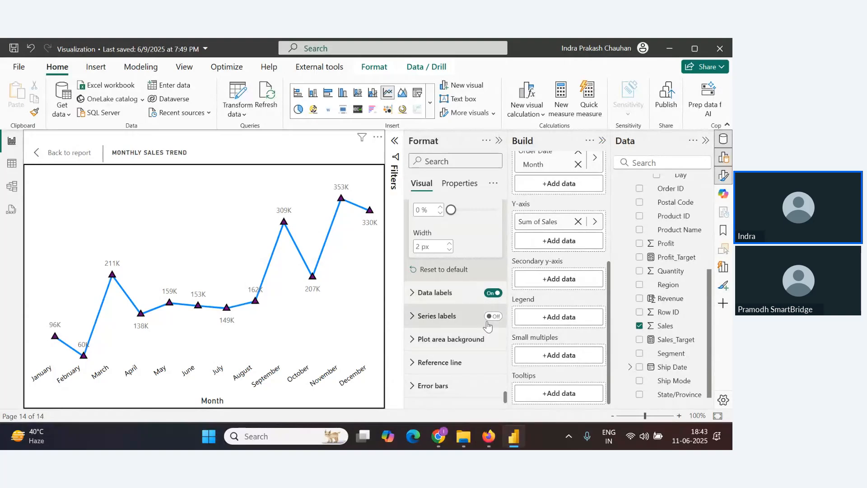
Format the data label values as black, bold, font size 8
click(456, 293)
scroll(451, 314, down, 3)
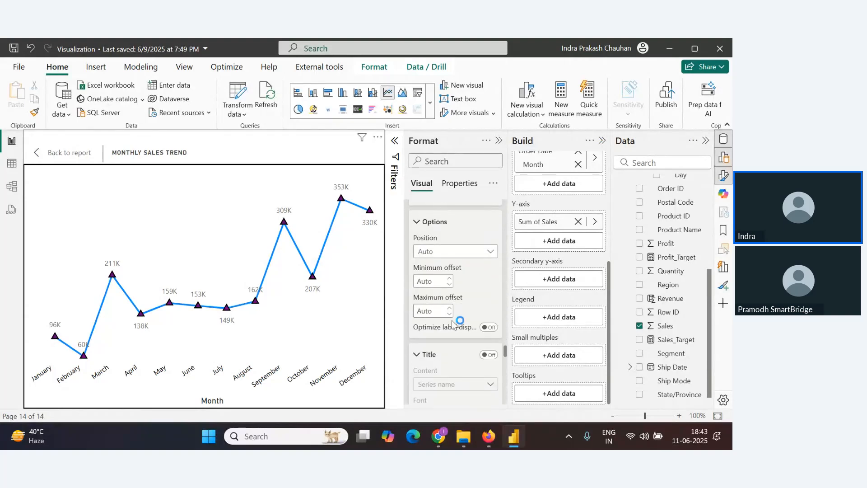
scroll(450, 317, down, 5)
scroll(443, 314, down, 4)
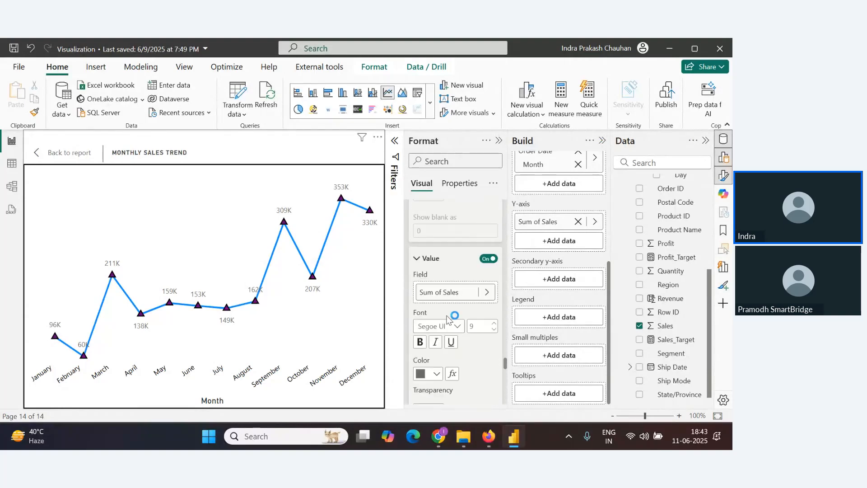
click(436, 317)
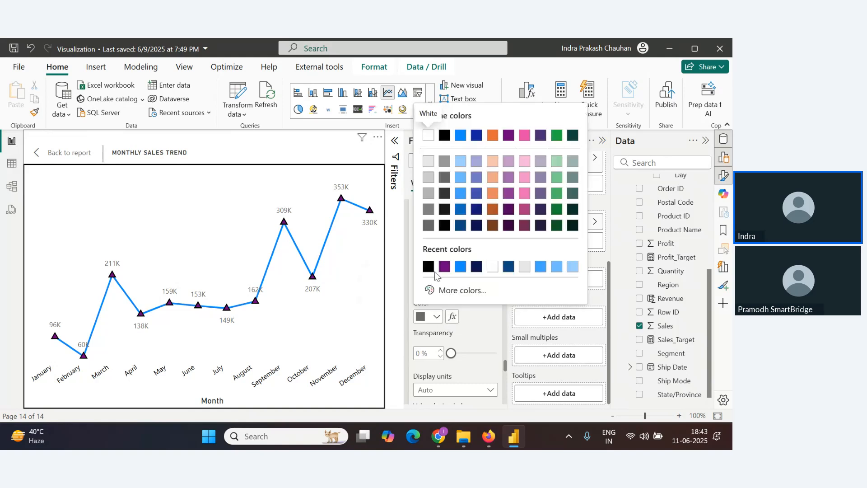
click(428, 268)
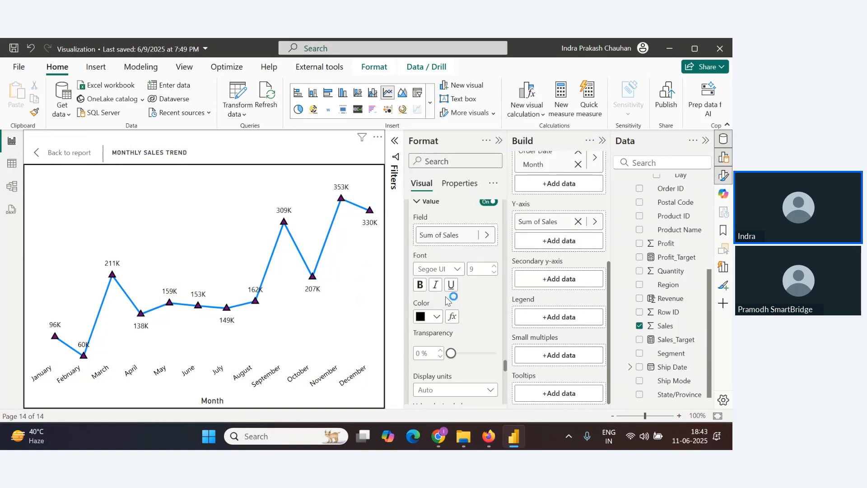
click(494, 273)
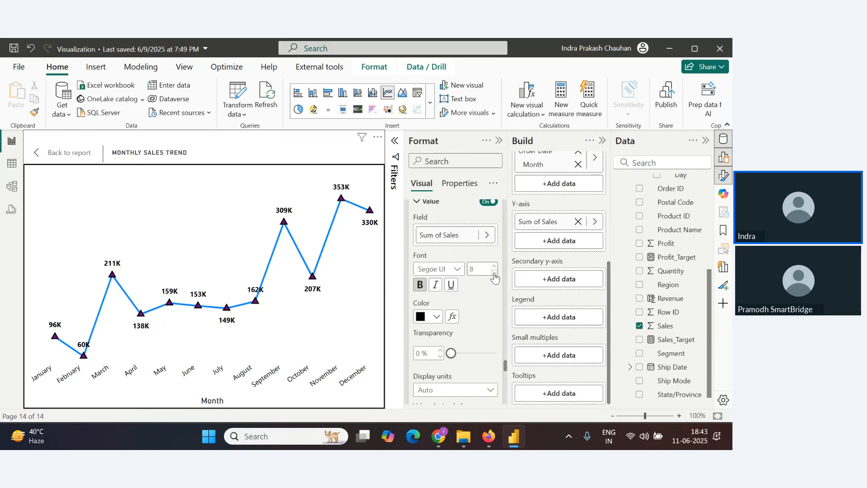
Turn on a light peach data label background with 53% transparency
scroll(494, 277, down, 6)
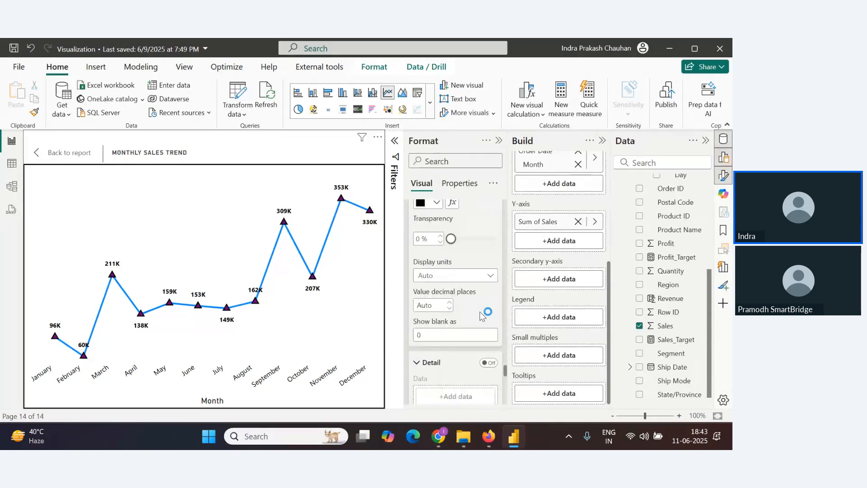
click(489, 220)
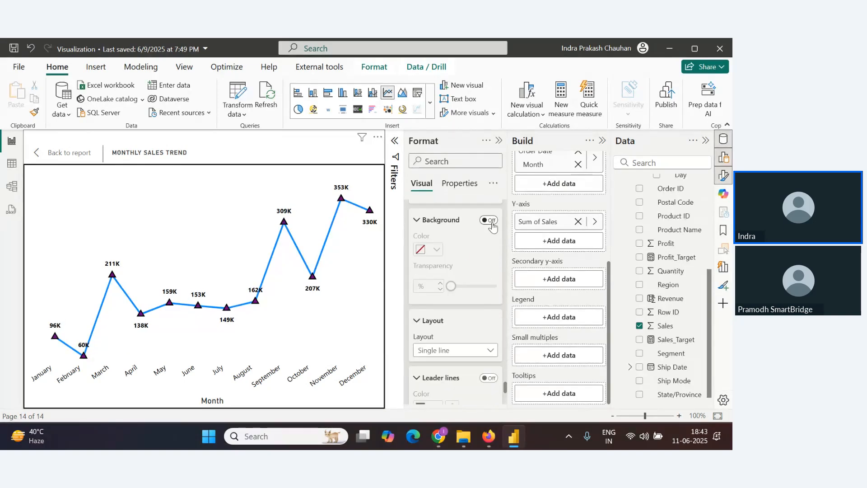
click(436, 251)
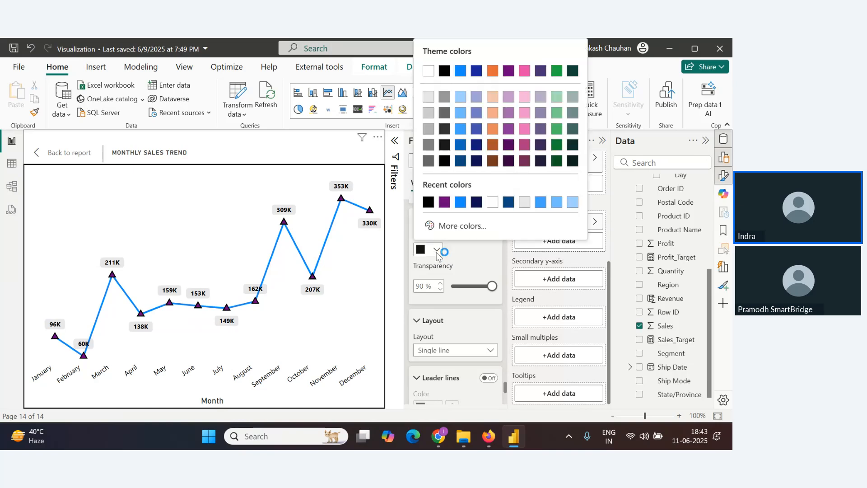
click(492, 97)
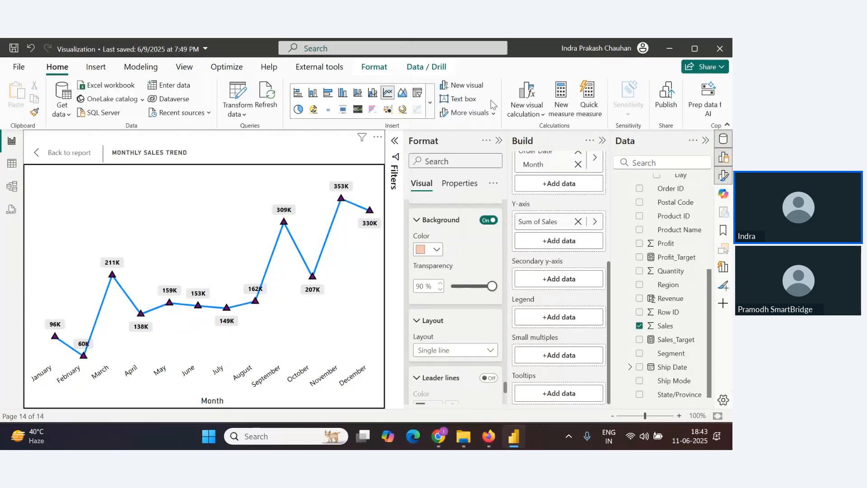
drag(491, 286, 475, 287)
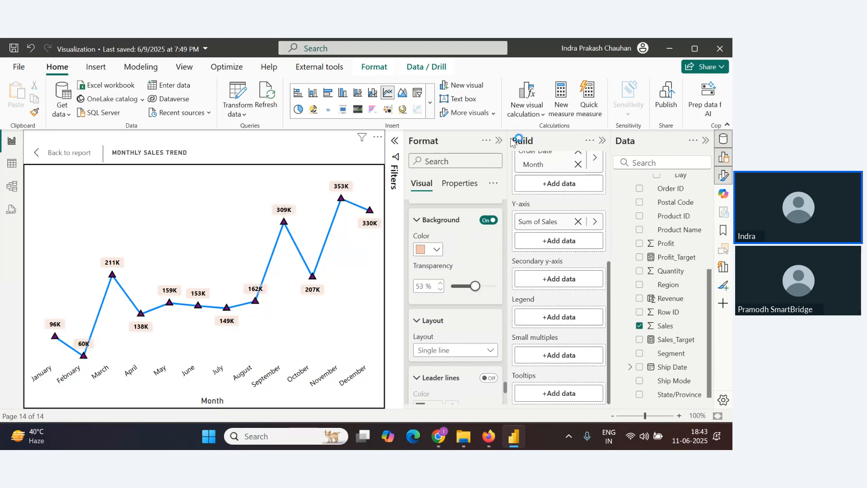
Return to the report page and resize and reposition the monthly sales trend chart beside the profit chart
click(47, 153)
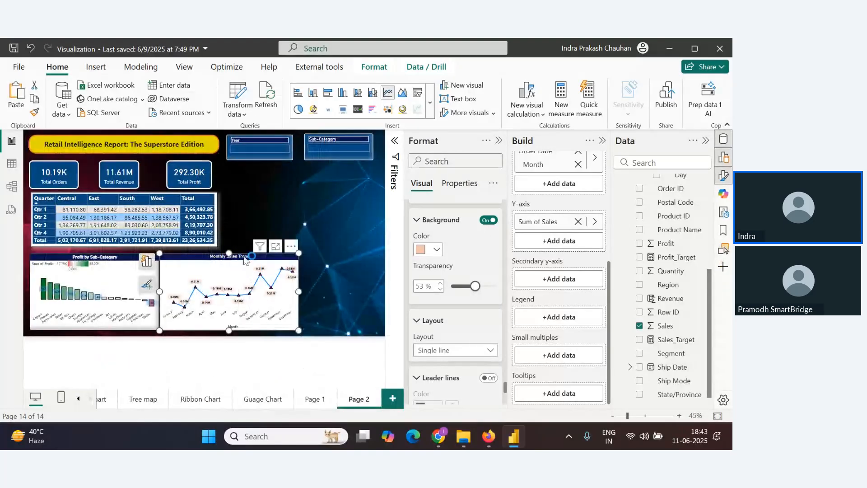
drag(255, 260, 252, 257)
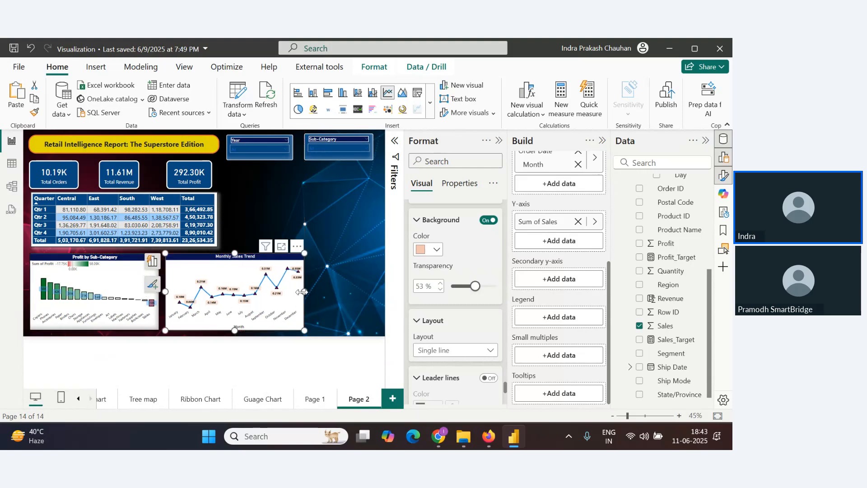
drag(302, 292, 296, 291)
drag(255, 259, 252, 262)
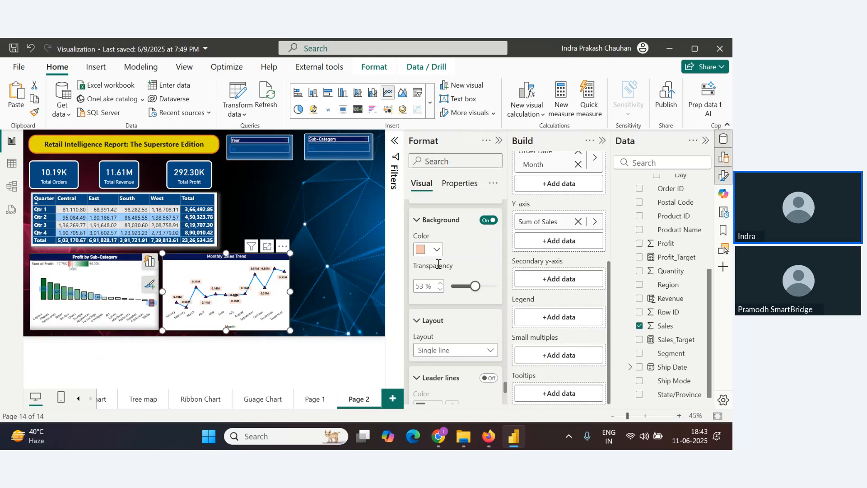
click(311, 286)
key(alt+Tab)
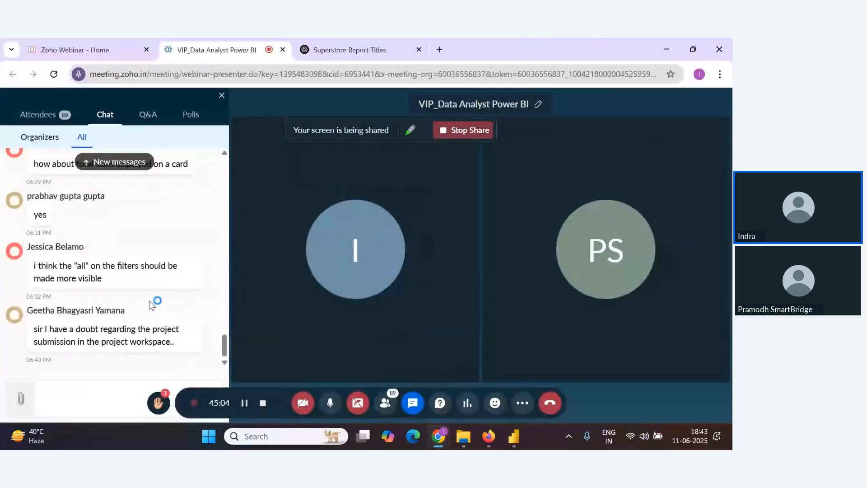
key(alt+Tab)
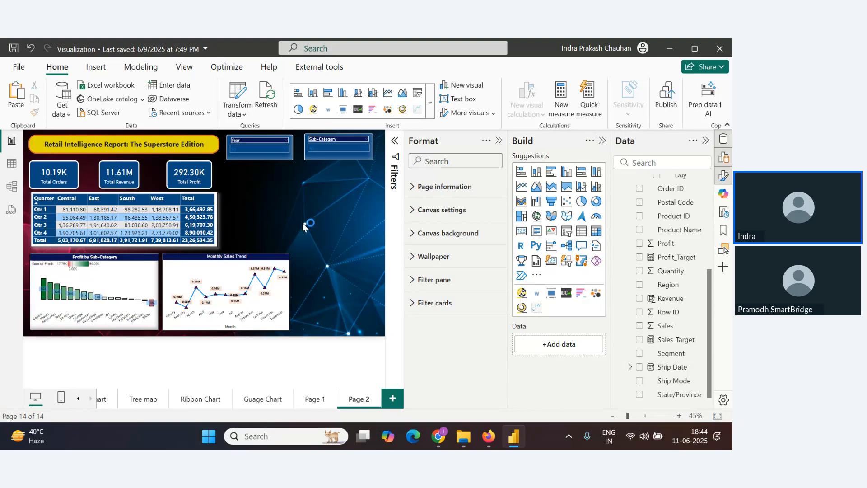
key(alt+Tab)
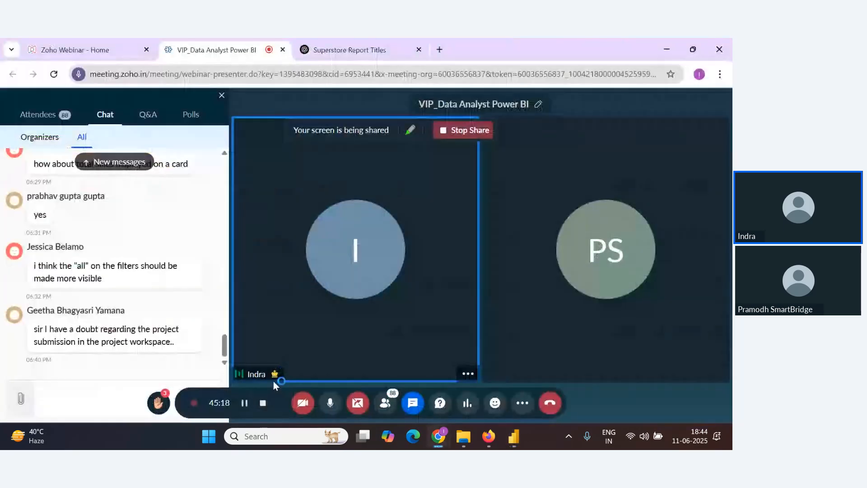
key(alt+Tab)
Open the Donut Chart page and select the Profit by Segment and Profit by Category donut charts
click(78, 399)
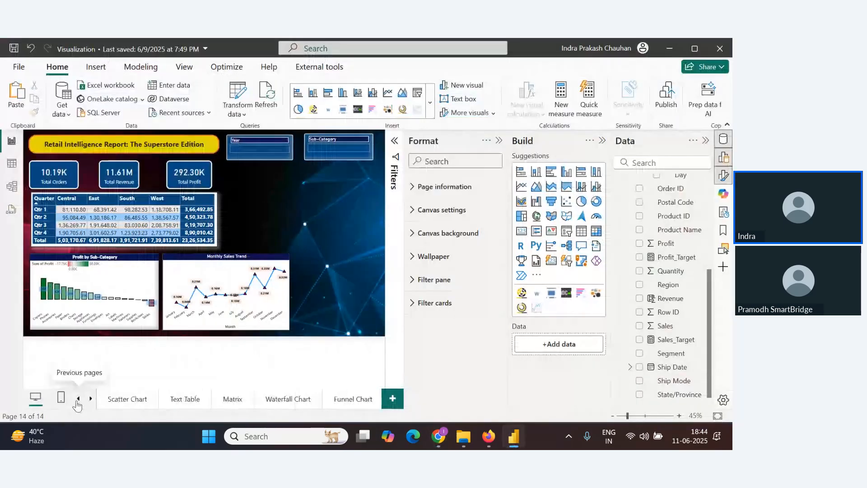
click(79, 399)
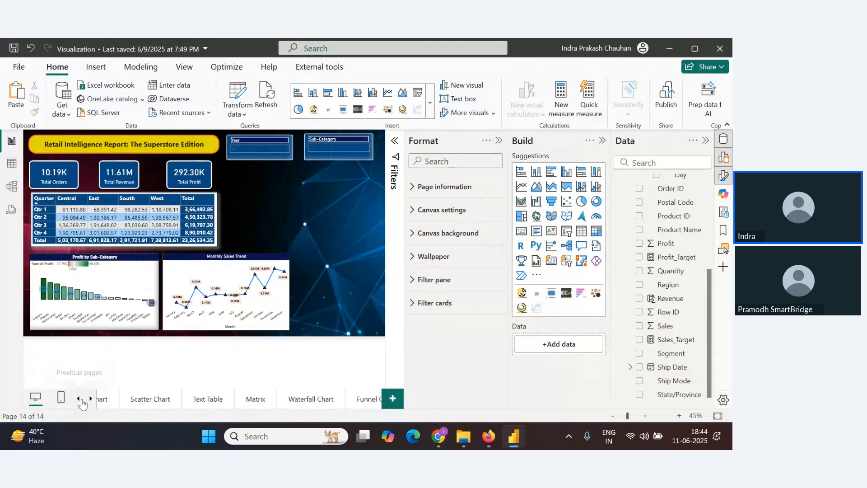
click(222, 399)
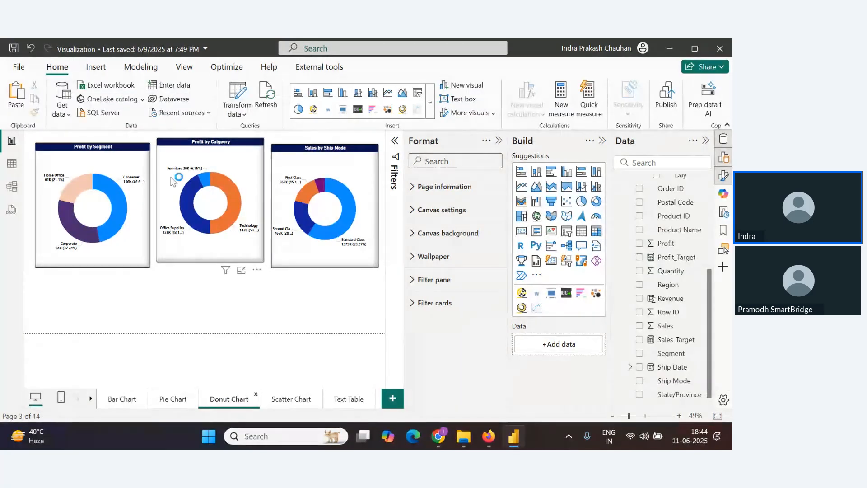
click(135, 167)
ctrl+click(196, 172)
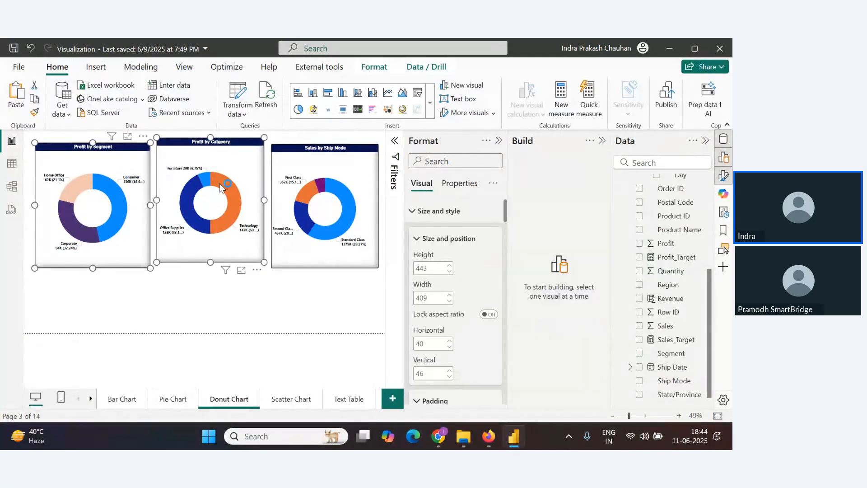
Go back to Page 2 and paste the two copied donut charts onto the dashboard
click(90, 398)
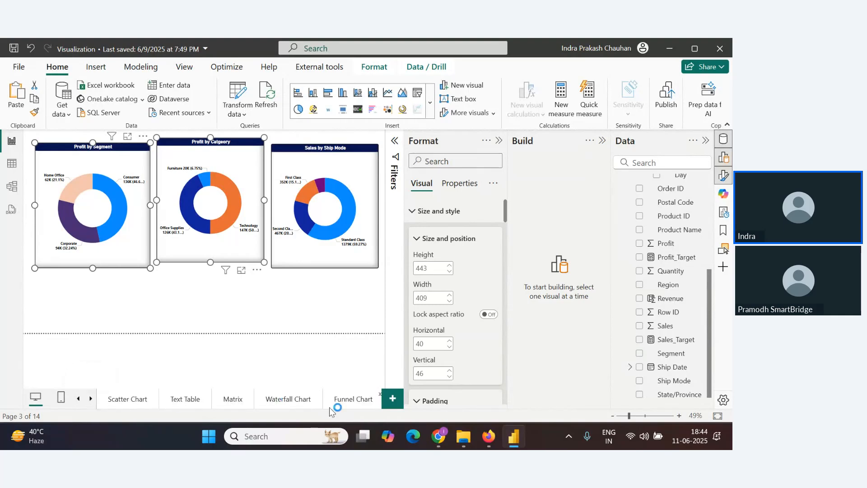
click(90, 399)
click(345, 401)
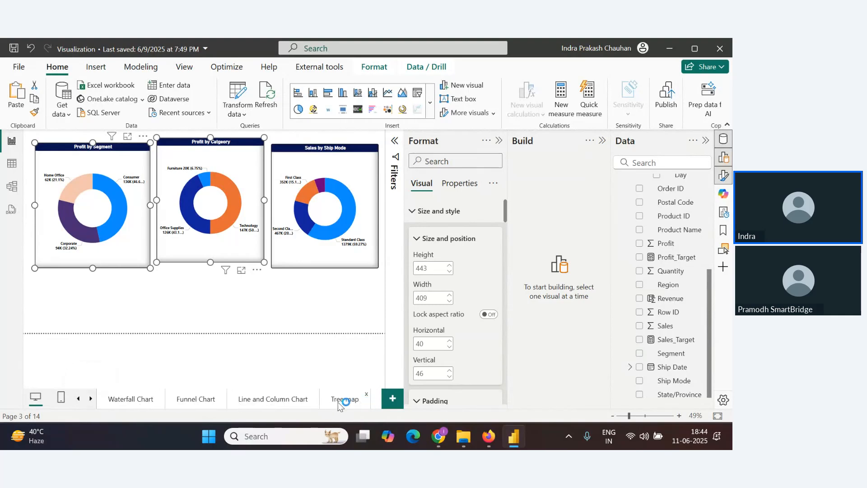
click(91, 399)
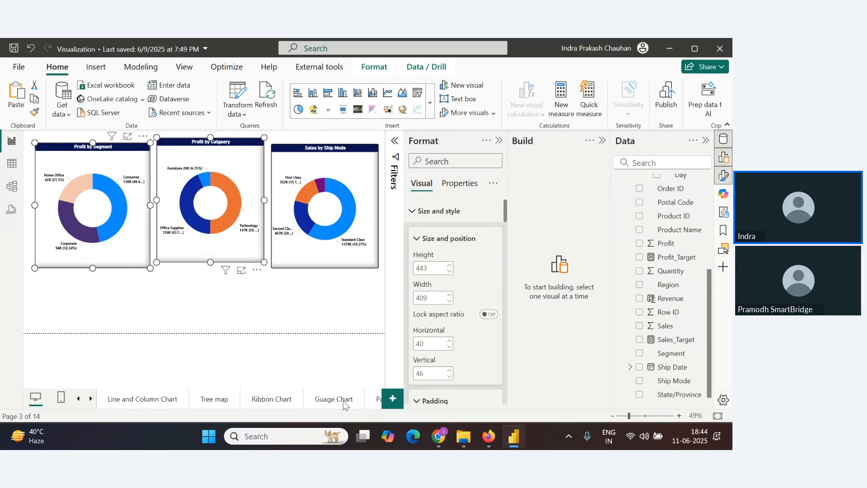
click(92, 399)
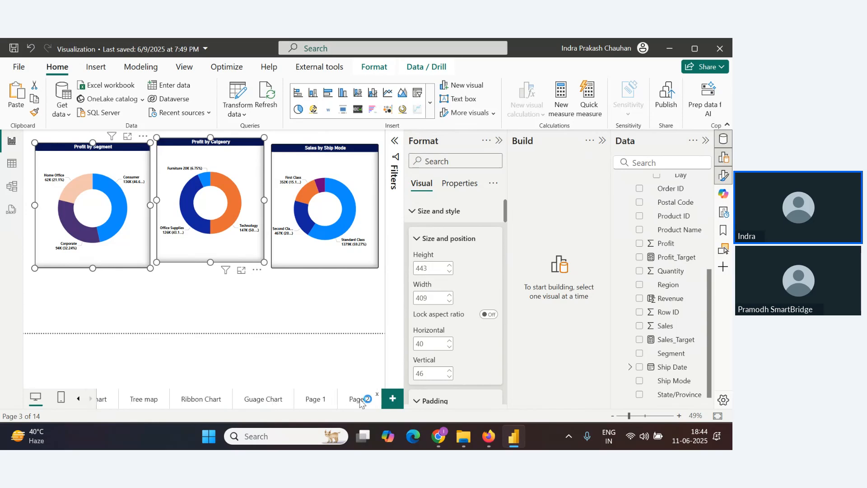
click(359, 400)
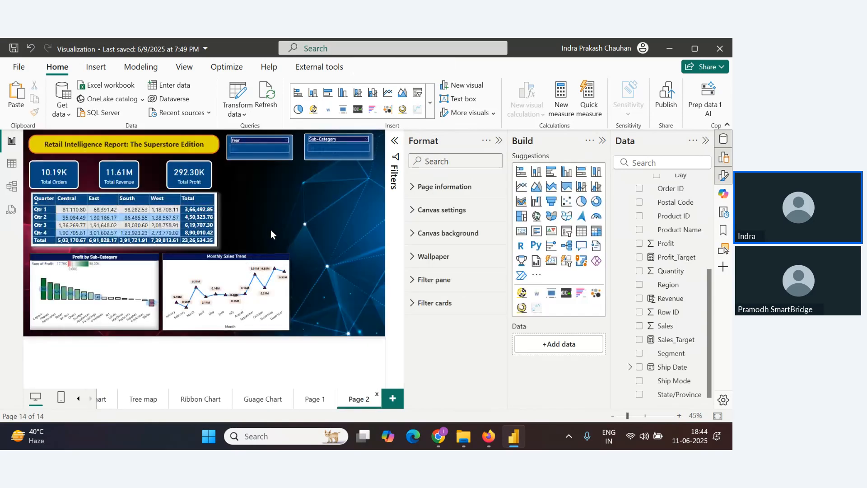
key(ctrl+v)
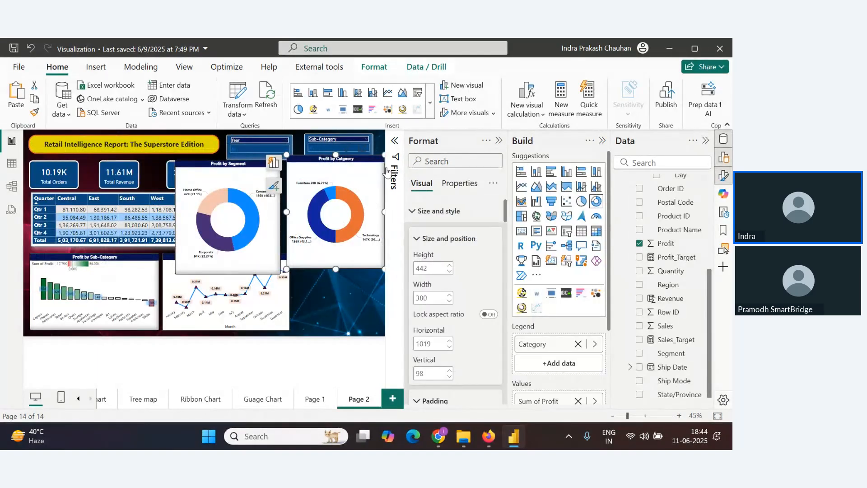
Resize the two pasted donut charts and arrange them side by side beside the KPI cards
drag(383, 156, 363, 169)
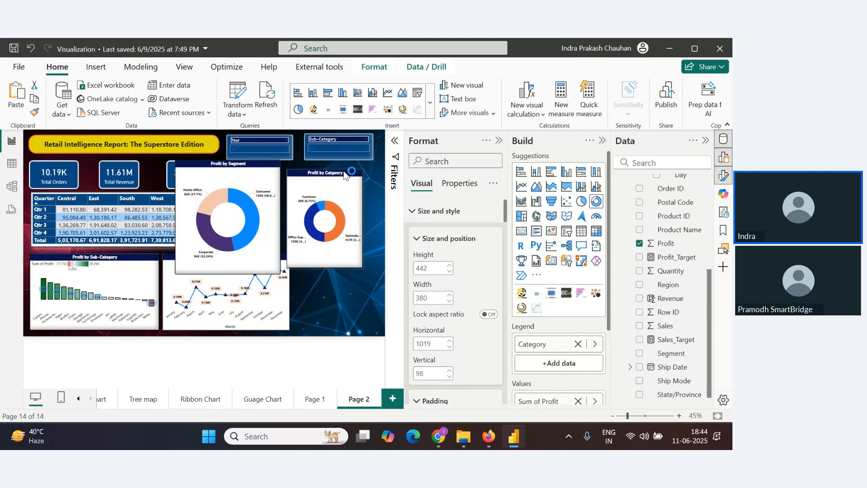
click(270, 169)
mouse_move(280, 161)
mouse_down()
mouse_move(255, 182)
mouse_move(278, 167)
mouse_up()
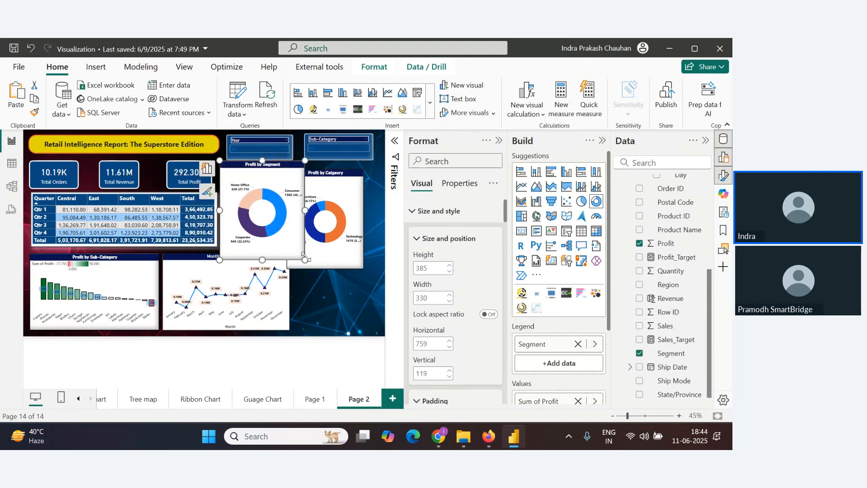
drag(305, 258, 306, 250)
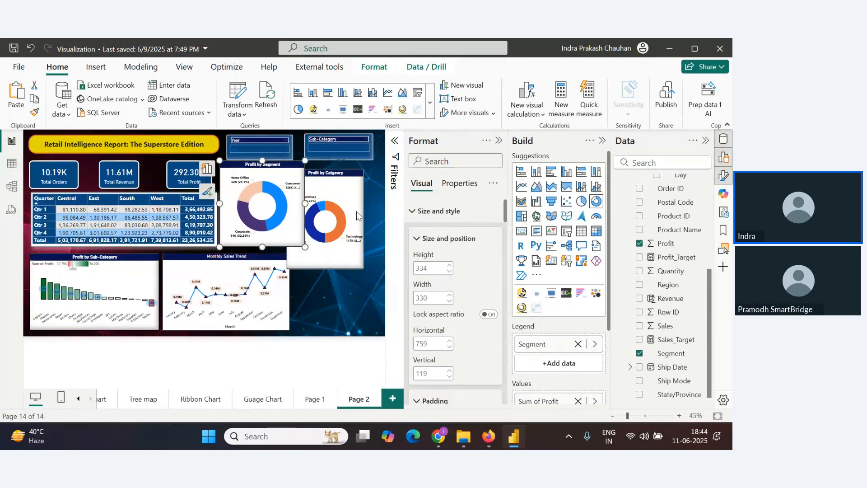
drag(355, 211, 375, 209)
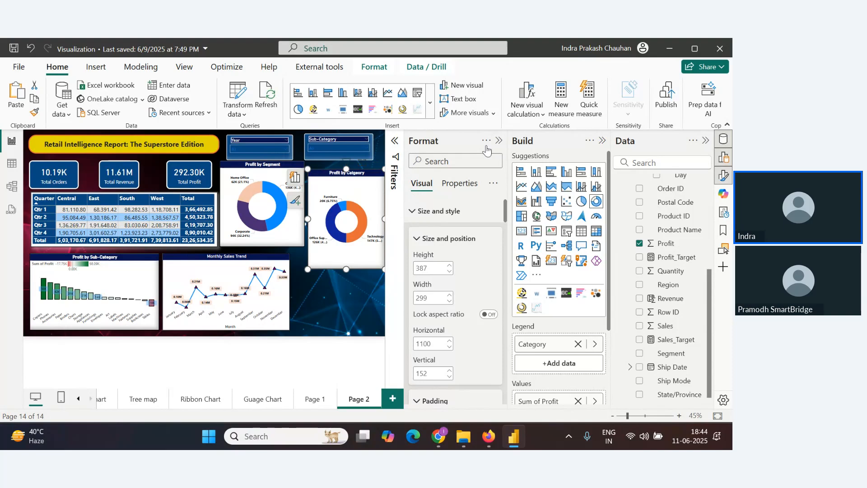
Hide the Format pane and resize and move the Profit by Category donut chart upward
click(499, 141)
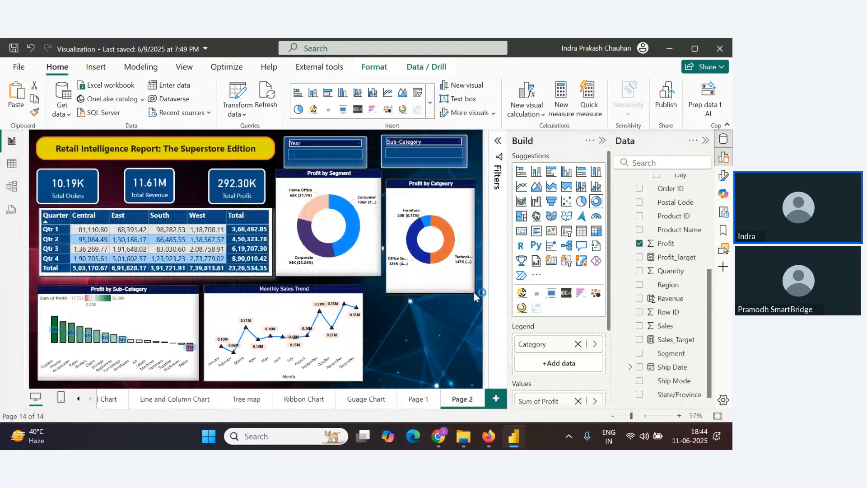
drag(474, 289, 478, 285)
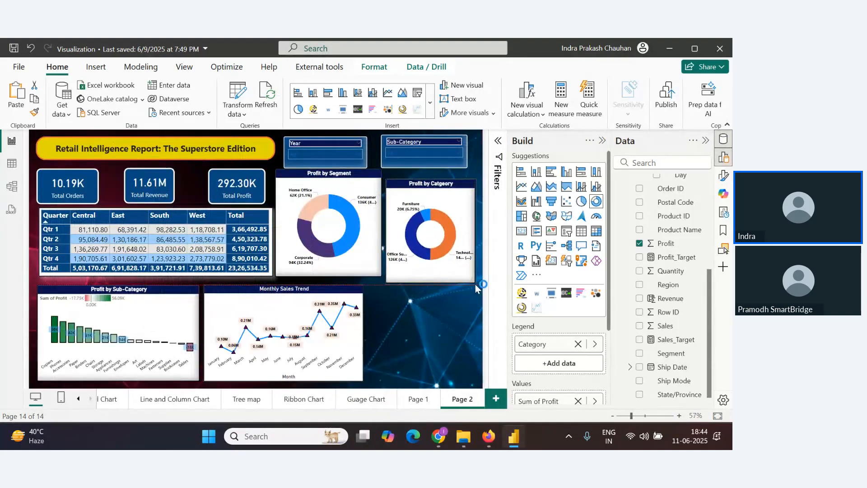
drag(452, 182, 448, 173)
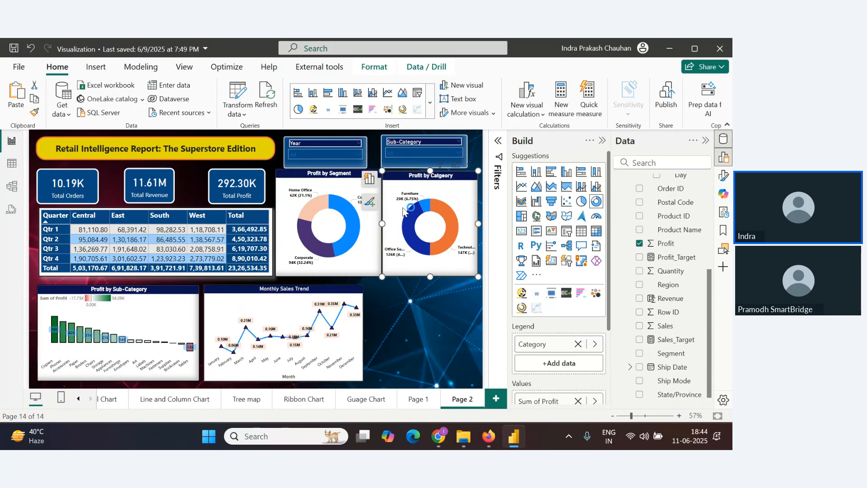
Reposition the Year and Sub-Category slicers across the top of the dashboard
drag(441, 172, 473, 143)
click(463, 145)
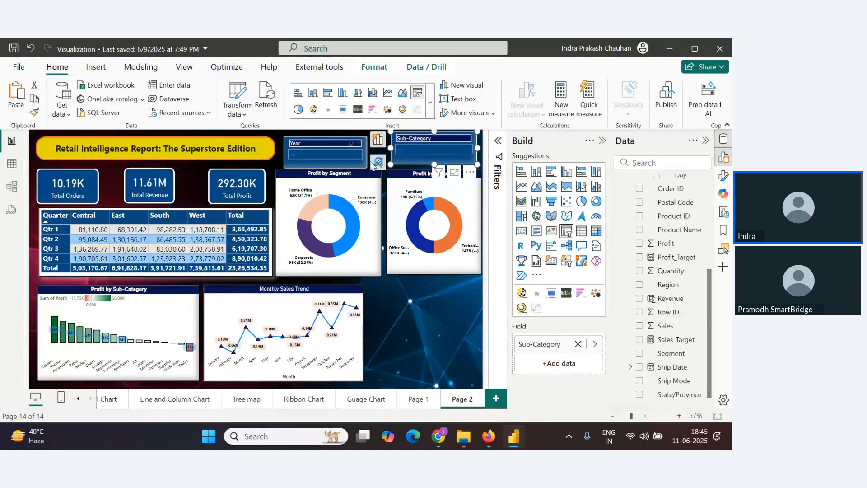
drag(361, 163, 371, 156)
click(432, 159)
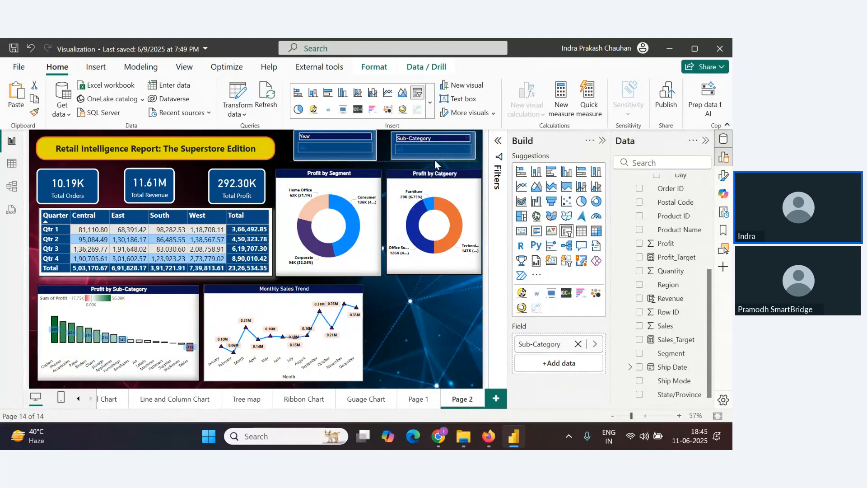
click(430, 313)
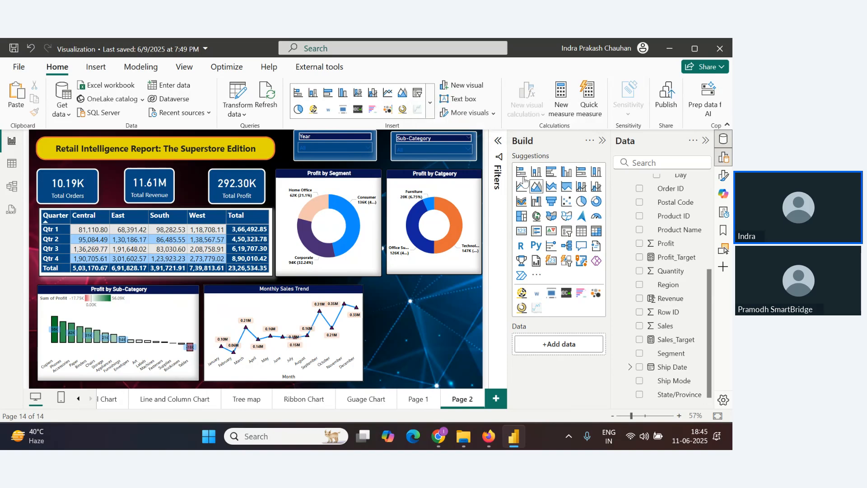
Set the page canvas width to 1450 px and collapse the Build pane
click(497, 142)
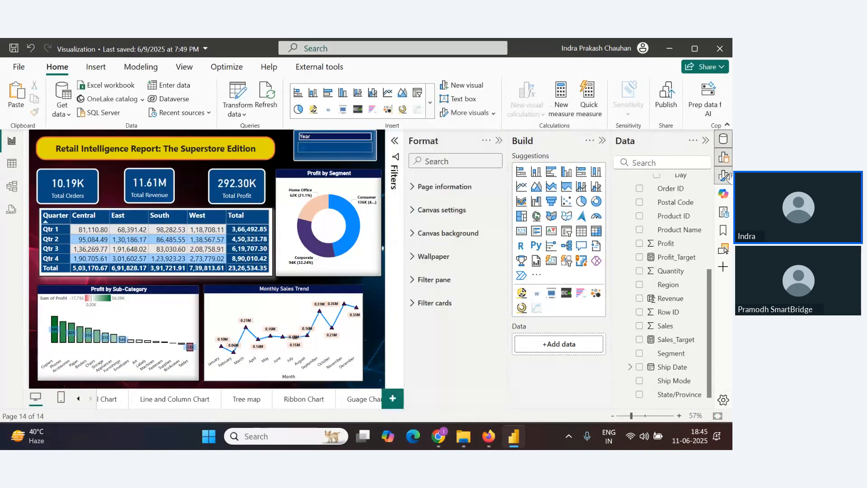
click(441, 209)
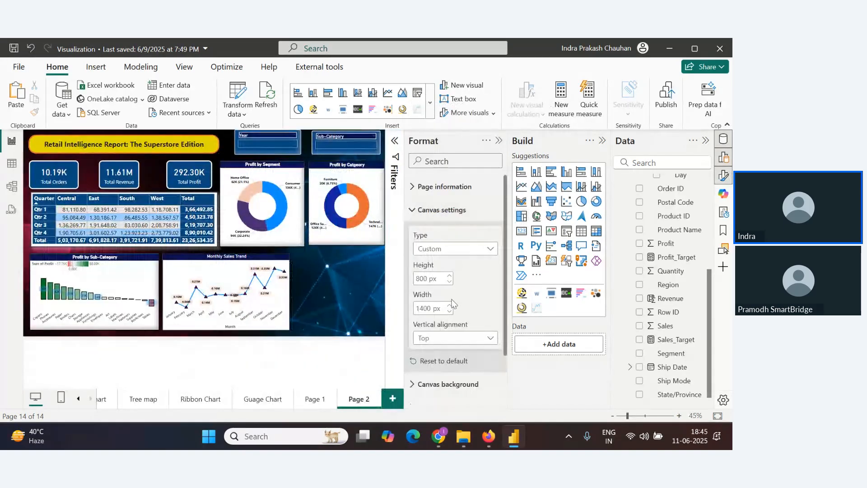
double_click(426, 309)
text(145)
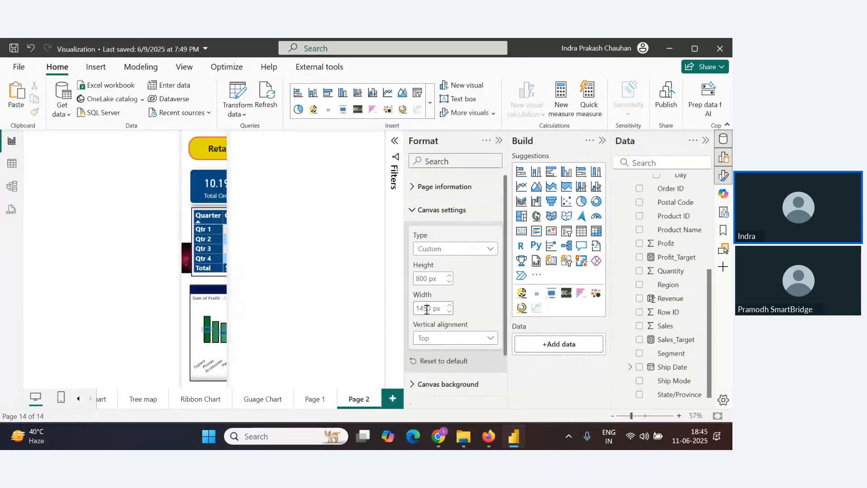
text(0)
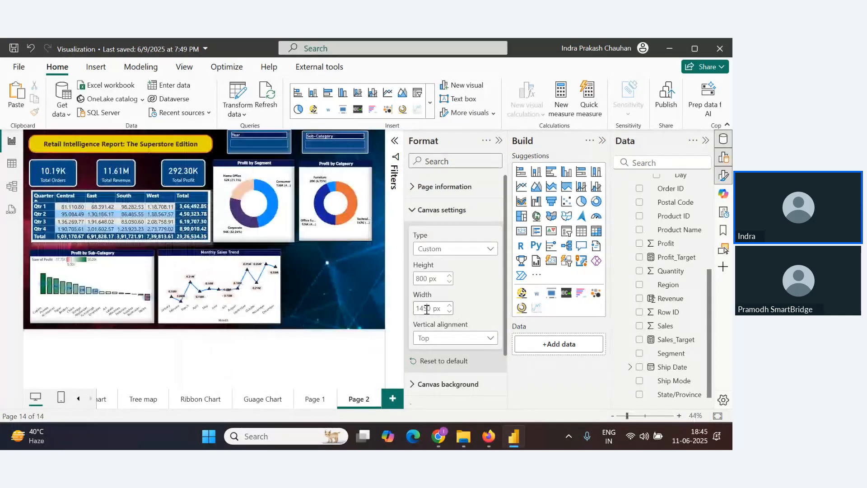
click(603, 142)
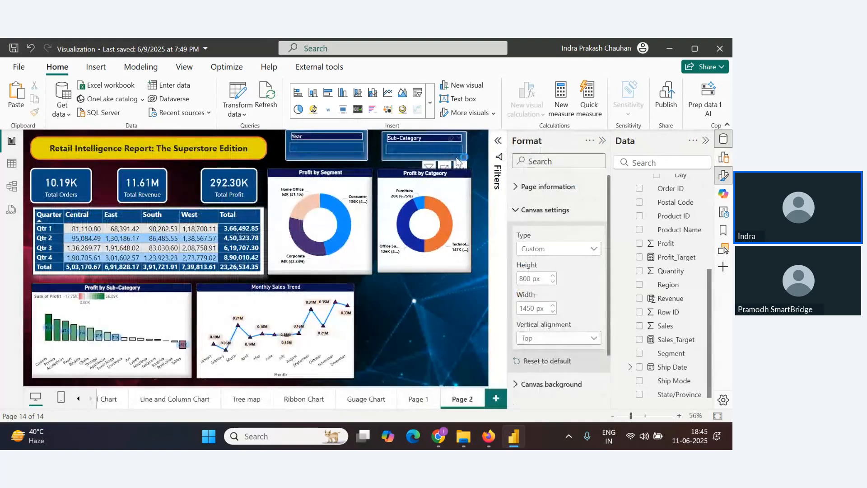
Widen the Profit by Category donut chart slightly to fill the space
click(460, 178)
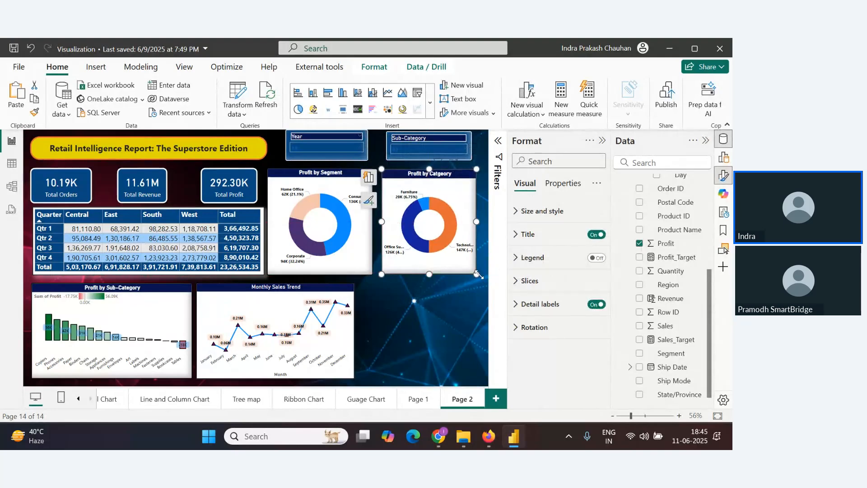
drag(477, 274, 483, 275)
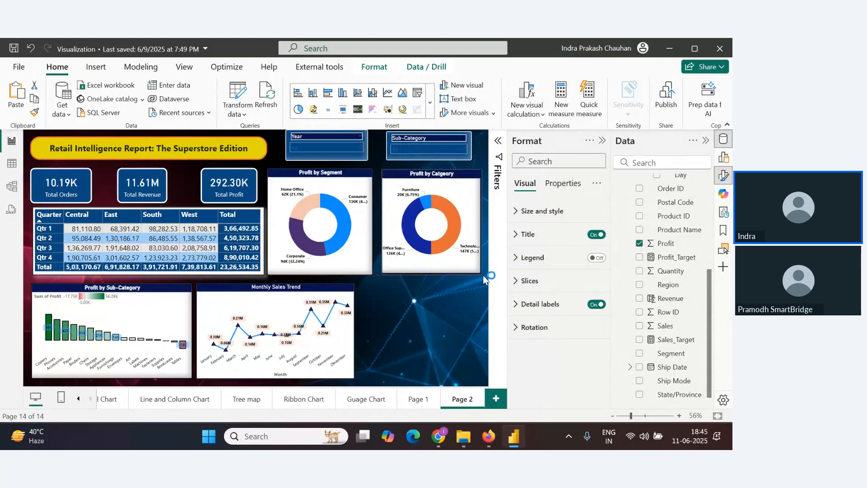
click(459, 313)
key(alt+Tab)
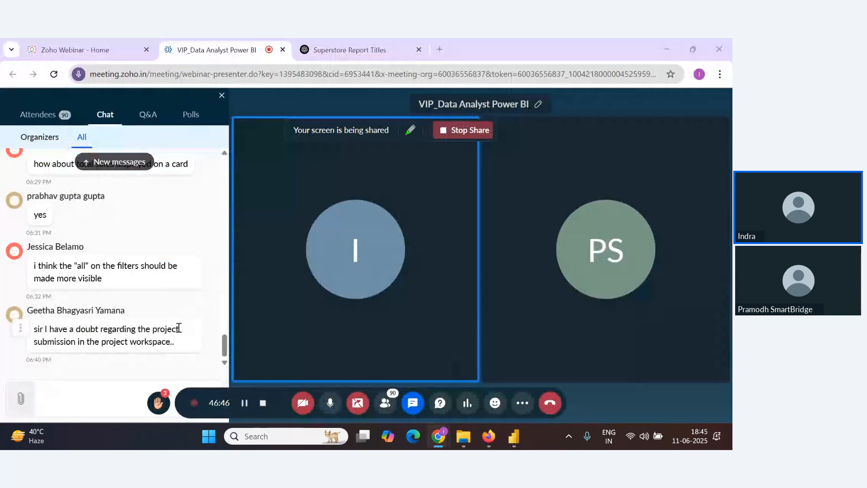
key(alt+Tab)
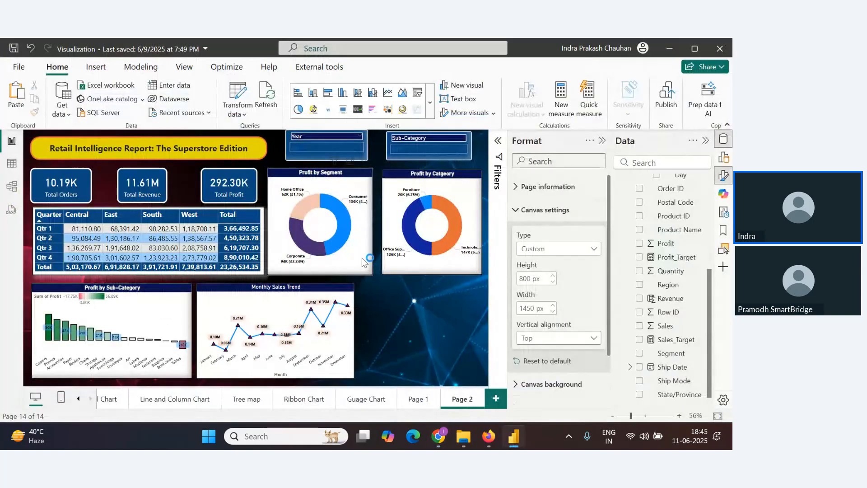
Nudge the Profit by Segment donut chart slightly to the right
click(365, 258)
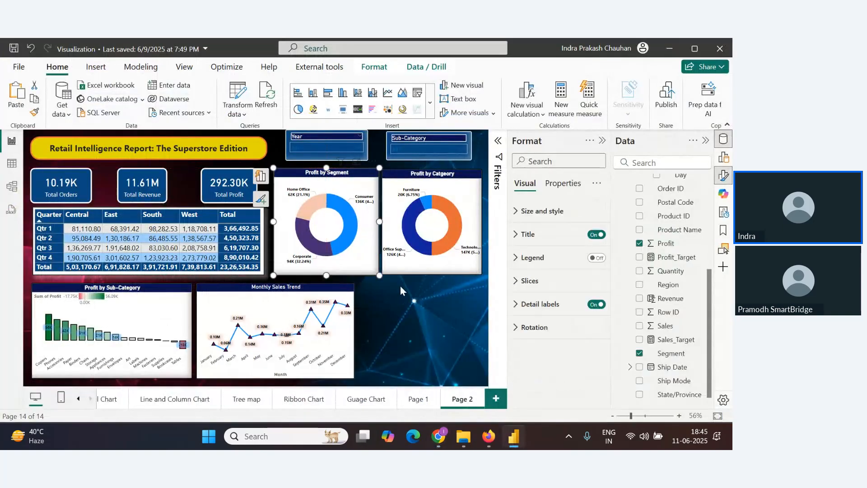
click(419, 305)
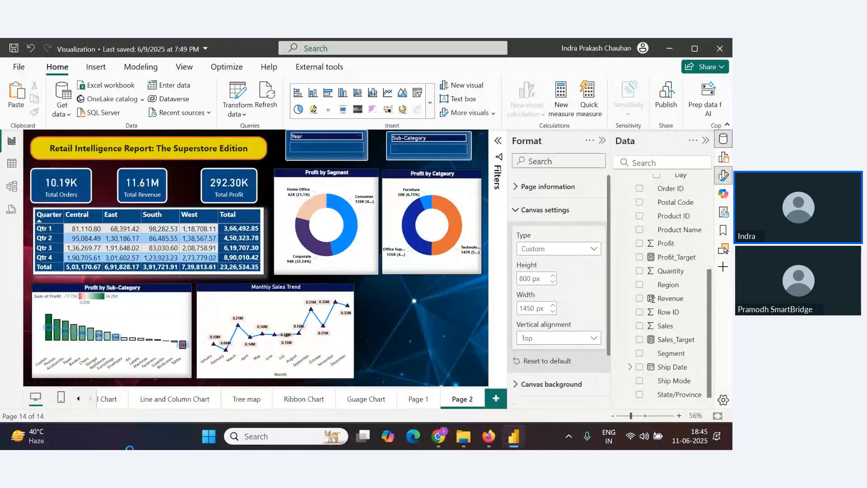
Open the Pie Chart page and select the Profit by Region pie chart
click(78, 399)
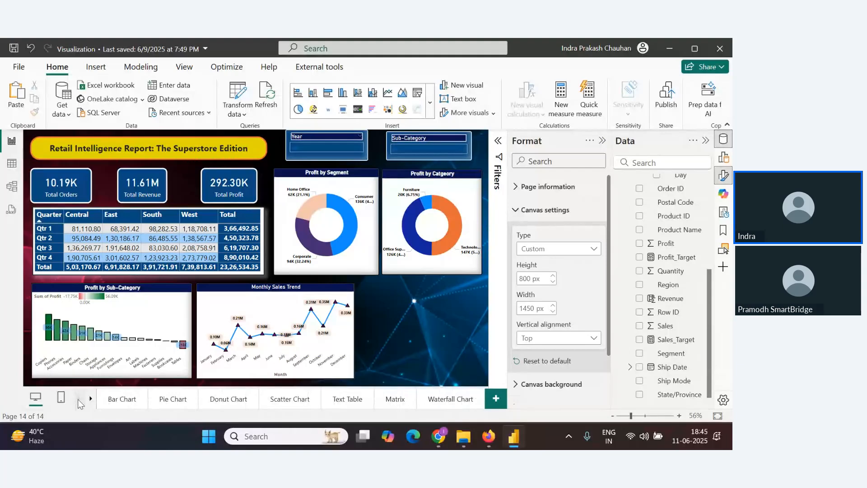
click(173, 399)
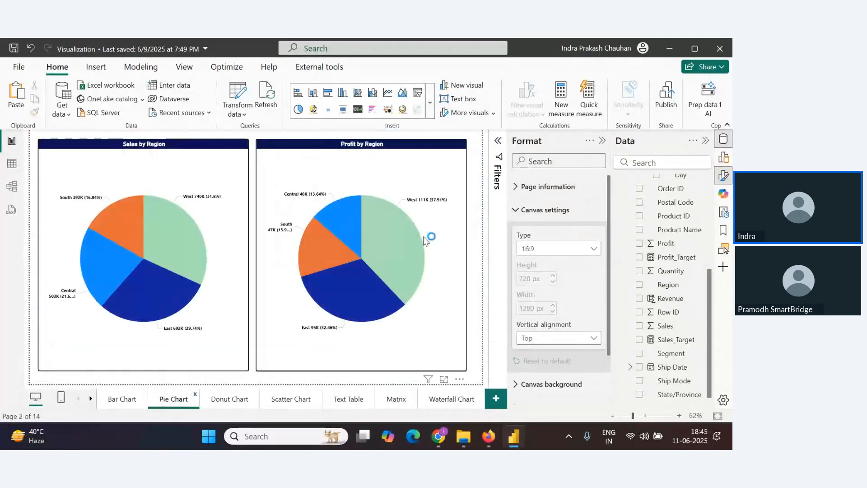
click(330, 172)
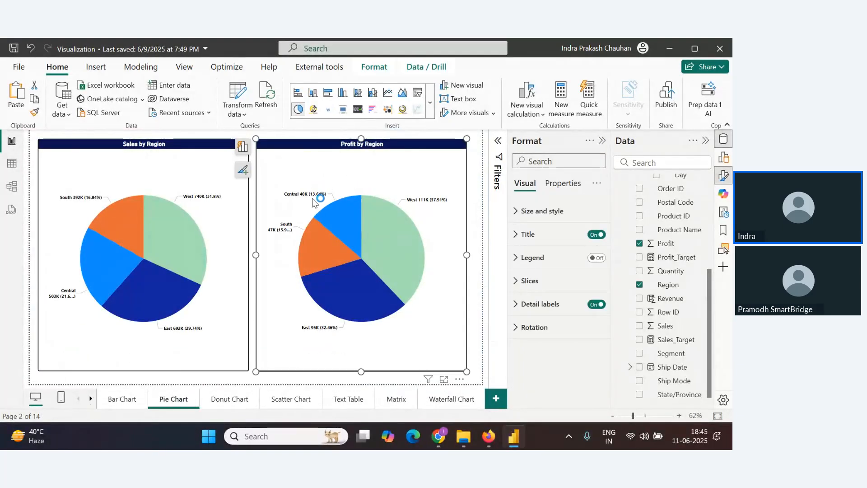
Return to Page 2, paste the Profit by Region pie chart and place it in the lower-right corner
click(91, 399)
click(90, 399)
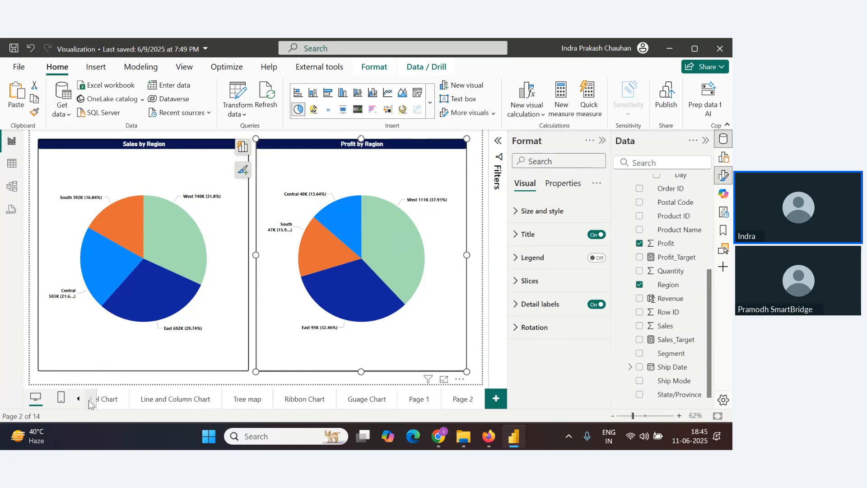
click(461, 399)
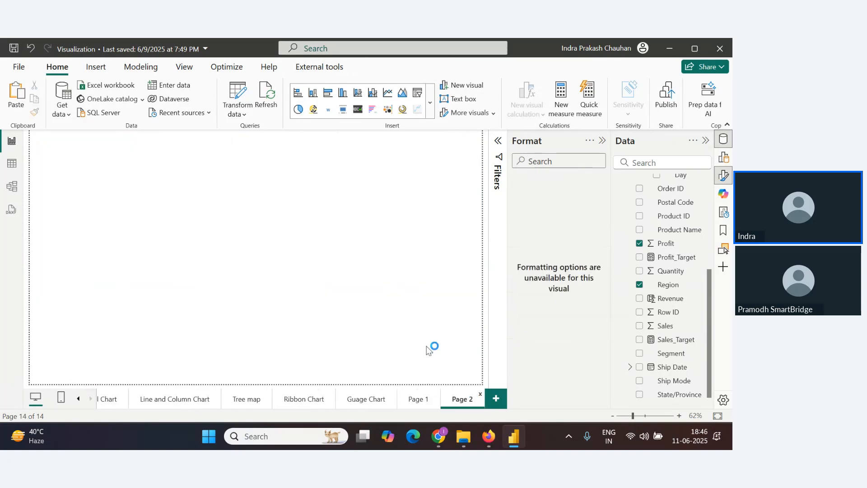
key(ctrl+v)
drag(423, 138, 456, 284)
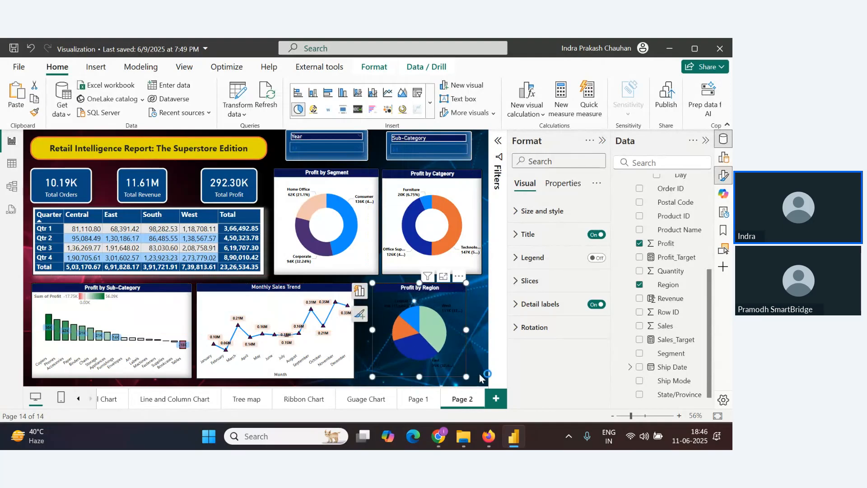
drag(465, 375, 477, 375)
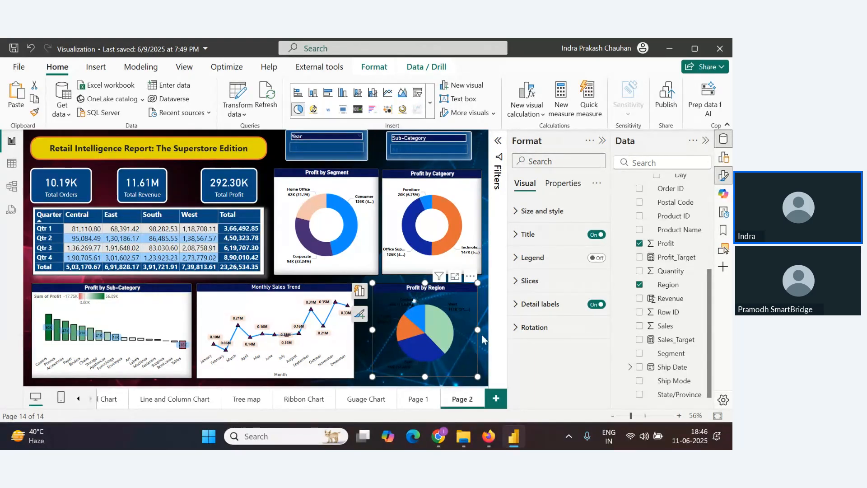
Set the pie chart's detail label values colour to White
click(524, 212)
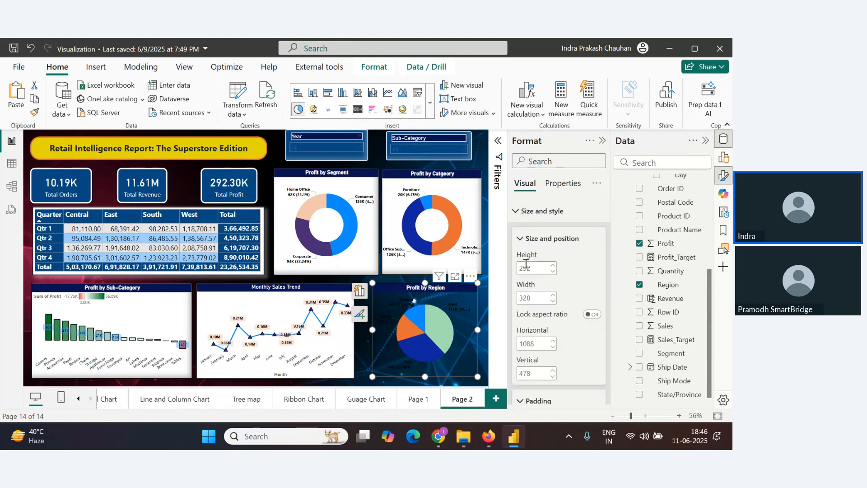
scroll(530, 296, down, 5)
scroll(544, 299, down, 5)
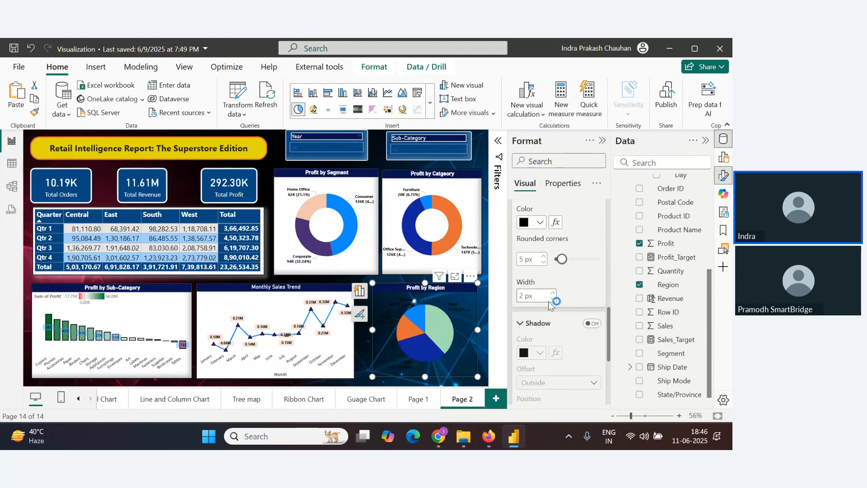
scroll(564, 275, up, 2)
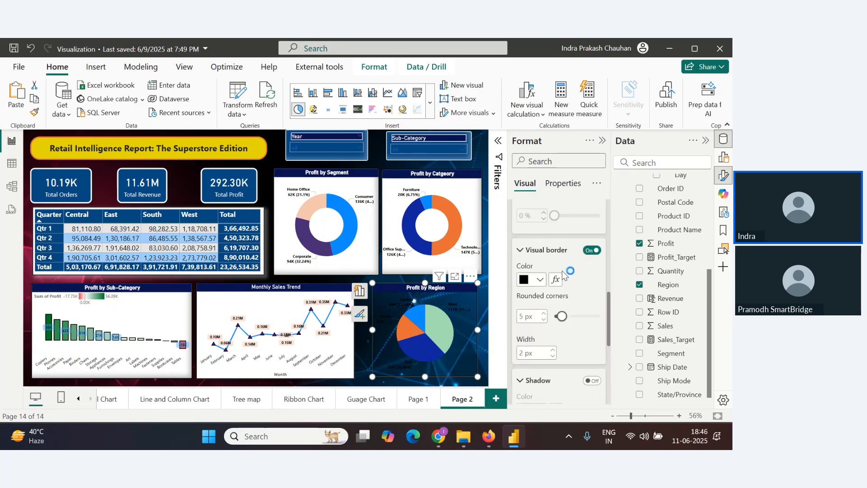
scroll(564, 261, up, 3)
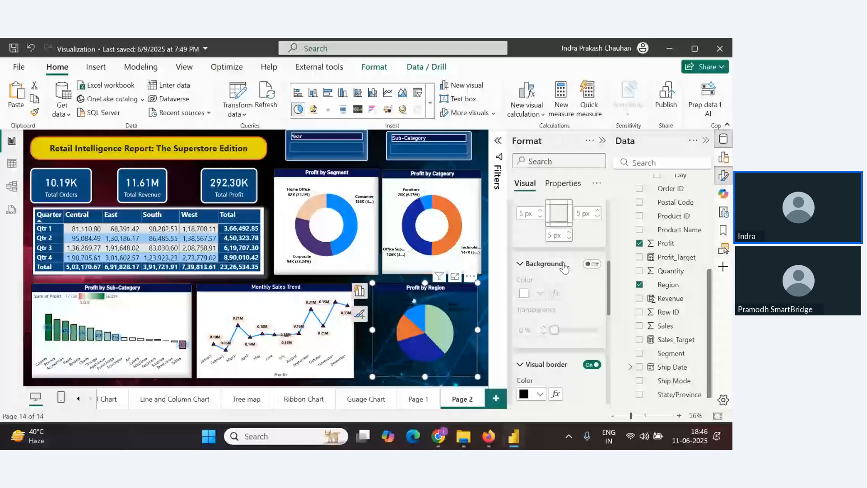
scroll(542, 325, down, 5)
click(525, 382)
scroll(581, 334, down, 5)
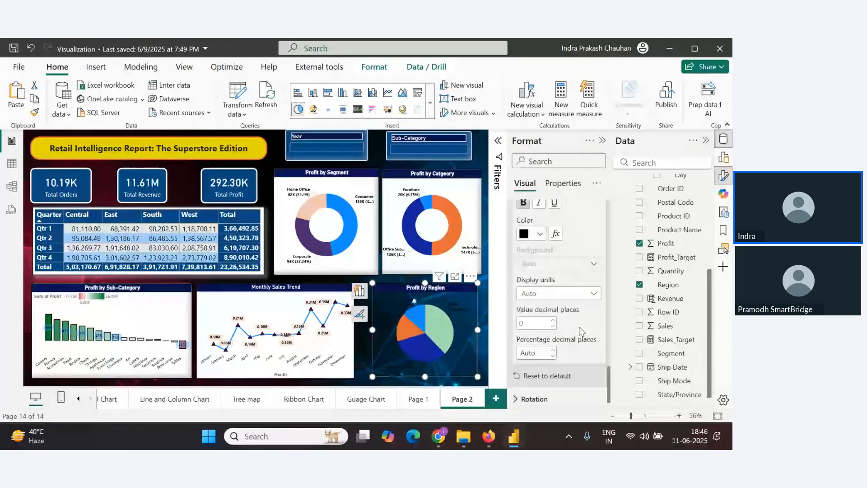
scroll(548, 275, up, 1)
click(539, 291)
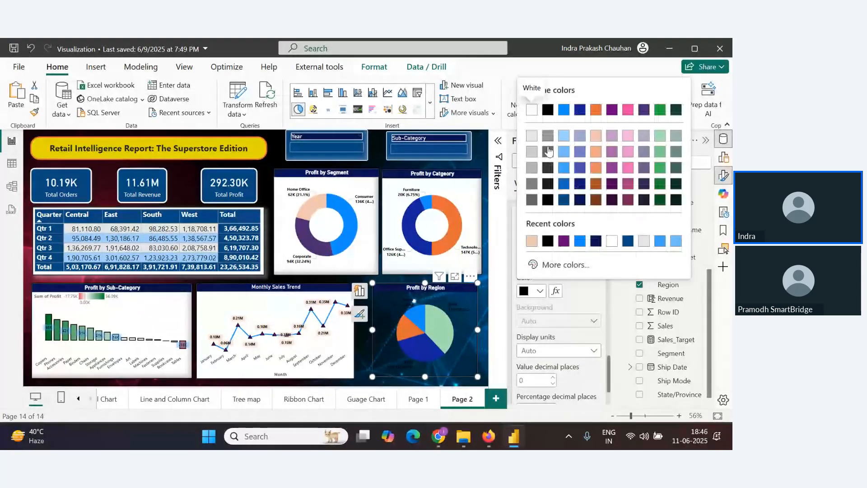
click(532, 110)
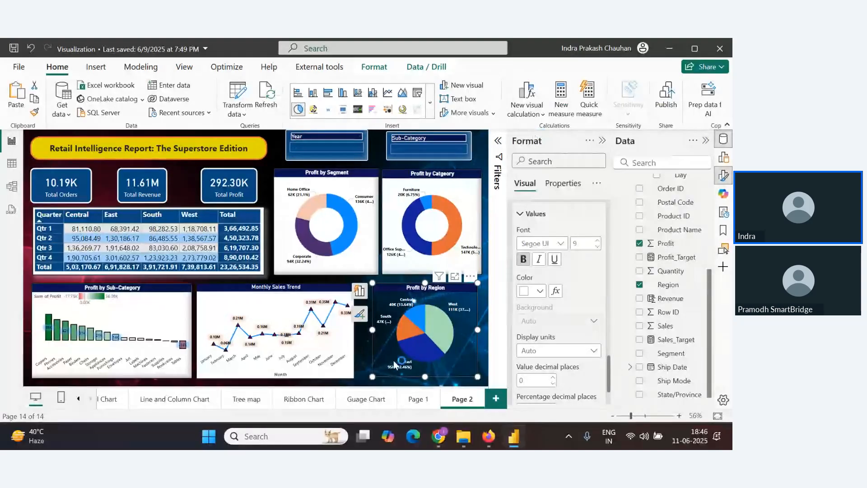
Set the Profit by Region pie chart's visual border colour to White
scroll(533, 325, down, 10)
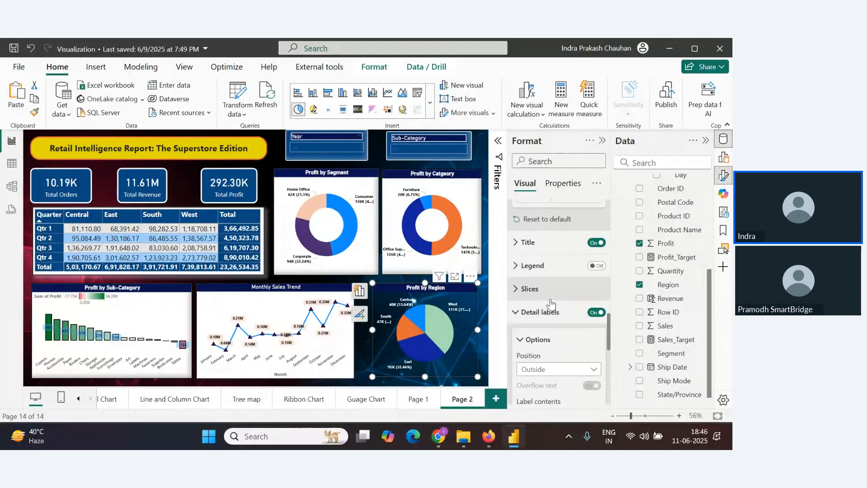
scroll(552, 329, down, 5)
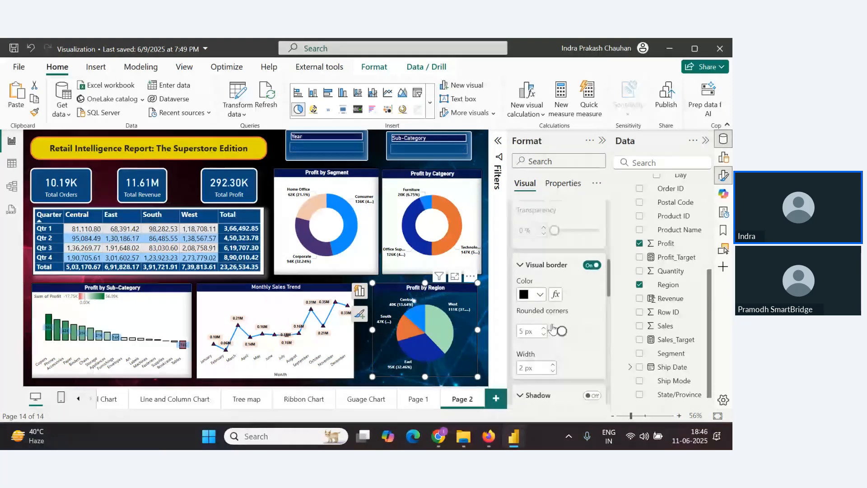
click(533, 292)
click(532, 245)
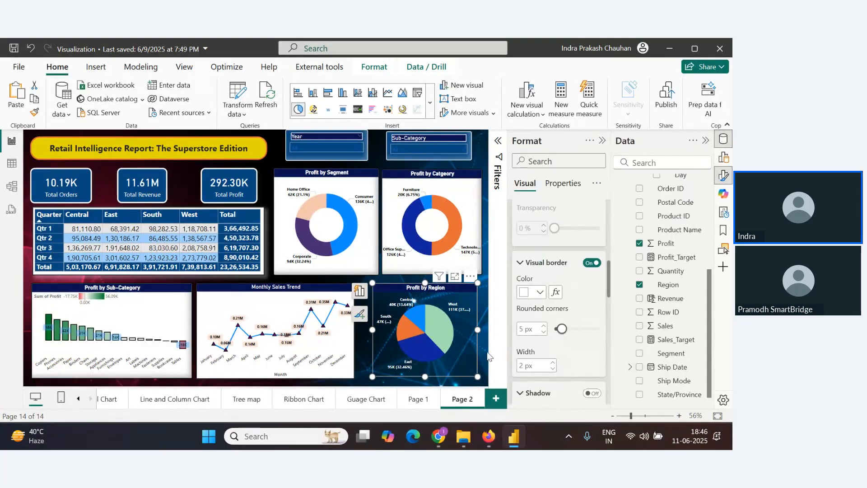
Turn on the background of the Profit by Region pie chart
click(433, 380)
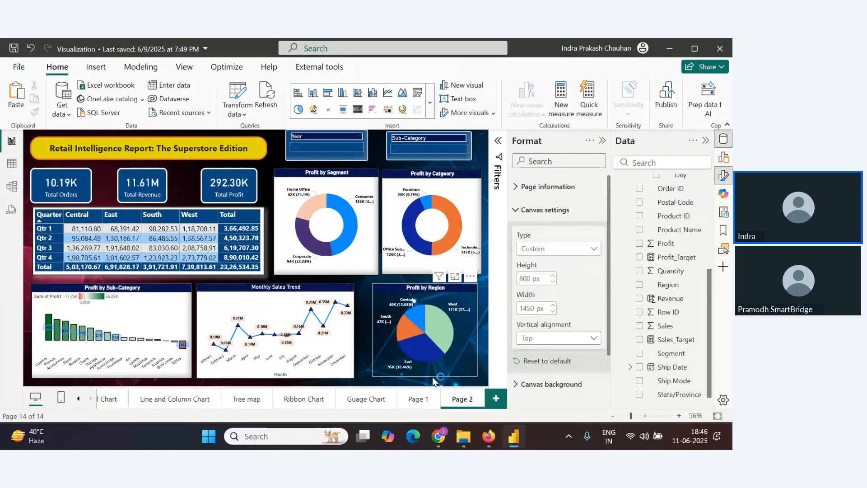
click(472, 345)
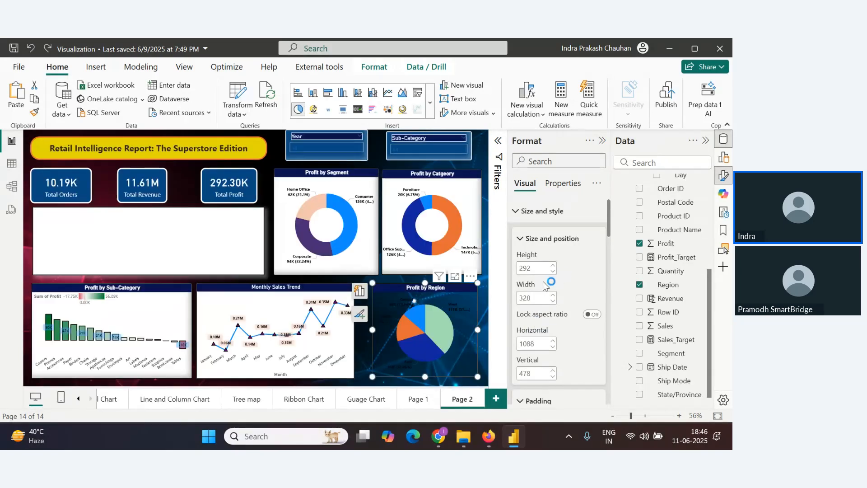
scroll(544, 302, down, 4)
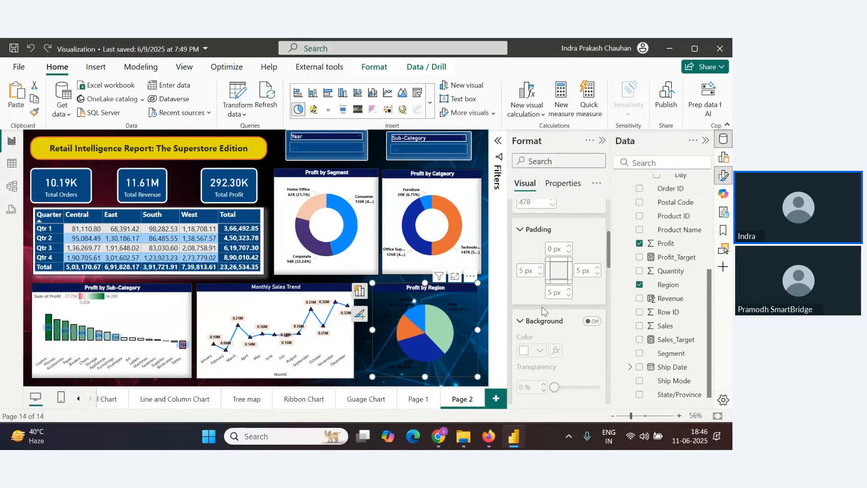
click(591, 324)
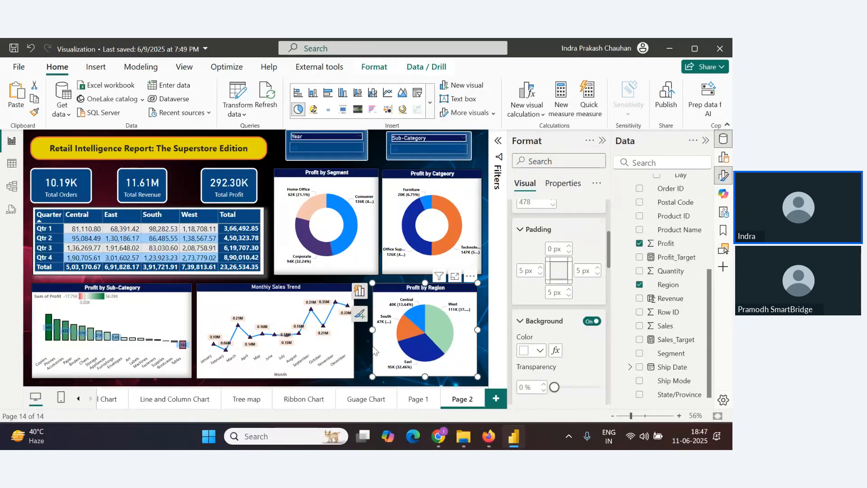
Resize the Monthly Sales Trend line chart slightly wider
click(351, 344)
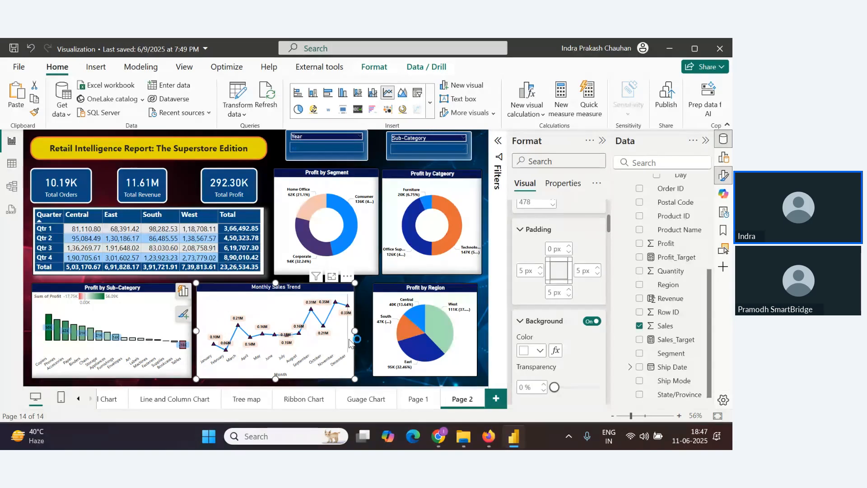
drag(350, 341, 349, 334)
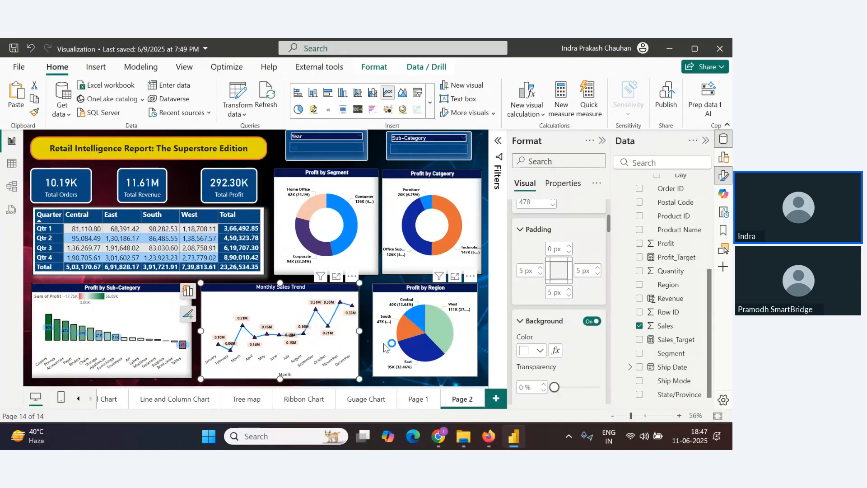
Resize the Profit by Region pie chart so it spans the lower-right area
click(387, 344)
drag(370, 378, 366, 379)
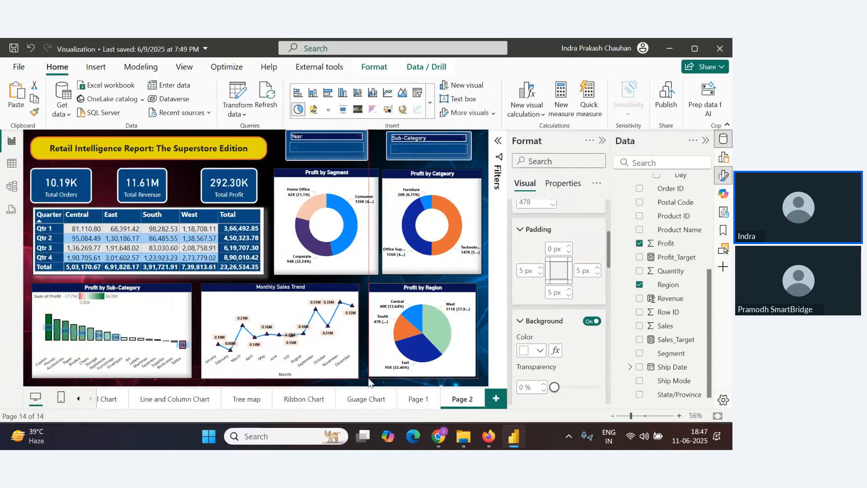
drag(472, 376, 481, 378)
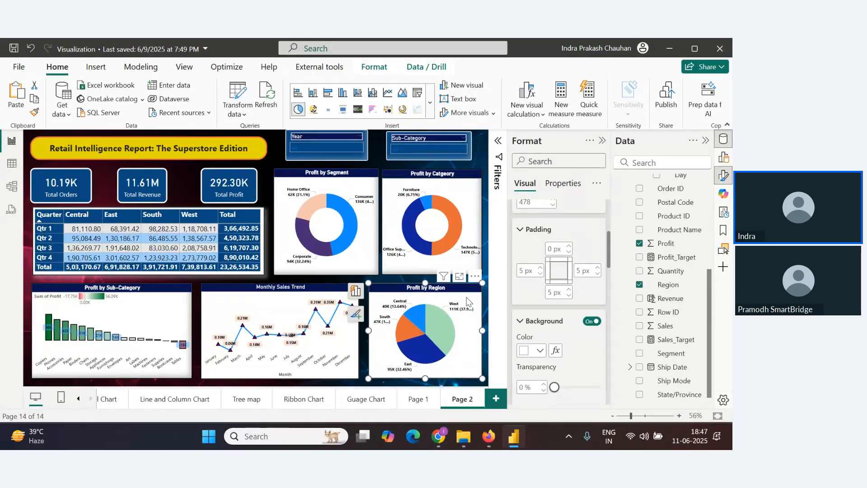
Turn on a White shadow with Outside offset for the Profit by Segment donut chart
click(364, 261)
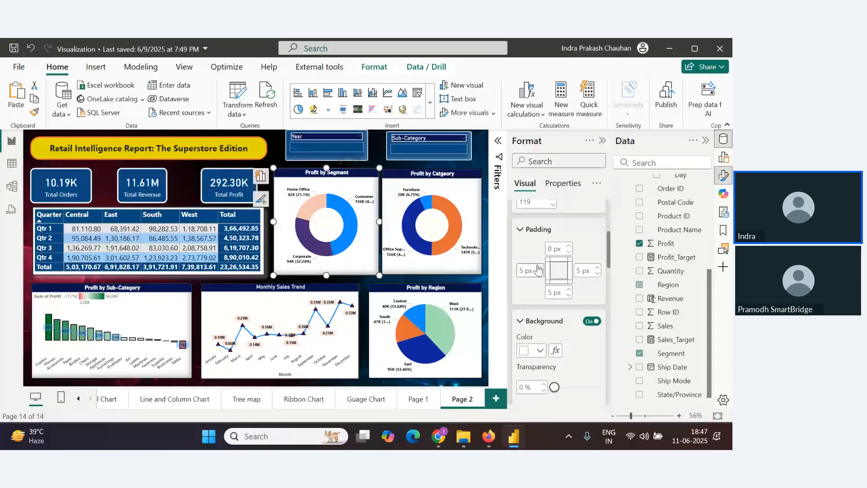
scroll(537, 270, down, 5)
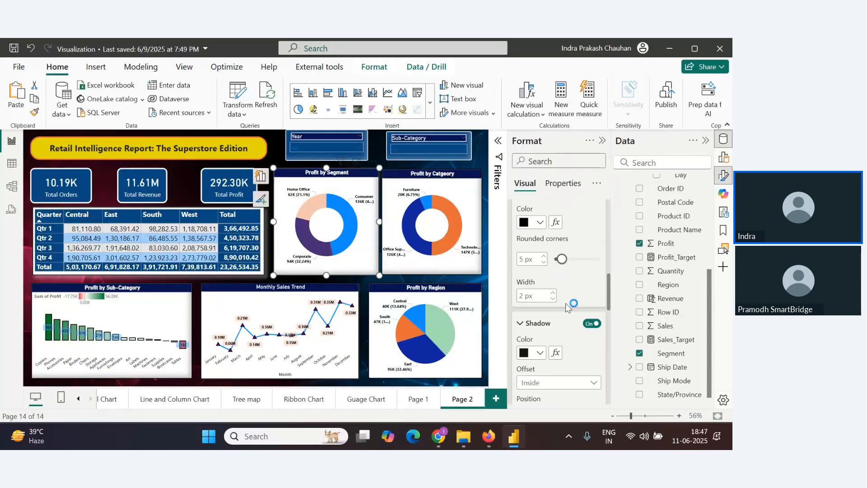
click(592, 324)
scroll(586, 334, down, 4)
click(541, 239)
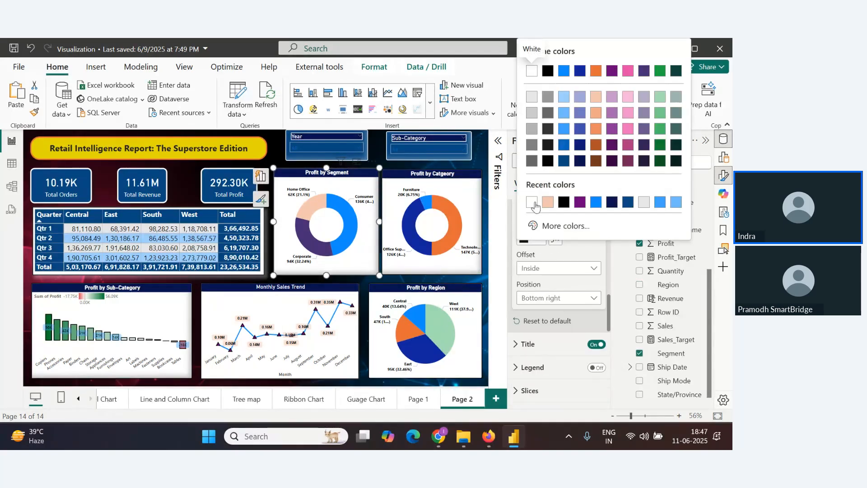
click(550, 68)
click(583, 268)
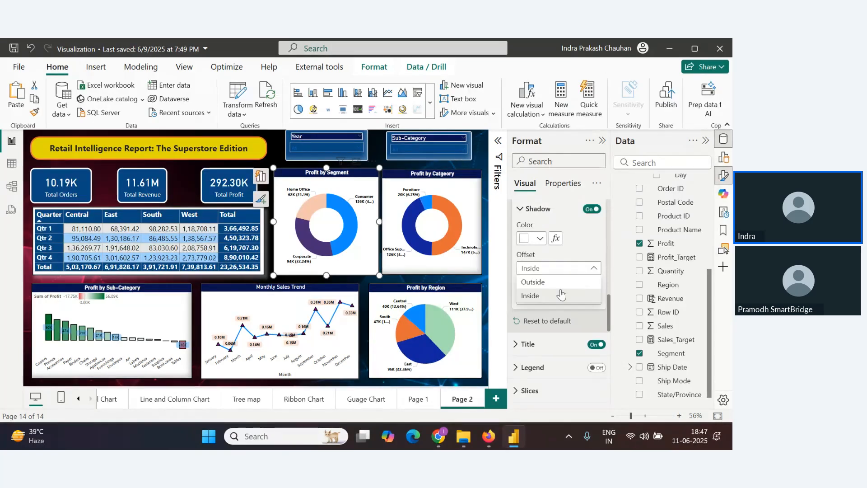
Copy the Profit by Segment donut's formatting onto the Profit by Category chart with Format Painter
click(465, 262)
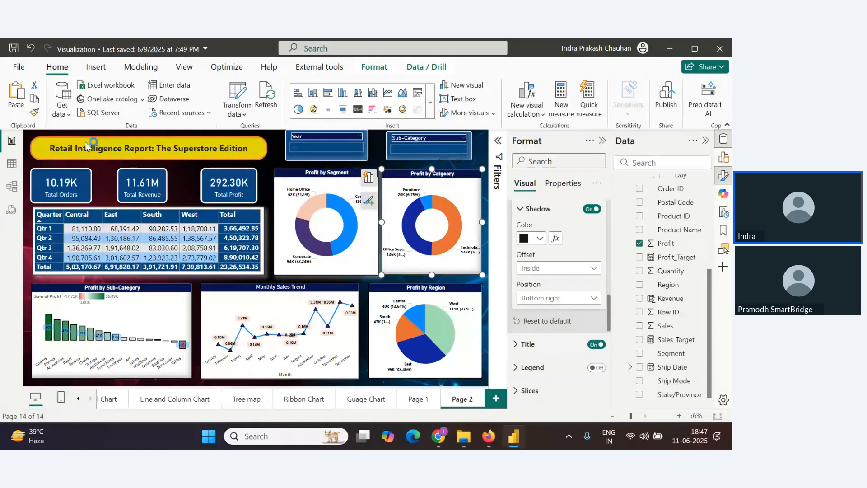
click(286, 230)
click(35, 113)
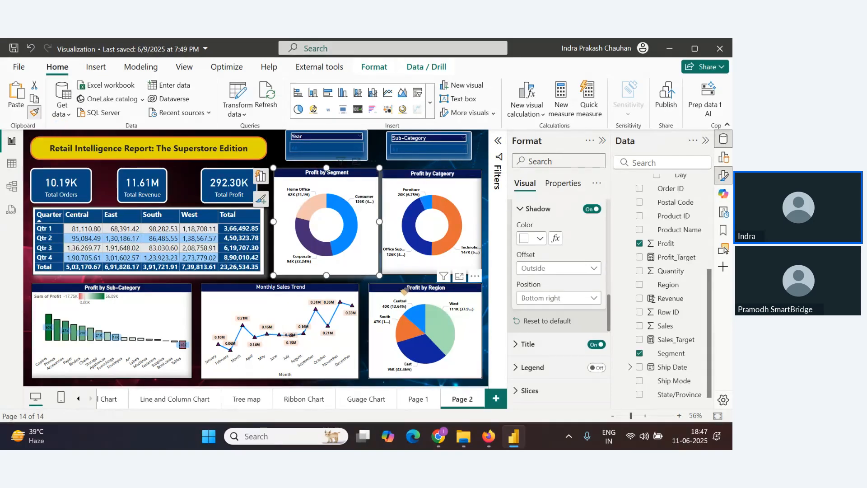
click(447, 266)
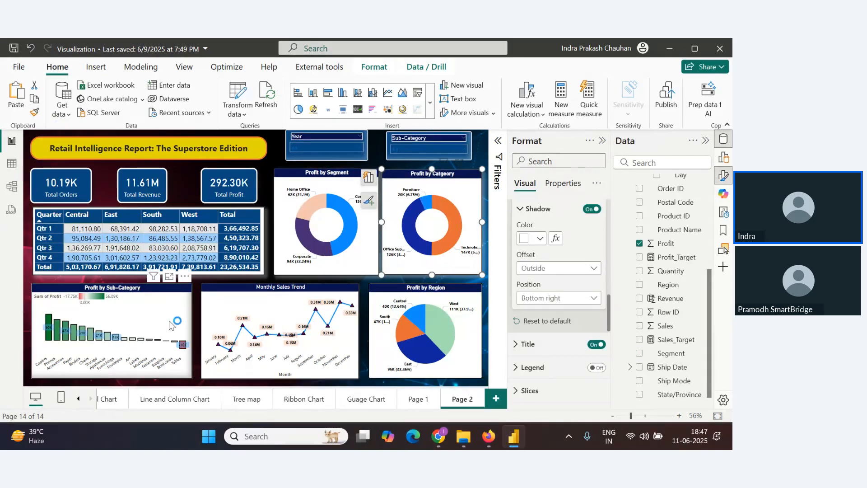
Apply the donut's formatting to the Profit by Sub-Category, Monthly Sales Trend and Profit by Region charts with Format Painter
click(356, 263)
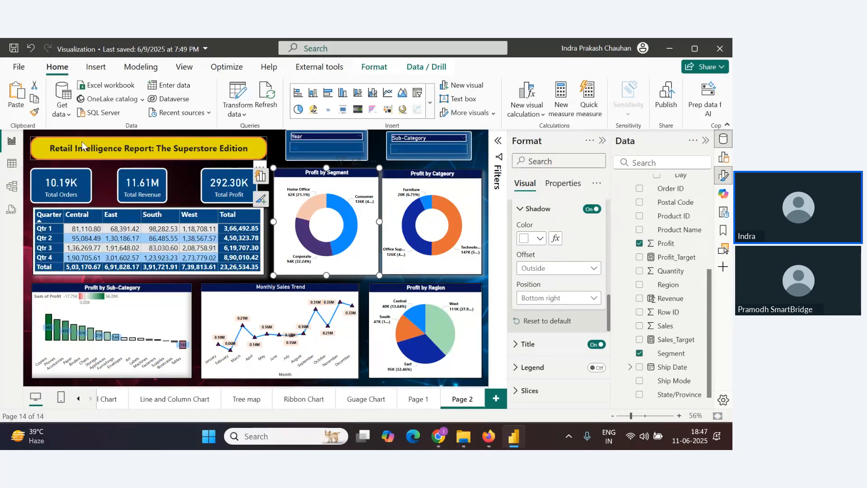
click(34, 112)
click(164, 334)
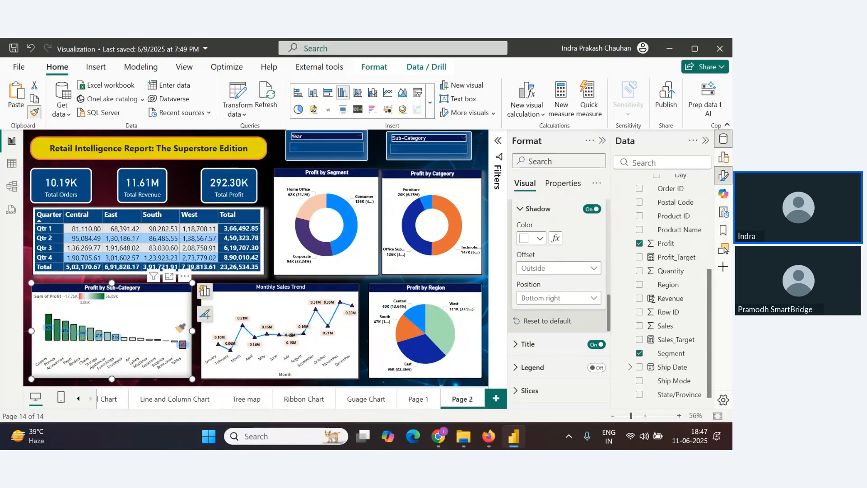
click(34, 112)
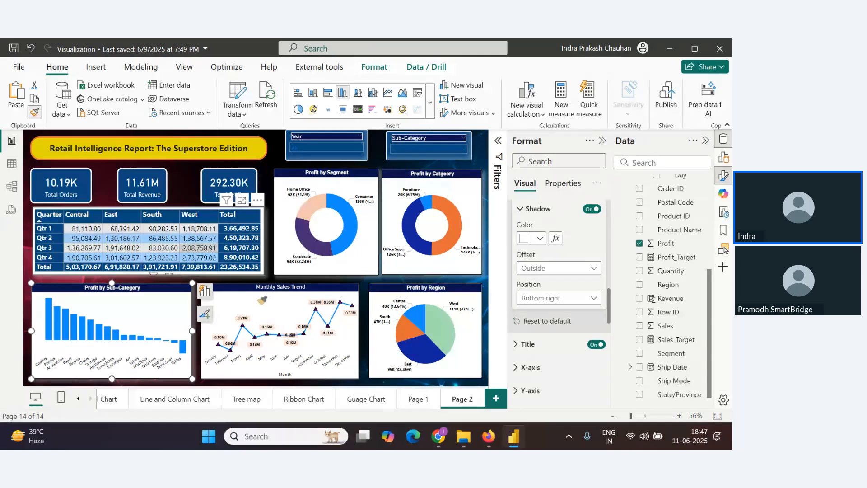
click(280, 325)
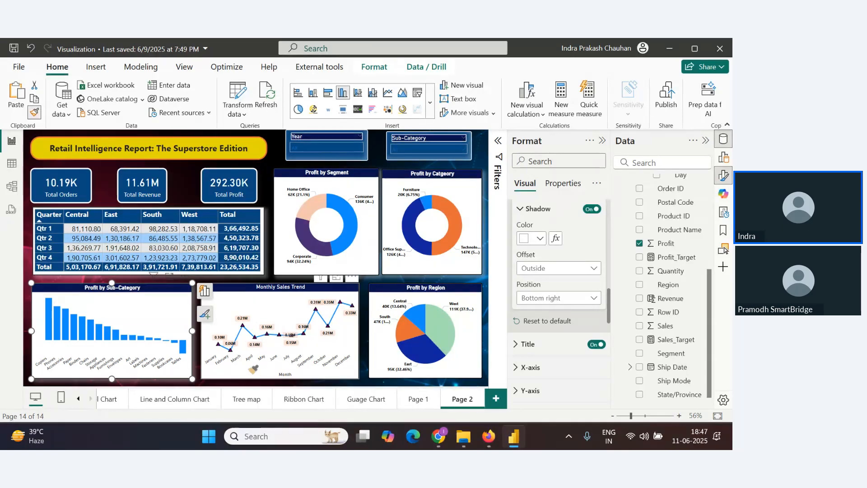
click(35, 112)
click(394, 347)
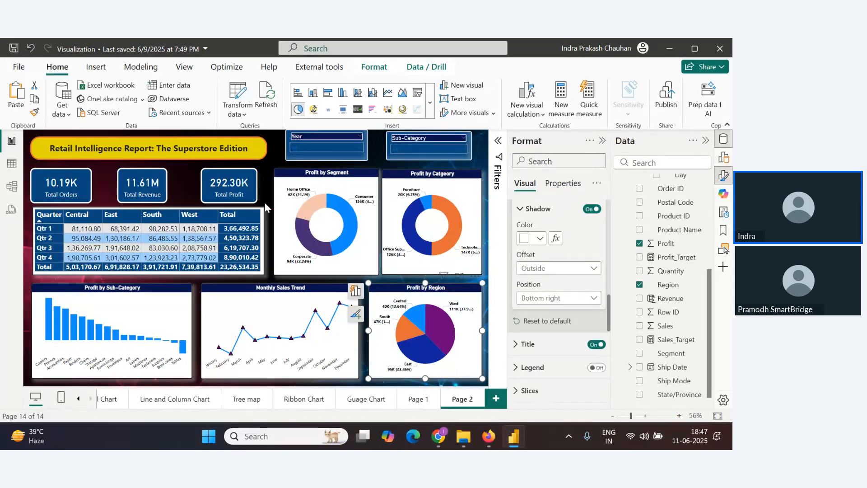
Apply the donut's formatting to the Total Profit card with Format Painter, then undo it
click(256, 192)
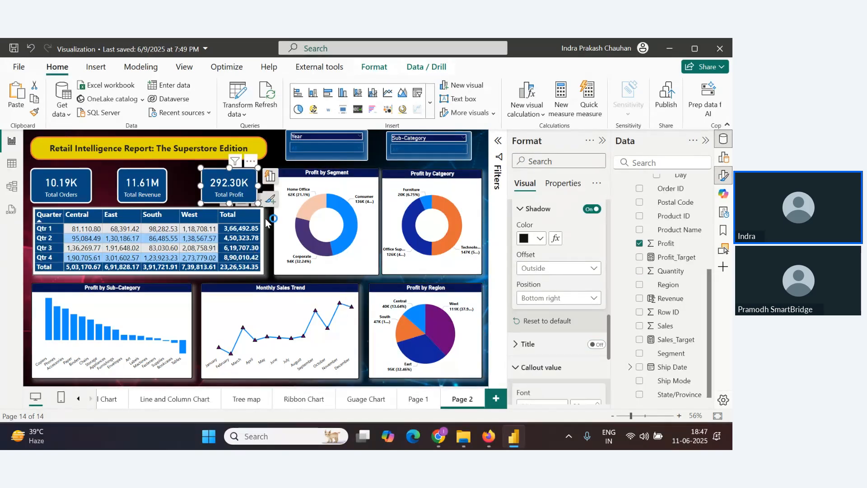
click(301, 235)
click(34, 112)
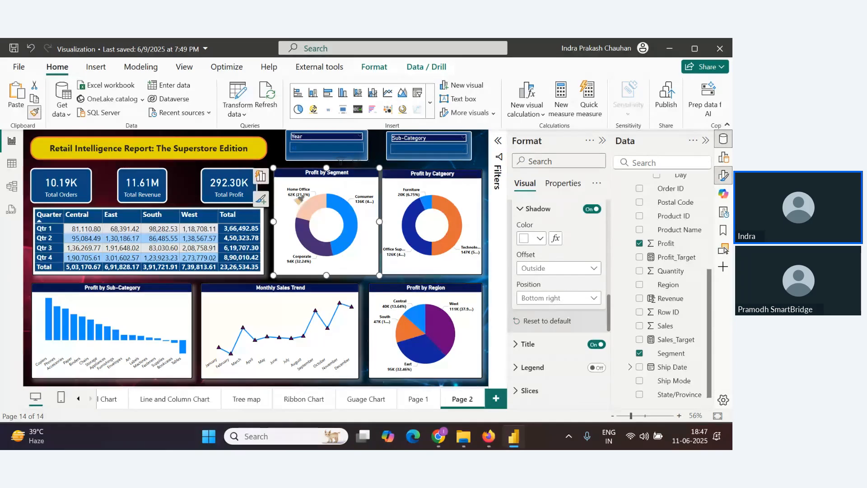
click(244, 198)
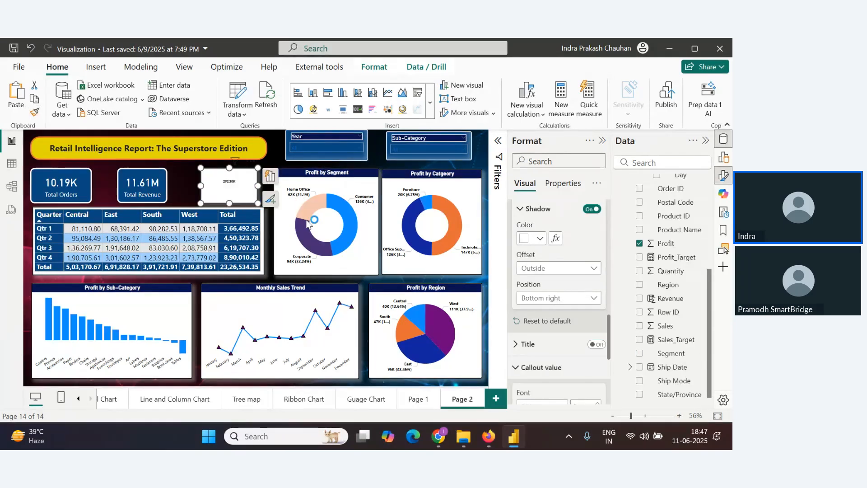
key(ctrl+z)
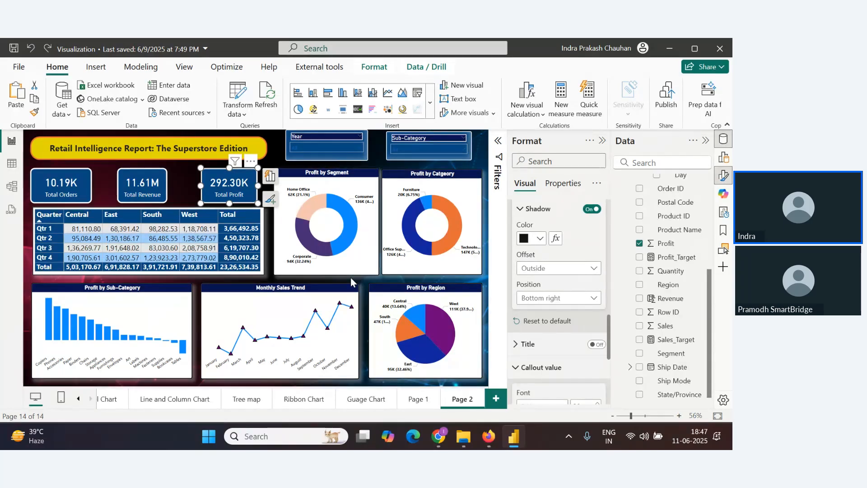
key(alt+Tab)
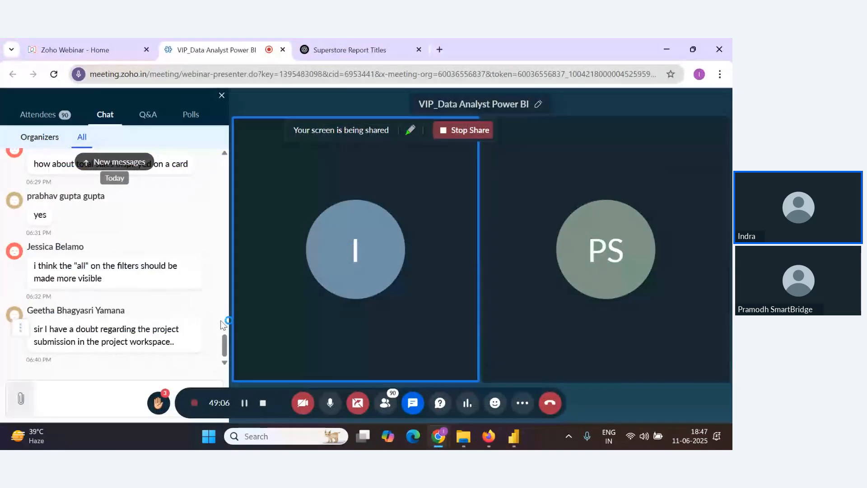
key(alt+Tab)
click(608, 145)
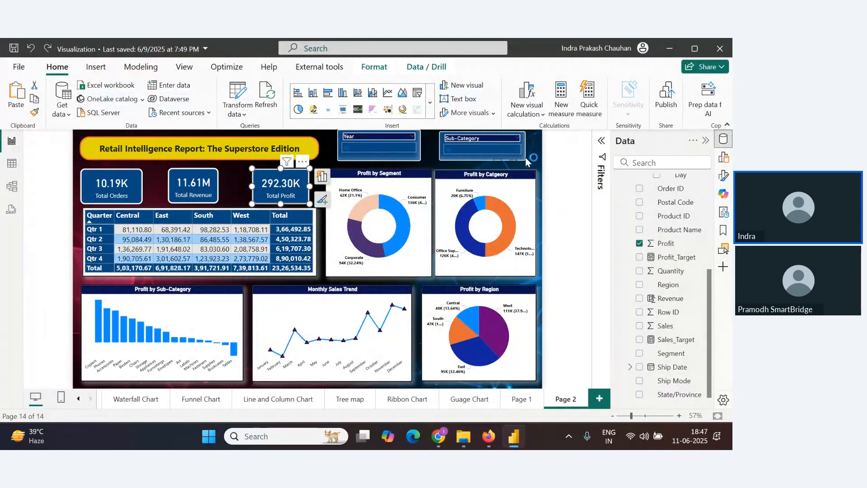
Narrow the Profit by Category donut chart slightly from its right edge
drag(527, 157, 521, 161)
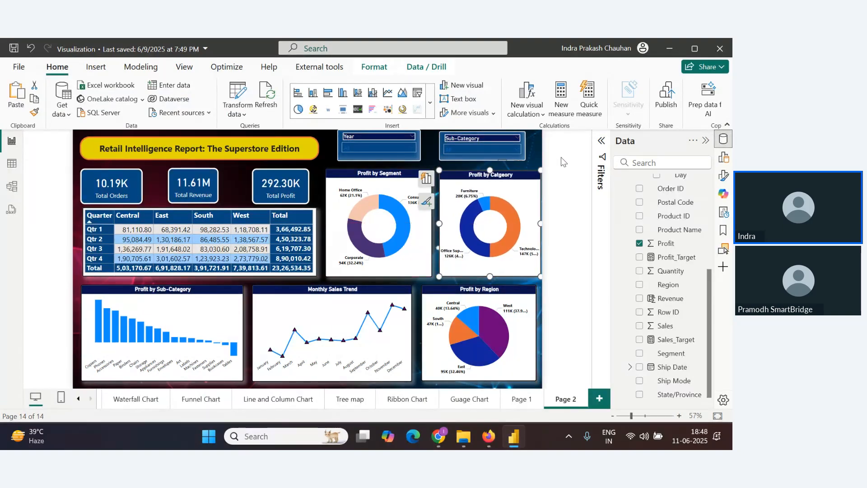
click(556, 156)
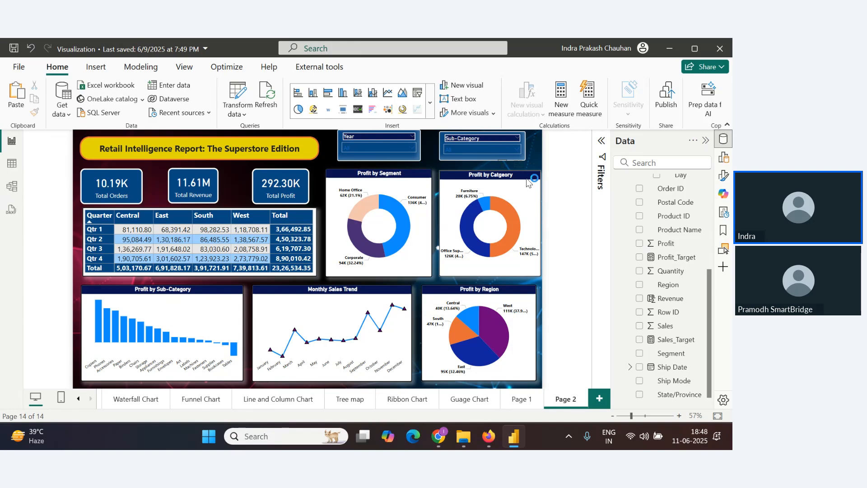
drag(529, 183, 523, 183)
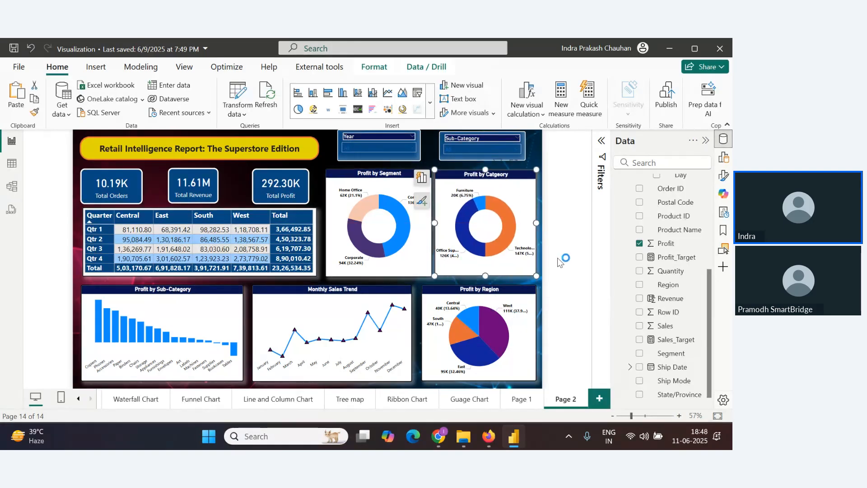
Widen the Total Revenue card slightly from its right edge
click(246, 216)
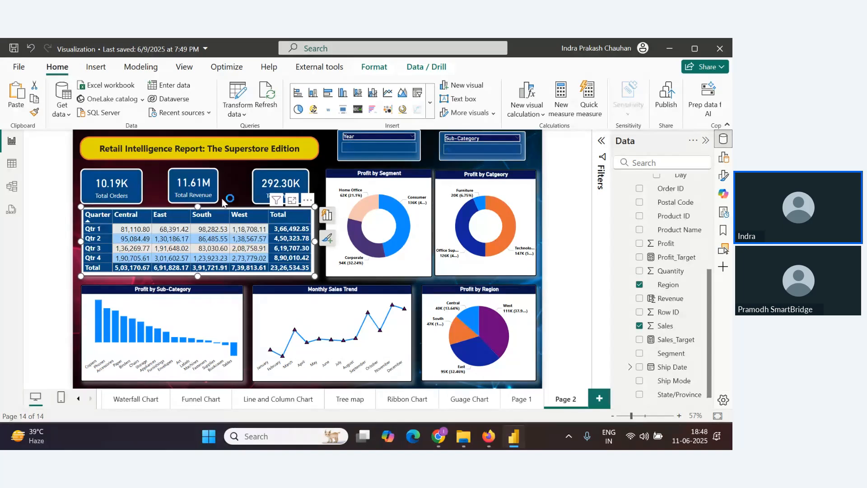
click(211, 189)
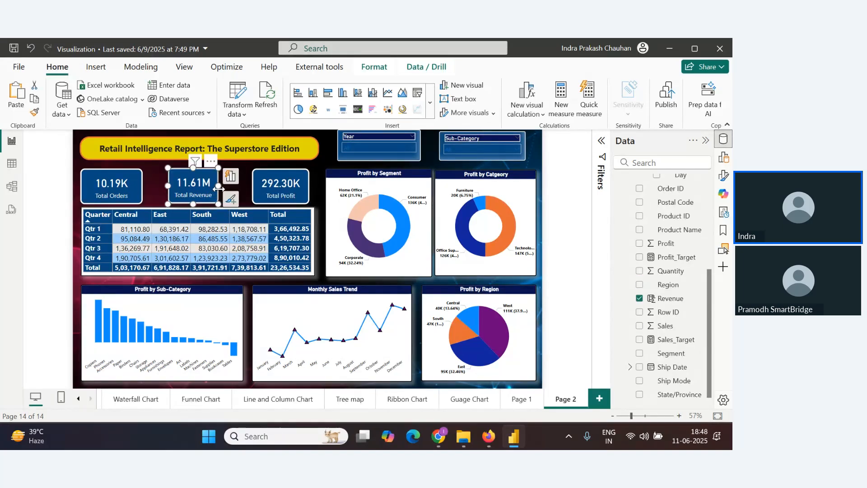
drag(219, 189, 223, 189)
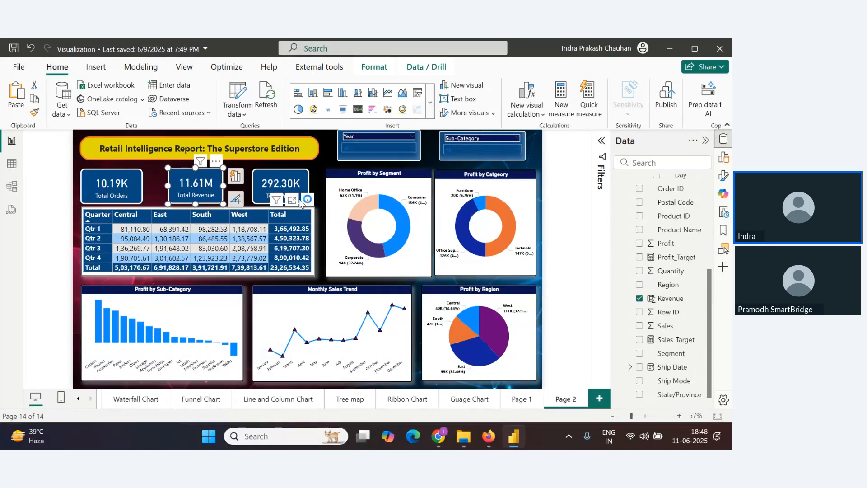
Undo the last resize of the Profit by Category donut chart and nudge the Sub-Category slicer slightly up and right
click(322, 184)
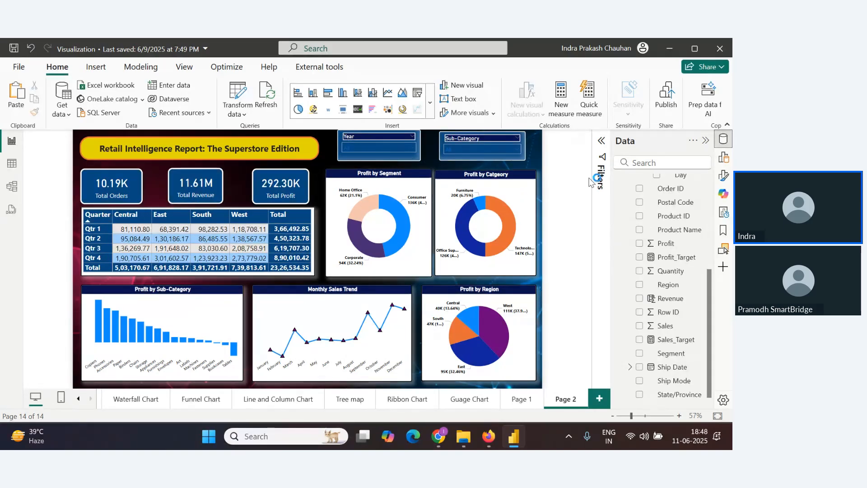
click(530, 174)
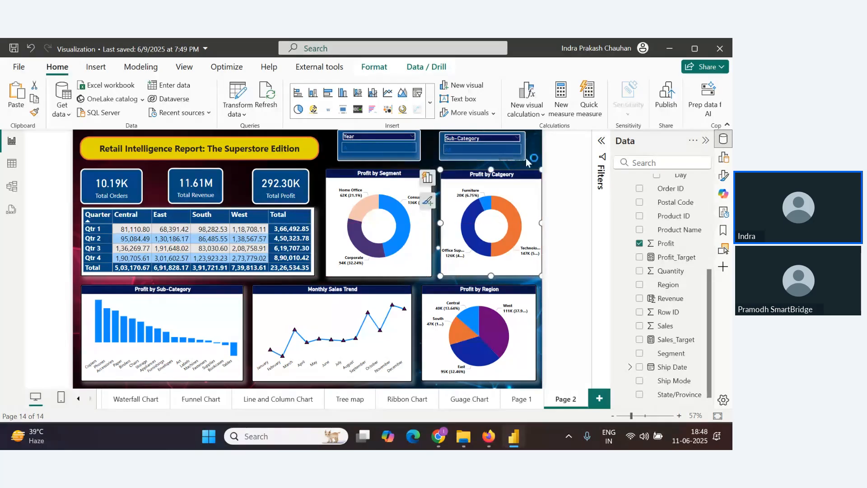
key(ctrl+z)
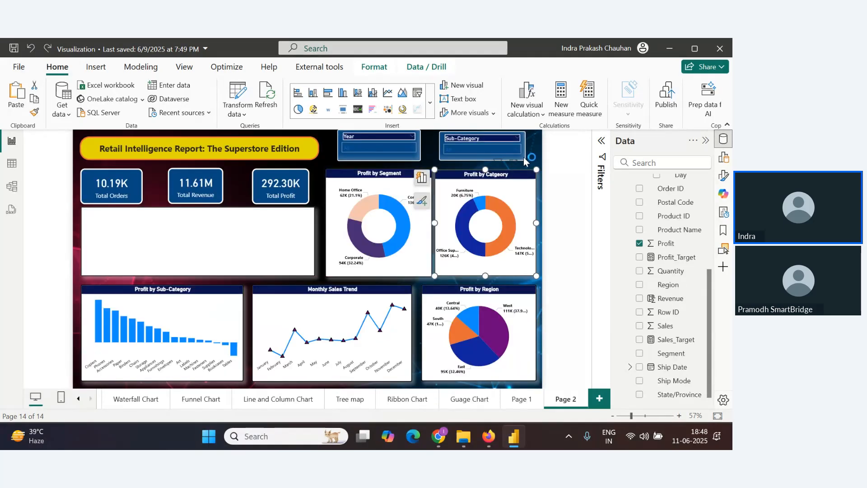
drag(526, 159, 533, 142)
click(532, 148)
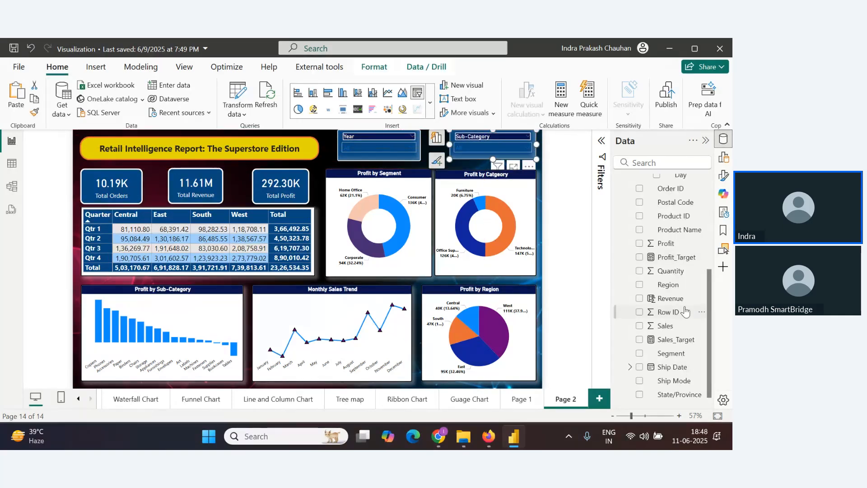
Test the Year slicer by filtering to 2024, then reselect all years
click(410, 148)
click(349, 159)
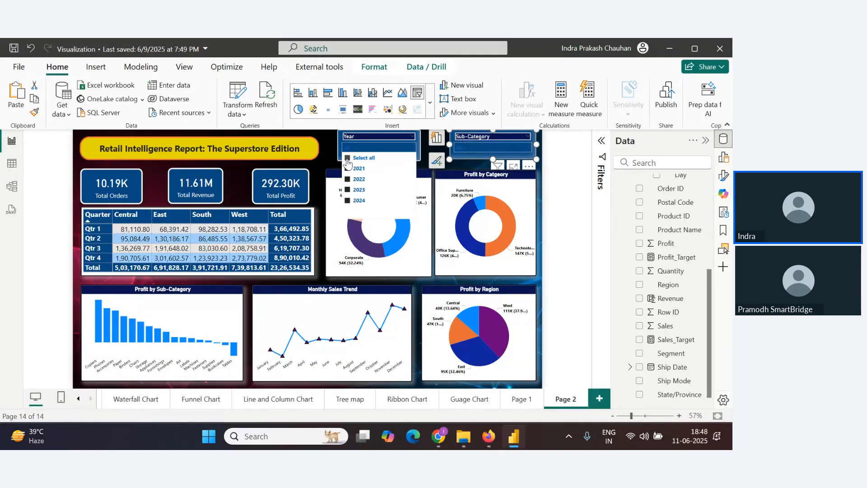
click(349, 200)
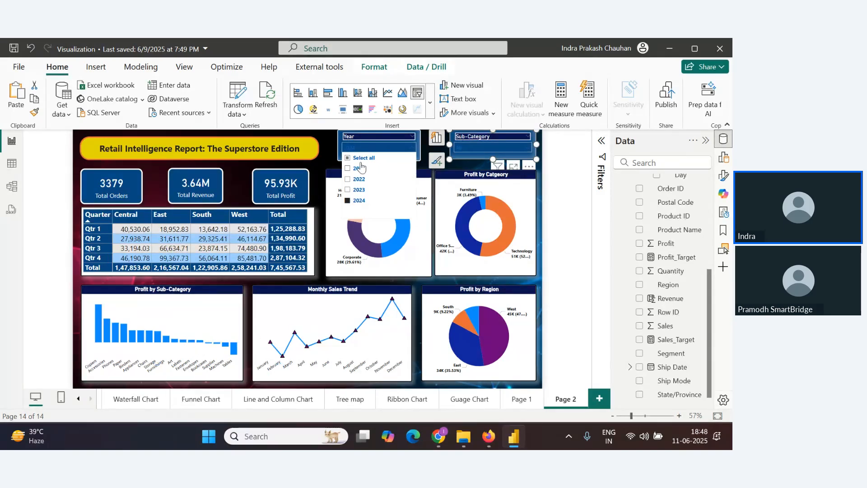
click(348, 159)
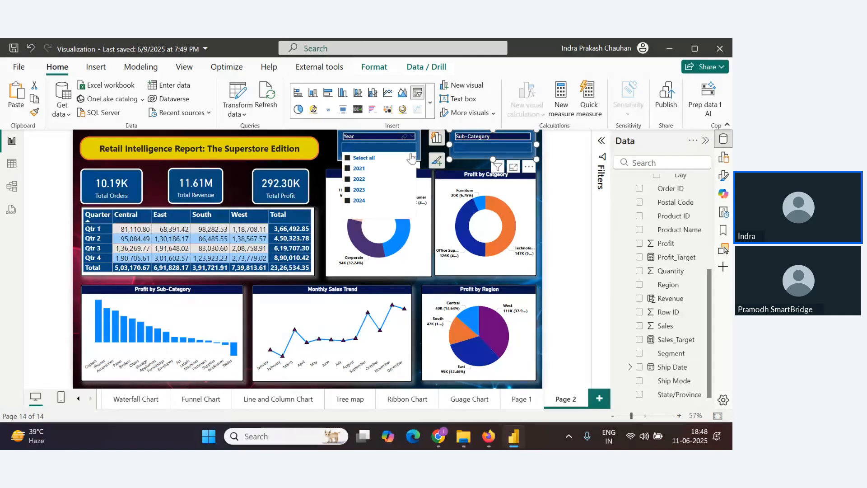
Test the Sub-Category slicer by filtering the report to Accessories
click(509, 150)
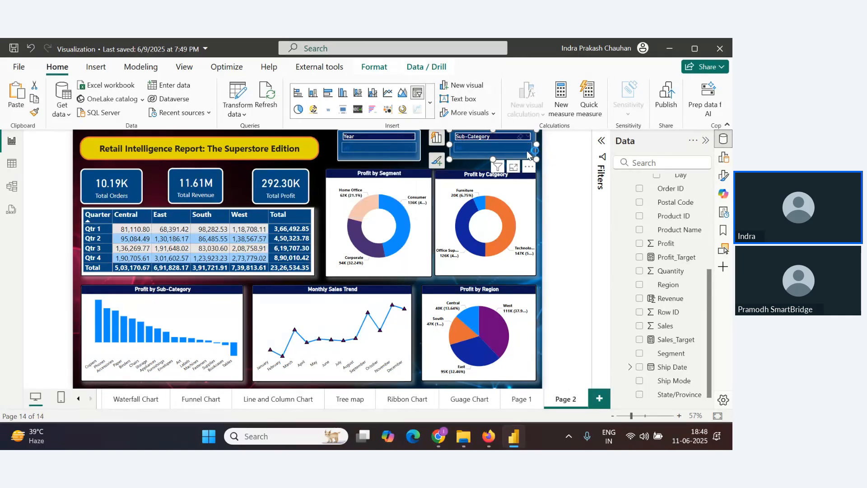
click(532, 151)
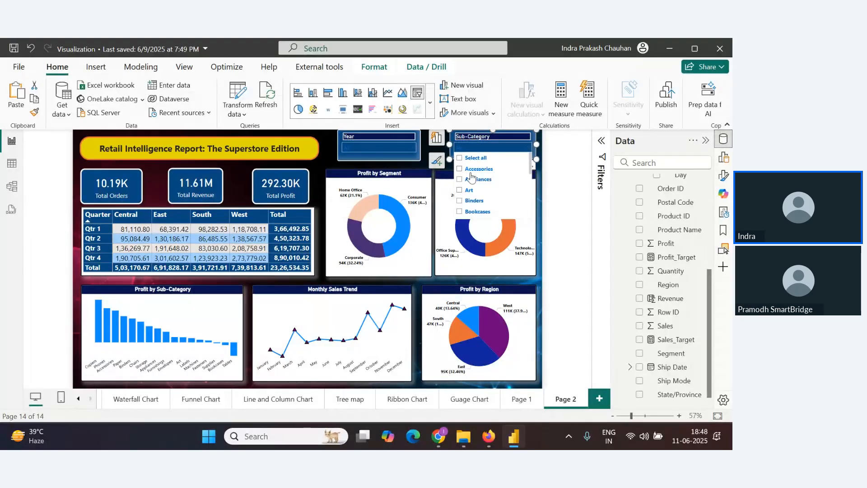
click(471, 170)
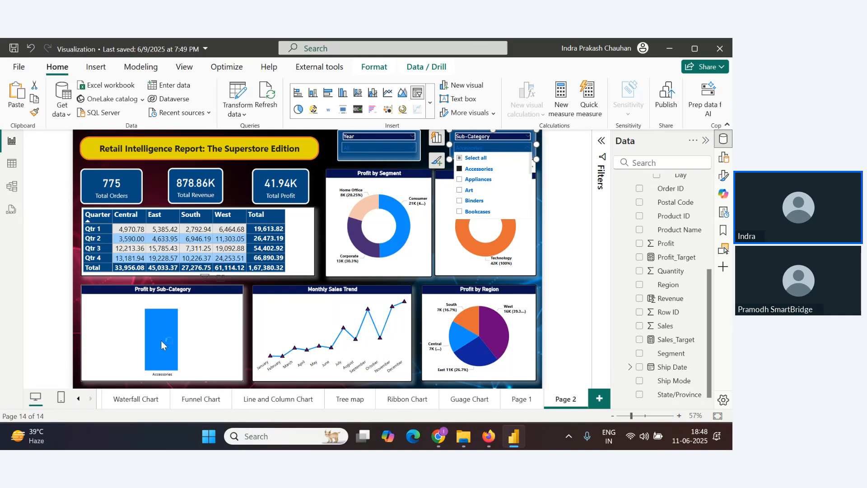
key(alt+Tab)
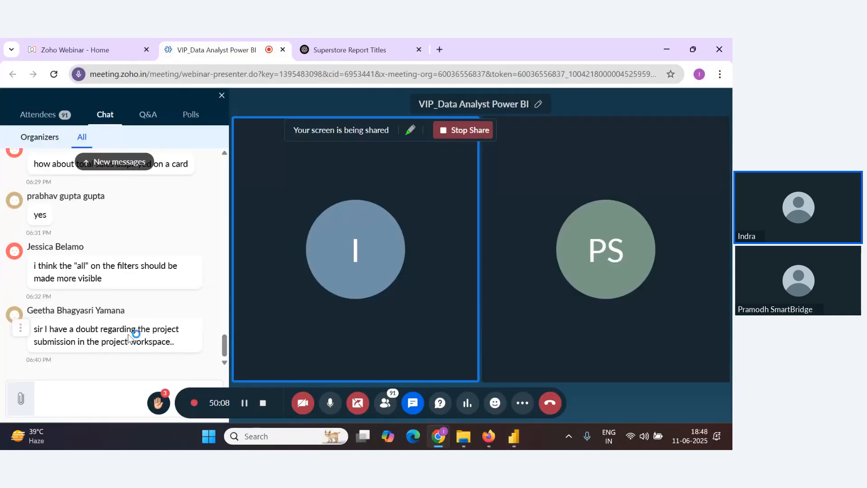
key(alt+Tab)
key(alt+Tab)
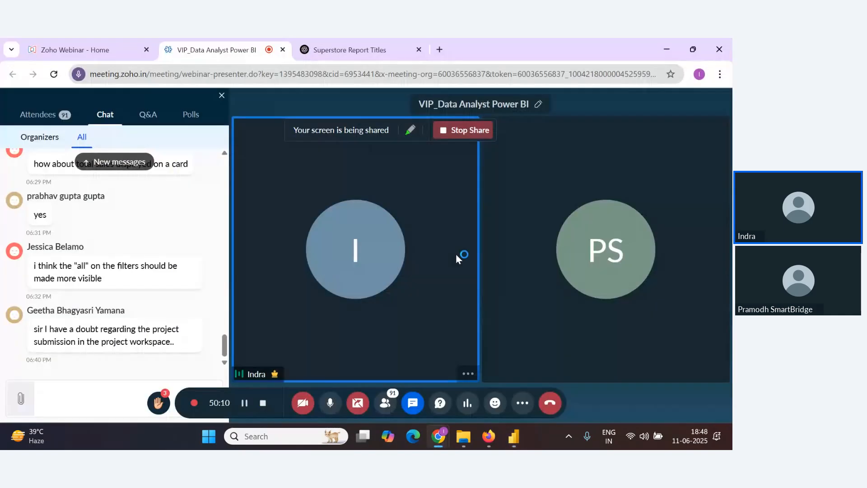
key(alt+Tab)
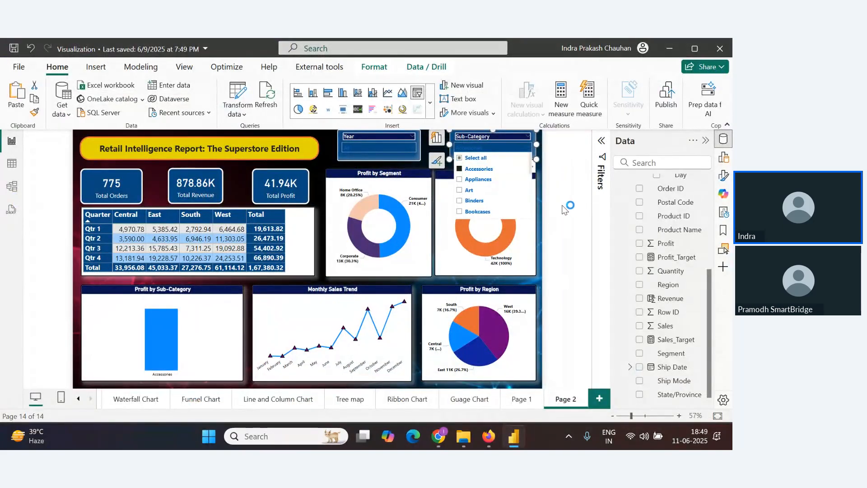
Close the slicer list and nudge the Sub-Category and Year slicers slightly downward
click(515, 144)
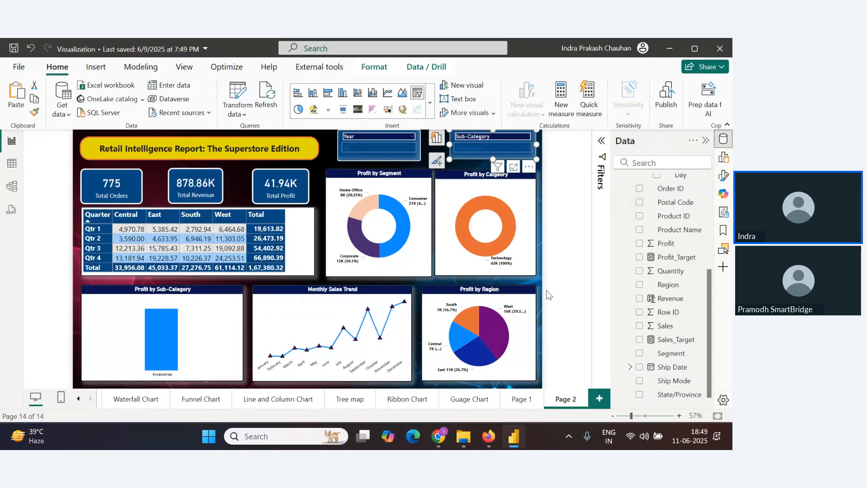
scroll(551, 316, down, 1)
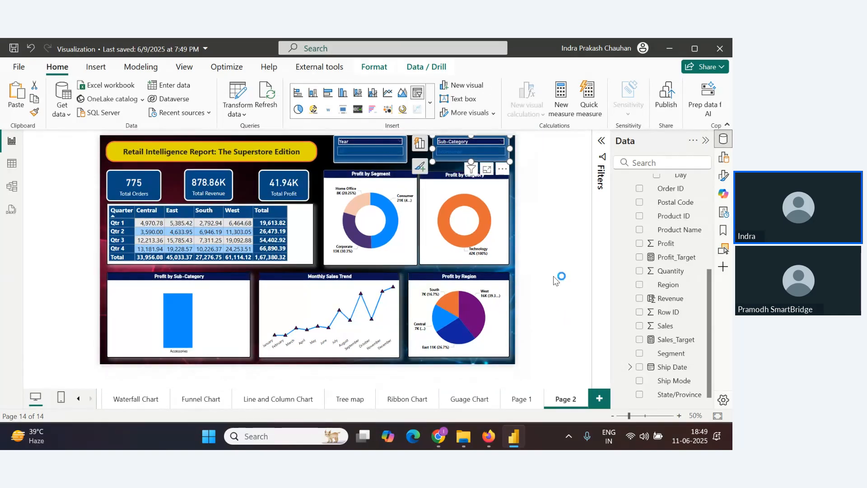
click(565, 233)
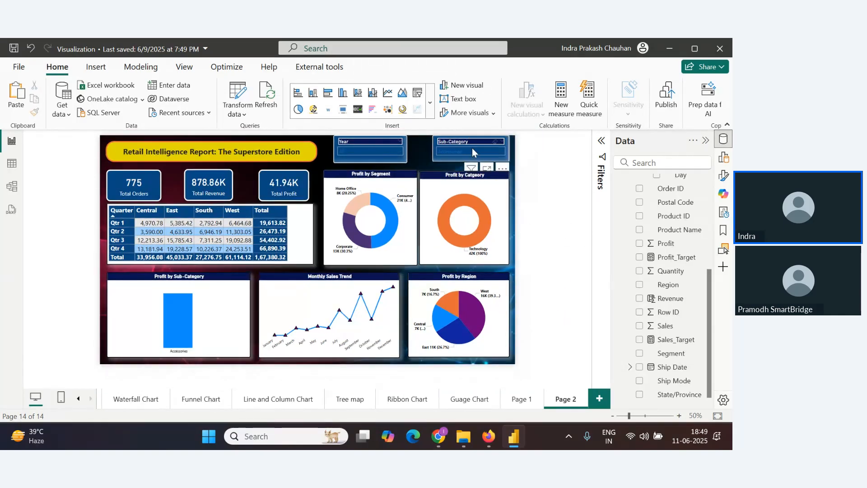
drag(494, 159, 496, 162)
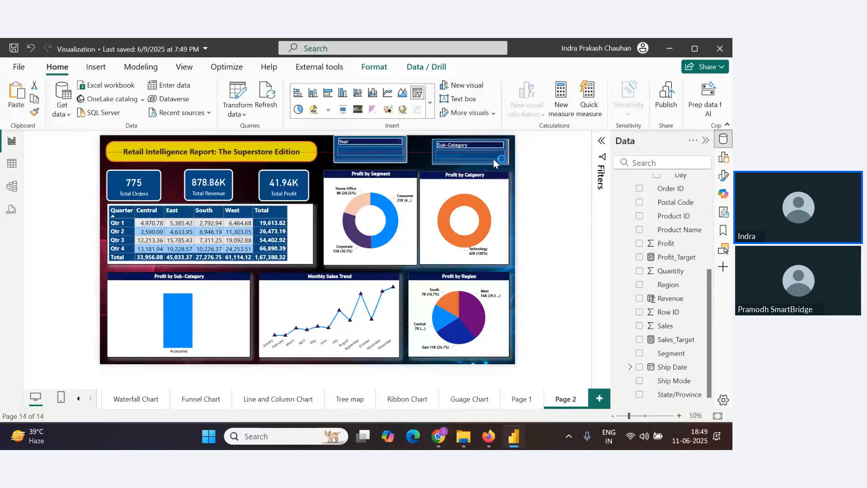
drag(401, 159, 402, 164)
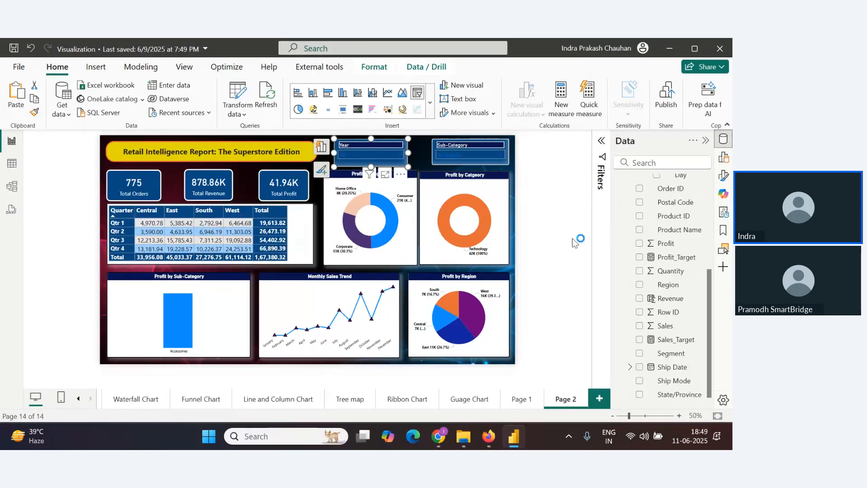
click(573, 239)
key(alt+Tab)
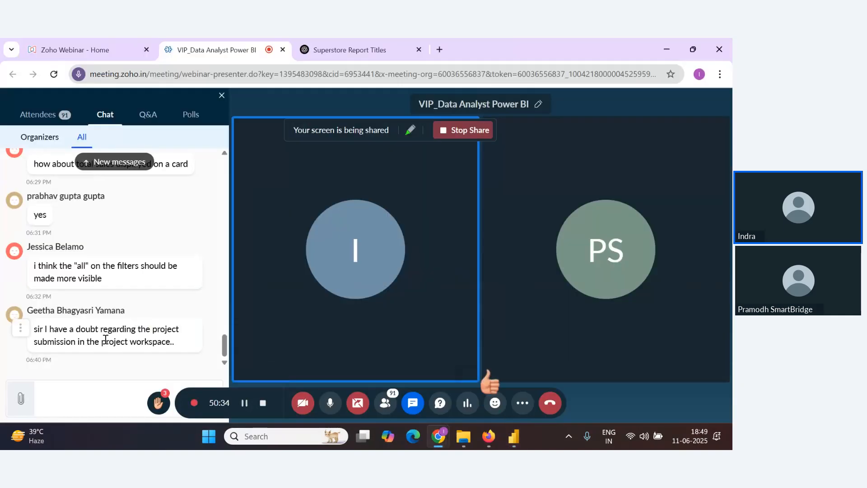
key(alt+Tab)
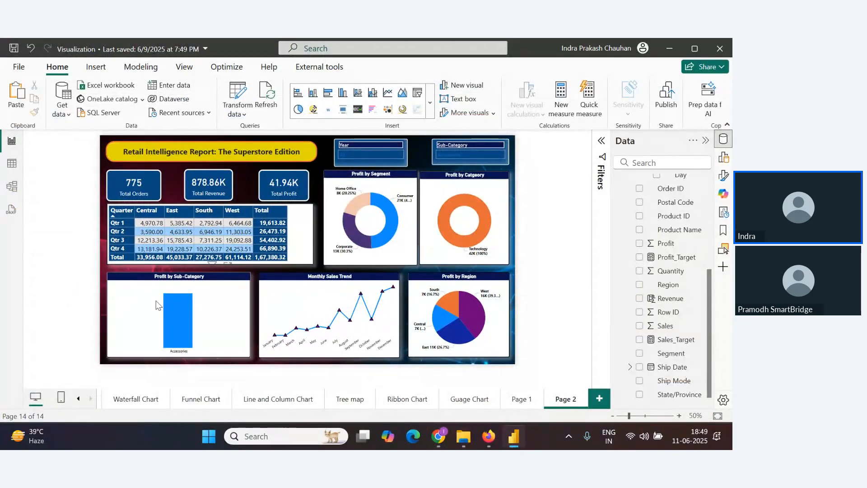
Clear the Sub-Category filter by selecting all subcategories in the slicer
click(456, 171)
click(500, 155)
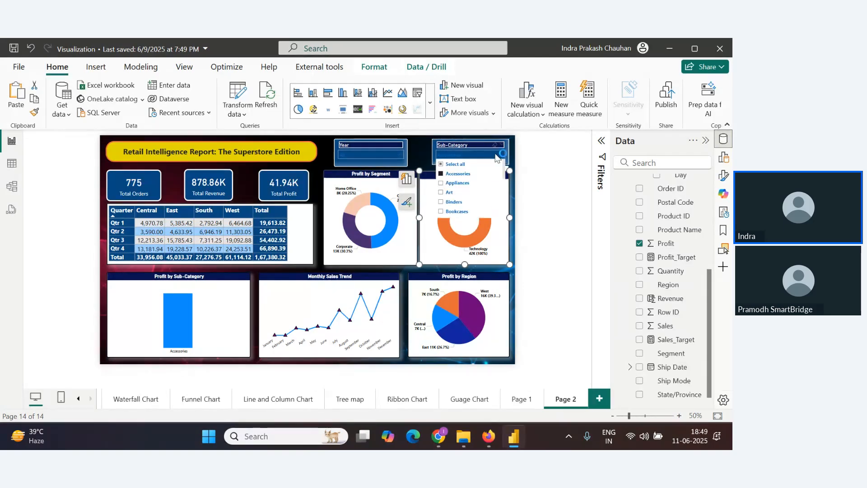
click(466, 165)
click(559, 227)
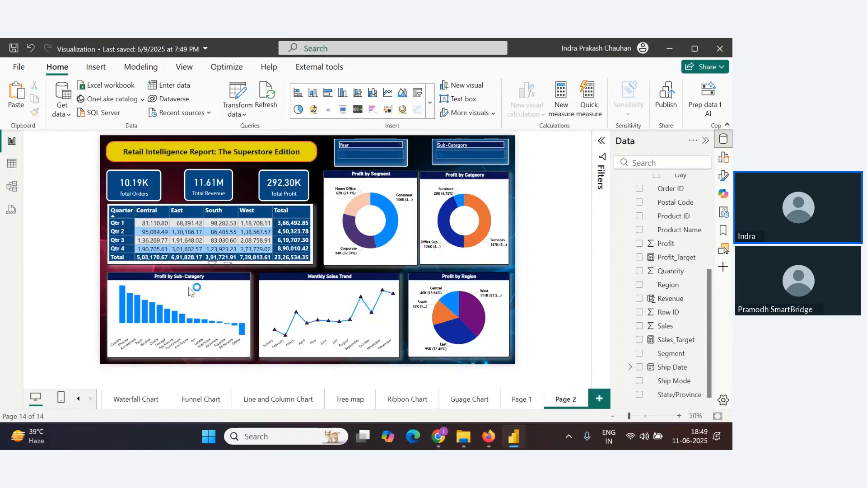
Test cross-filtering by selecting bars such as Appliances in the Profit by Sub-Category chart, then clear the selection
click(242, 330)
click(234, 325)
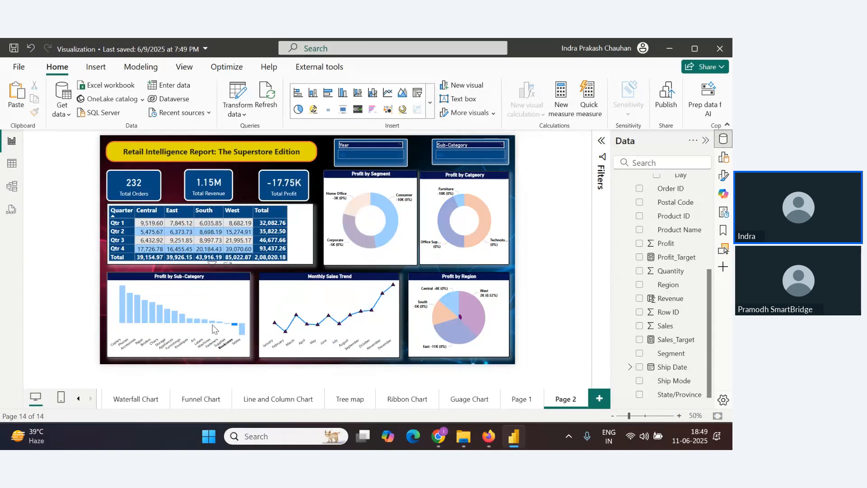
click(175, 317)
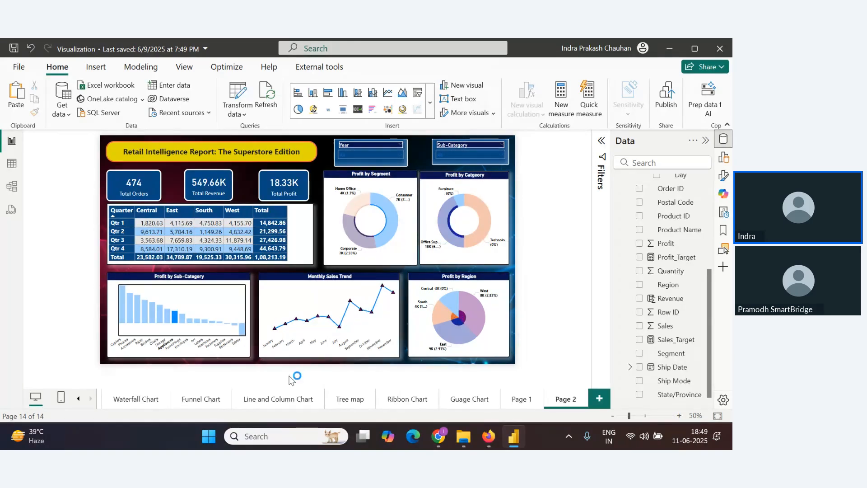
click(271, 321)
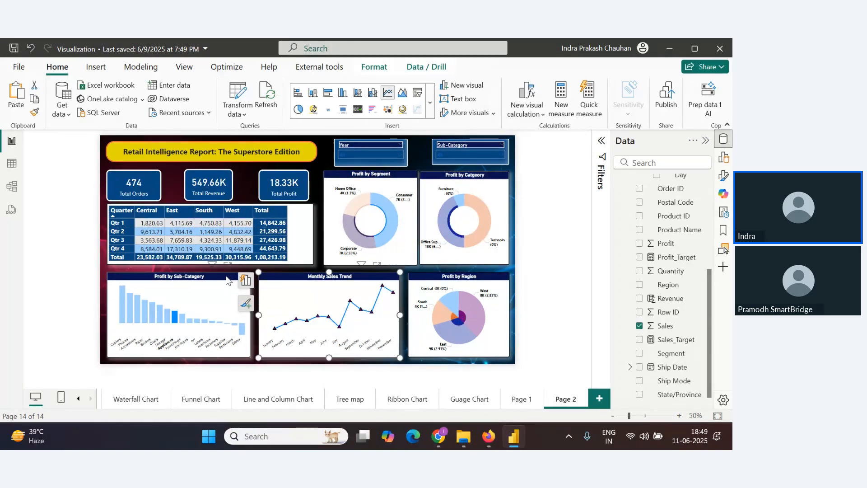
click(226, 276)
click(345, 260)
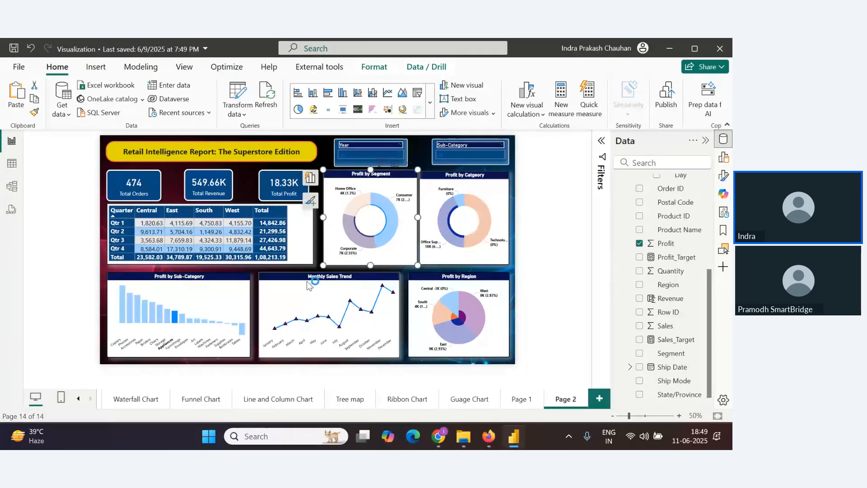
double_click(204, 321)
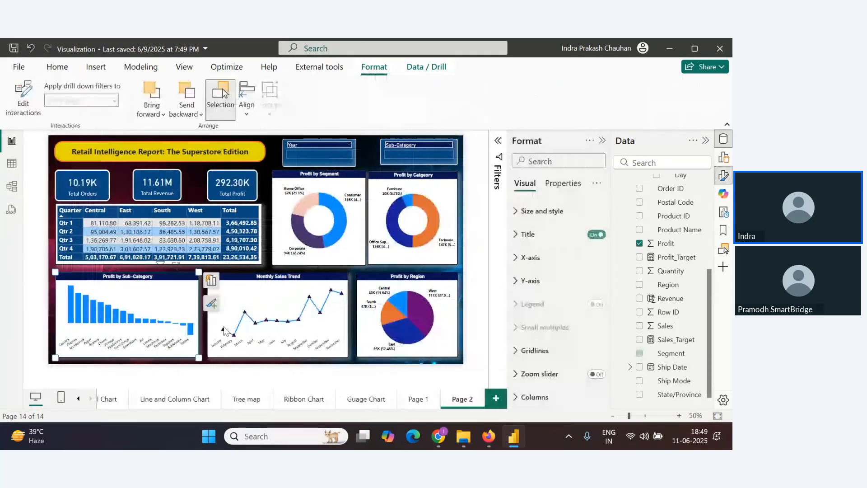
key(alt+Tab)
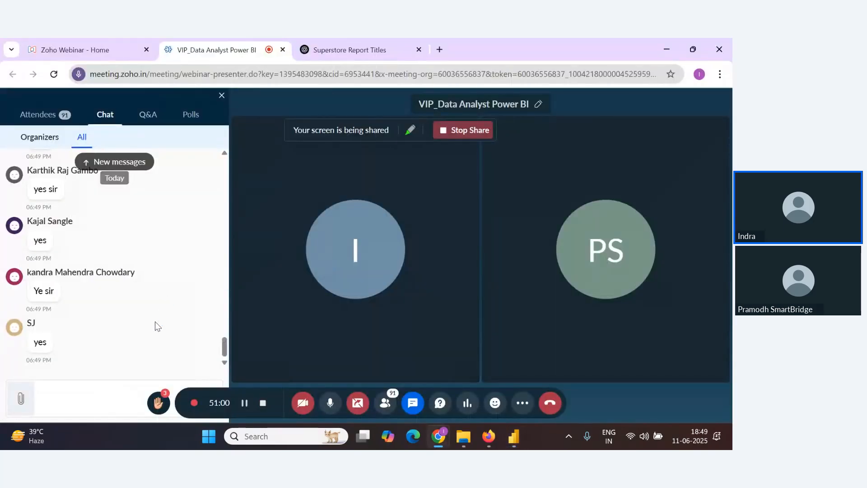
scroll(155, 322, up, 2)
scroll(157, 324, down, 1)
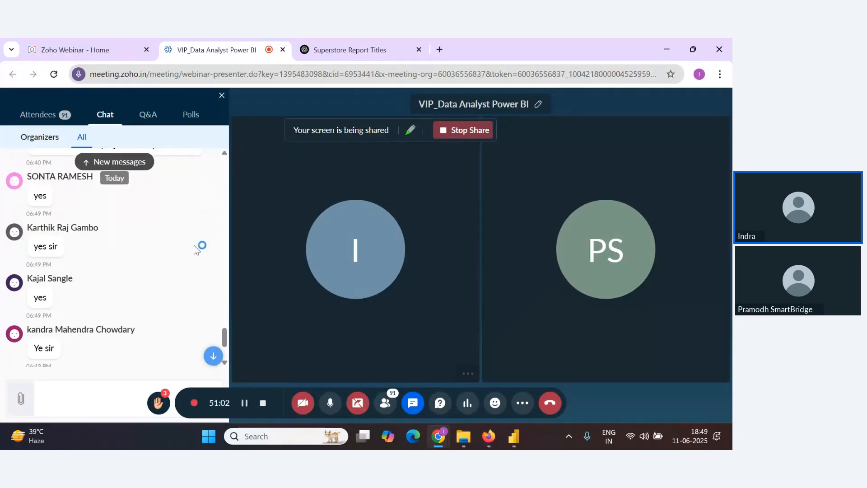
scroll(181, 271, down, 2)
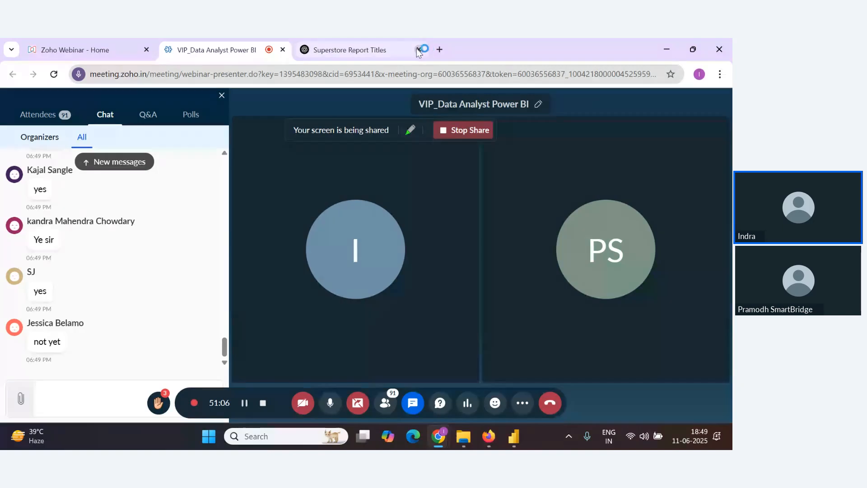
key(alt+Tab)
key(alt+Tab)
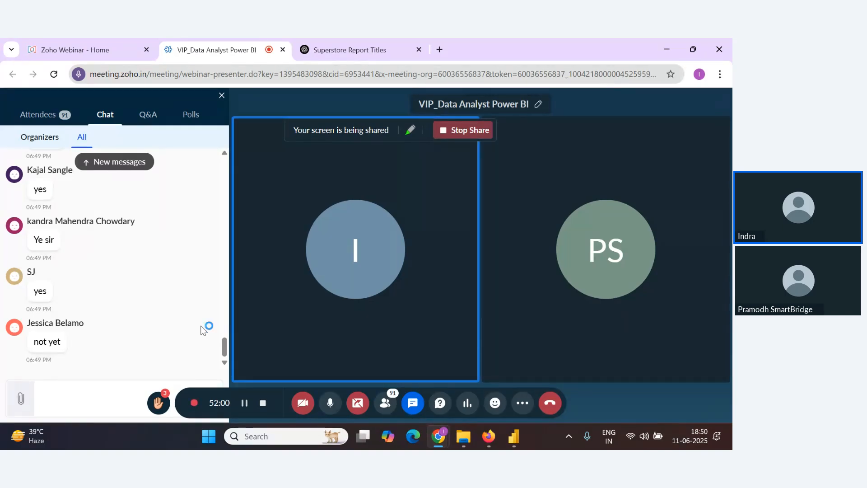
scroll(154, 327, up, 1)
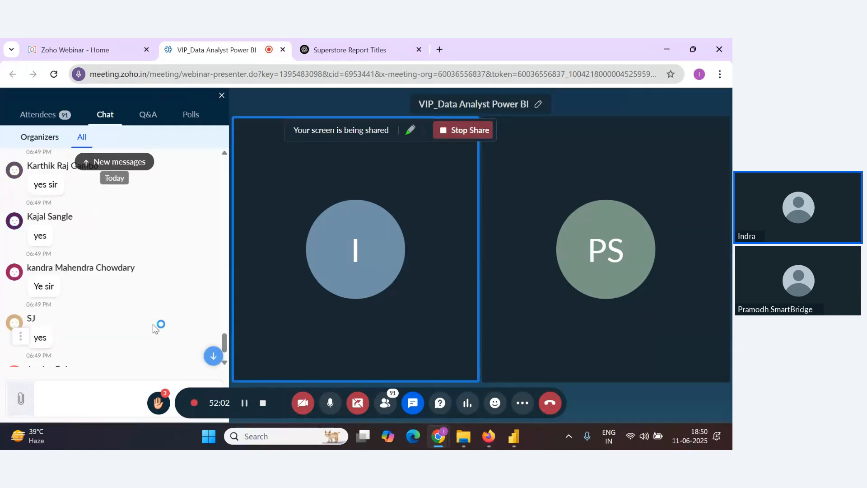
scroll(155, 328, down, 1)
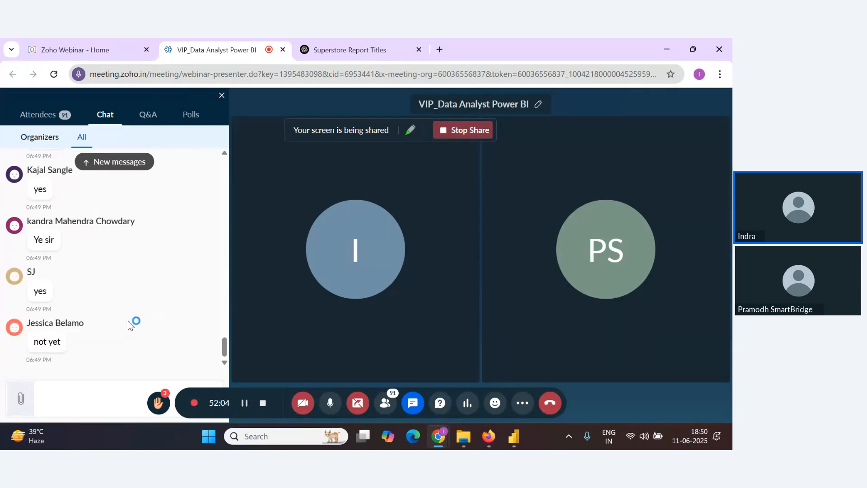
scroll(162, 324, up, 1)
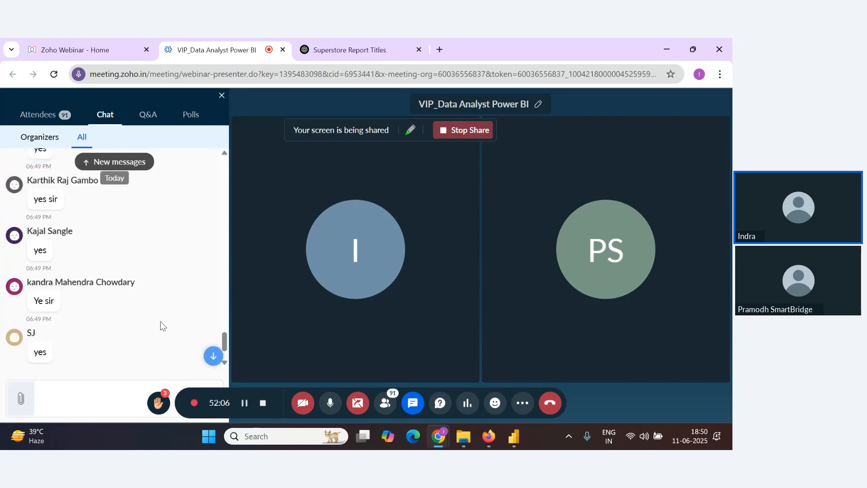
scroll(160, 321, down, 1)
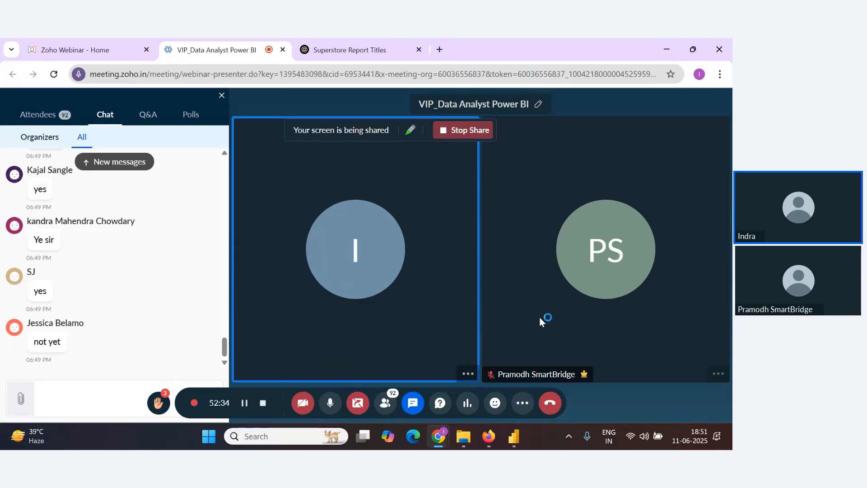
Return to Power BI and test the Year slicer by filtering to 2023 and then 2024, then reselect all years
click(518, 441)
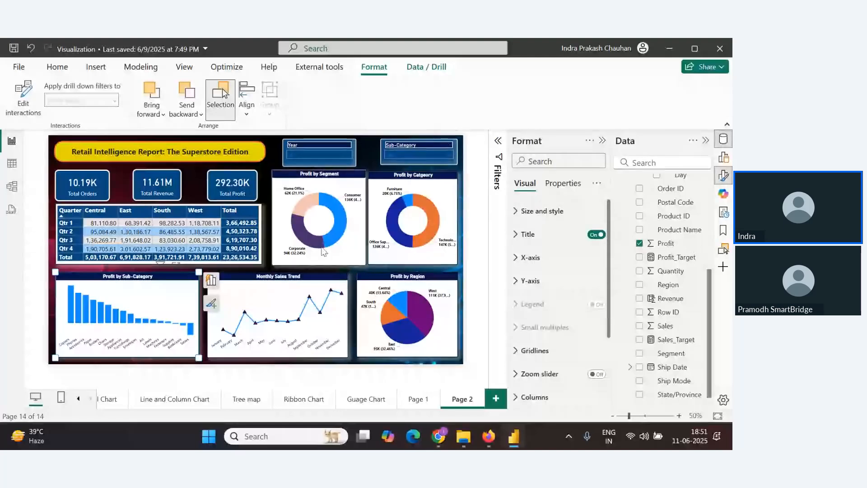
scroll(673, 334, up, 3)
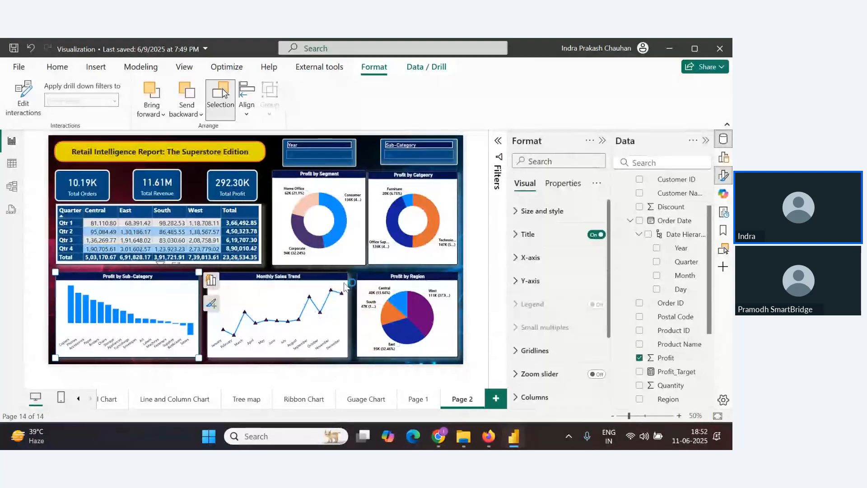
click(364, 225)
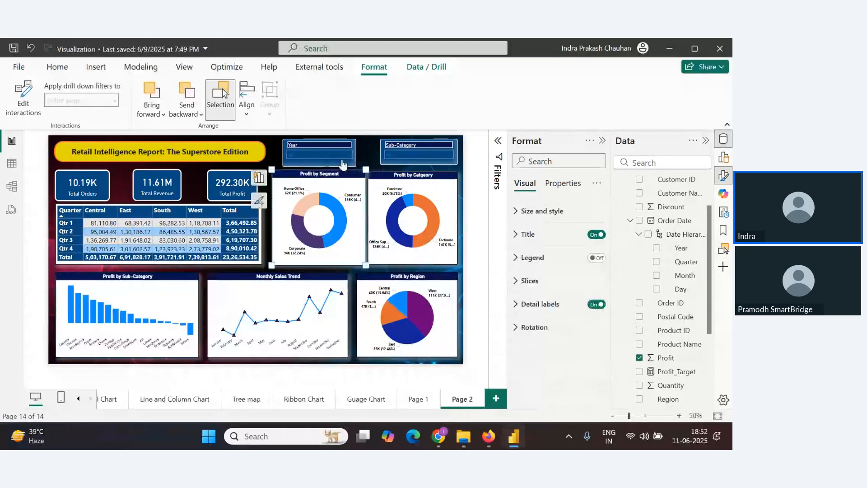
click(342, 162)
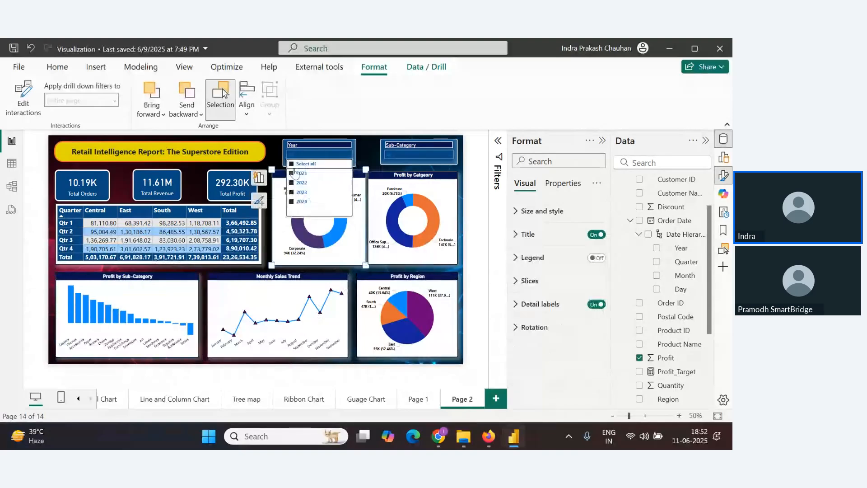
click(294, 193)
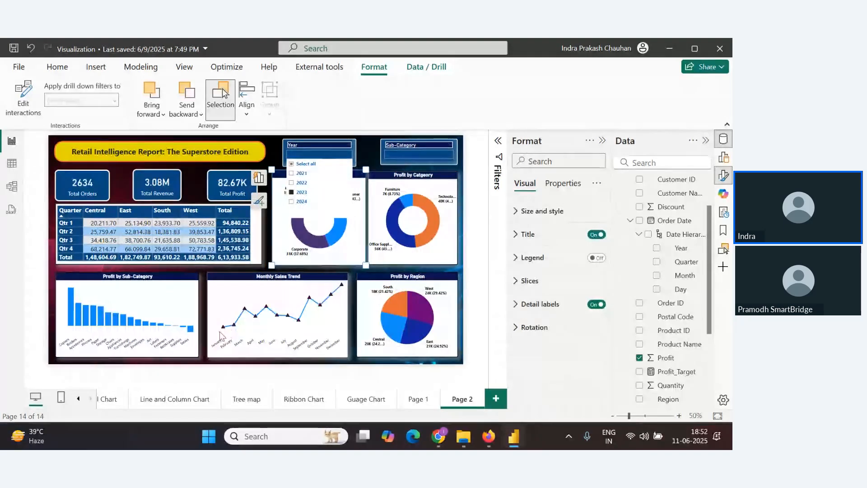
click(297, 164)
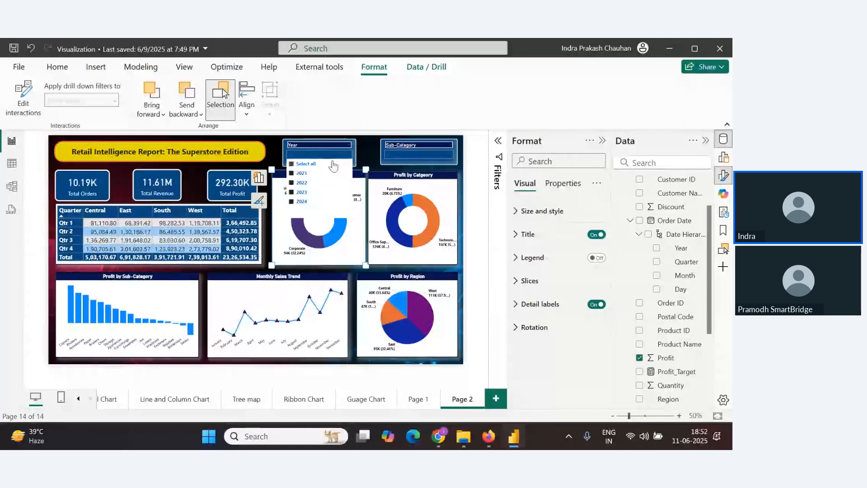
click(292, 165)
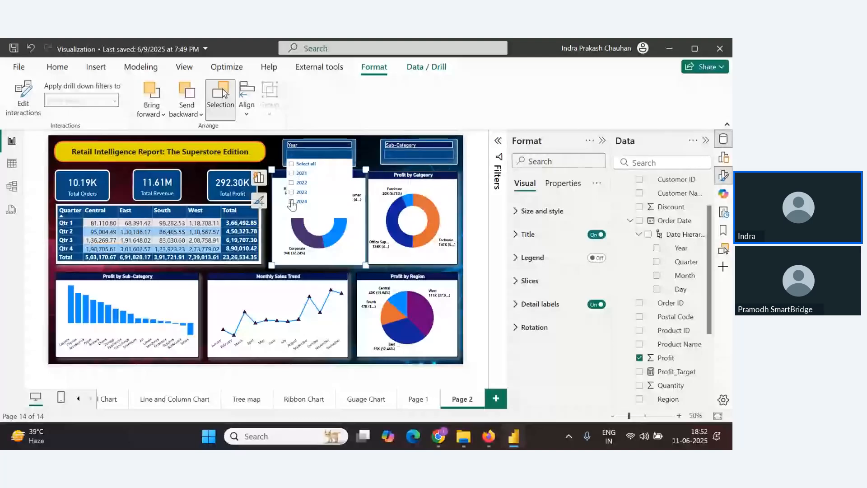
click(291, 201)
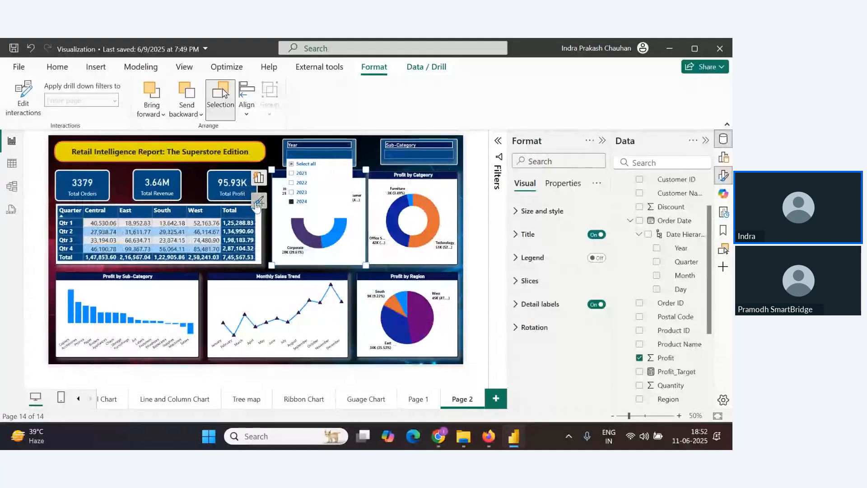
click(291, 165)
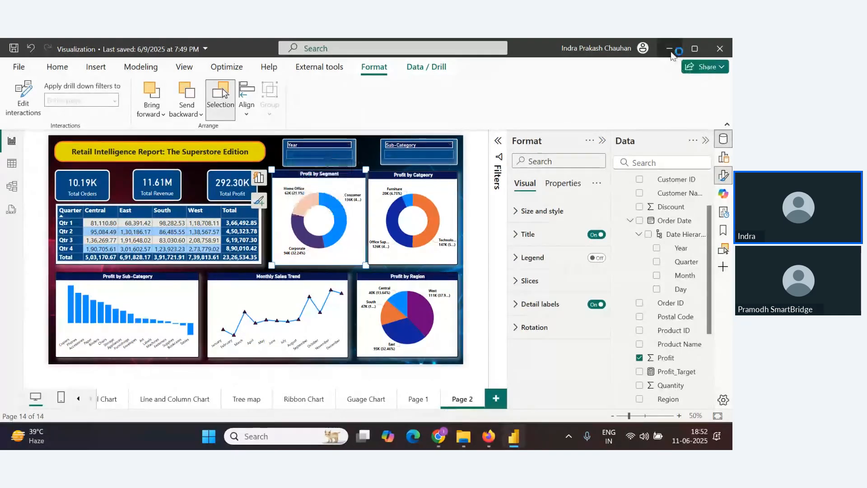
click(670, 50)
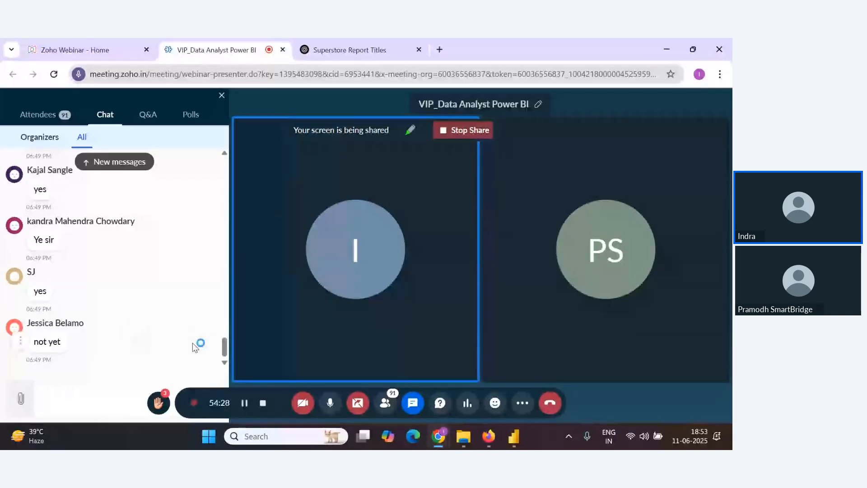
key(alt+Tab)
key(alt+Tab)
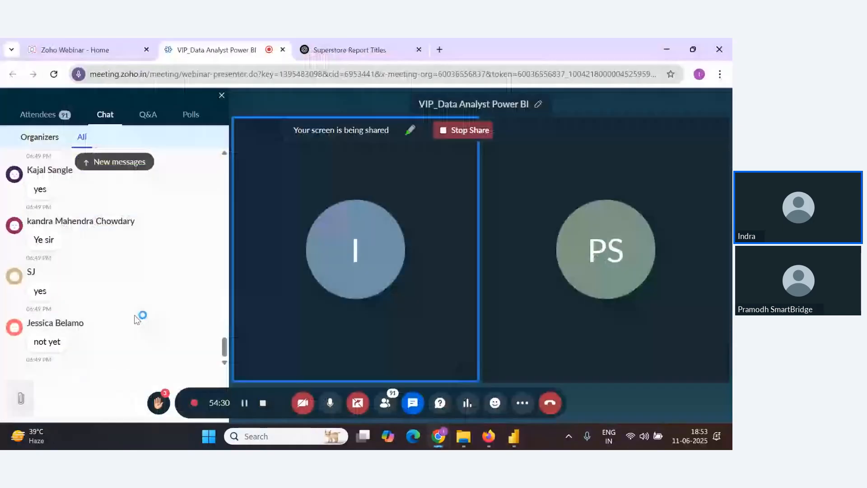
key(alt+Tab)
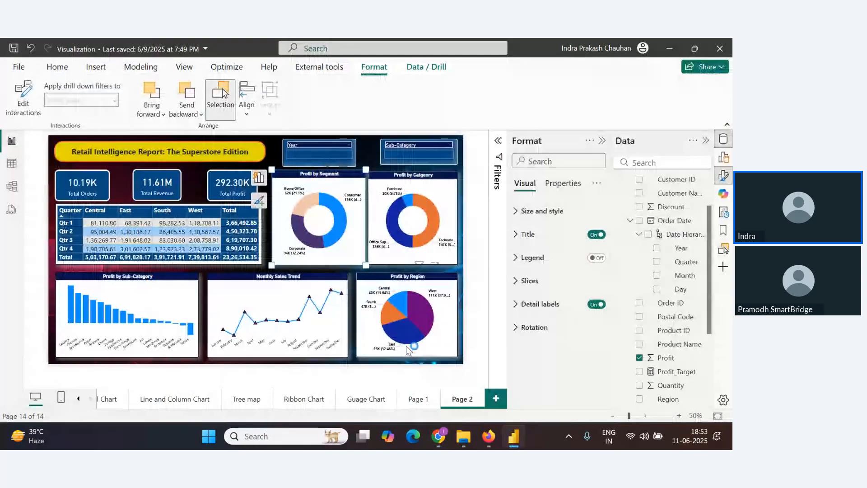
click(492, 397)
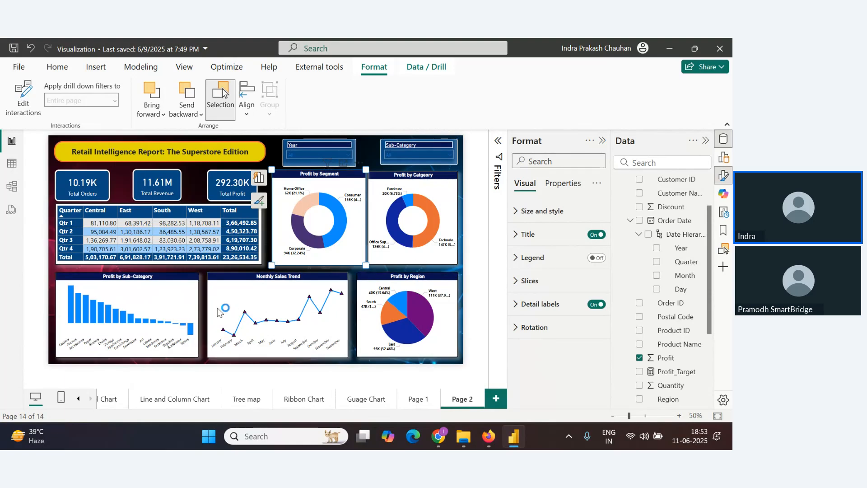
key(alt+Tab)
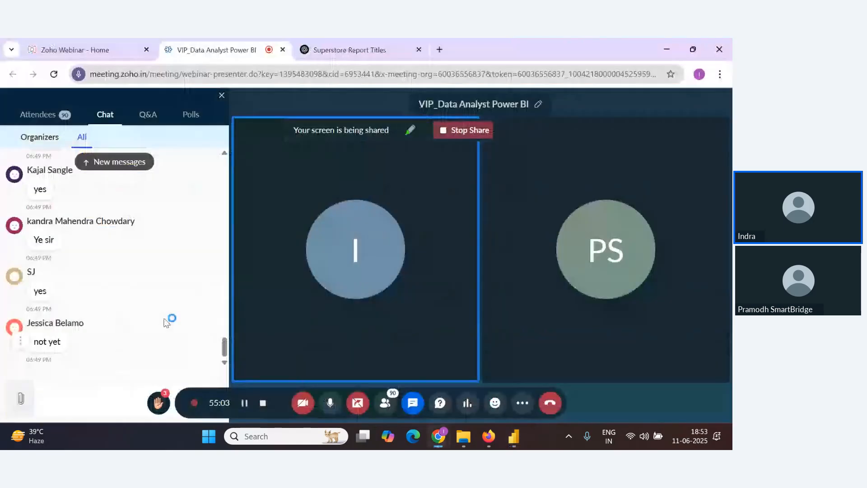
key(alt+Tab)
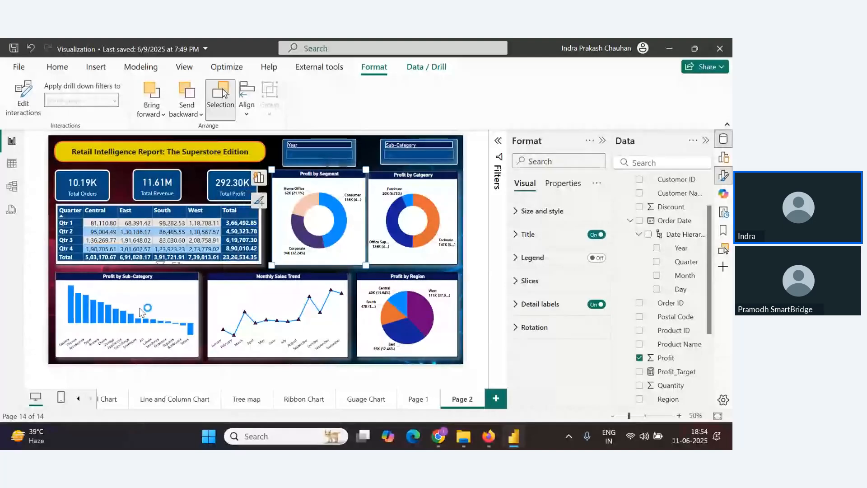
key(alt+Tab)
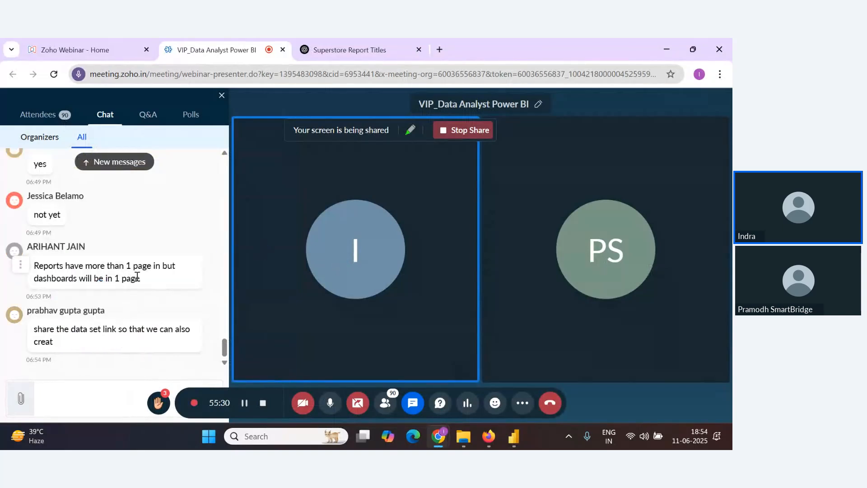
click(513, 436)
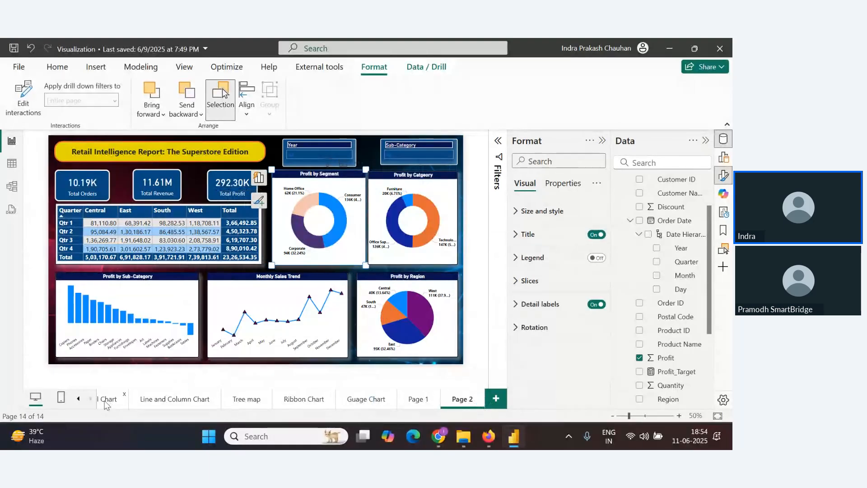
click(495, 407)
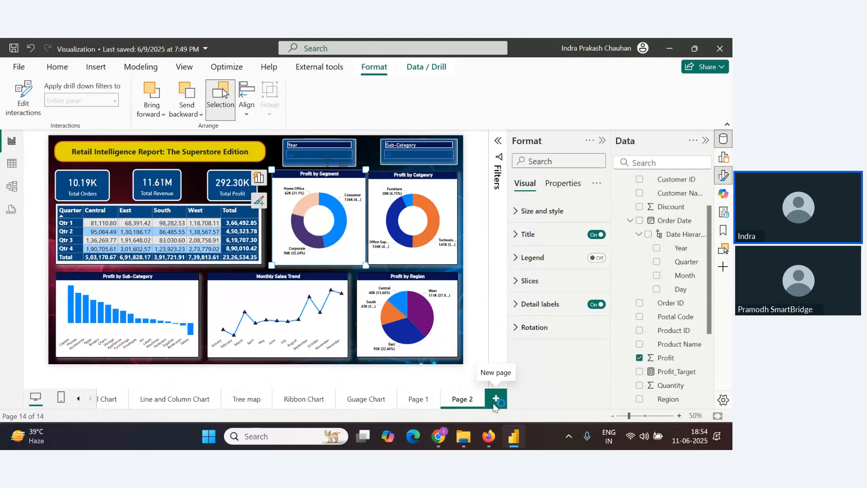
Switch to the Notes document in Google Docs and scroll through it down to the chart list
click(438, 436)
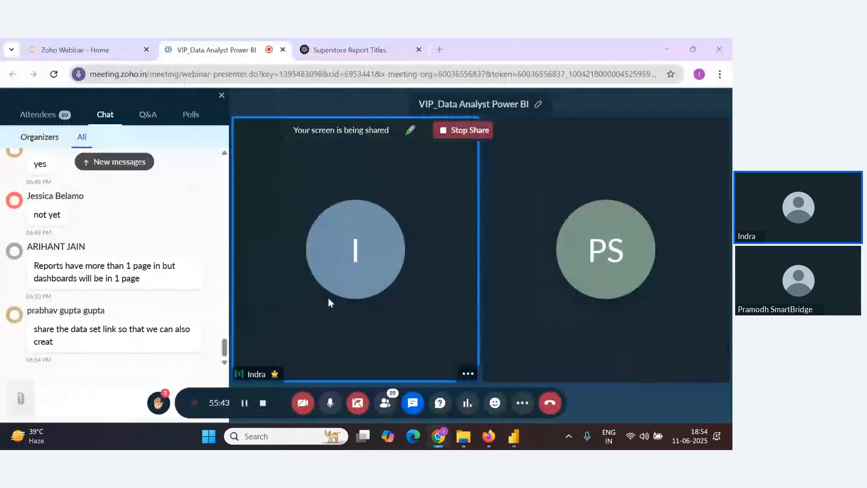
key(alt+Tab)
key(alt+Tab)
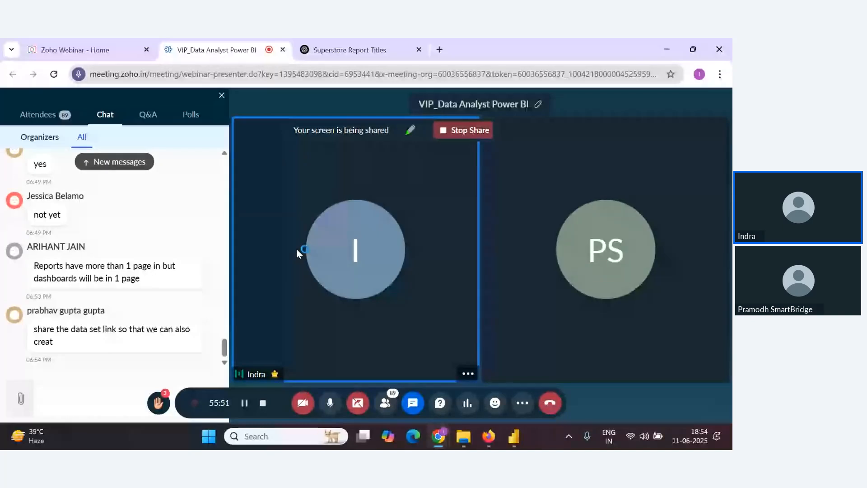
key(alt+Tab)
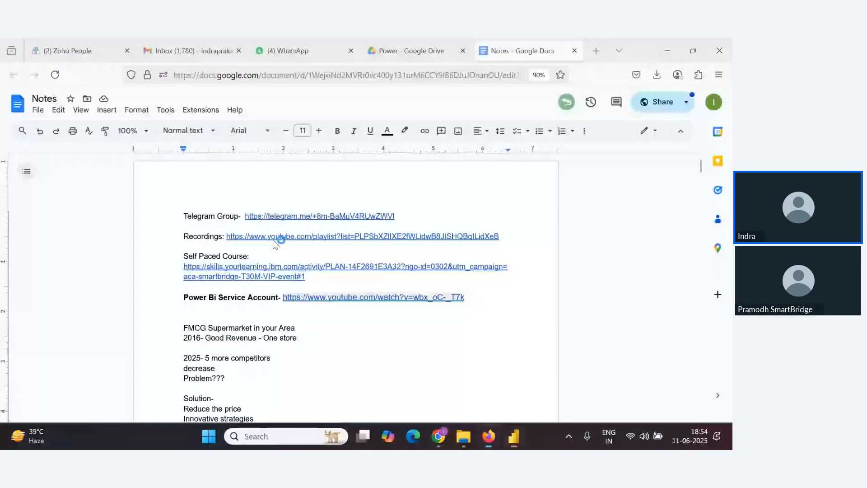
scroll(392, 328, down, 10)
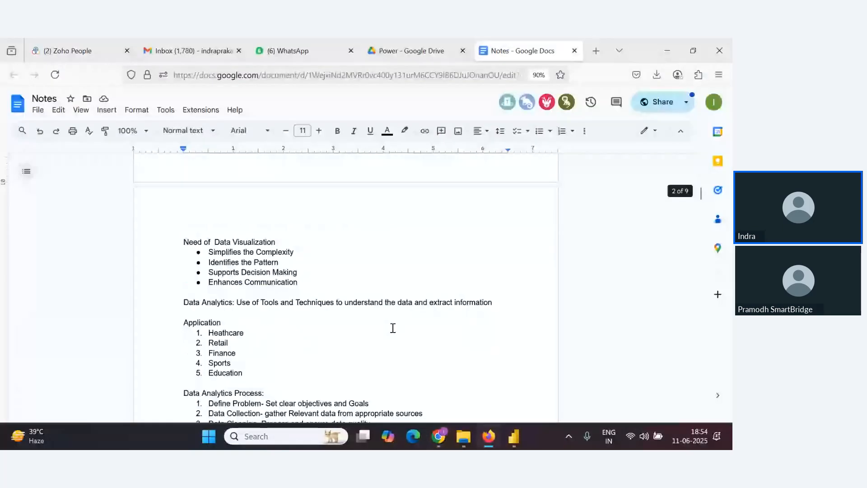
scroll(289, 289, down, 15)
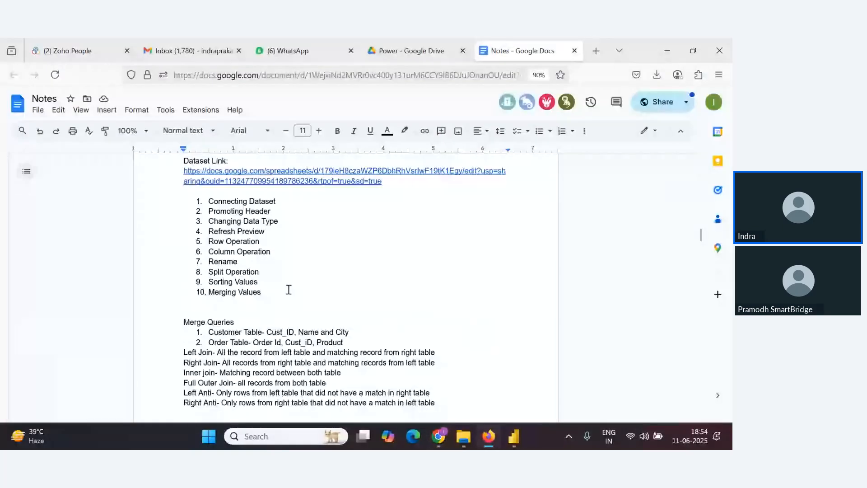
scroll(312, 305, down, 10)
scroll(336, 322, down, 15)
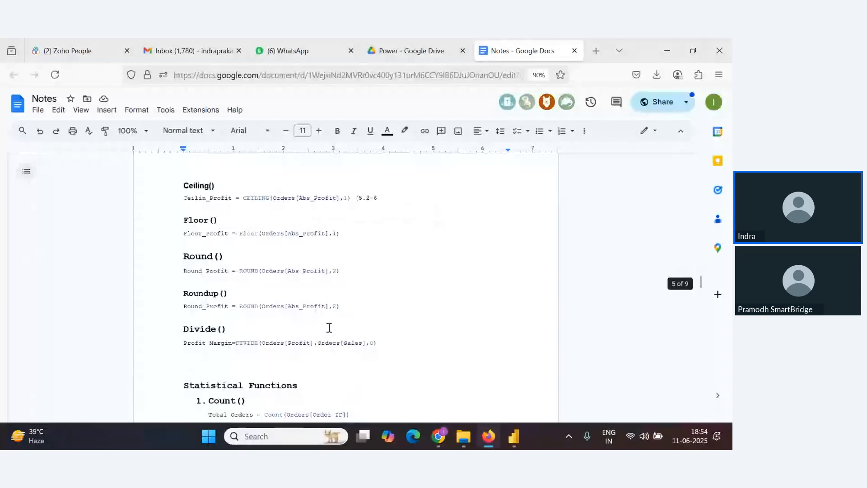
scroll(330, 327, down, 15)
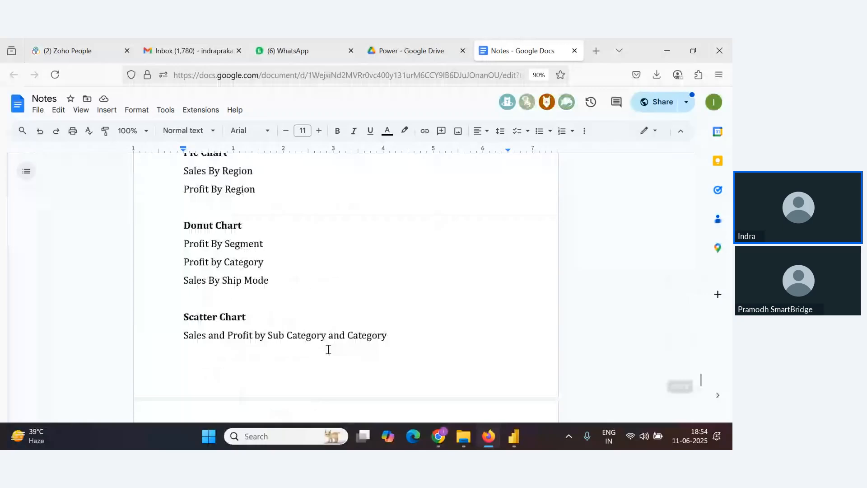
key(alt+Tab)
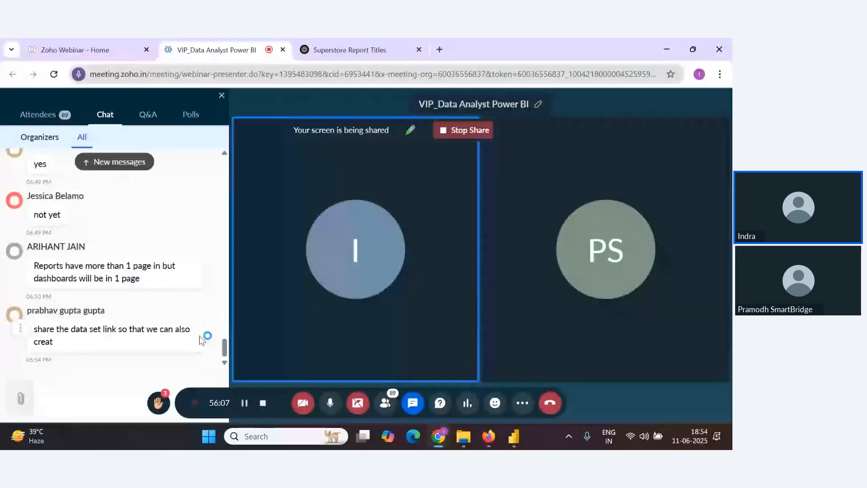
key(alt+Tab)
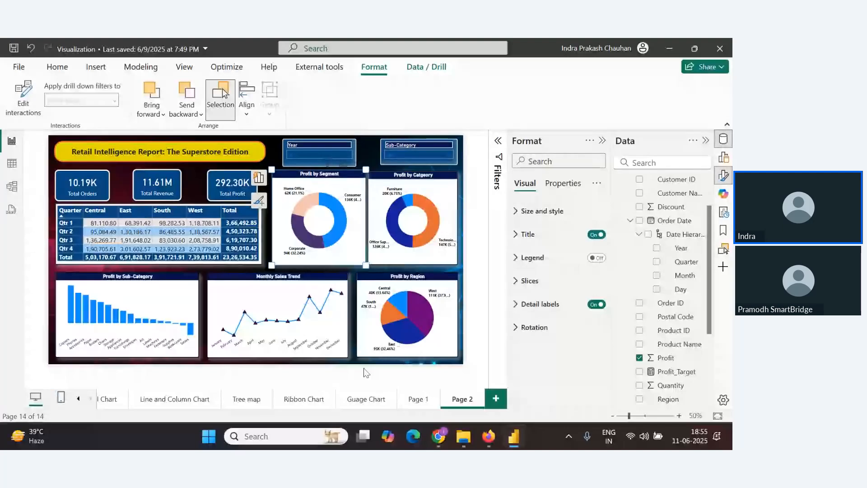
click(439, 436)
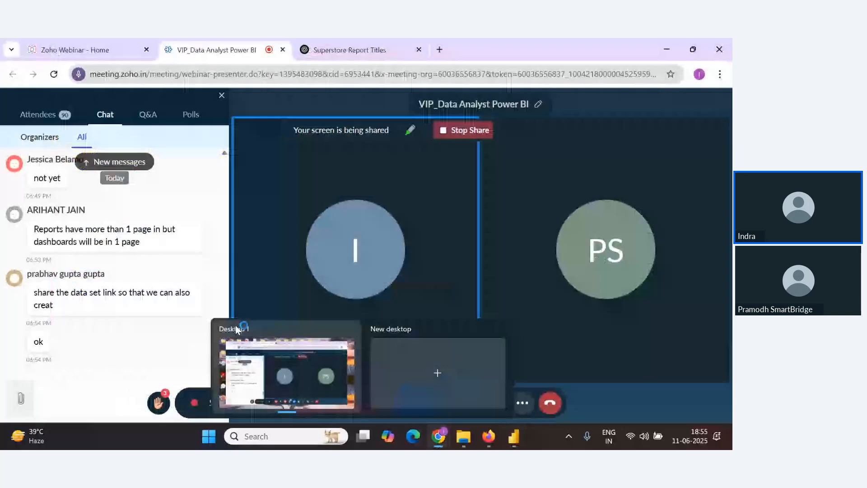
click(514, 436)
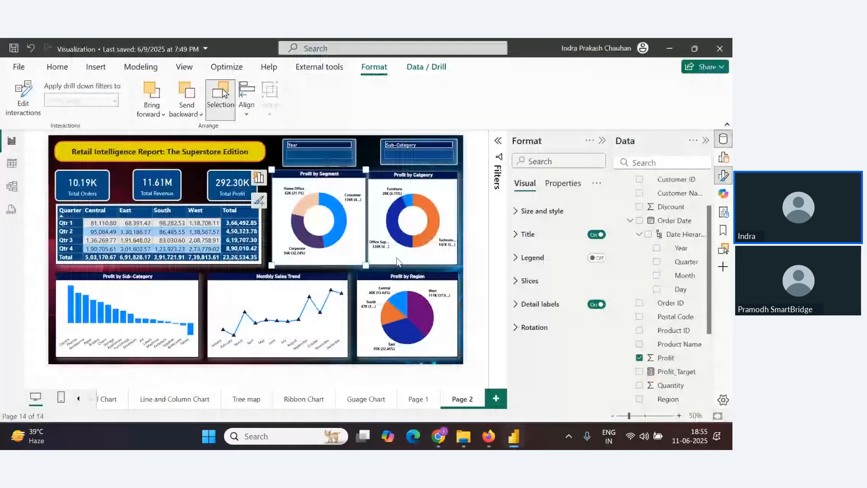
key(alt+Tab)
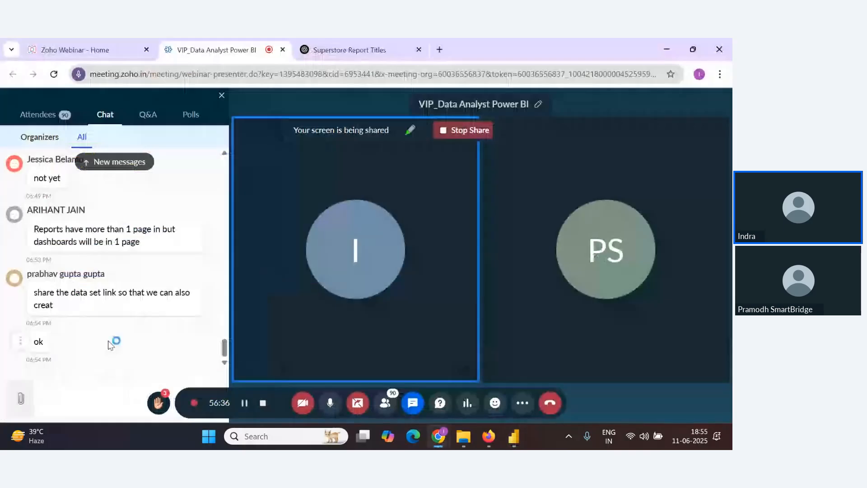
scroll(203, 296, up, 1)
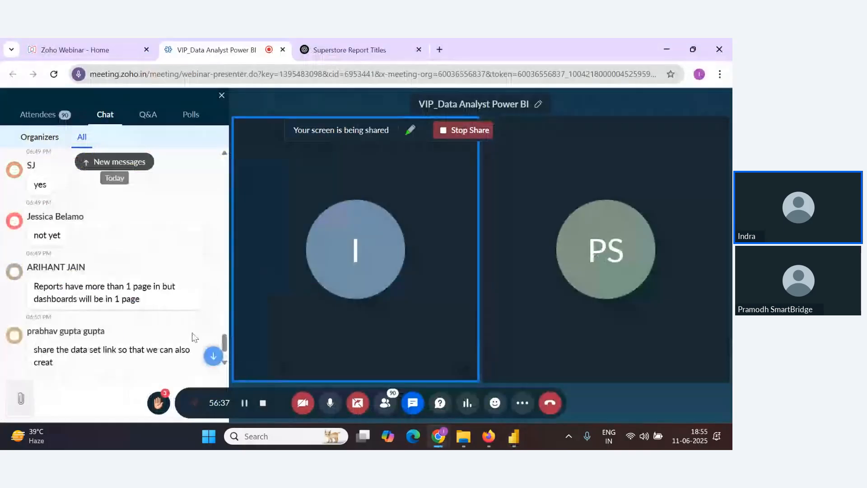
scroll(192, 334, down, 1)
scroll(99, 320, up, 1)
scroll(99, 320, down, 1)
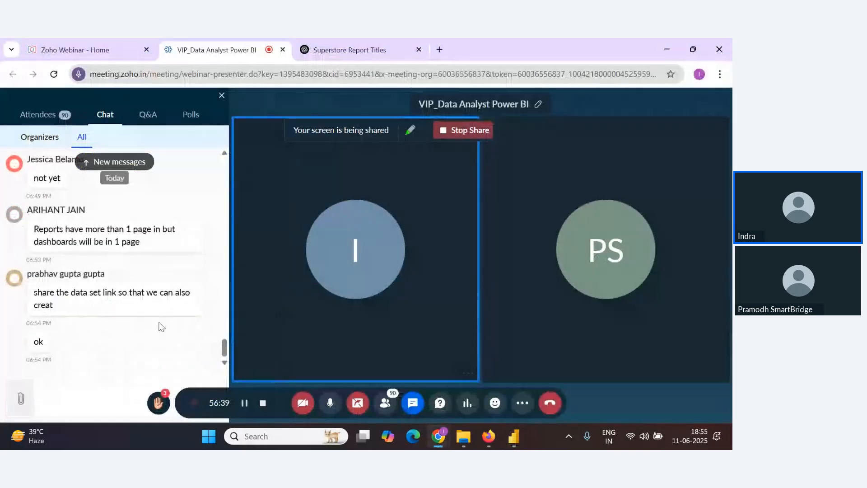
key(alt+Tab)
key(alt+Tab)
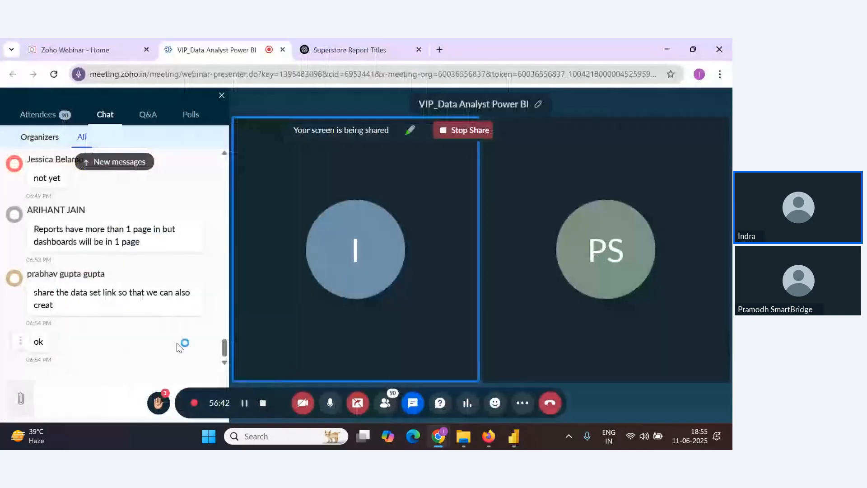
scroll(177, 347, up, 2)
scroll(179, 344, down, 2)
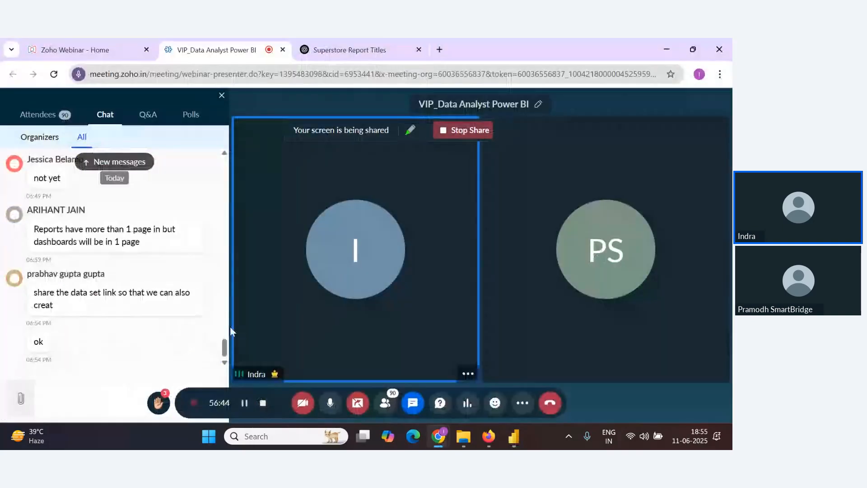
key(alt+Tab)
key(alt+Tab)
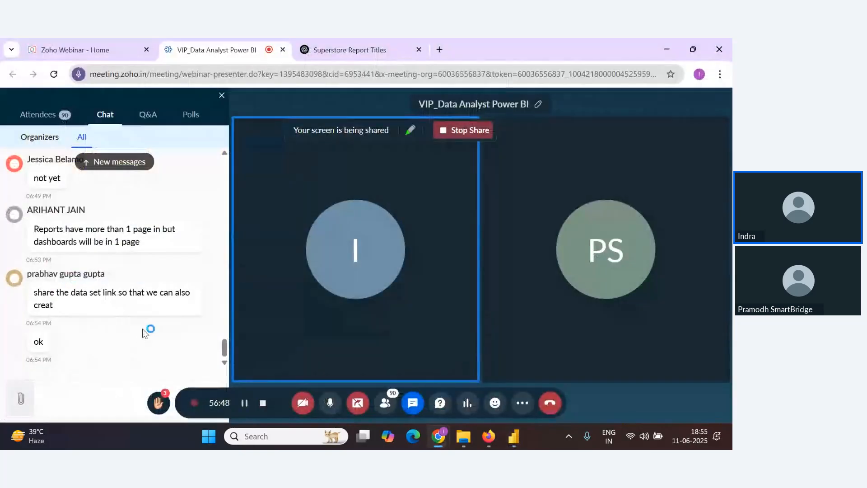
Scroll through the webinar chat messages and mute the presenter's microphone
scroll(146, 332, up, 1)
scroll(151, 332, up, 2)
scroll(226, 348, down, 5)
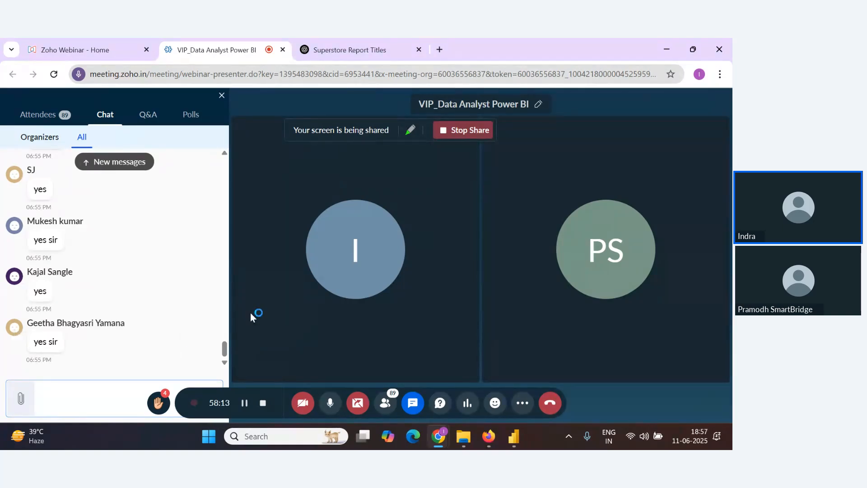
scroll(183, 343, up, 1)
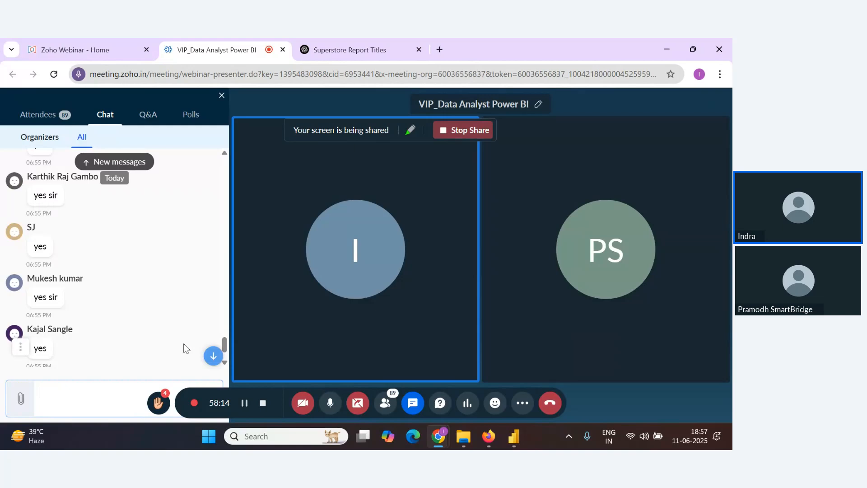
scroll(221, 338, down, 1)
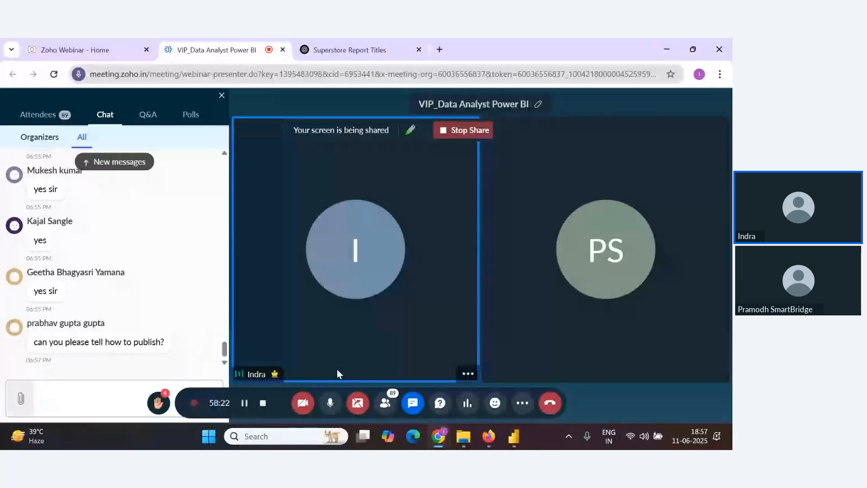
click(331, 403)
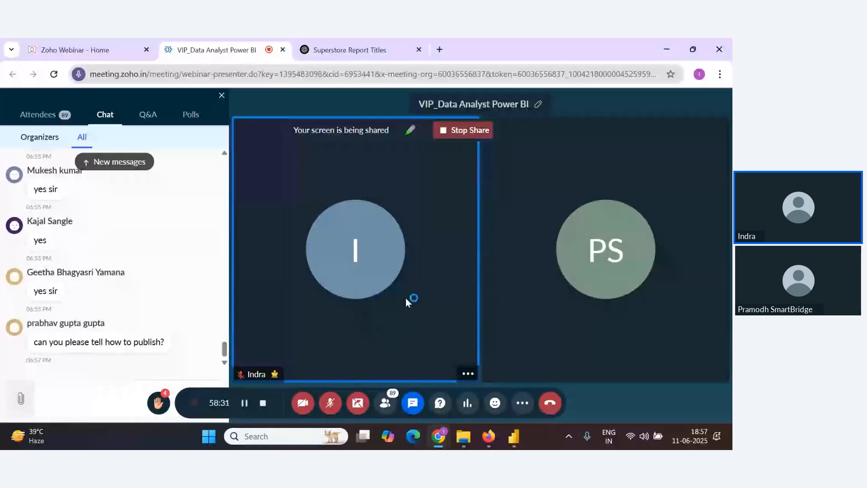
click(335, 407)
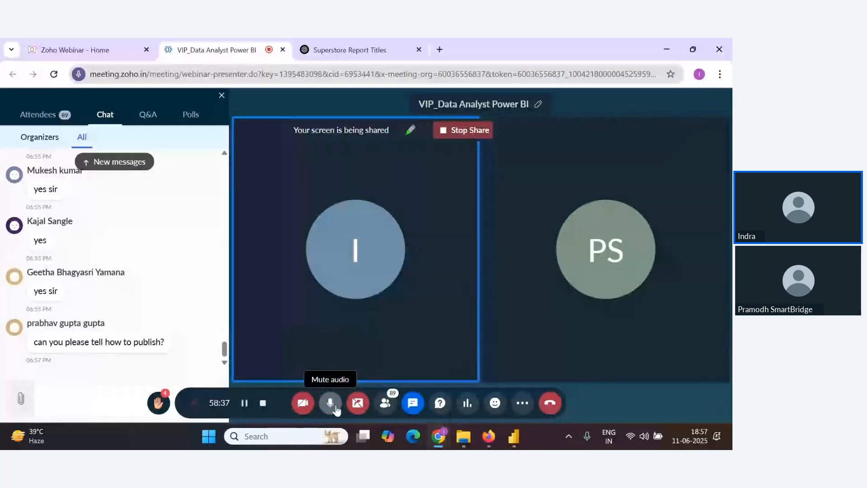
click(336, 407)
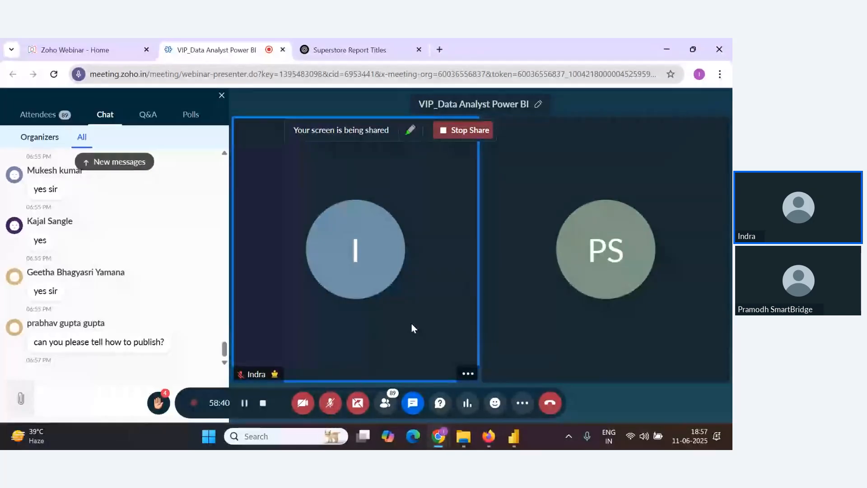
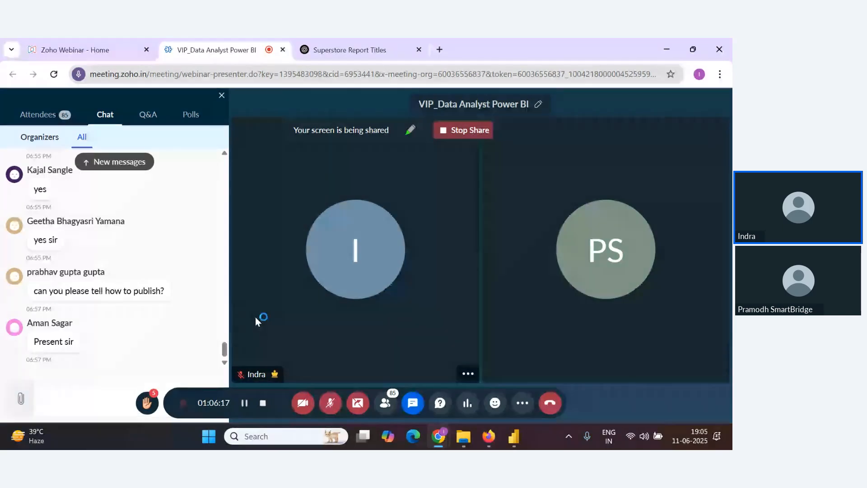
Unmute the webinar microphone, then deselect the active visual on the Power BI dashboard canvas
click(330, 403)
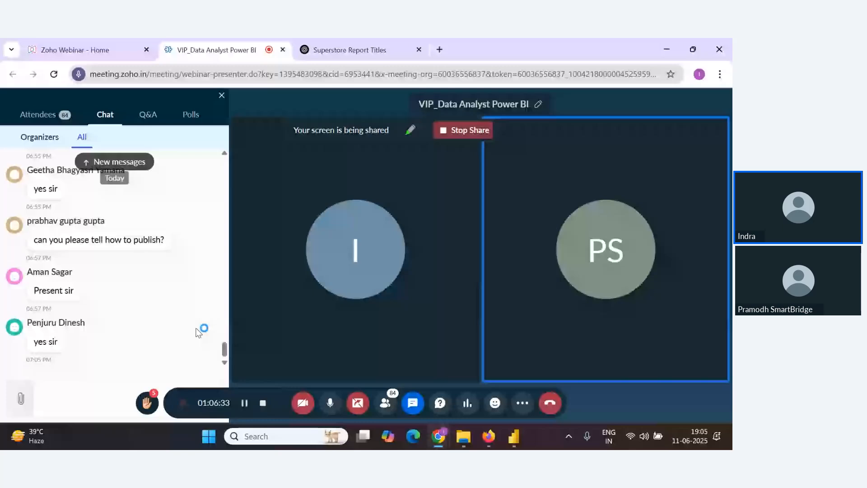
key(alt+Tab)
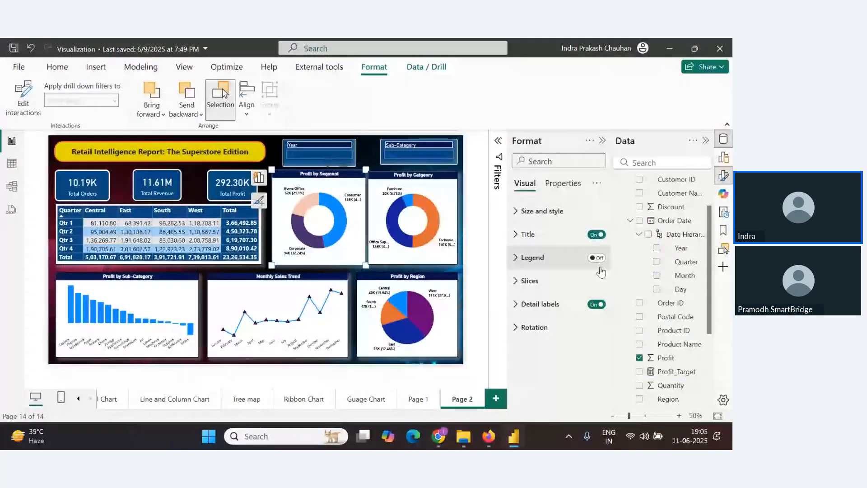
click(480, 244)
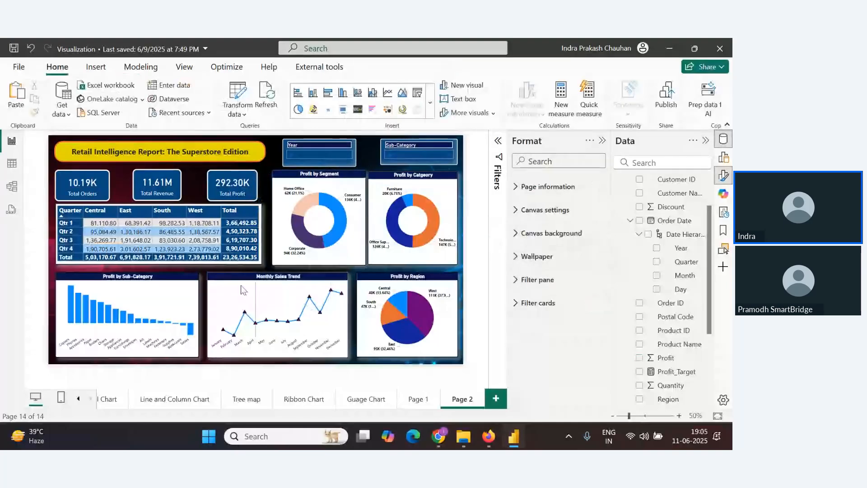
mouse_move(253, 199)
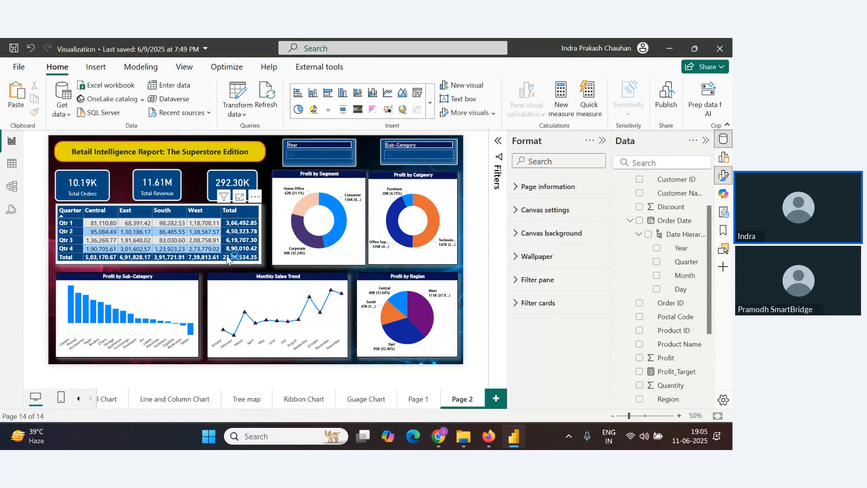
key(alt+Tab)
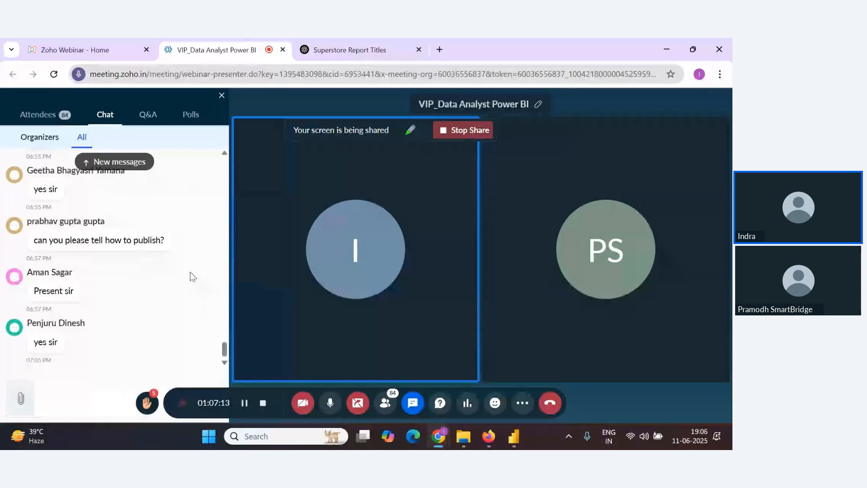
Scroll to the top of the Notes document and highlight the Power Bi Service Account link
key(alt+Tab)
key(alt+Tab)
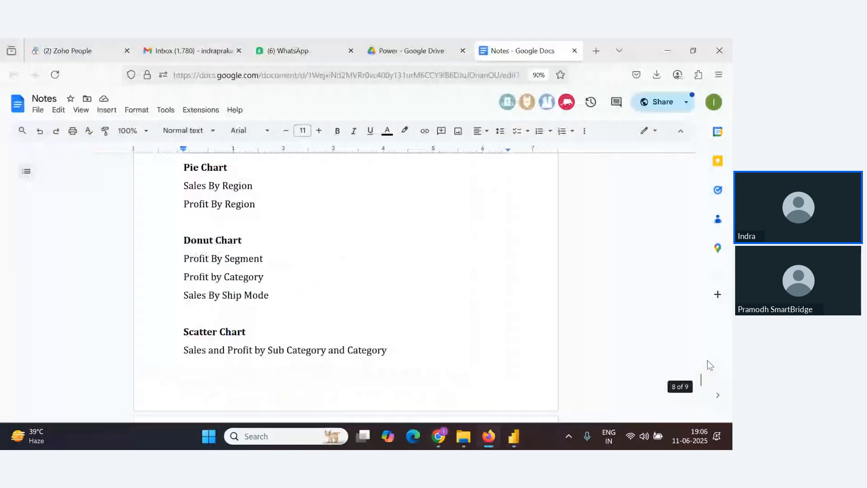
drag(700, 378, 699, 164)
drag(309, 276, 185, 268)
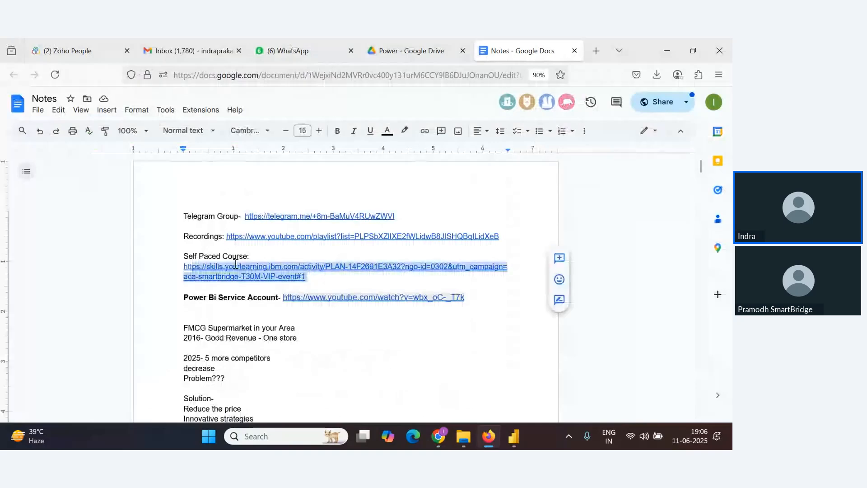
click(295, 249)
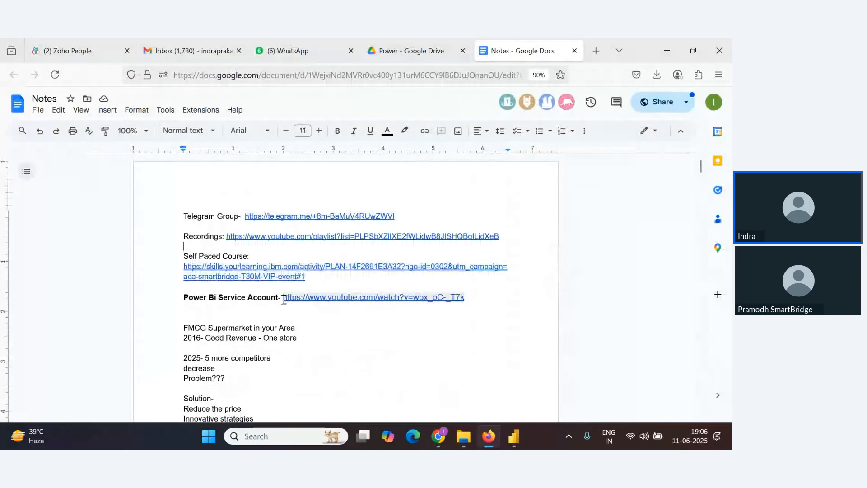
drag(284, 299, 470, 299)
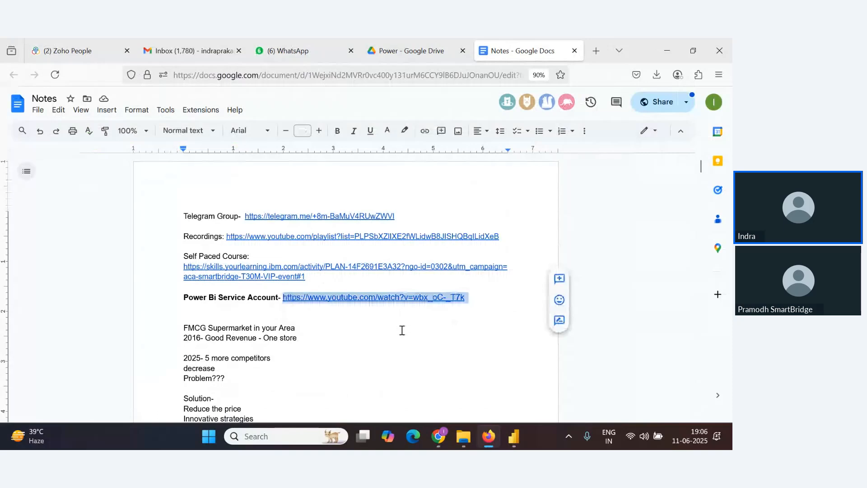
Open a new browser tab and go to app.powerbi.com
key(alt+Tab)
key(alt+Tab)
key(Tab)
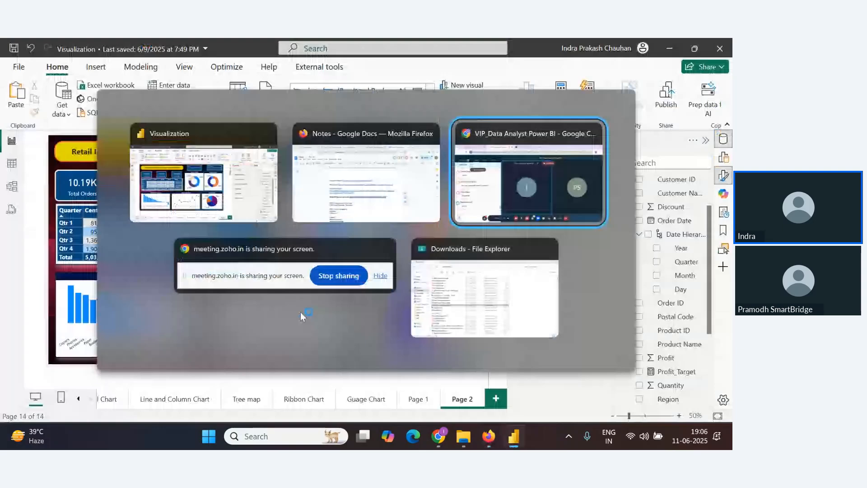
key(alt+Tab)
key(ctrl+t)
text(a)
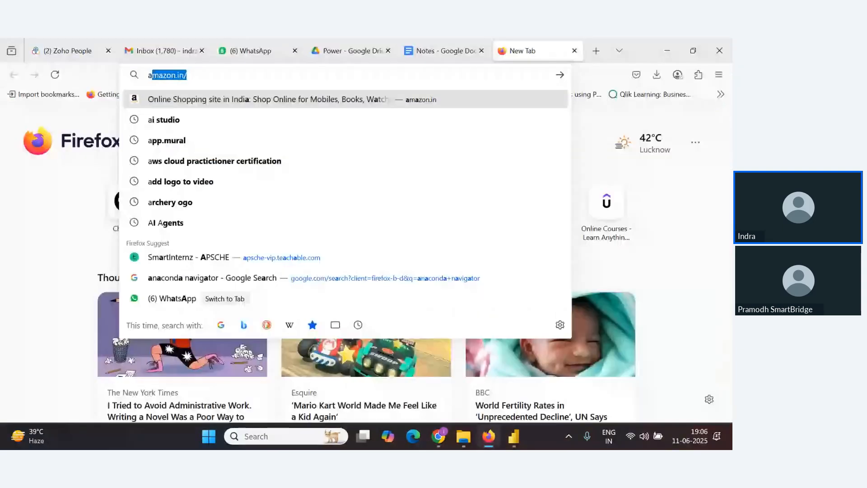
text(pp)
key(Return)
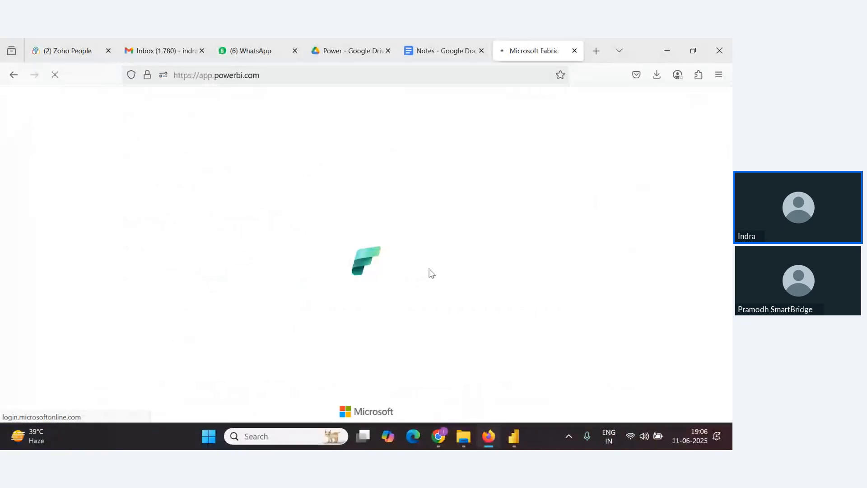
key(alt+Tab)
key(alt+Tab)
key(alt+Tab)
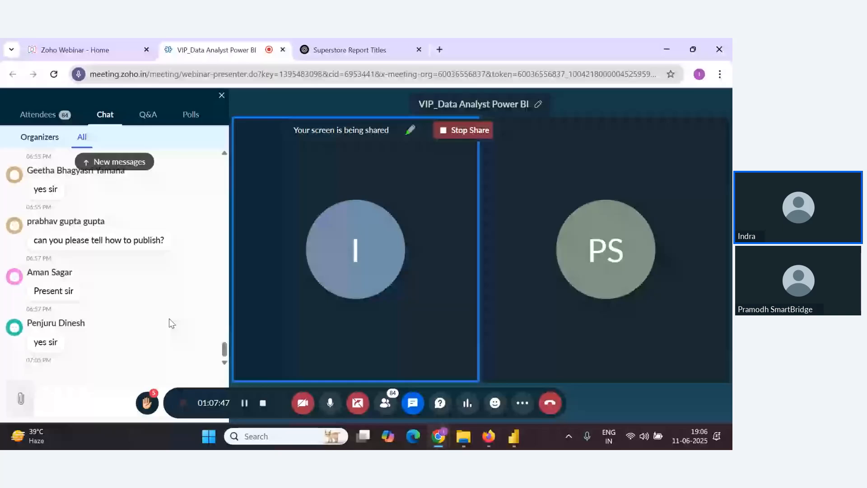
key(alt+Tab)
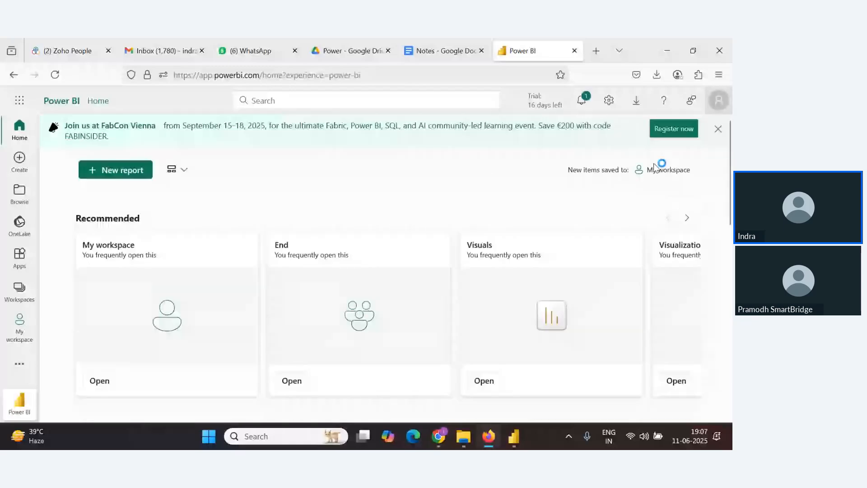
key(alt+Tab)
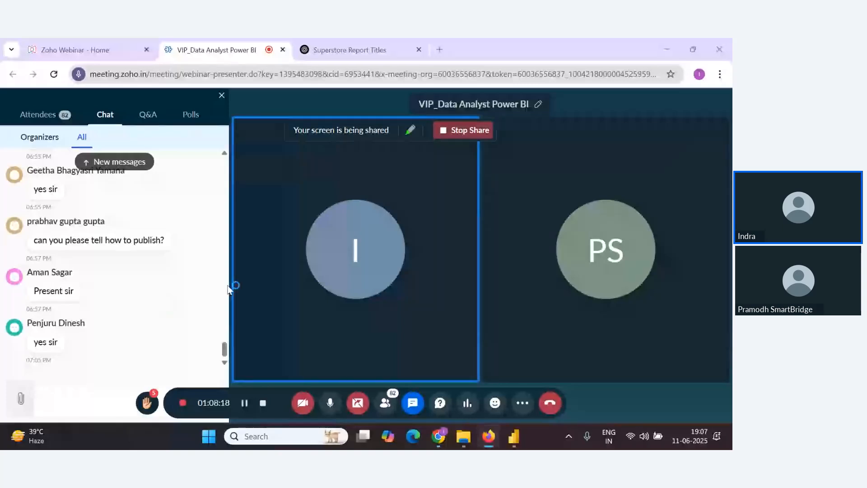
key(alt+Tab)
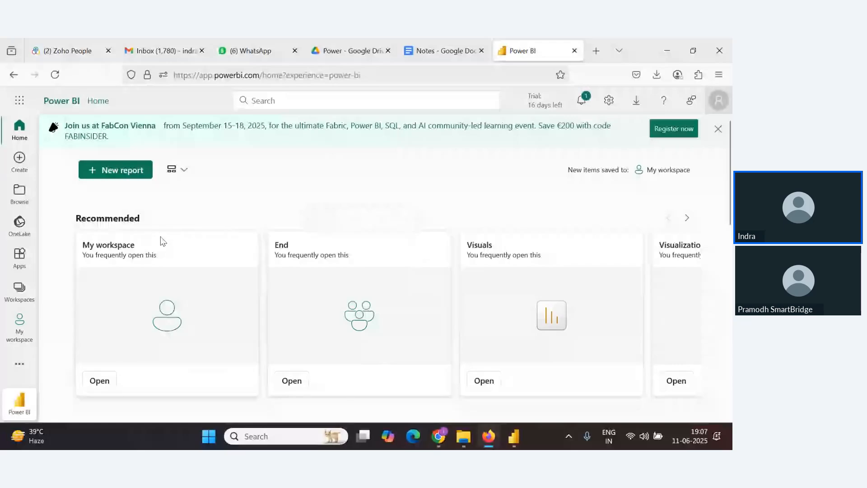
key(alt+Tab)
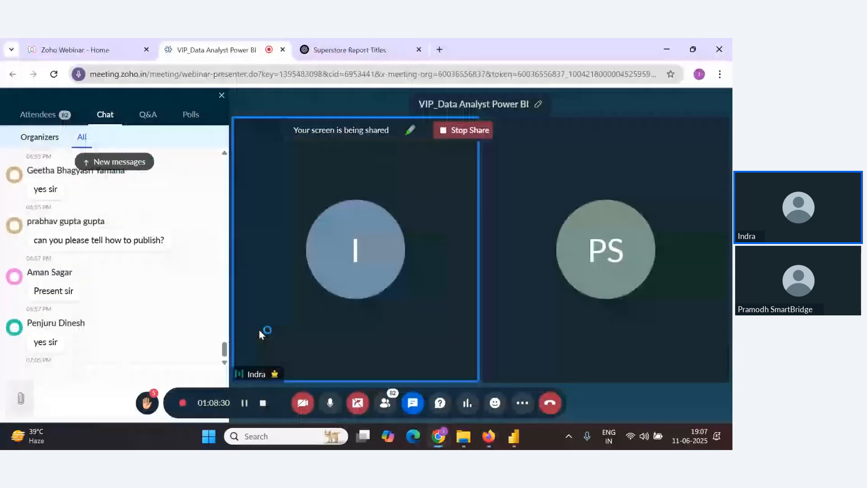
key(alt+Tab)
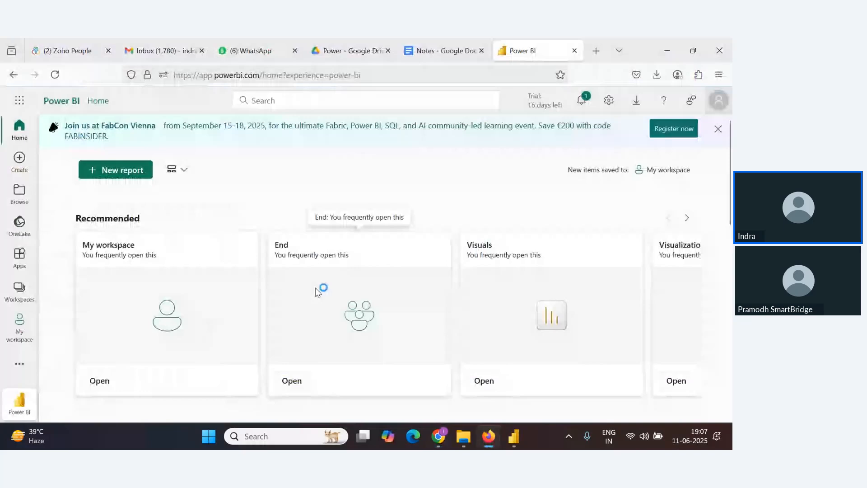
key(alt+Tab)
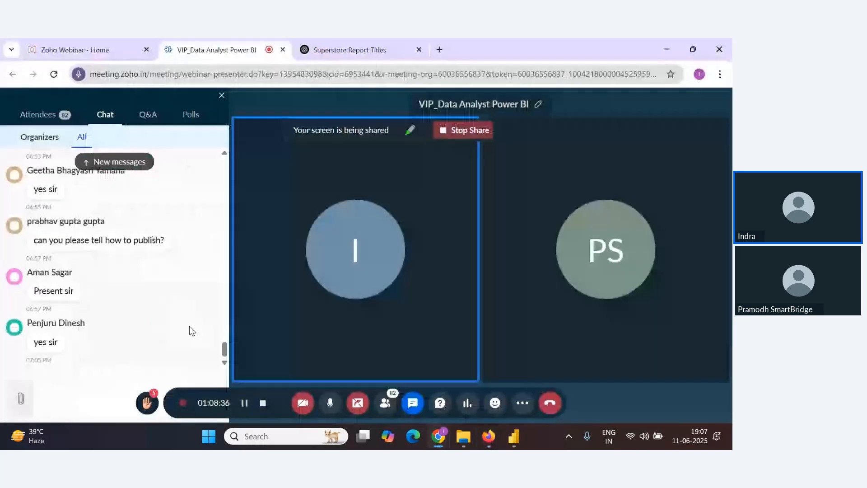
key(alt+Tab)
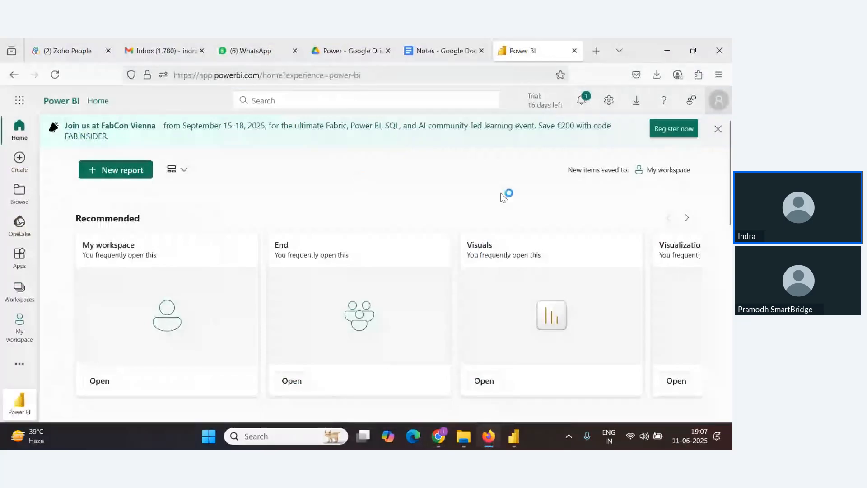
key(alt+Tab)
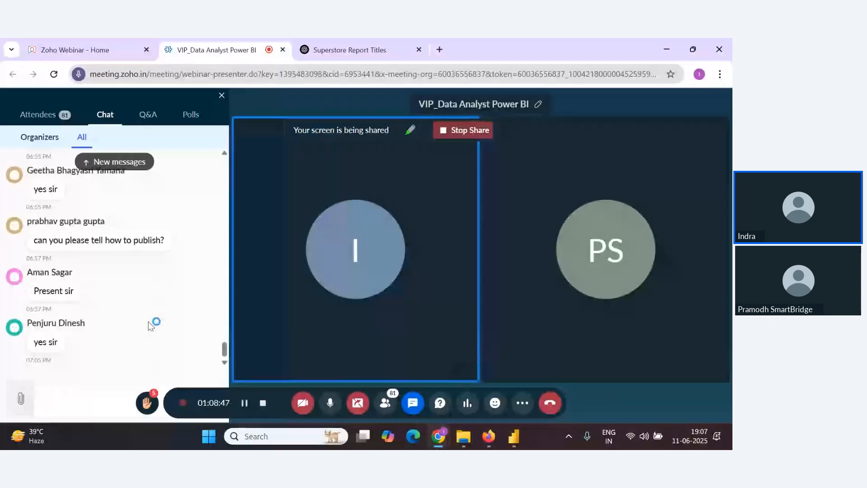
key(alt+Tab)
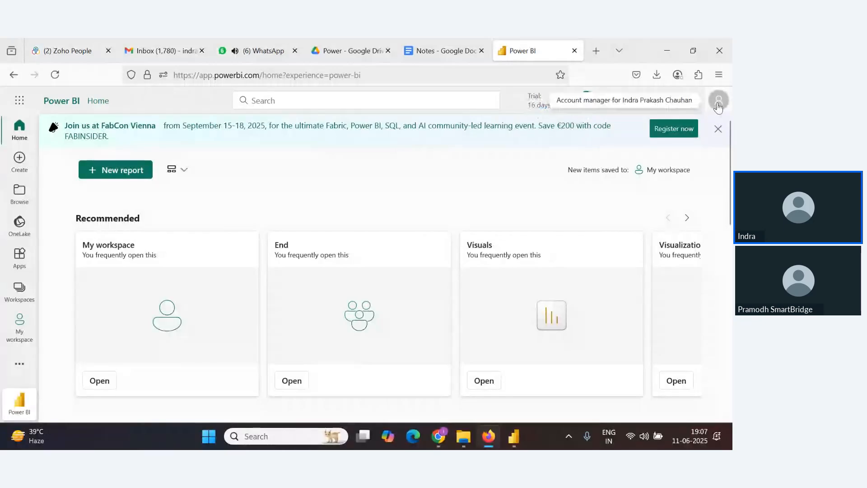
key(alt+Tab)
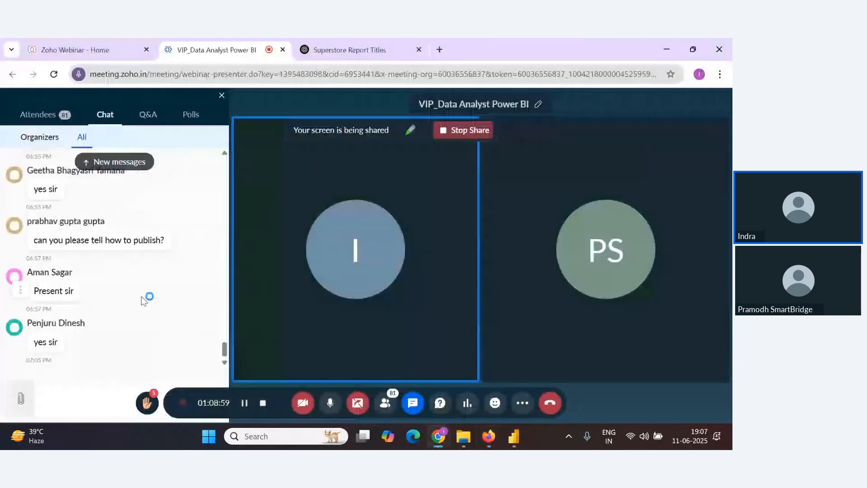
key(alt+Tab)
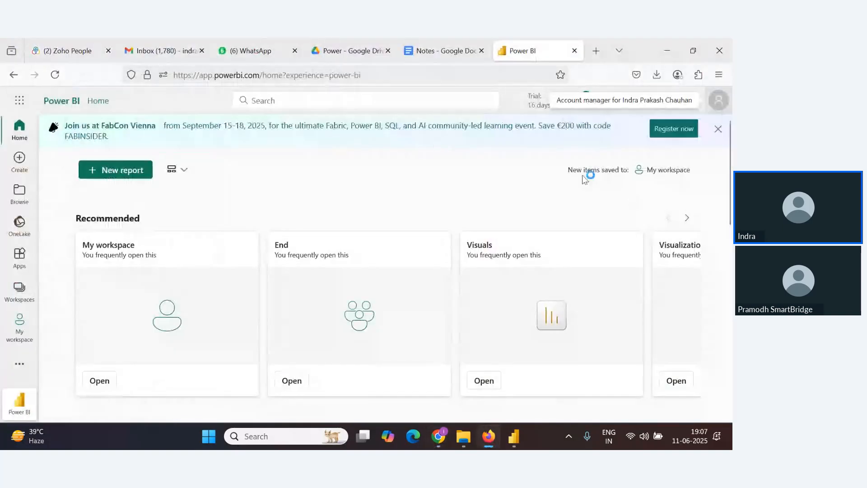
Open the account profile pane to review tenant, licence and trial details, then close it
click(719, 99)
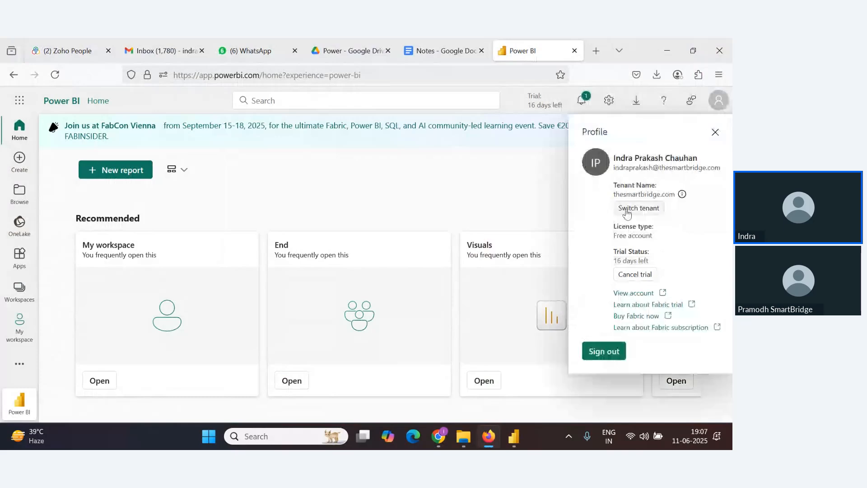
click(716, 133)
click(719, 100)
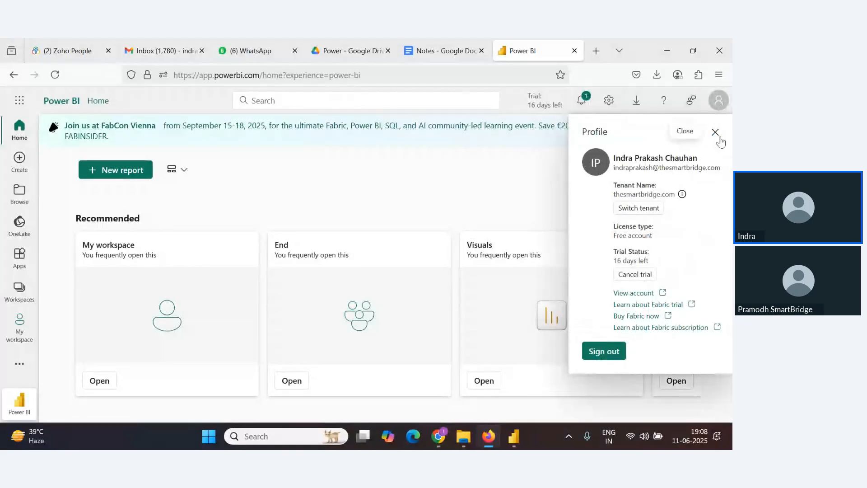
click(715, 132)
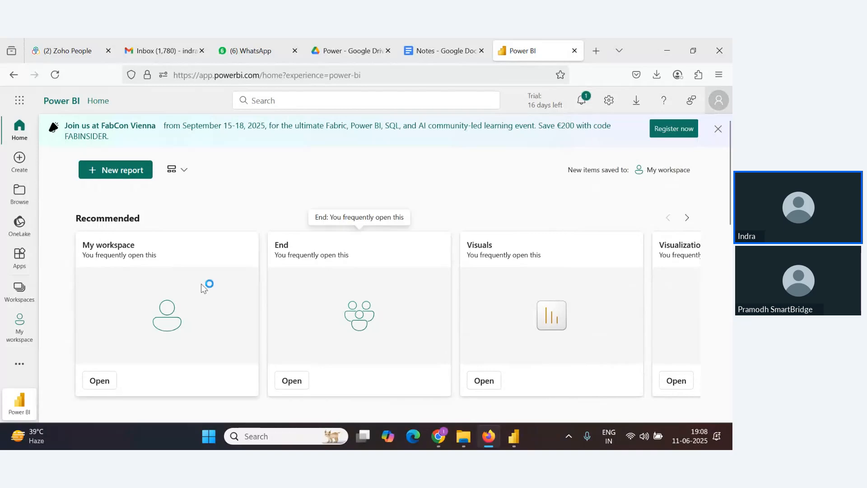
key(alt+Tab)
key(alt+Tab)
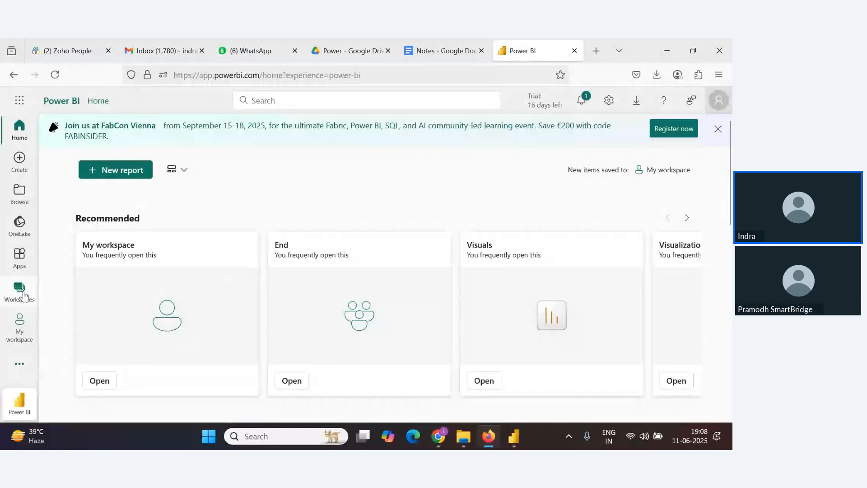
key(alt+Tab)
scroll(177, 334, down, 1)
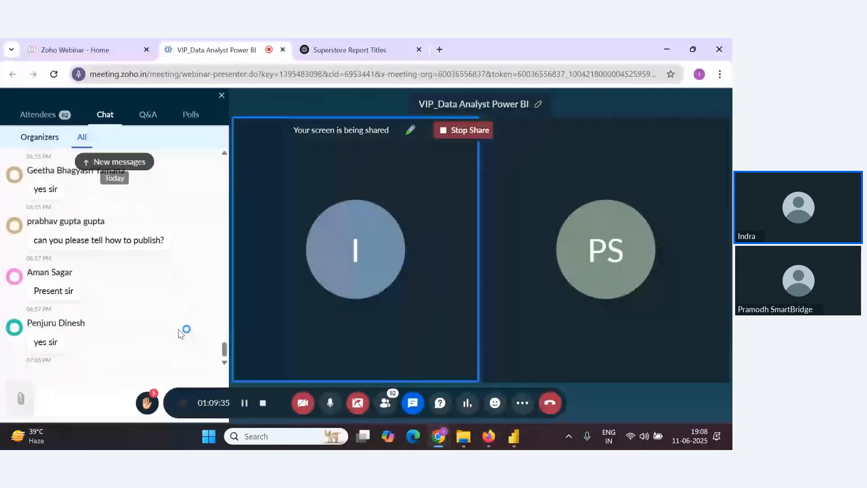
key(alt+Tab)
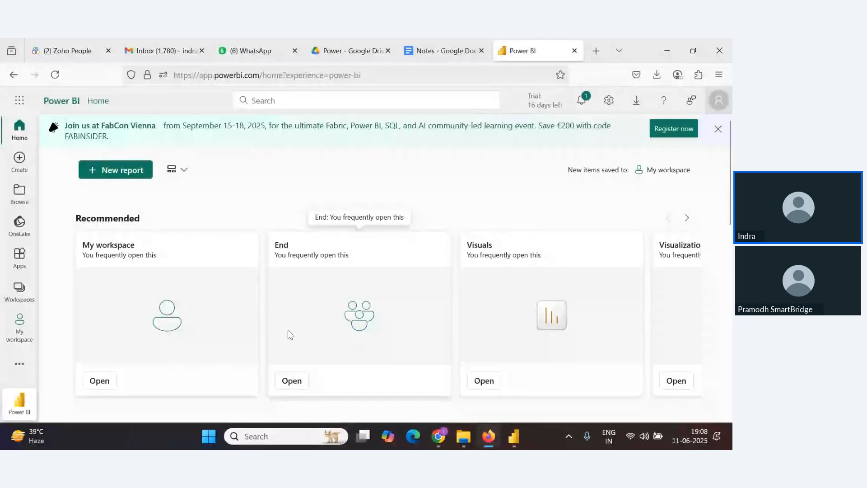
key(alt+Tab)
key(alt+Tab)
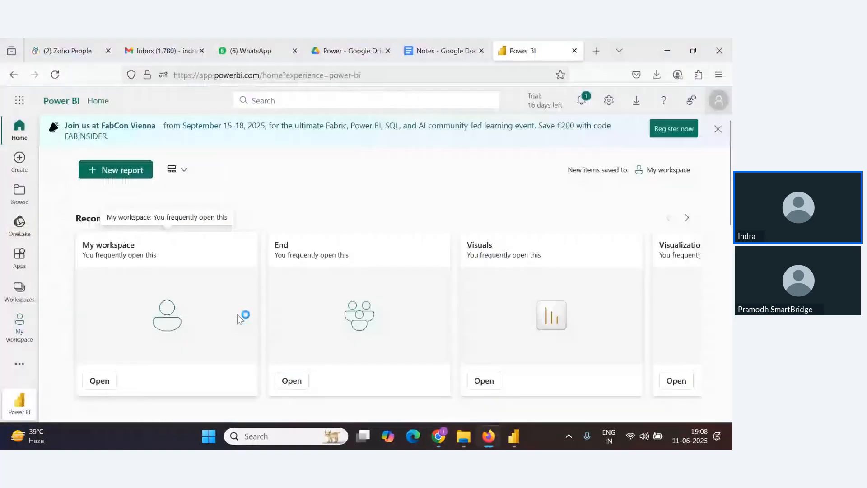
scroll(162, 321, down, 5)
scroll(161, 321, up, 5)
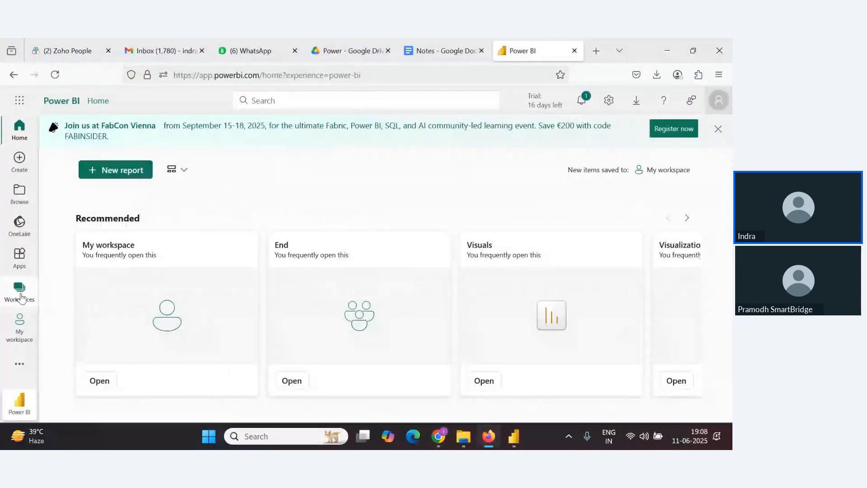
Open the Workspaces pane in Power BI Service and dismiss the expand-and-collapse tip
click(20, 298)
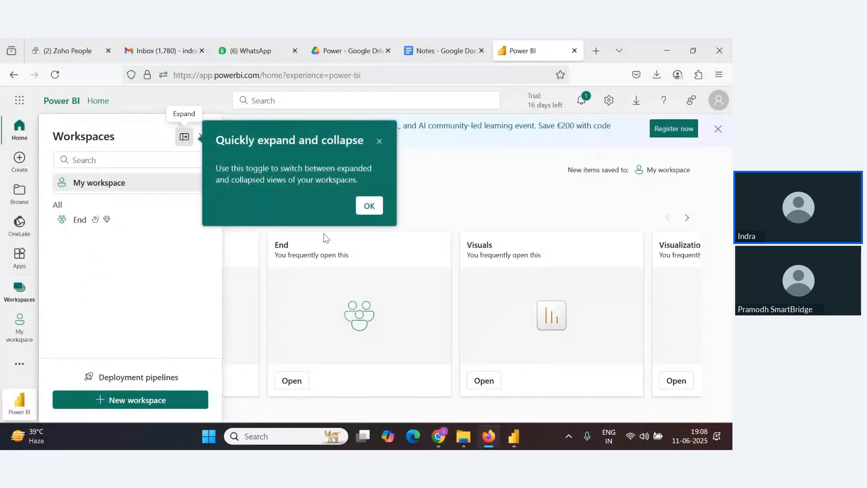
click(379, 142)
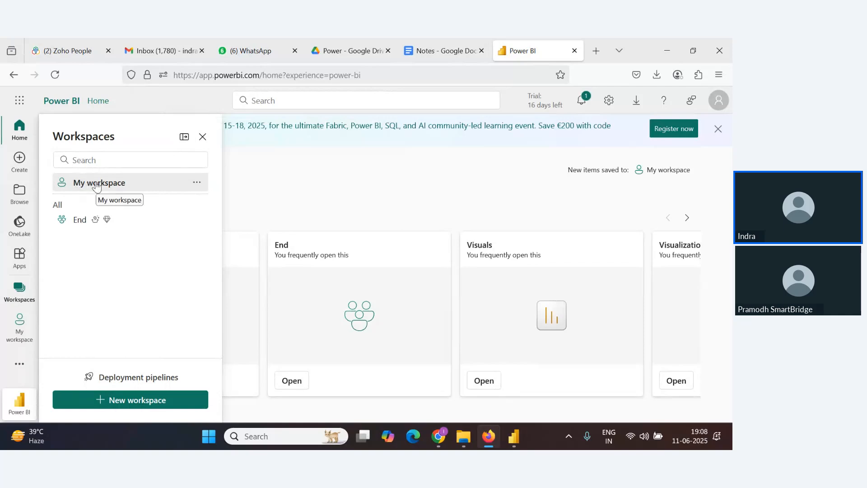
key(alt+Tab)
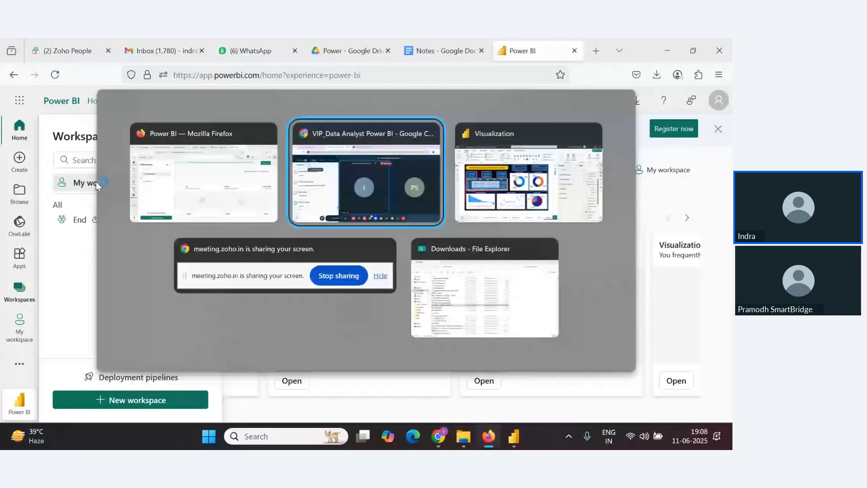
Start creating a new workspace and name it My Project
key(alt+Tab)
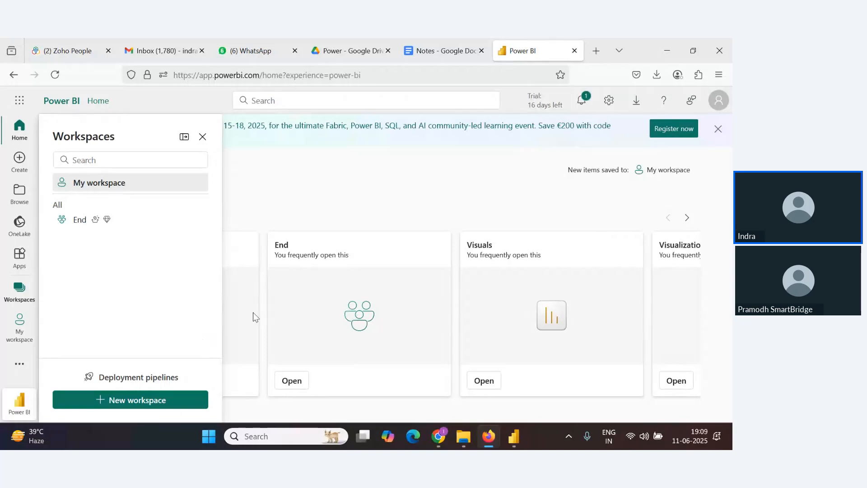
click(319, 186)
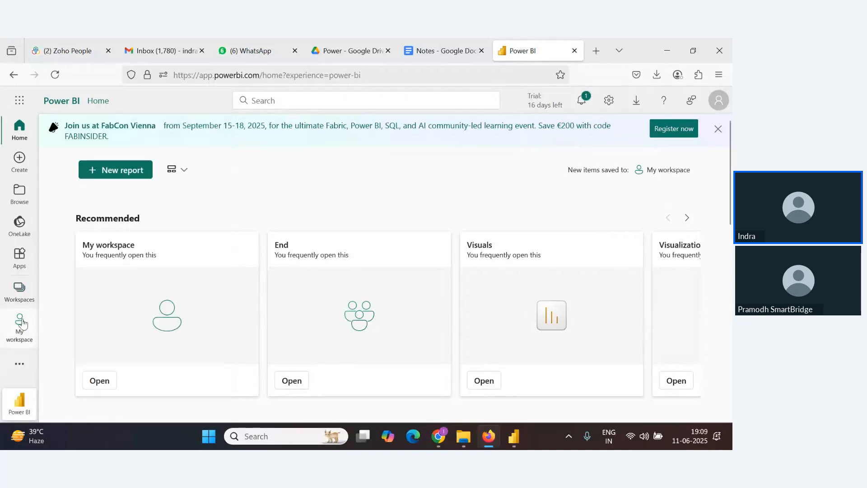
click(19, 291)
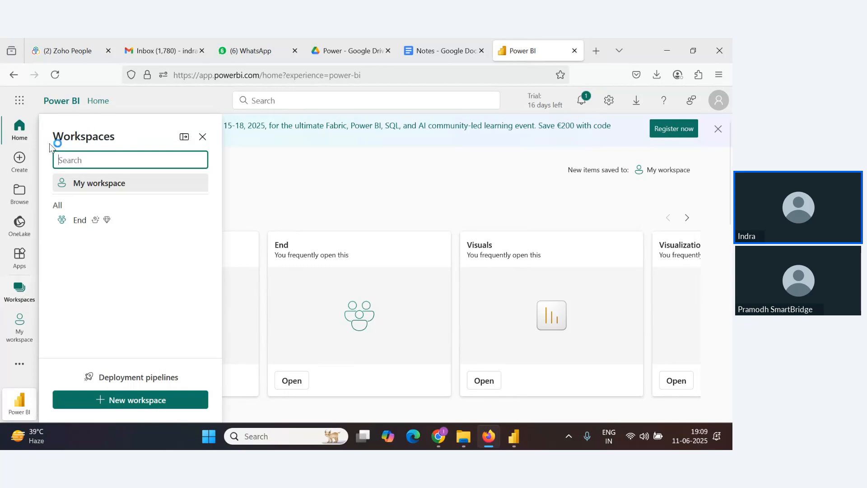
click(139, 405)
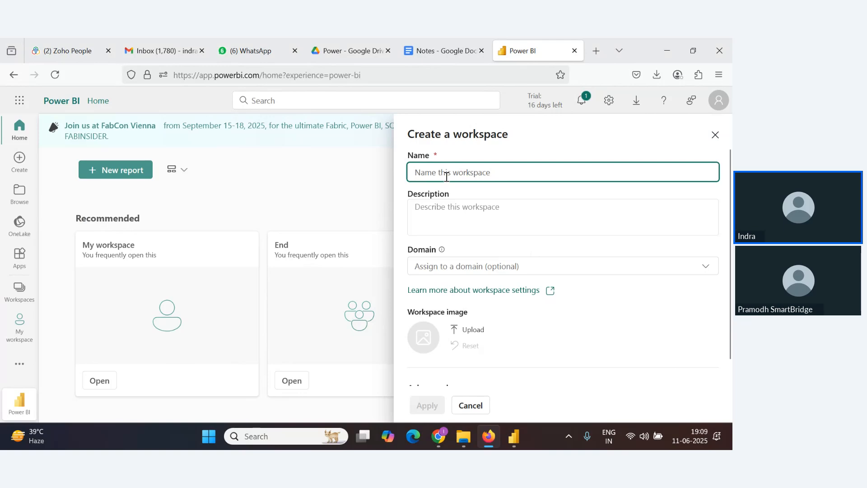
text(My Pro)
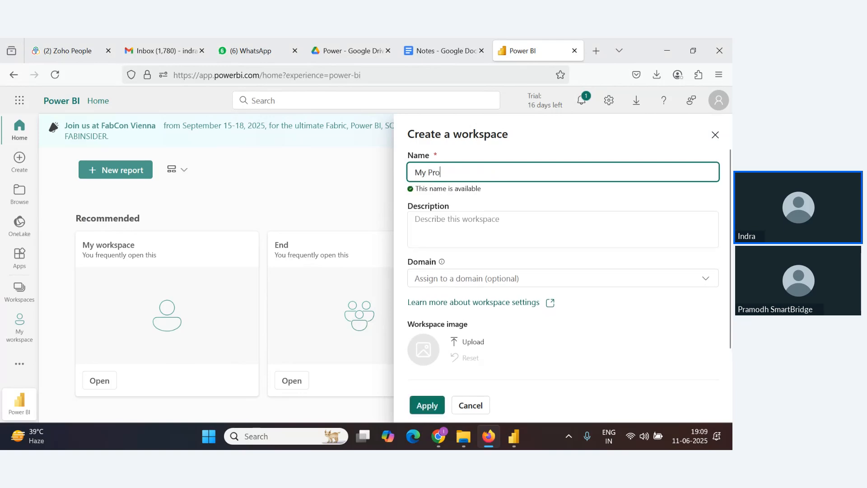
text(ject)
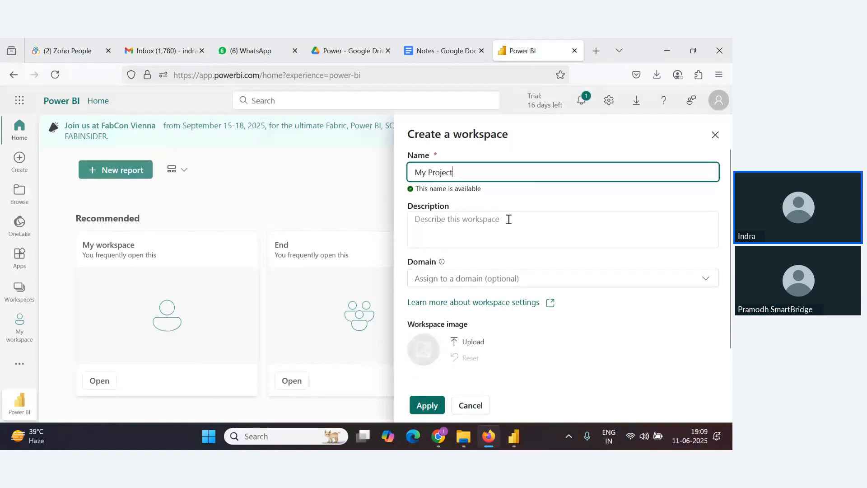
Enter the workspace description My report and check the domain options without assigning one
click(457, 227)
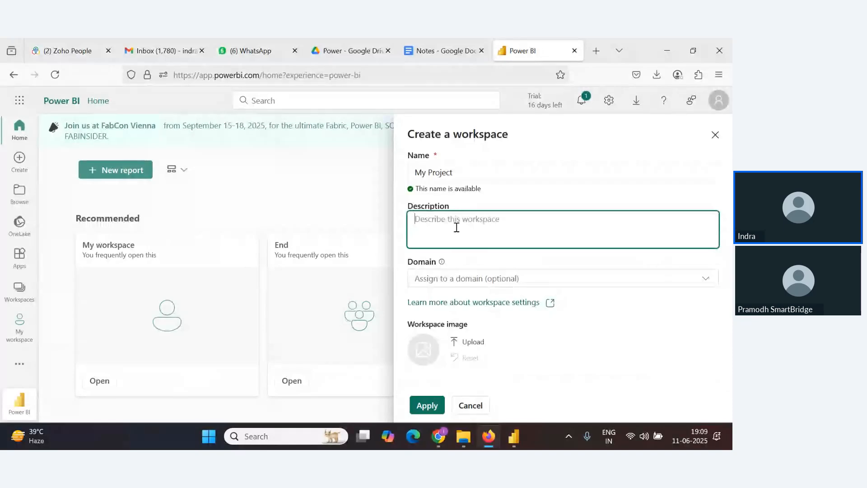
text(M)
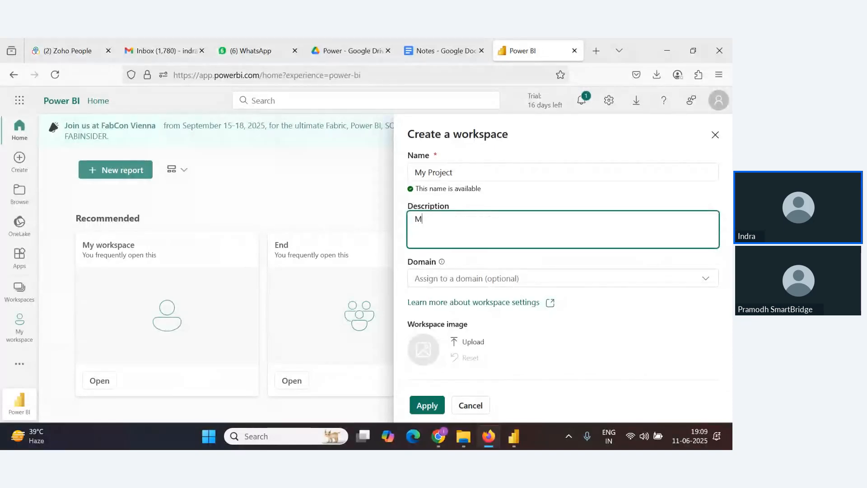
text(y rports)
key(BackSpace)
key(BackSpace)
key(BackSpace)
key(BackSpace)
key(BackSpace)
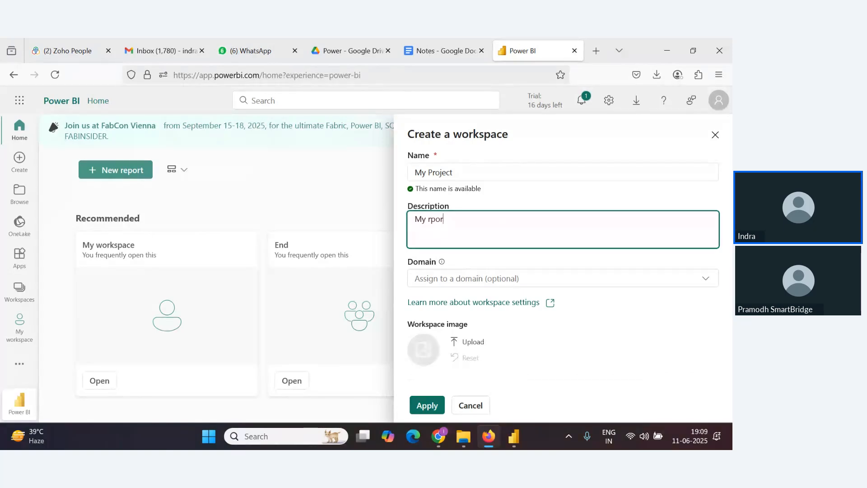
text(eport)
scroll(667, 256, down, 2)
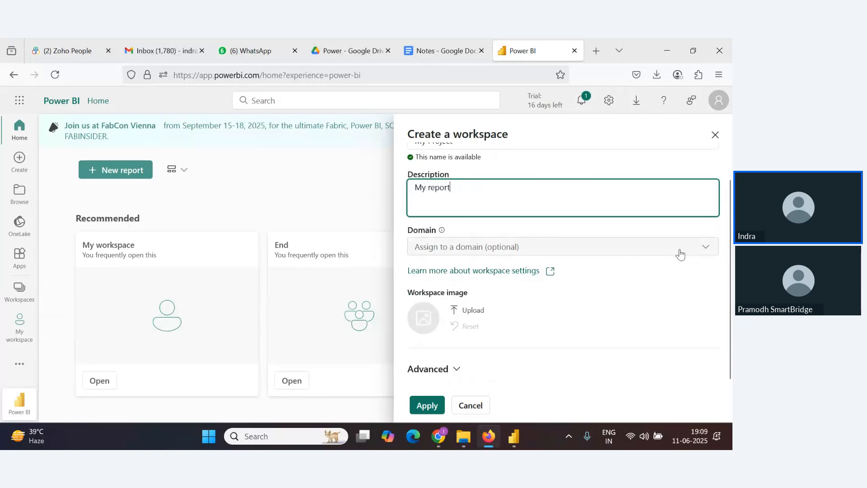
click(680, 254)
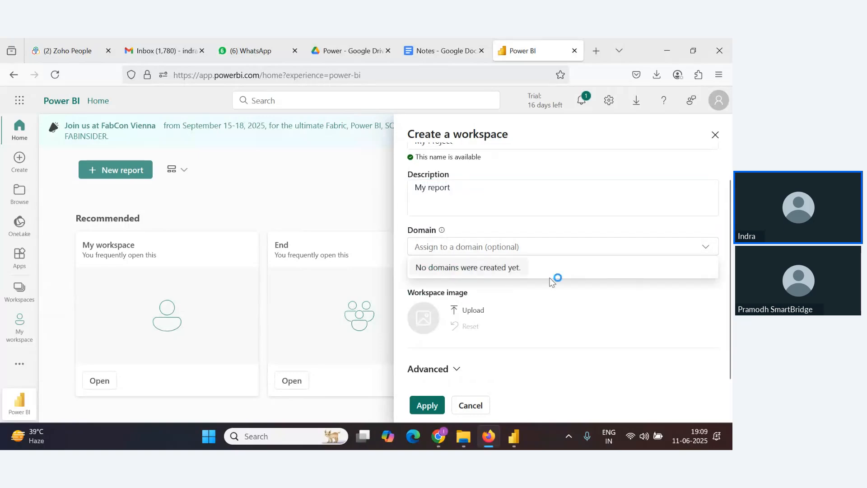
click(587, 308)
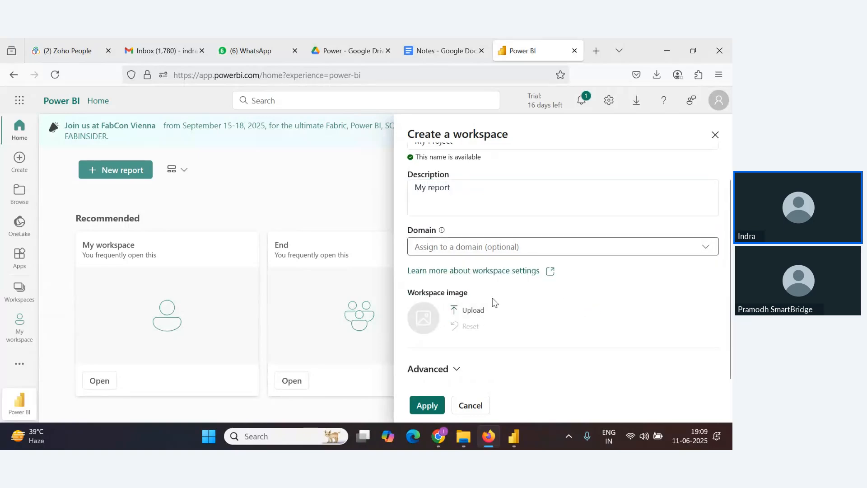
Upload the Stock logo image from the ePBL folder as the workspace image
click(470, 310)
click(473, 312)
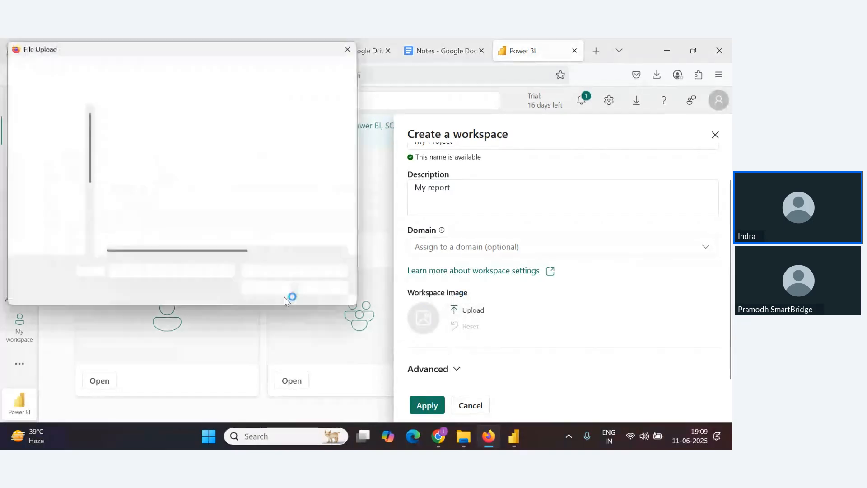
scroll(269, 190, down, 2)
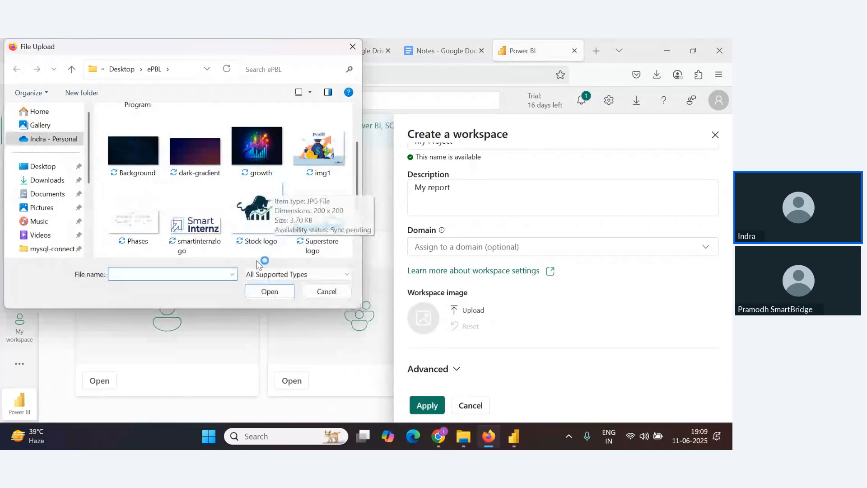
click(256, 213)
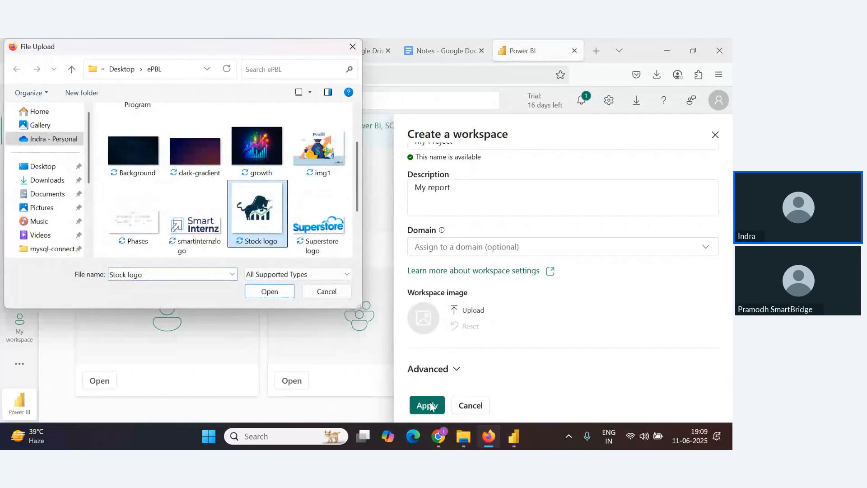
click(280, 290)
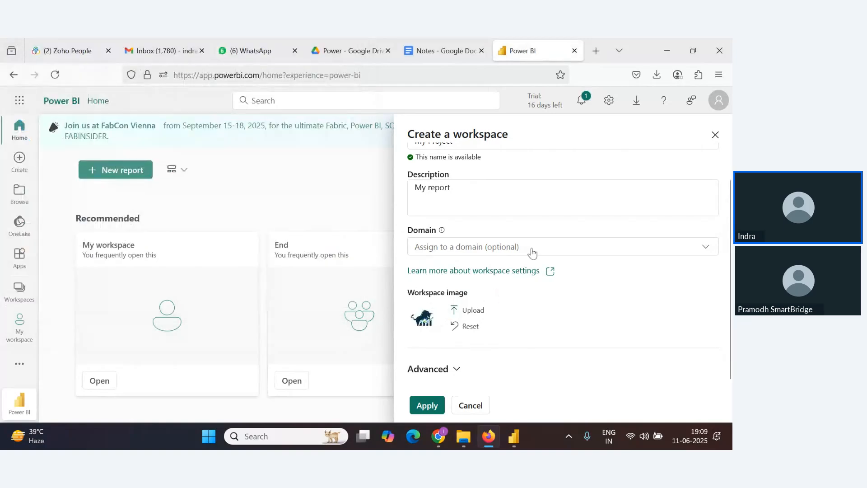
Expand the advanced settings, keep Trial licence mode, and apply to create the workspace
scroll(561, 292, up, 1)
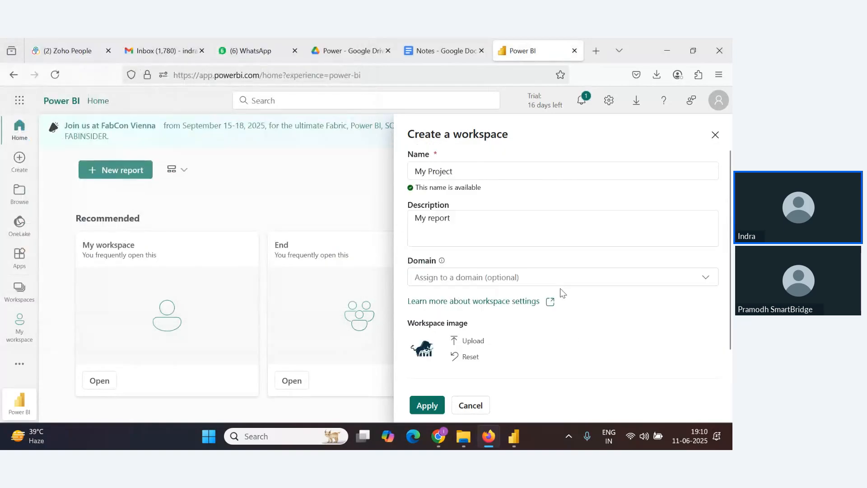
scroll(562, 292, down, 1)
click(457, 369)
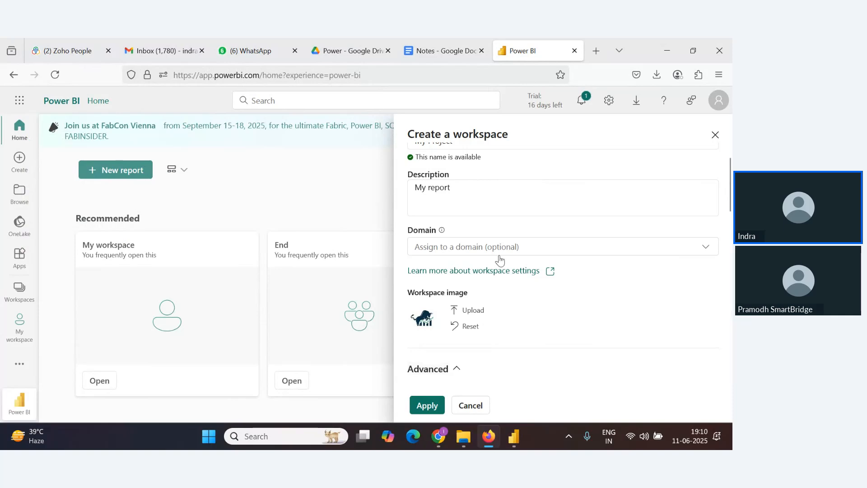
scroll(499, 274, down, 1)
scroll(487, 276, down, 1)
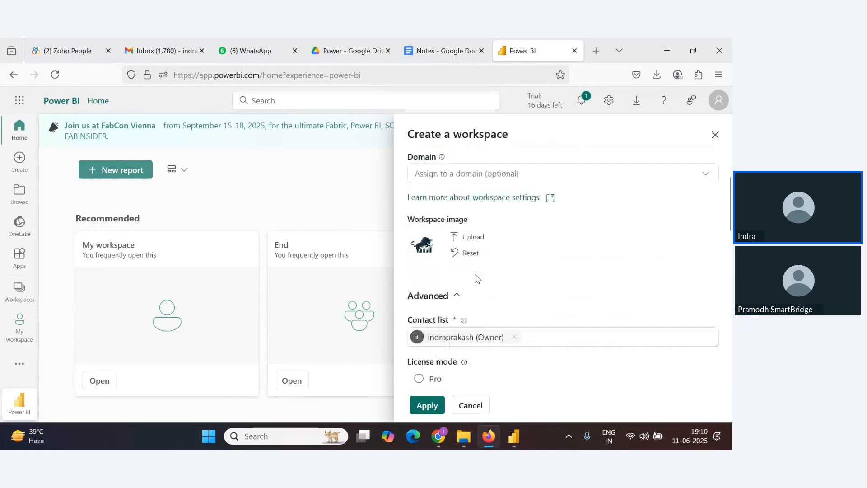
scroll(476, 278, down, 3)
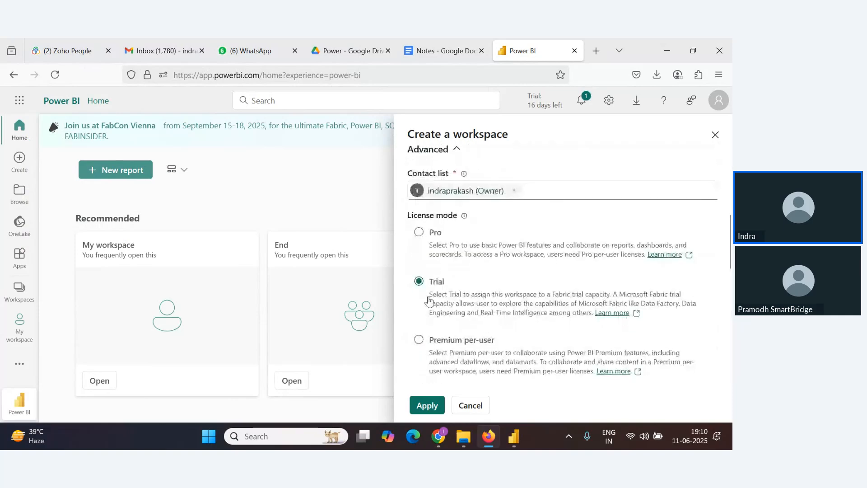
scroll(447, 307, down, 5)
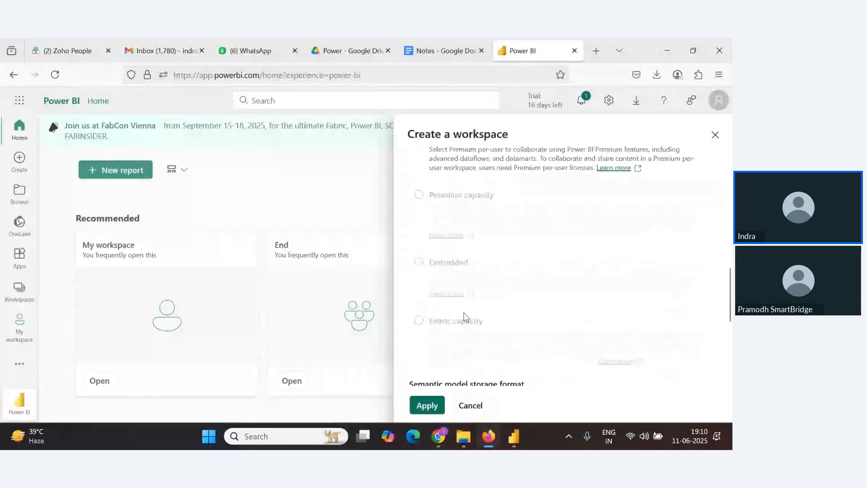
scroll(464, 313, down, 5)
click(429, 406)
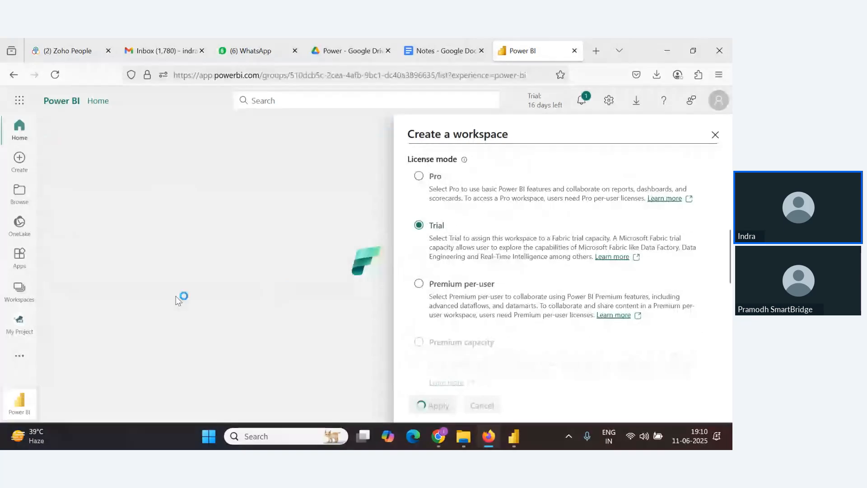
Switch to the webinar window and read the latest attendee chat messages
key(alt+Tab)
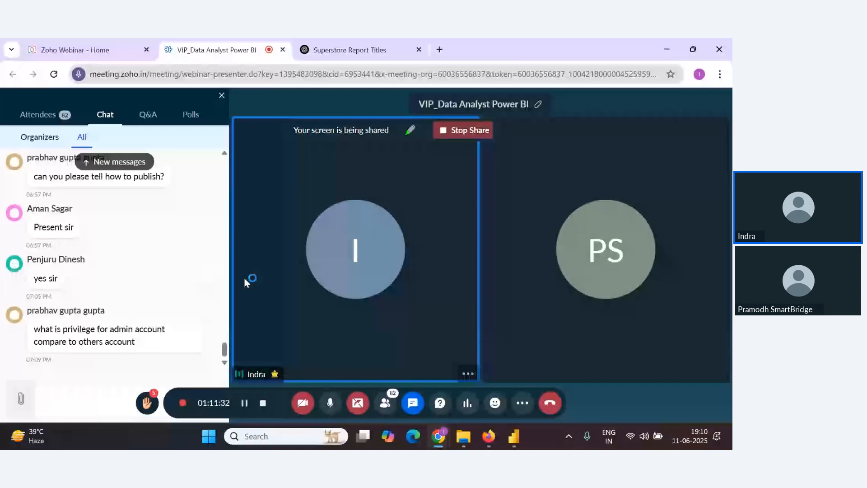
click(212, 364)
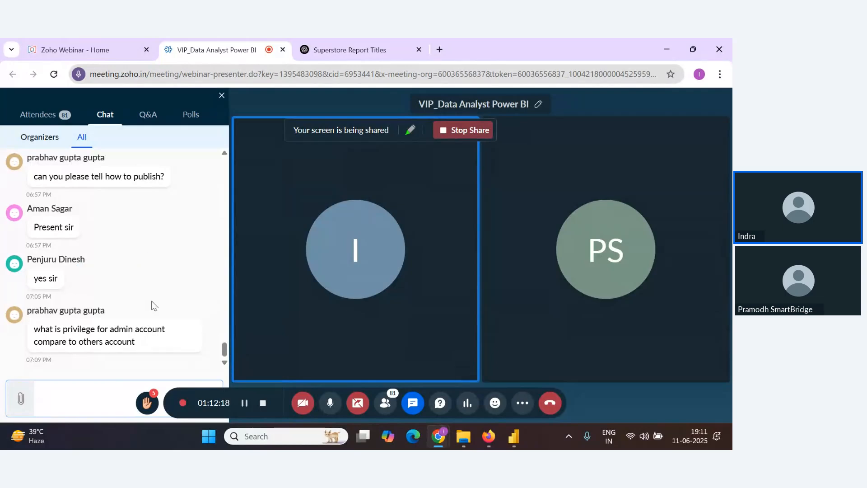
scroll(154, 306, up, 1)
scroll(154, 304, up, 3)
scroll(175, 339, down, 6)
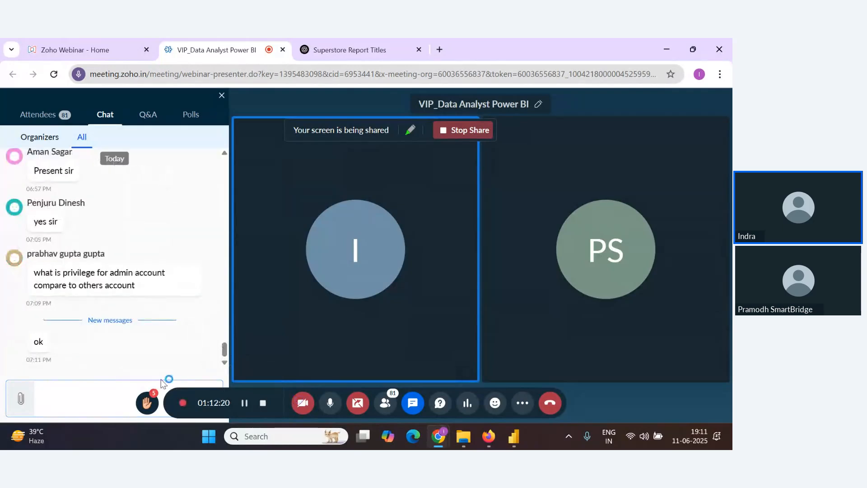
key(alt+Tab)
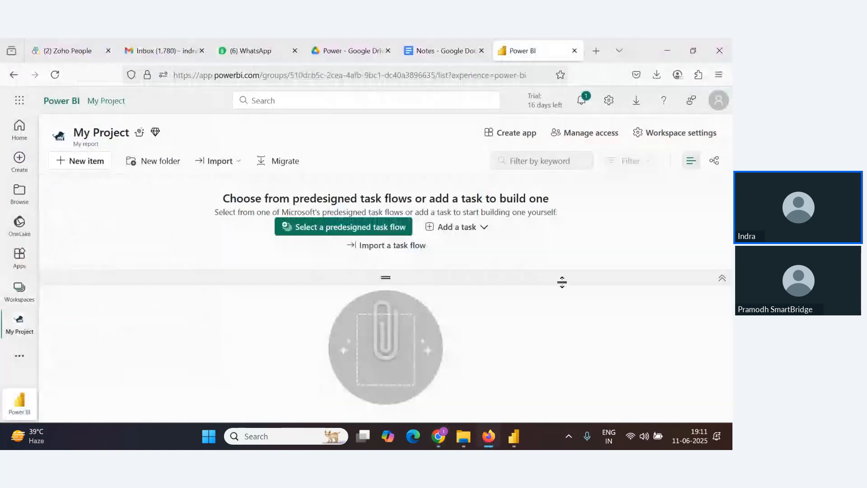
Collapse the task flow area in the My Project workspace and open then close the account profile pane
click(721, 278)
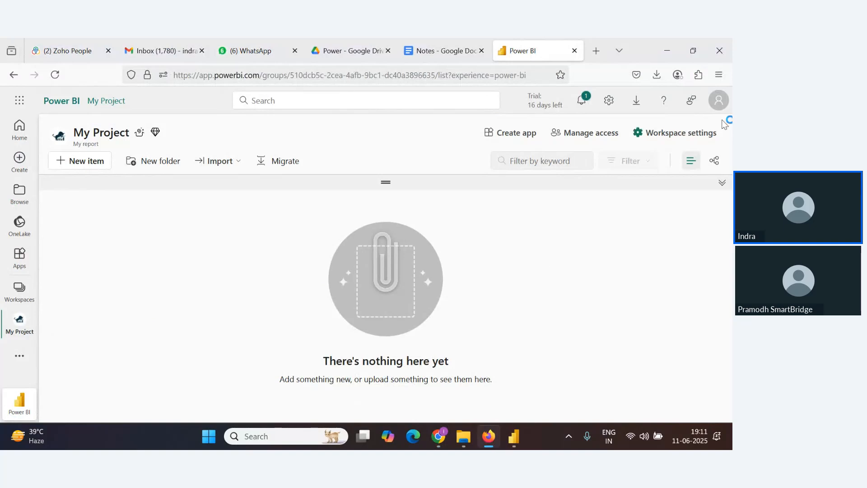
click(718, 100)
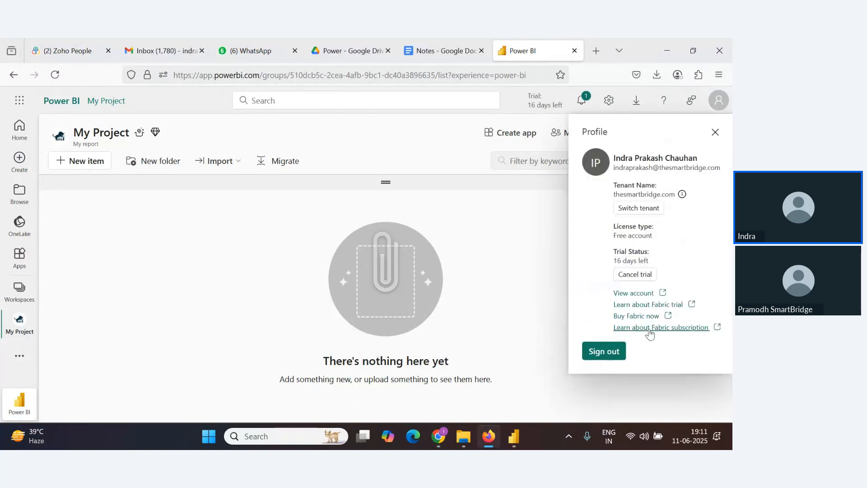
click(614, 100)
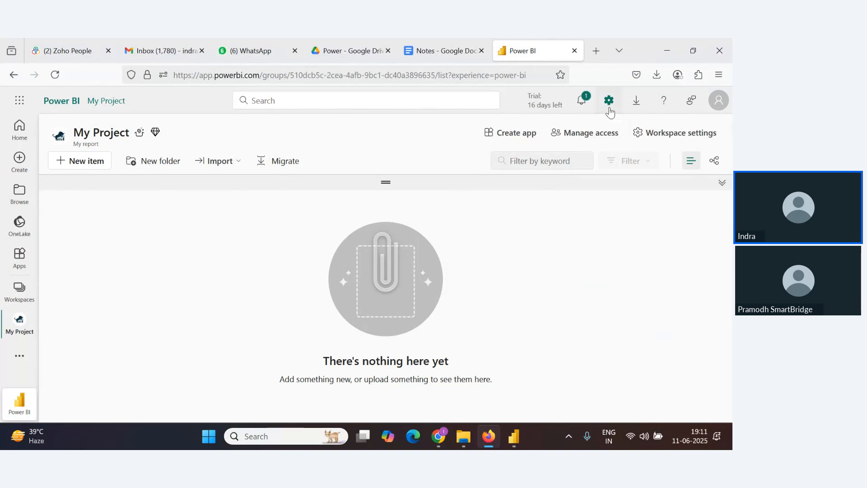
Open the Admin portal from the settings pane
click(609, 106)
scroll(586, 291, down, 2)
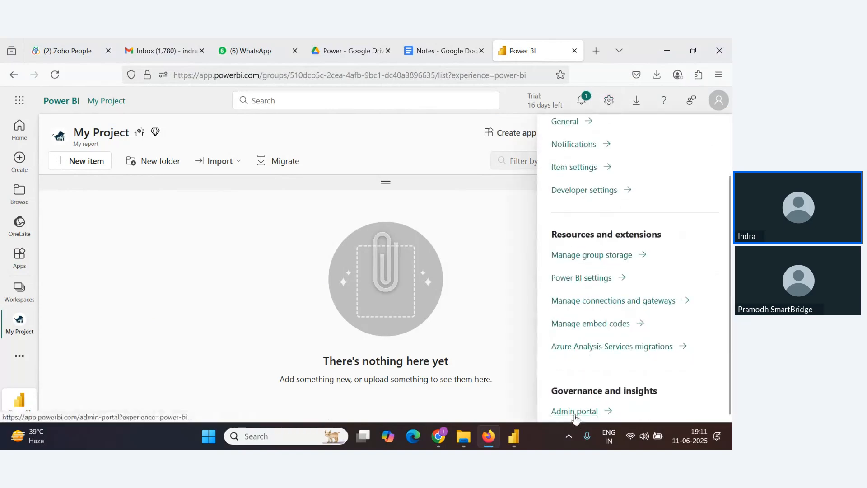
click(573, 411)
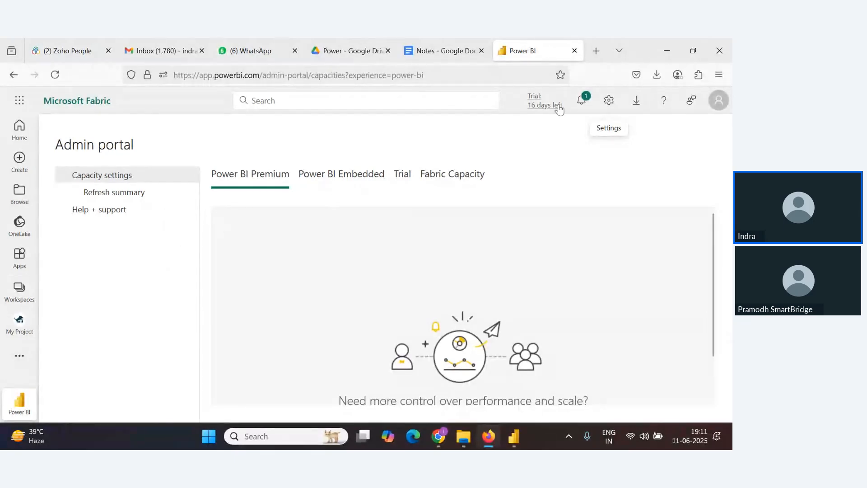
Return from the Admin portal to the My Project workspace and switch back to the webinar window
click(609, 100)
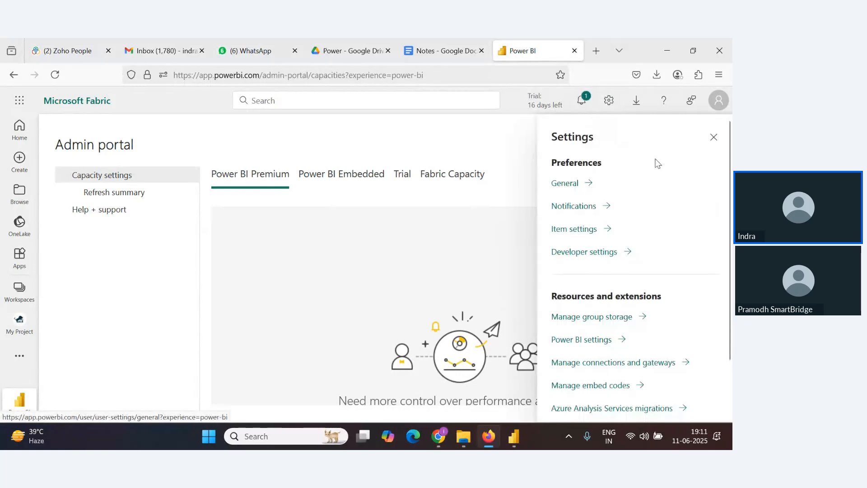
click(714, 137)
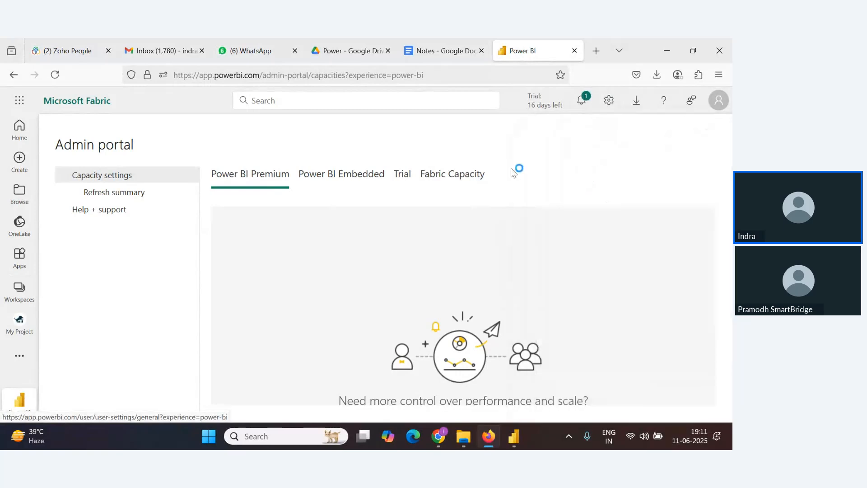
click(22, 323)
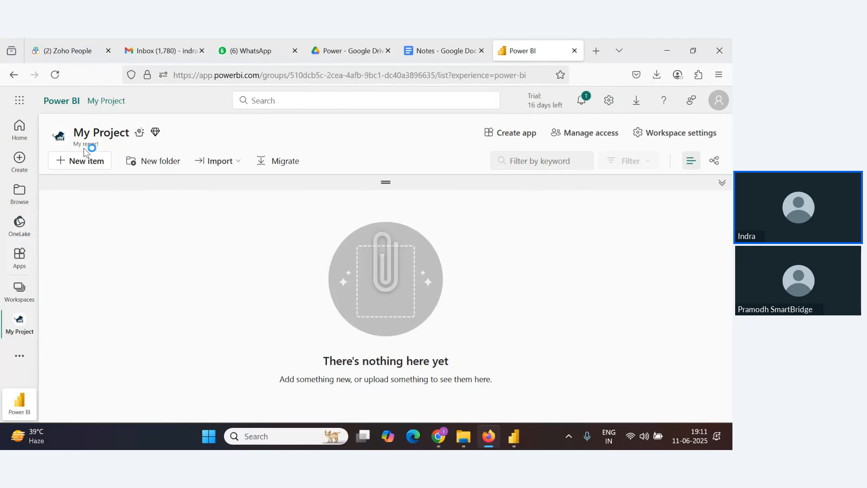
key(alt+Tab)
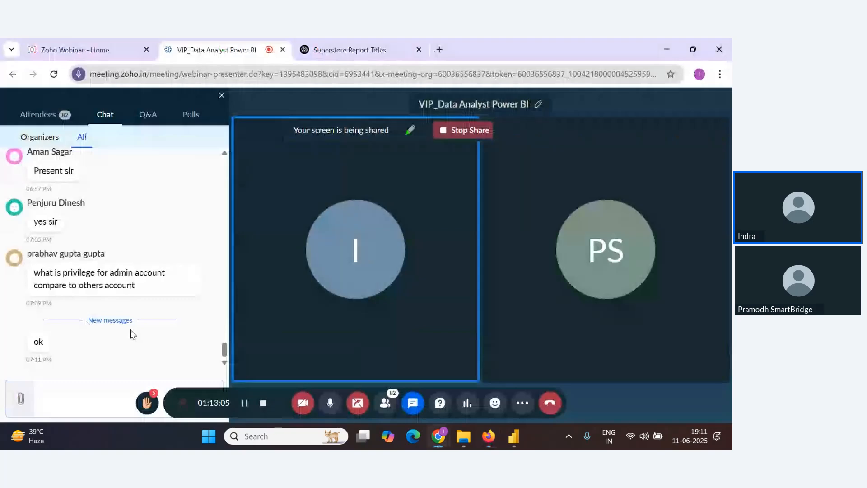
key(alt+Tab)
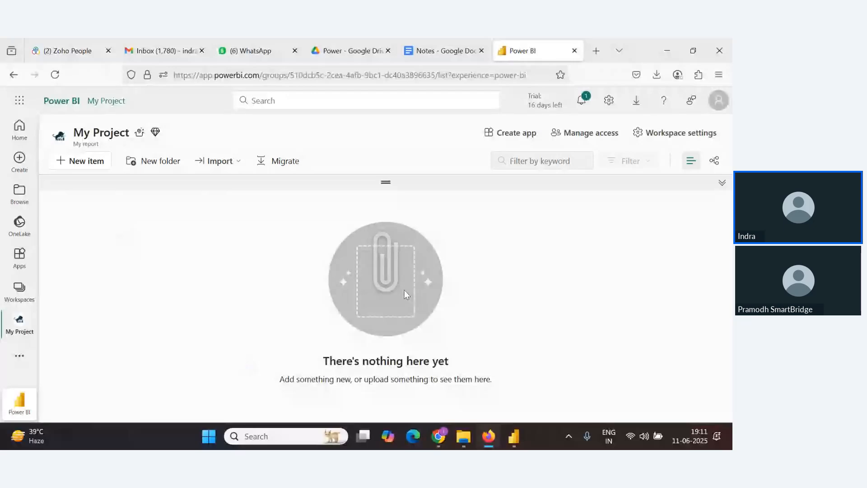
key(alt+Tab)
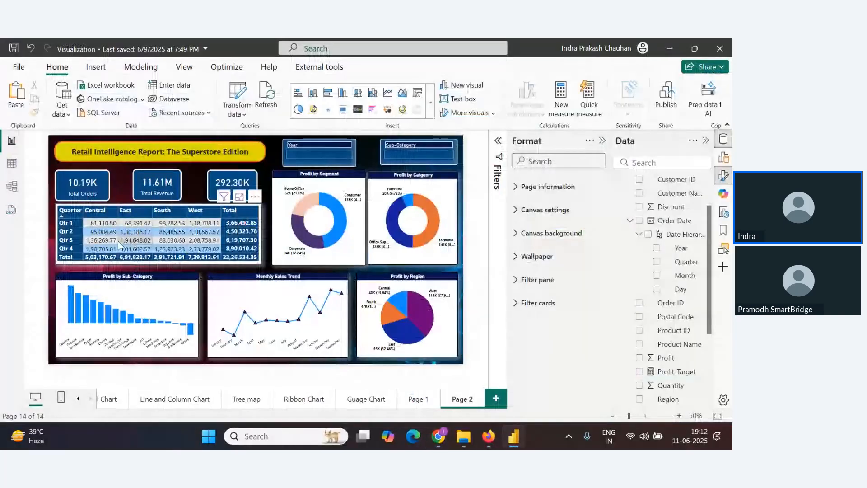
key(alt)
key(alt+Tab)
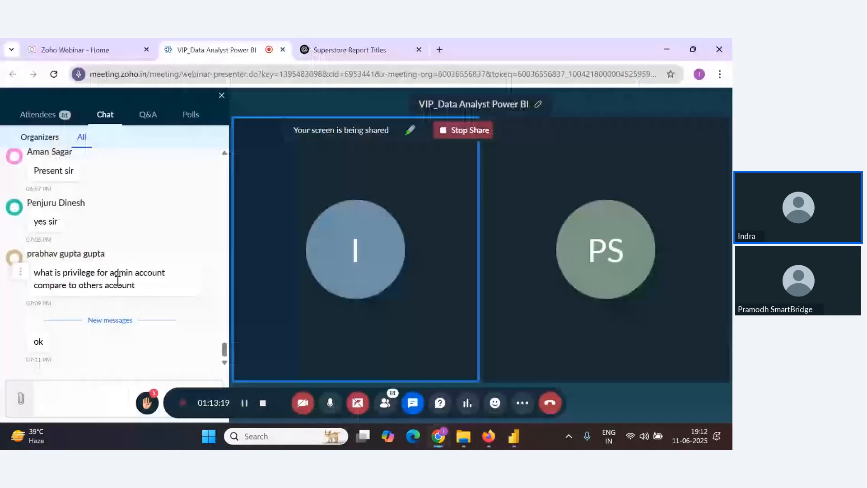
key(alt+Tab)
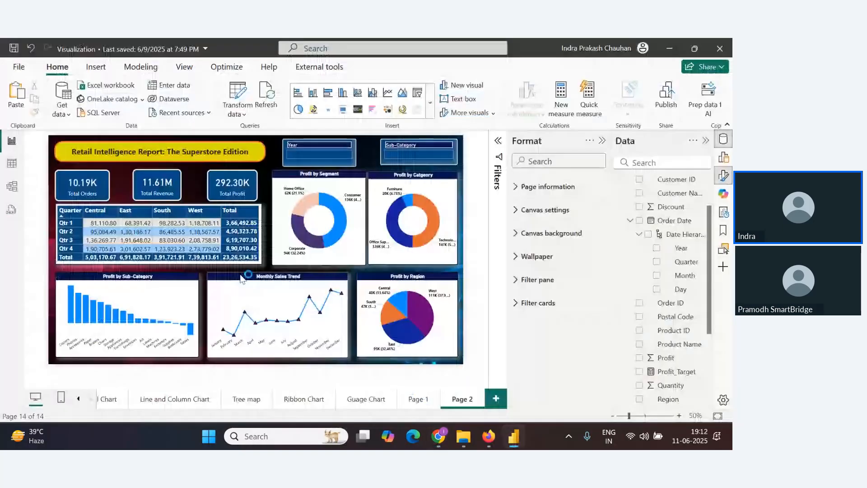
key(alt+Tab)
key(alt+Tab)
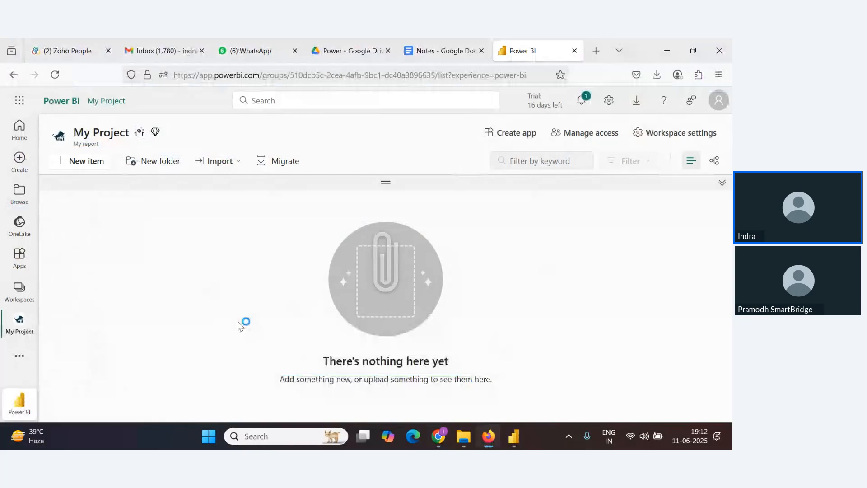
key(alt+Tab)
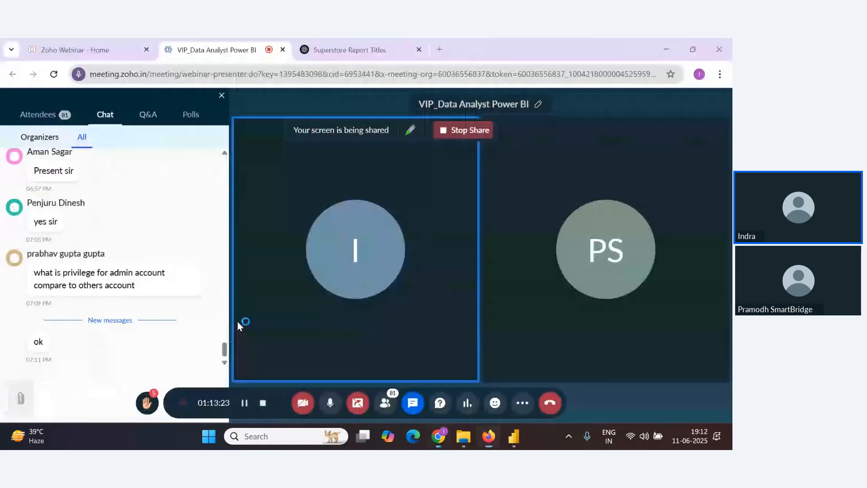
key(alt+Tab)
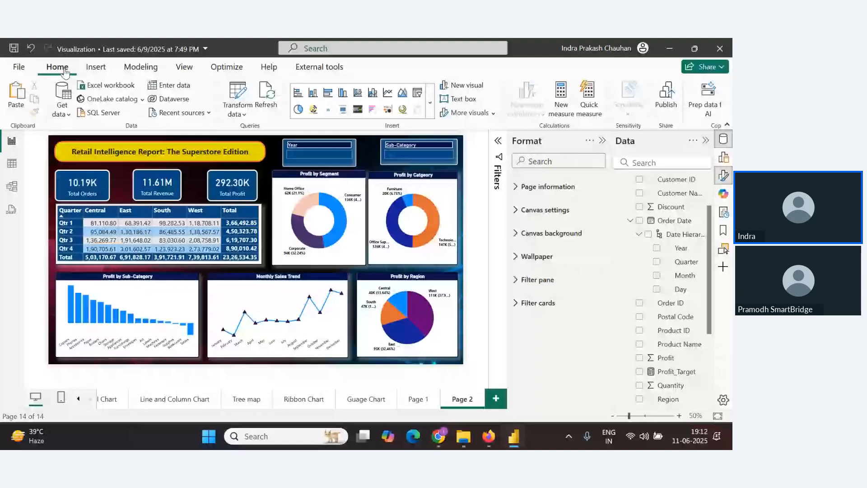
Rename the Page 2 report page to Report
right_click(470, 401)
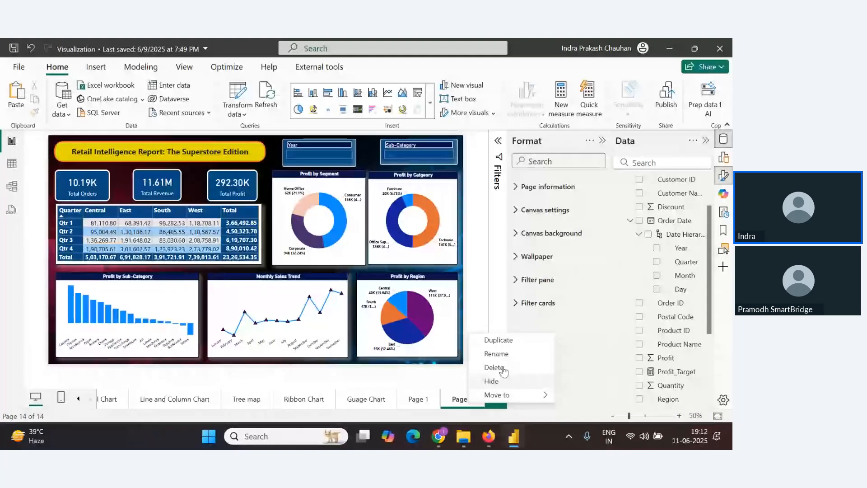
click(496, 353)
text(Reporrt)
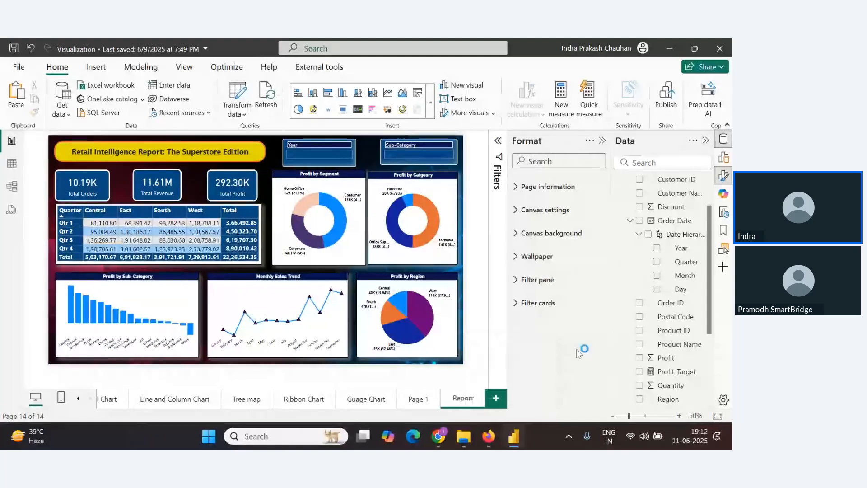
key(Return)
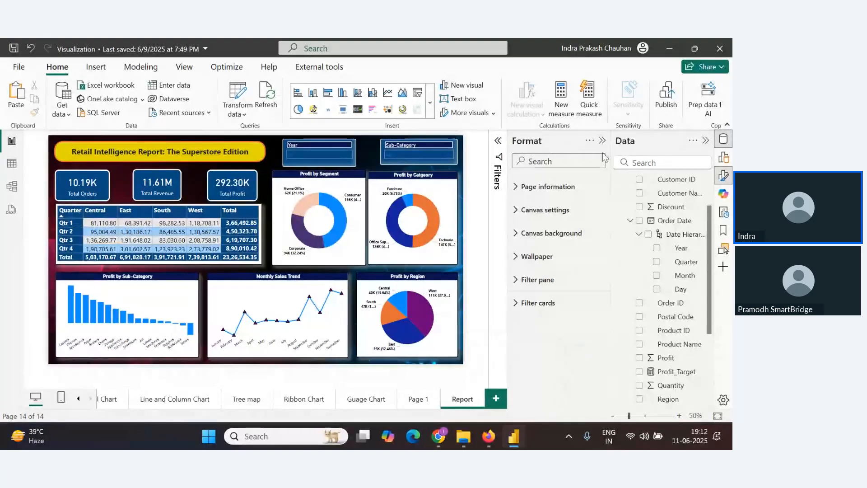
Publish the report to the My Project workspace, saving the changes first
click(660, 103)
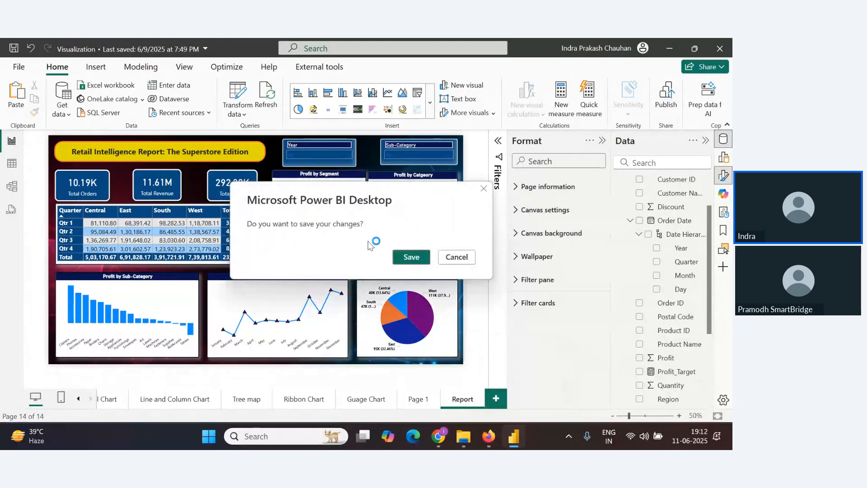
click(411, 257)
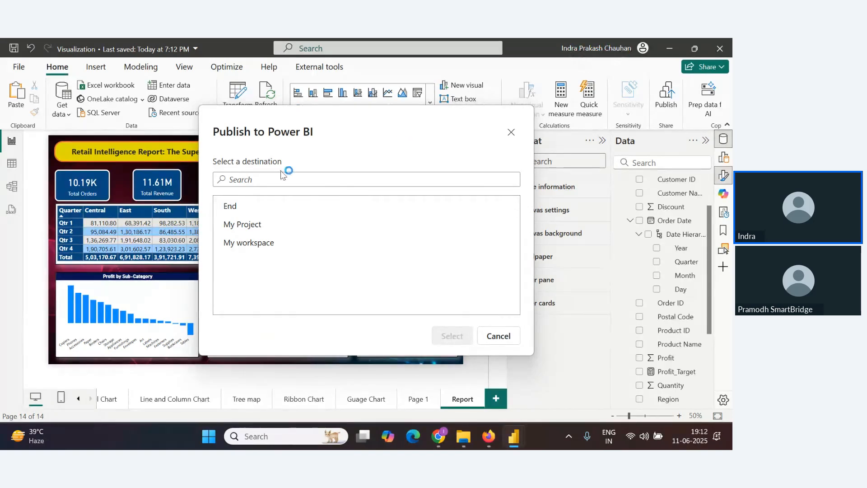
key(alt+Tab)
key(alt+Tab)
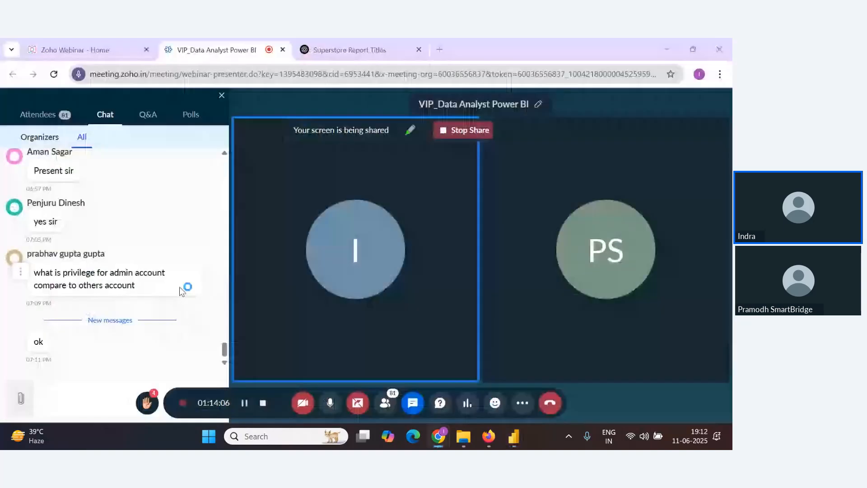
key(alt+Tab)
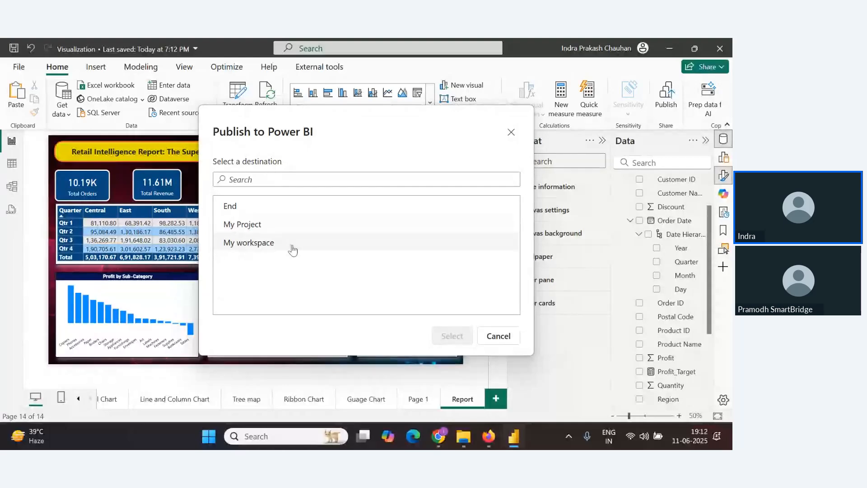
click(243, 227)
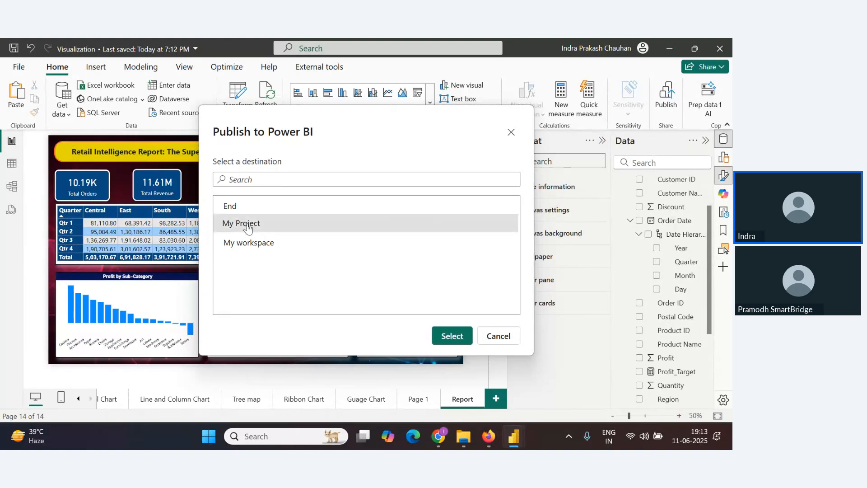
click(448, 337)
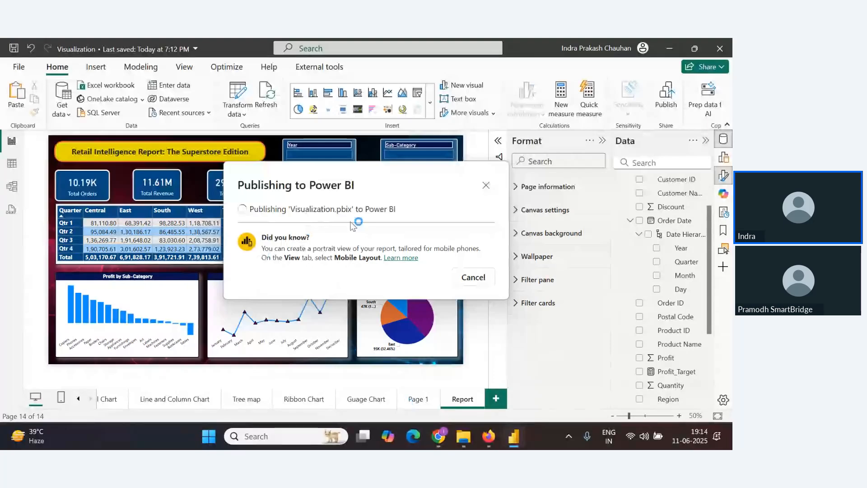
click(438, 437)
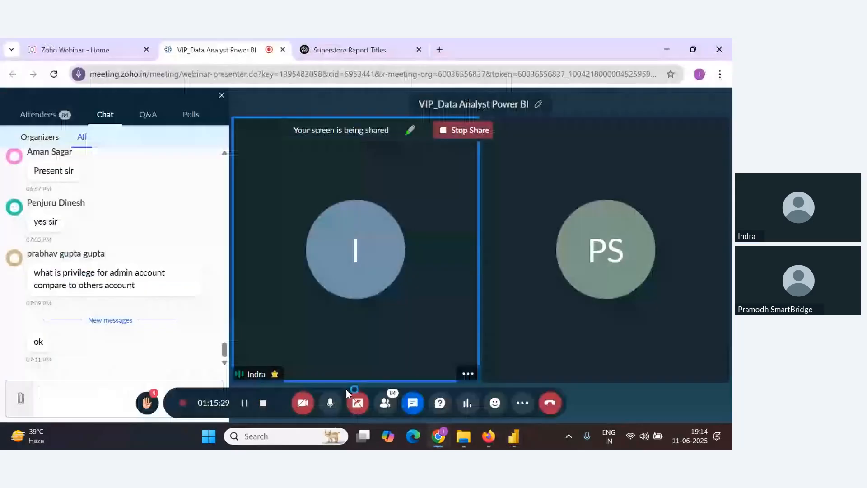
click(514, 436)
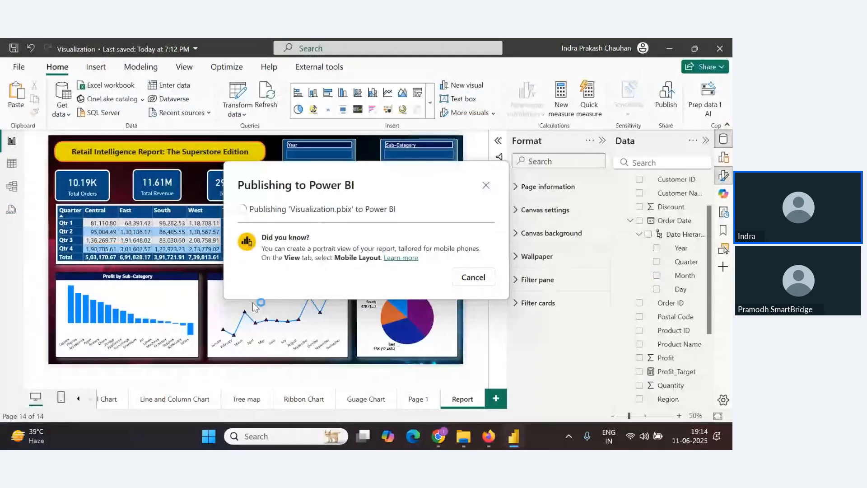
key(alt+Tab)
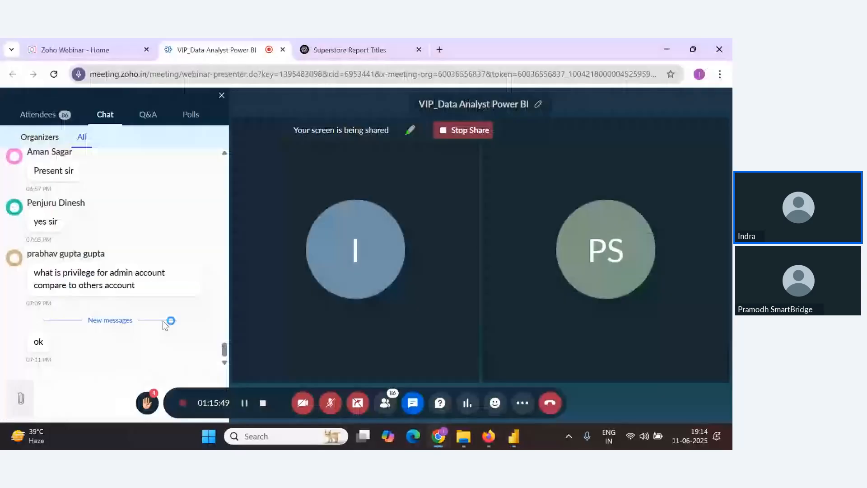
key(alt+Tab)
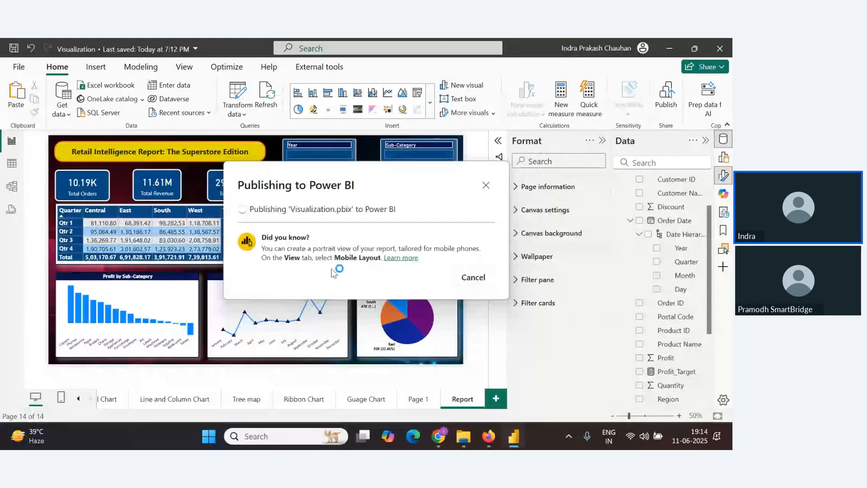
key(alt+Tab)
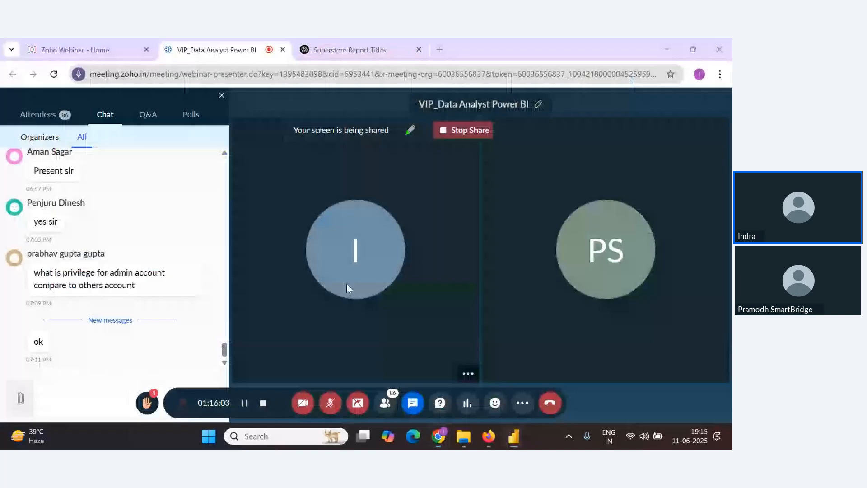
key(alt+Tab)
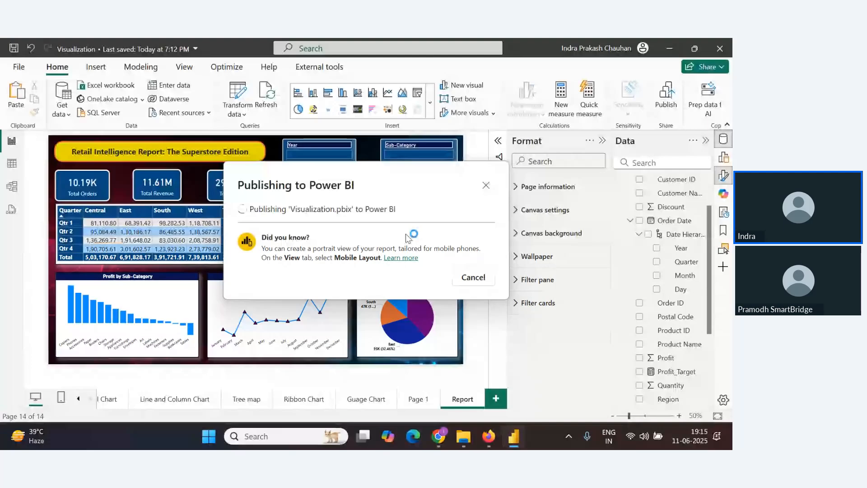
key(alt+Tab)
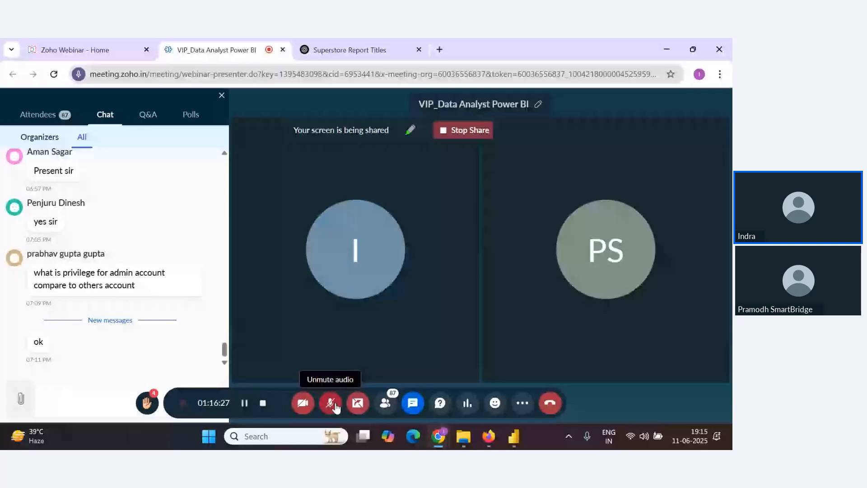
key(alt+Tab)
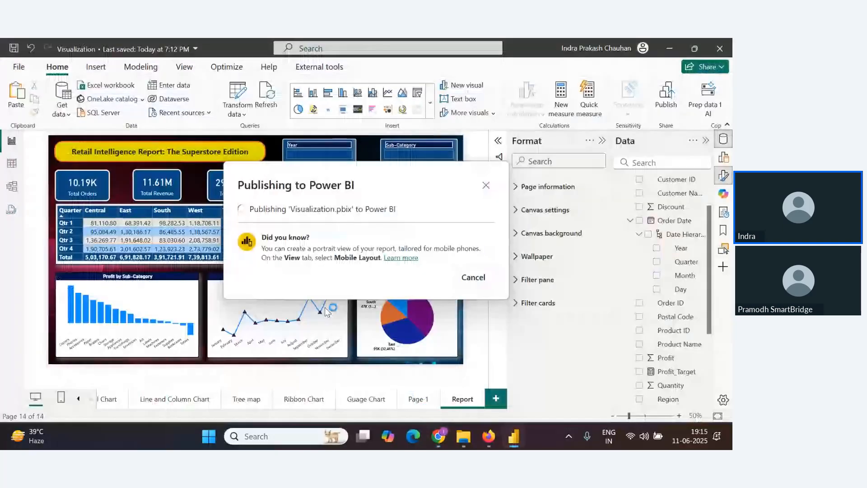
key(super+space)
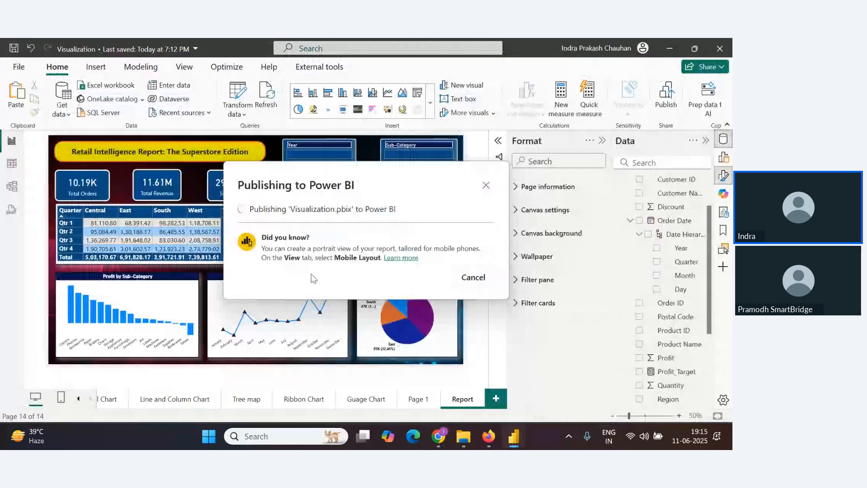
key(alt+Tab)
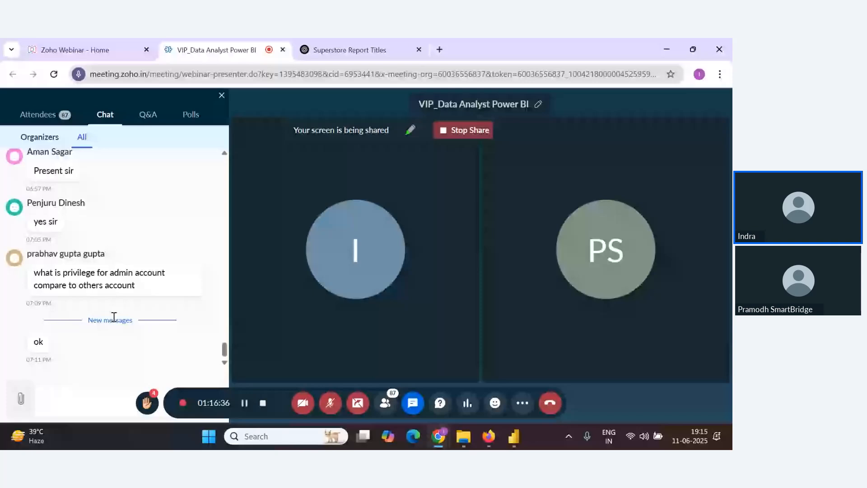
key(alt+Tab)
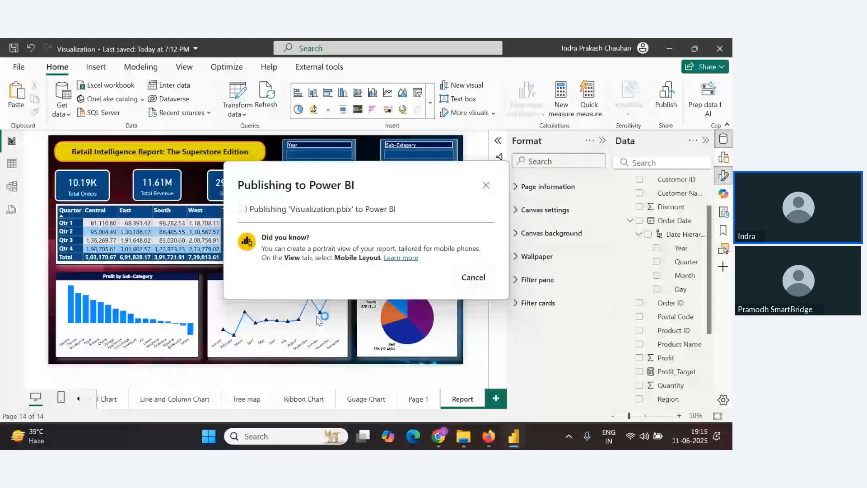
key(alt+Tab)
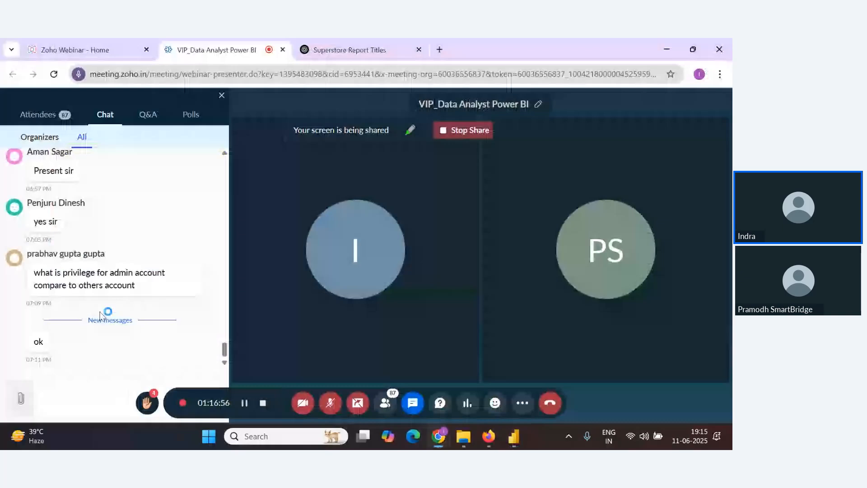
key(alt+Tab)
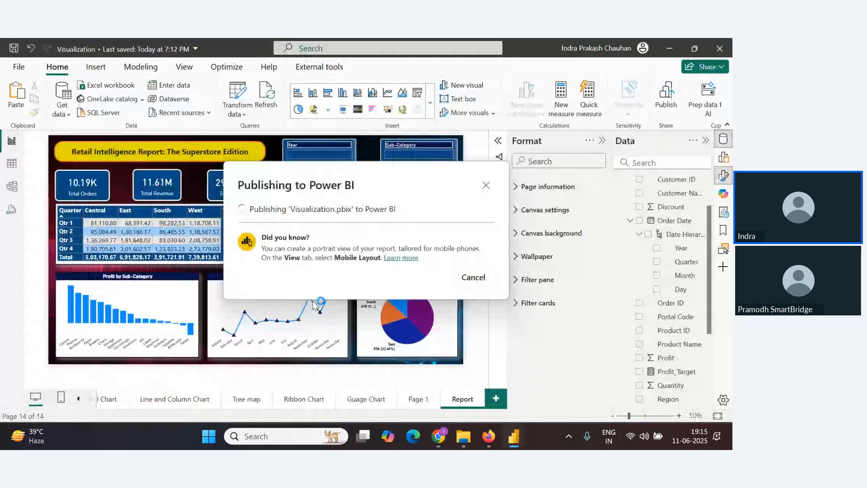
key(alt+Tab)
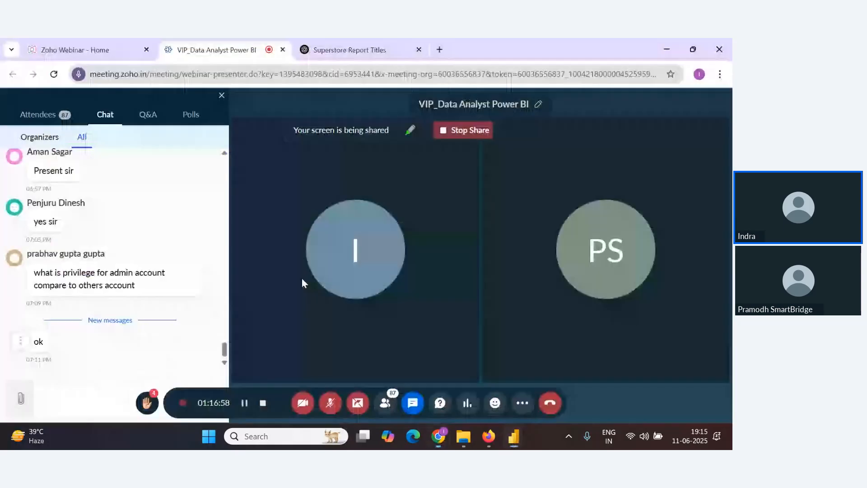
key(alt+Tab)
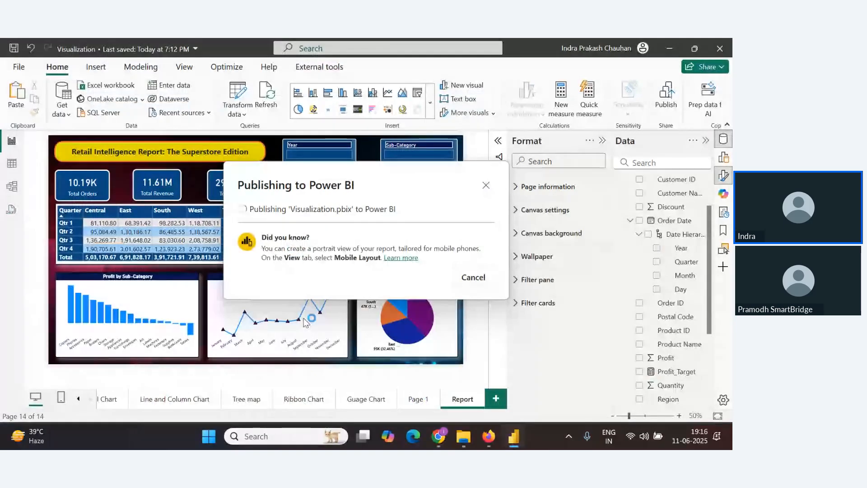
key(alt+Tab)
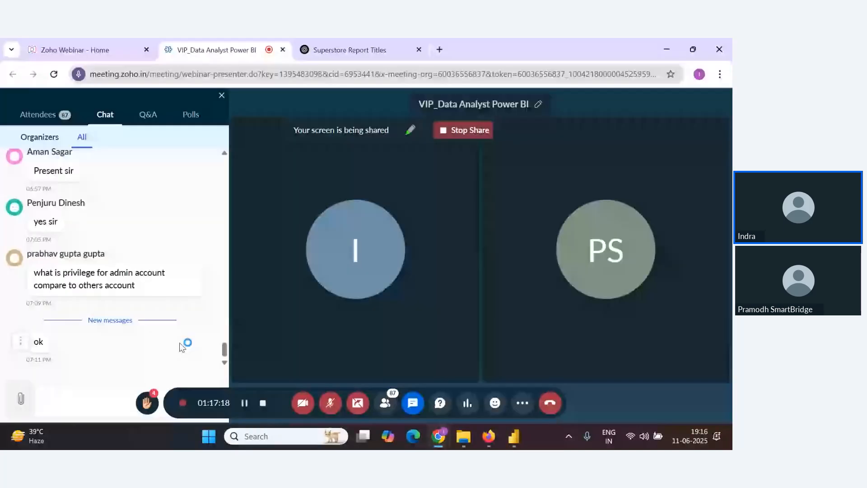
Unmute the microphone in the webinar window while the report publishes
click(331, 411)
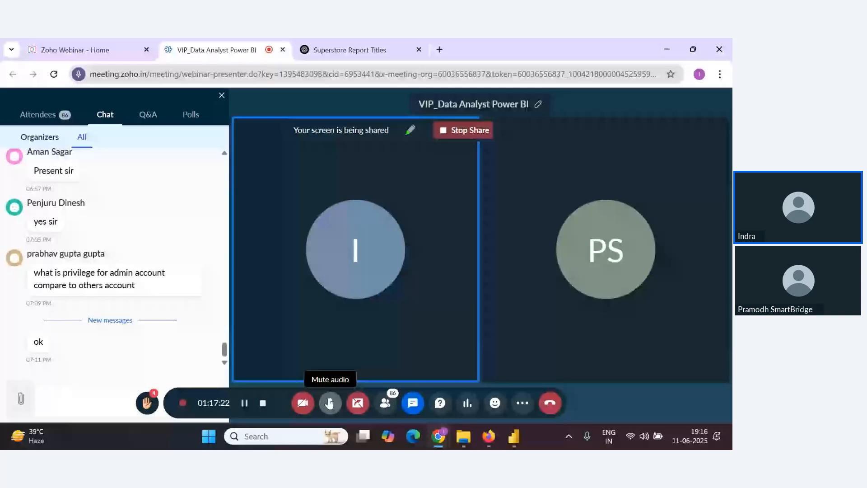
key(alt+Tab)
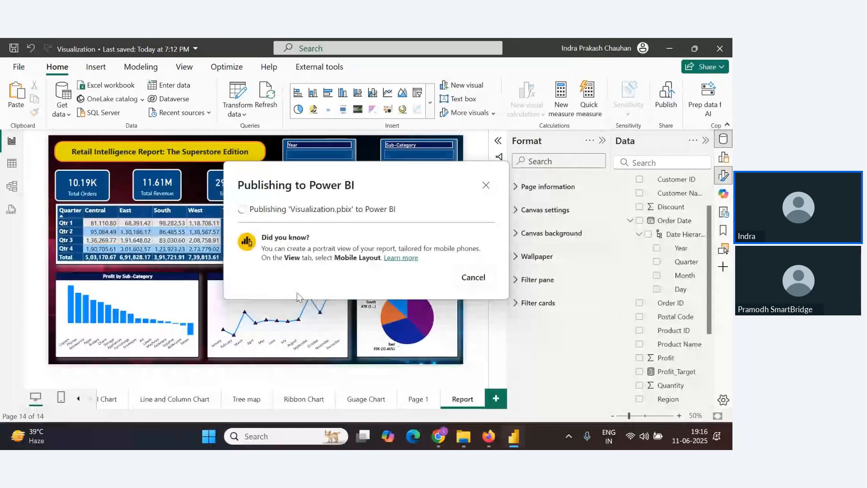
key(alt+Tab)
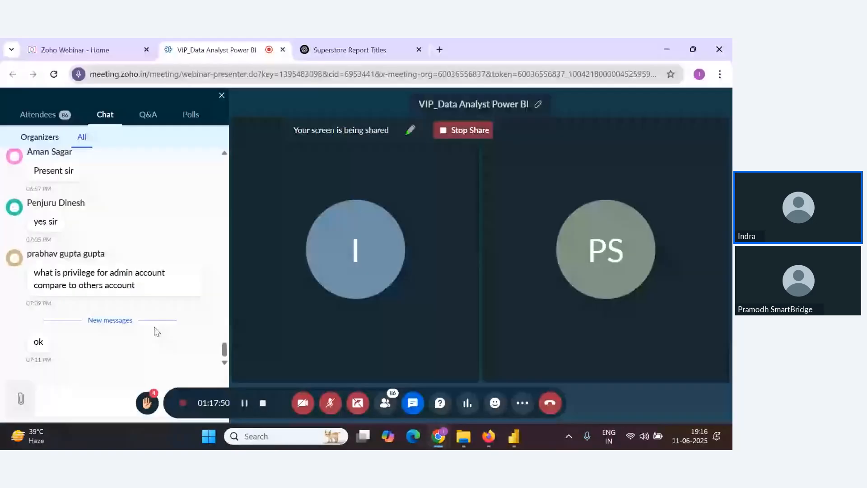
key(alt+Tab)
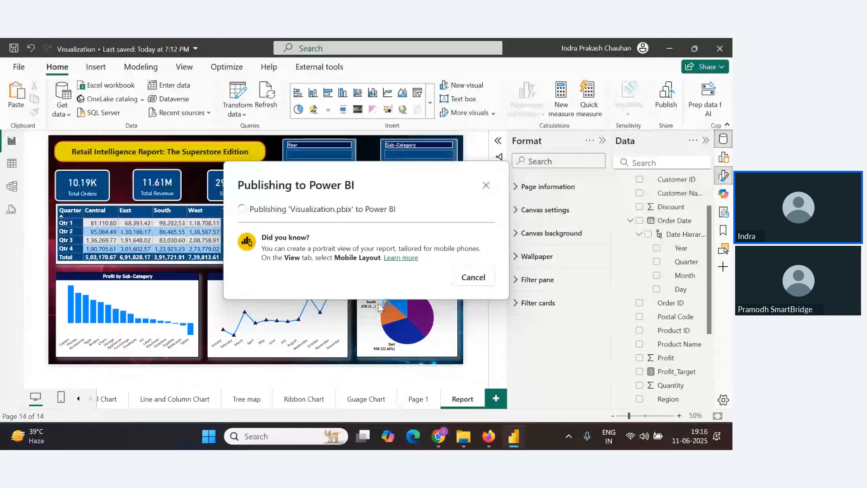
key(alt+Tab)
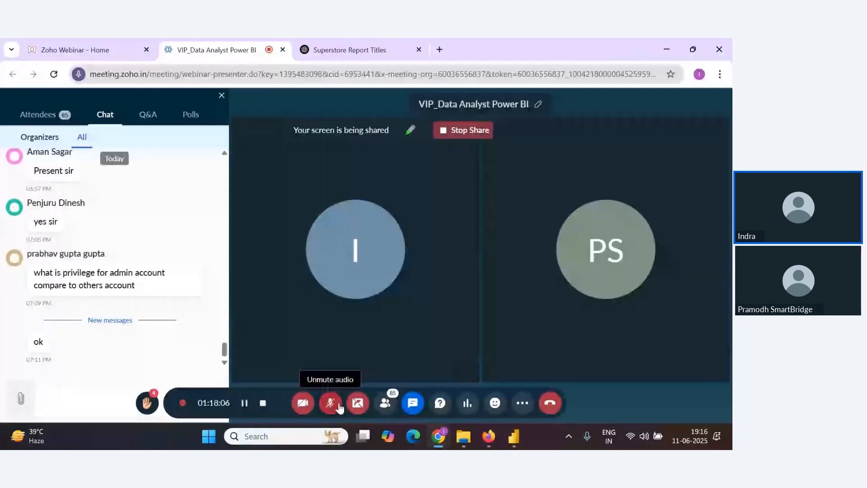
key(alt+Tab)
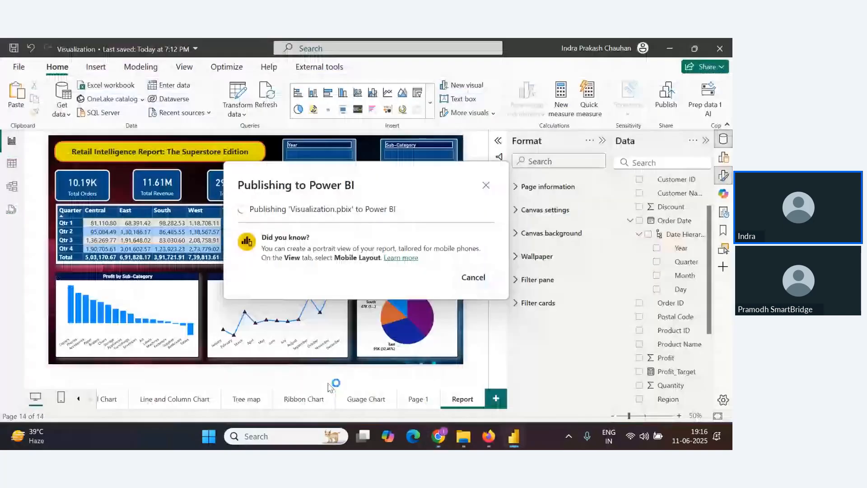
key(alt+Tab)
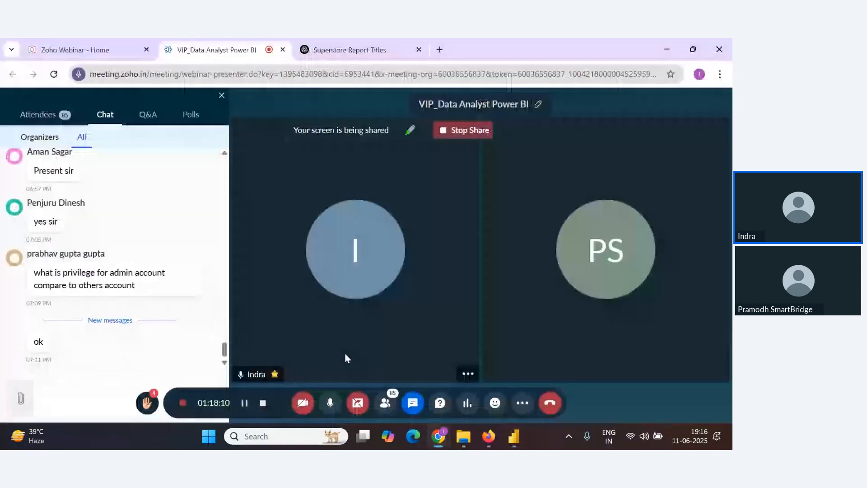
key(alt+Tab)
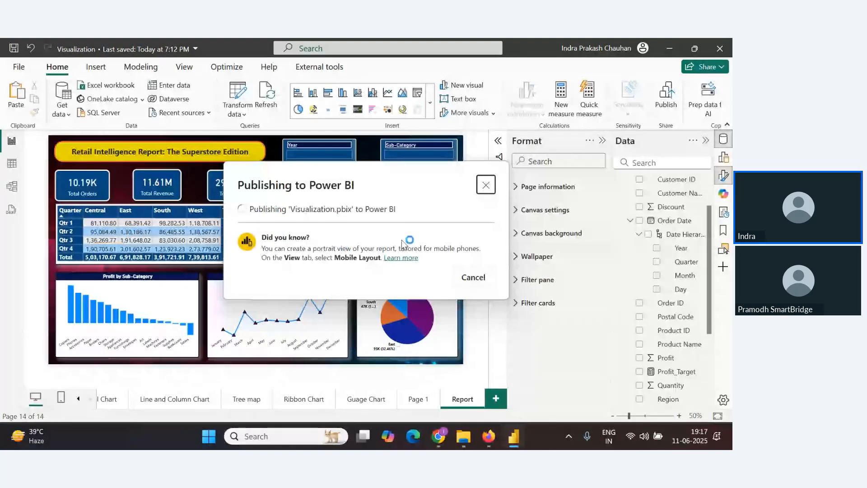
click(438, 437)
click(331, 410)
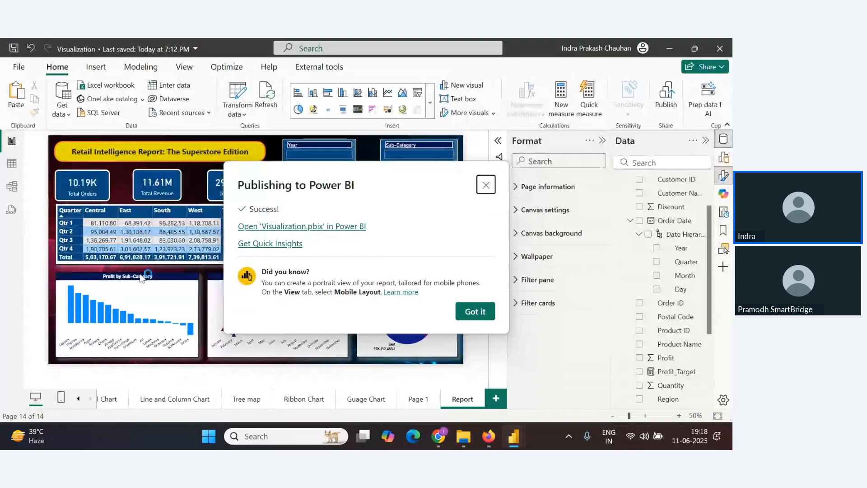
key(alt+Tab)
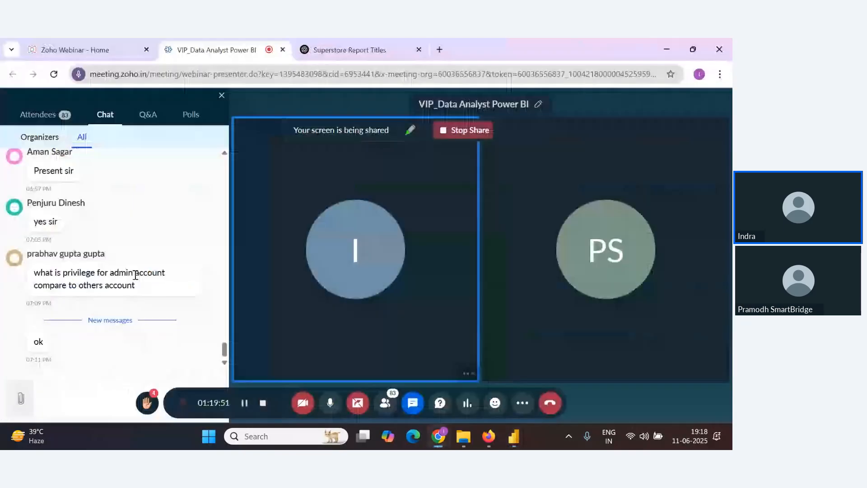
key(alt+Tab)
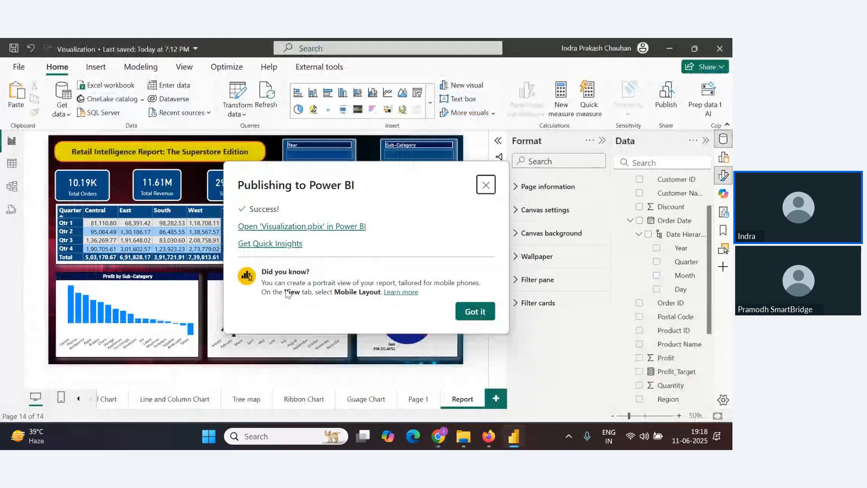
key(alt+Tab)
key(alt+Tab)
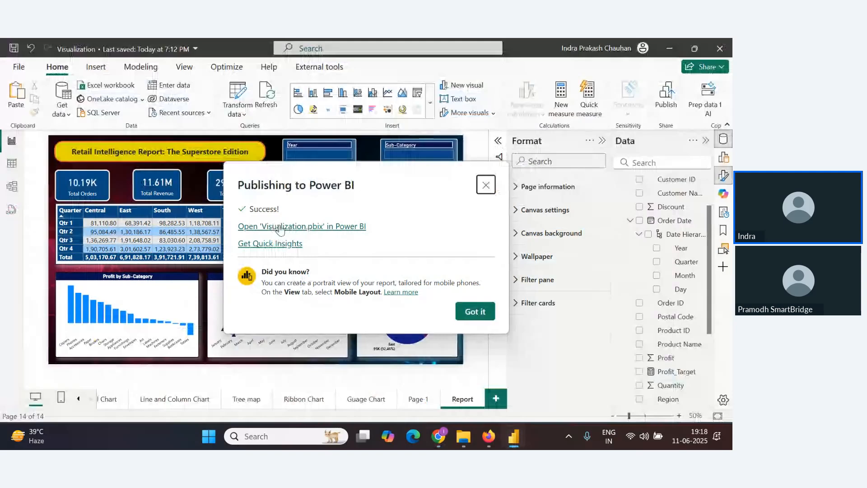
Open the published Visualization report in Power BI Service and refresh the My Project workspace list
click(280, 228)
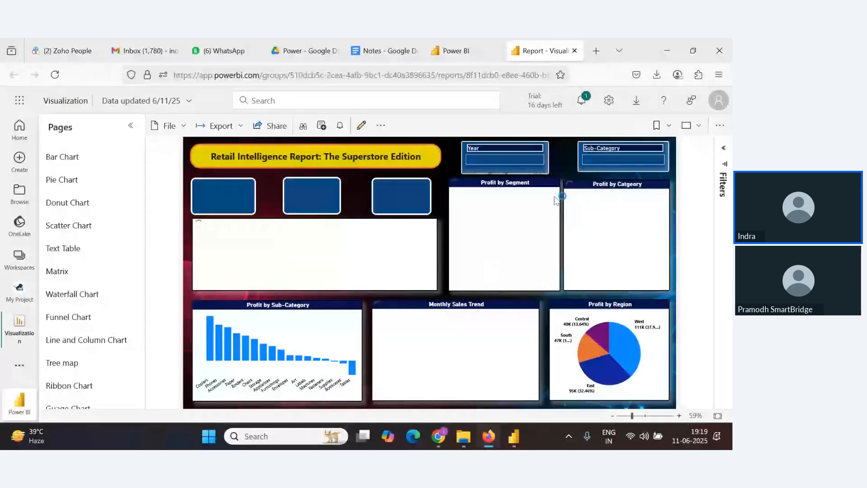
key(alt+Tab)
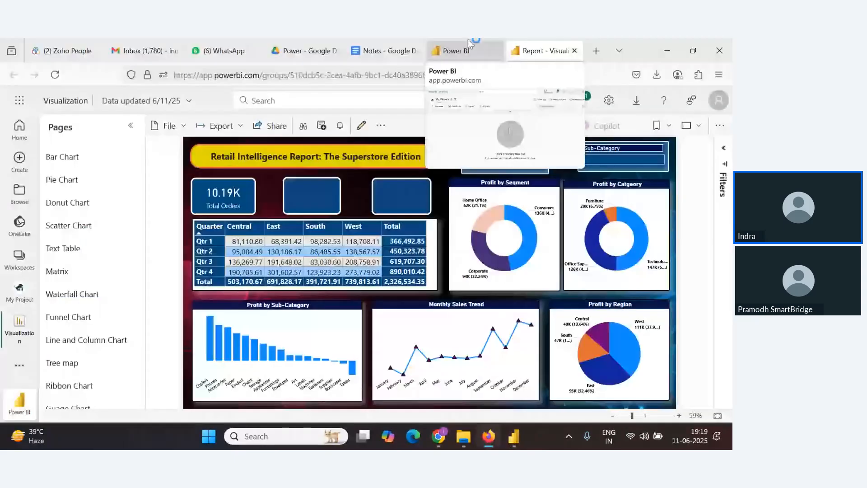
click(465, 49)
key(F5)
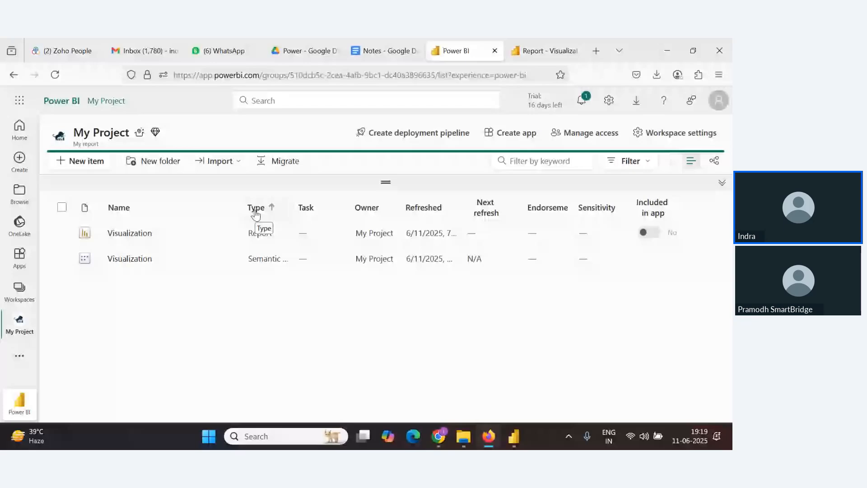
key(alt+Tab)
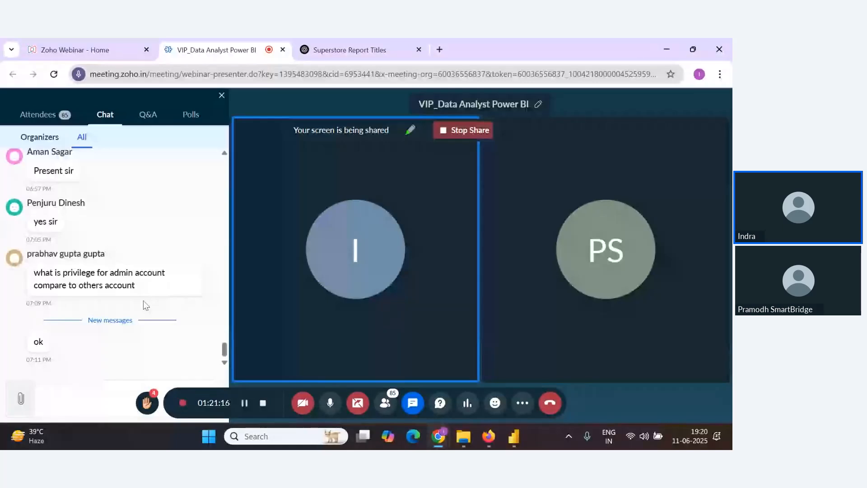
key(alt+Tab)
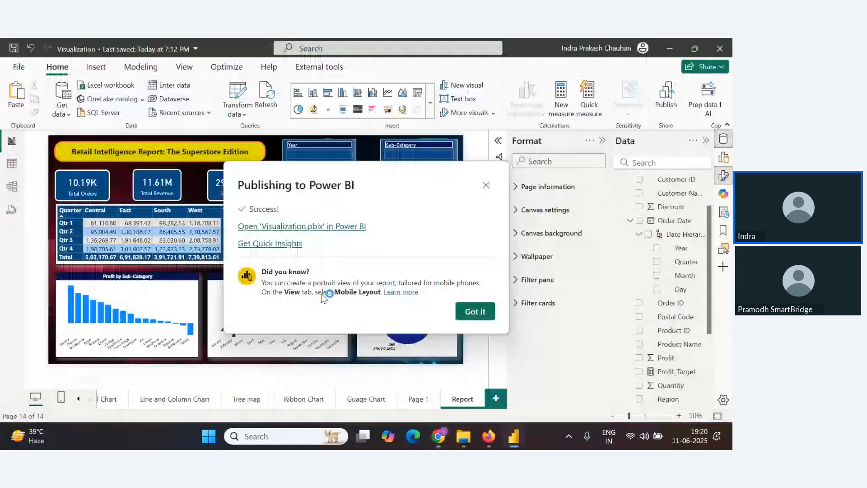
key(alt+Tab)
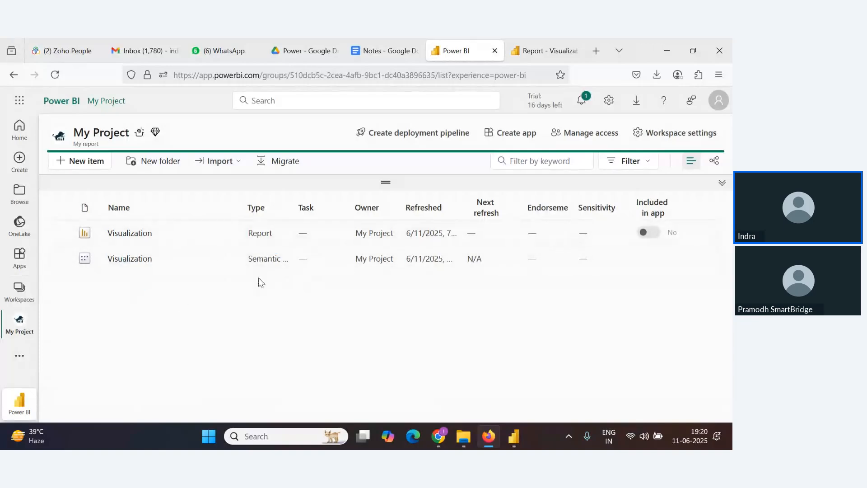
key(alt+Tab)
key(alt+Tab)
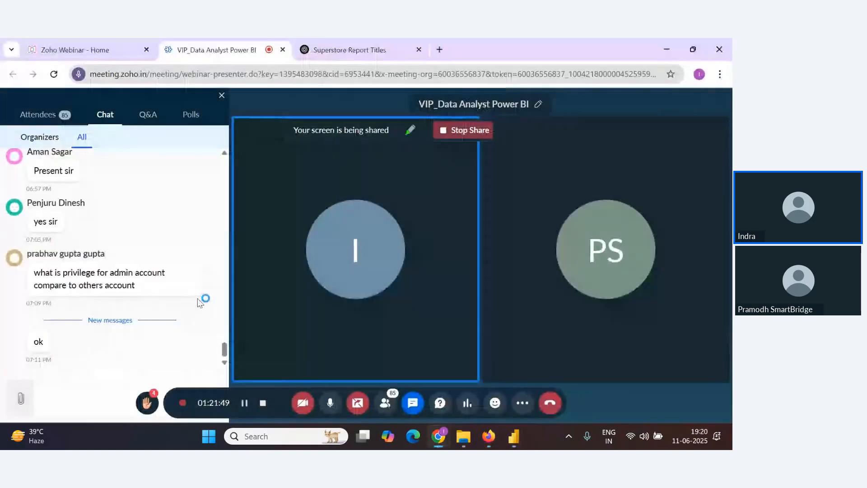
key(alt+Tab)
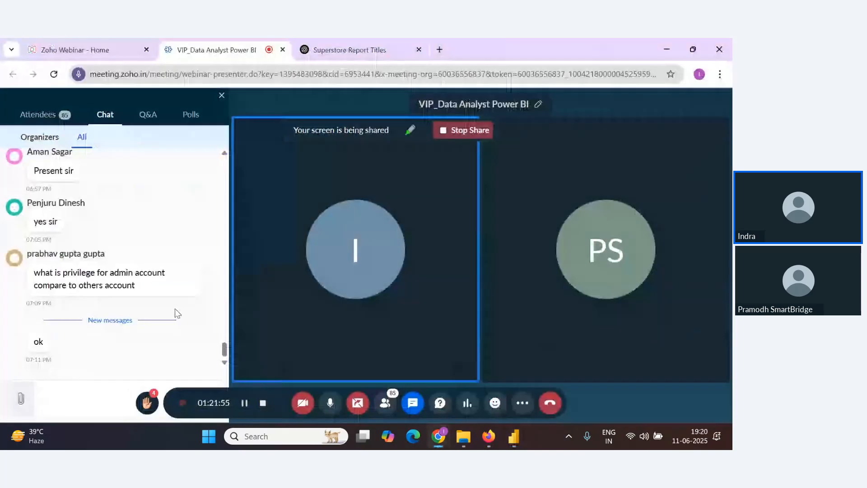
key(alt+Tab)
key(alt+Tab)
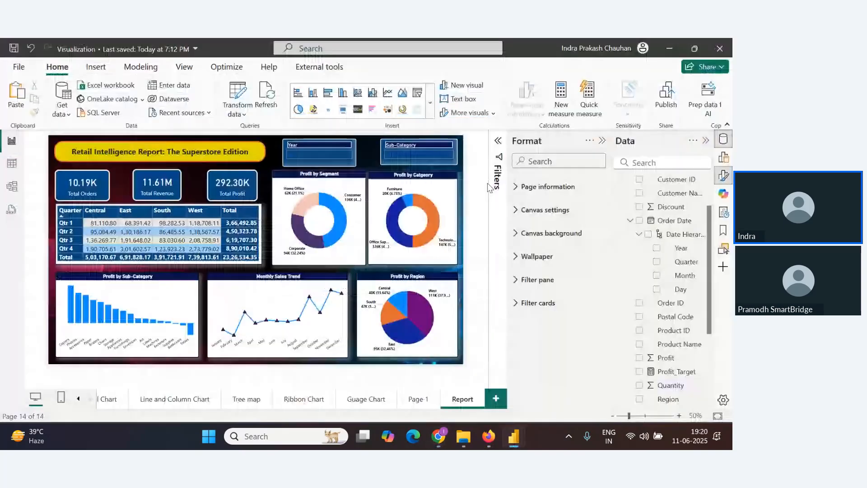
key(alt+Tab)
key(alt+Tab)
key(alt+Tab)
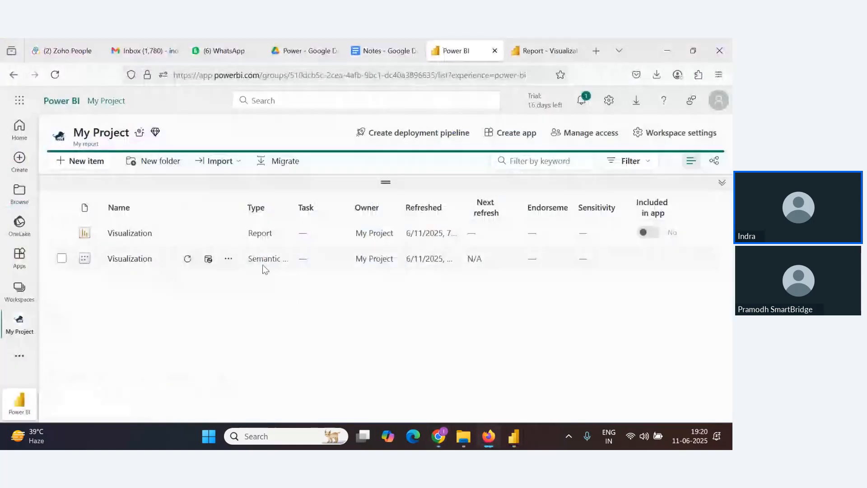
Open the Visualization report from the My Project workspace and browse its Text Table, Matrix and Report pages
click(123, 234)
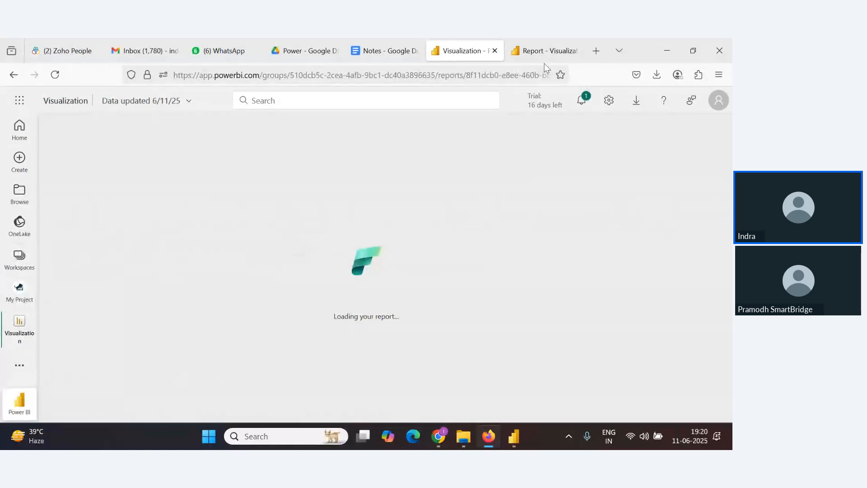
click(494, 51)
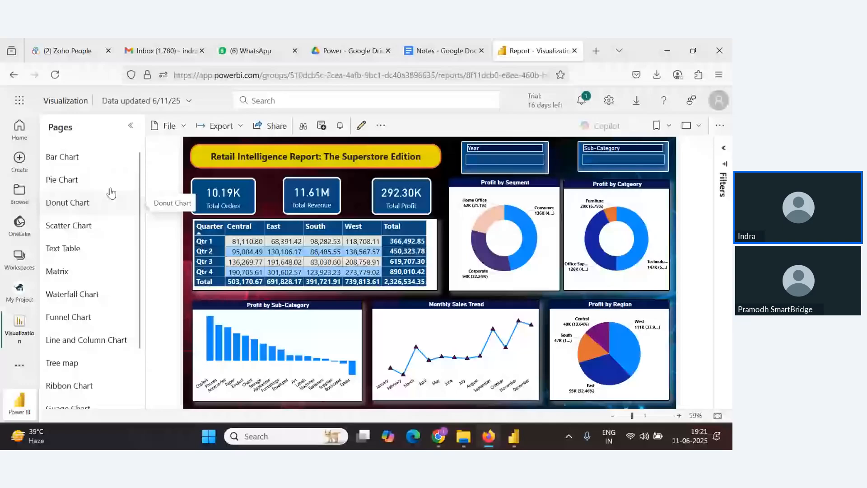
click(81, 248)
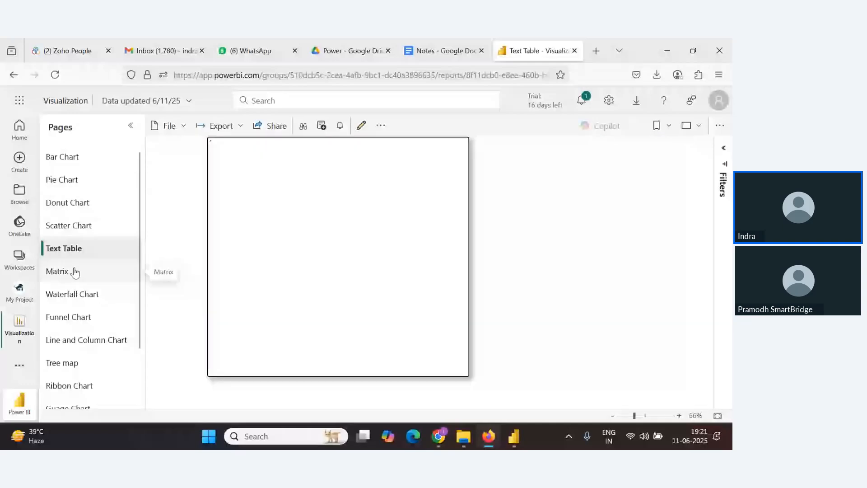
click(75, 272)
scroll(61, 382, down, 2)
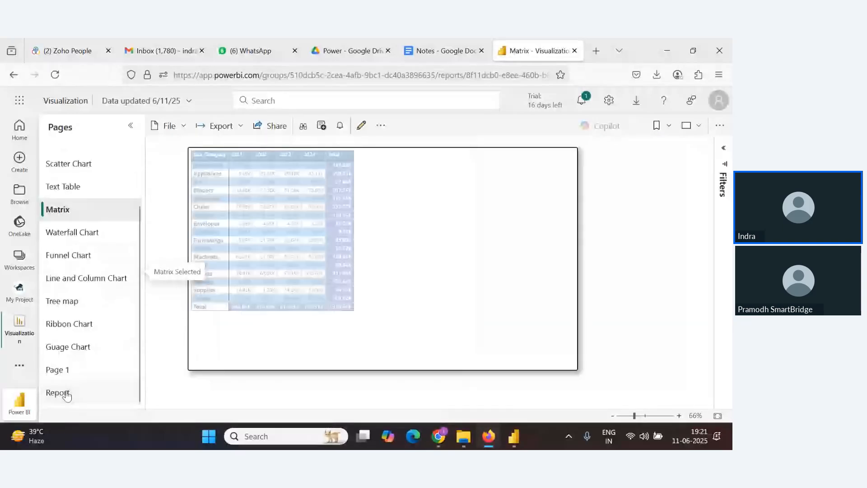
click(66, 394)
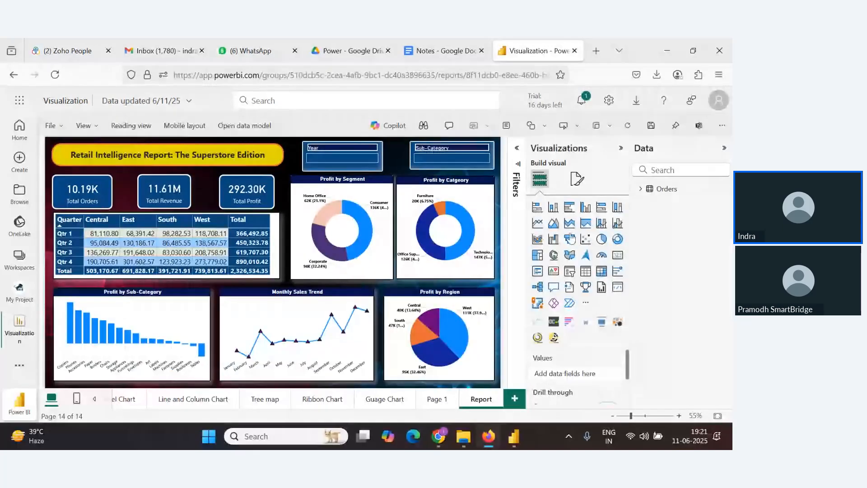
Examine the Orders fields used by the Profit by Category chart, then open the report's data model online
click(640, 189)
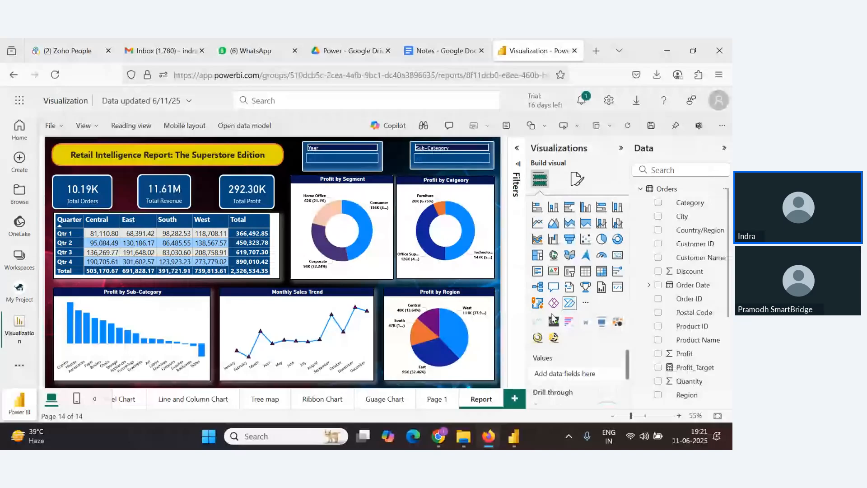
click(447, 253)
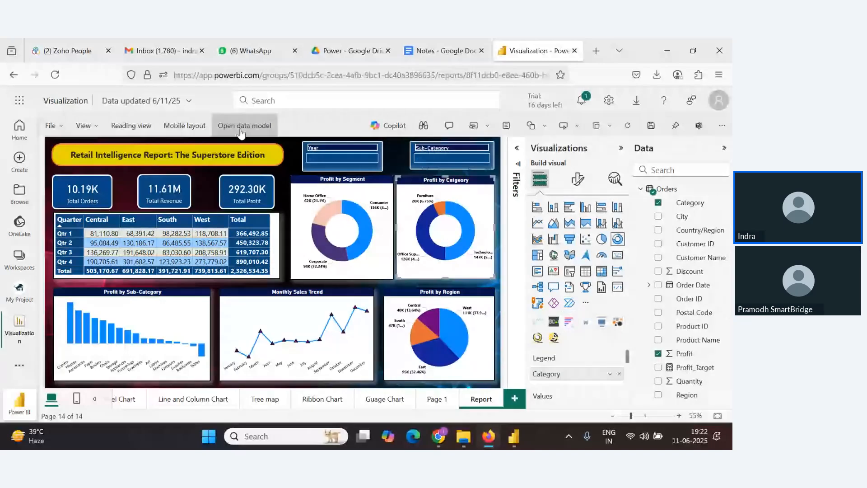
key(alt+Tab)
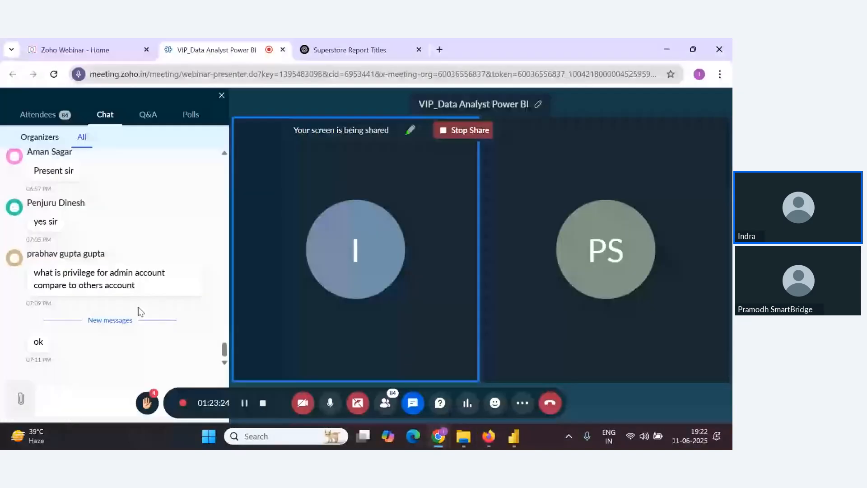
key(alt+Tab)
click(244, 125)
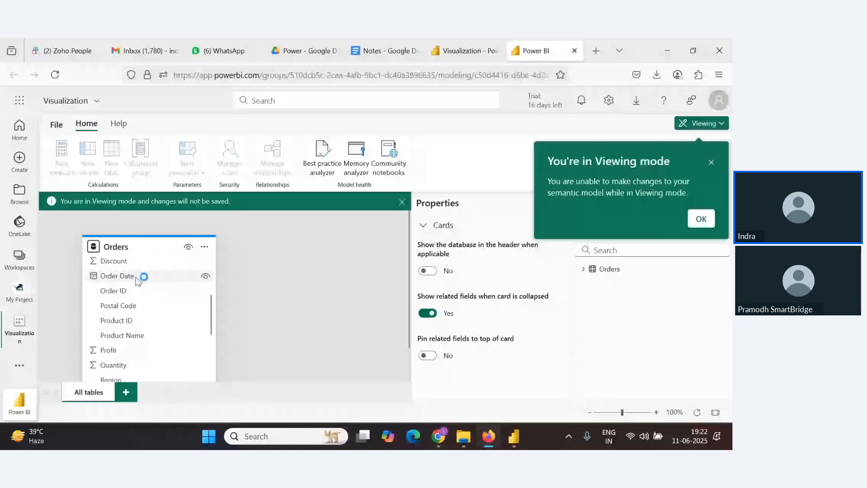
Scroll through the Orders table fields in the online data model and return to the Visualization report tabs
key(alt+Tab)
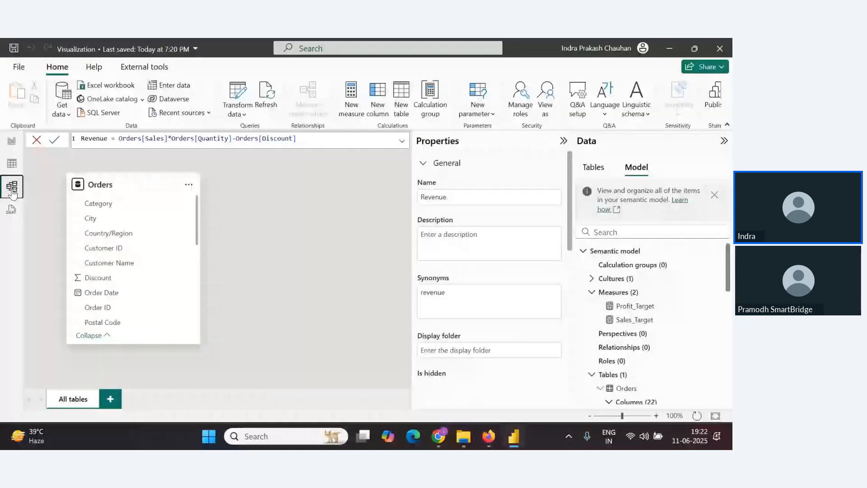
key(alt+Tab)
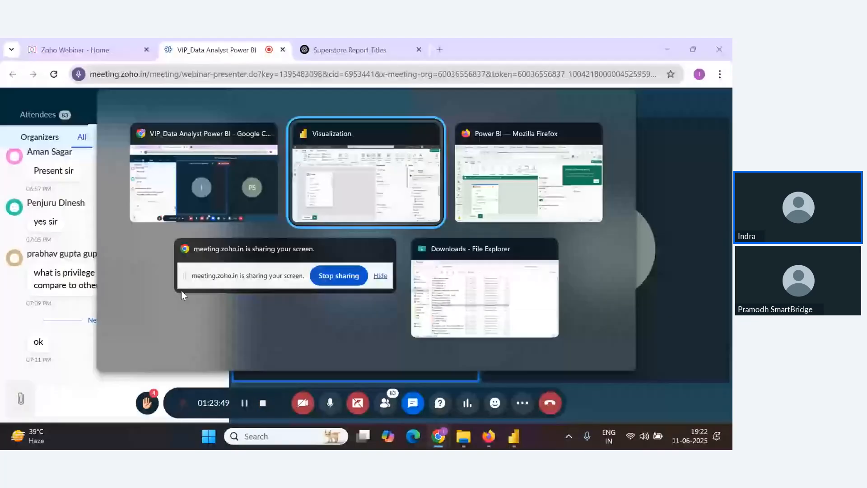
key(alt+Tab)
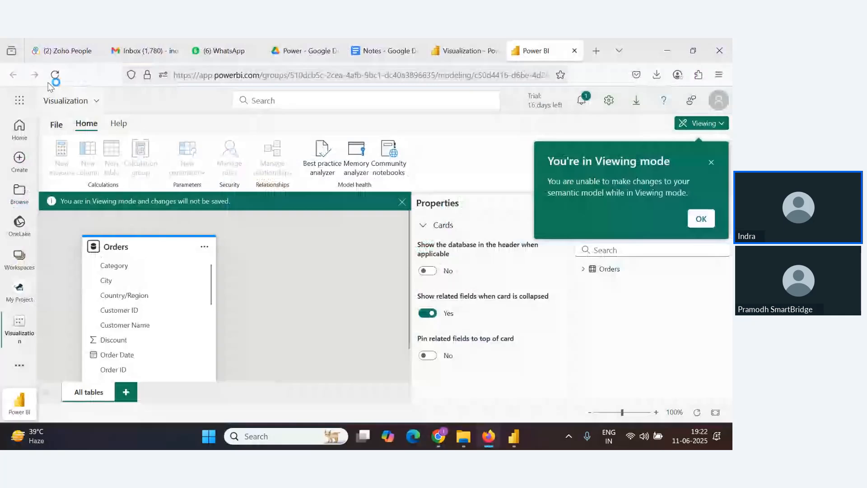
scroll(149, 289, down, 3)
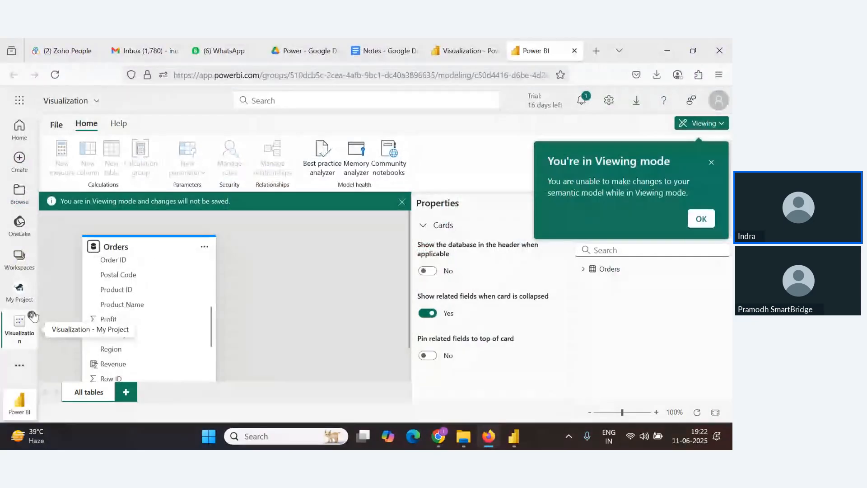
click(31, 314)
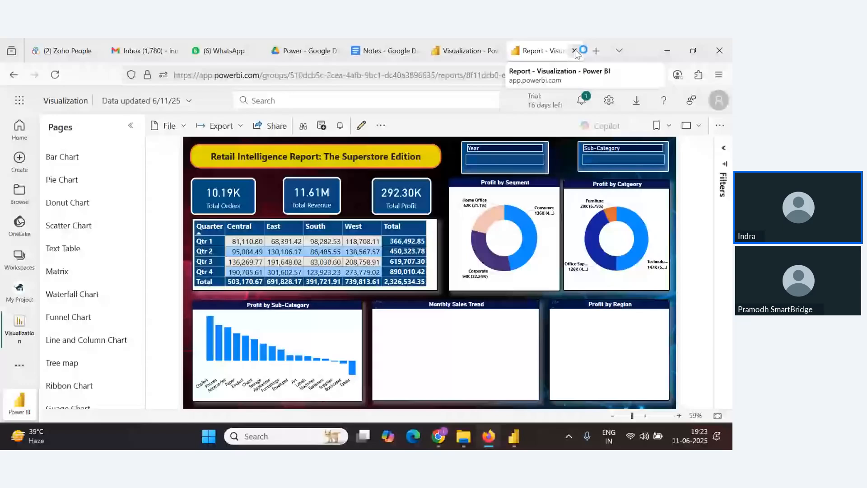
click(469, 51)
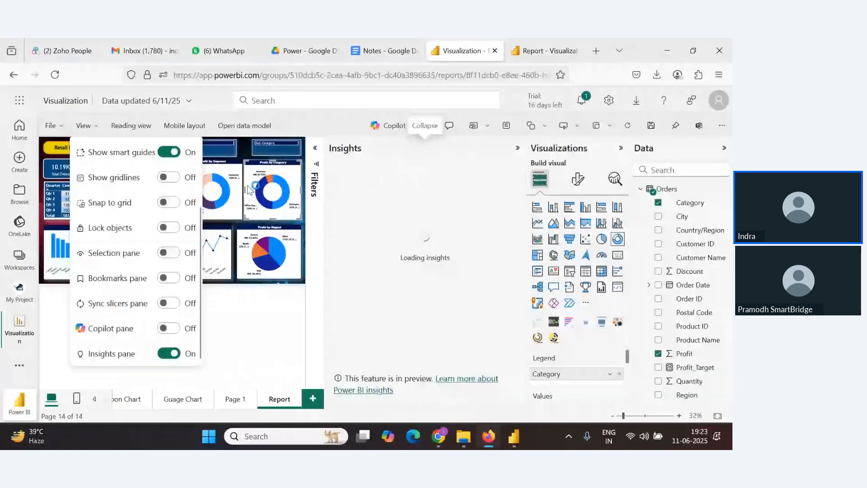
key(alt+Tab)
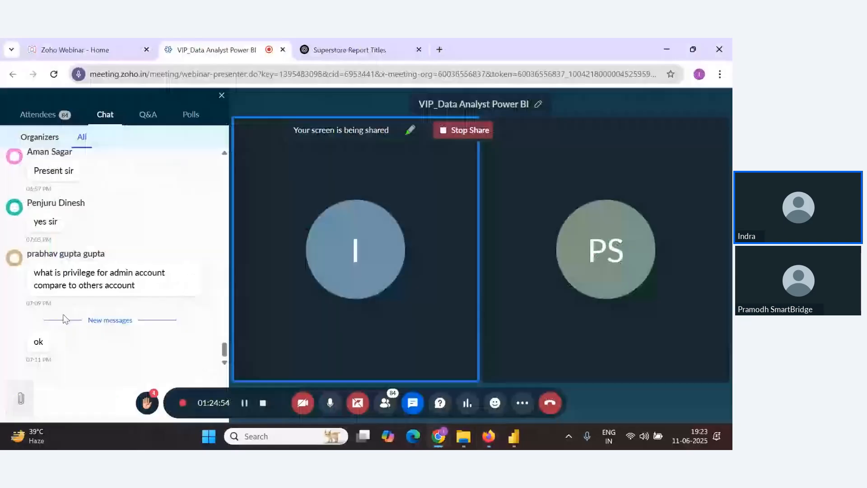
Browse the Top and All KPI insights in the Insights pane, then switch the report to reading view
key(alt+Tab)
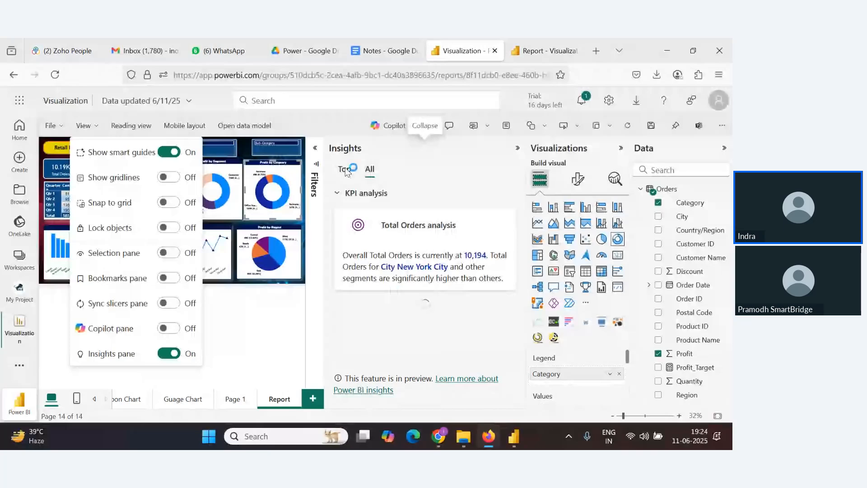
click(345, 171)
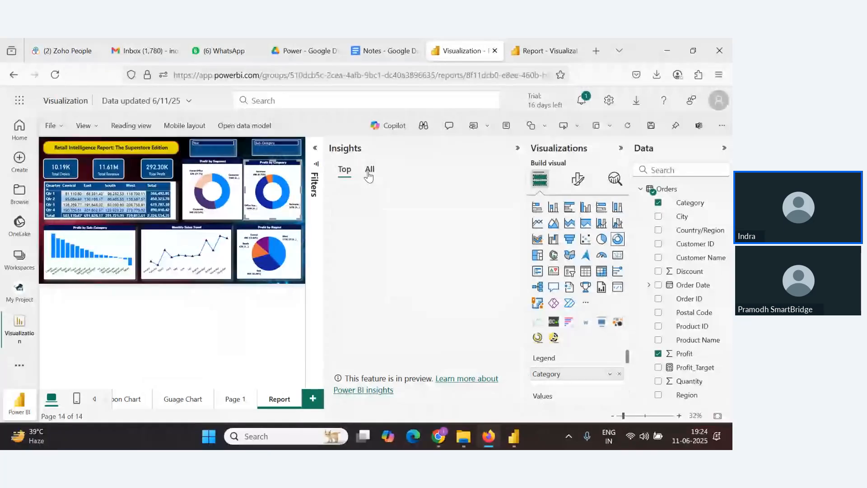
click(369, 171)
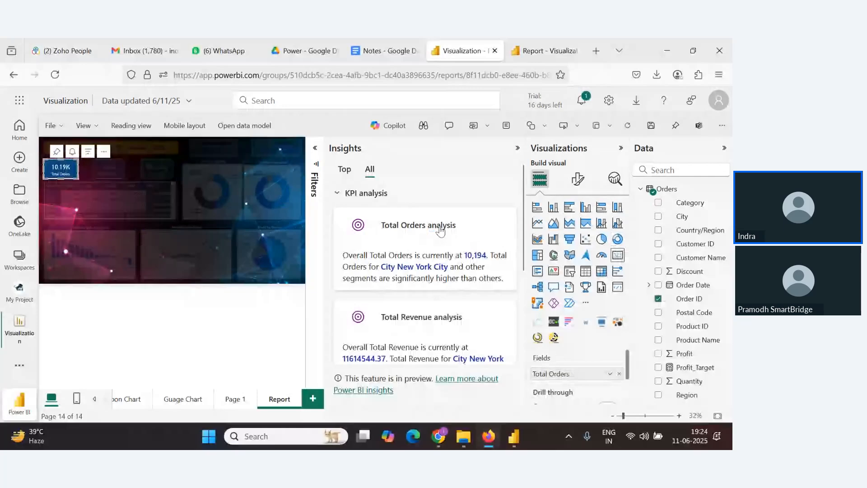
scroll(433, 253, down, 3)
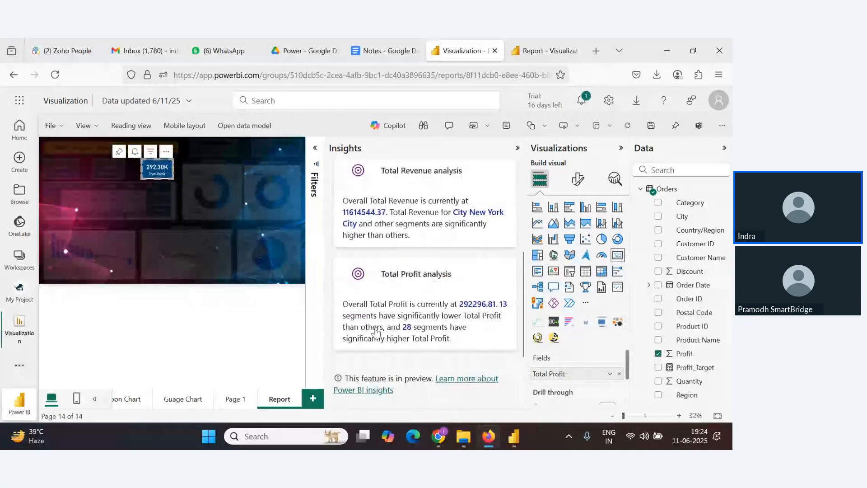
scroll(377, 332, up, 3)
click(48, 129)
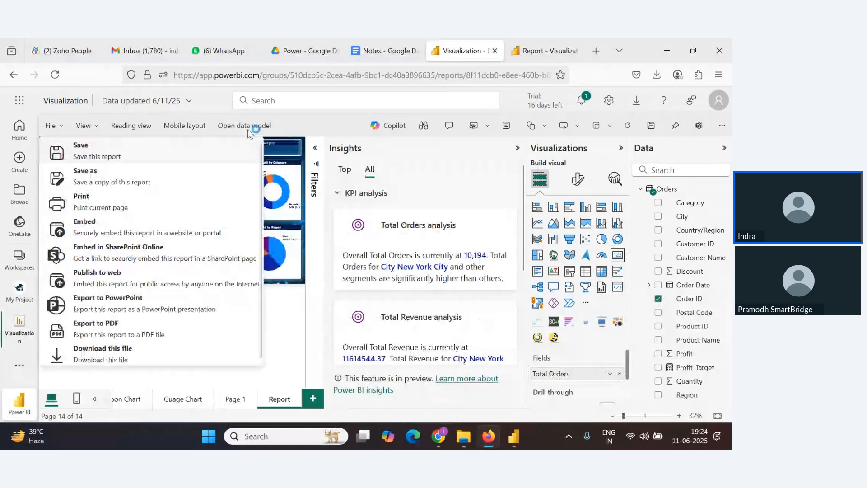
click(131, 126)
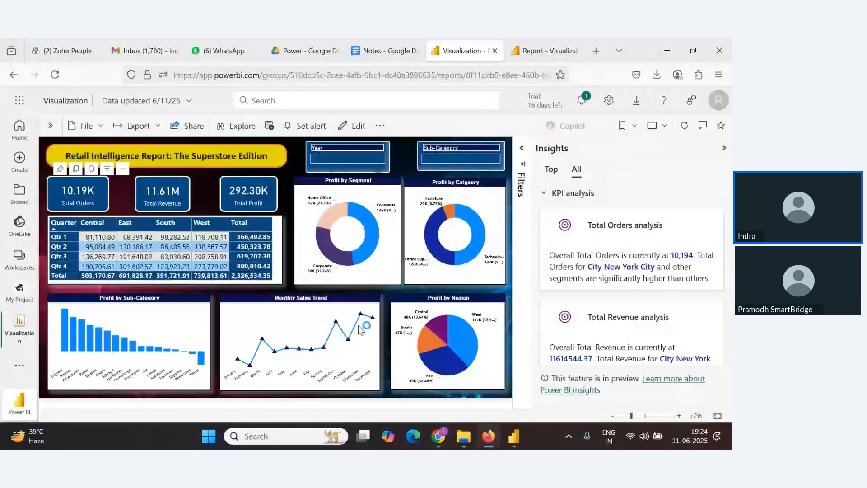
Review the report's Manage permissions page and its Direct access list, then close that browser tab
key(alt+Tab)
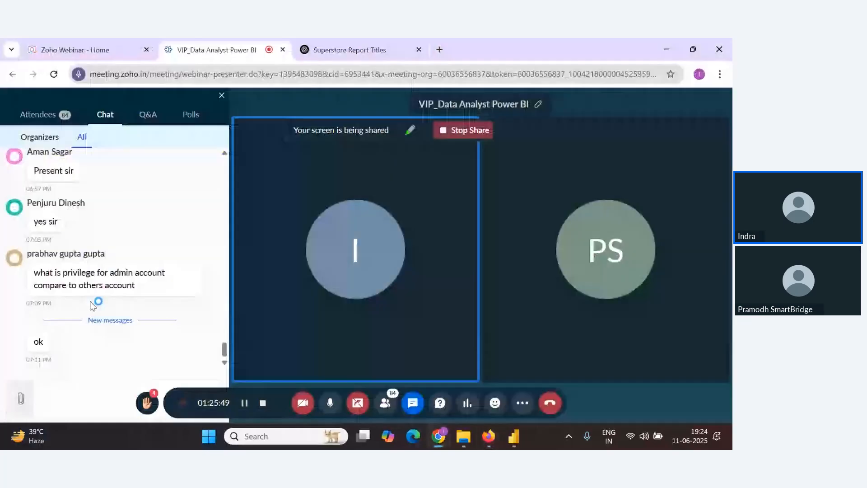
key(alt+Tab)
click(101, 127)
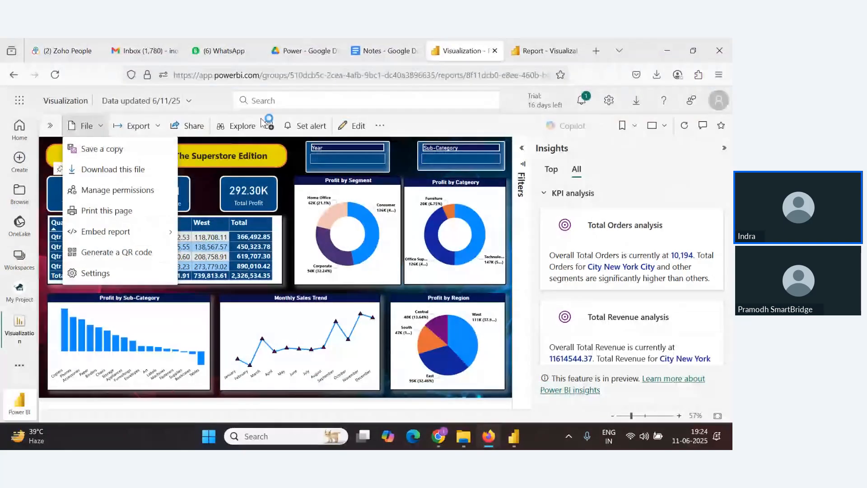
click(135, 126)
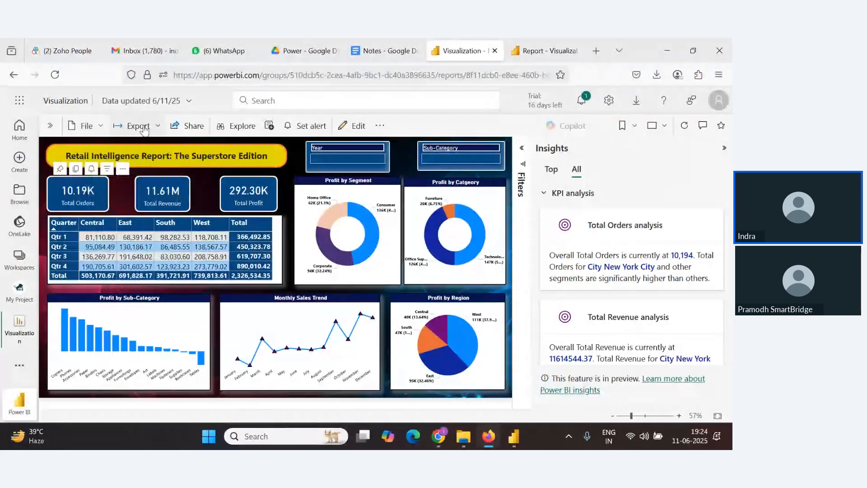
click(88, 127)
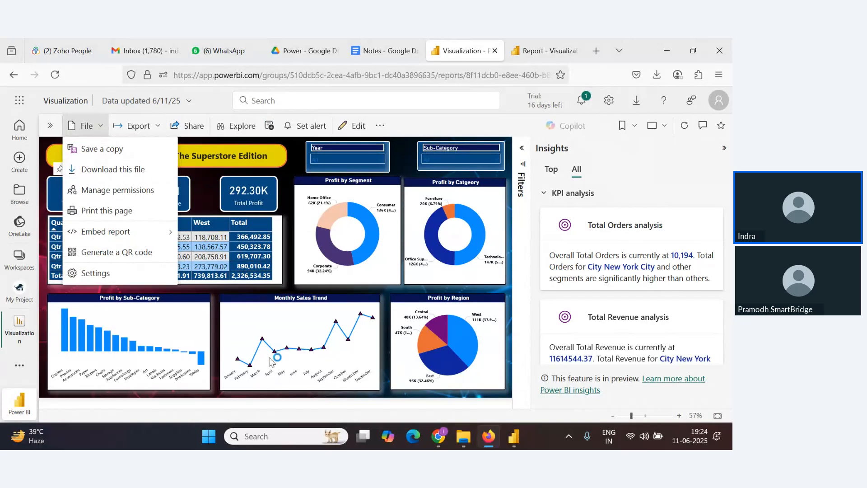
click(118, 190)
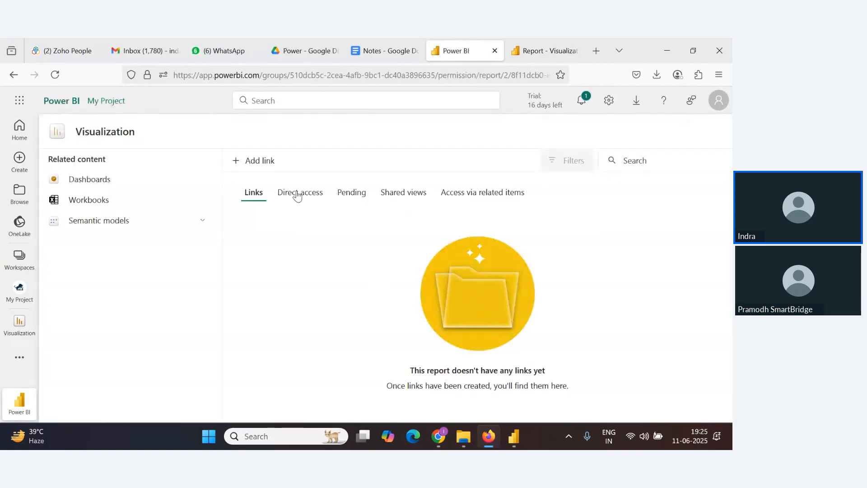
click(308, 195)
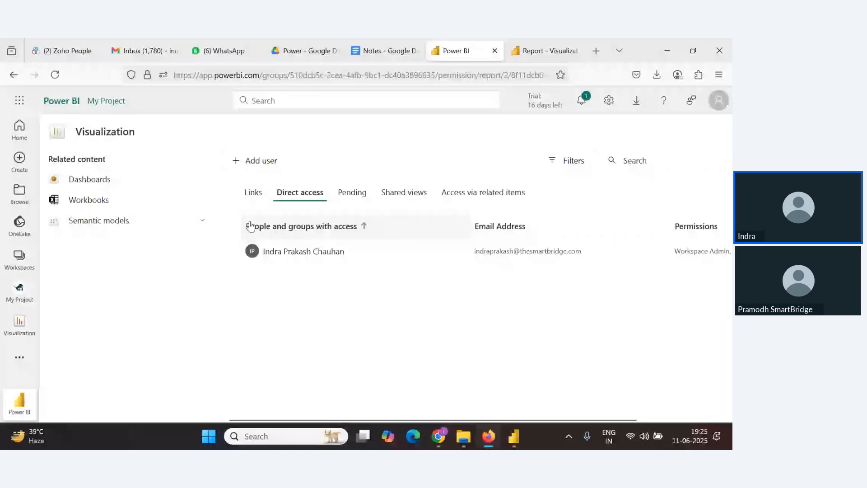
click(111, 104)
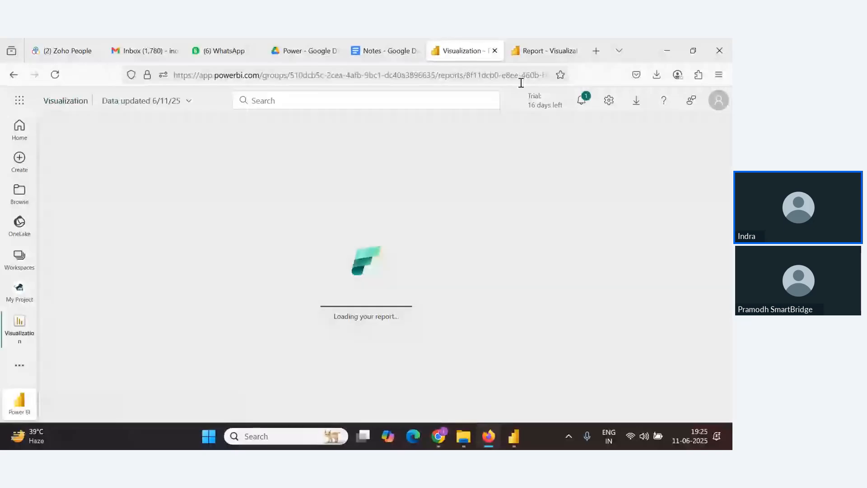
key(ctrl+w)
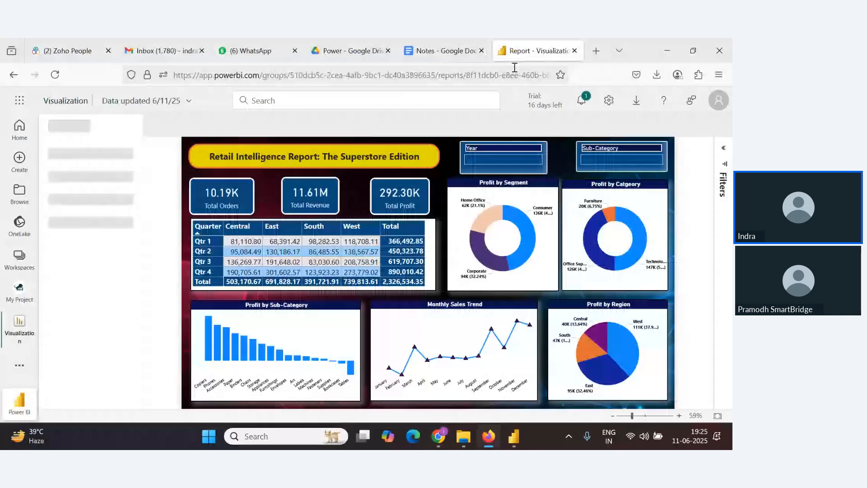
Open the secure website or portal embed dialog, select the embed link and HTML code, then close it
click(169, 125)
mouse_move(218, 233)
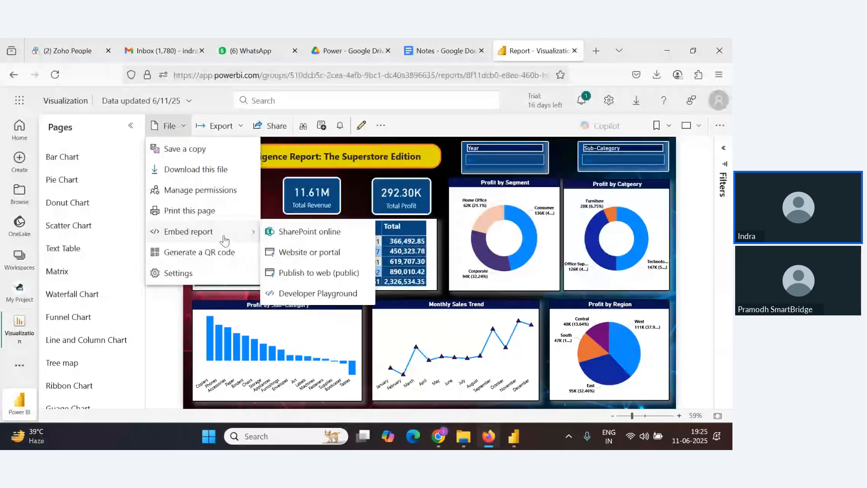
click(294, 254)
click(284, 256)
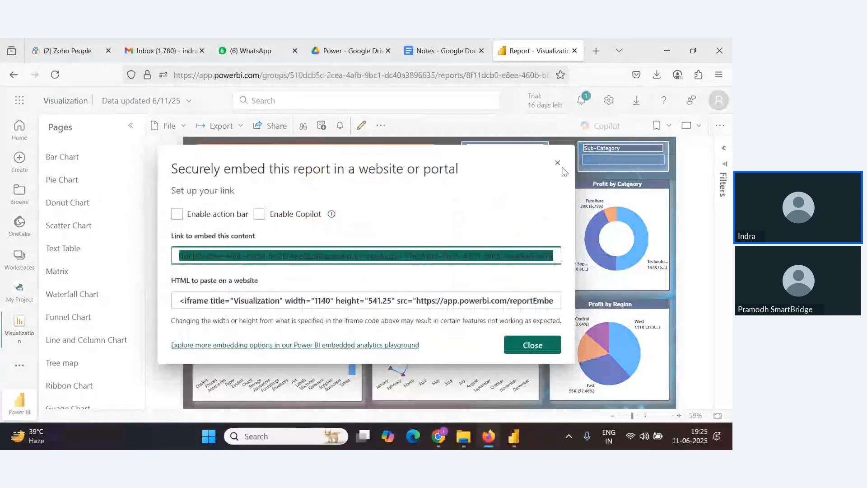
click(344, 307)
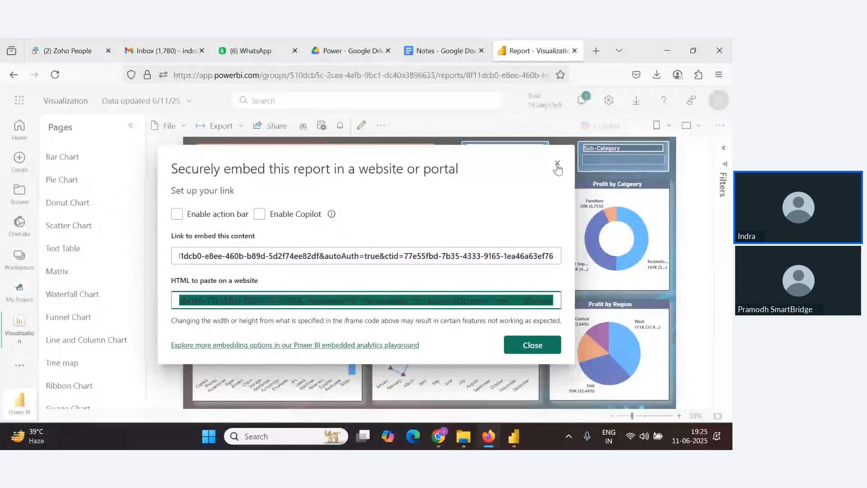
click(558, 163)
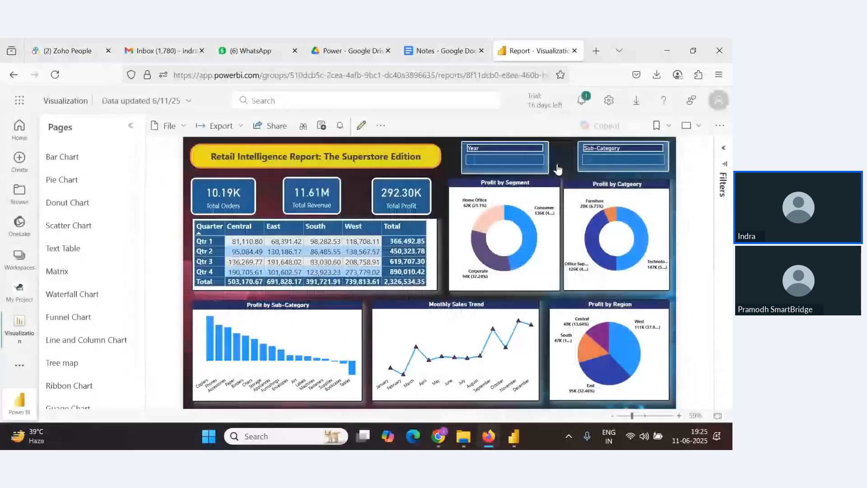
Generate a QR code for the report and close the QR code dialog
click(168, 126)
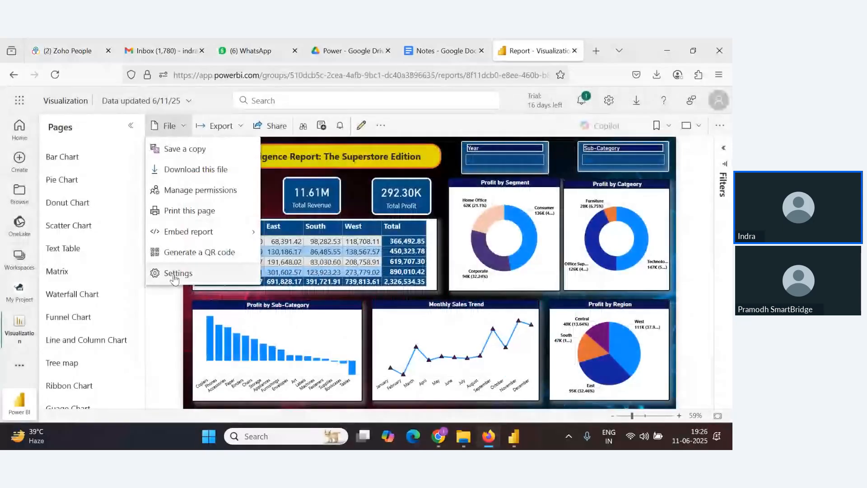
click(199, 252)
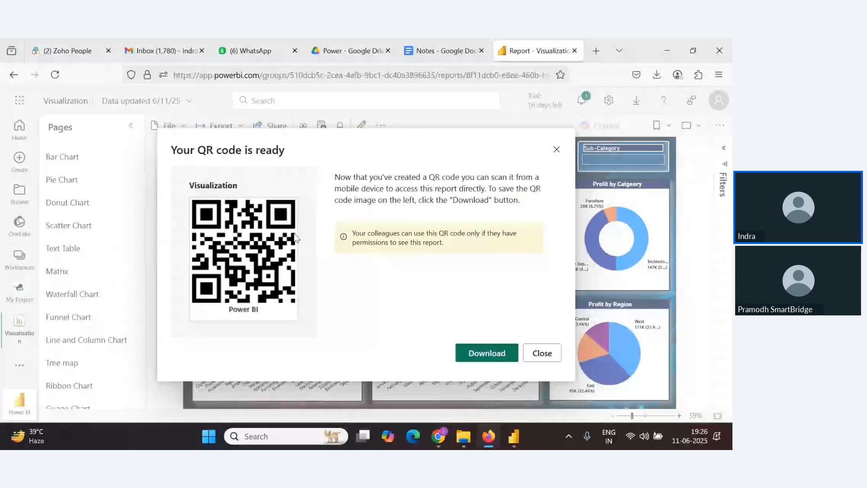
click(556, 149)
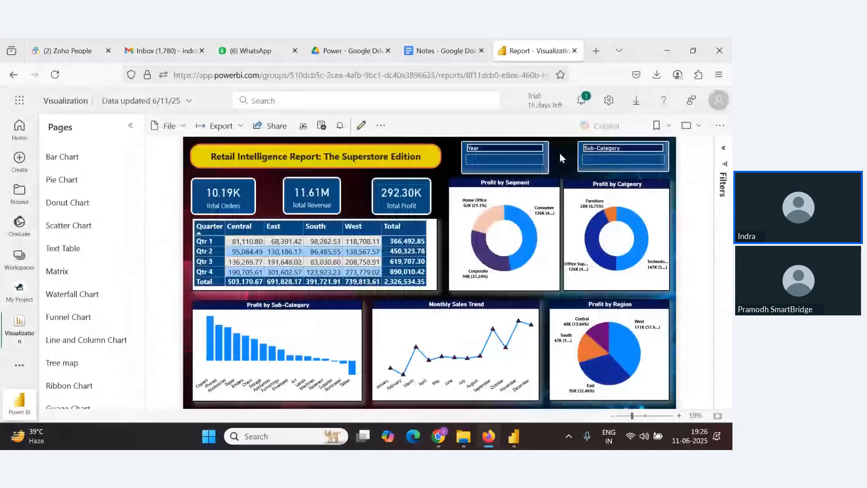
Open the report's Settings panel to review its options, then close it
click(172, 128)
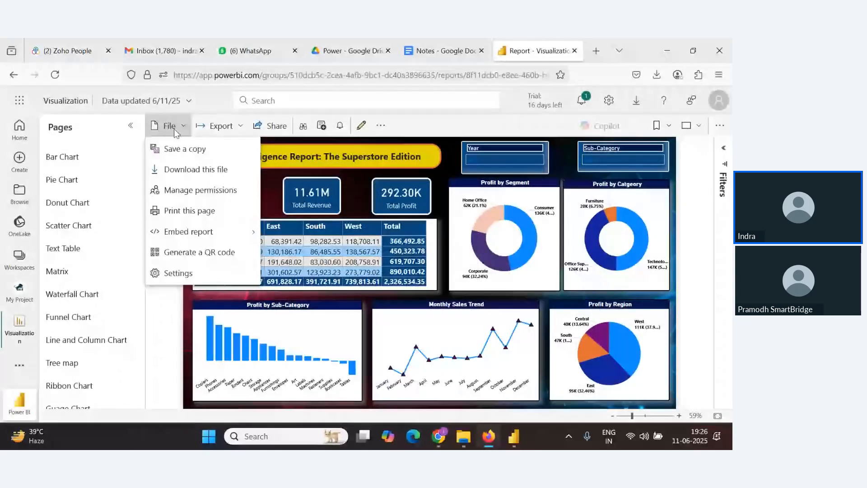
click(349, 261)
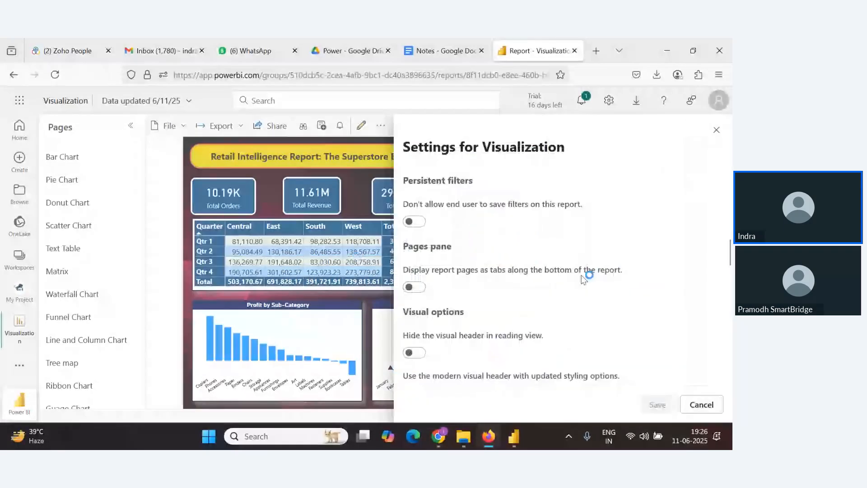
click(237, 145)
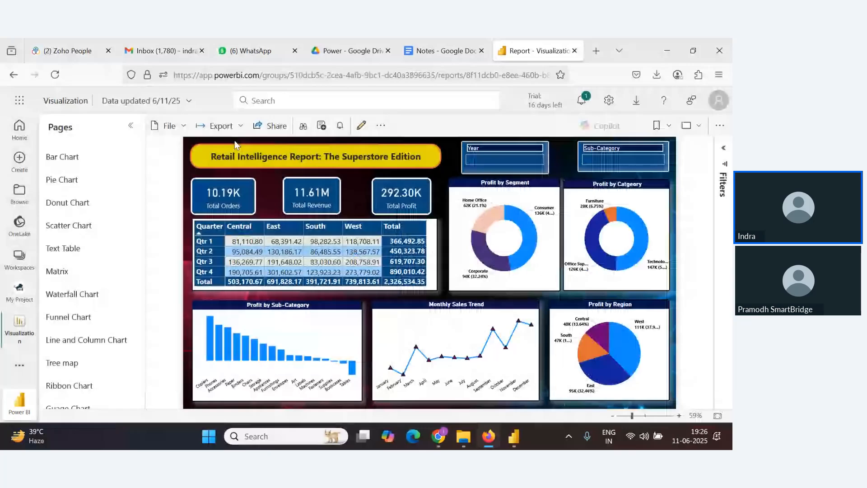
Export the report to PowerPoint as an image with current values
key(alt+Tab)
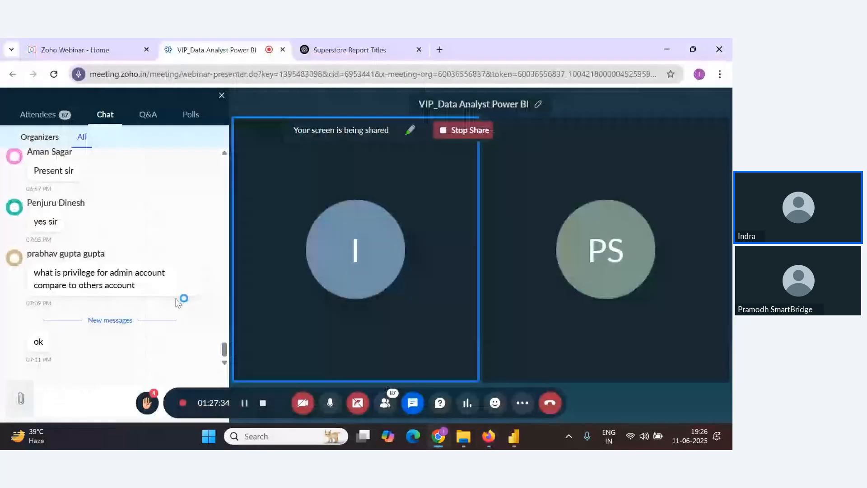
key(alt+Tab)
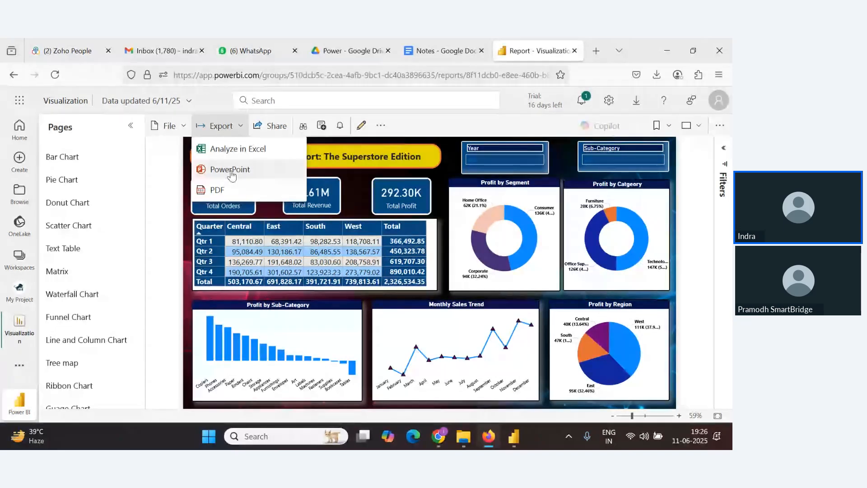
click(231, 172)
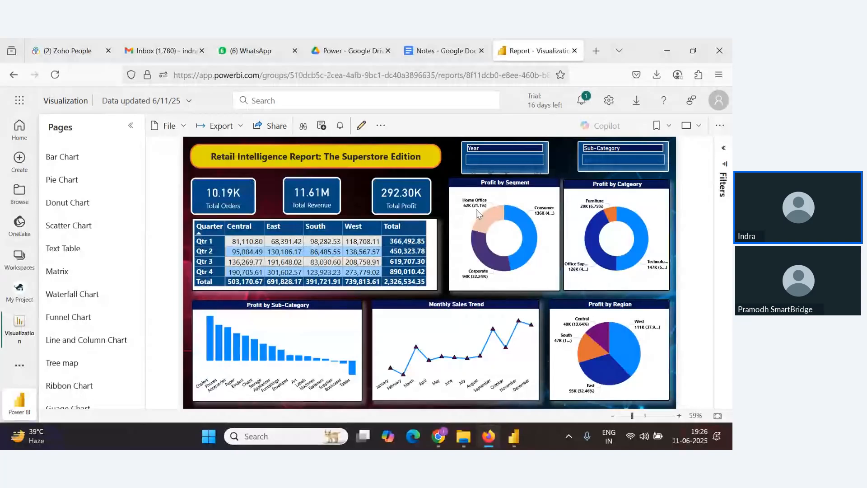
click(339, 203)
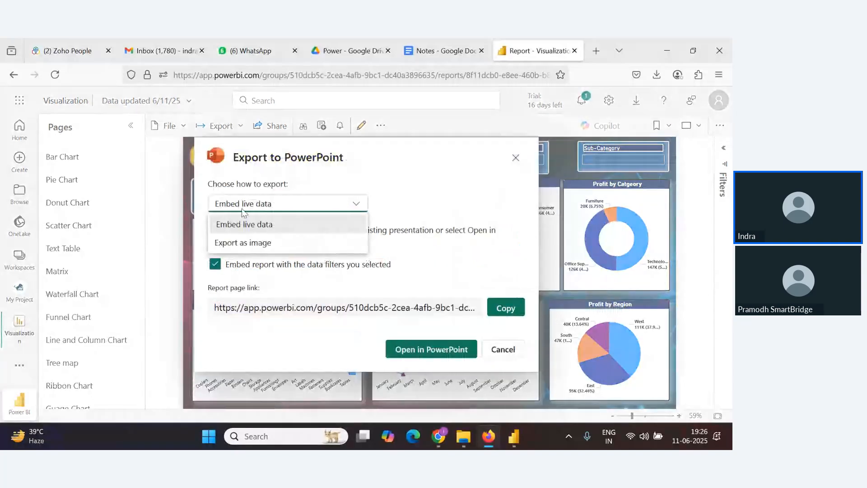
click(253, 244)
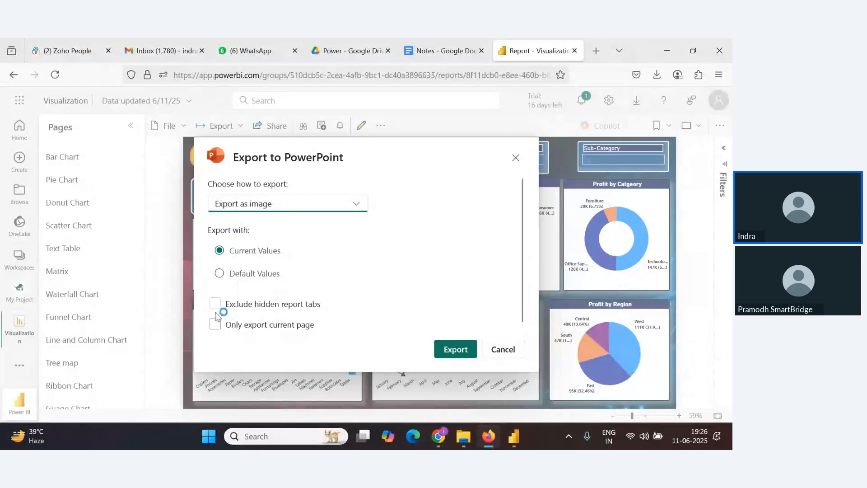
click(454, 350)
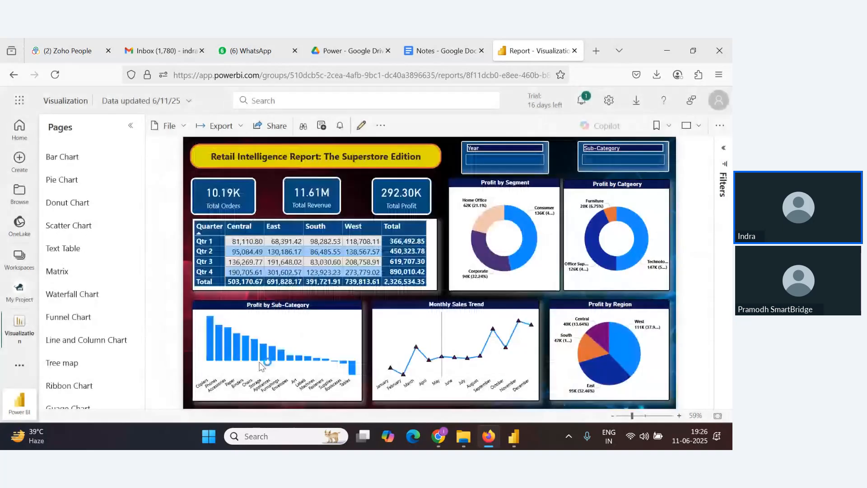
key(alt+Tab)
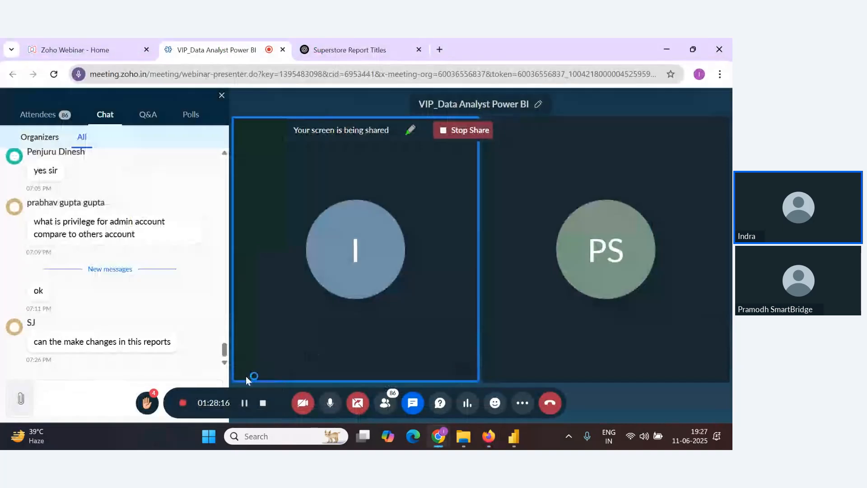
key(alt+Tab)
key(alt+Tab)
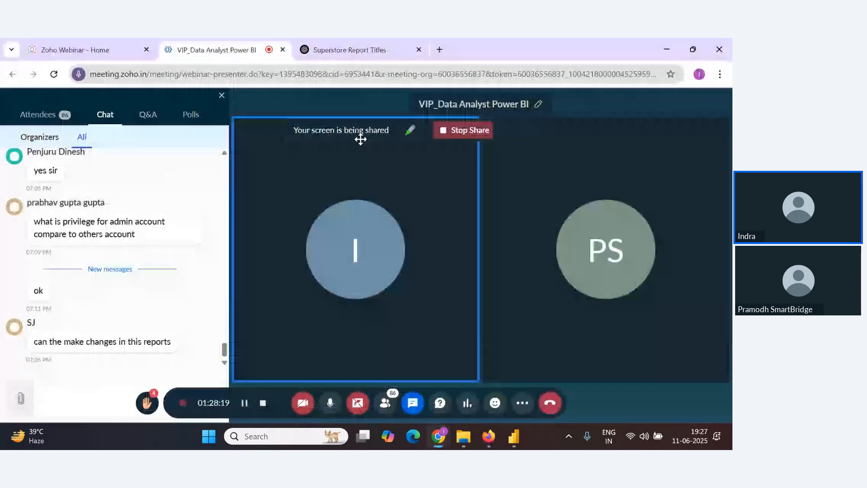
key(alt+Tab)
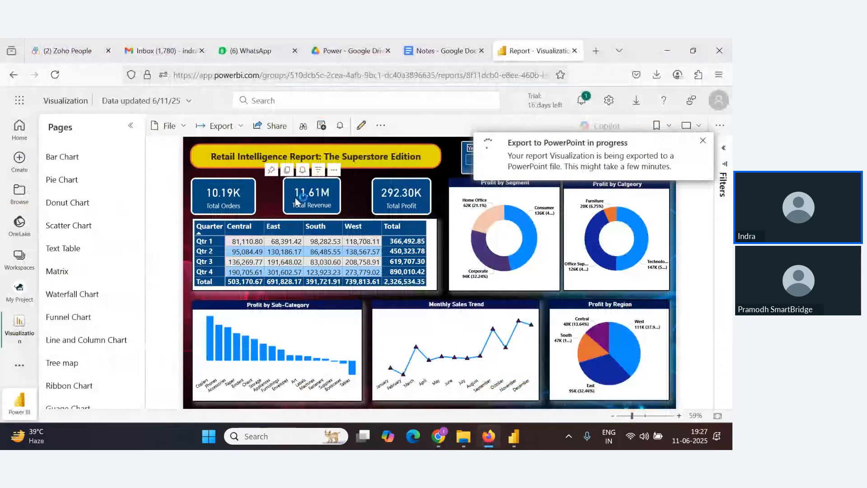
key(alt+Tab)
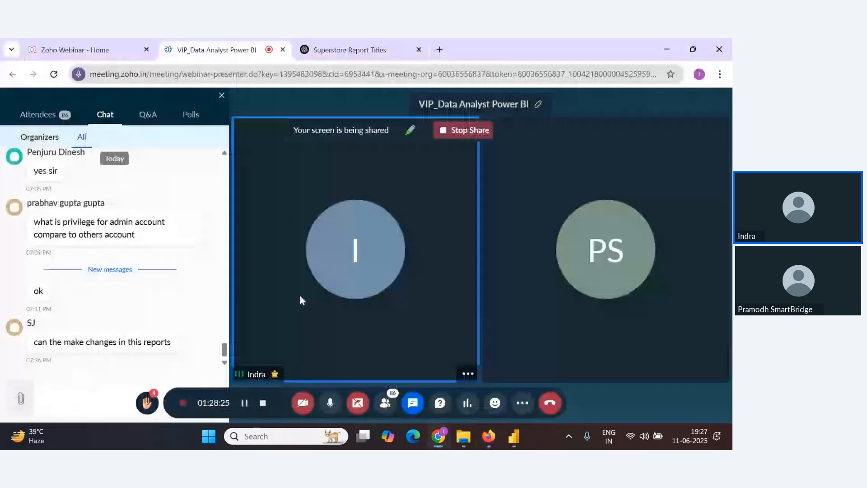
key(alt+Tab)
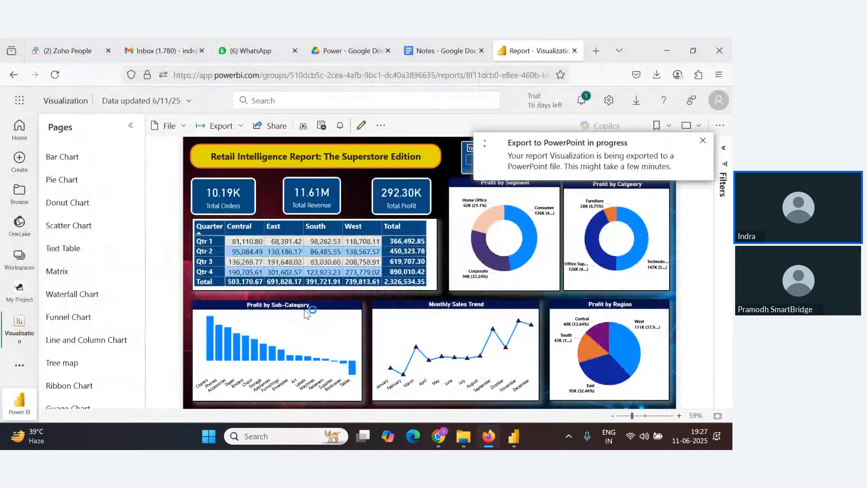
Export the report to PDF with current values
click(220, 131)
click(217, 190)
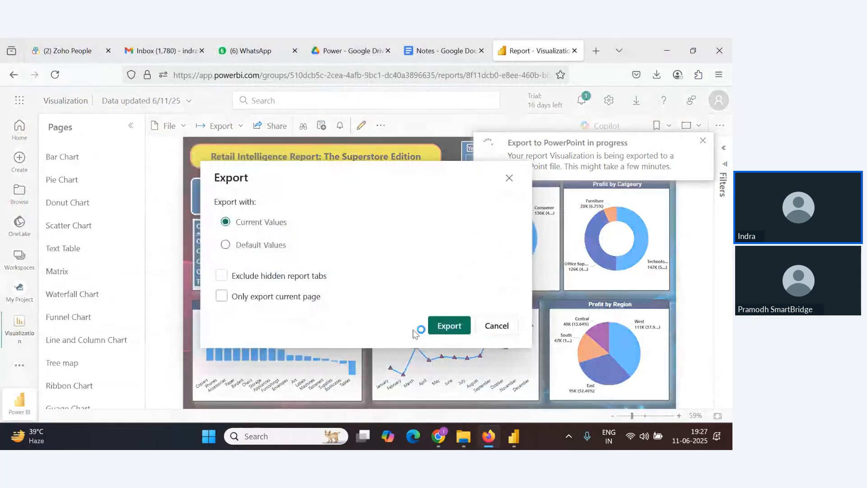
click(449, 326)
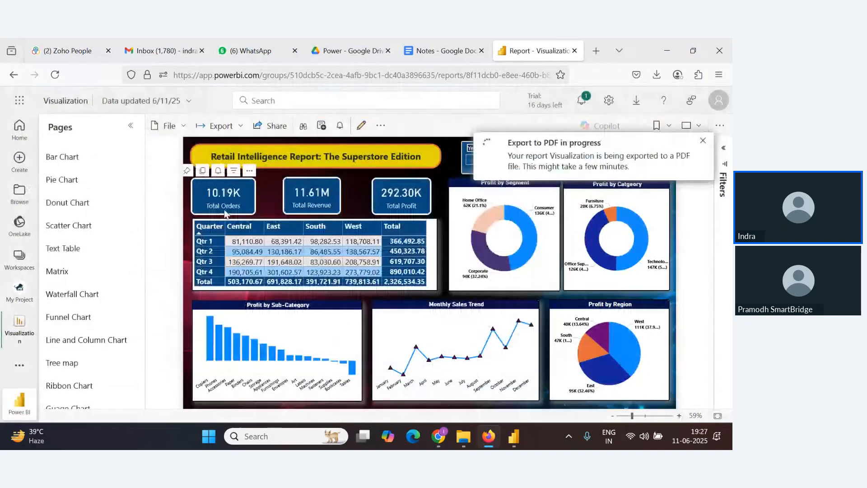
key(alt+Tab)
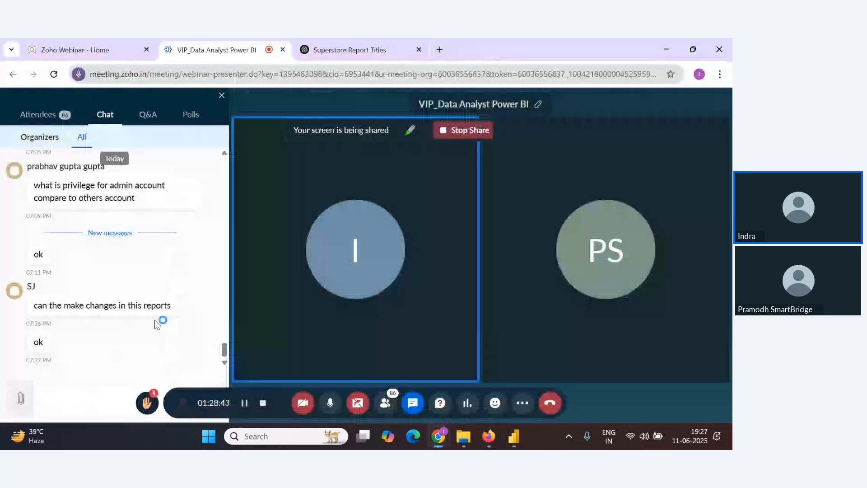
key(alt+Tab)
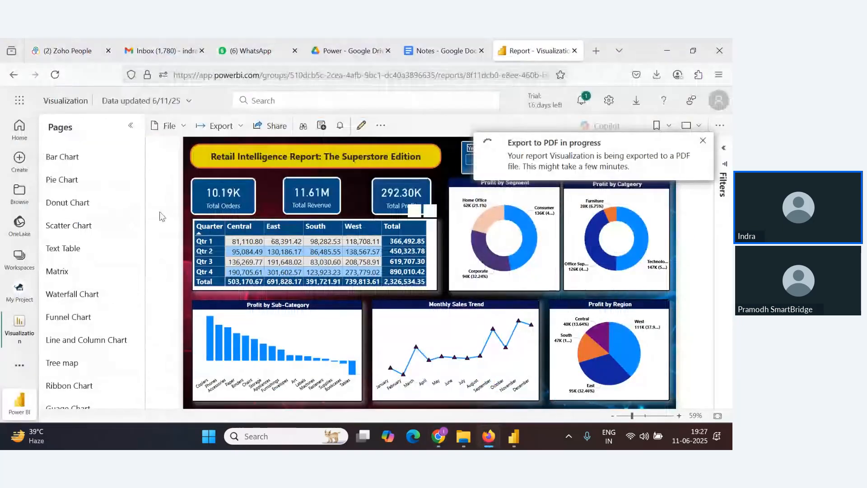
click(215, 125)
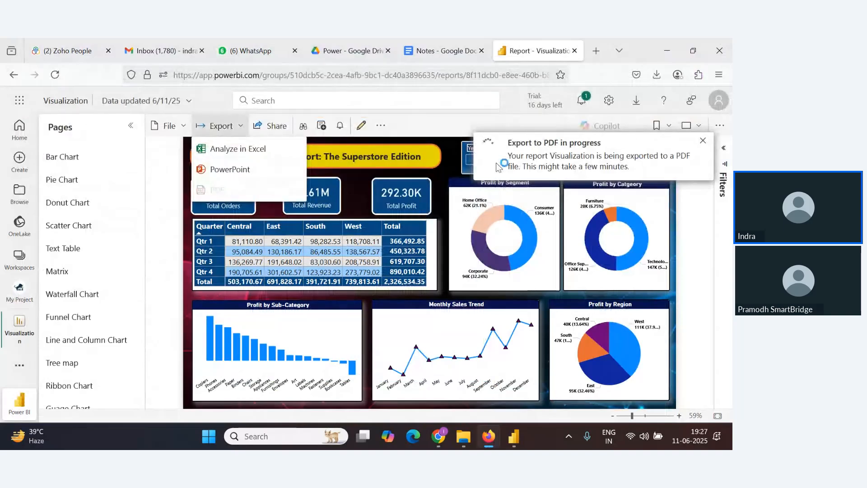
key(alt+Tab)
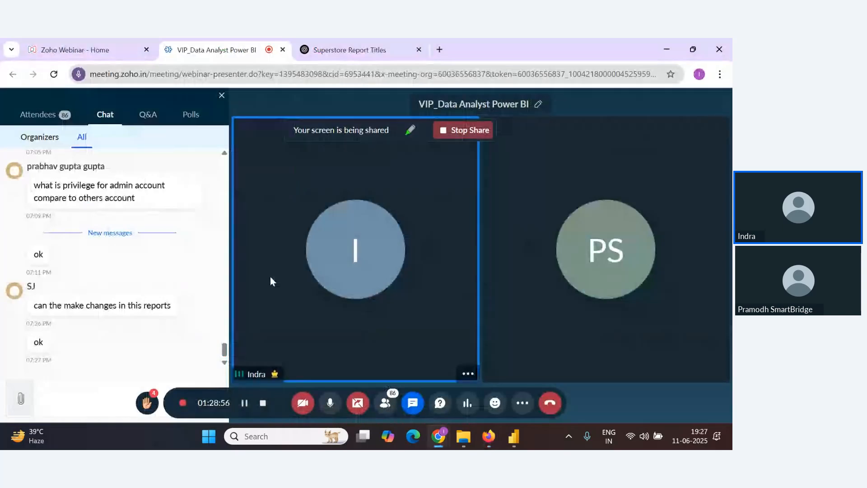
key(alt+Tab)
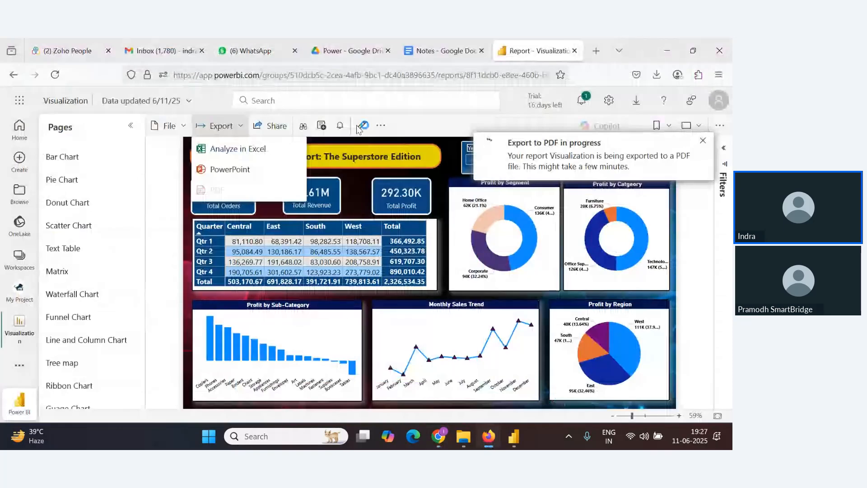
click(374, 135)
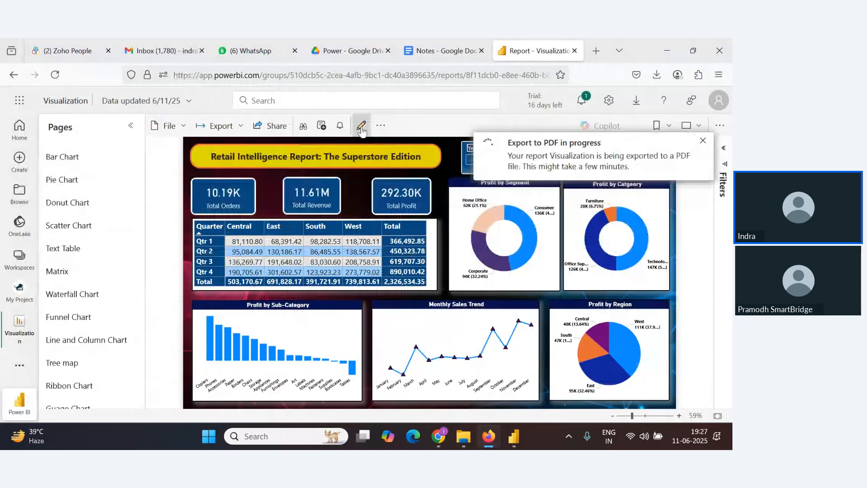
Open the report in edit mode and browse its View and File menu options
click(361, 129)
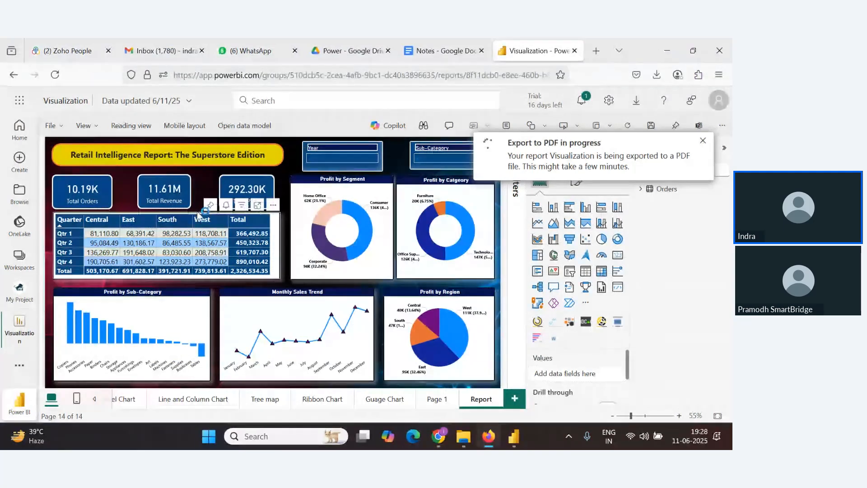
click(70, 124)
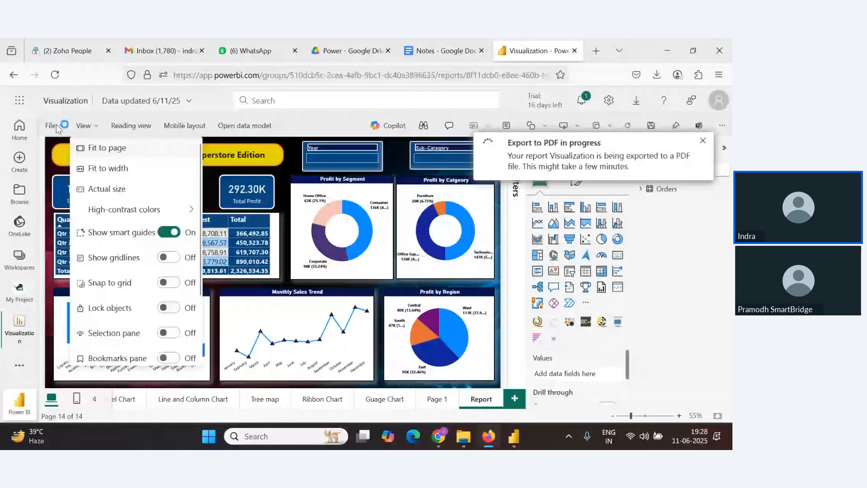
click(56, 125)
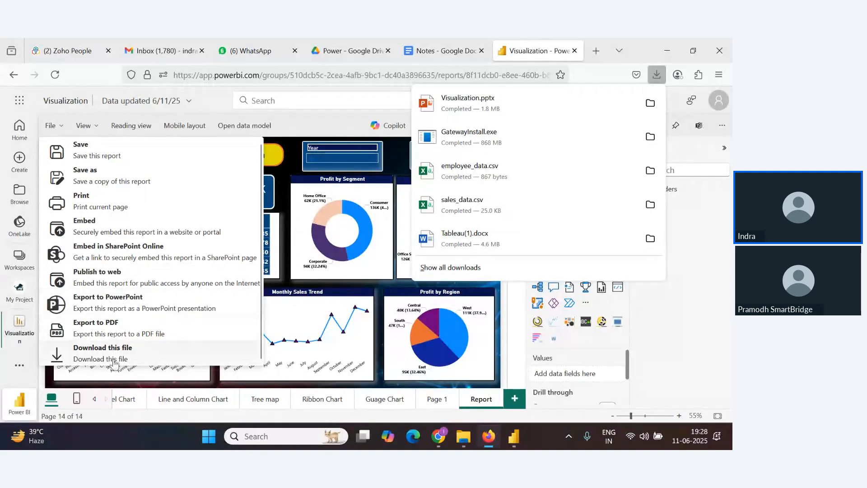
click(313, 122)
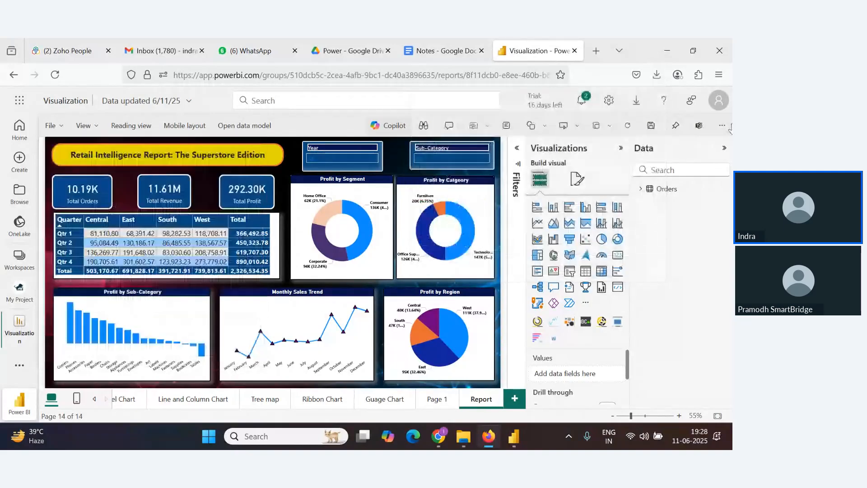
Open the exported PowerPoint file from the browser's downloads list
click(656, 74)
click(623, 93)
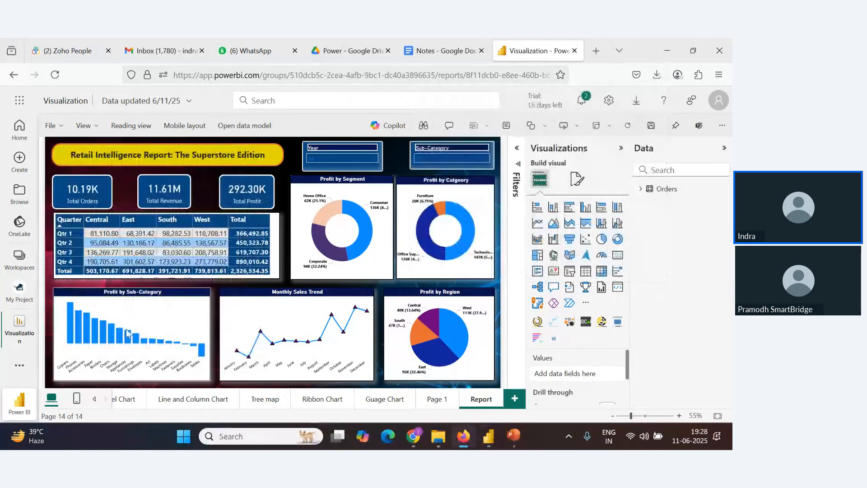
key(alt+Tab)
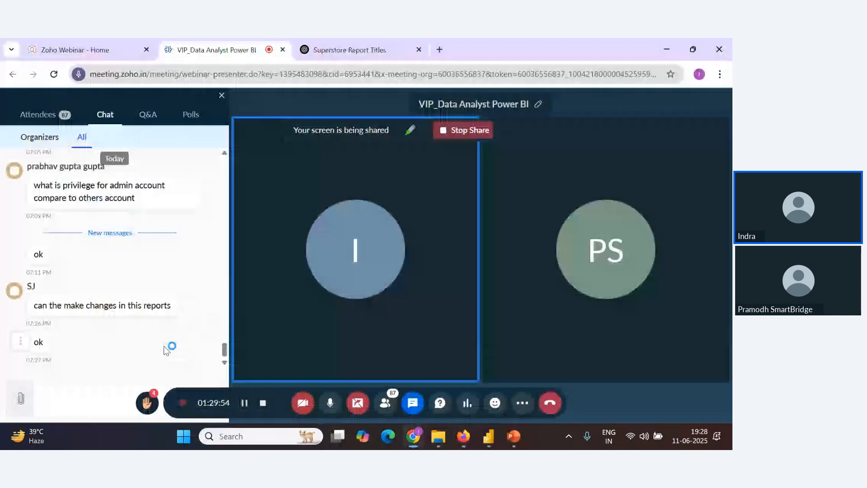
key(alt+Tab)
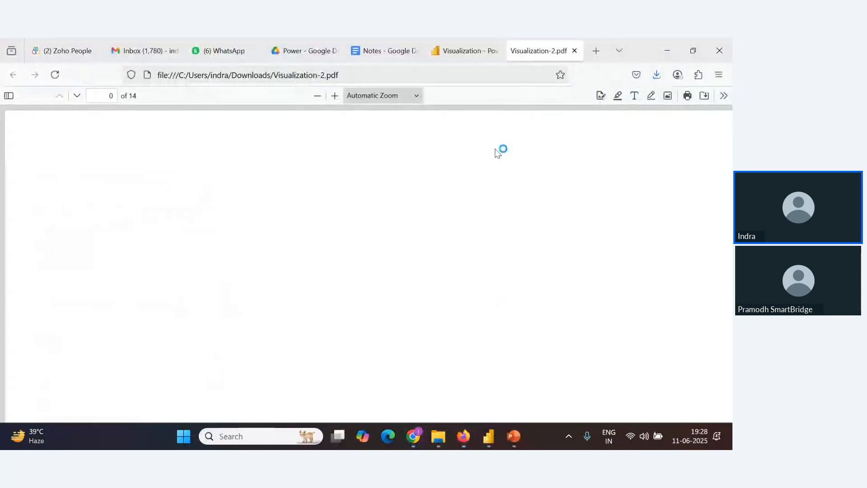
click(655, 79)
click(379, 292)
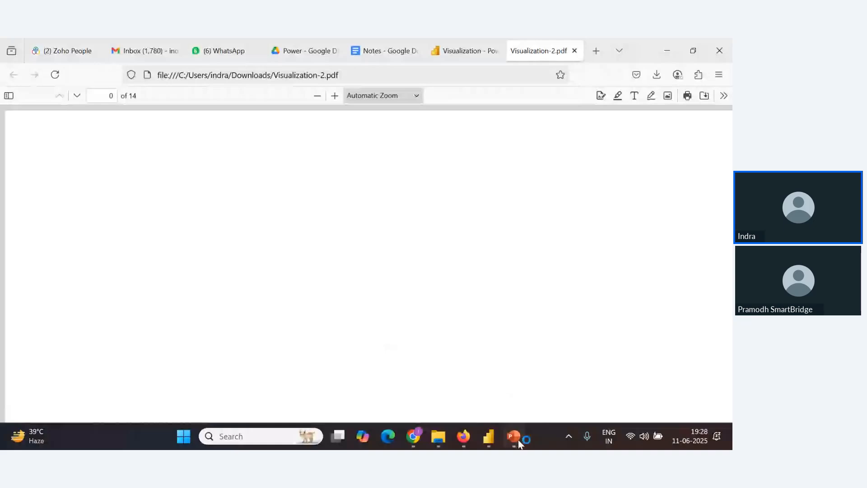
Switch to PowerPoint and page through the exported report slides
mouse_move(518, 440)
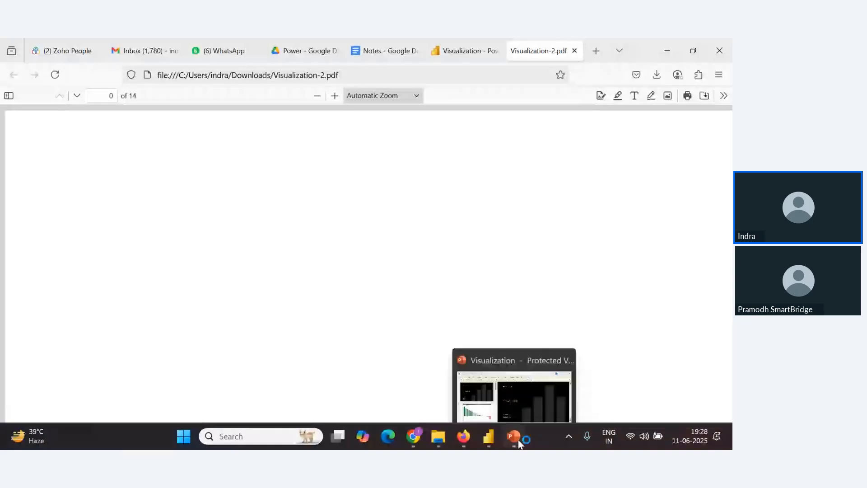
click(518, 440)
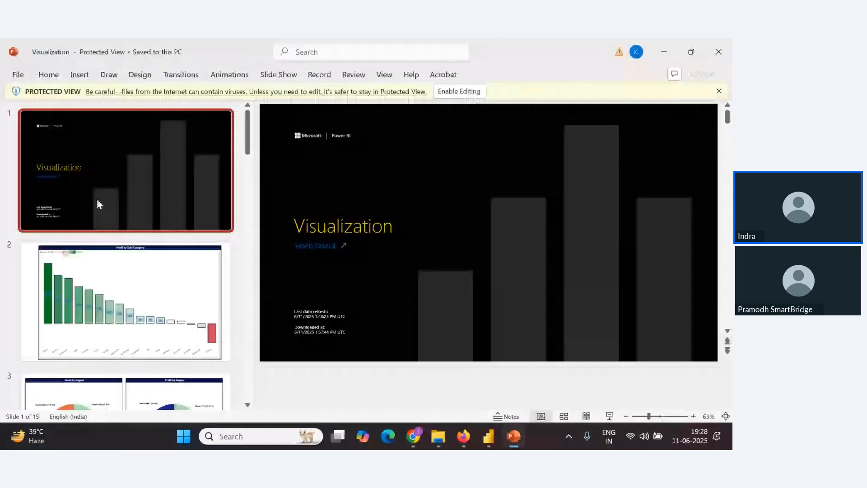
click(158, 292)
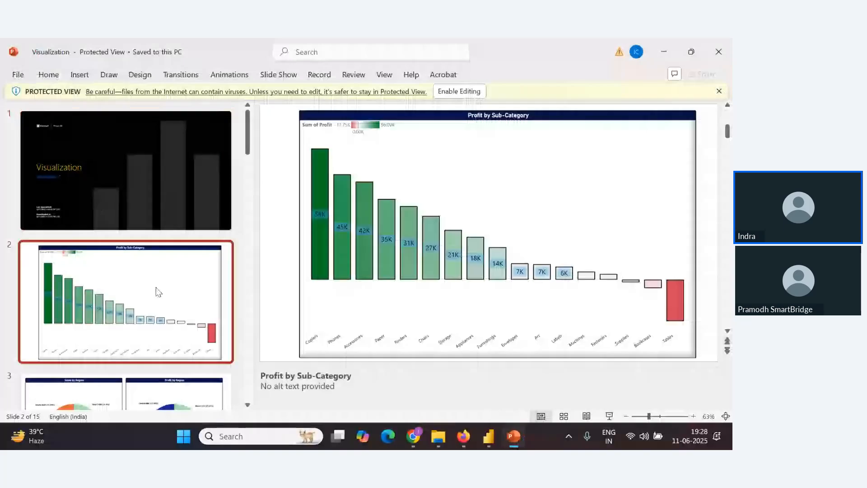
key(Down)
key(Down)
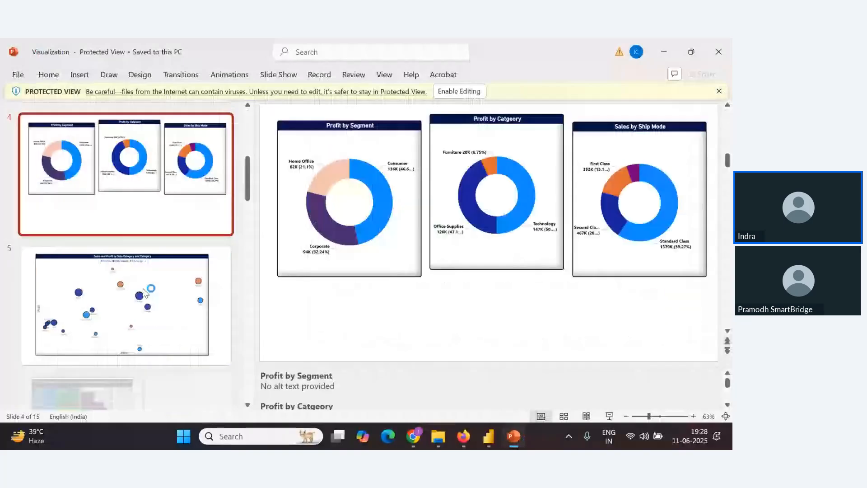
click(107, 384)
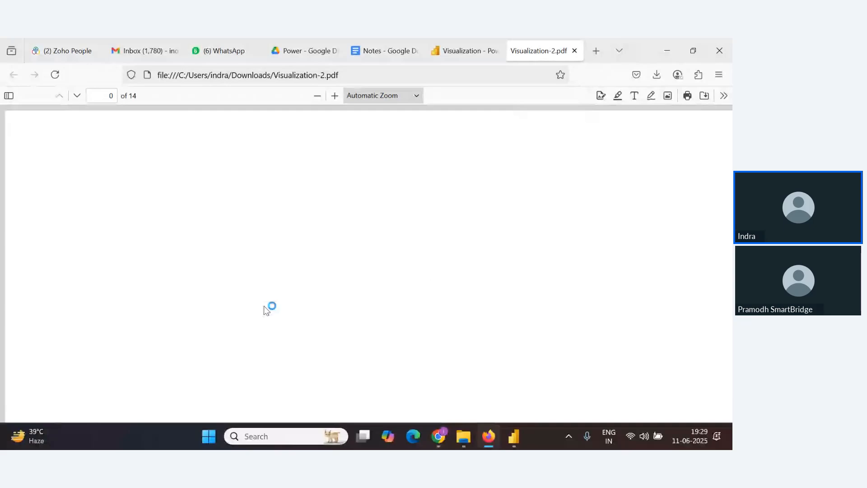
key(alt+Tab)
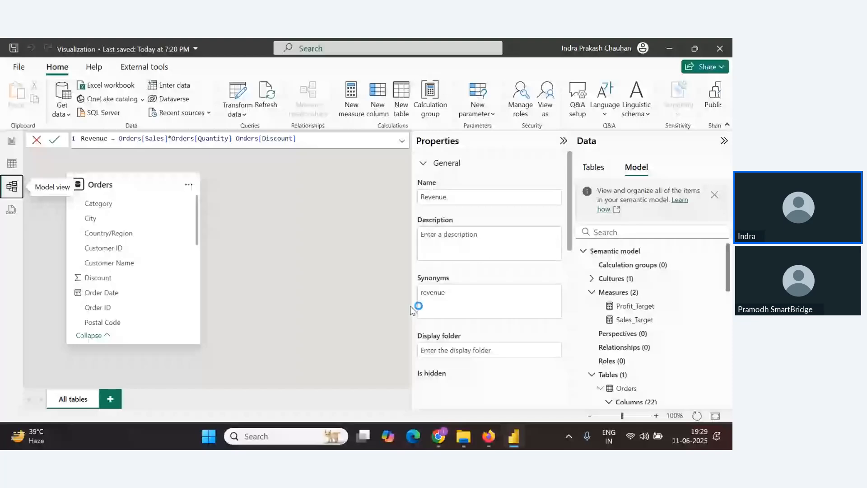
key(alt+Tab)
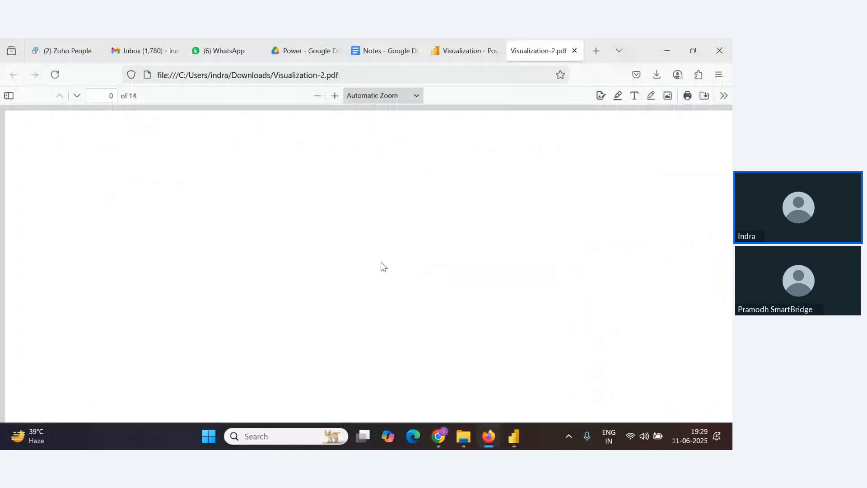
key(alt+Tab)
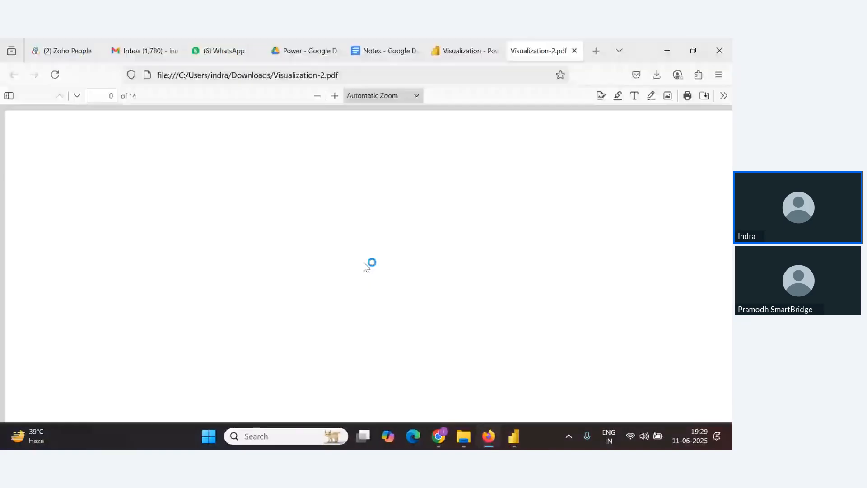
key(alt+Tab)
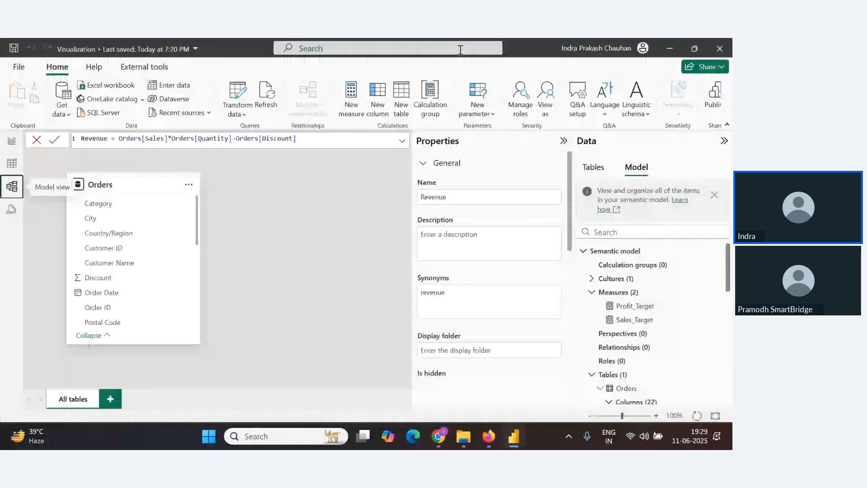
key(alt+Tab)
Return to the report, switch it back to Reading view and hide the Pages pane
click(460, 50)
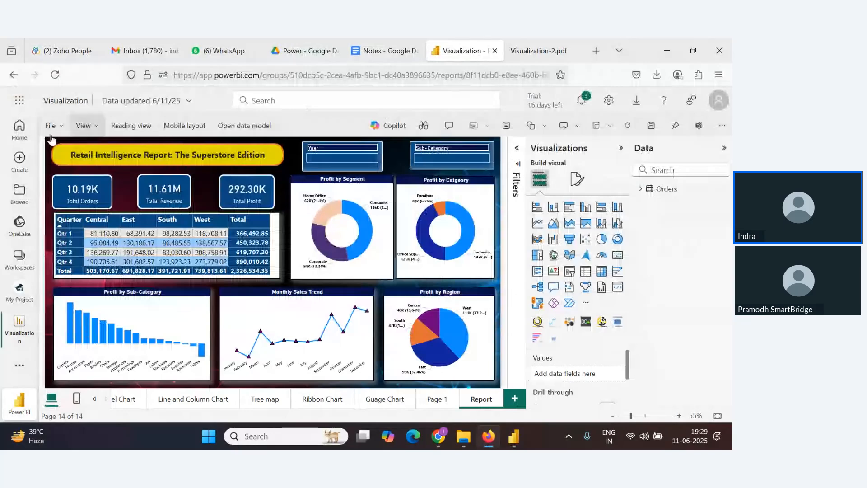
click(132, 126)
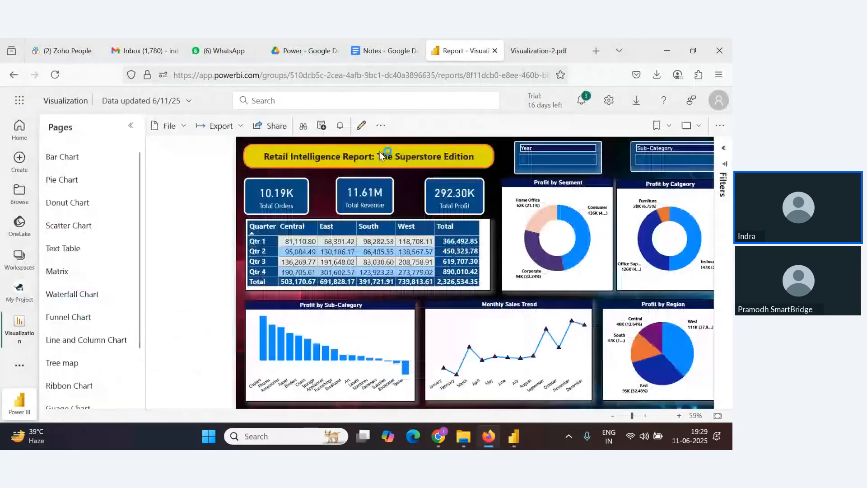
click(130, 128)
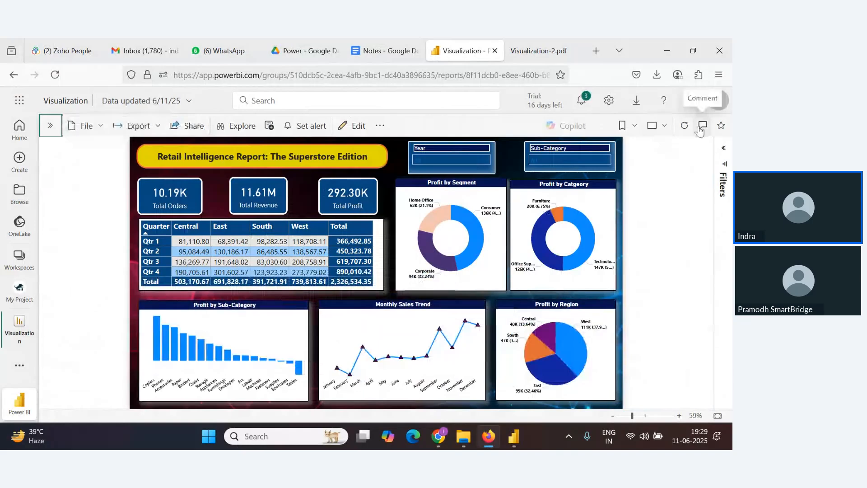
key(alt+Tab)
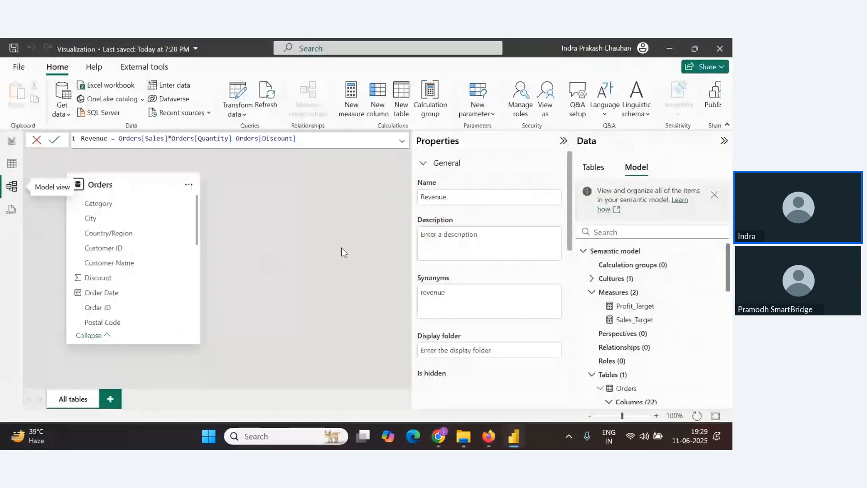
key(alt+Tab)
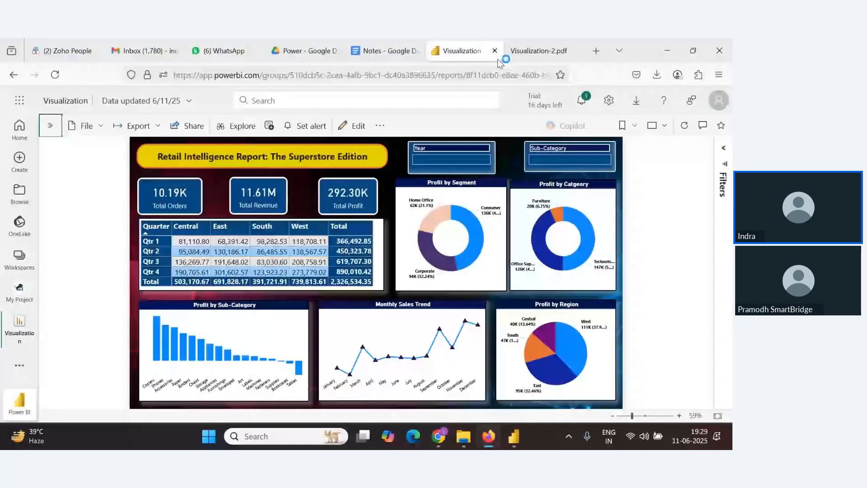
Open the report's comments pane and start a new comment mentioning a colleague
click(702, 127)
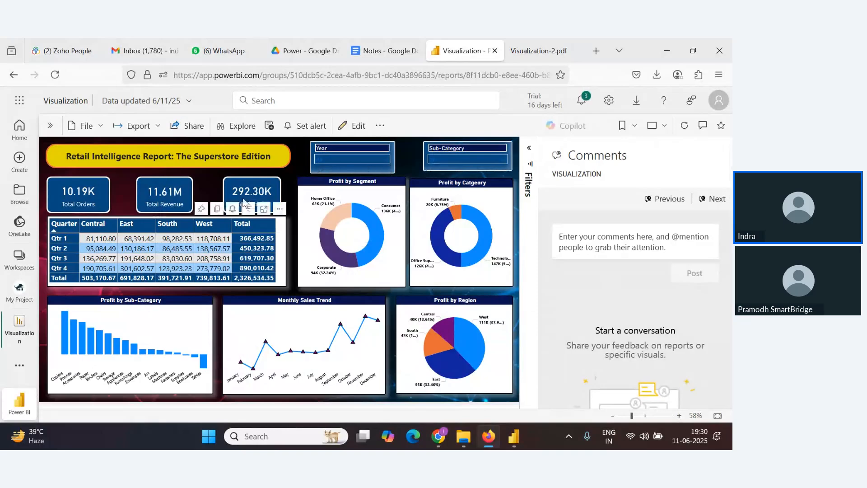
click(608, 241)
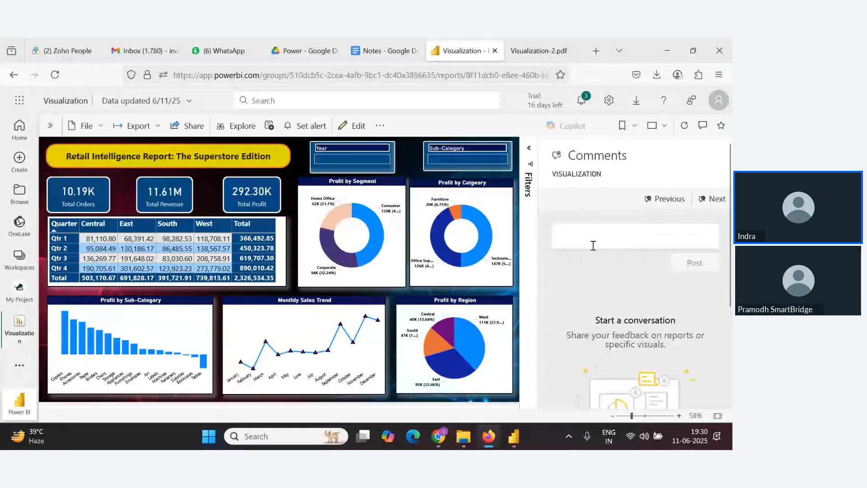
text(@)
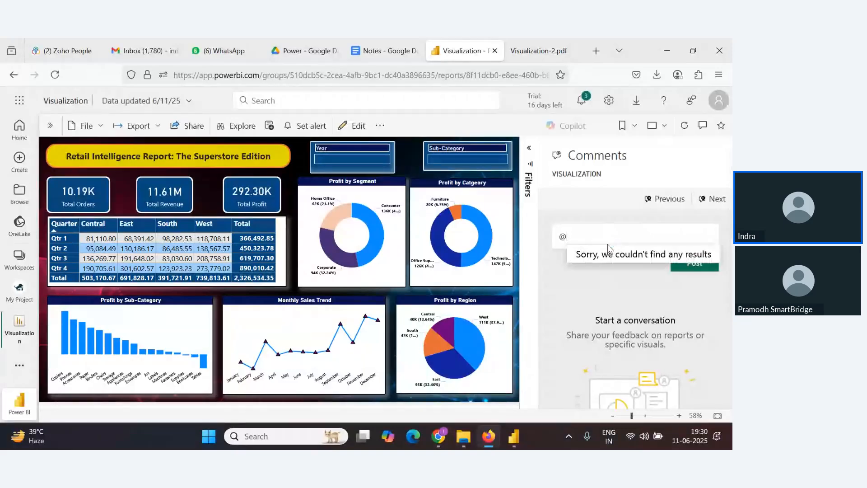
text(a)
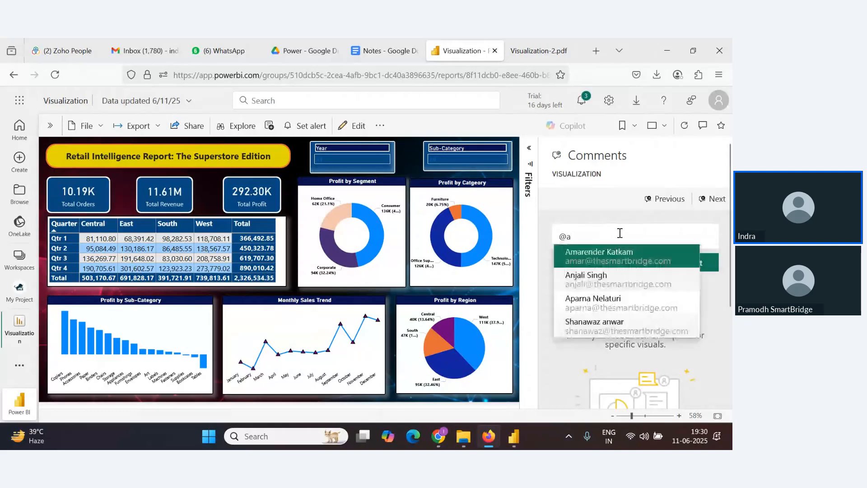
click(620, 235)
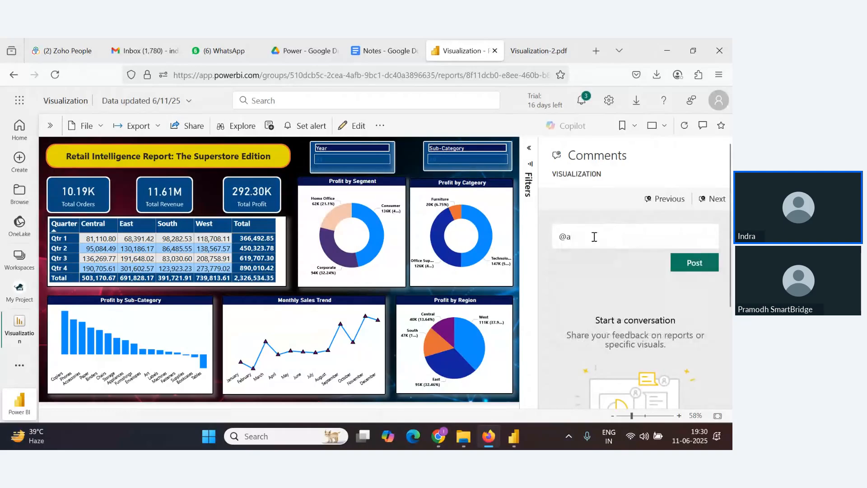
text(m)
key(BackSpace)
key(BackSpace)
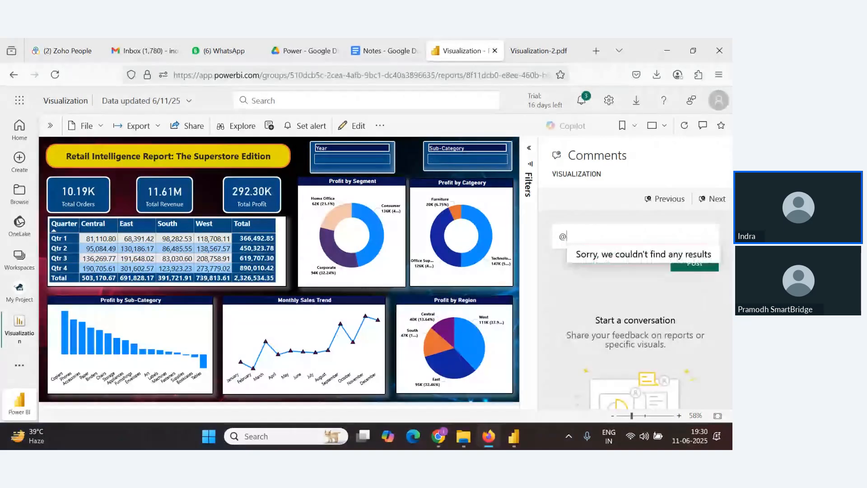
text(a)
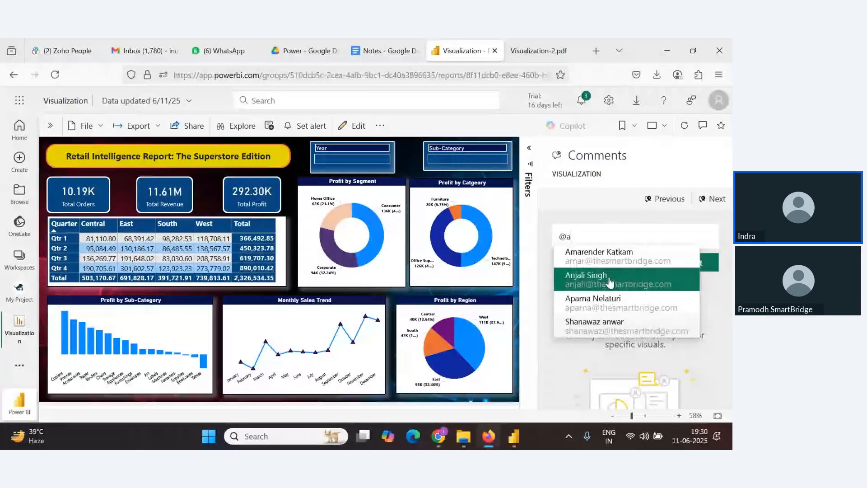
key(BackSpace)
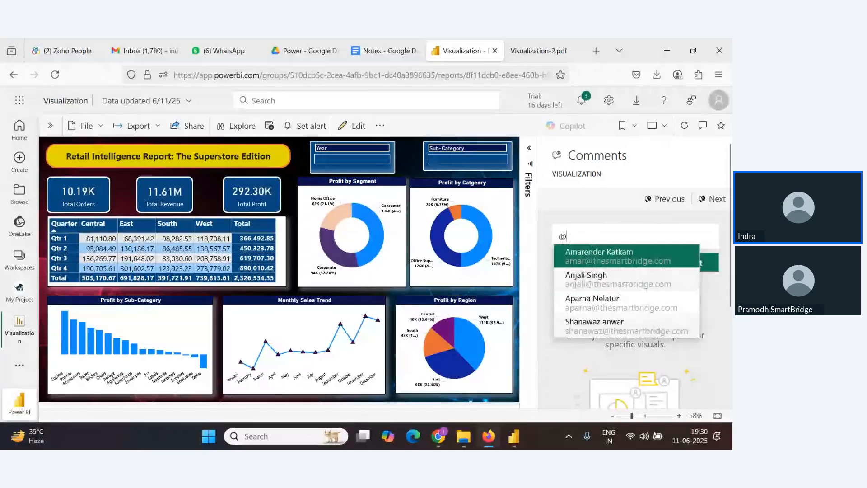
text(b)
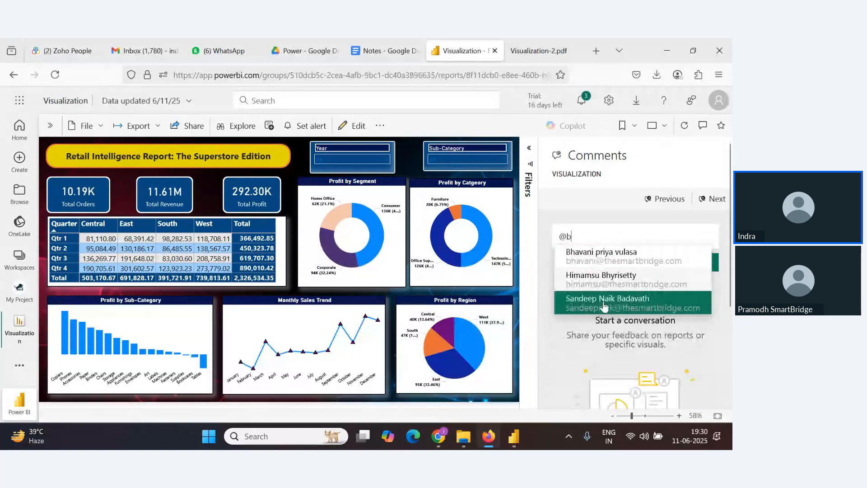
click(600, 257)
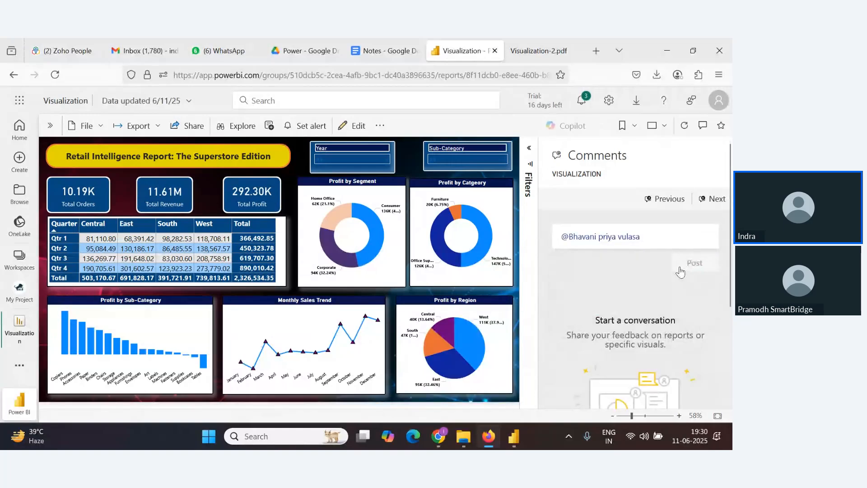
Complete the comment with the text "Share me your suggestion" and post it
text(:)
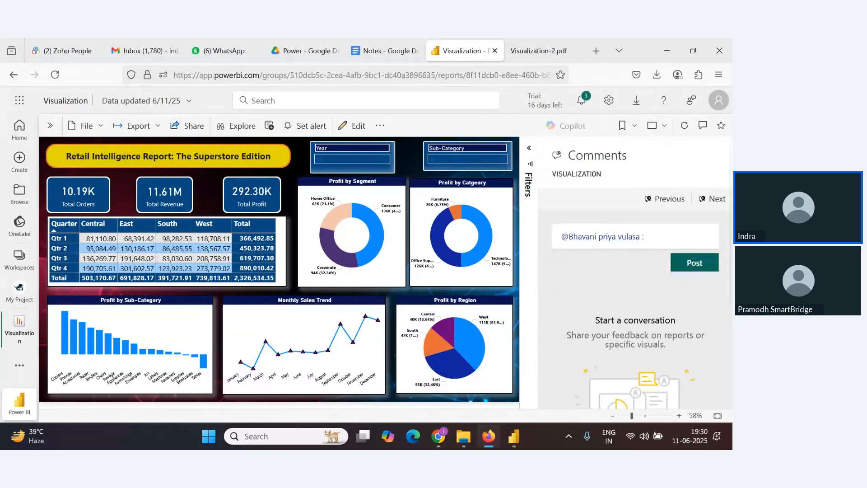
text( Share m)
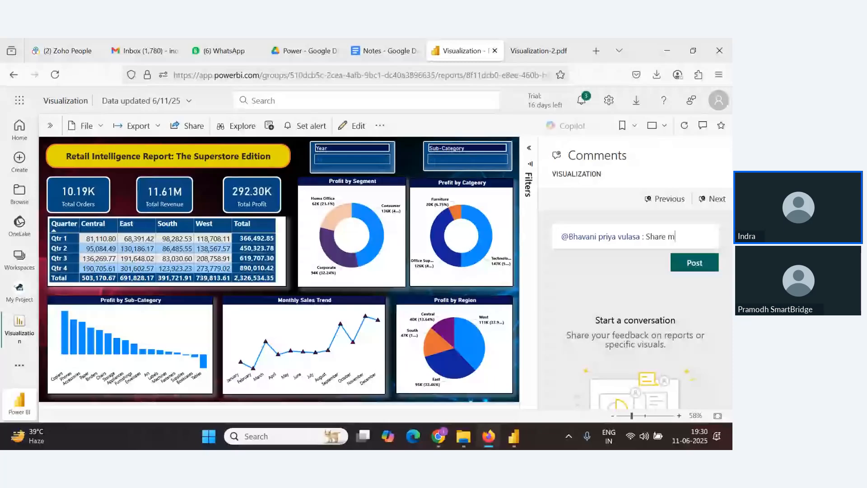
text(e your sugge)
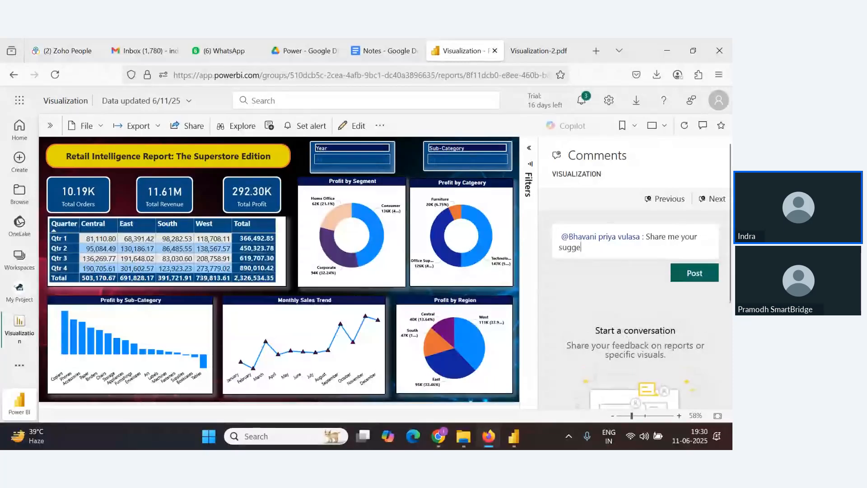
text(stion)
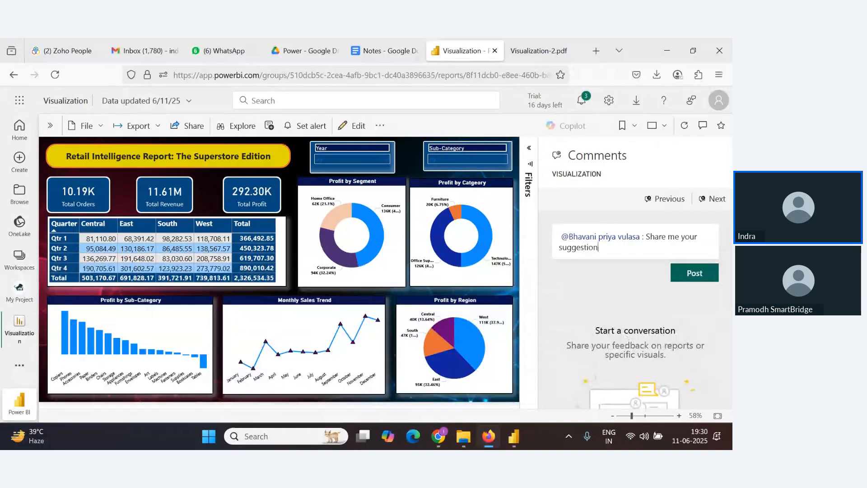
scroll(645, 253, down, 1)
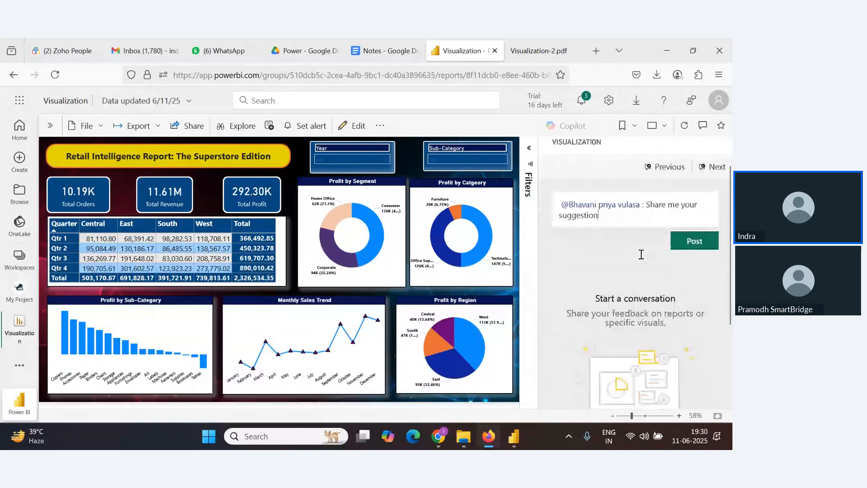
scroll(641, 254, down, 3)
scroll(655, 298, up, 4)
click(694, 273)
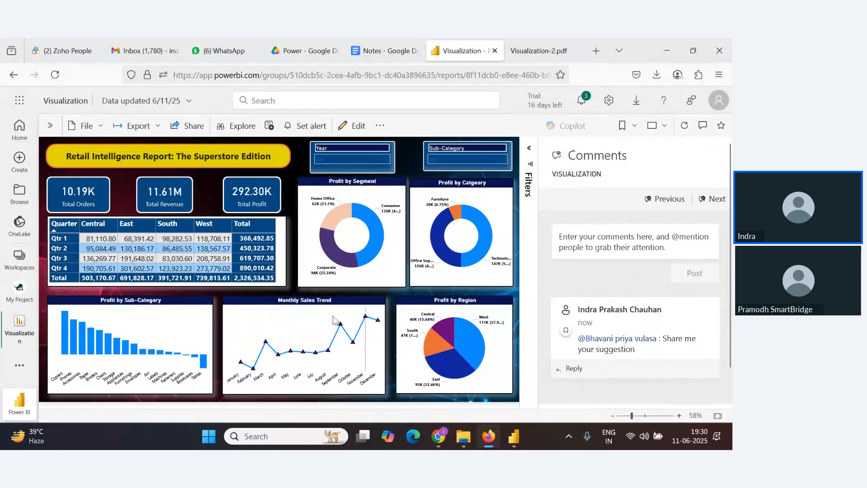
key(alt+Tab)
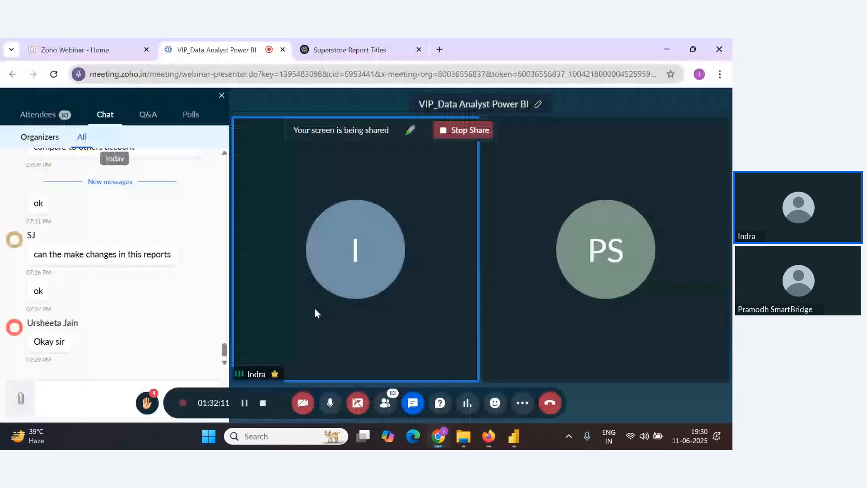
key(alt+Tab)
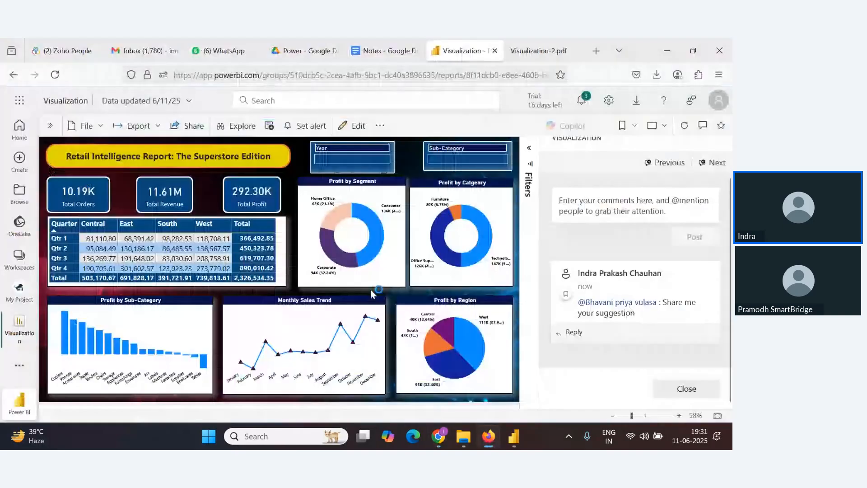
scroll(667, 239, up, 1)
scroll(667, 239, down, 1)
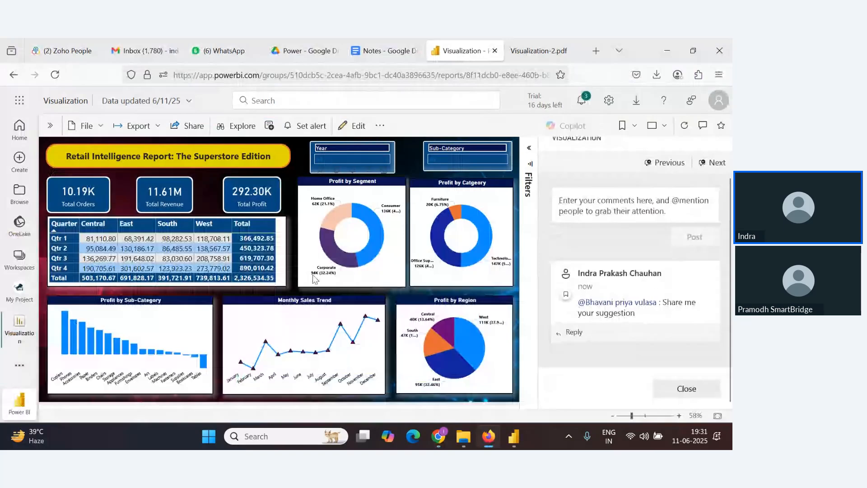
Open the report's Share dialog and add a colleague as the link recipient
click(191, 129)
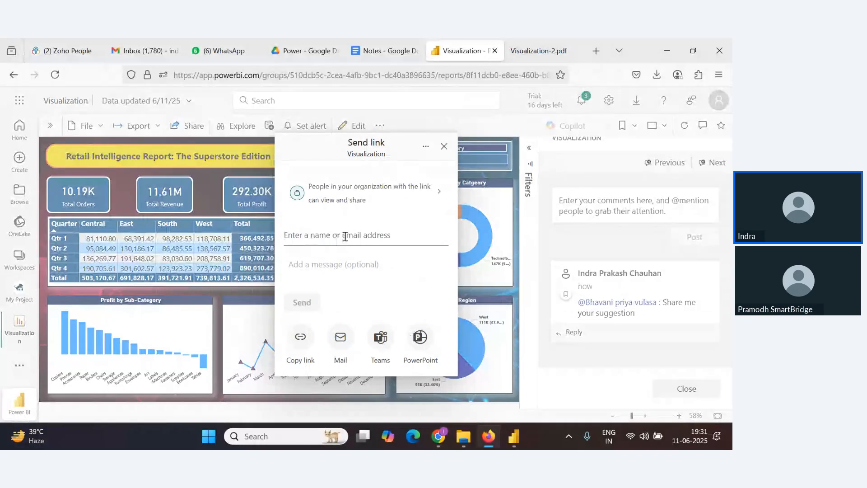
text(m)
key(BackSpace)
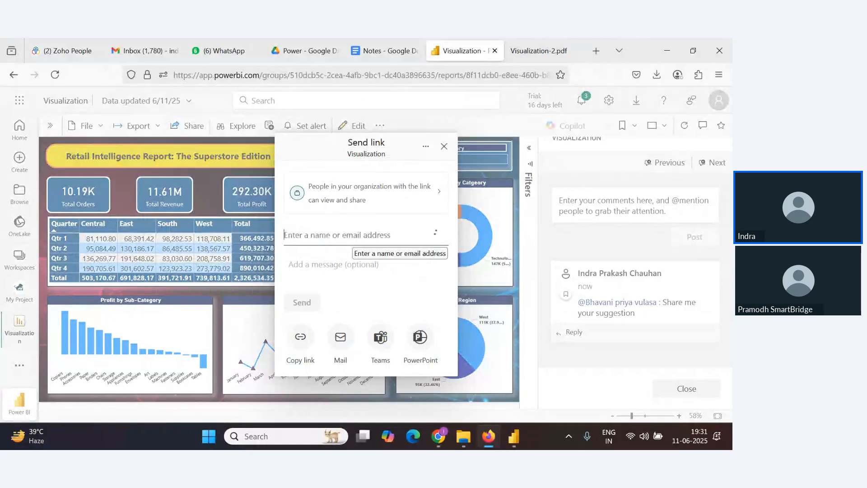
text(mos)
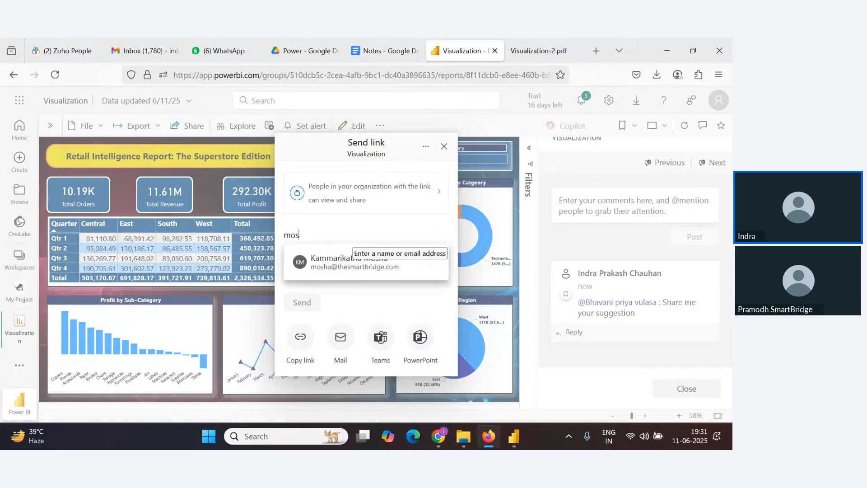
click(387, 270)
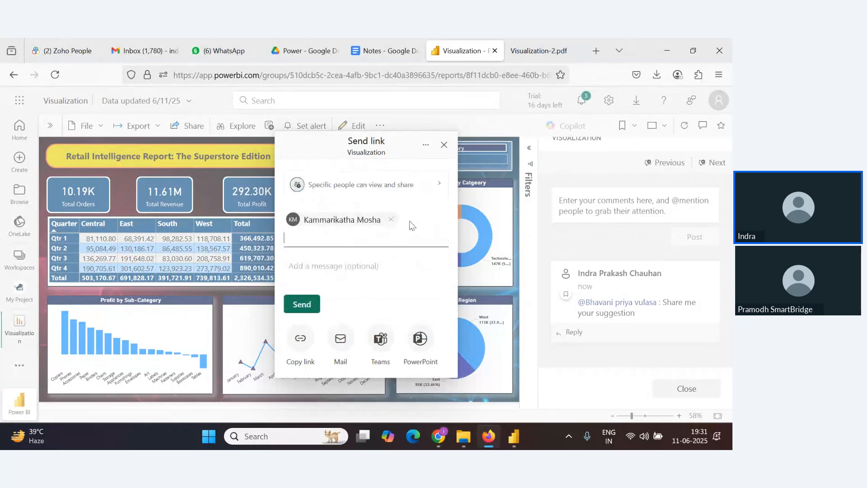
Allow recipients to build content with the report's data, then send the link and close the dialog
click(429, 185)
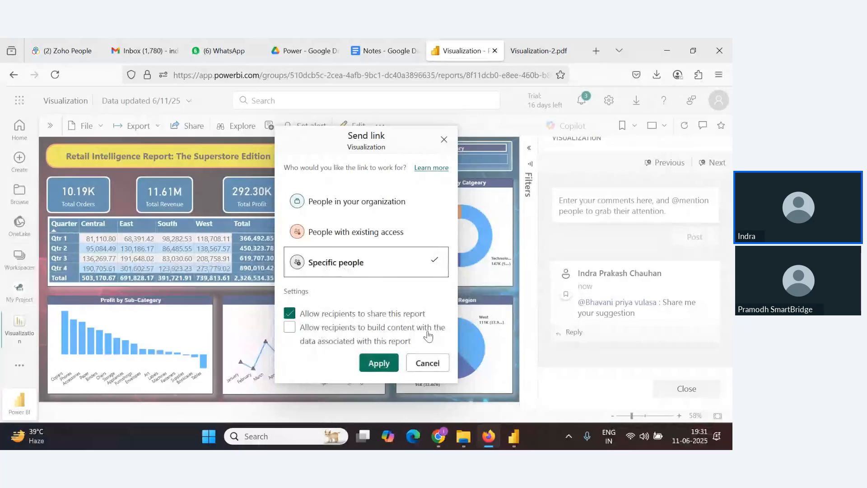
click(291, 328)
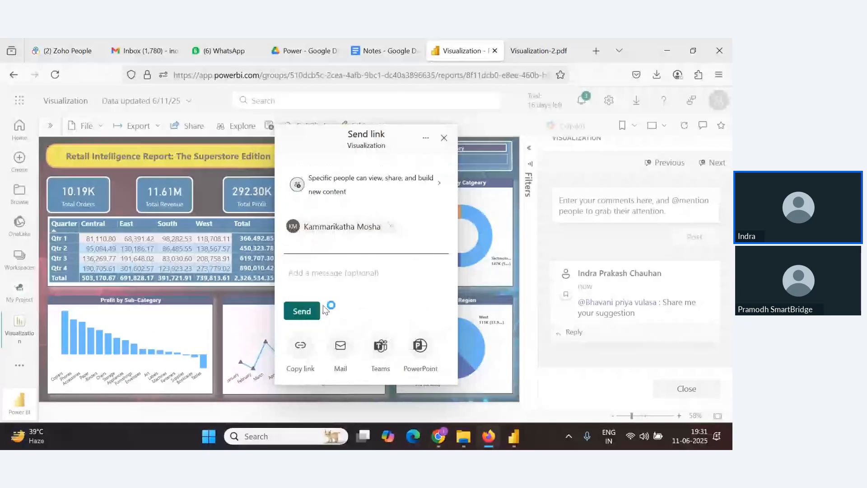
click(308, 317)
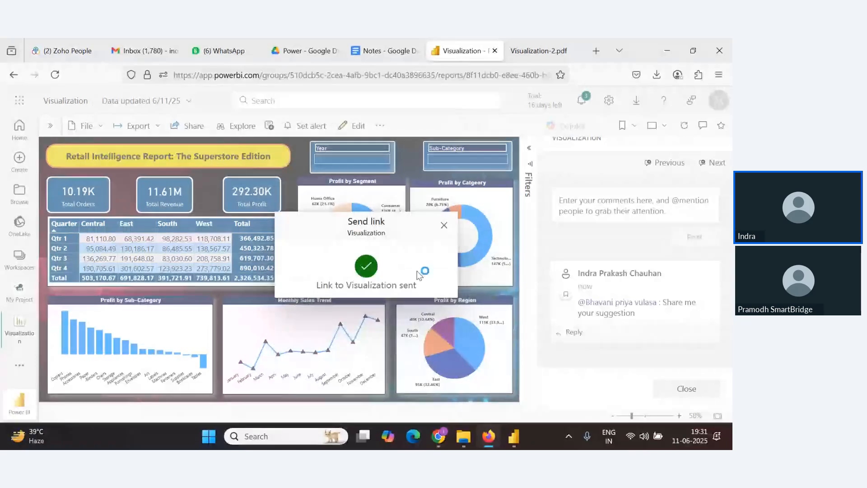
click(444, 224)
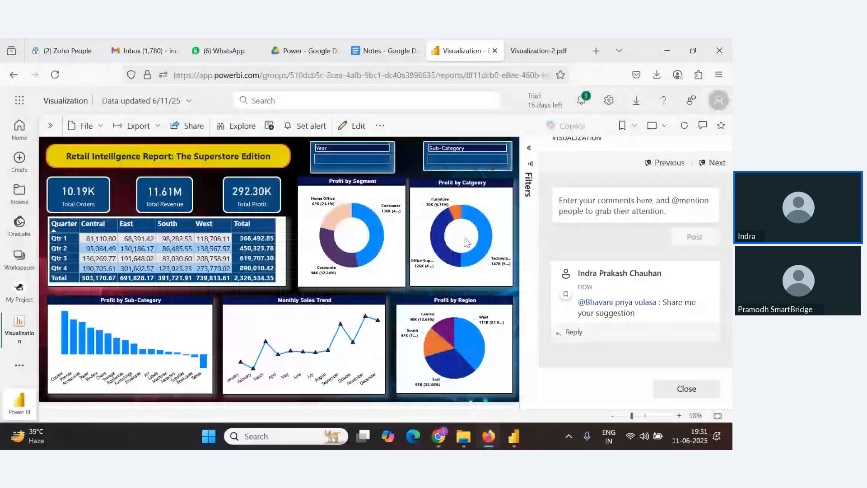
key(alt+Tab)
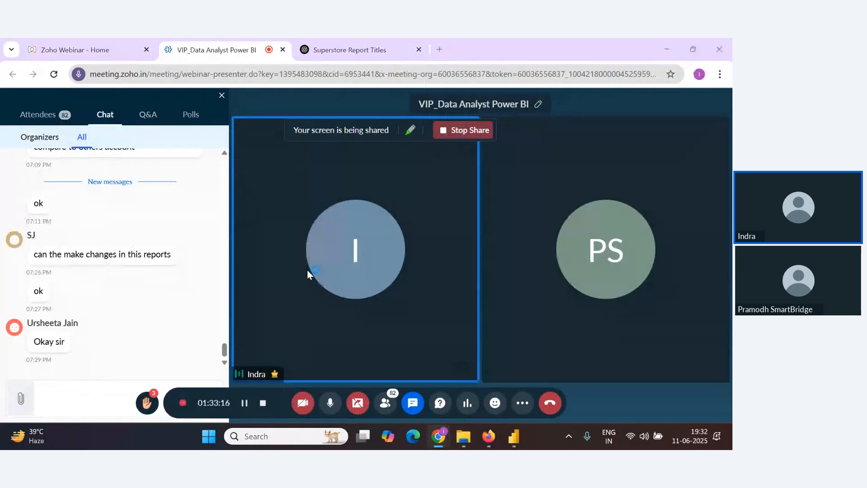
key(alt+Tab)
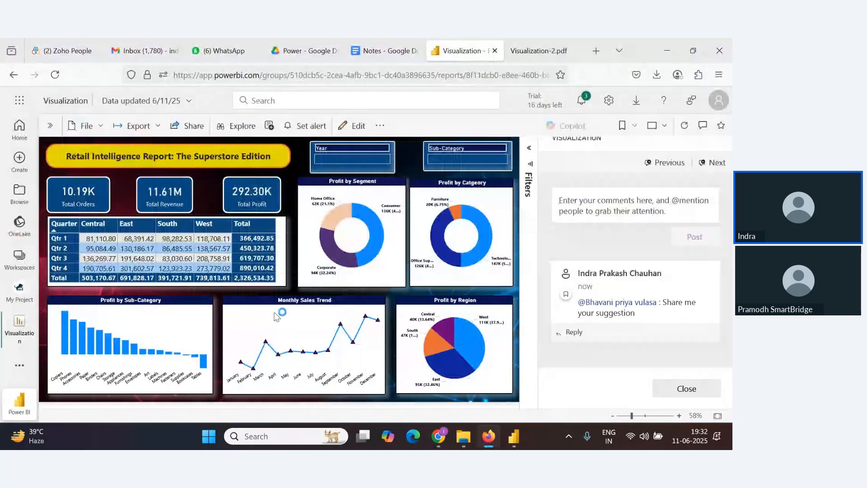
key(alt+Tab)
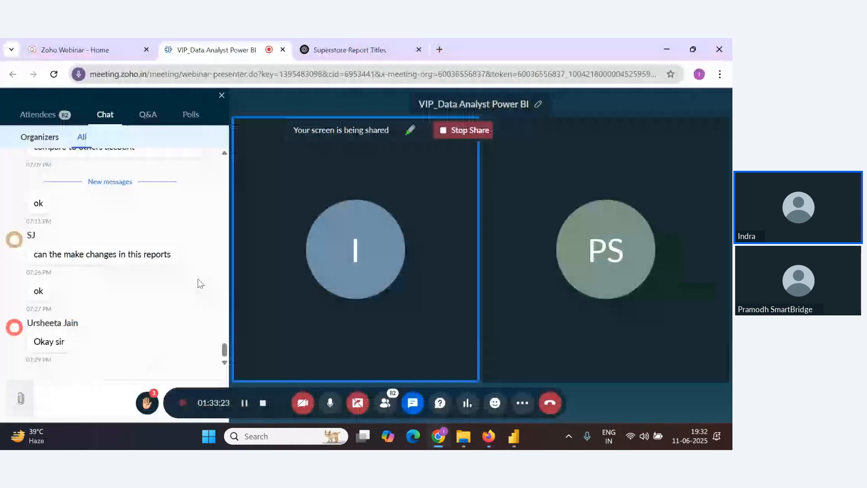
key(alt+Tab)
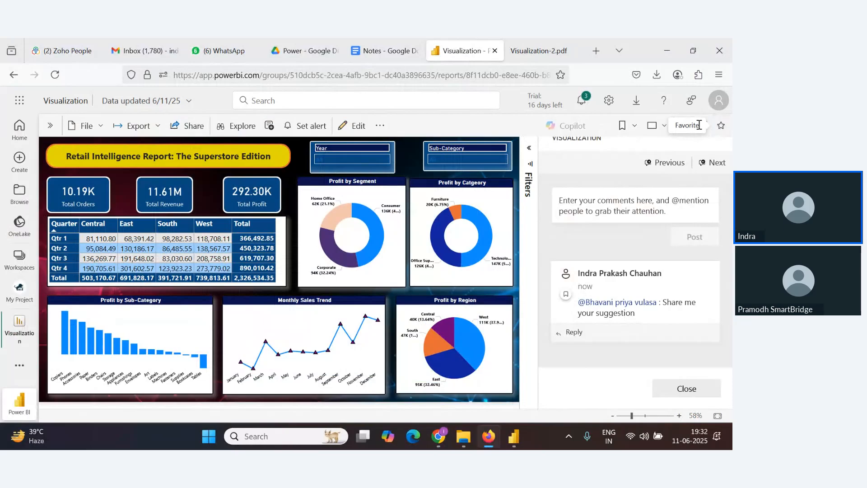
Browse the report's additional options and open its Subscriptions pane
click(379, 127)
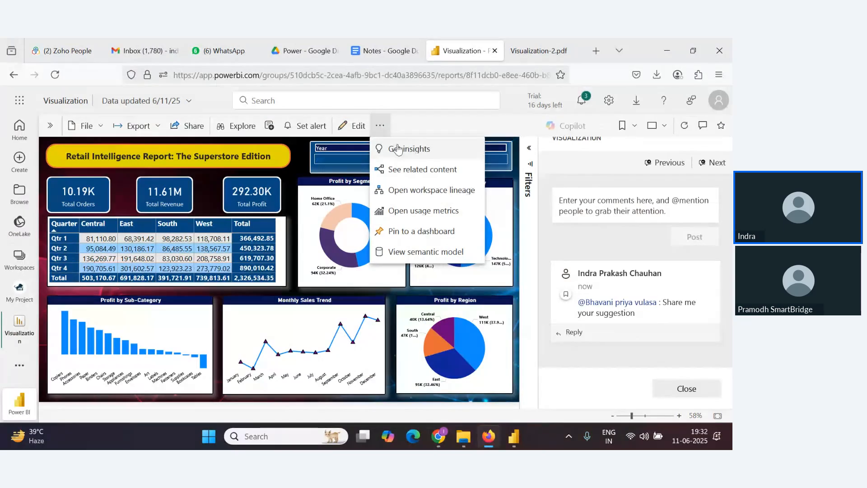
click(240, 130)
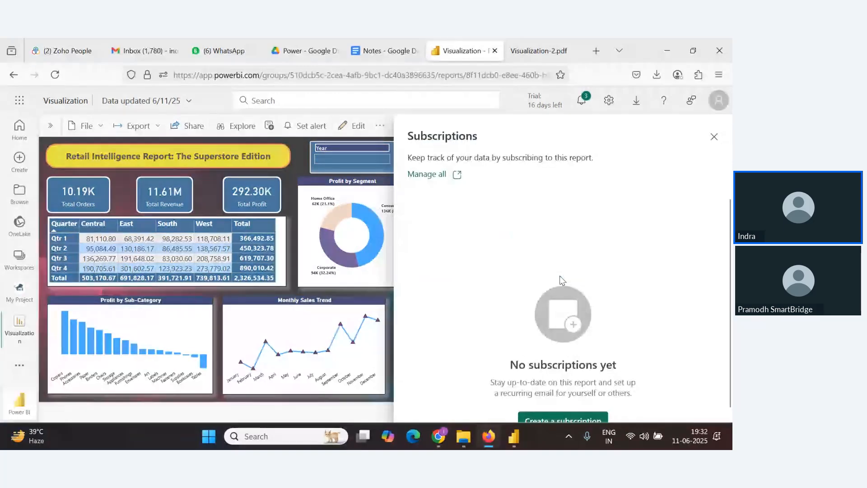
key(alt+Tab)
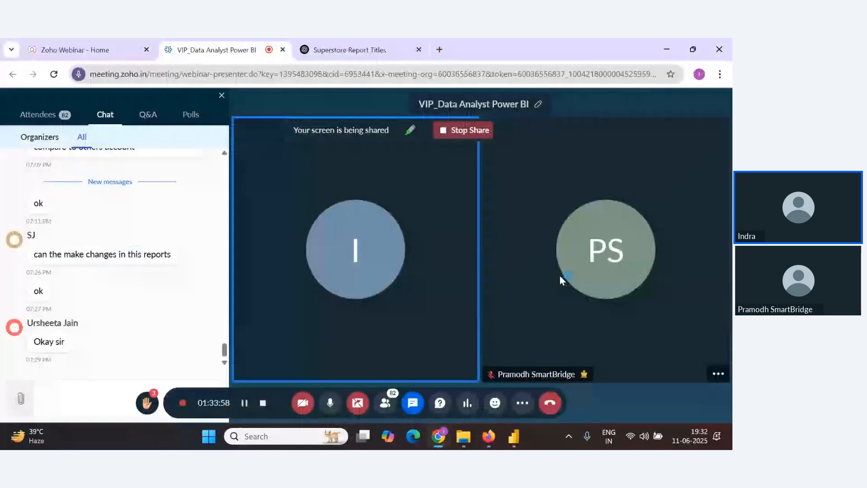
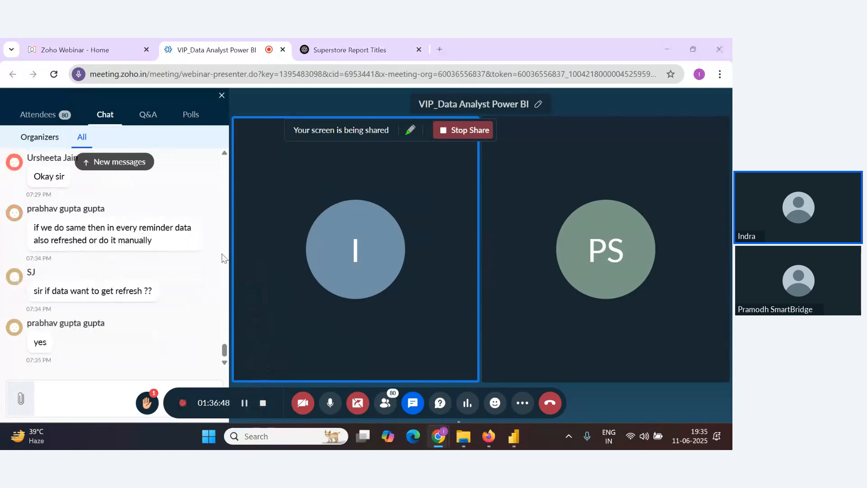
Open the report's alerts pane and add an alert on the profit measure of the Profit by Categeory visual
key(alt+Tab)
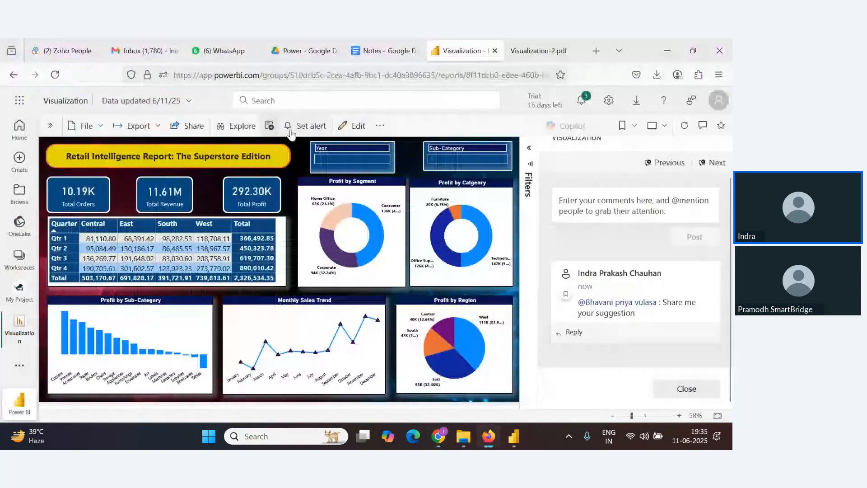
click(292, 131)
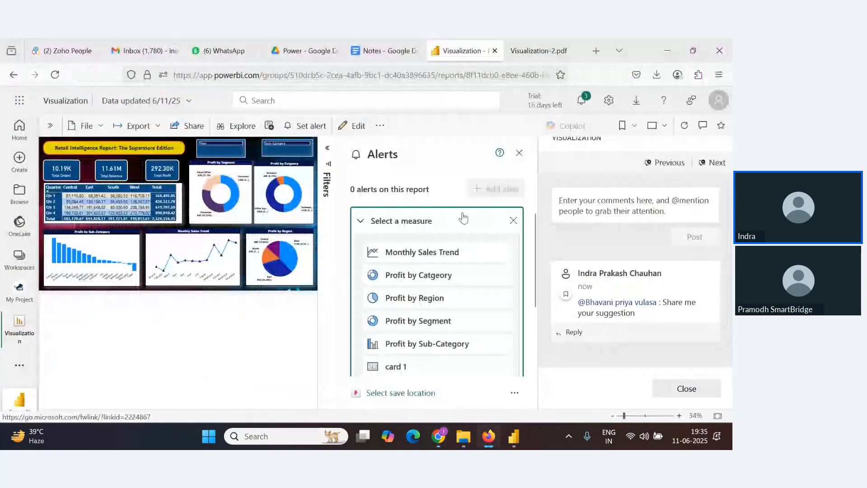
click(447, 321)
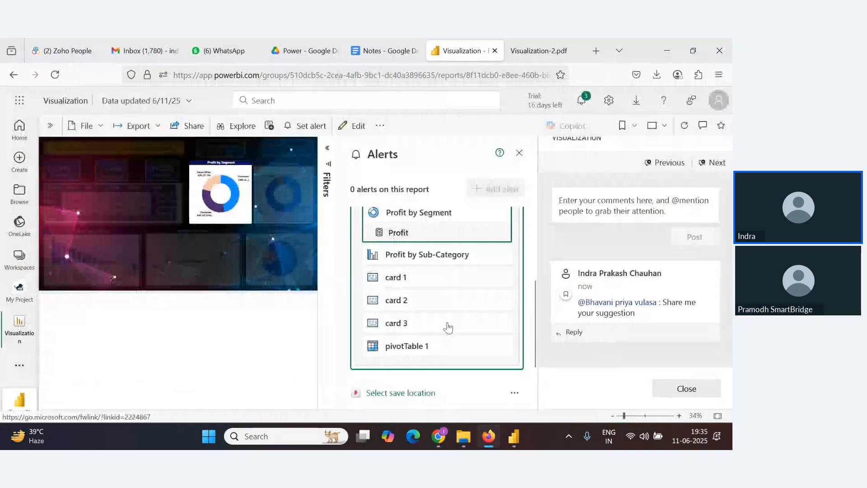
scroll(429, 298, up, 3)
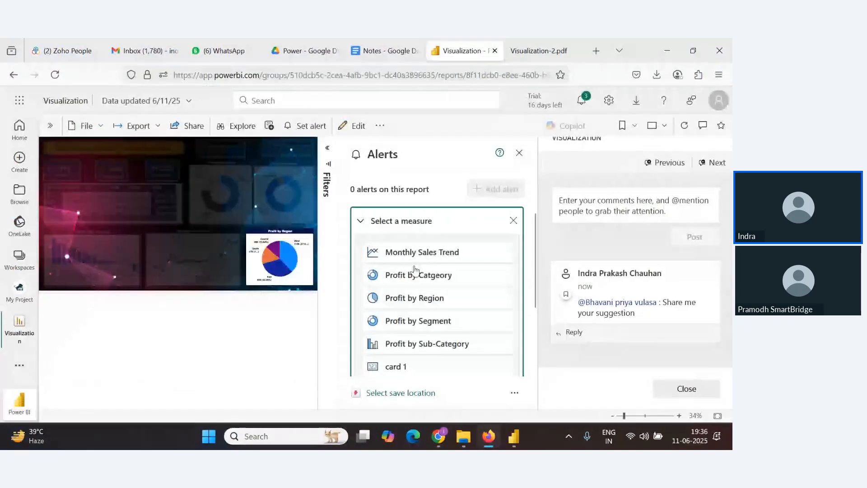
click(415, 271)
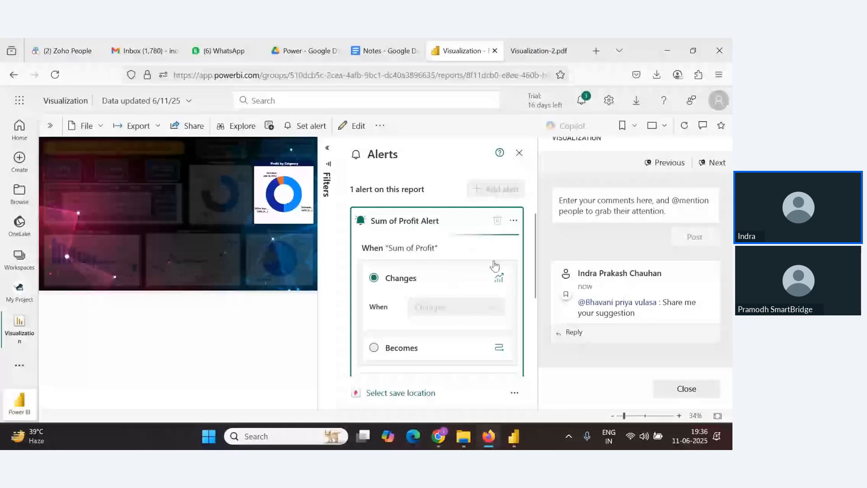
scroll(443, 311, down, 3)
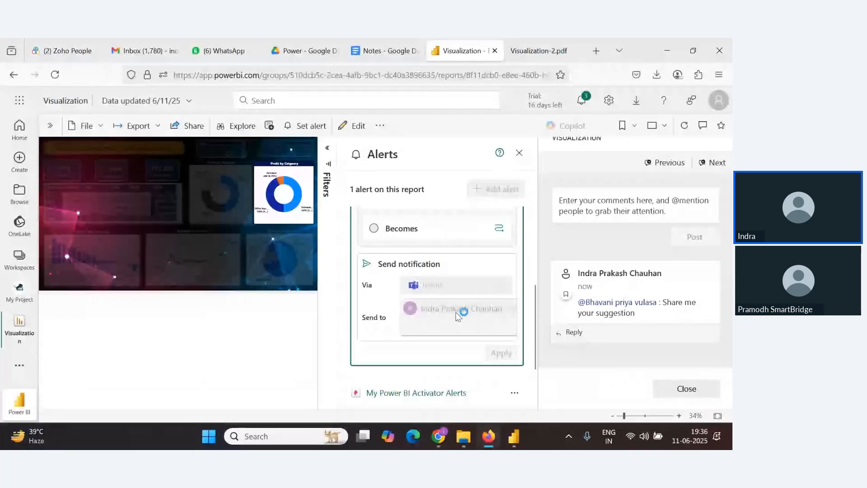
scroll(432, 324, up, 3)
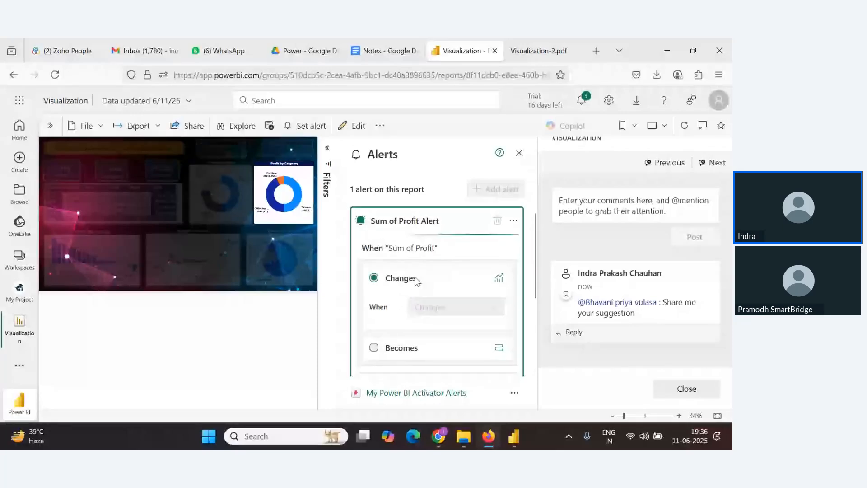
key(alt+Tab)
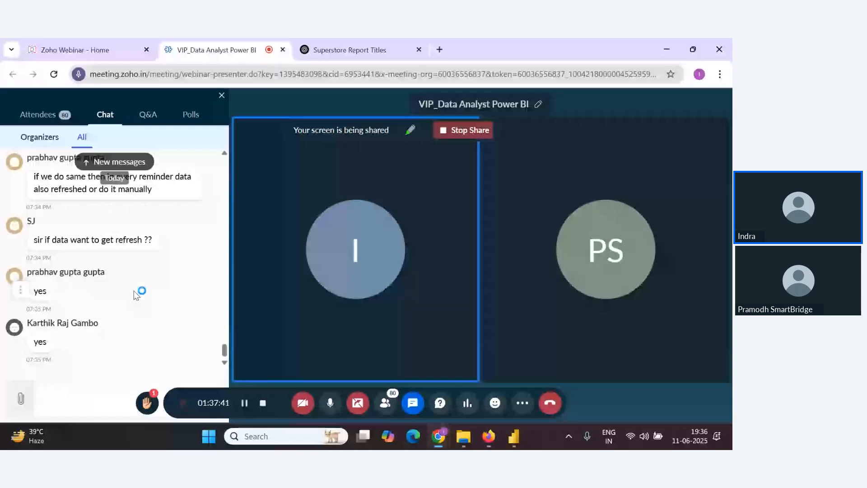
key(alt+Tab)
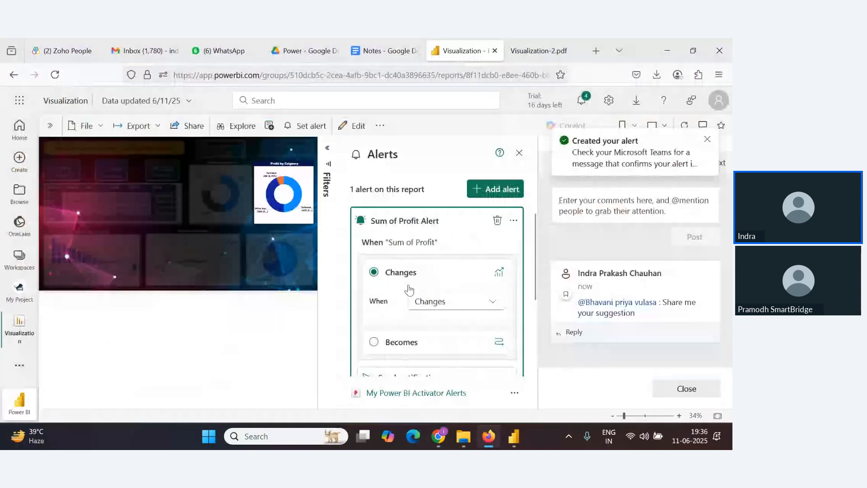
Set the Sum of Profit Alert to trigger when profit decreases by 20 percent
click(415, 301)
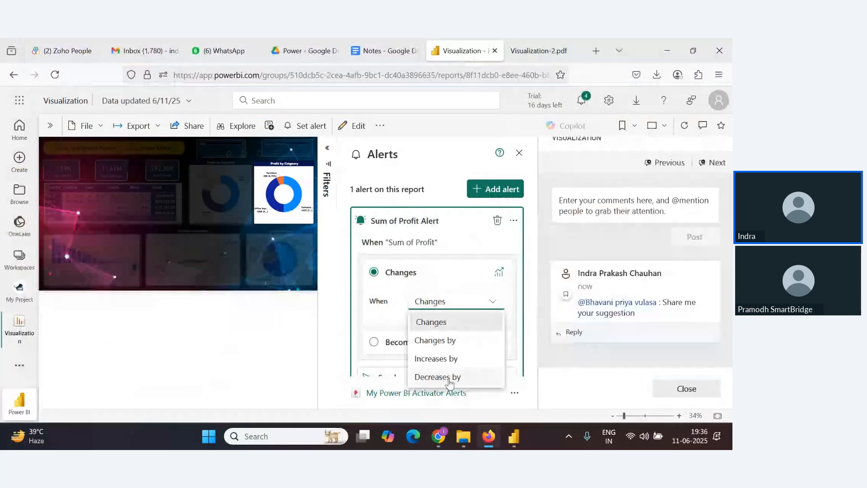
click(449, 378)
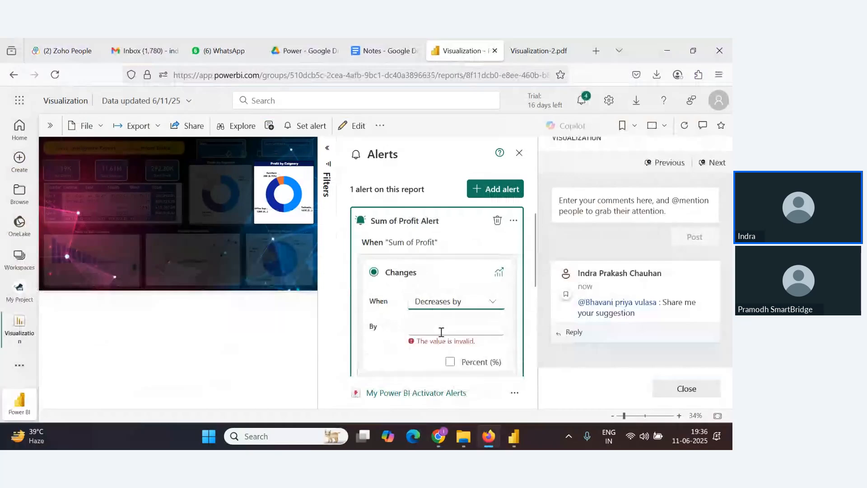
scroll(442, 331, down, 2)
click(497, 271)
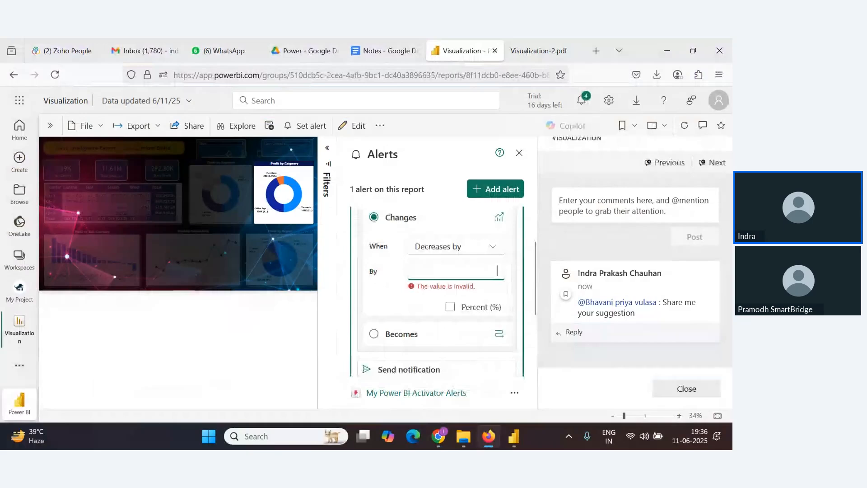
text(20)
click(450, 296)
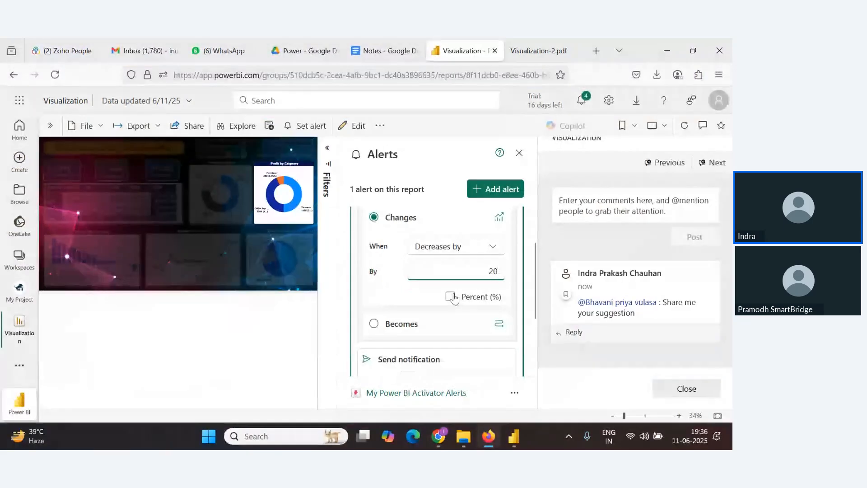
Change the alert notification channel to Email and apply the alert
scroll(385, 281, down, 2)
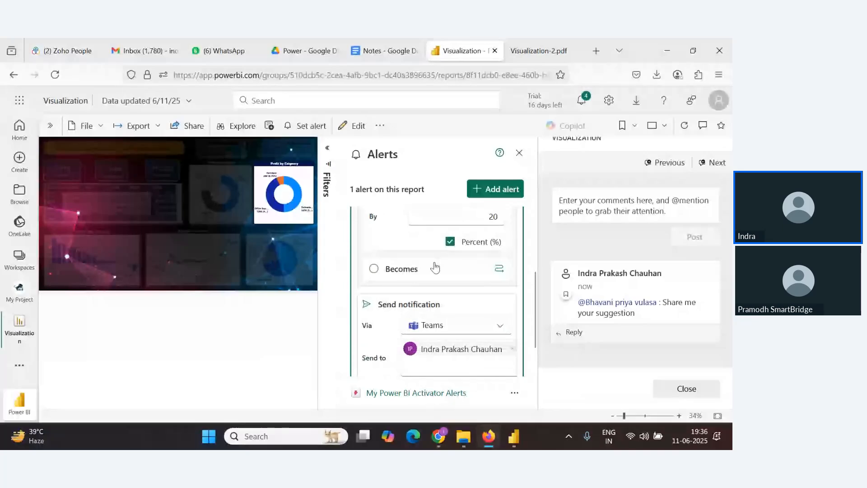
scroll(416, 265, up, 3)
scroll(397, 264, down, 3)
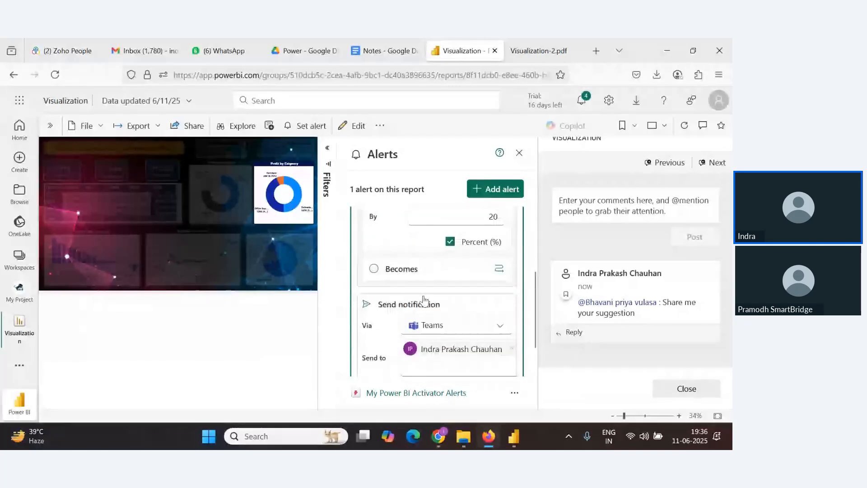
scroll(460, 310, down, 1)
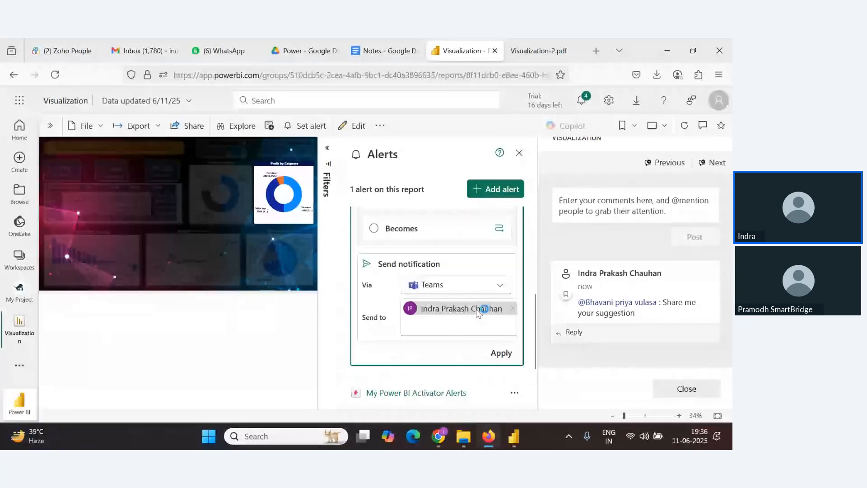
click(500, 284)
click(429, 324)
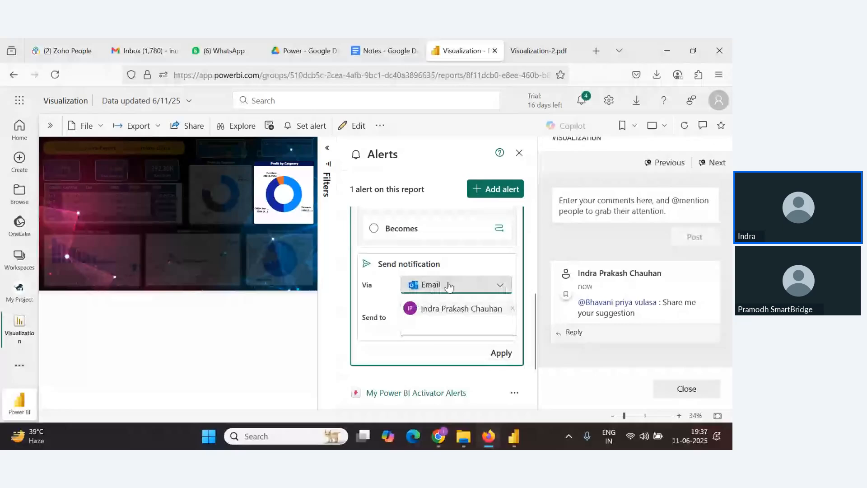
click(500, 354)
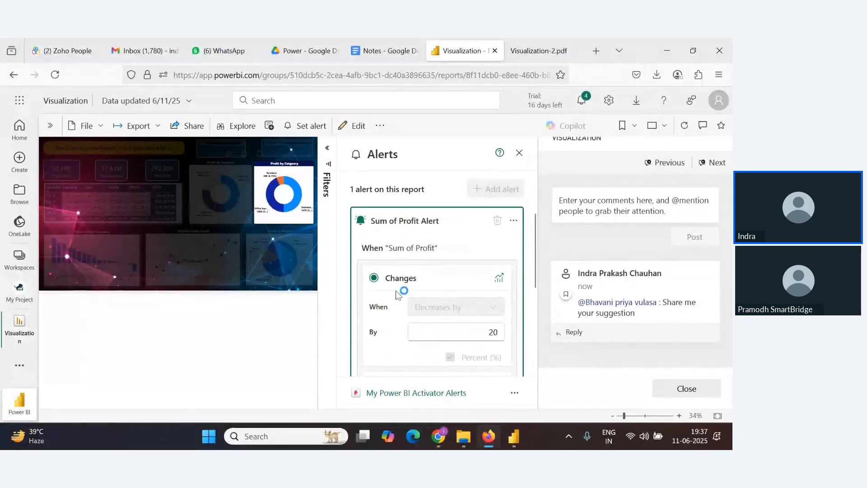
key(alt+Tab)
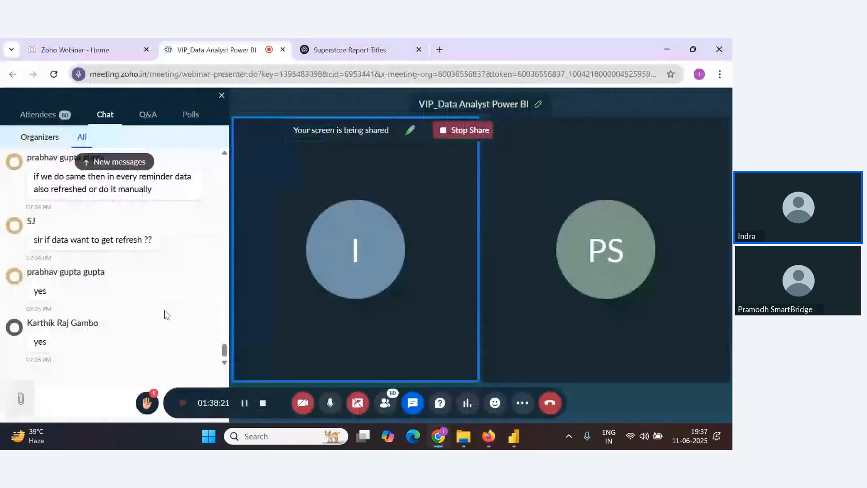
key(alt+Tab)
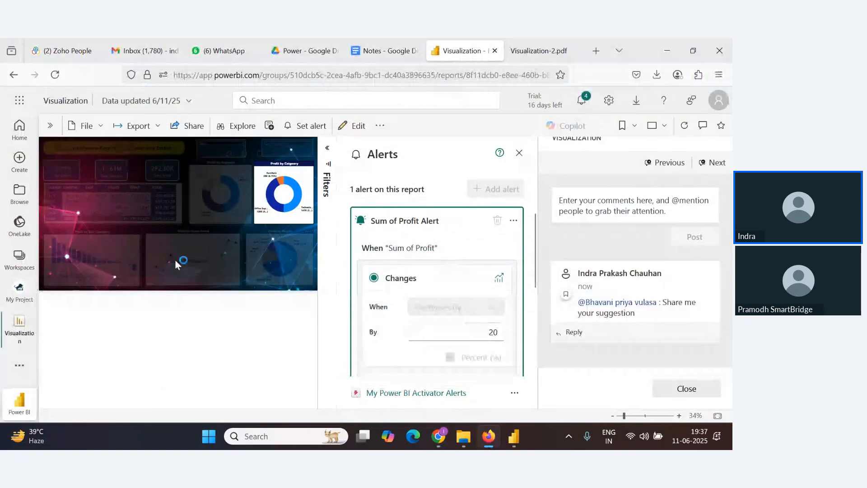
key(alt+Tab)
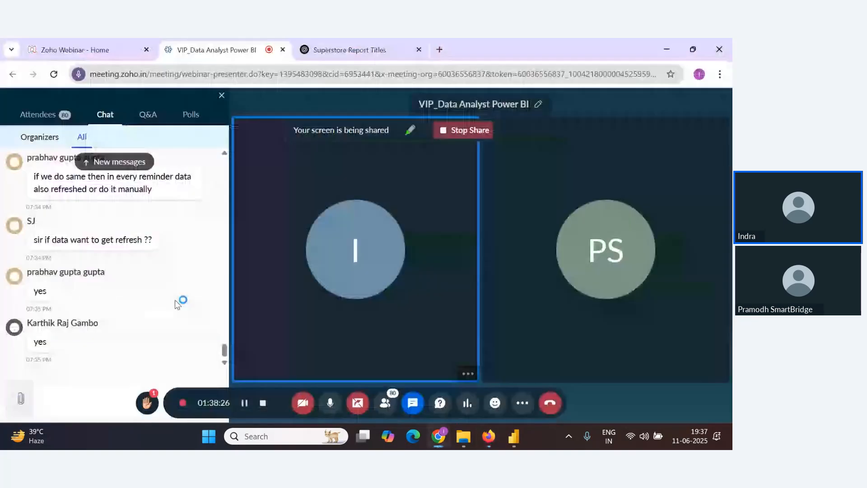
key(alt+Tab)
Review the saved alert settings and close the alerts pane
scroll(482, 287, down, 5)
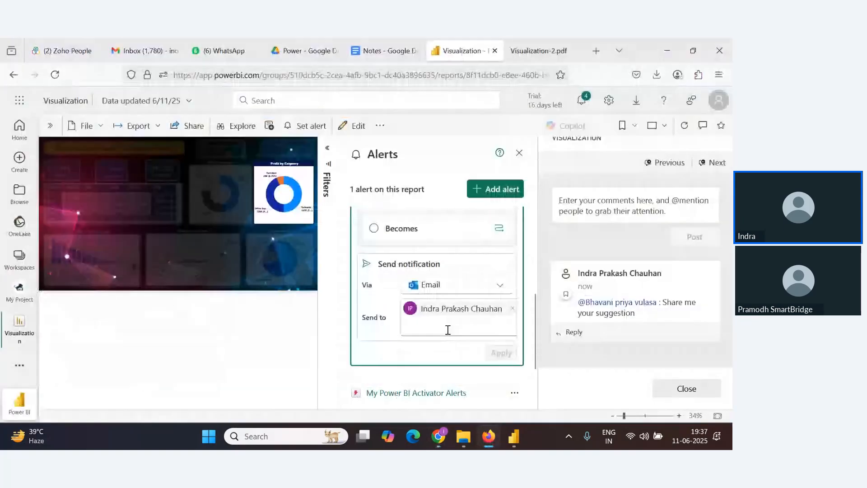
scroll(497, 261, up, 3)
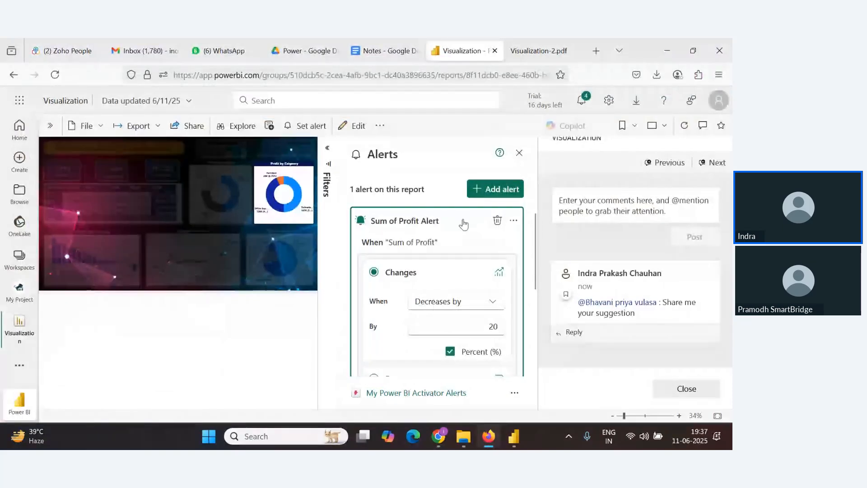
click(519, 153)
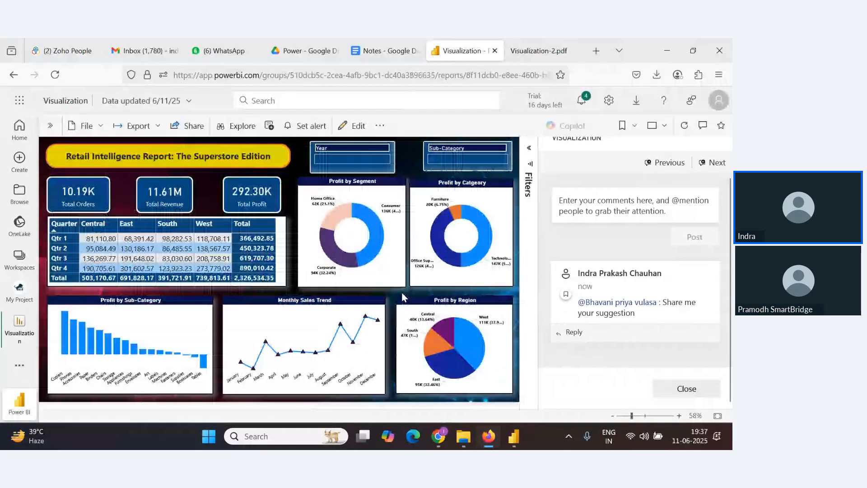
key(alt)
key(alt+Tab)
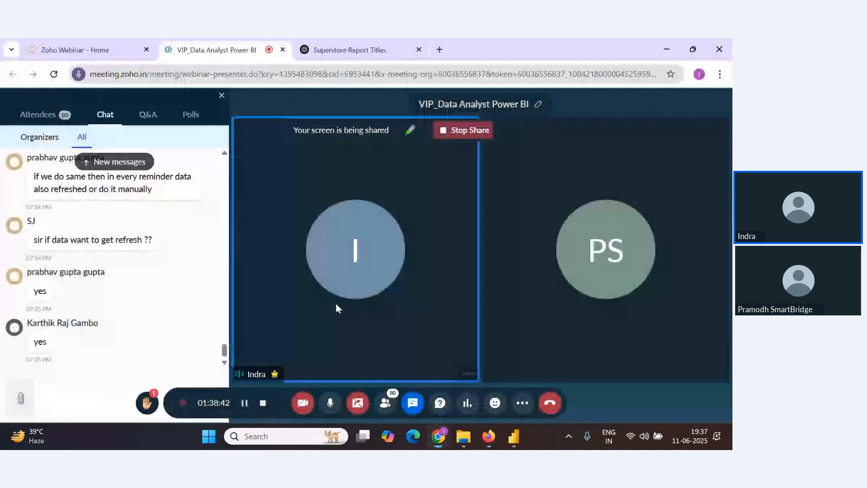
key(alt+Tab)
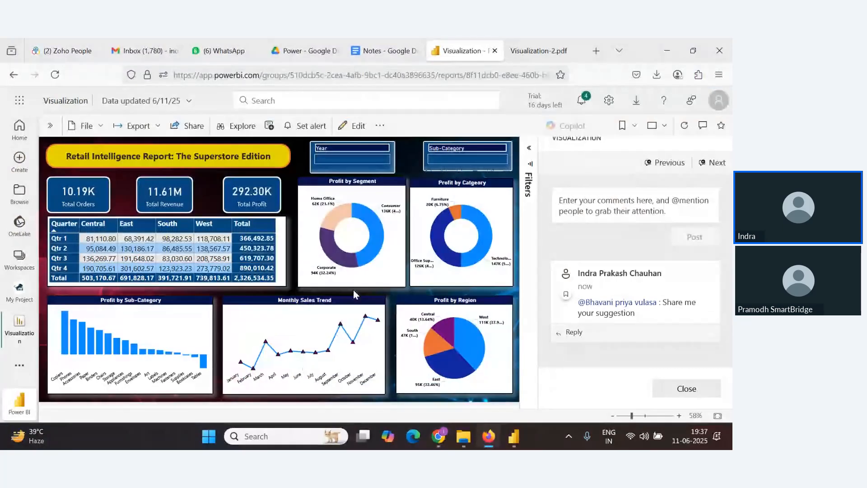
key(alt+Tab)
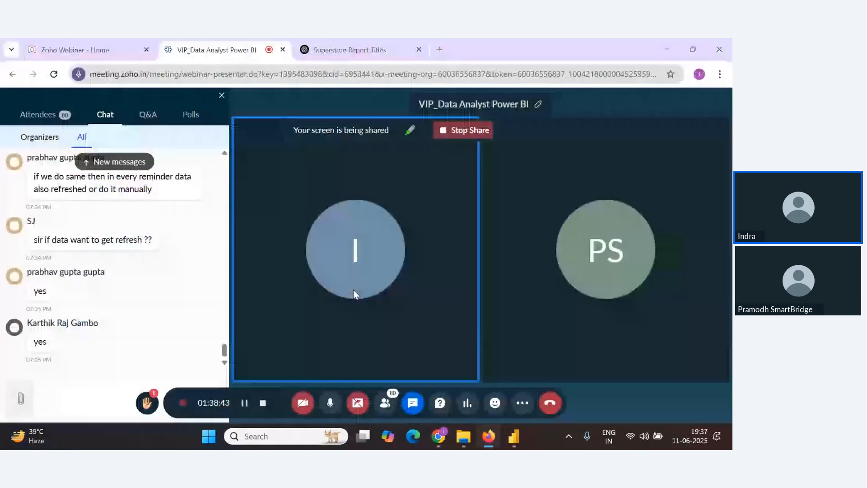
key(alt+Tab)
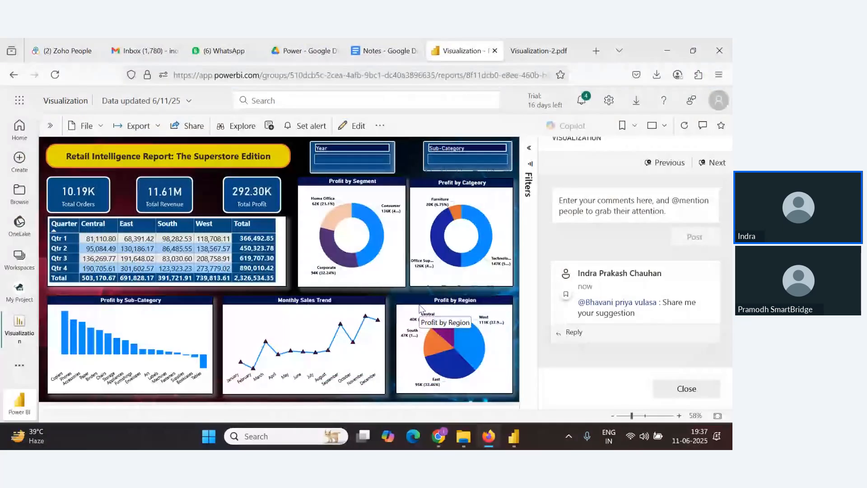
key(alt+Tab)
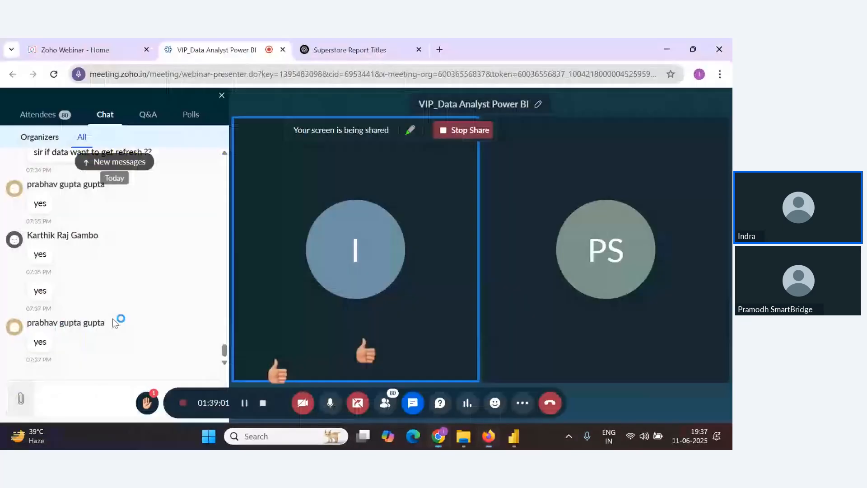
key(alt+Tab)
key(alt+Tab)
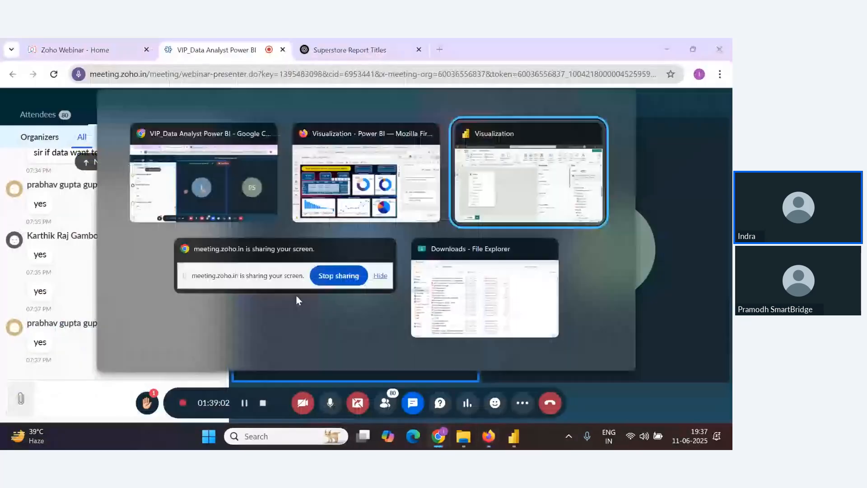
click(336, 211)
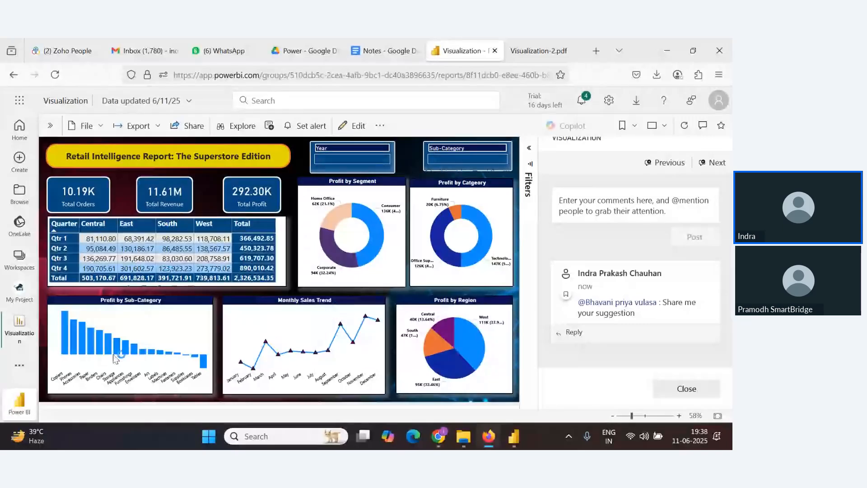
key(alt+Tab)
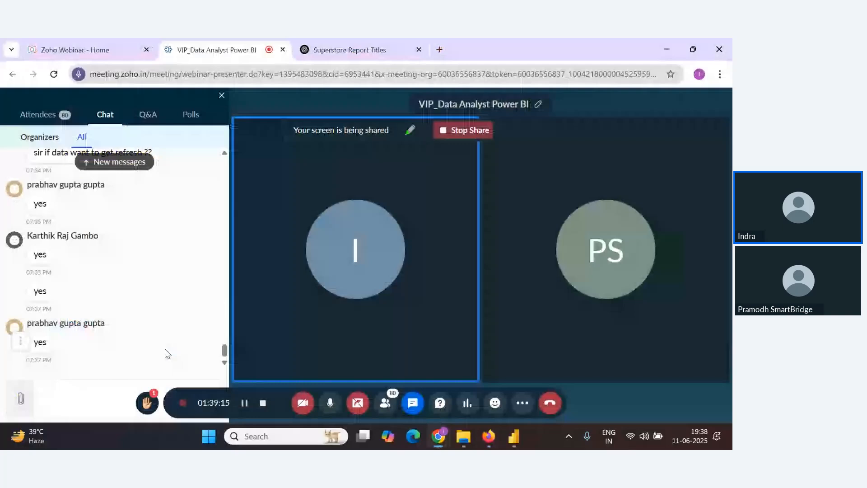
Return to the Power BI report and open the My Project workspace
key(alt+Tab)
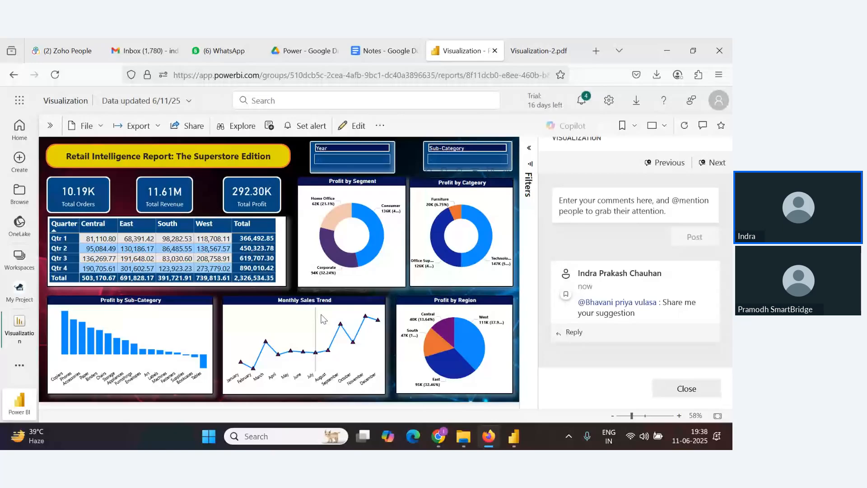
key(alt+Tab)
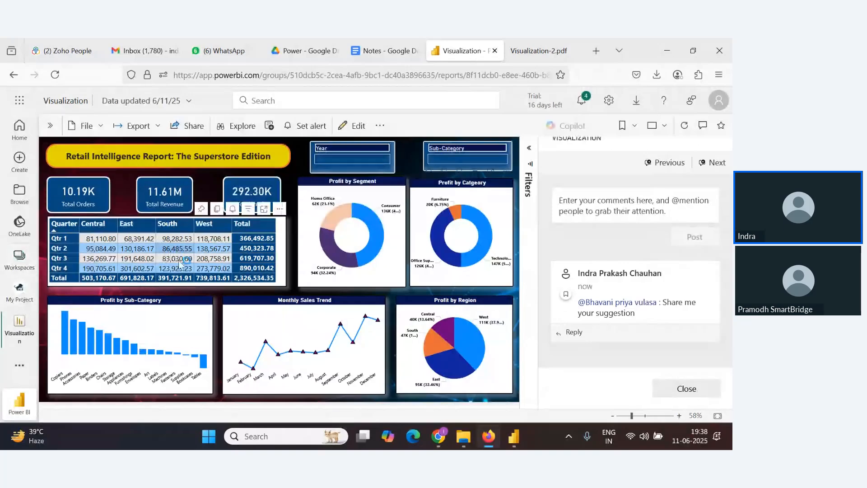
click(20, 292)
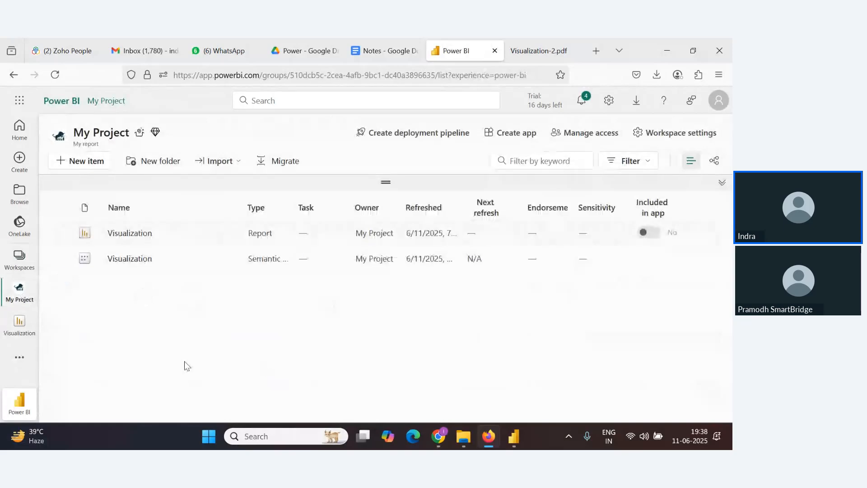
Create a new dashboard named Superstore Dashboard in the My Project workspace
click(88, 162)
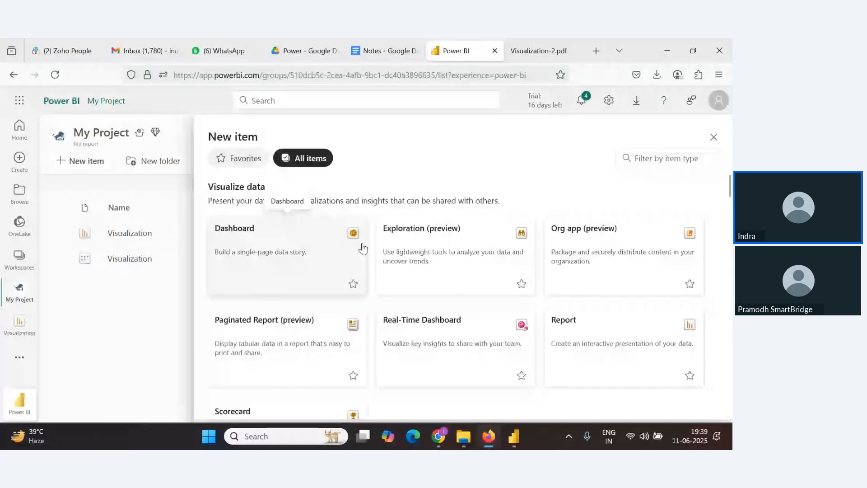
key(alt+Tab)
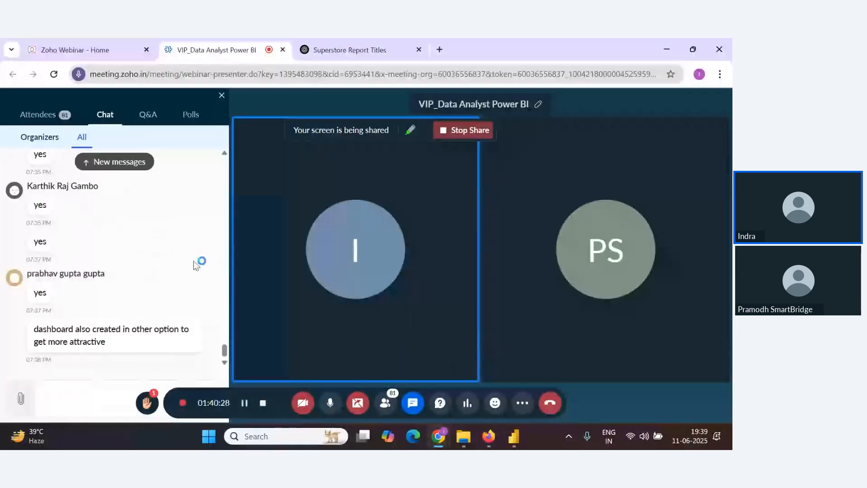
key(alt+Tab)
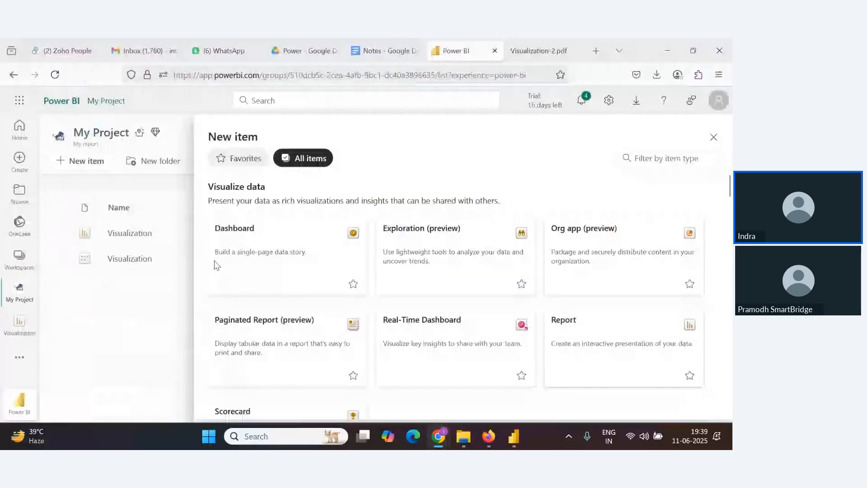
click(264, 254)
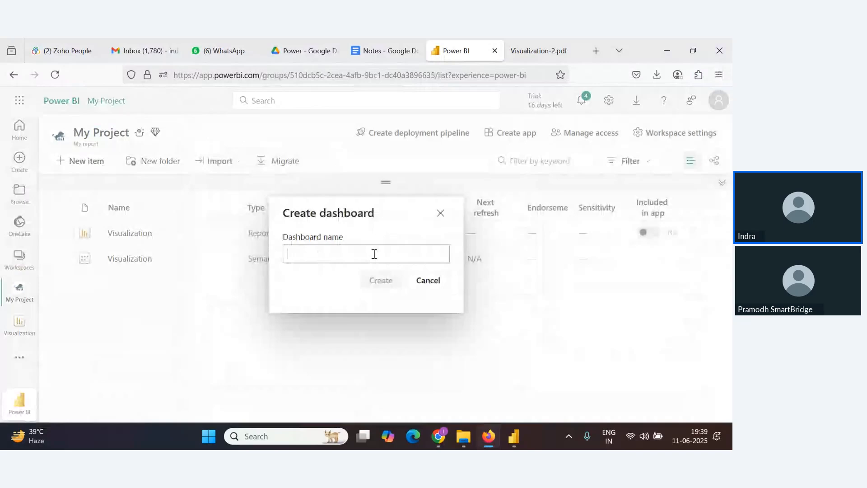
click(374, 254)
text(D)
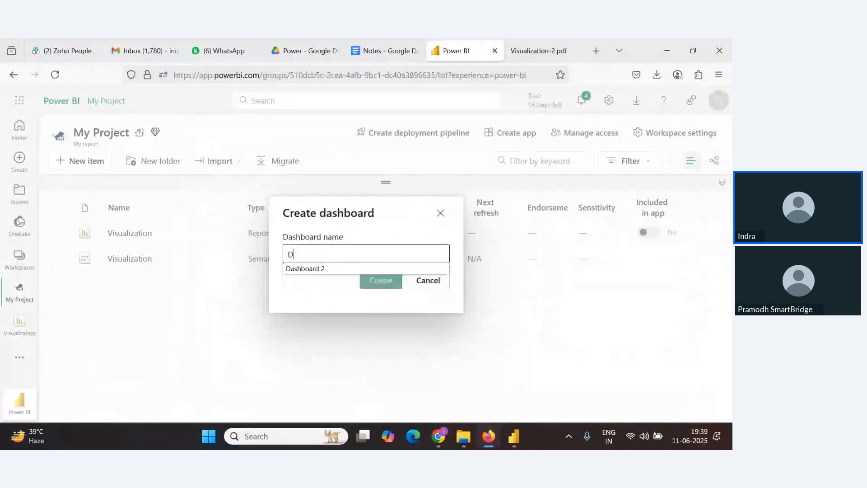
key(BackSpace)
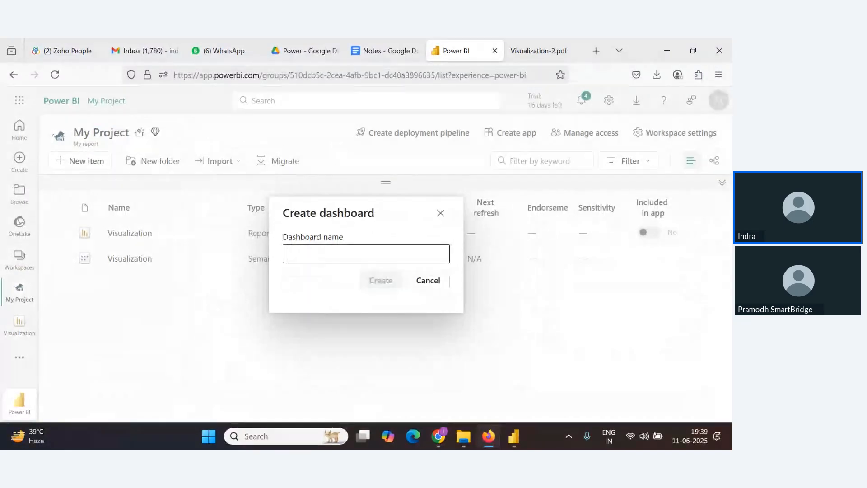
text(Suer)
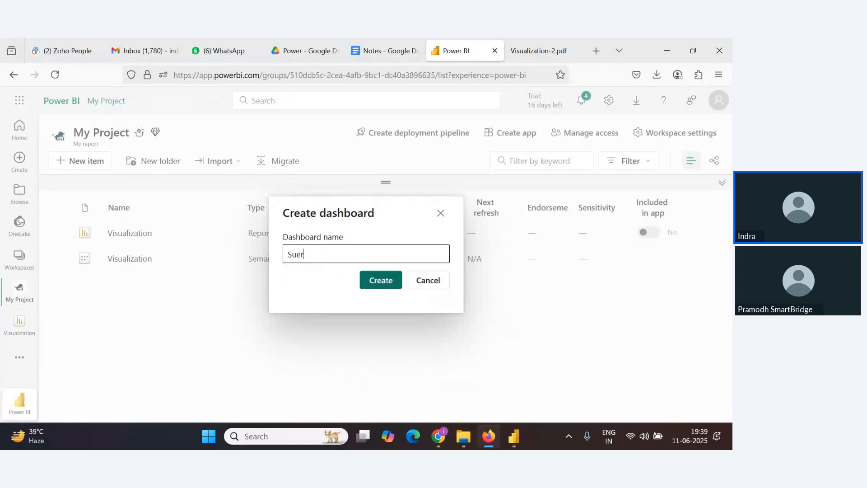
key(BackSpace)
key(BackSpace)
text(perstore D)
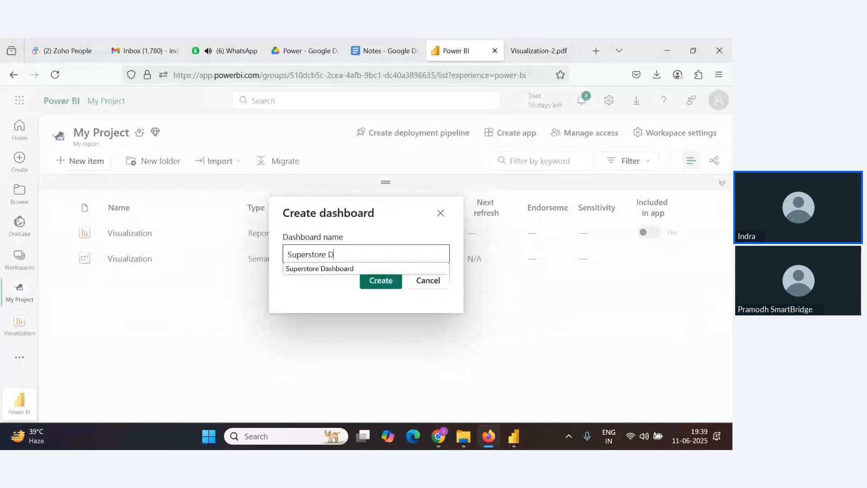
click(320, 268)
click(375, 289)
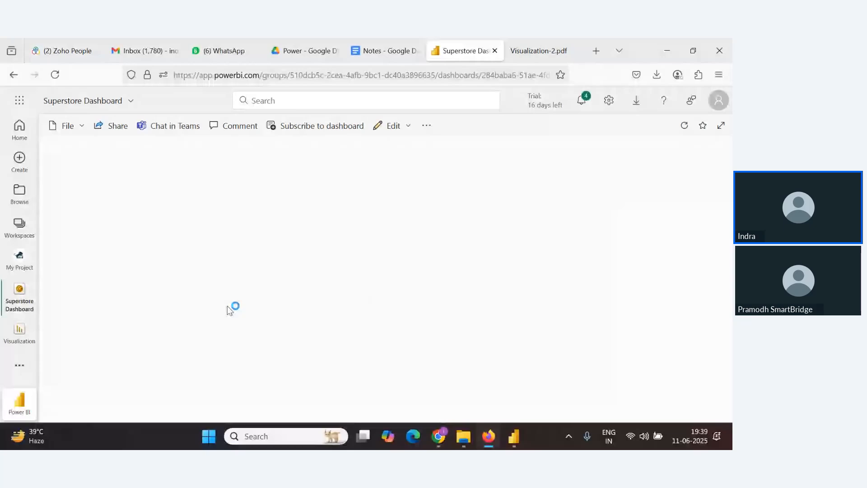
Open the dashboard theme settings and try a Custom theme with an orange background and teal tile background
click(392, 126)
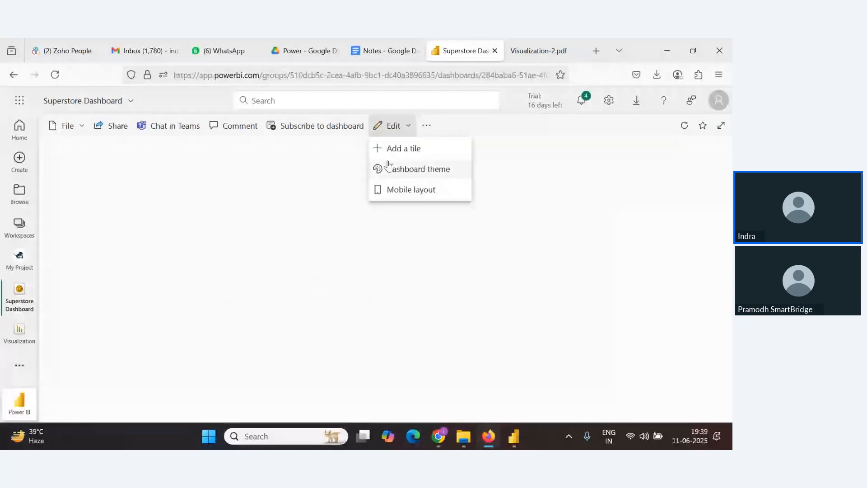
click(413, 174)
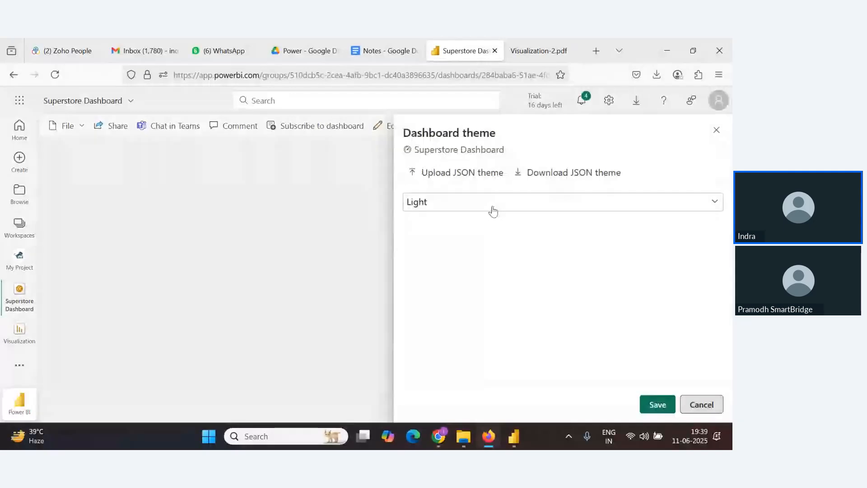
click(493, 211)
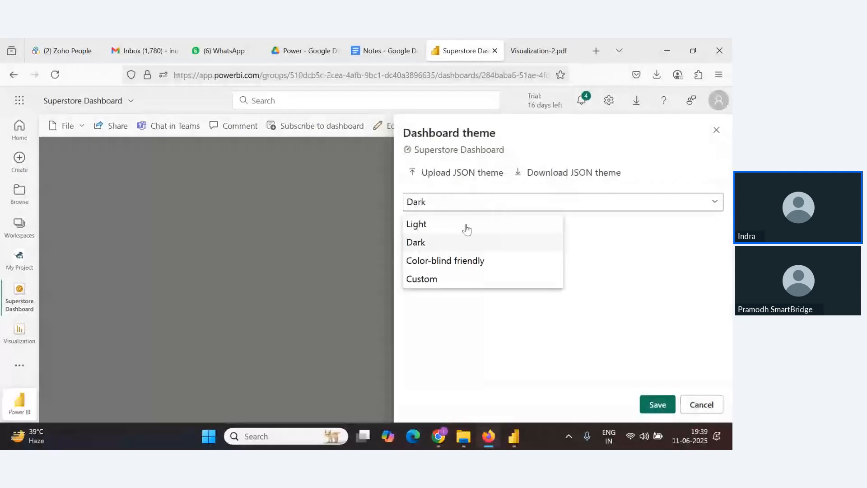
click(445, 265)
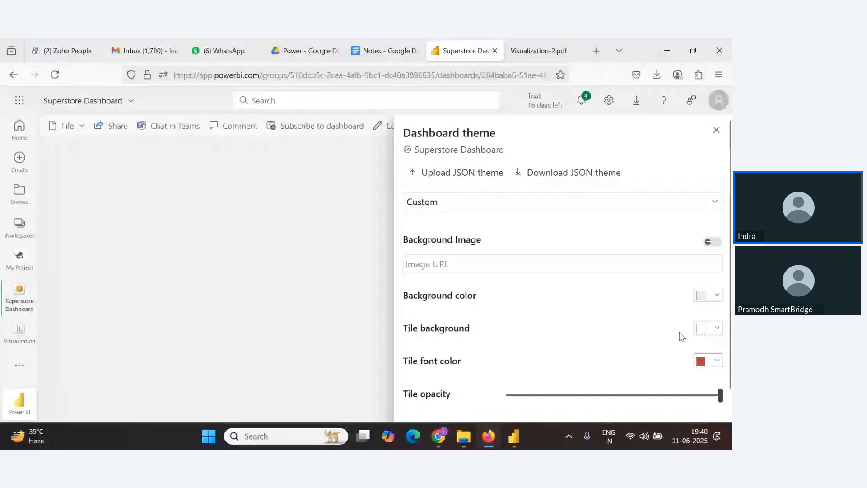
click(716, 328)
click(447, 146)
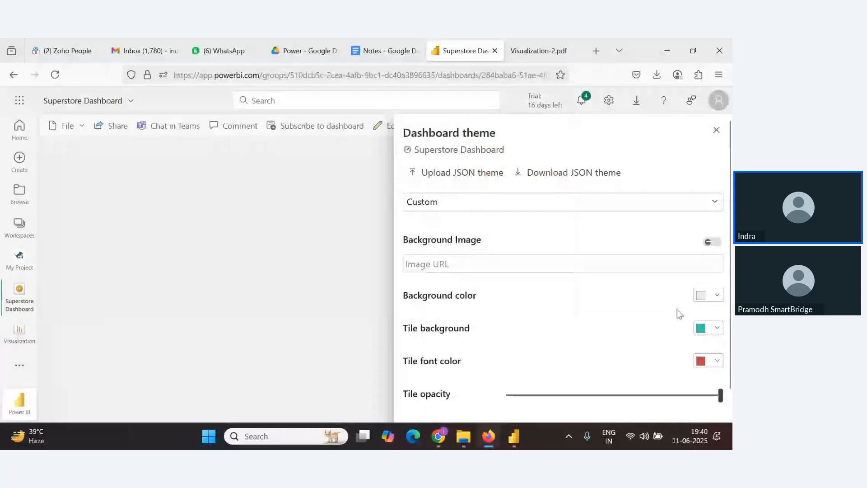
click(711, 304)
click(442, 323)
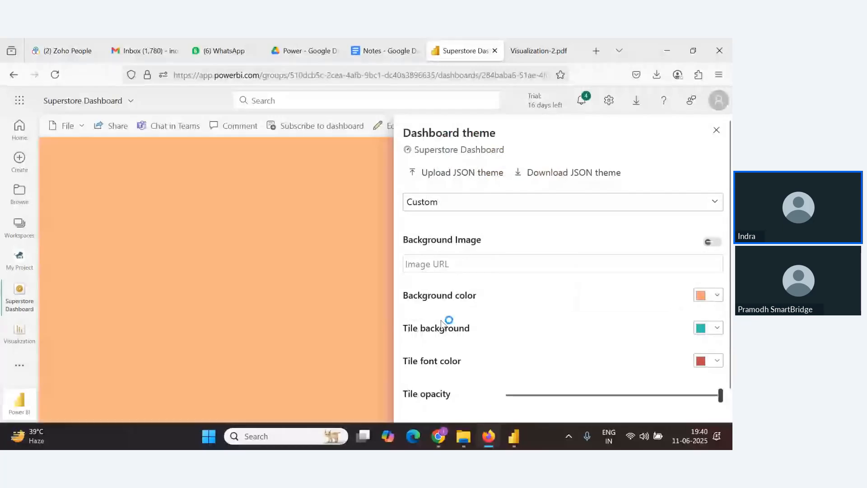
click(714, 302)
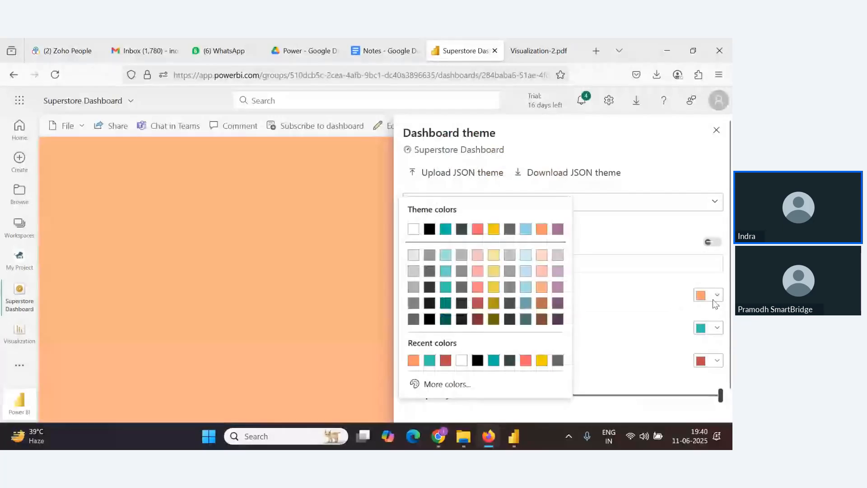
Switch the dashboard theme to Dark and save the theme
click(718, 204)
click(718, 206)
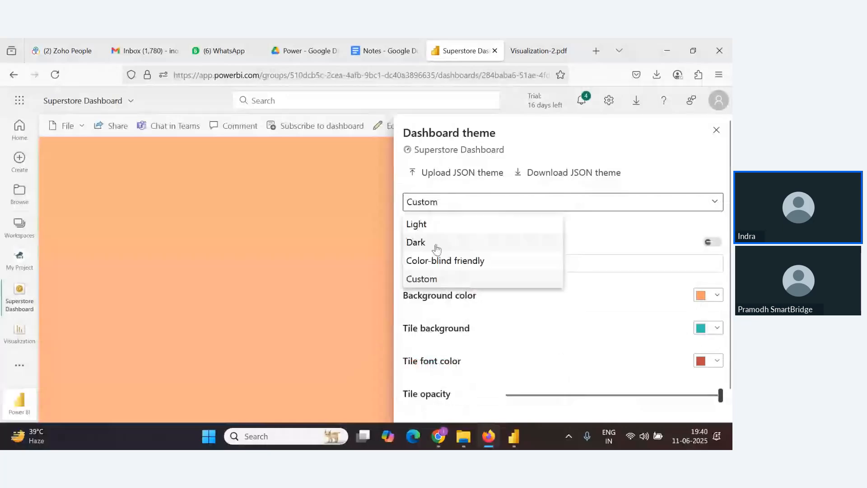
click(436, 242)
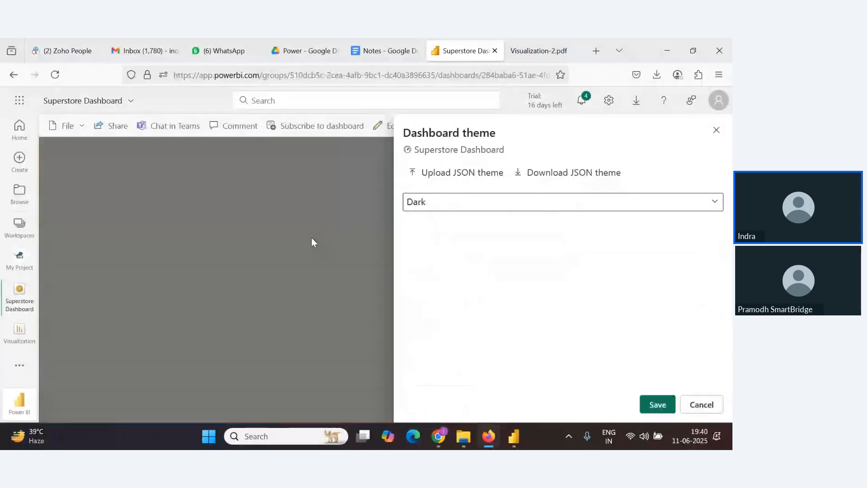
key(alt+Tab)
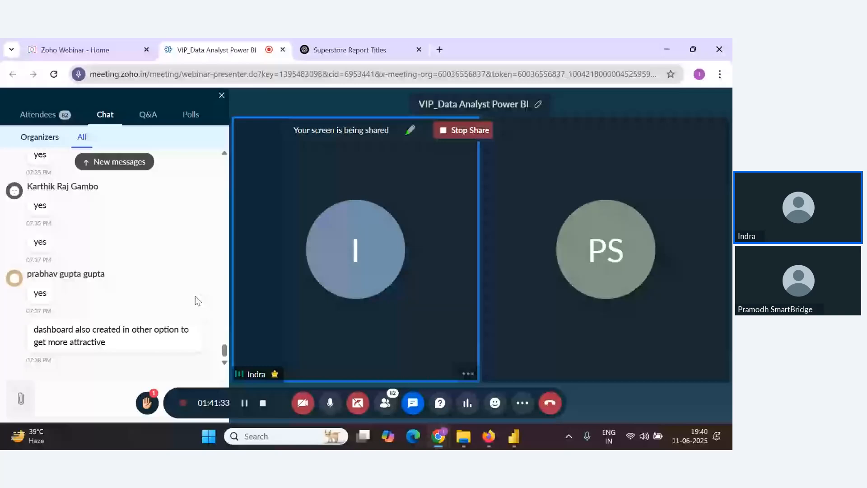
key(alt+Tab)
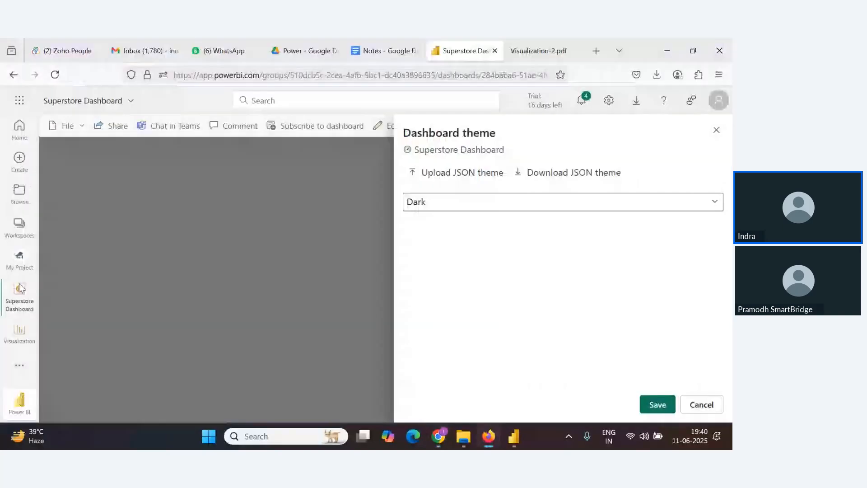
click(56, 304)
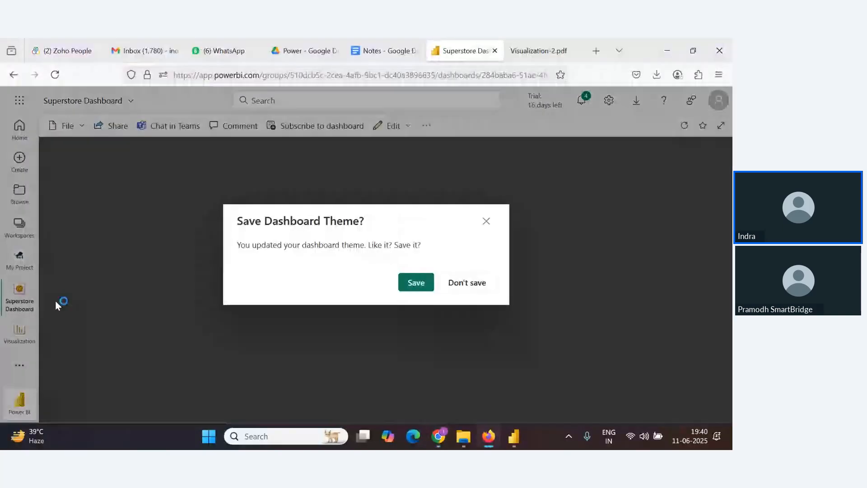
click(424, 295)
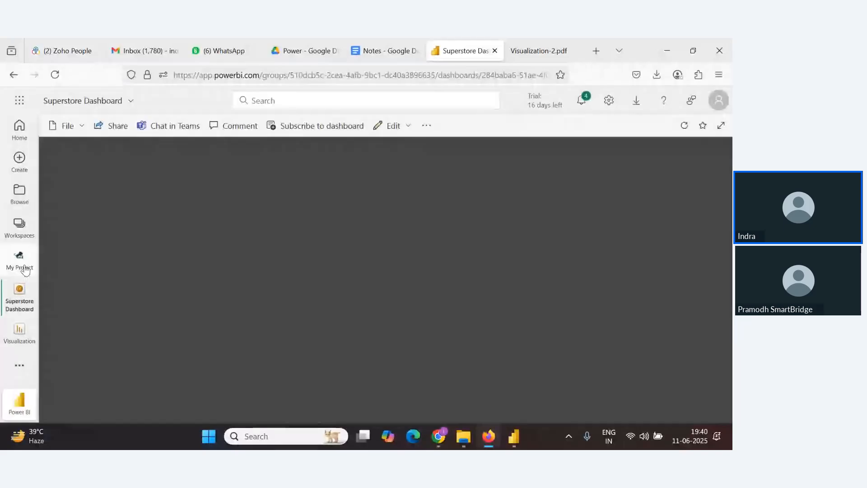
Open the Visualization report and start pinning the Profit by Sub-Category chart to the existing Superstore Dashboard
click(20, 332)
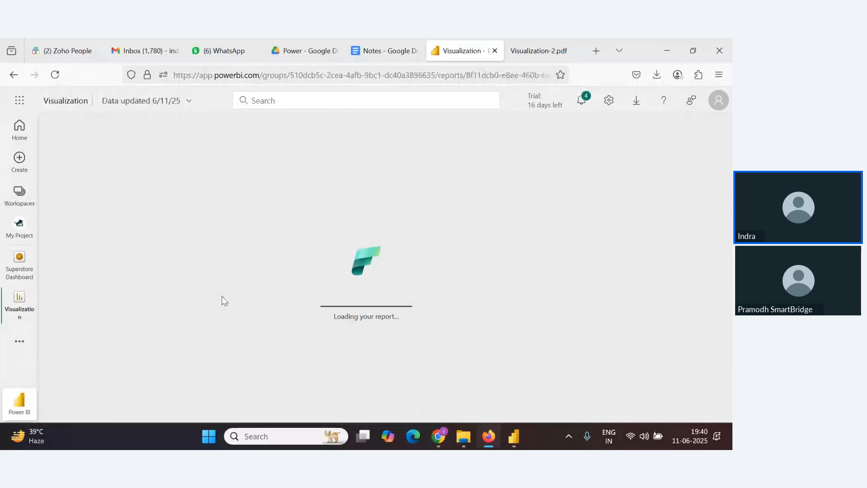
key(alt+Tab)
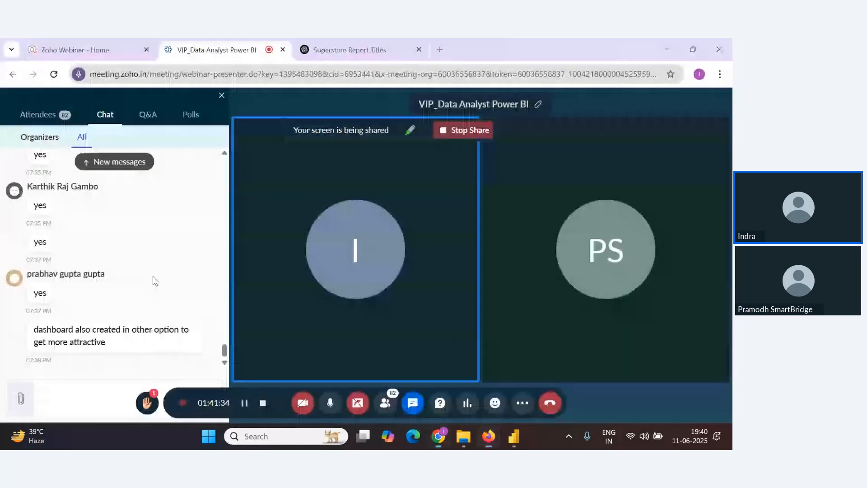
key(alt+Tab)
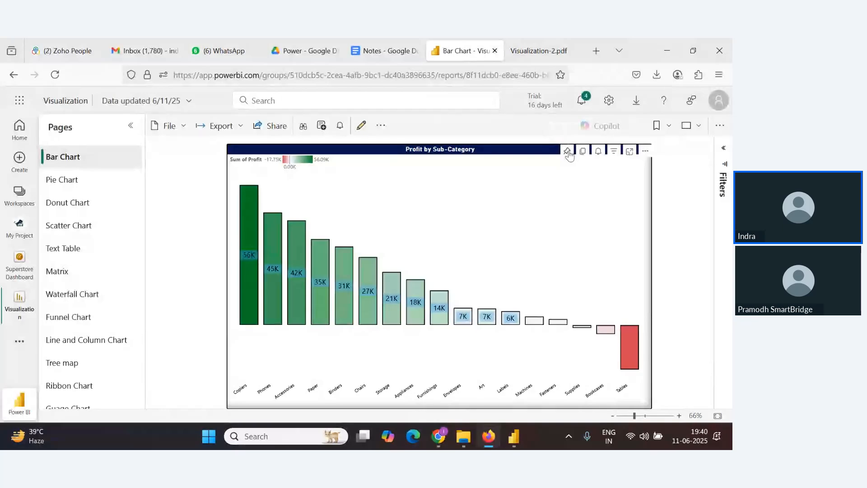
click(567, 152)
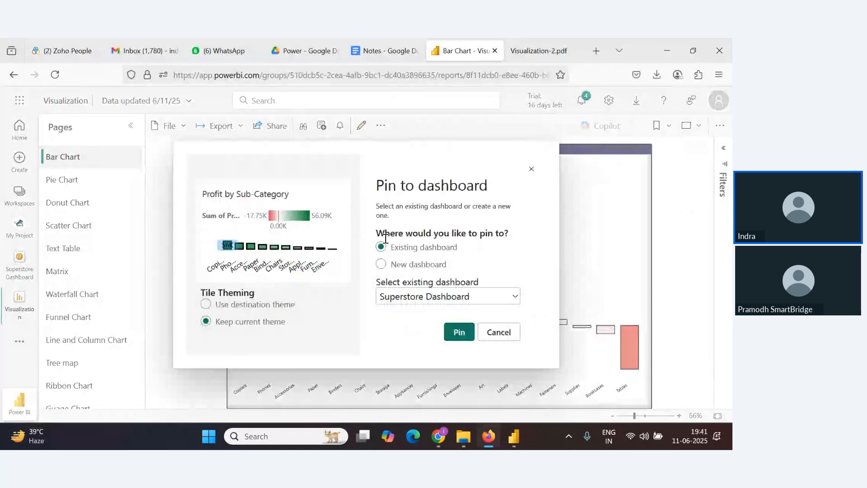
click(389, 263)
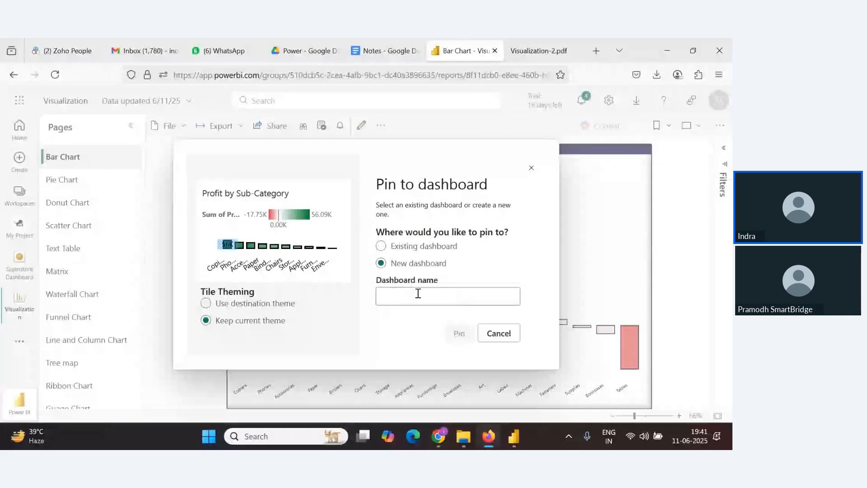
click(383, 246)
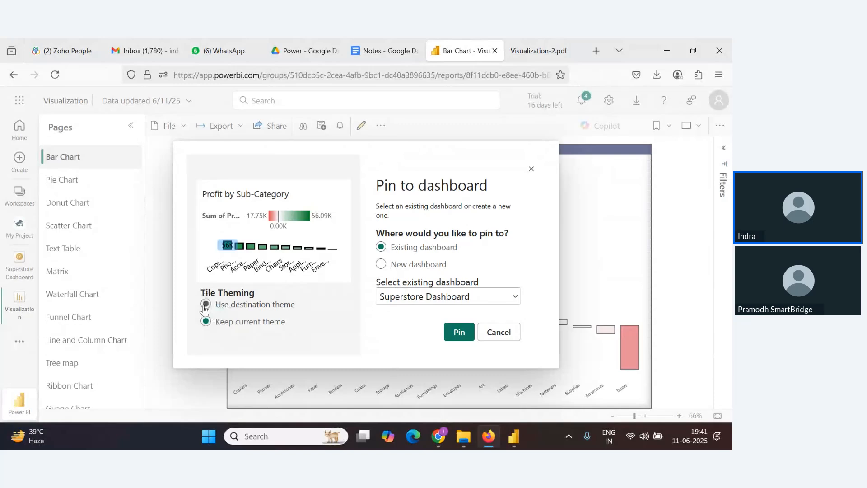
Pin the chart using the destination theme and go to the dashboard from the confirmation
click(205, 305)
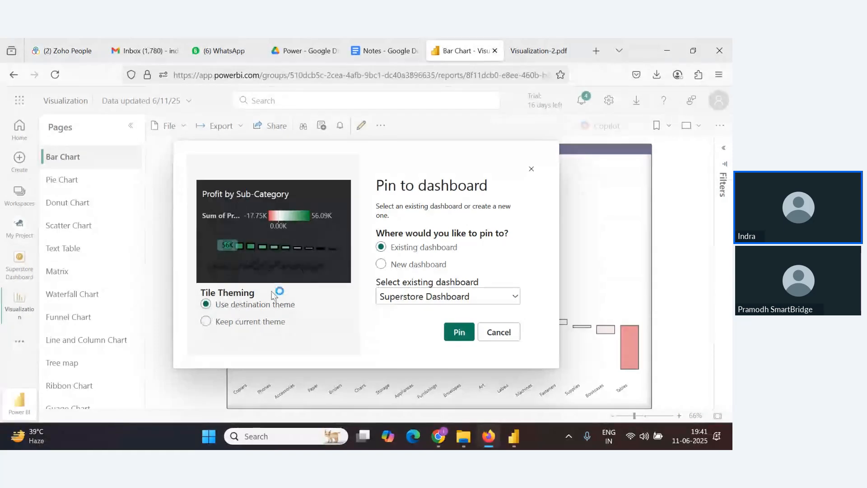
click(206, 322)
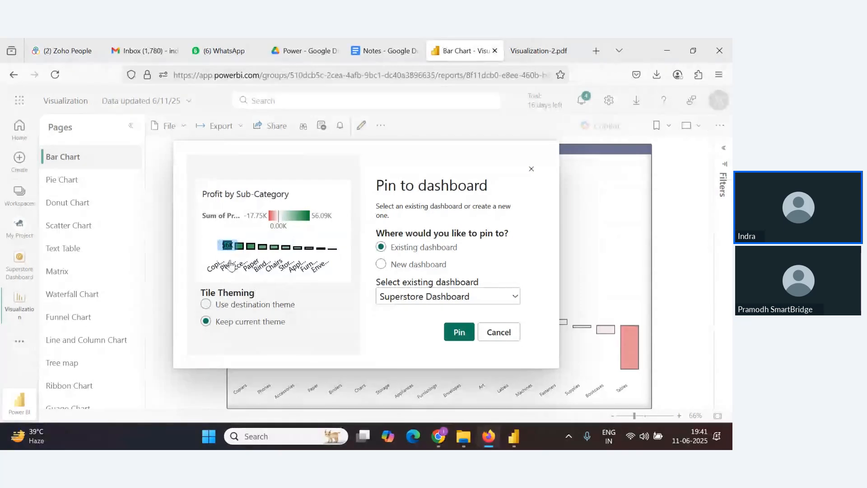
key(alt+Tab)
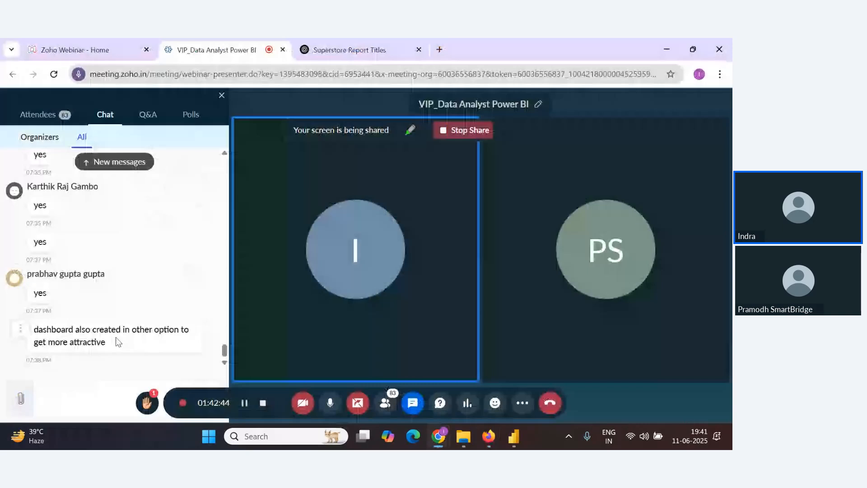
key(alt+Tab)
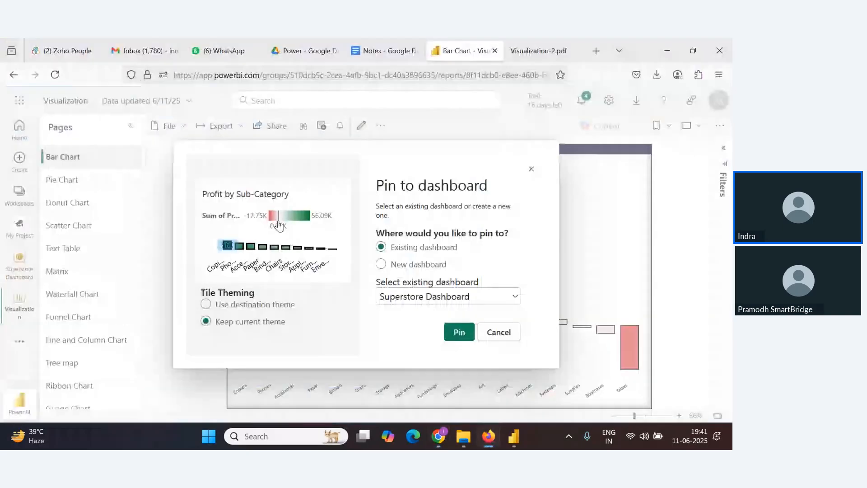
click(213, 308)
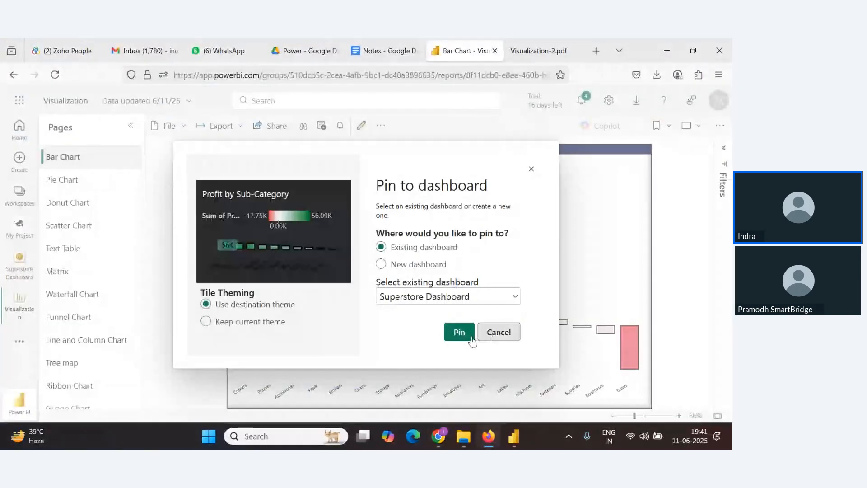
click(458, 333)
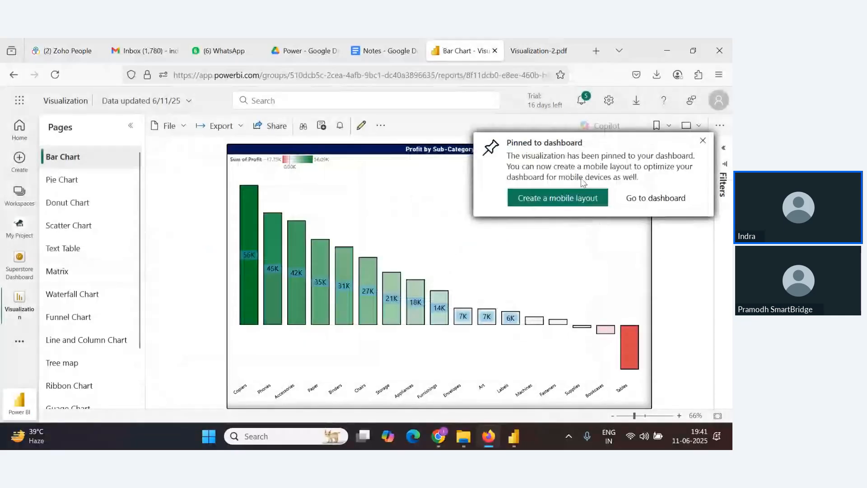
click(646, 199)
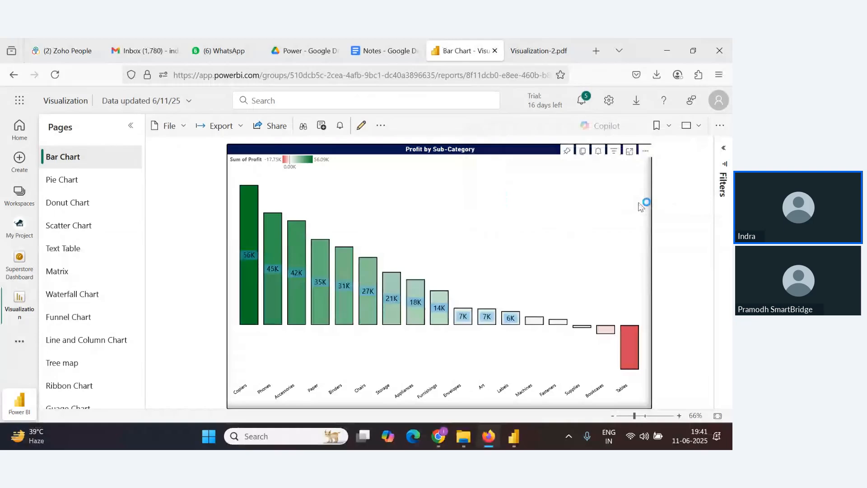
Return to the Superstore Dashboard and move the Profit by Sub-Category tile slightly
click(533, 42)
click(495, 42)
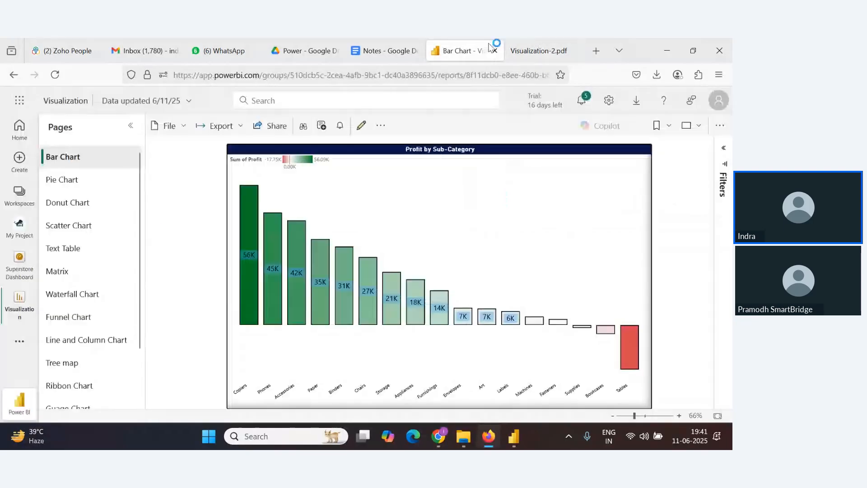
right_click(22, 270)
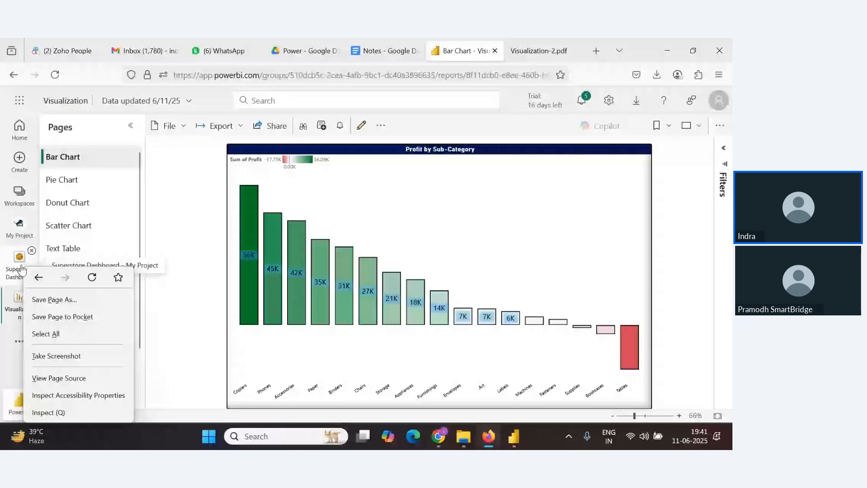
click(17, 259)
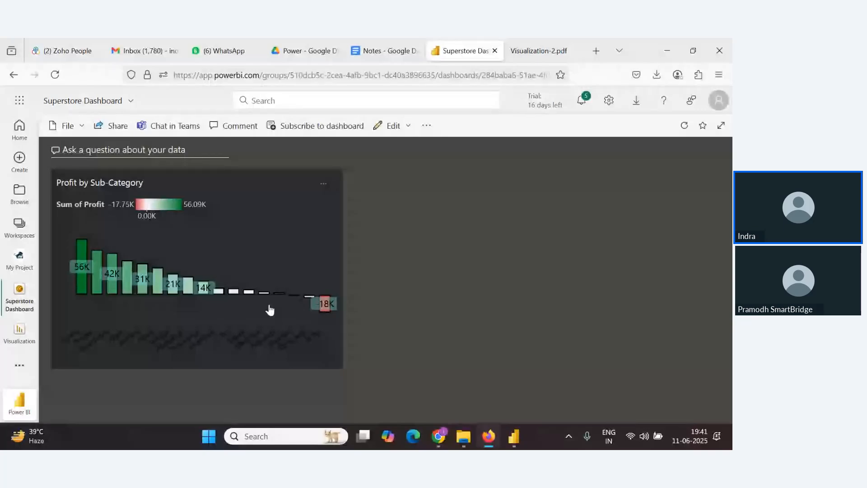
drag(290, 188, 306, 178)
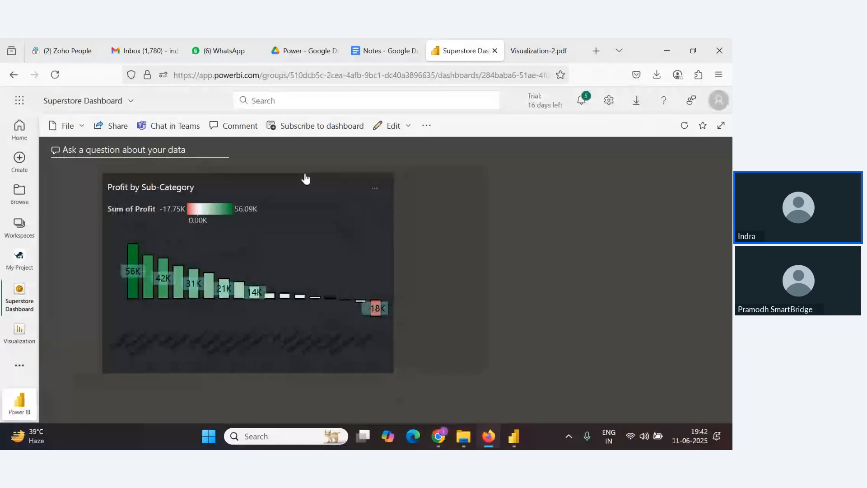
Open the report's Donut Chart page and pin the Profit by Segment chart to Superstore Dashboard, keeping its current theme
click(20, 332)
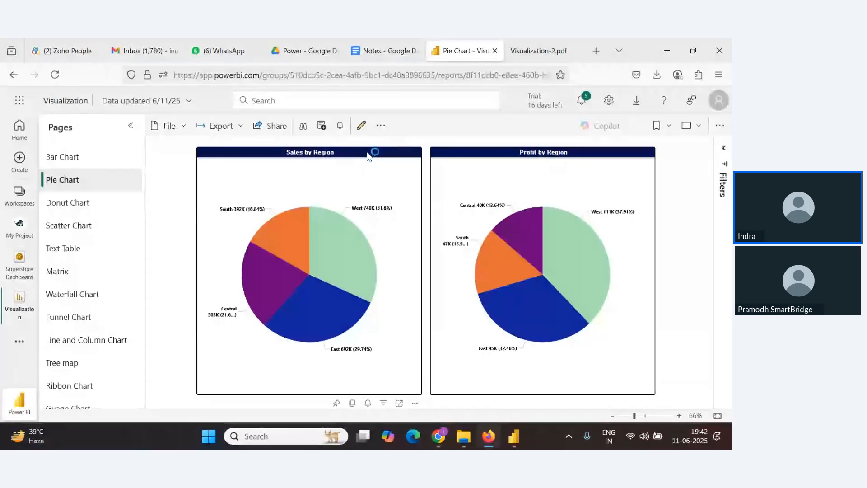
click(74, 158)
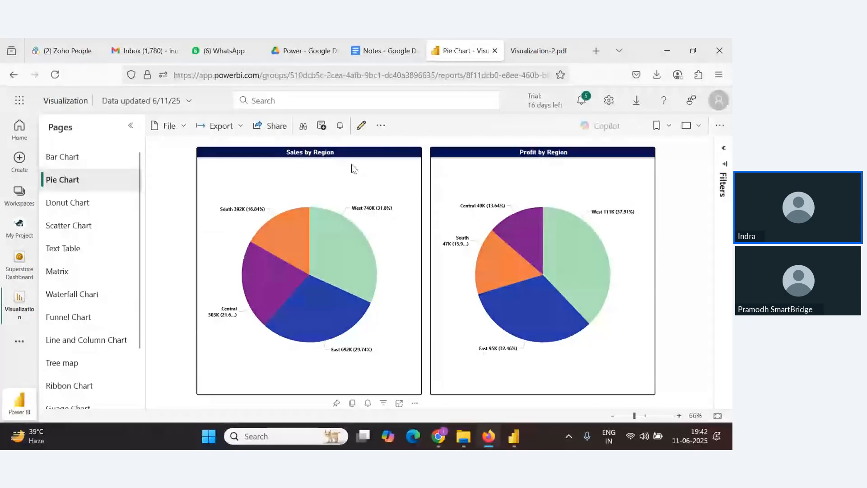
click(66, 206)
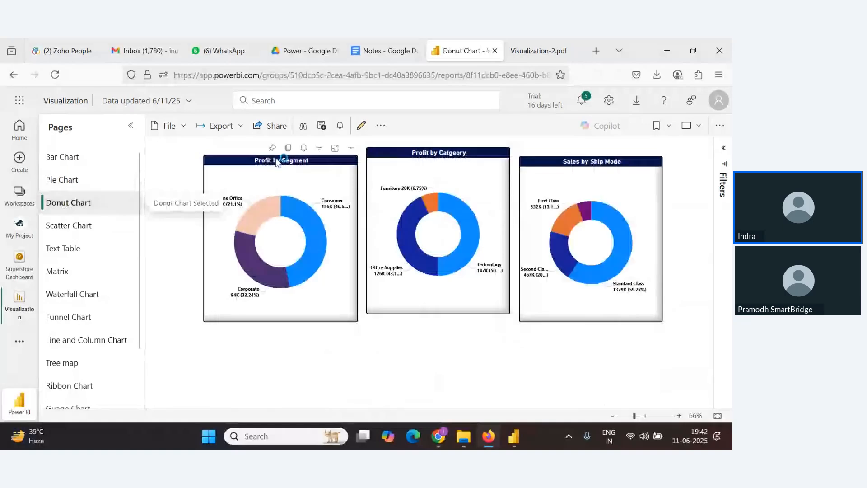
click(65, 181)
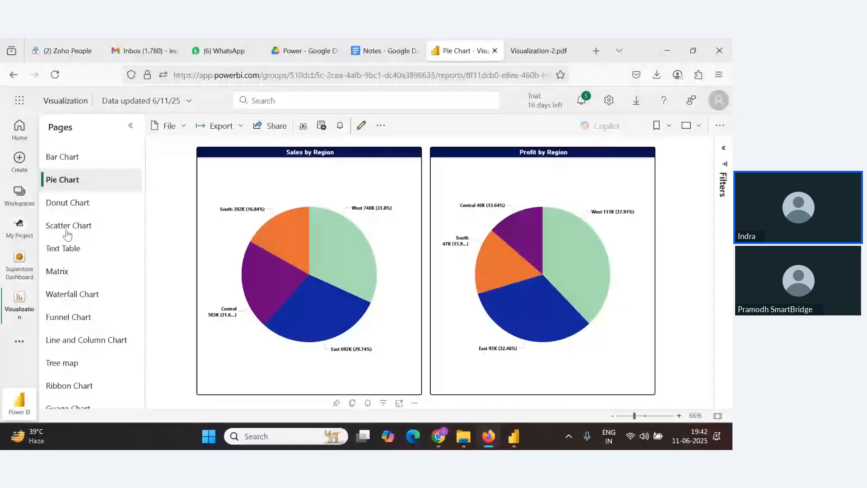
click(68, 202)
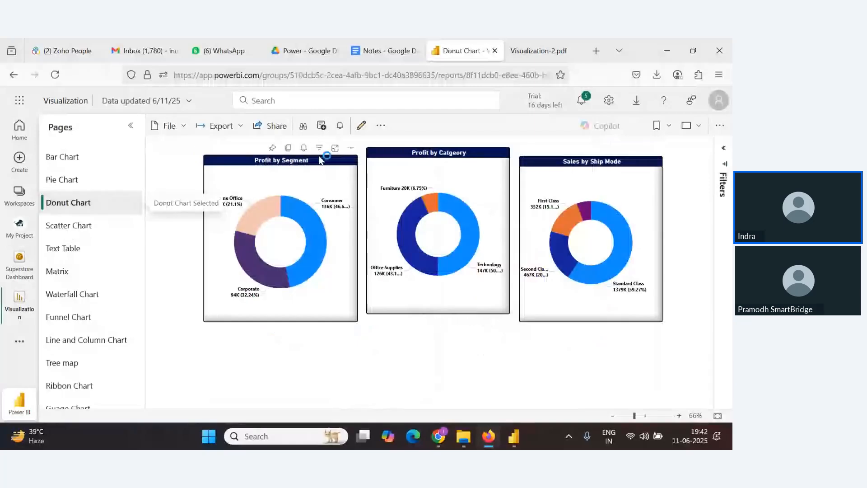
click(273, 148)
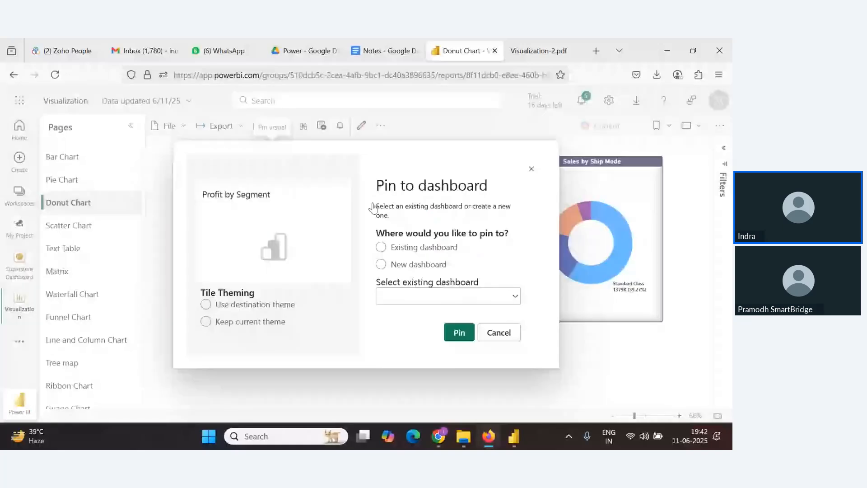
click(459, 333)
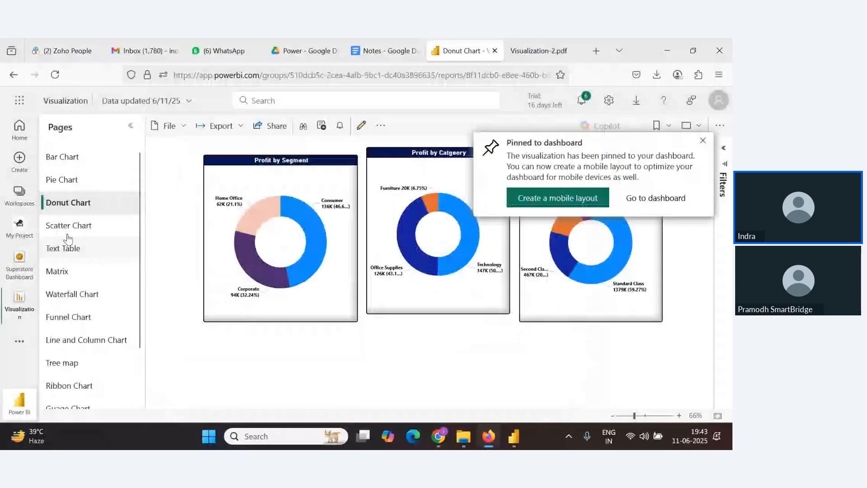
Pin the Text Table page's sub-category table to Superstore Dashboard with its current theme
click(67, 244)
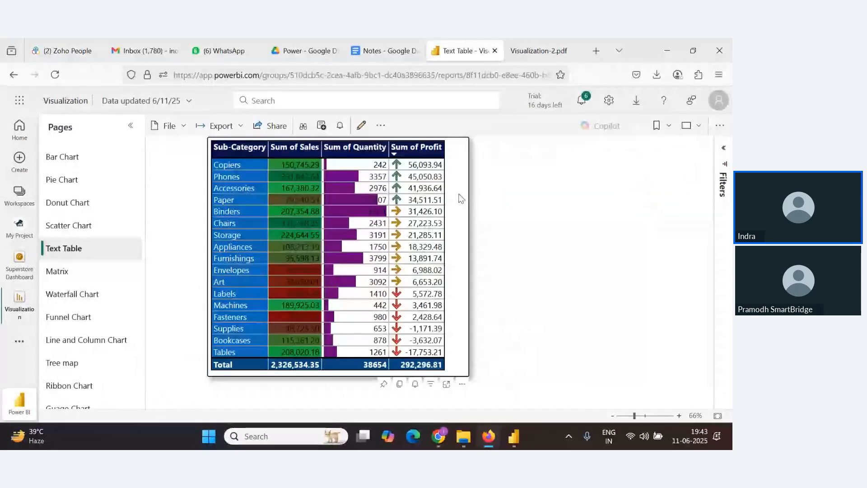
click(384, 385)
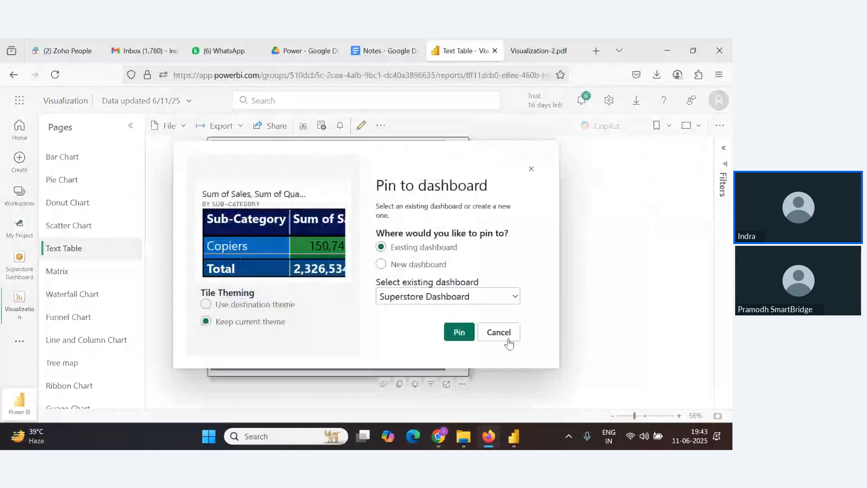
click(460, 331)
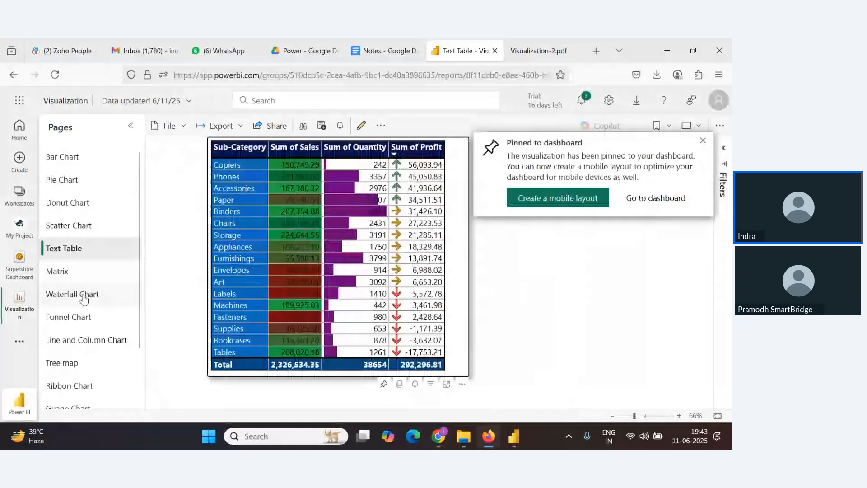
Pin the Waterfall Chart page's Profit by Year and Region chart to Superstore Dashboard
click(87, 294)
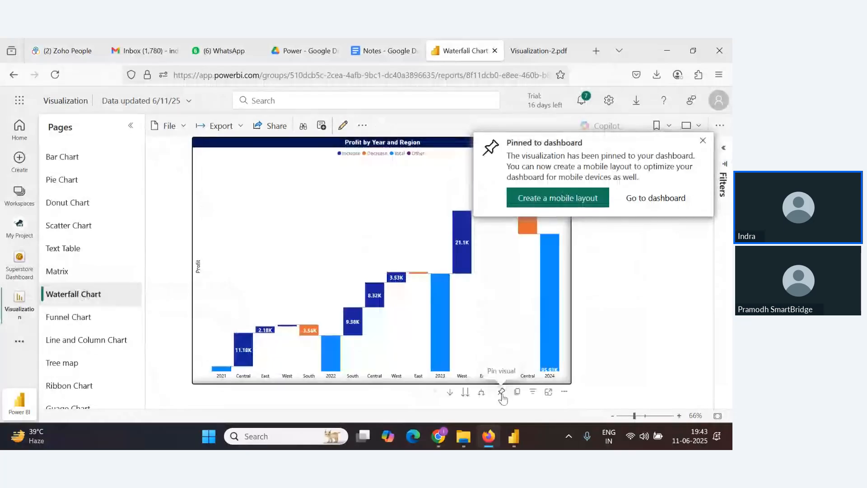
key(alt+Tab)
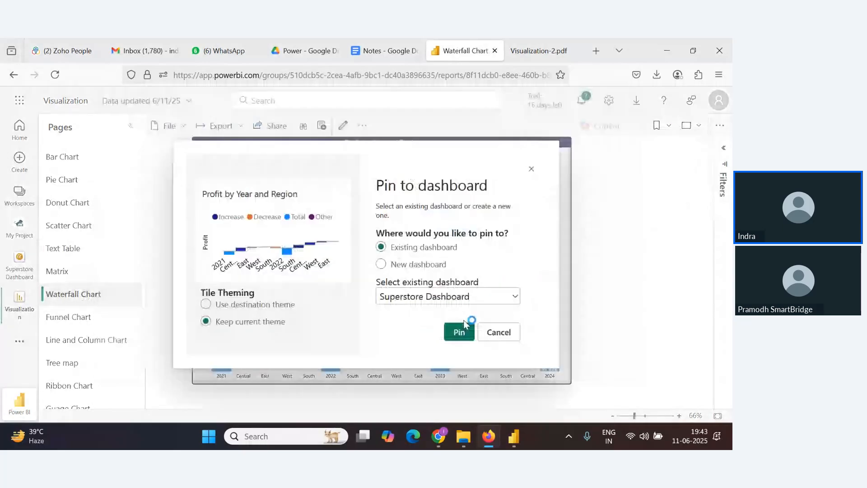
click(460, 332)
Pin the Sales and Profit by Year and Region line and column chart to the dashboard
scroll(103, 318, down, 2)
click(86, 278)
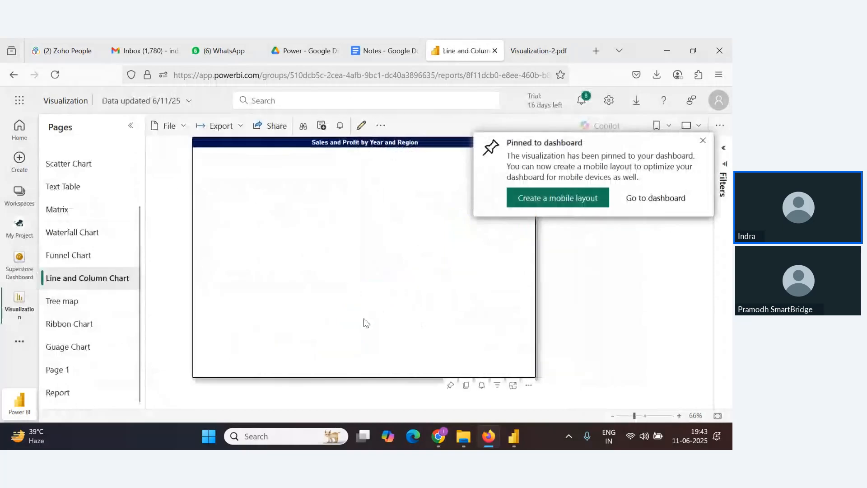
click(451, 386)
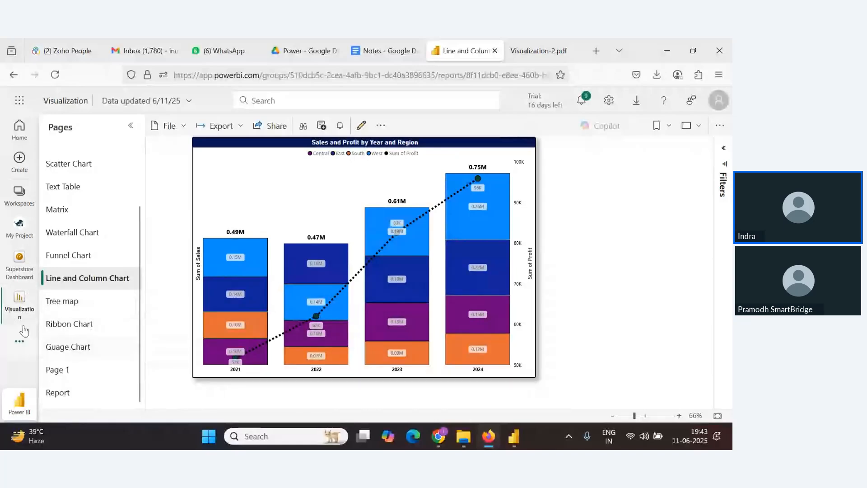
Pin the Gauge Chart page's Sum of Profit and Profit_Target gauge to Superstore Dashboard
click(77, 345)
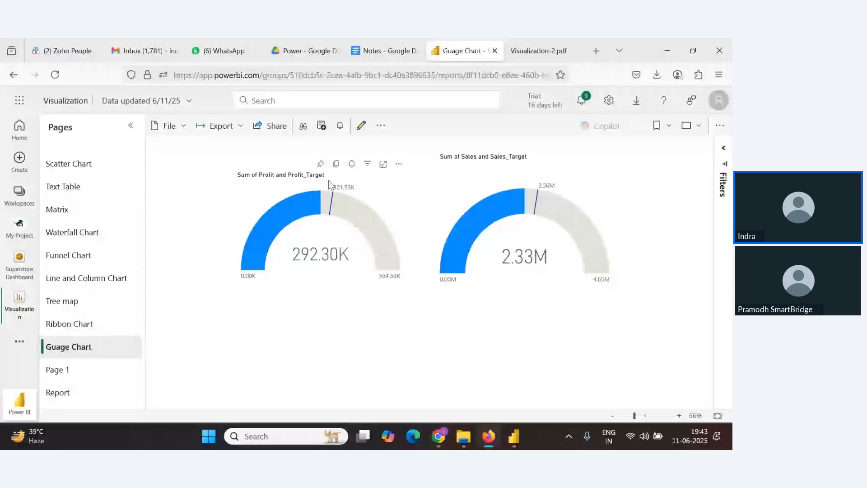
click(321, 164)
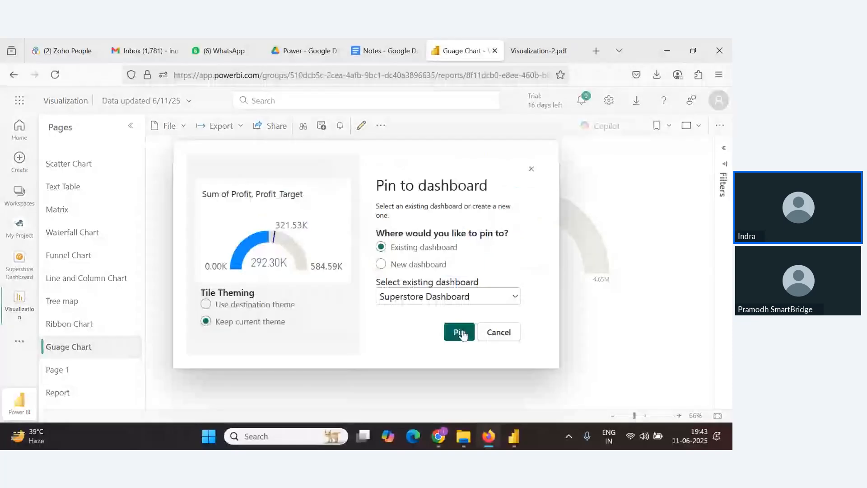
click(459, 333)
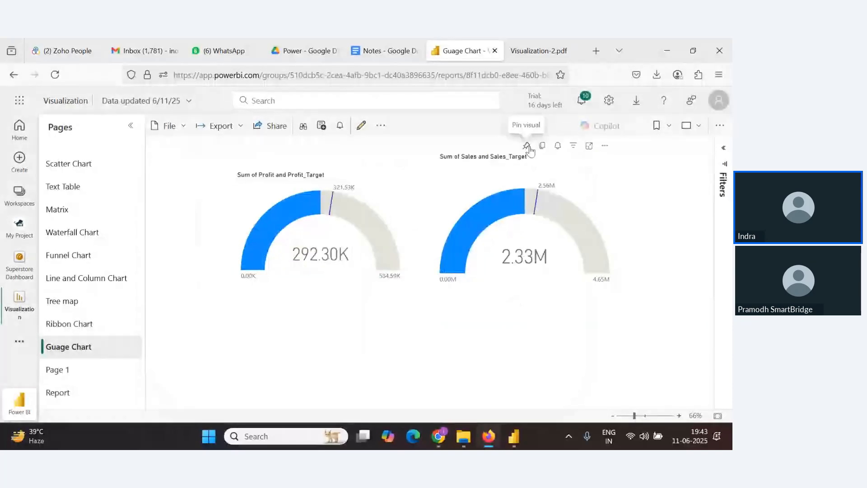
Pin the Sum of Sales and Sales_Target gauge and go to the Superstore Dashboard
click(542, 145)
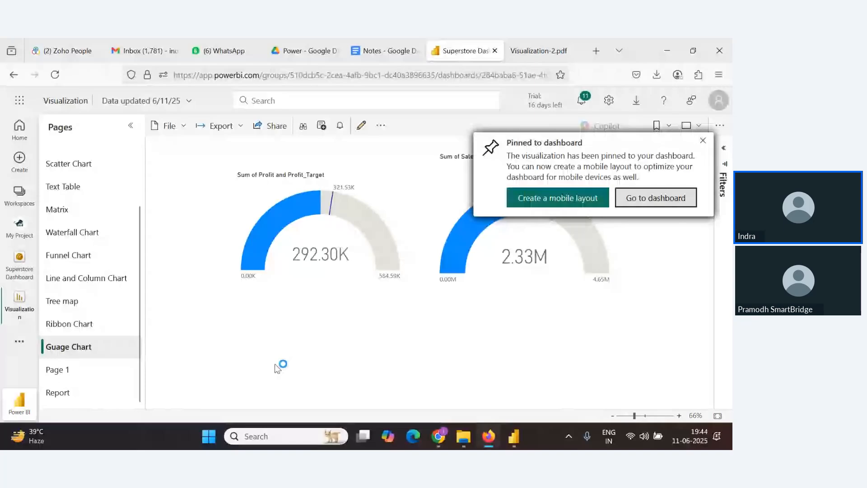
key(alt+Tab)
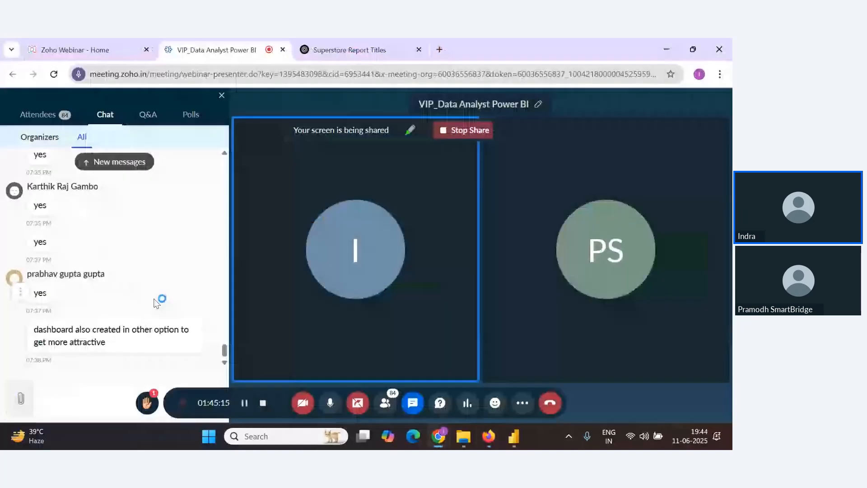
key(alt+Tab)
scroll(298, 279, up, 10)
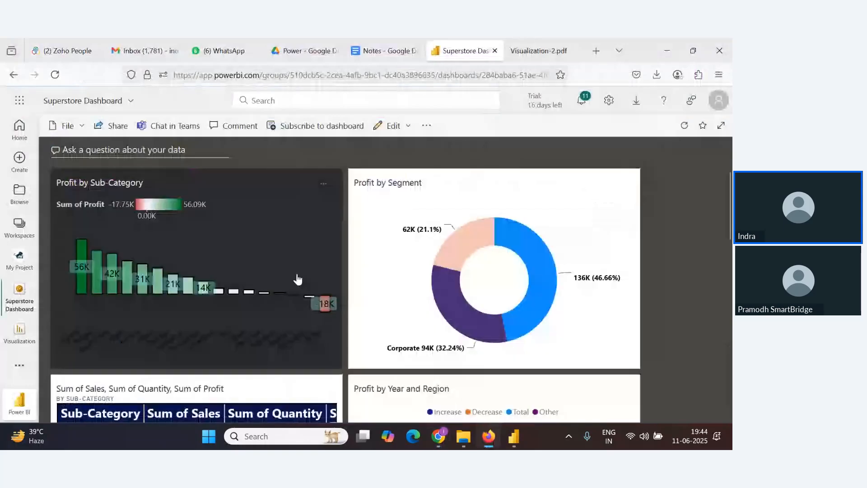
Shrink the Profit by Sub-Category and Profit by Segment tiles and place them side by side
drag(342, 368, 268, 327)
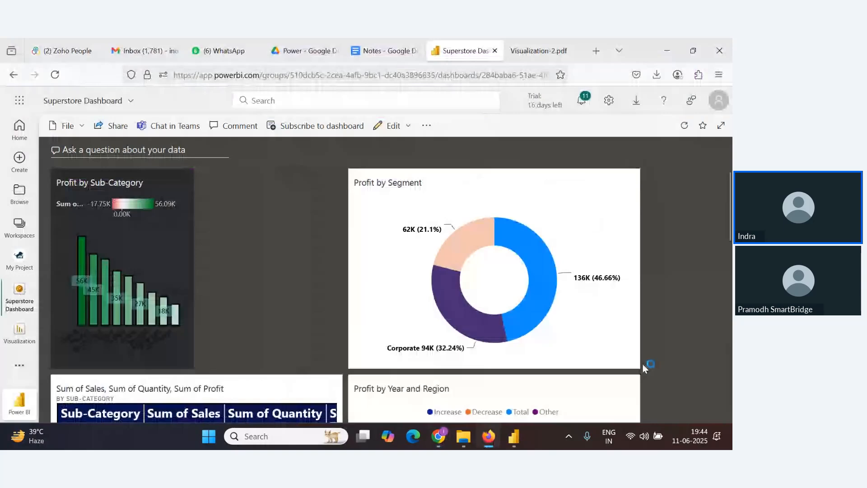
drag(639, 367, 492, 365)
drag(410, 192, 270, 195)
scroll(282, 264, down, 2)
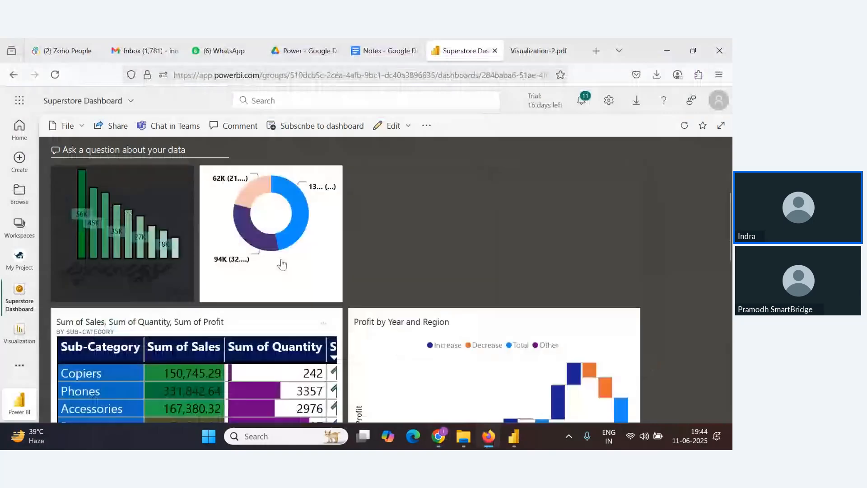
scroll(282, 264, up, 2)
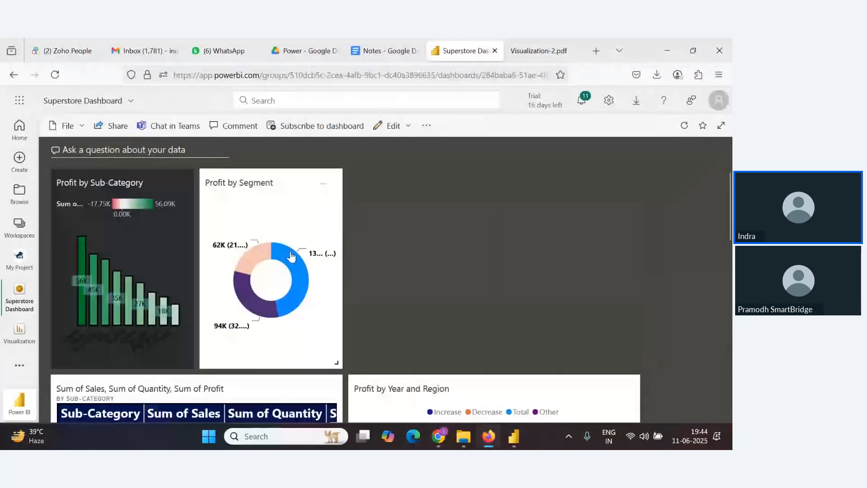
drag(336, 362, 331, 360)
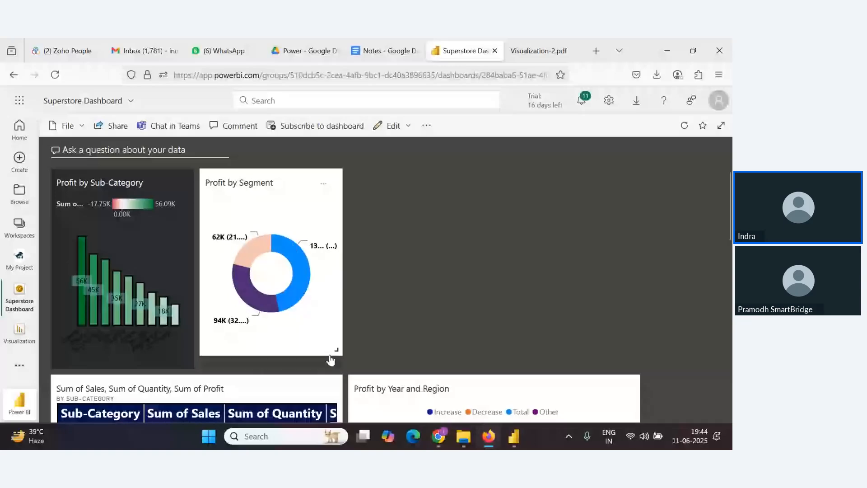
Resize the Profit by Year and Region tile below the sub-category table
scroll(634, 277, down, 6)
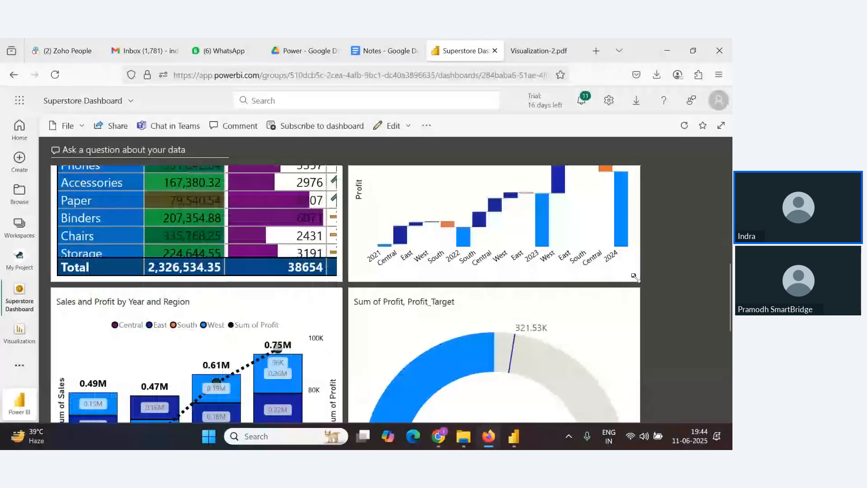
drag(635, 277, 569, 383)
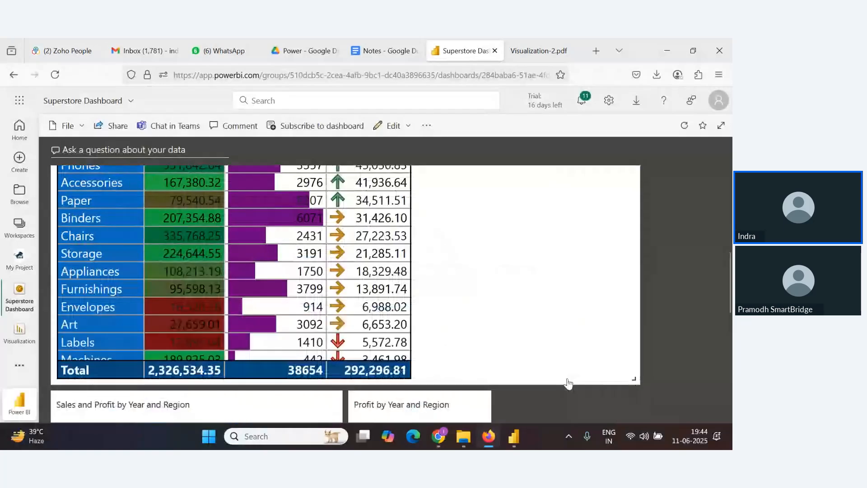
scroll(568, 383, up, 3)
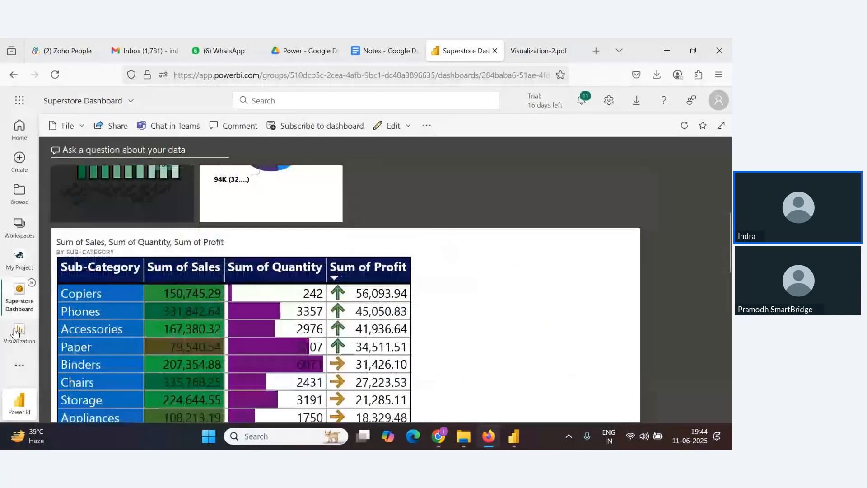
Pin the Profit by Segment donut again to Superstore Dashboard using the destination theme
click(16, 333)
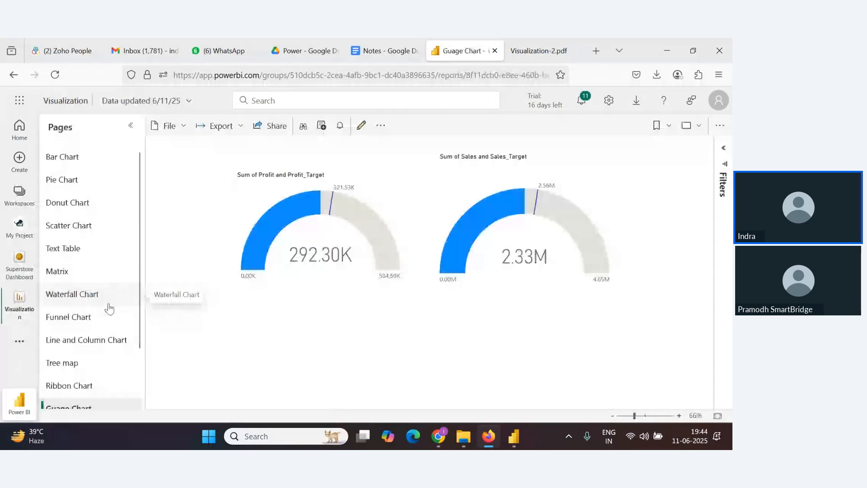
click(68, 202)
click(273, 148)
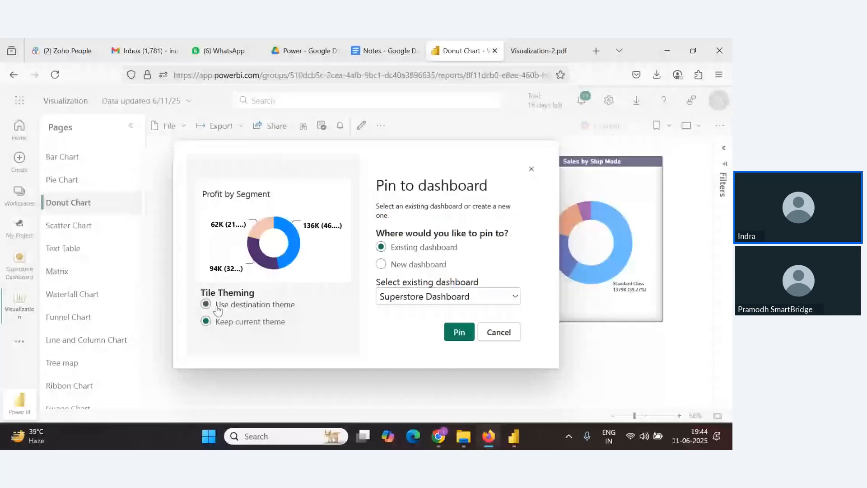
click(460, 332)
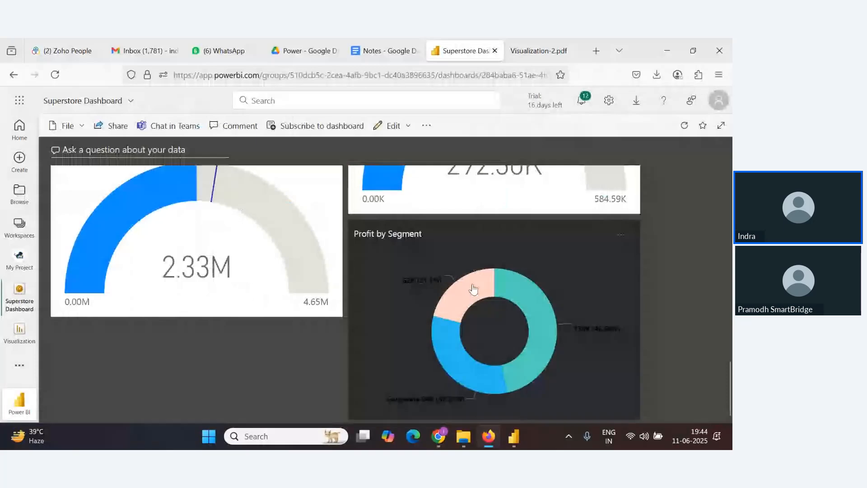
scroll(330, 203, up, 10)
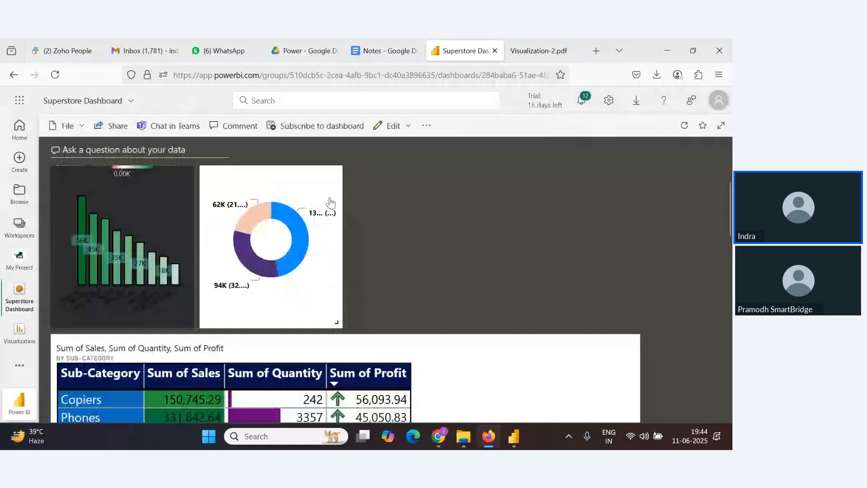
Move the new dark Profit by Segment tile beside Profit by Sub-Category and shrink it to the same size
click(330, 202)
click(17, 271)
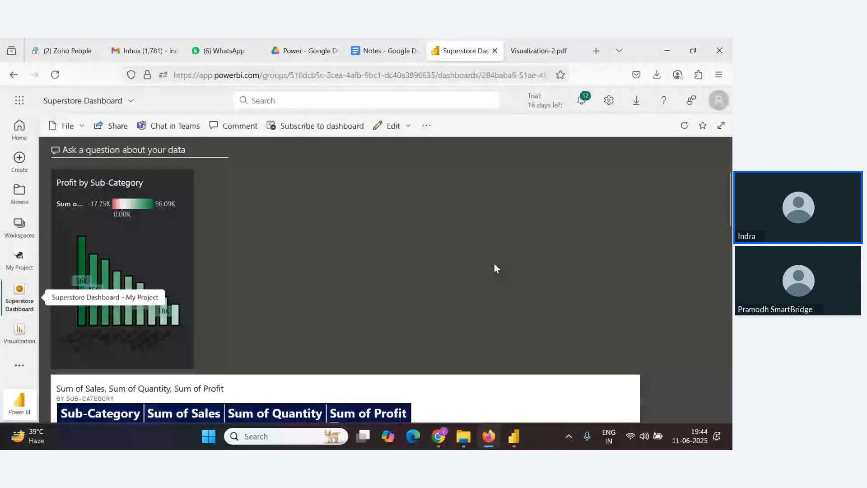
scroll(495, 268, down, 10)
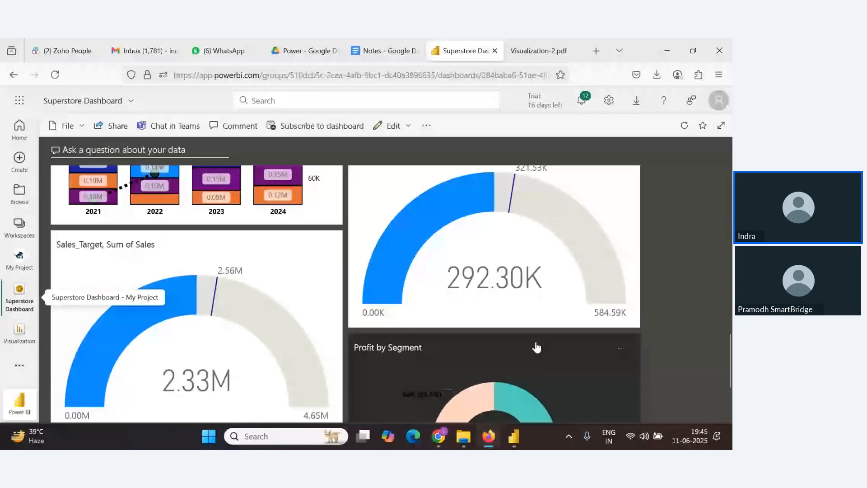
drag(536, 347, 291, 155)
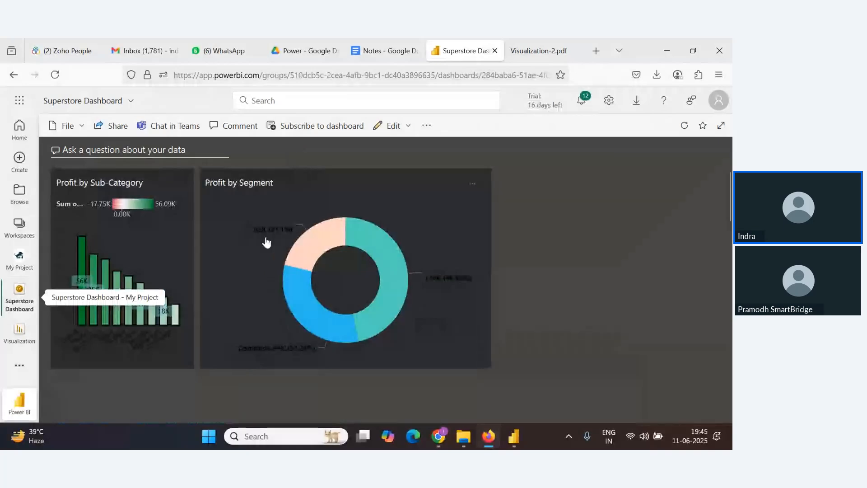
drag(489, 365, 388, 367)
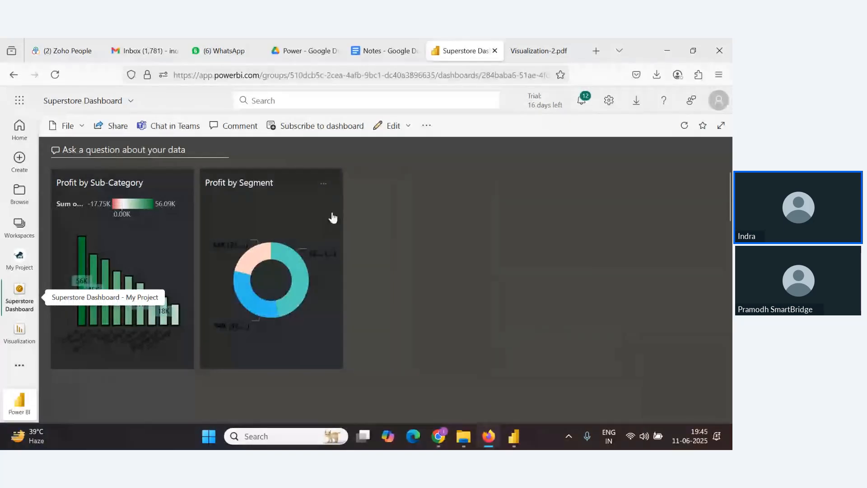
Move the sub-category sales, quantity and profit table tile below the two profit tiles and make it narrower
scroll(333, 218, down, 5)
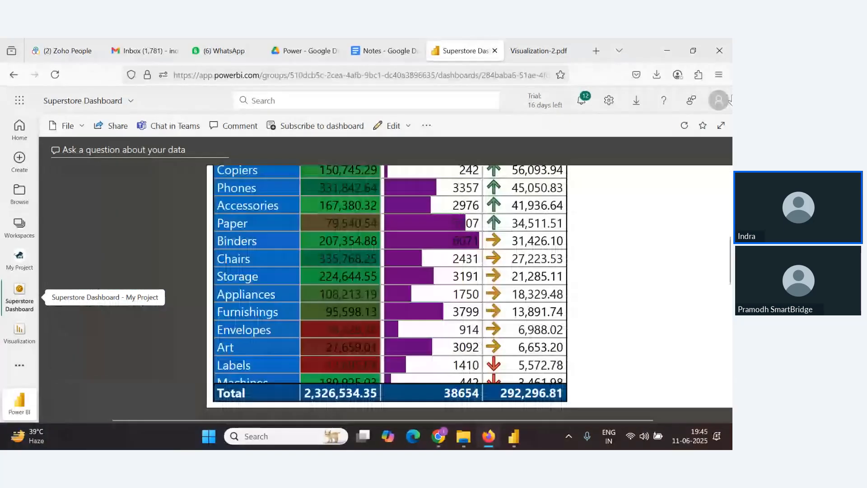
scroll(729, 214, up, 2)
scroll(730, 214, right, 1)
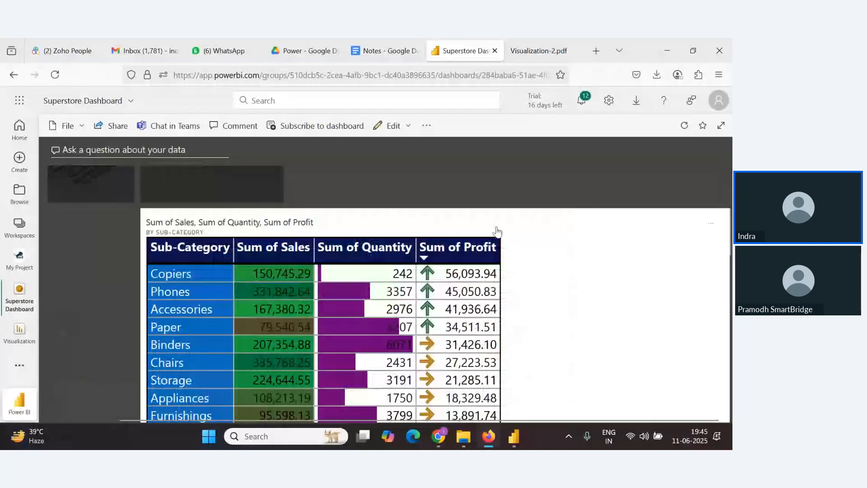
drag(498, 231, 408, 230)
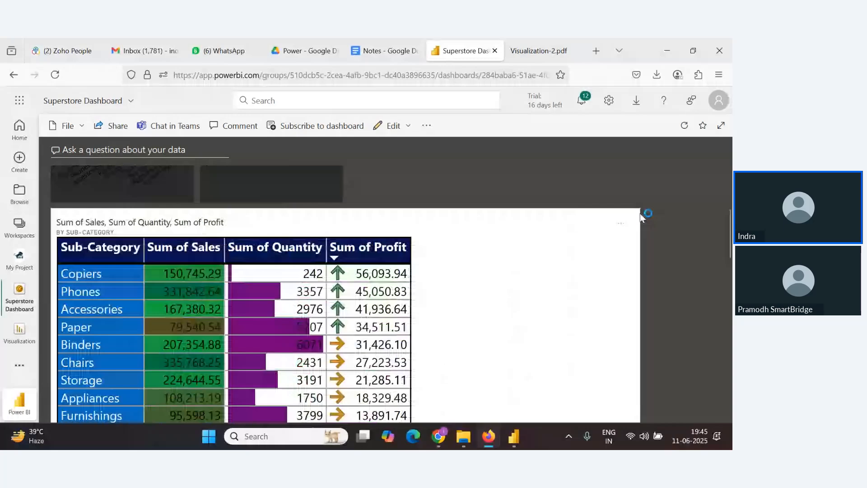
scroll(640, 257, down, 3)
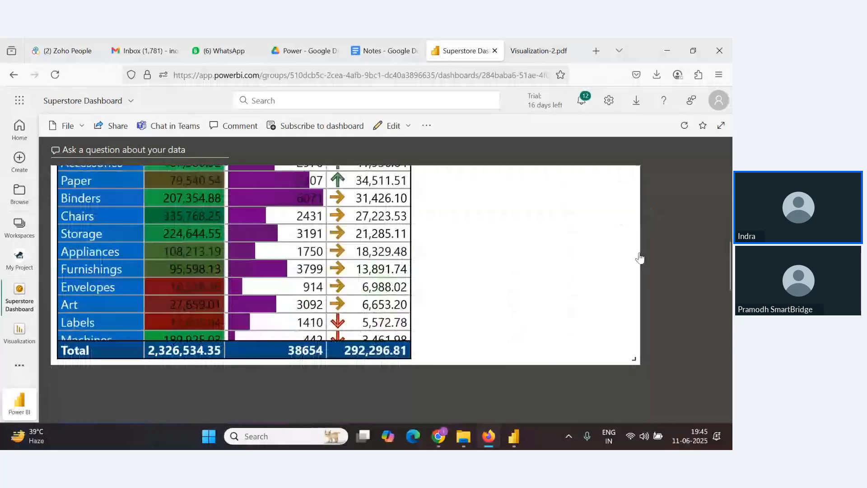
drag(634, 358, 413, 353)
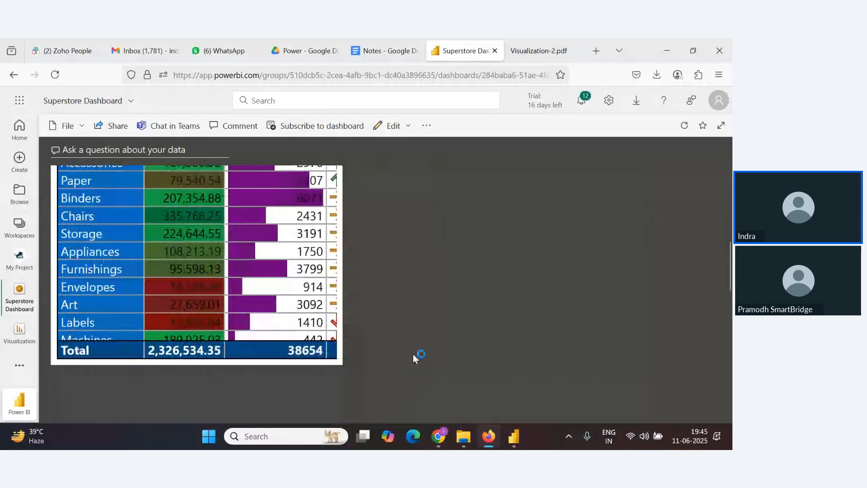
scroll(361, 313, up, 6)
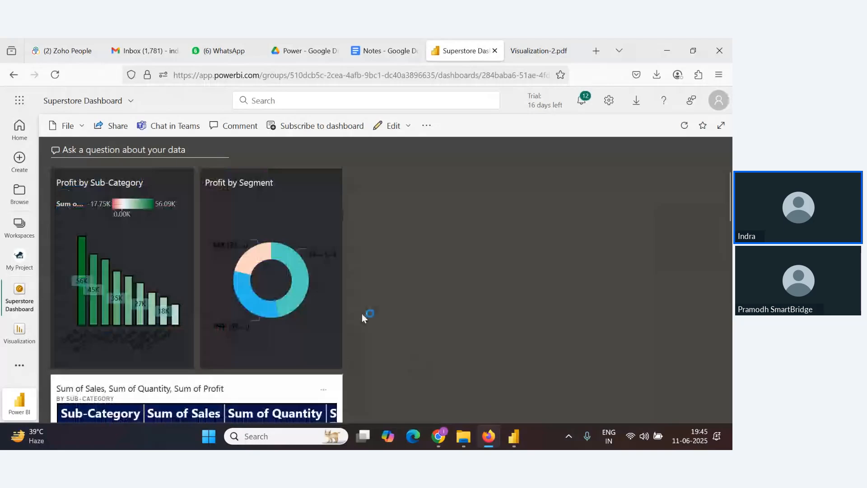
scroll(361, 314, down, 5)
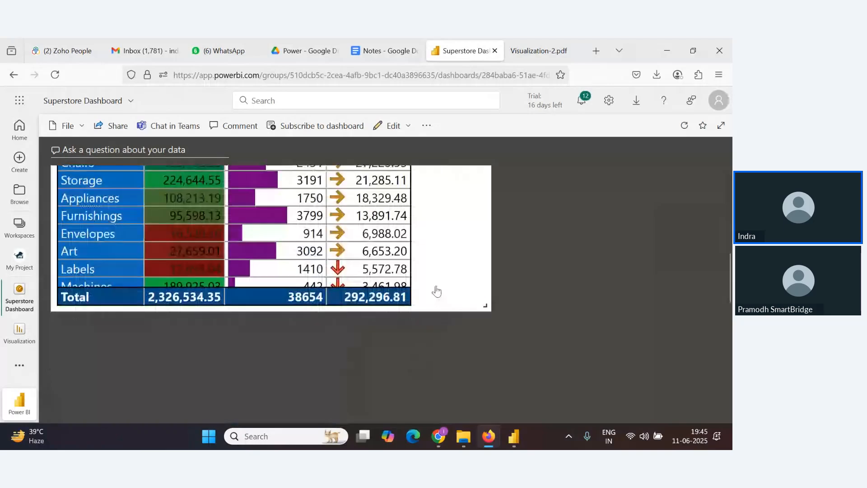
scroll(436, 291, up, 5)
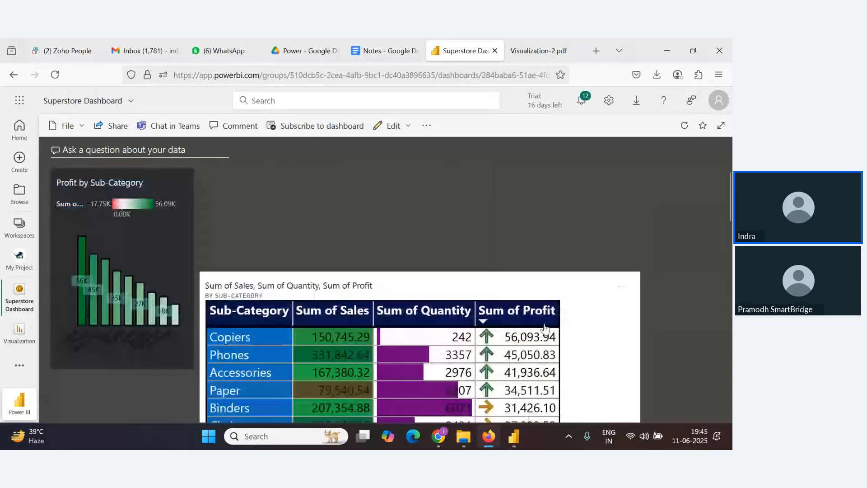
click(544, 332)
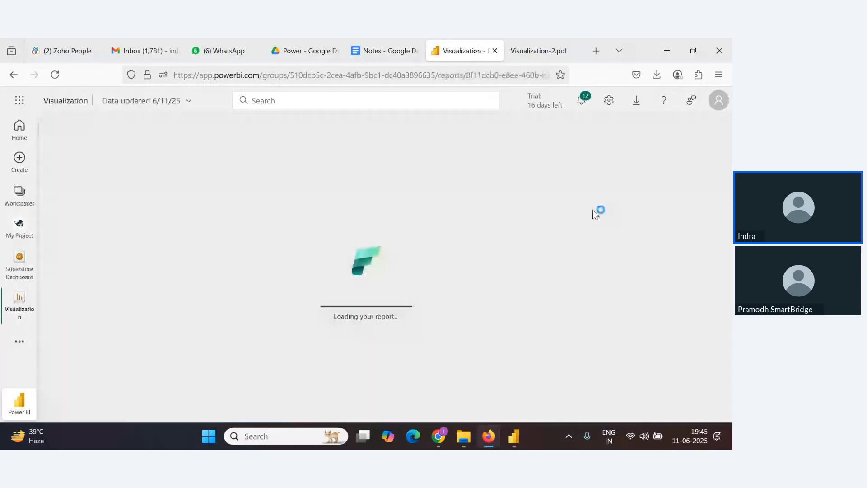
click(20, 266)
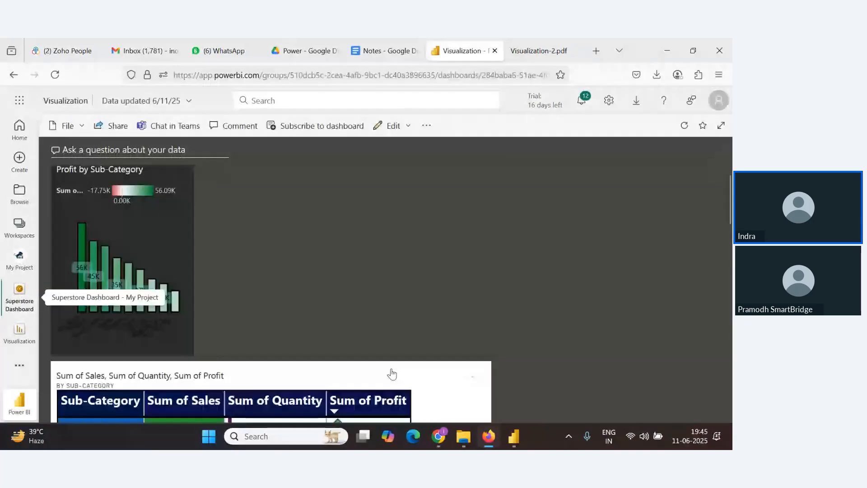
Delete the Profit by Year and Region waterfall tile from the dashboard
scroll(314, 262, down, 12)
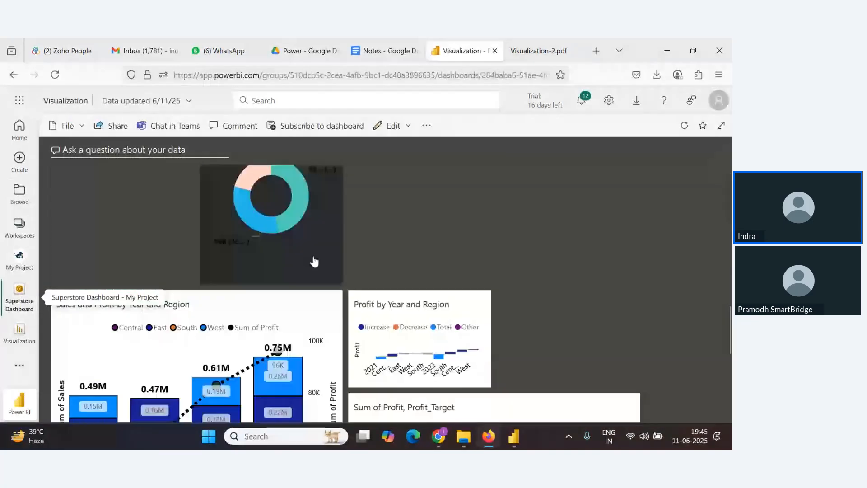
scroll(314, 262, up, 8)
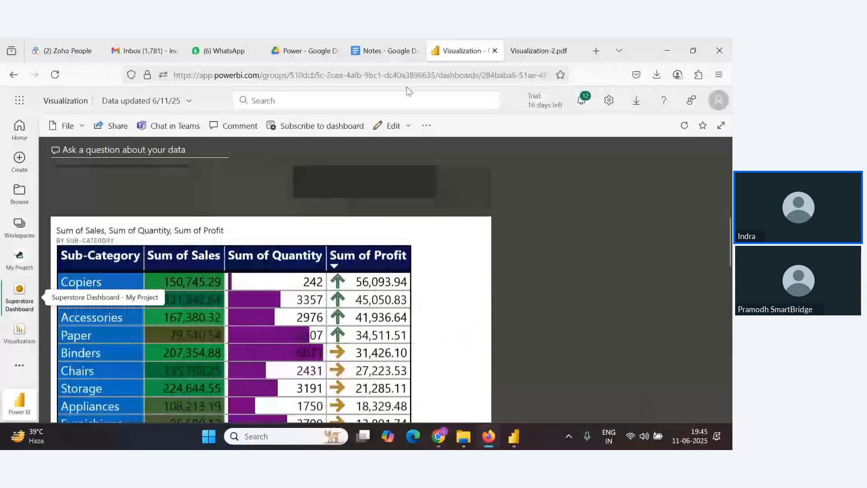
scroll(316, 201, up, 3)
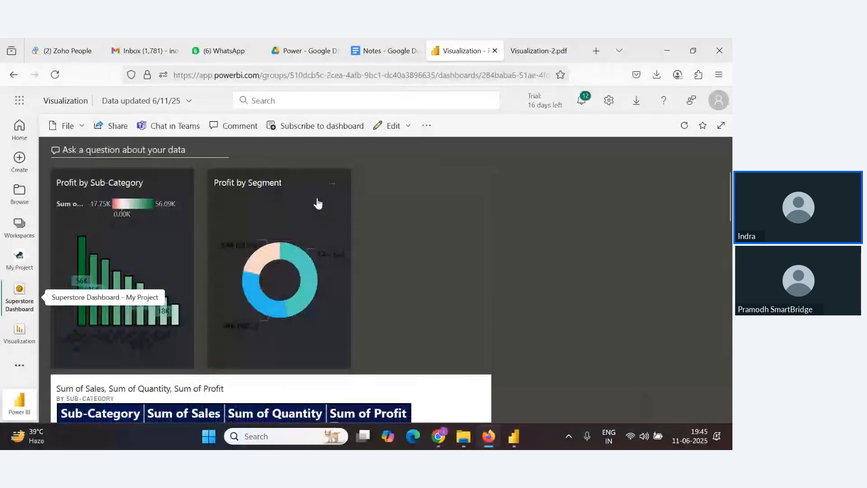
scroll(317, 204, down, 8)
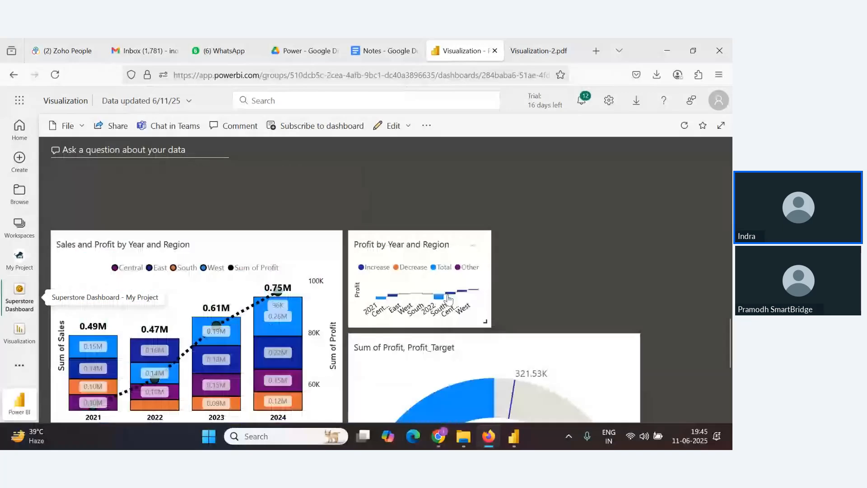
click(473, 245)
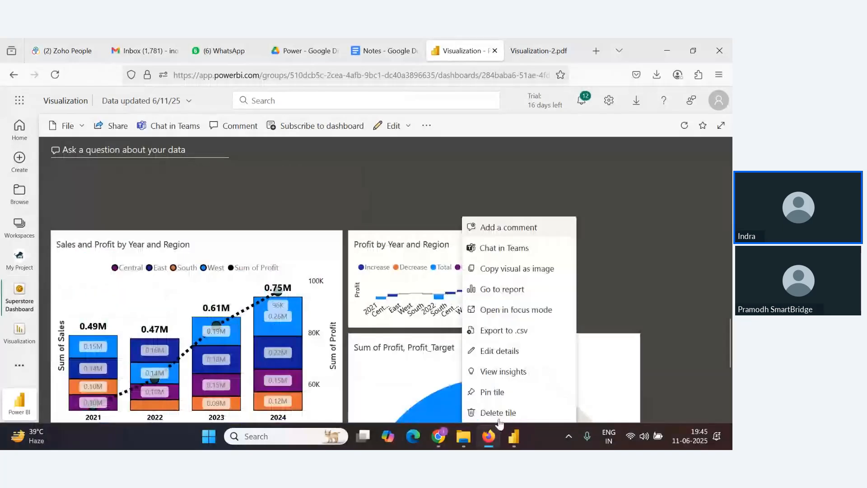
click(499, 413)
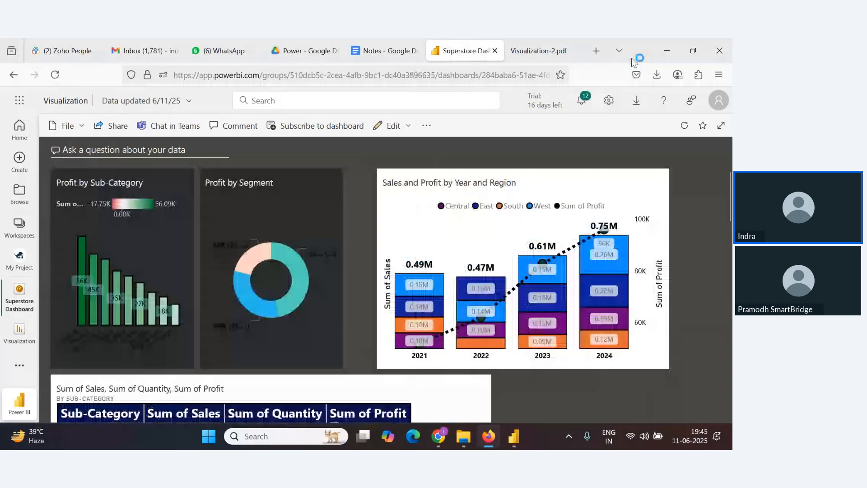
Shrink the Sales_Target and Sum of Profit gauge tiles and stack them beside the sub-category table
scroll(676, 221, down, 8)
scroll(676, 221, down, 5)
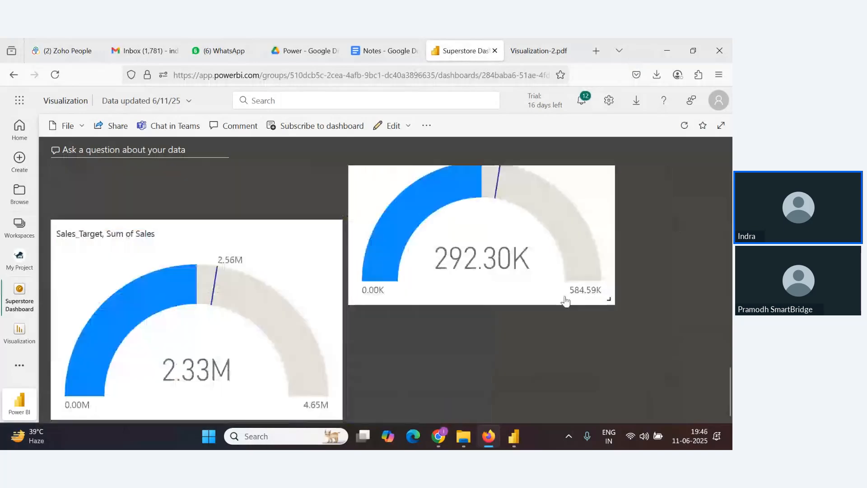
drag(287, 398, 174, 368)
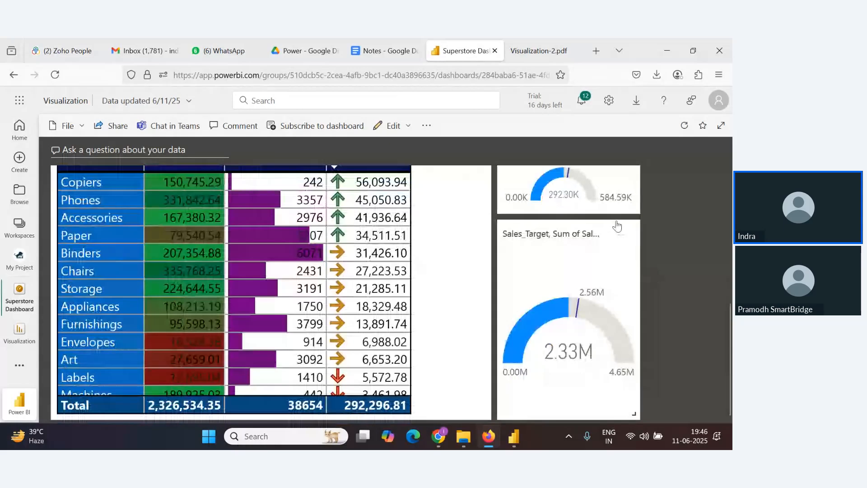
drag(636, 211, 632, 282)
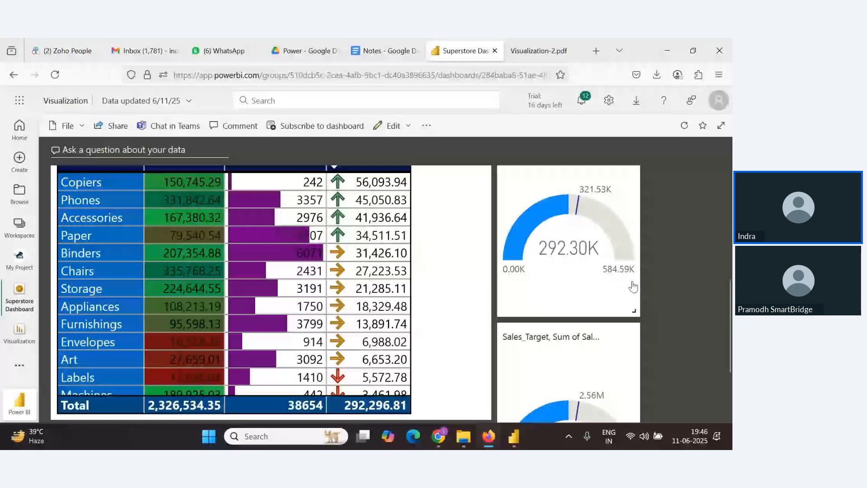
scroll(634, 353, down, 2)
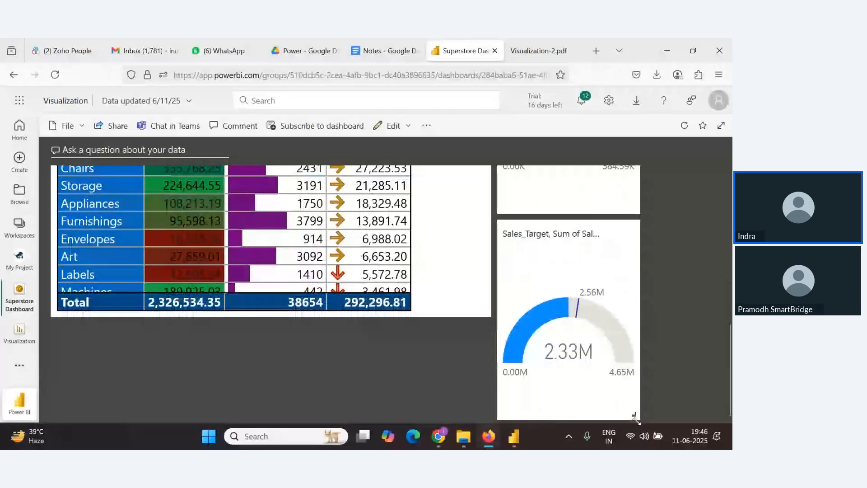
drag(583, 368, 579, 273)
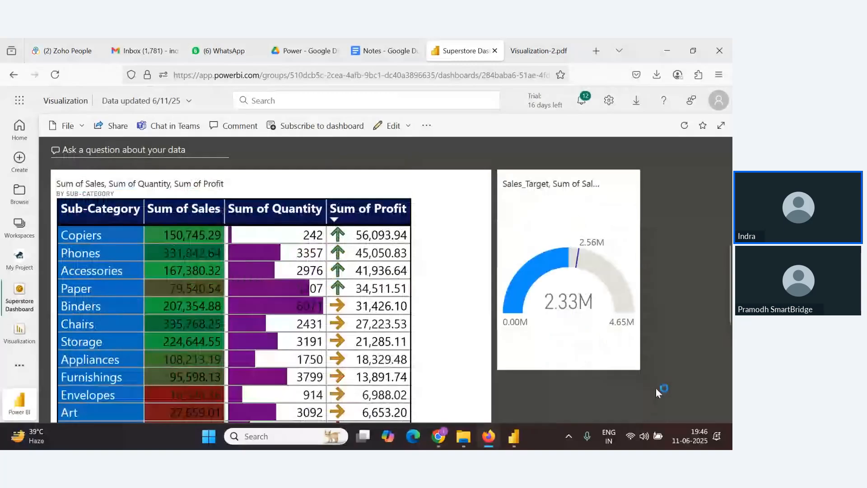
drag(655, 387, 618, 275)
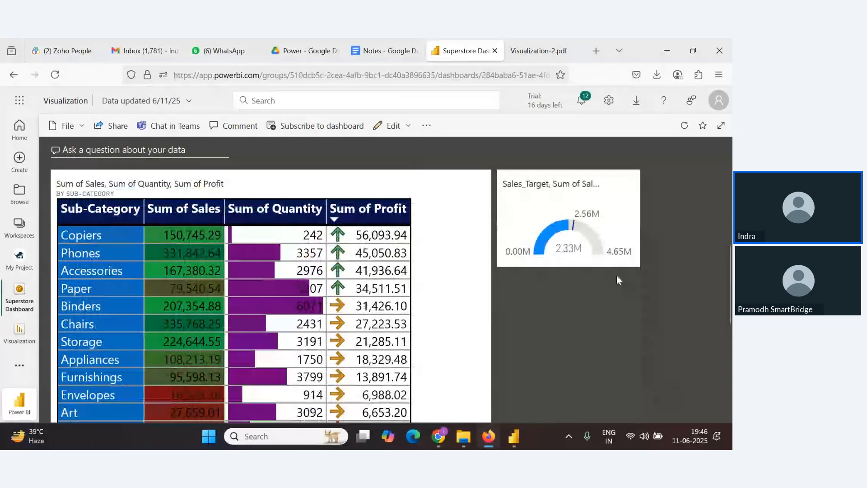
Zoom out to review the complete dashboard layout
scroll(663, 248, down, 2)
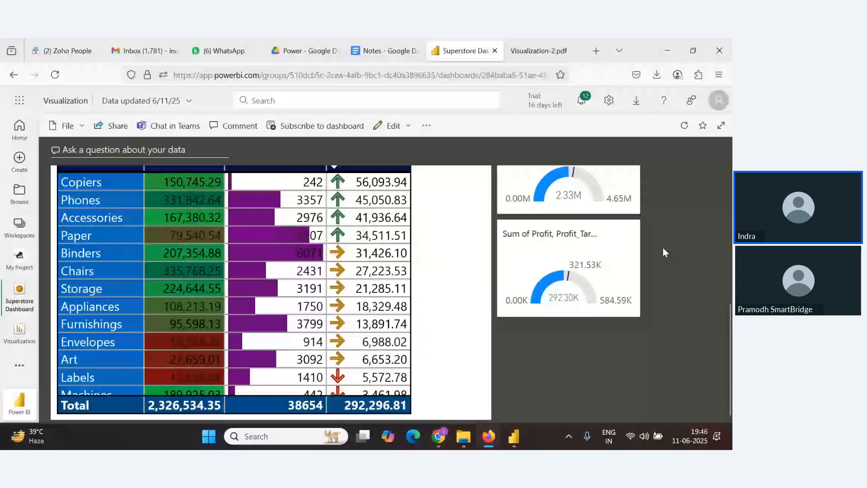
key(ctrl+minus)
key(ctrl+minus)
key(ctrl+minus)
key(ctrl+minus)
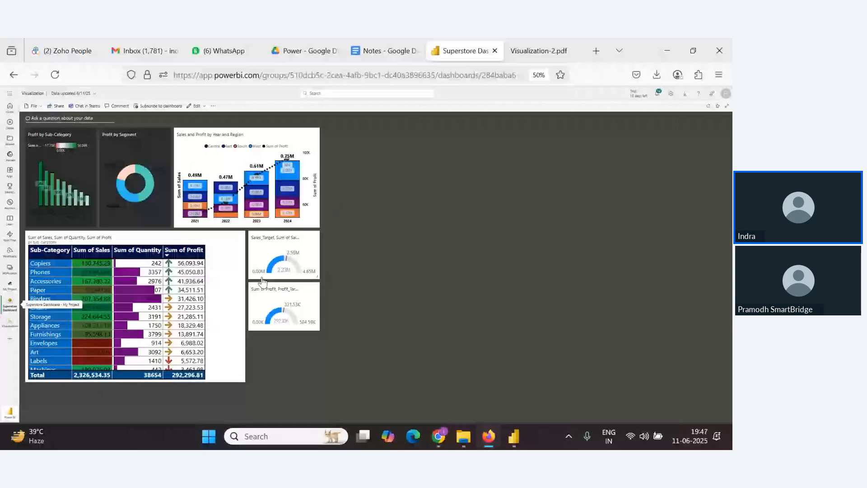
click(225, 156)
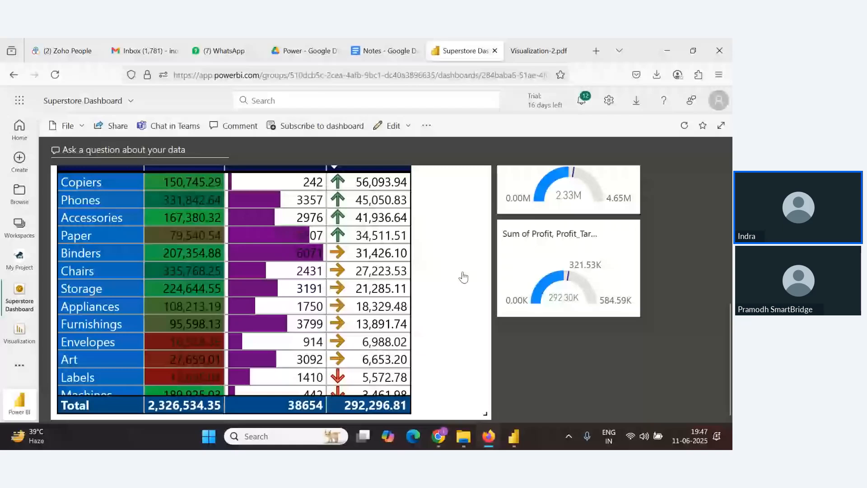
scroll(463, 276, up, 5)
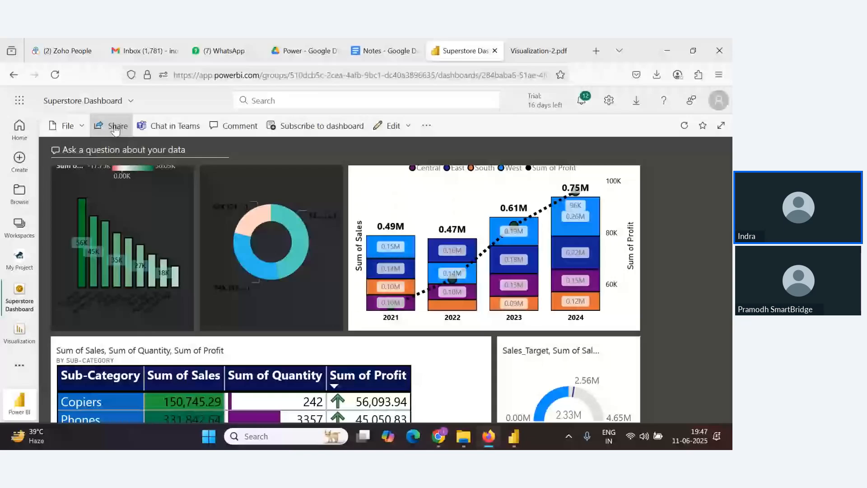
click(116, 128)
click(168, 129)
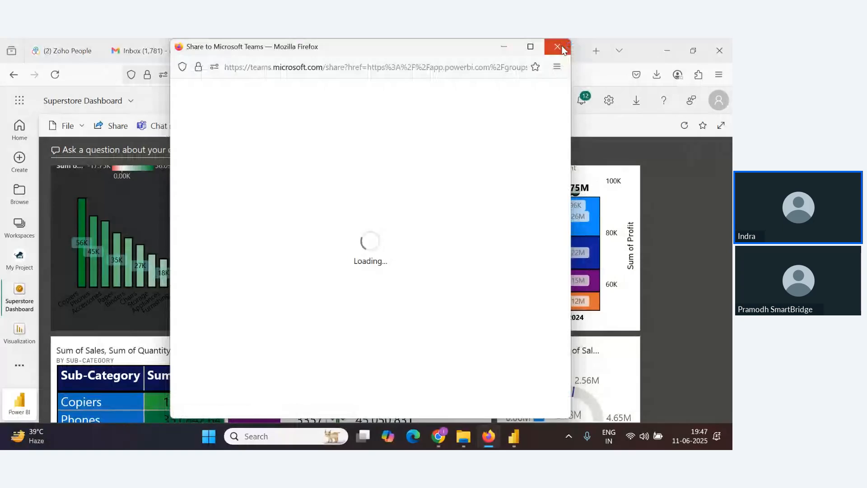
click(561, 47)
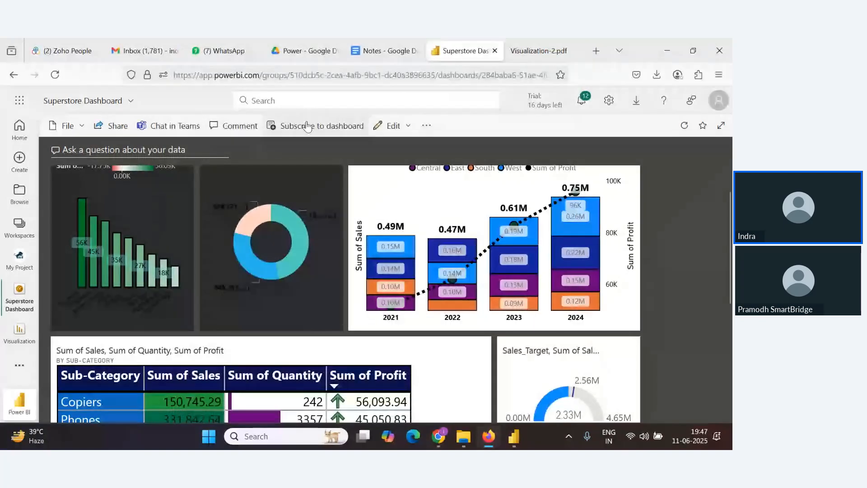
Open the Add a tile pane, browse the available media and real-time data sources, and close it without adding anything
click(407, 129)
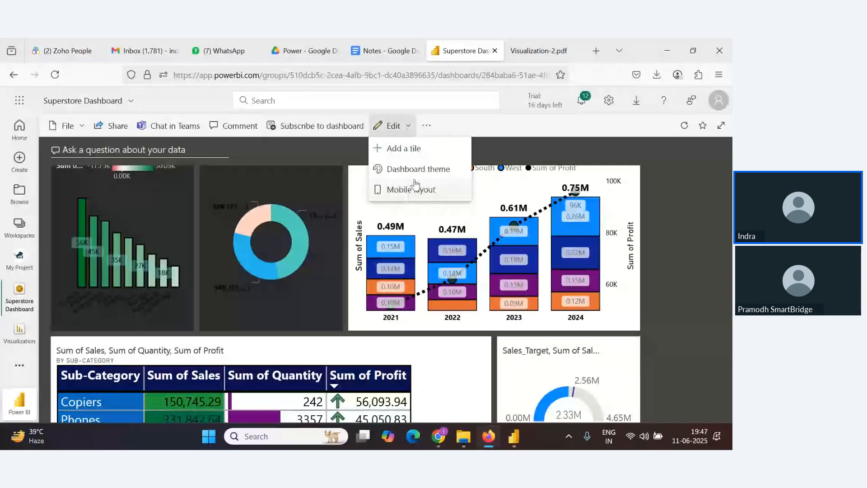
click(407, 153)
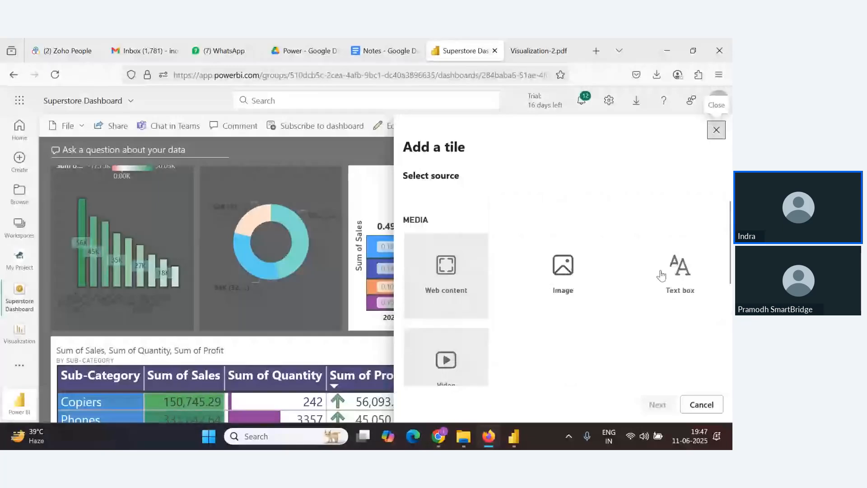
scroll(466, 294, down, 3)
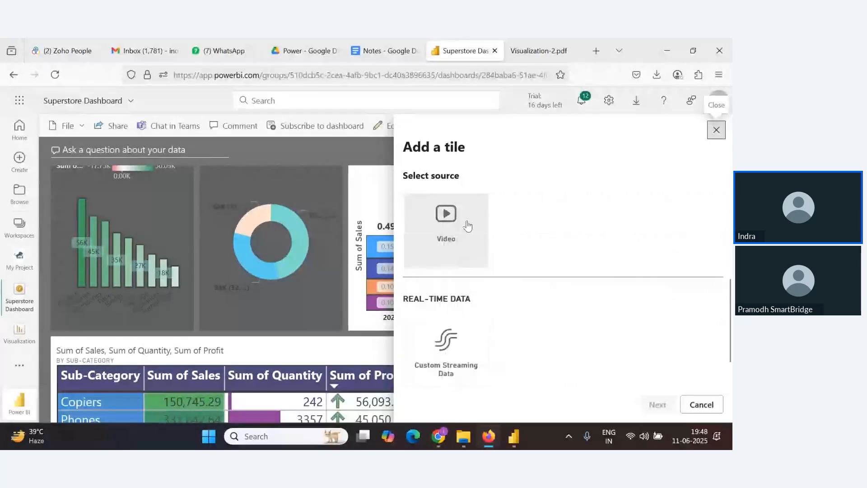
scroll(531, 271, up, 2)
scroll(531, 272, up, 2)
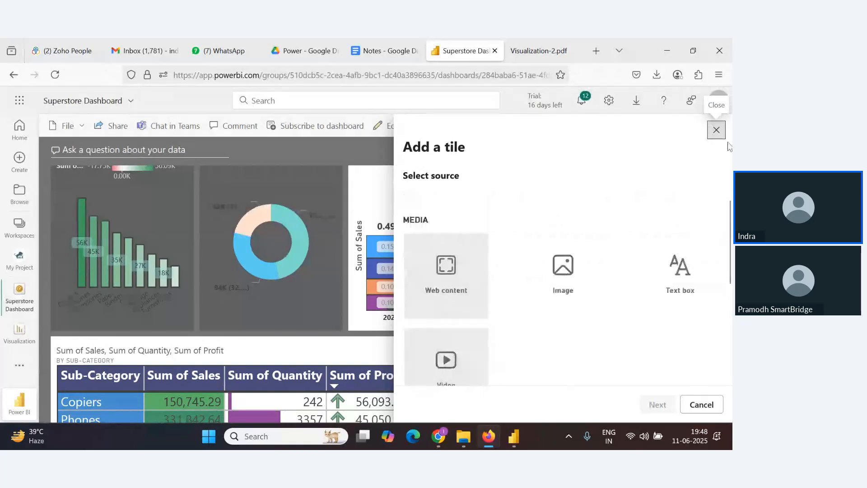
click(717, 131)
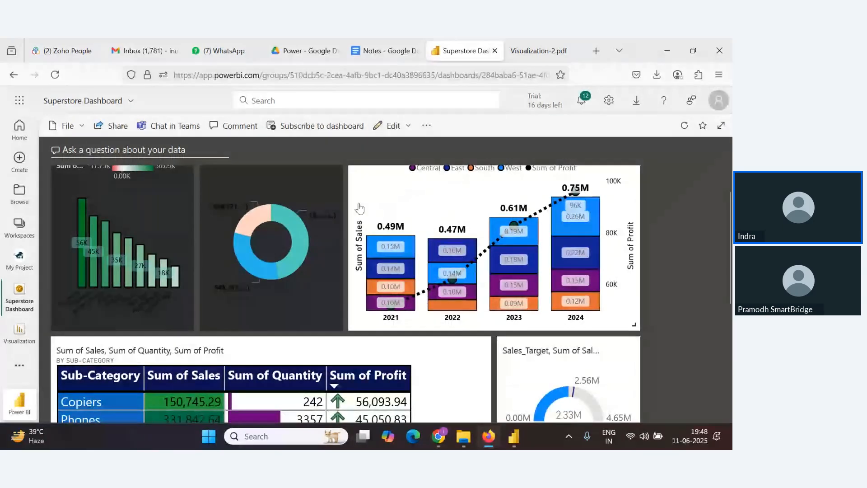
Scroll through the dashboard to review the sub-category table and the two gauge tiles
scroll(267, 339, down, 5)
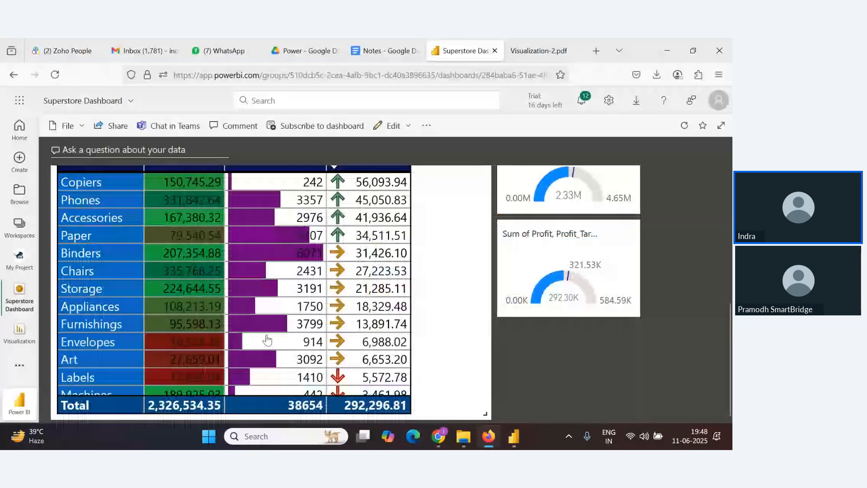
key(alt+Tab)
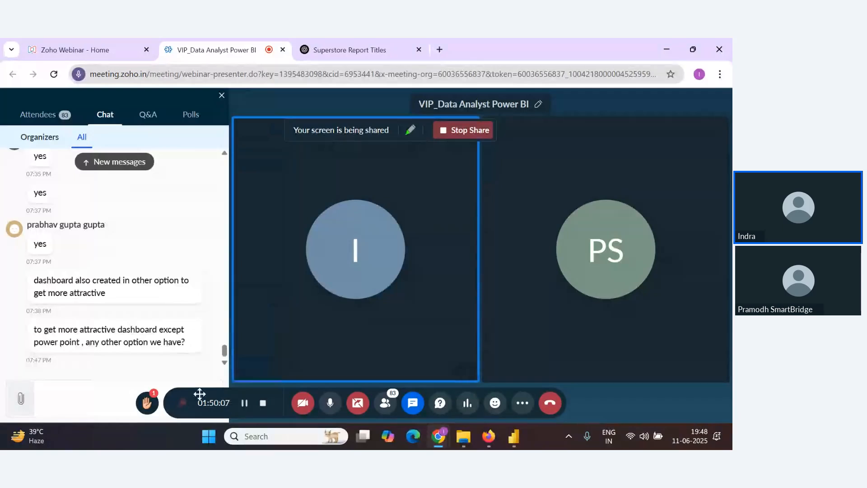
key(alt+Tab)
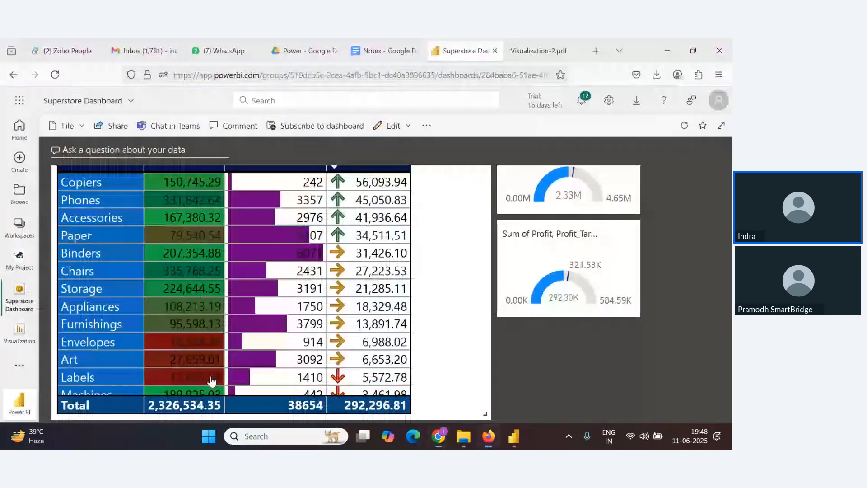
scroll(213, 382, up, 5)
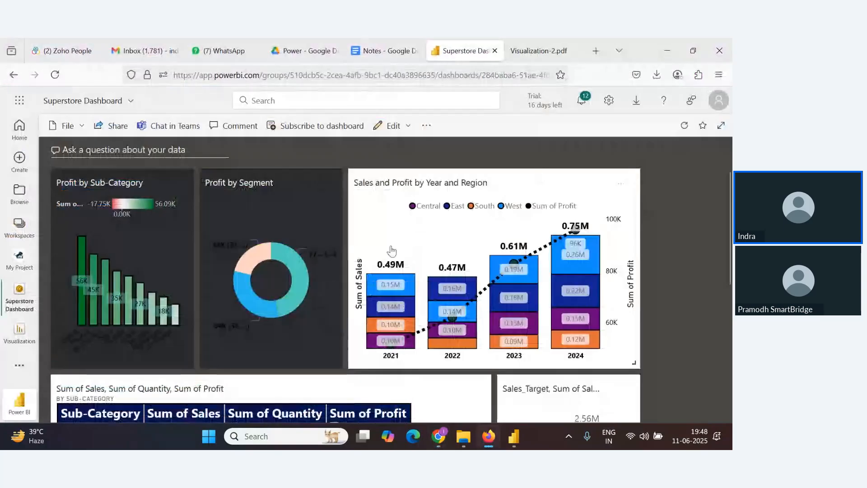
key(alt+Tab)
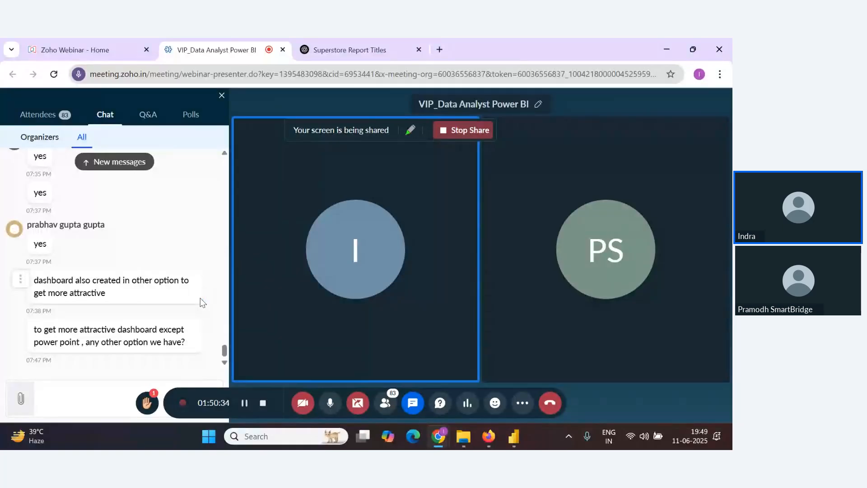
key(alt+Tab)
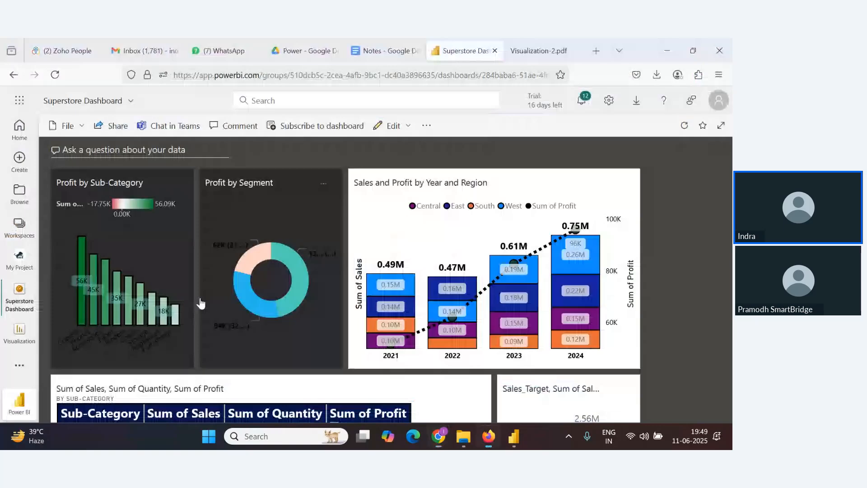
key(alt+Tab)
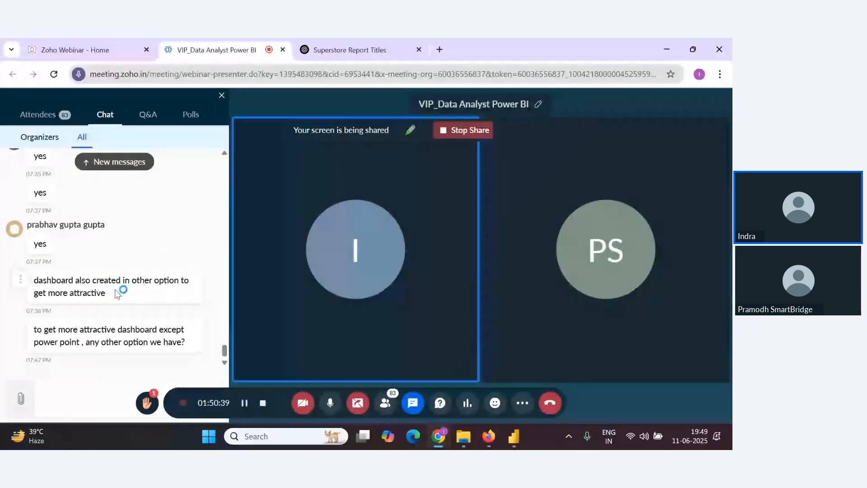
key(alt+Tab)
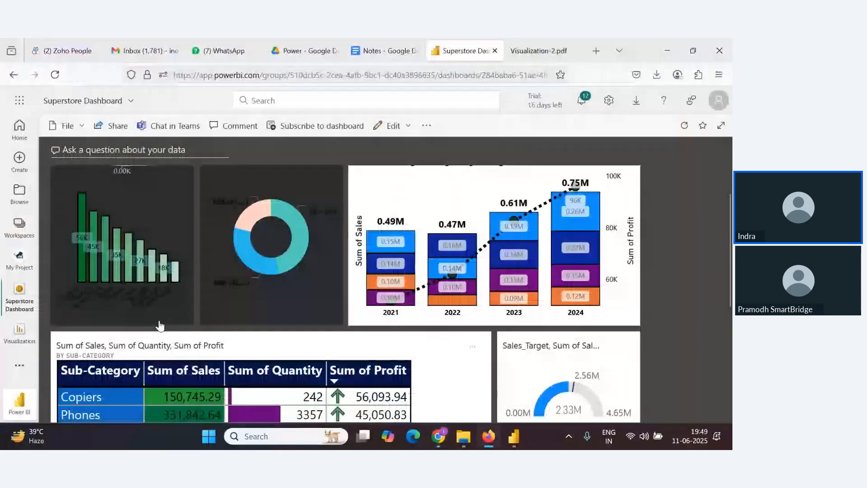
scroll(159, 325, up, 1)
key(alt+Tab)
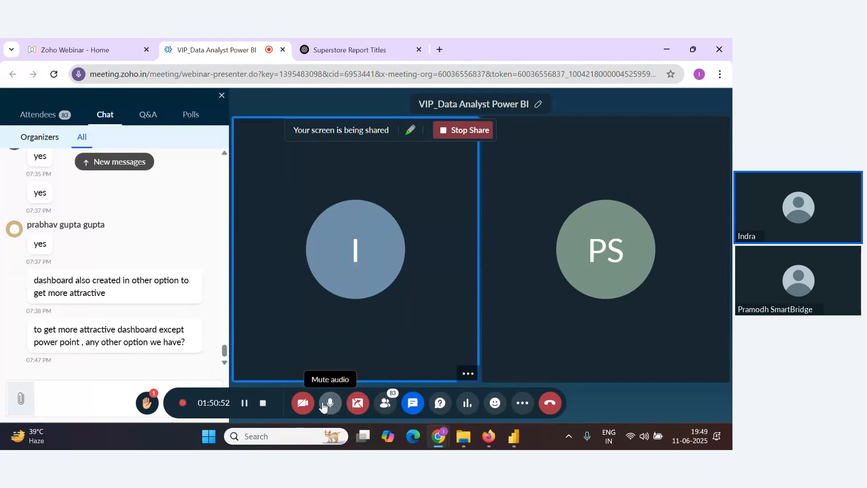
click(357, 402)
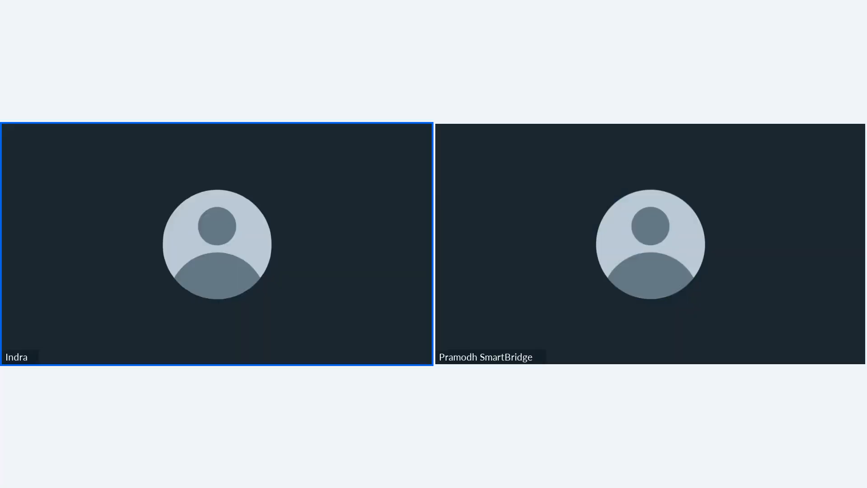